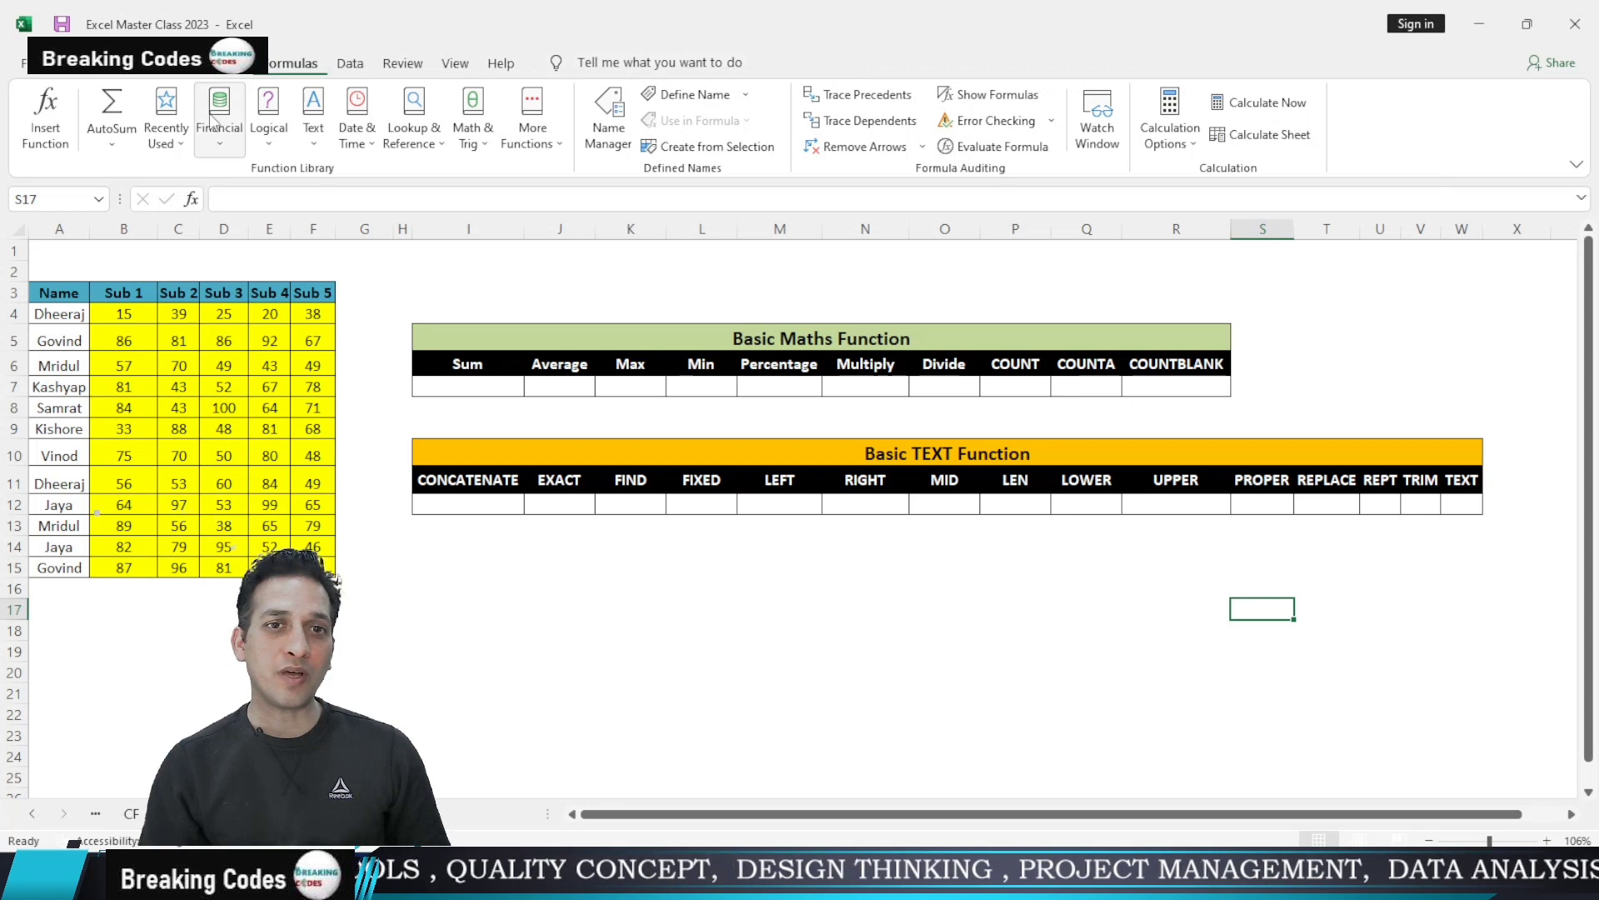
click(70, 298)
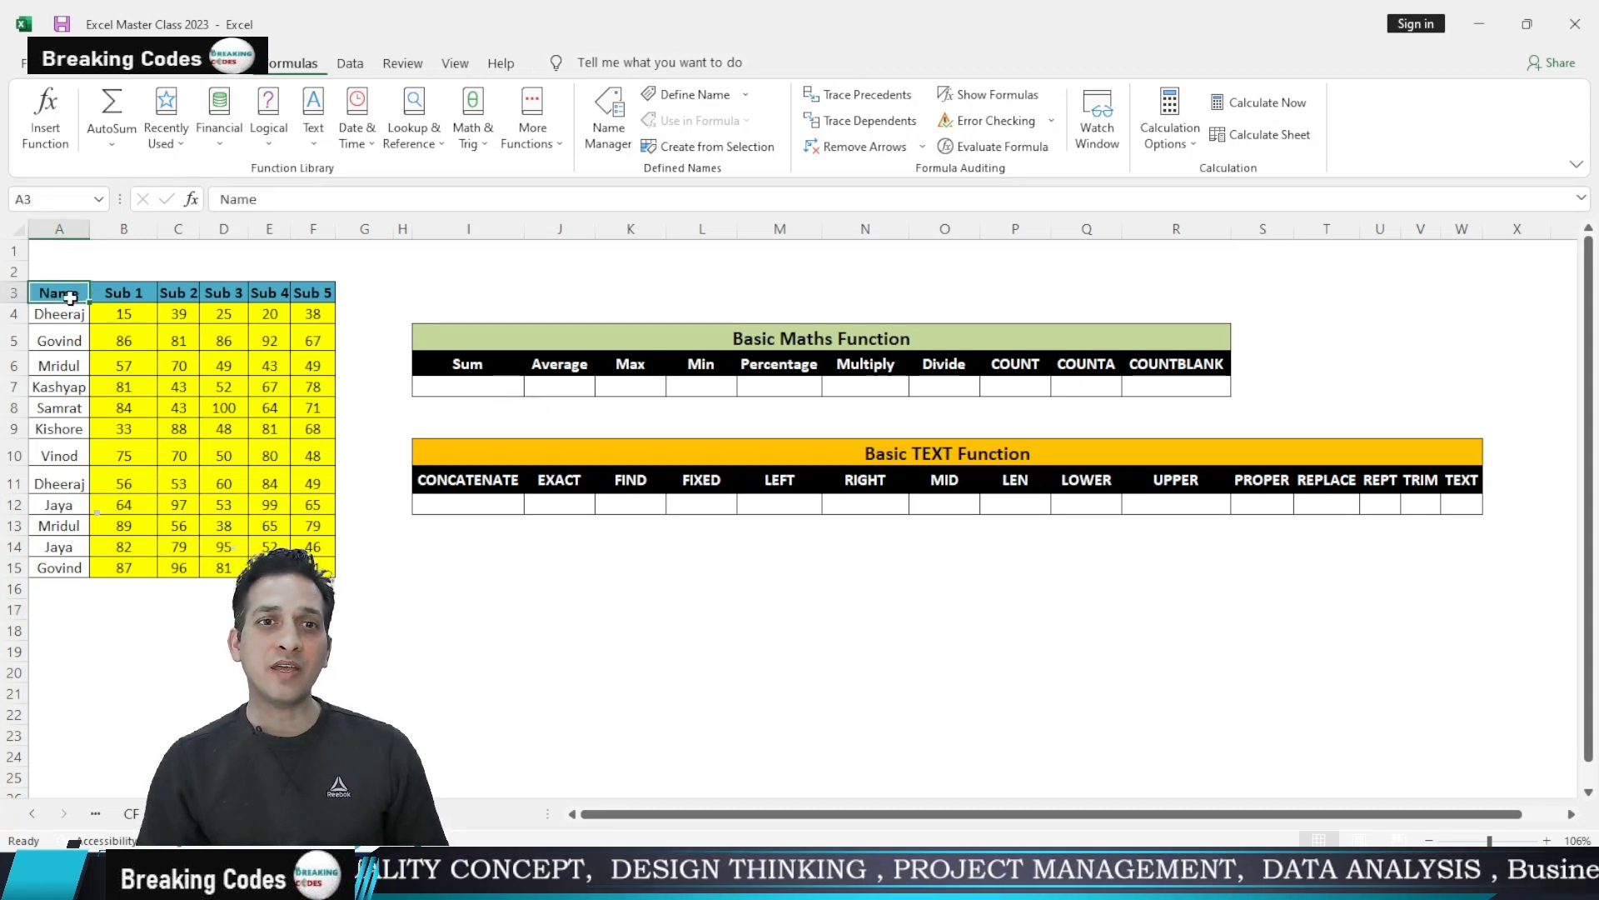
drag(73, 315, 82, 566)
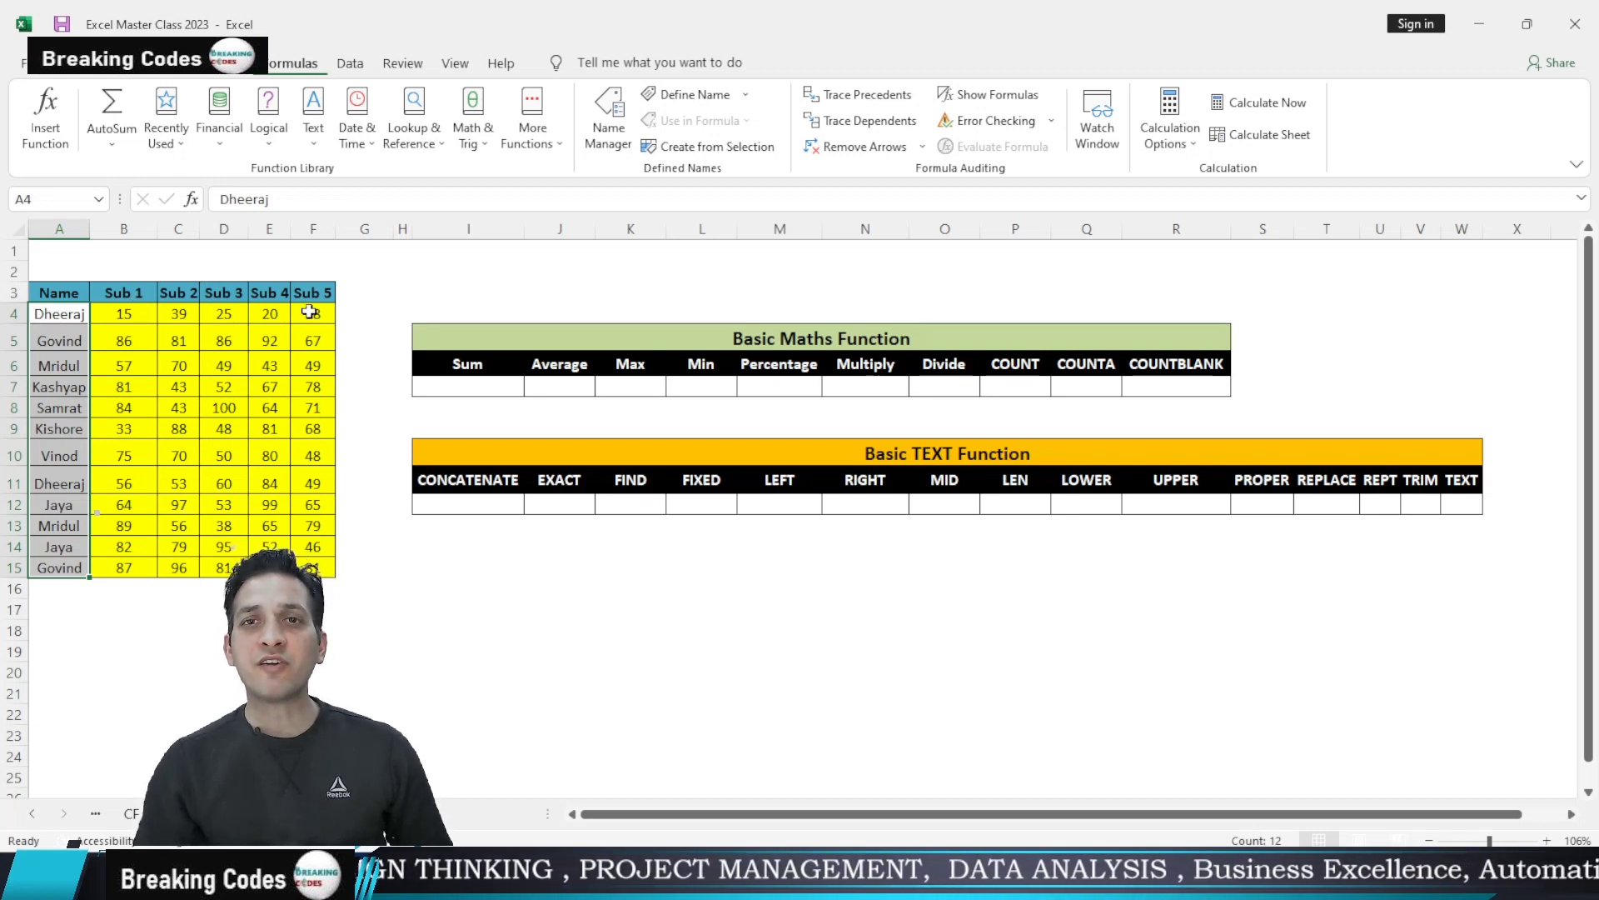
click(493, 388)
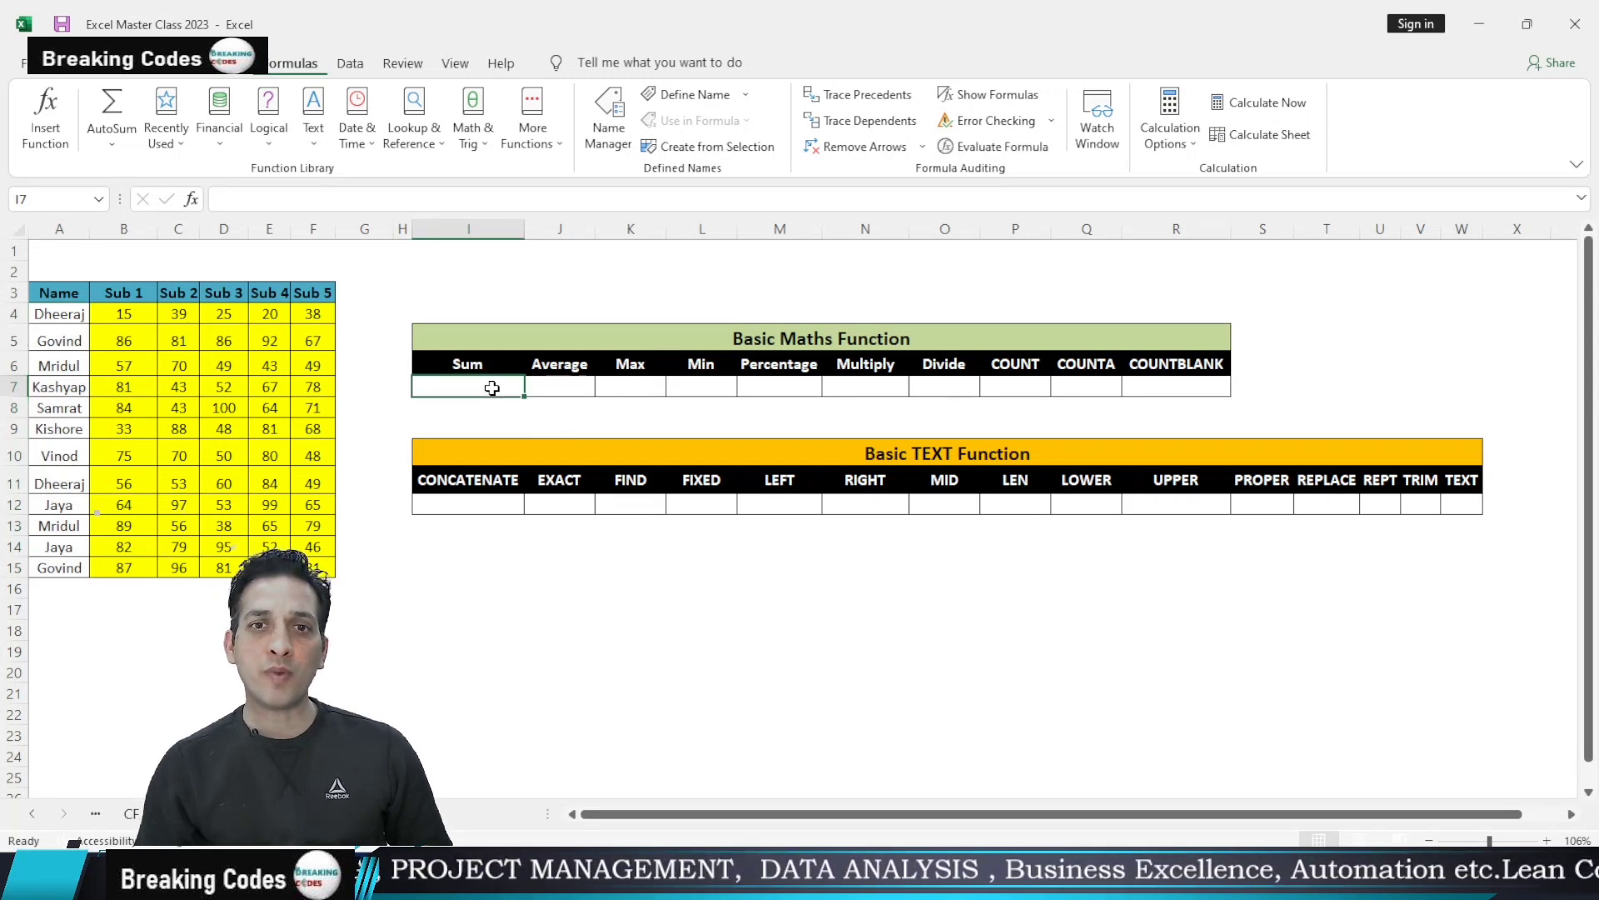
click(368, 427)
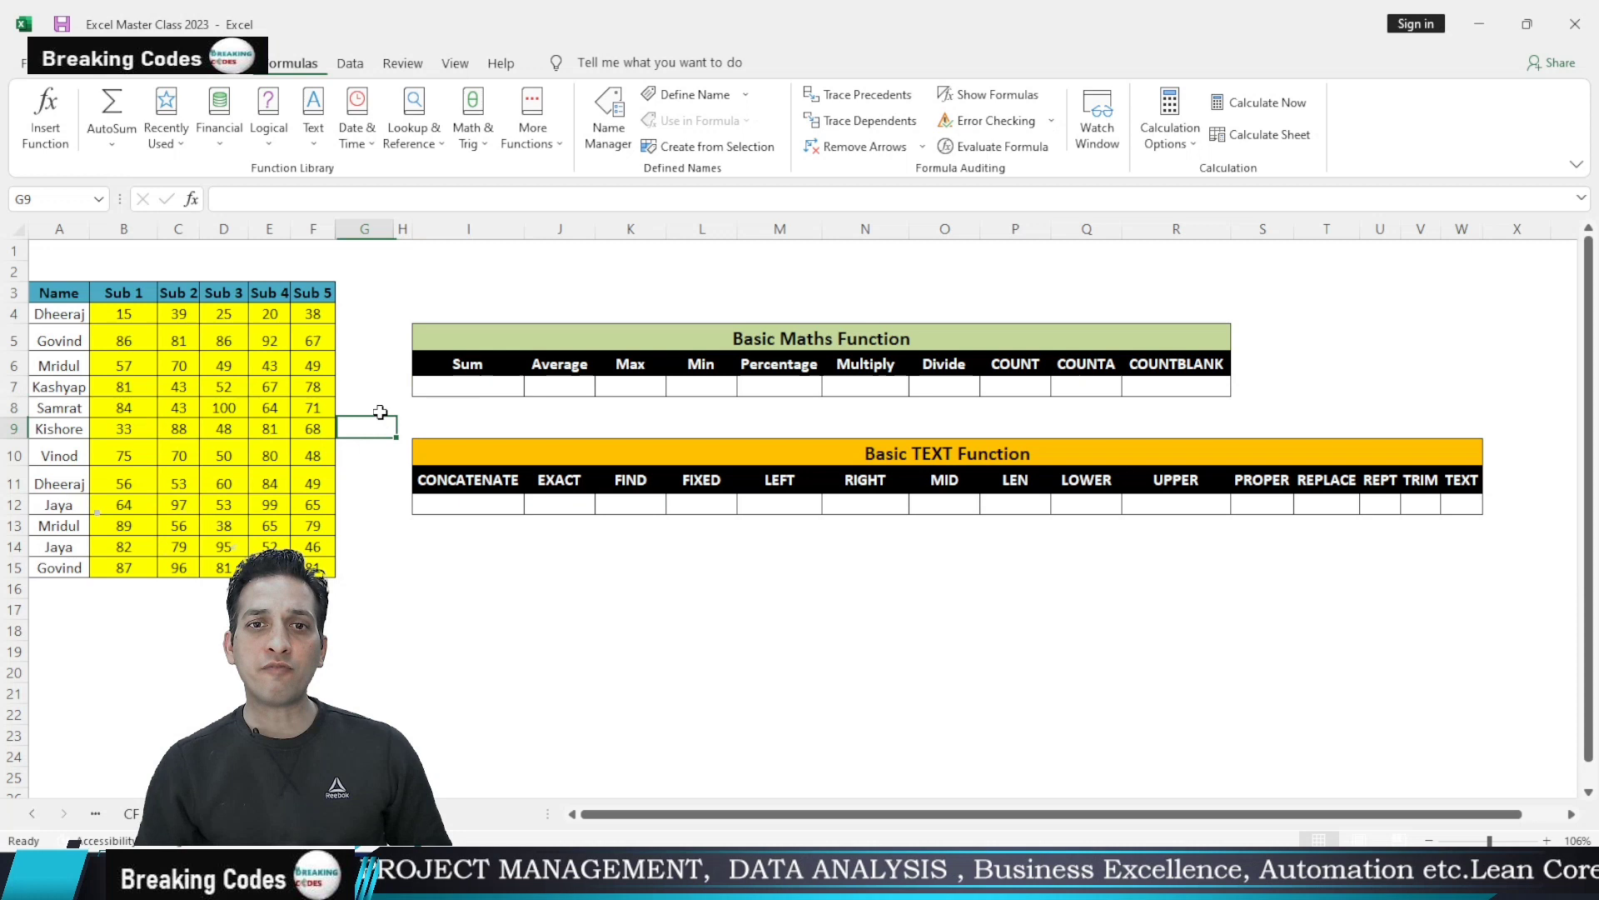
click(477, 388)
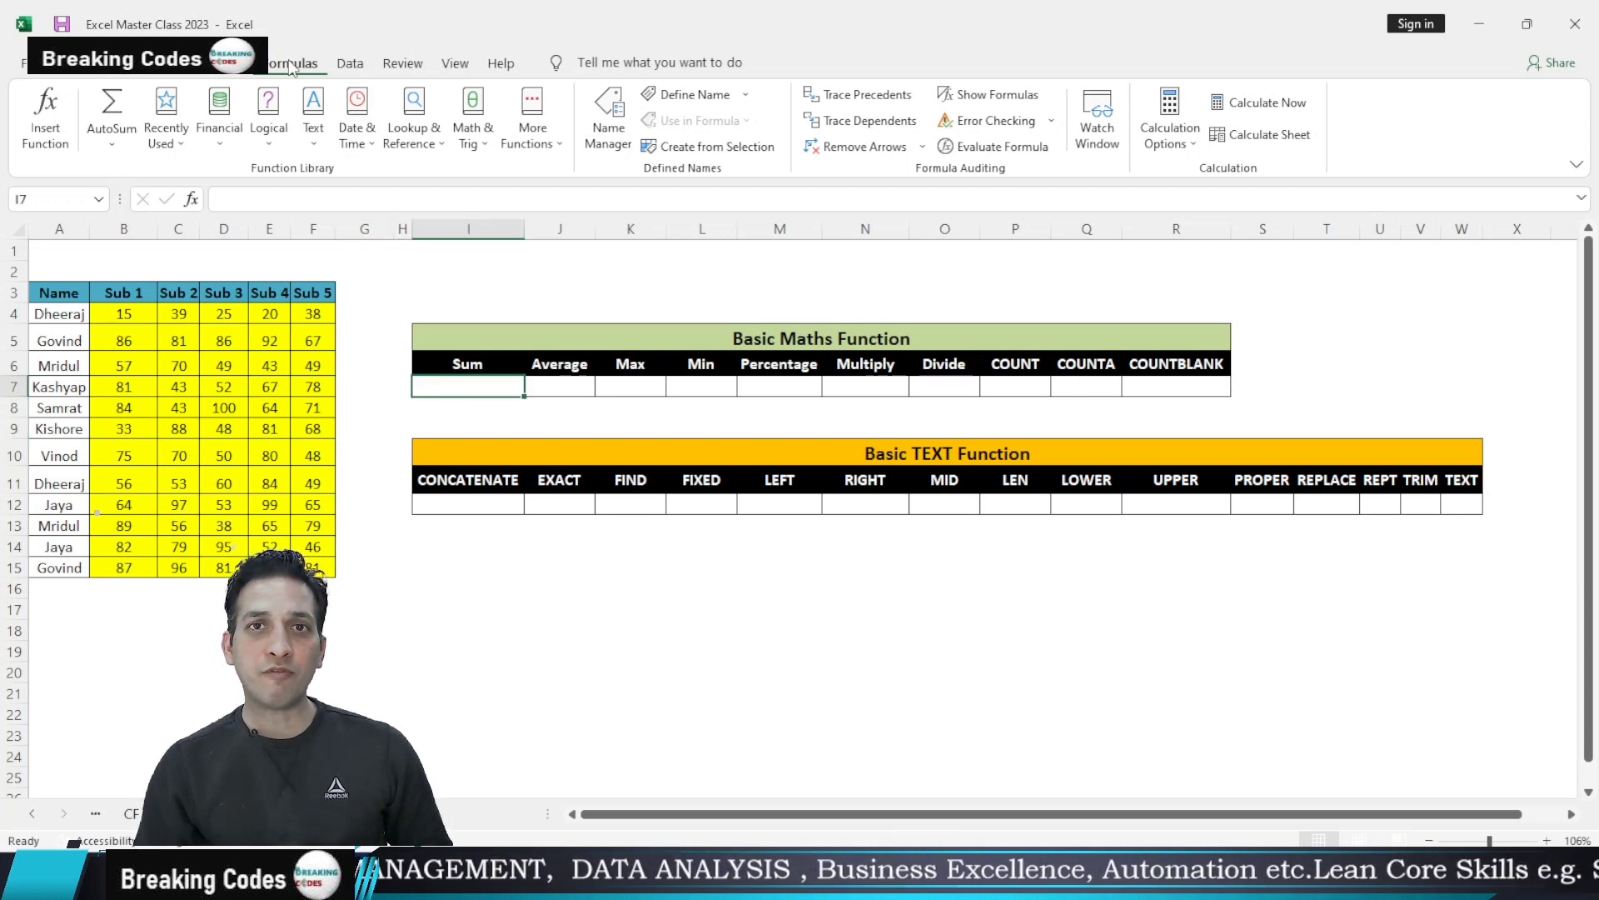
click(63, 143)
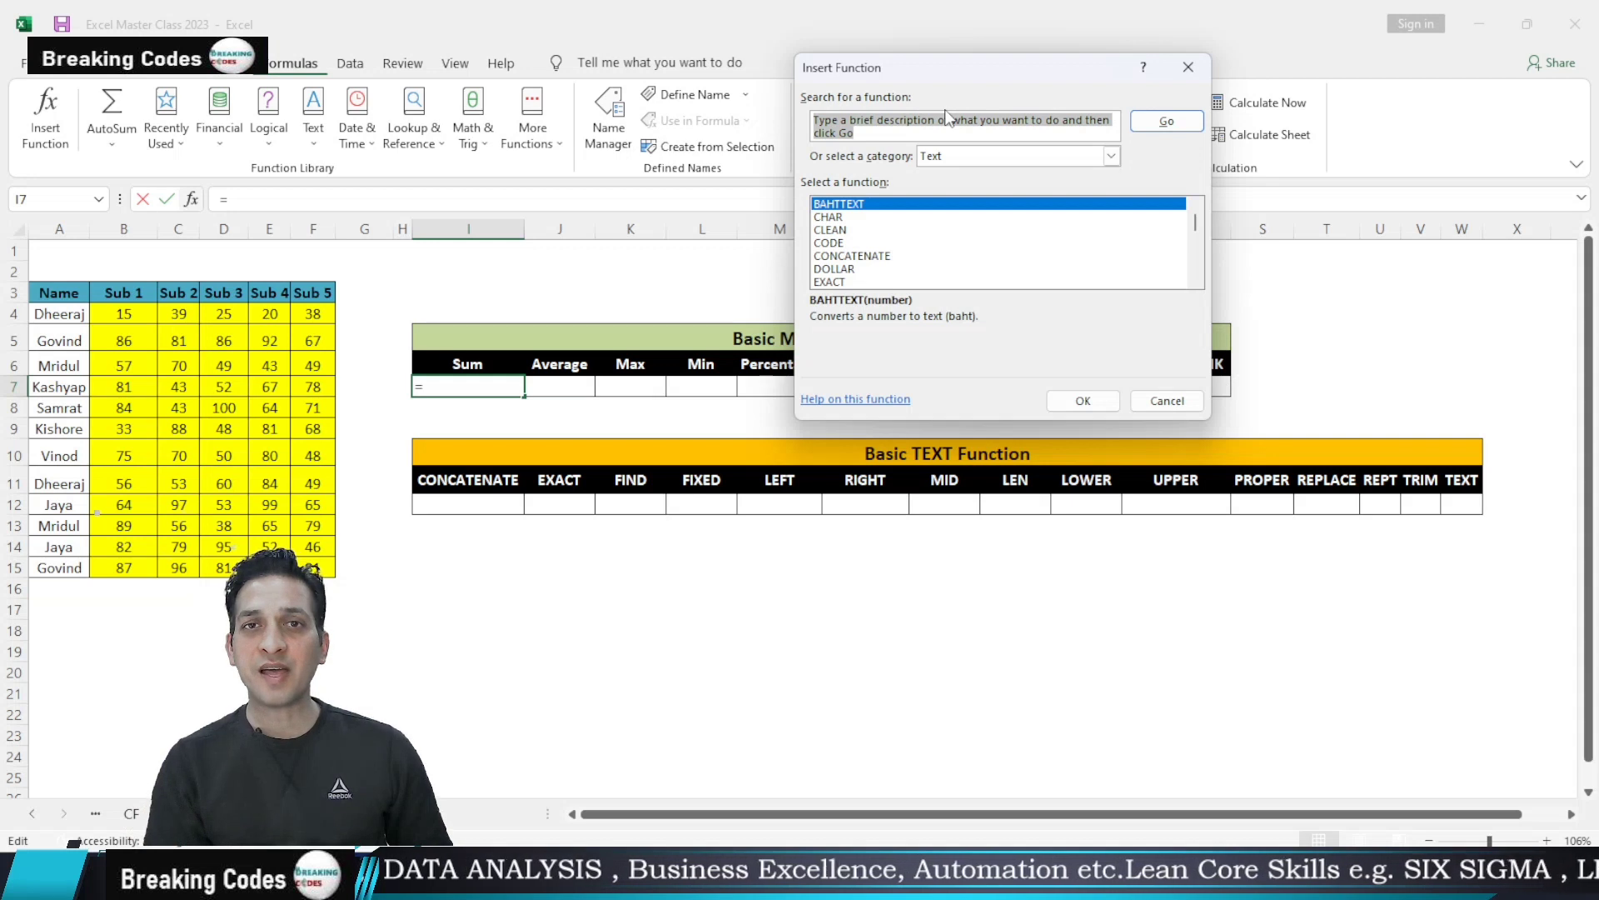
click(1190, 68)
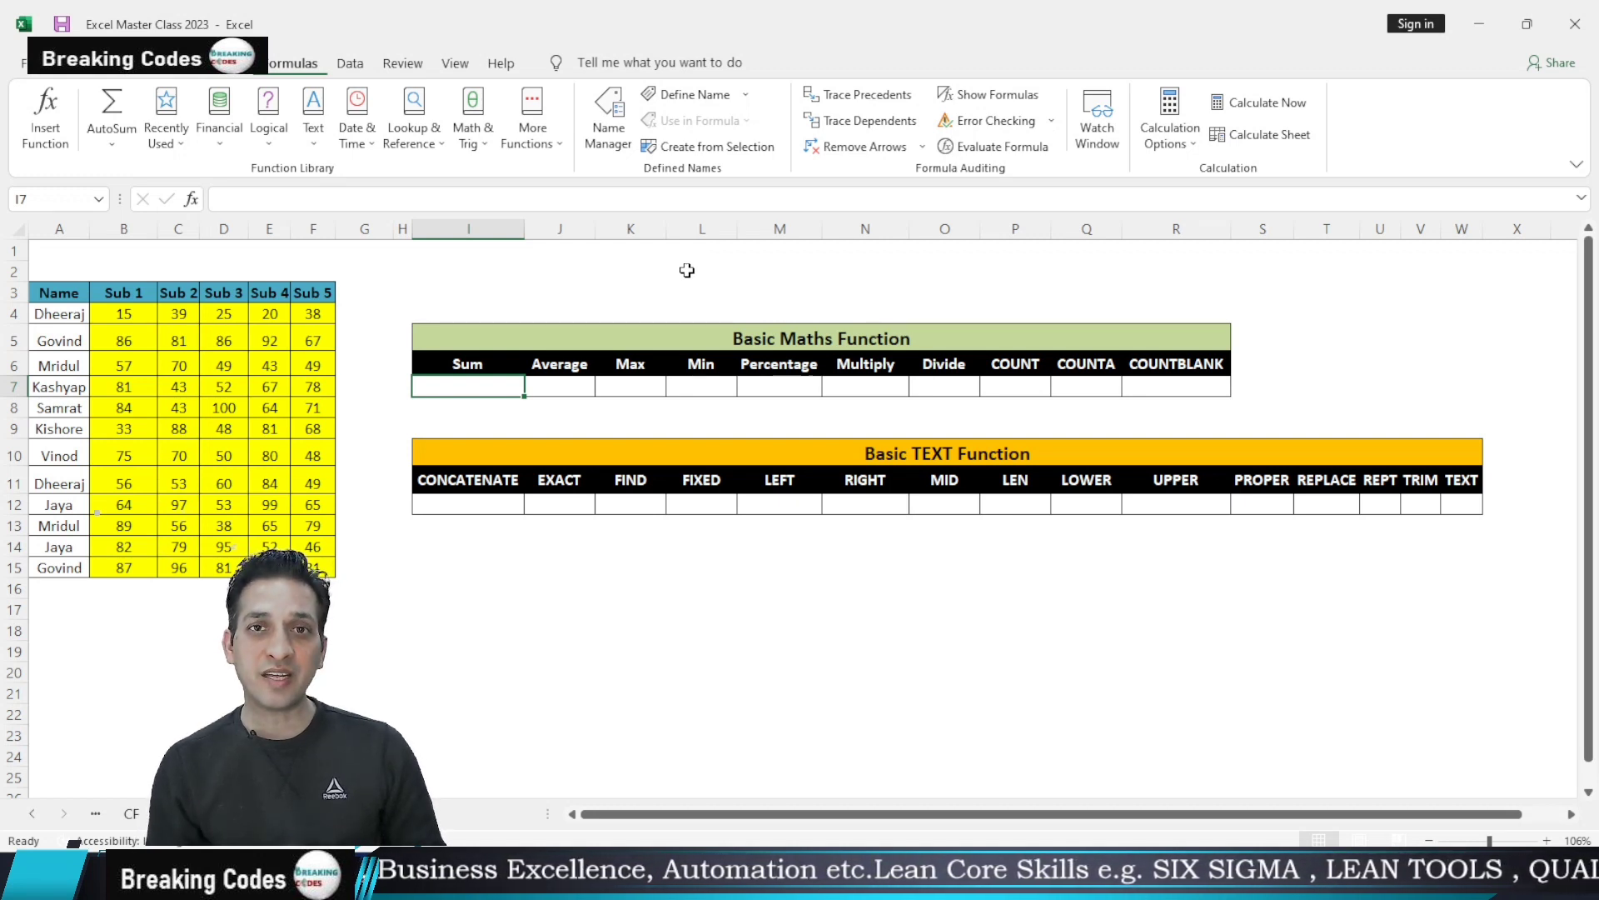
key(shift+F3)
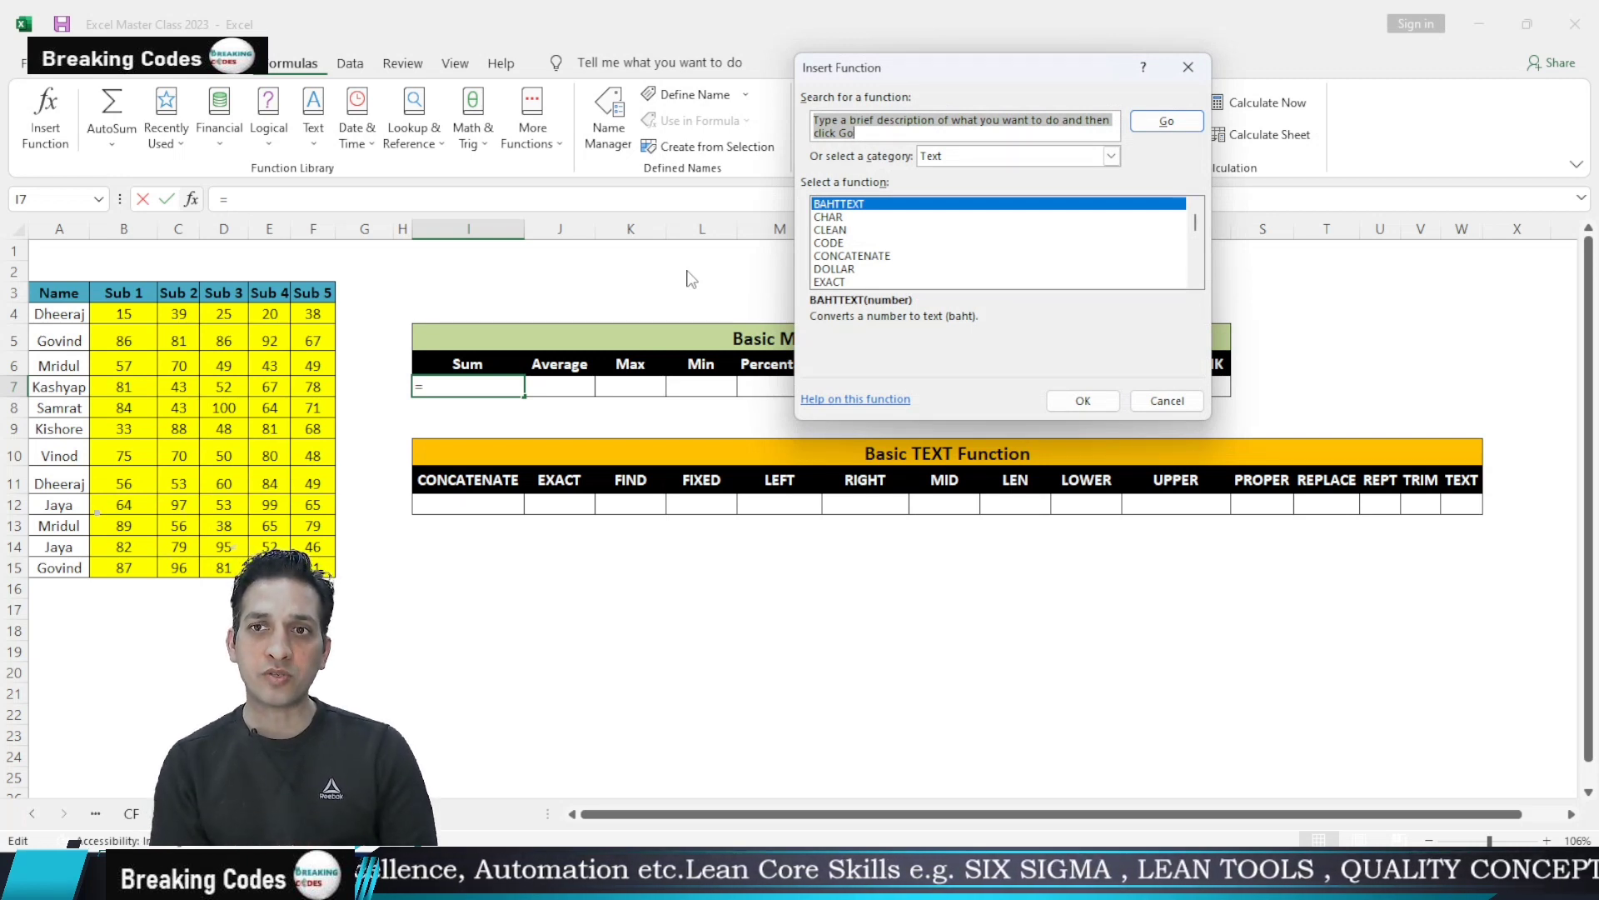
click(1188, 67)
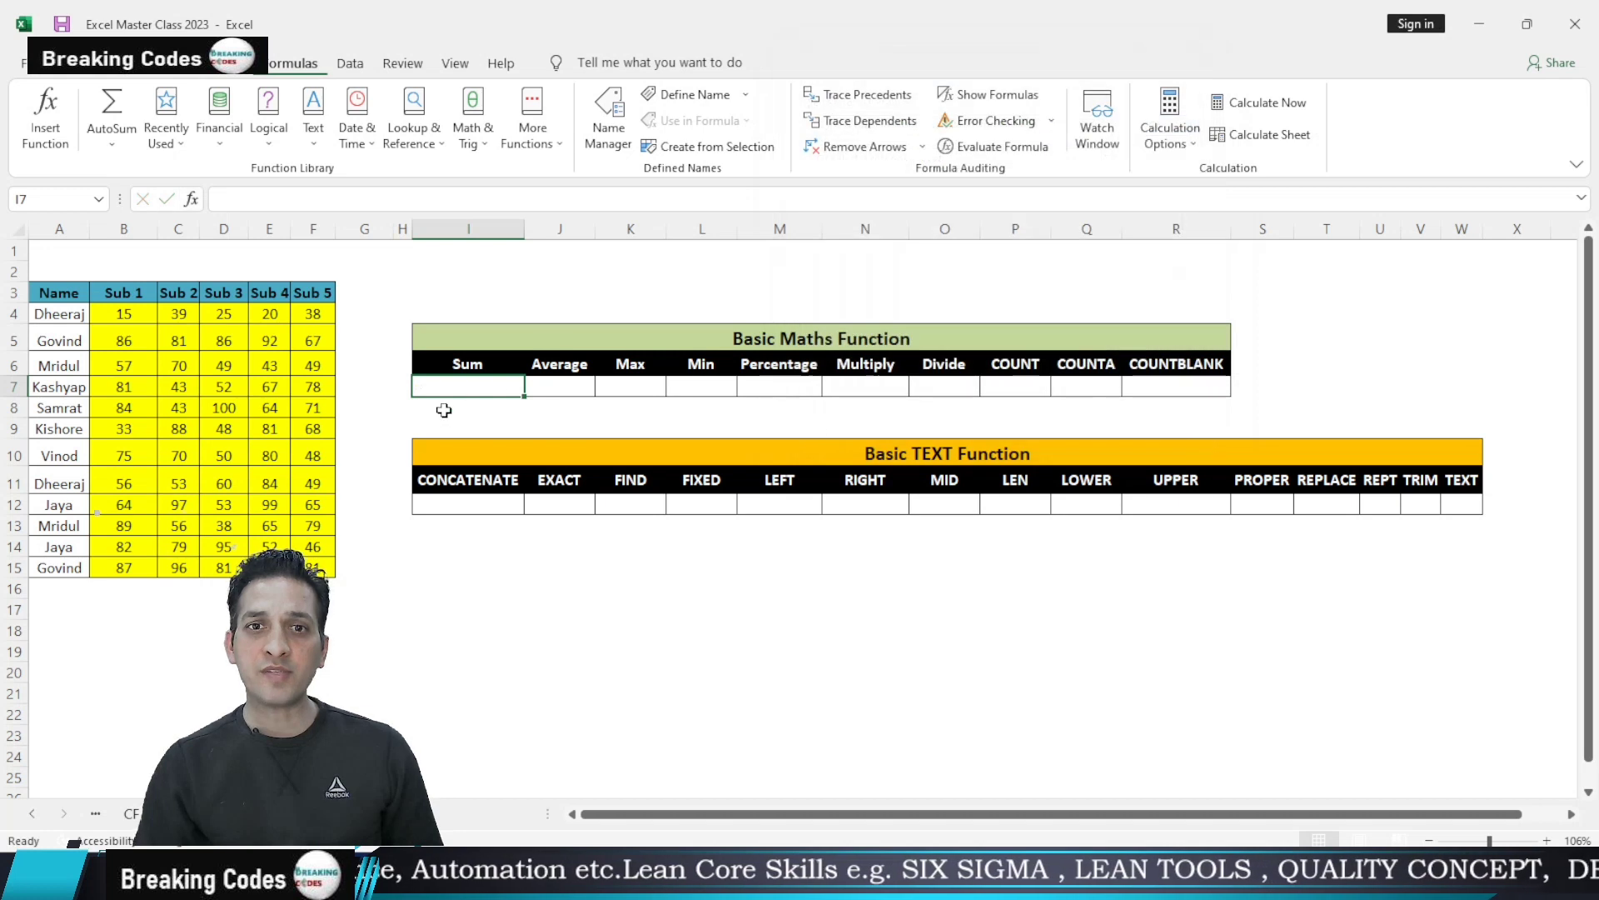
click(433, 411)
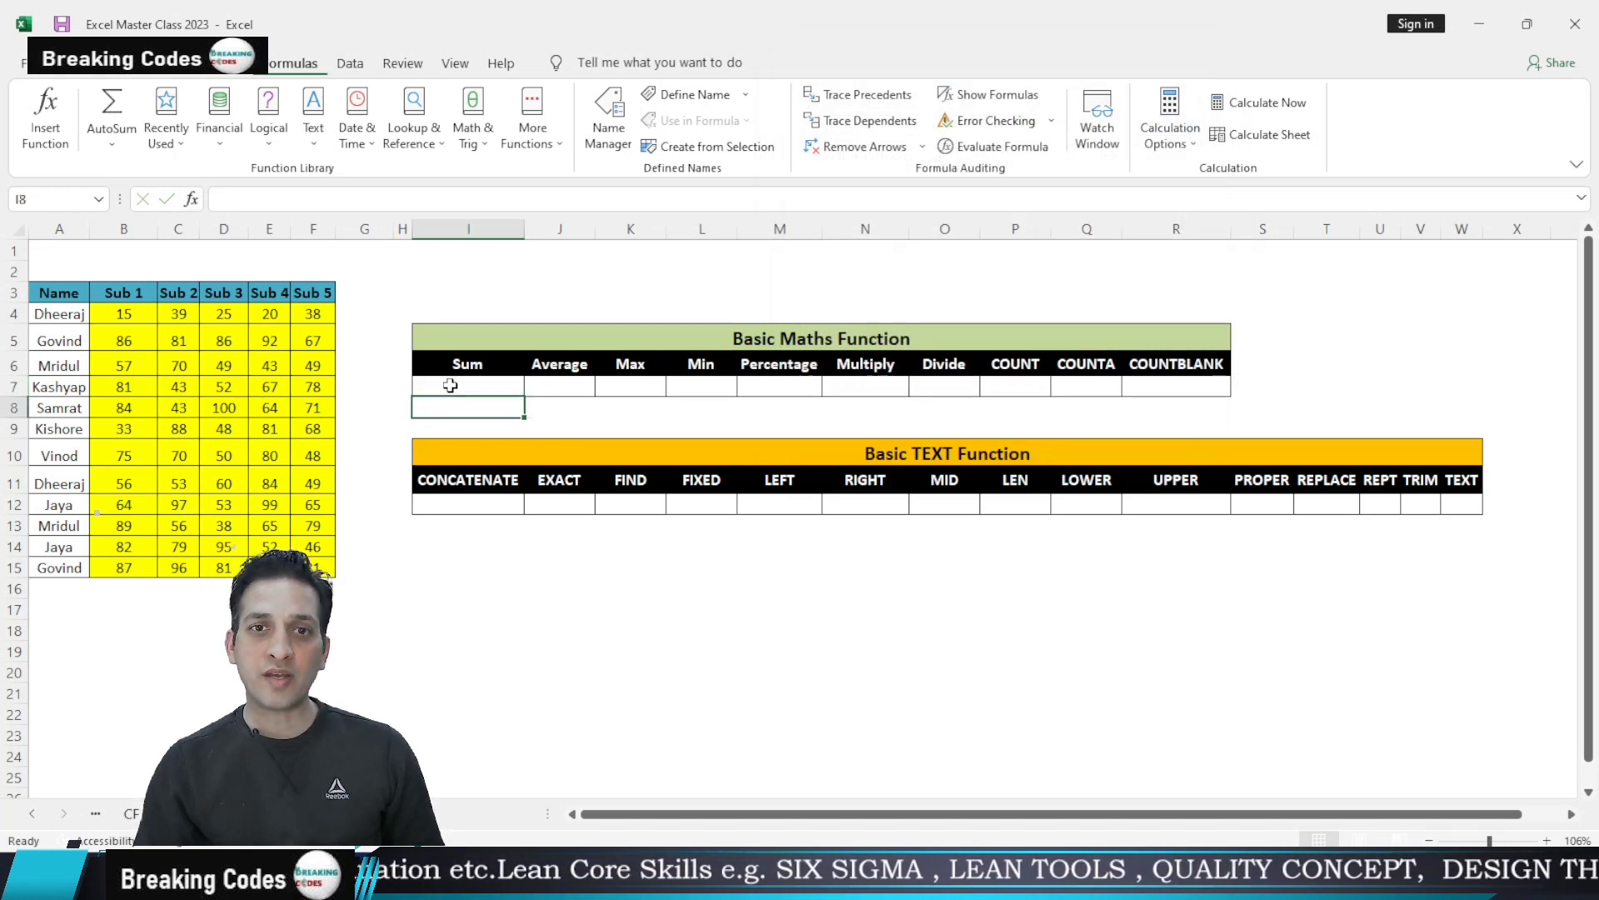
click(449, 388)
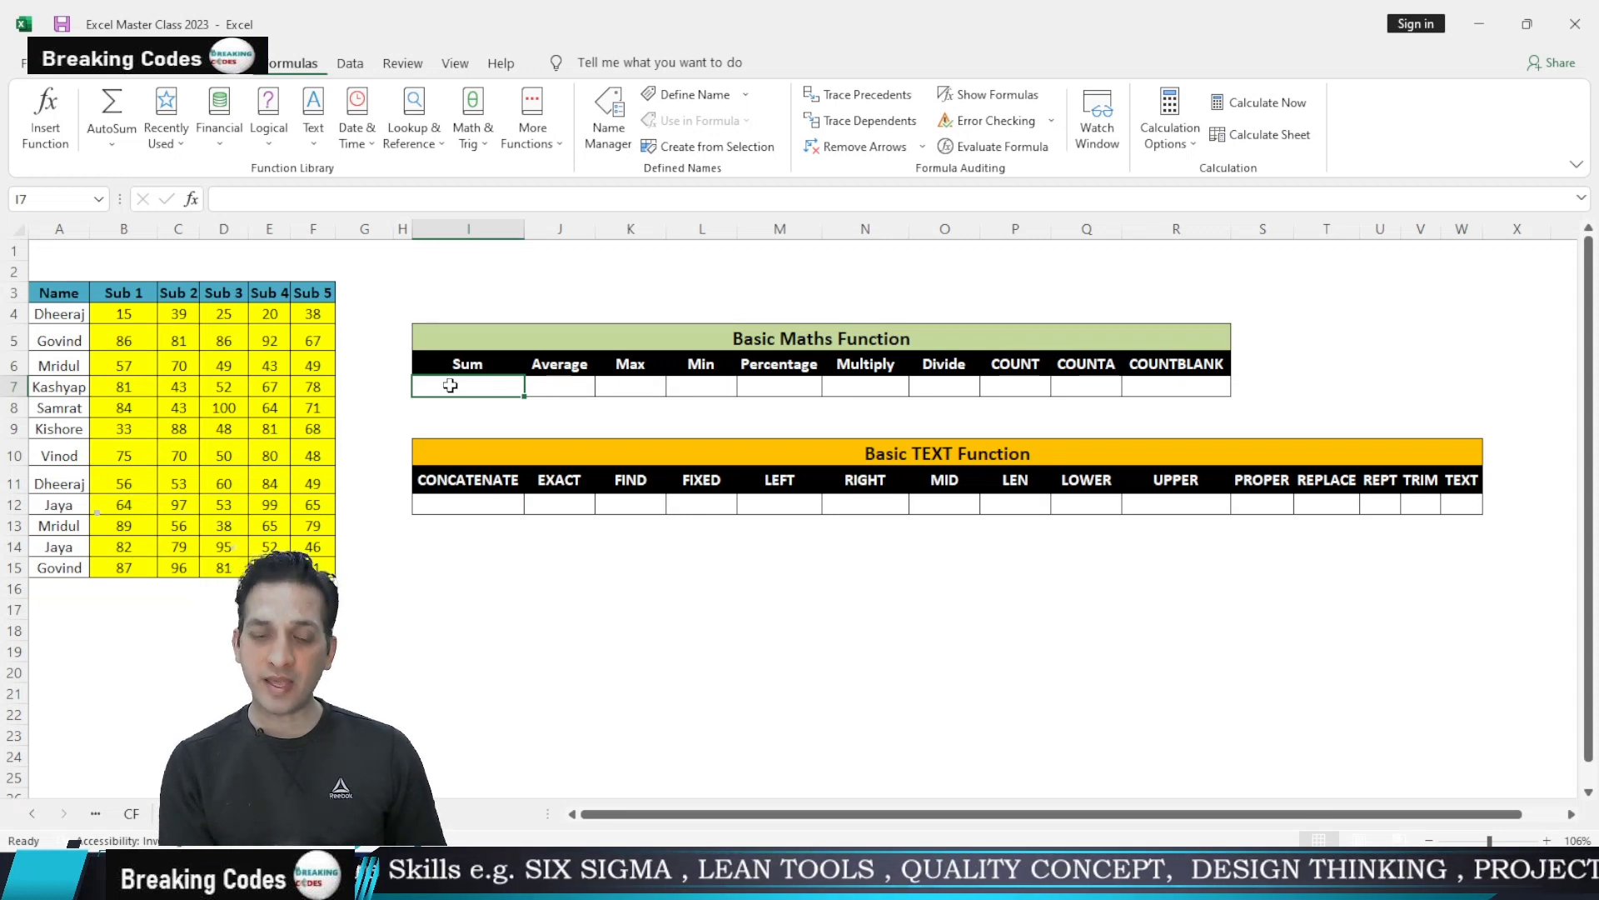
text(=sum)
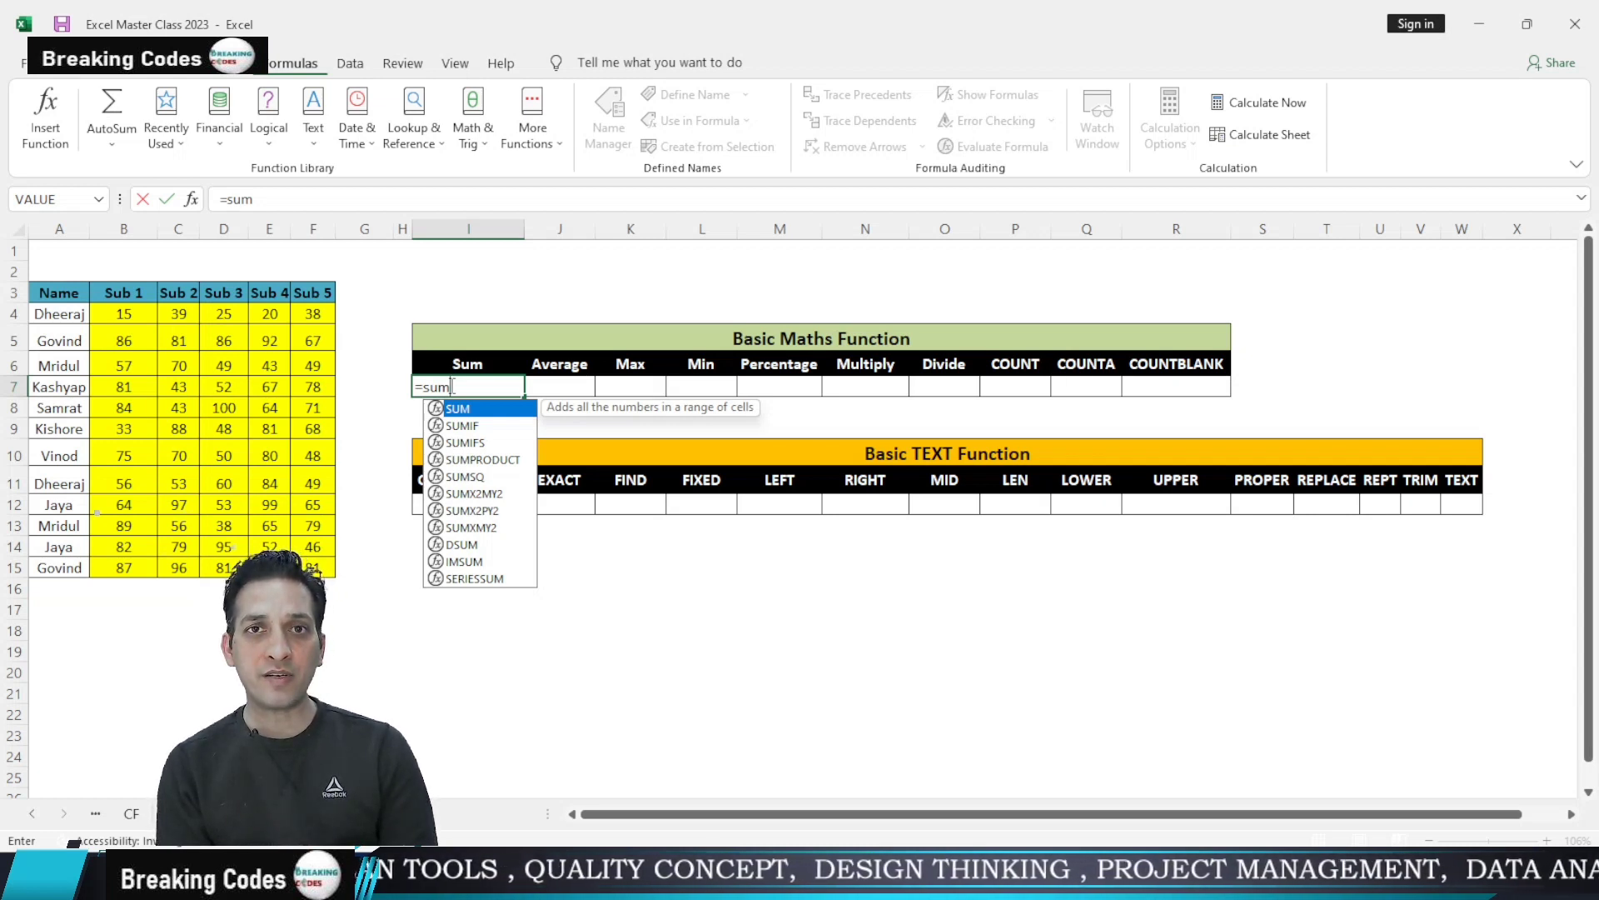
key(Tab)
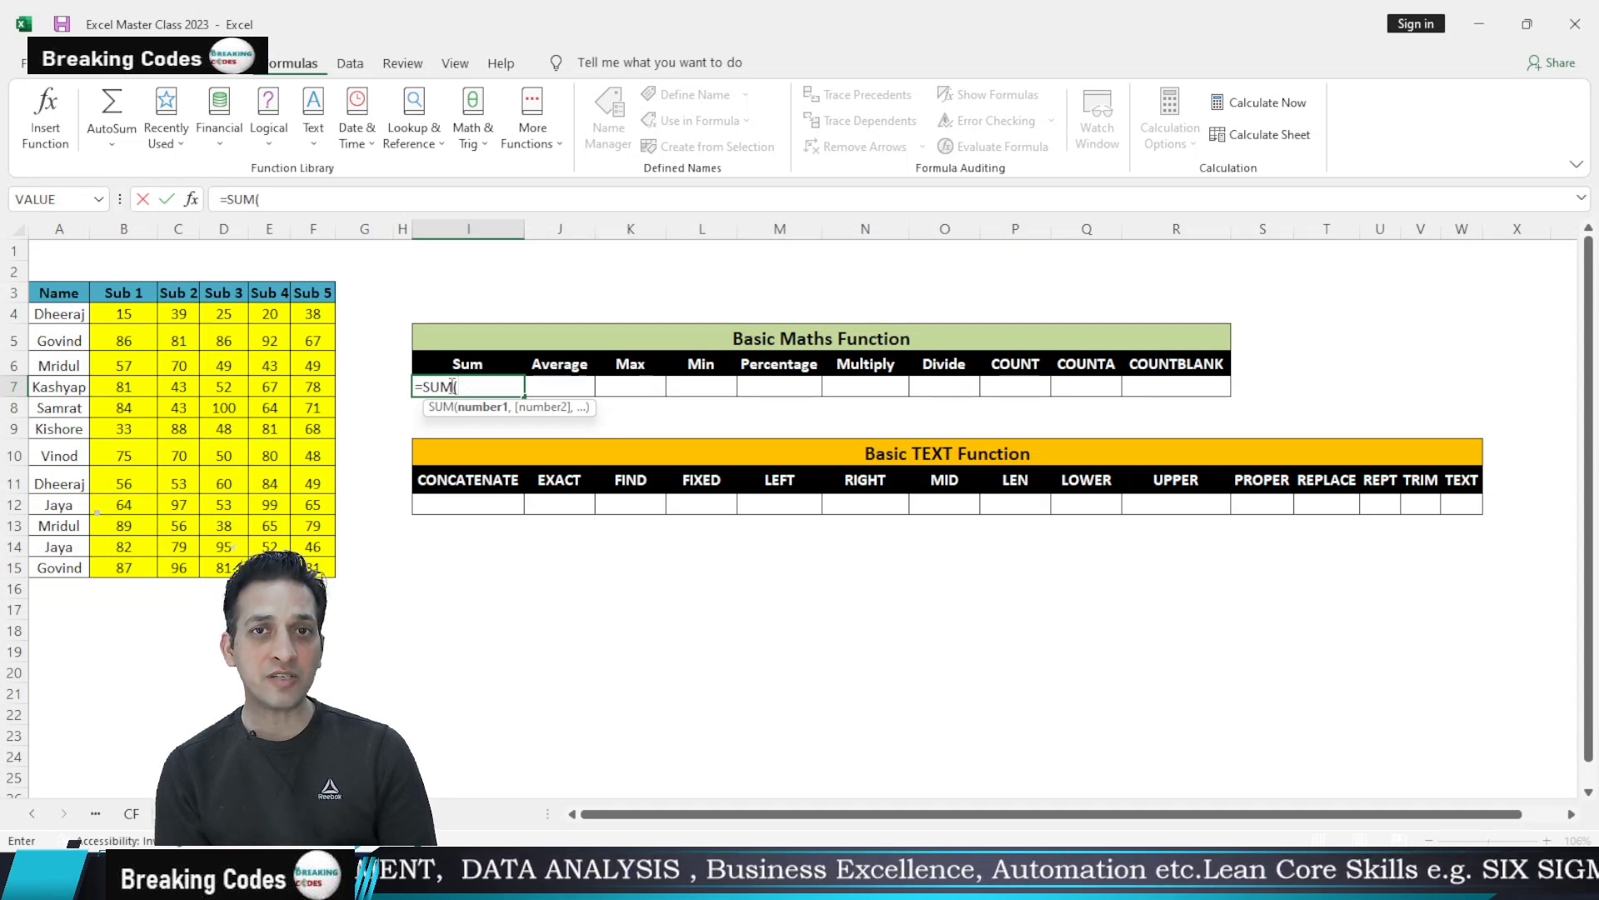
key(BackSpace)
key(BackSpace)
key(BackSpace)
key(BackSpace)
key(BackSpace)
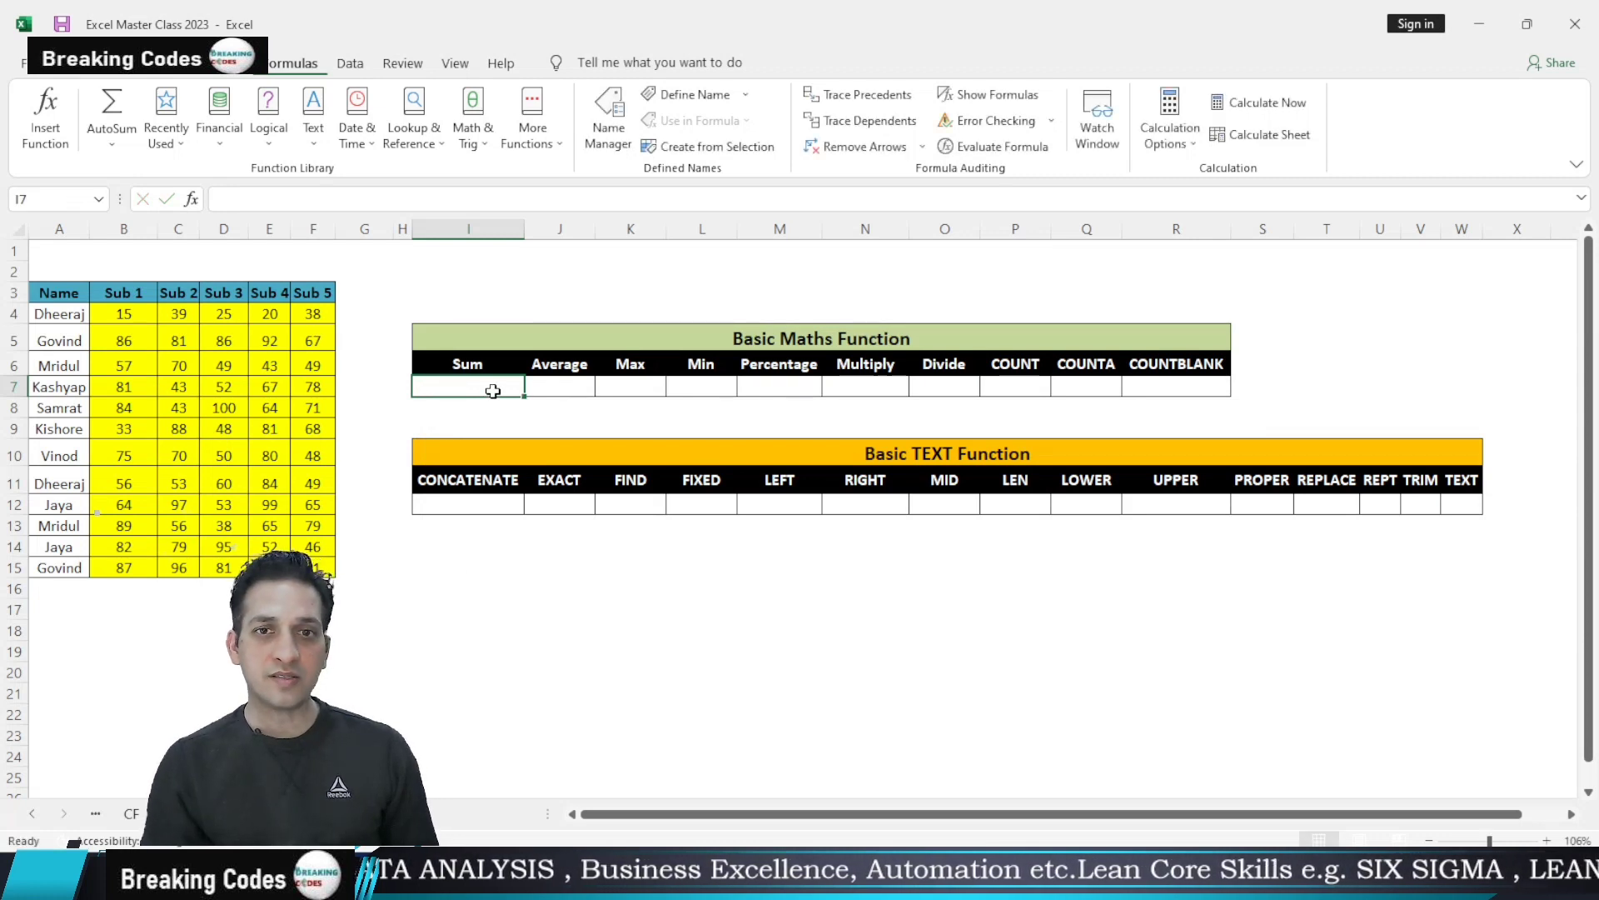
Insert the SUM function from the Math & Trig category into cell I7 under the Sum heading
click(473, 422)
click(478, 387)
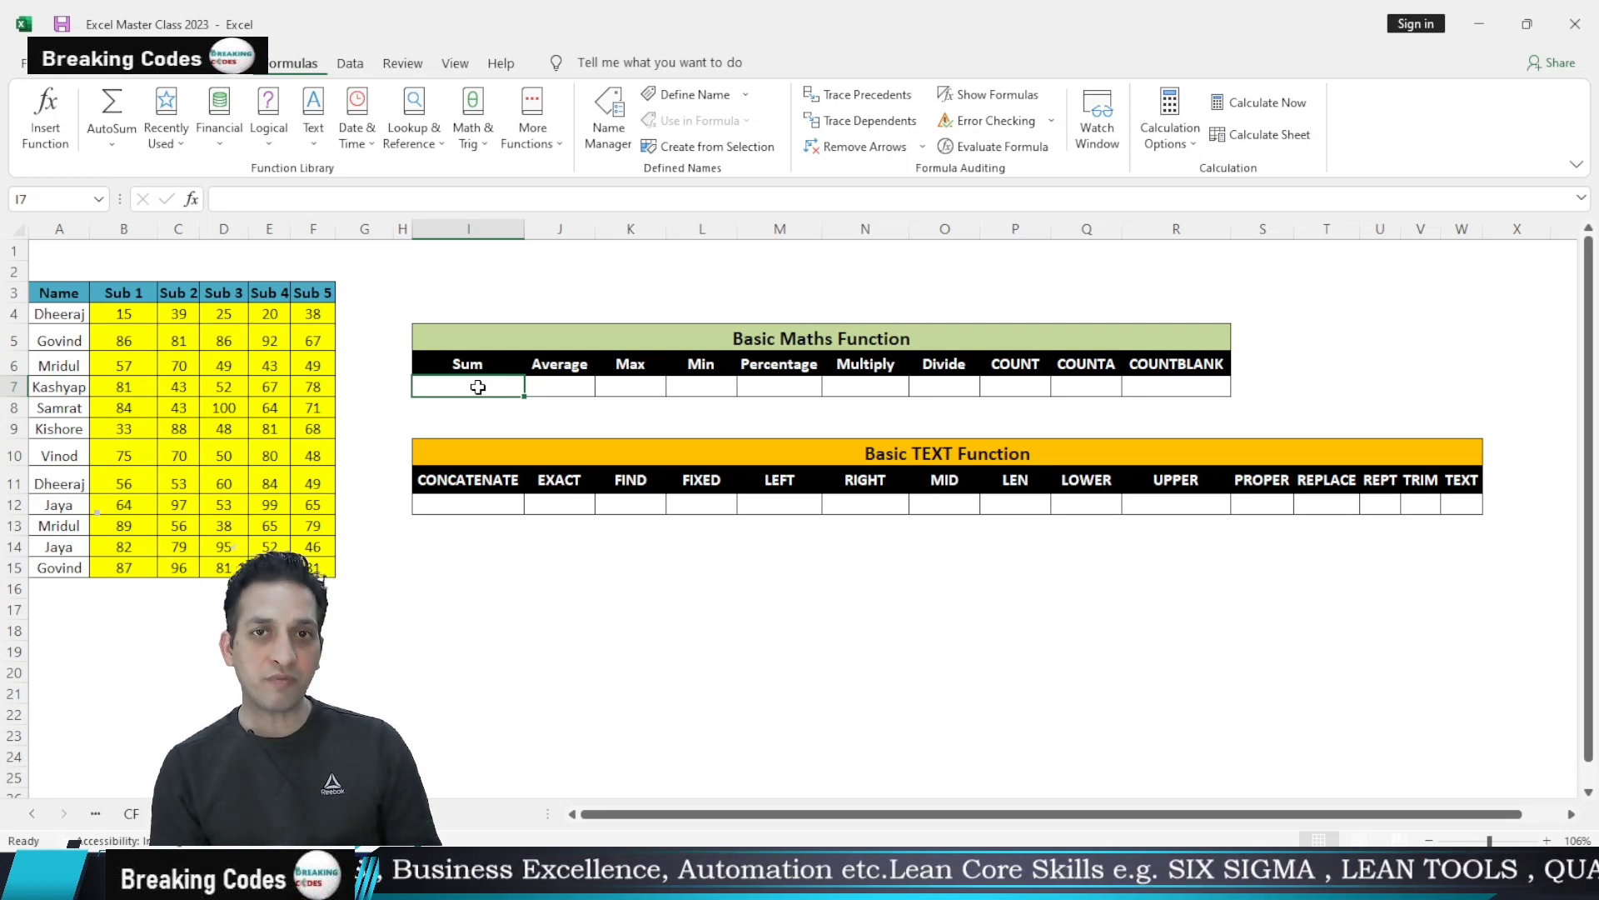
key(shift+F3)
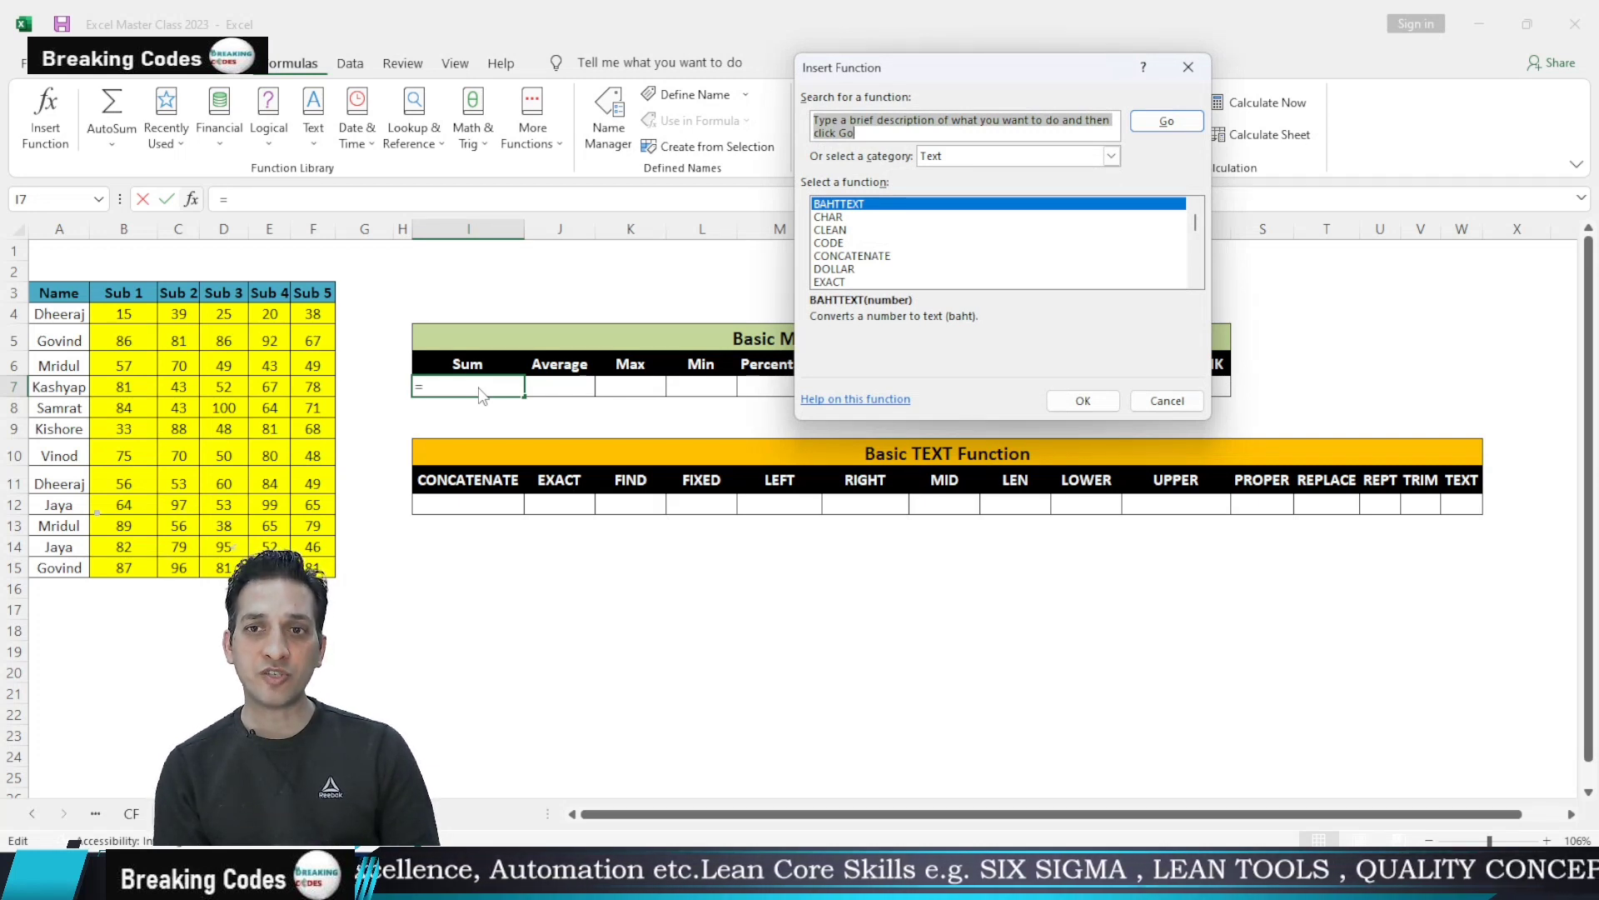
click(879, 135)
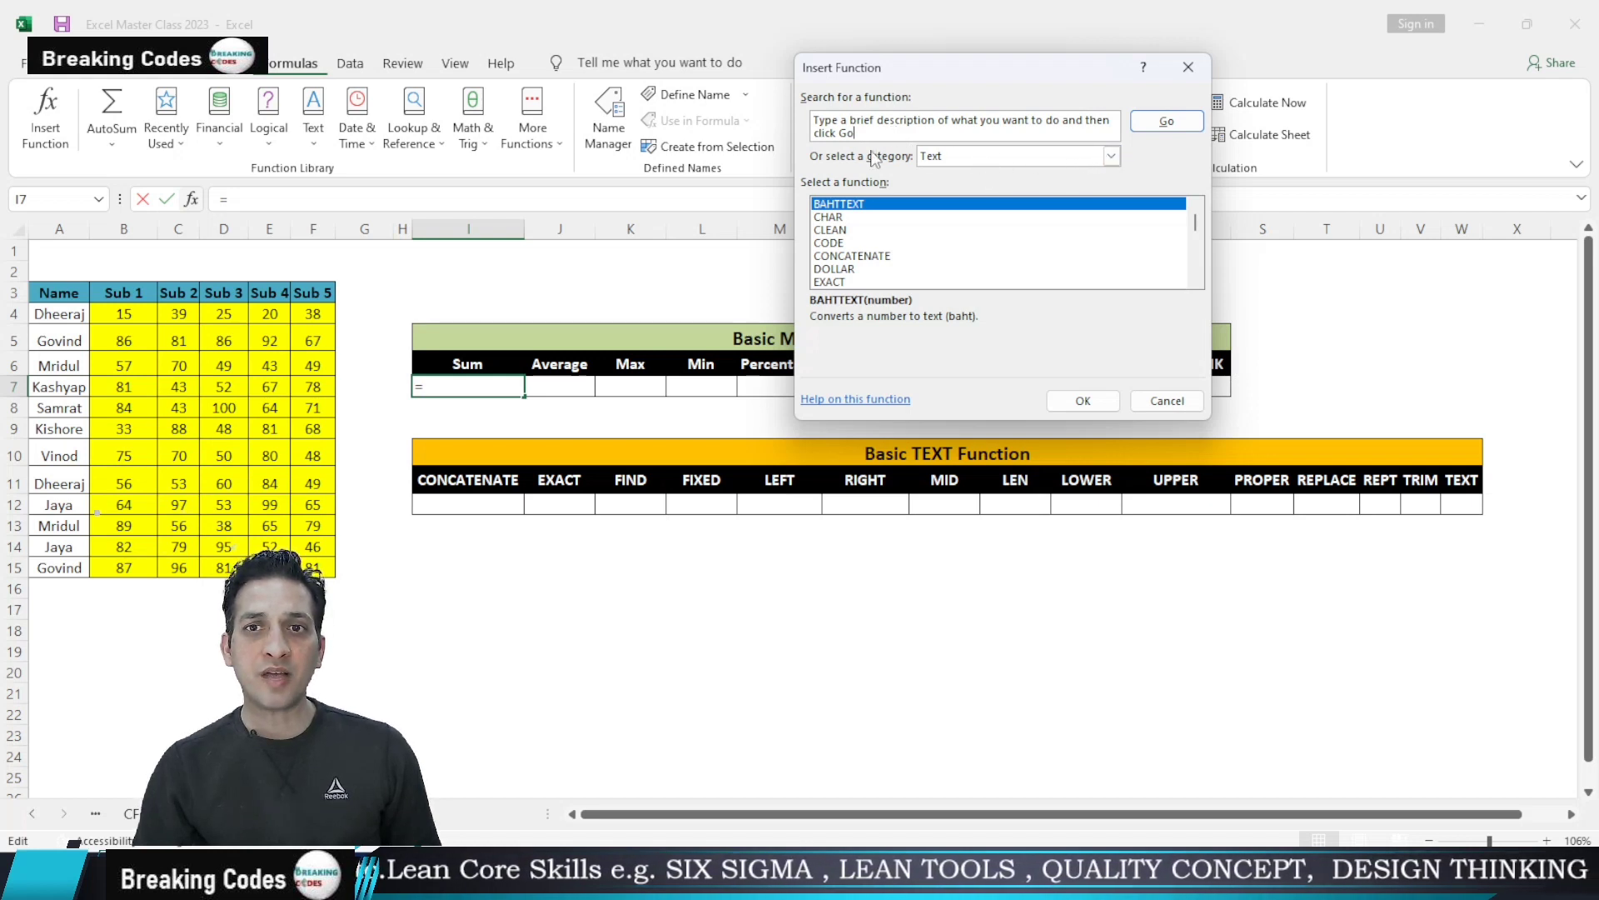
click(1112, 158)
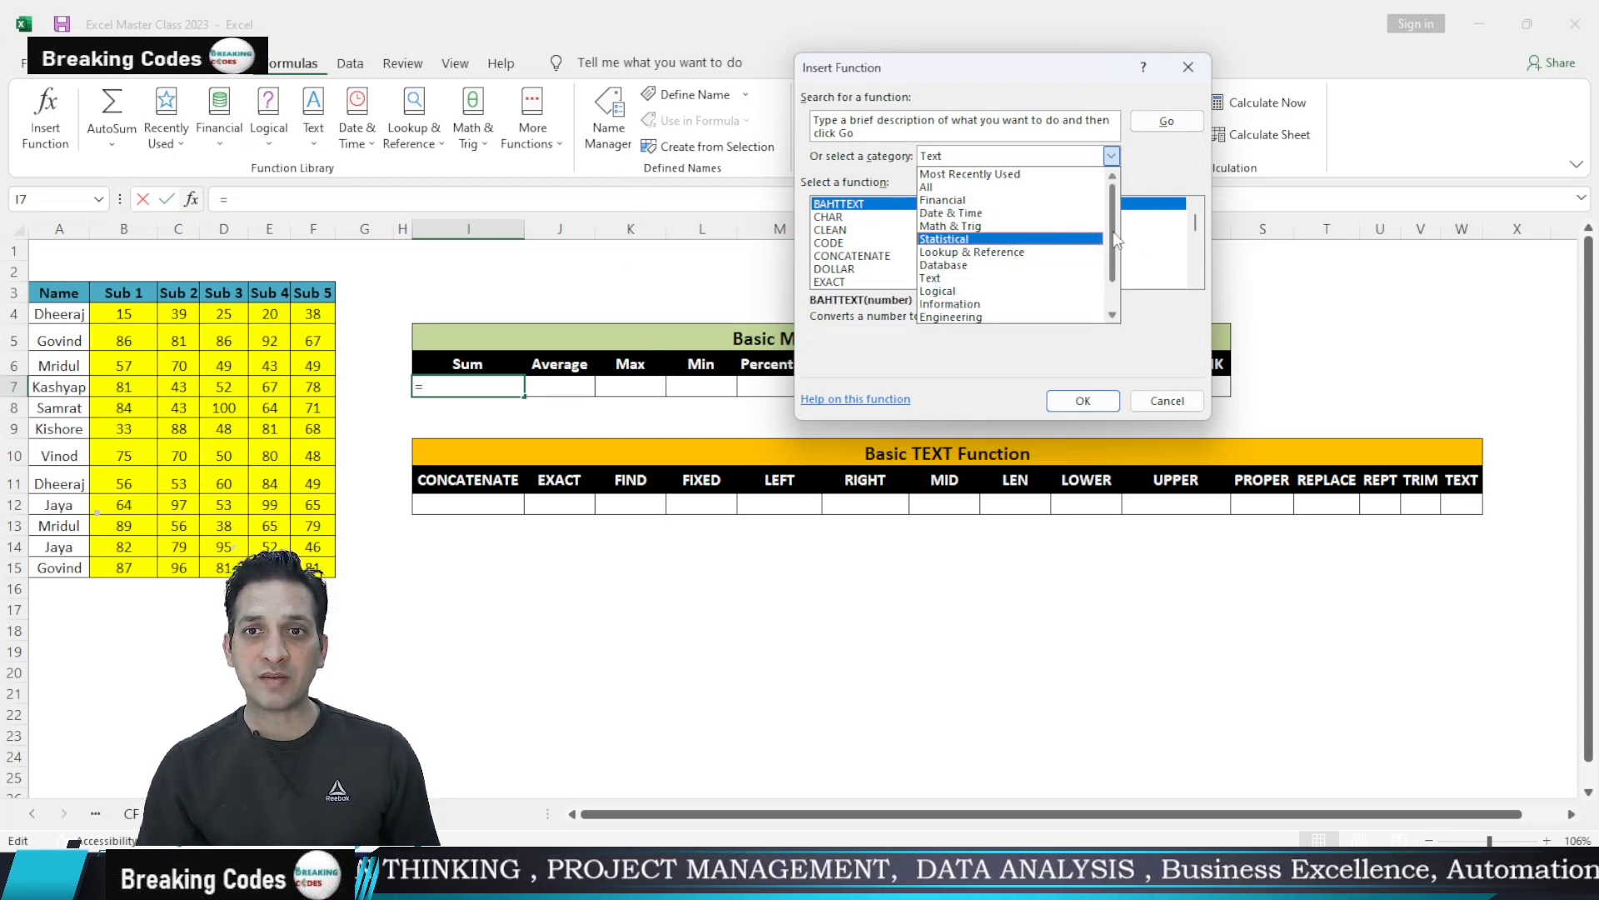
scroll(1114, 238, down, 1)
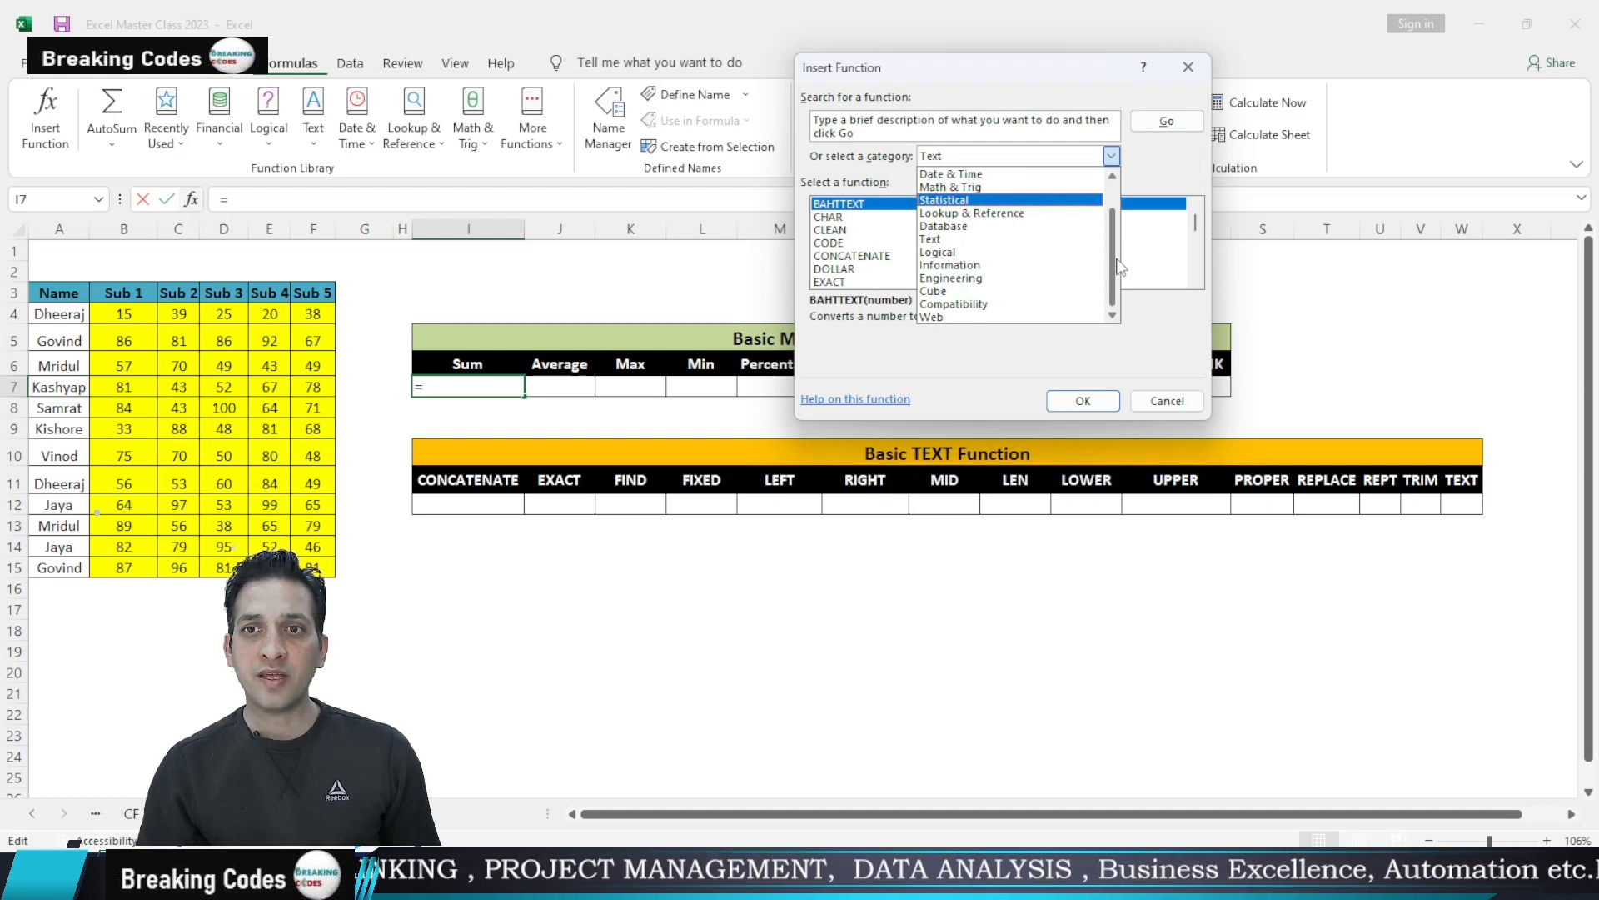
click(990, 187)
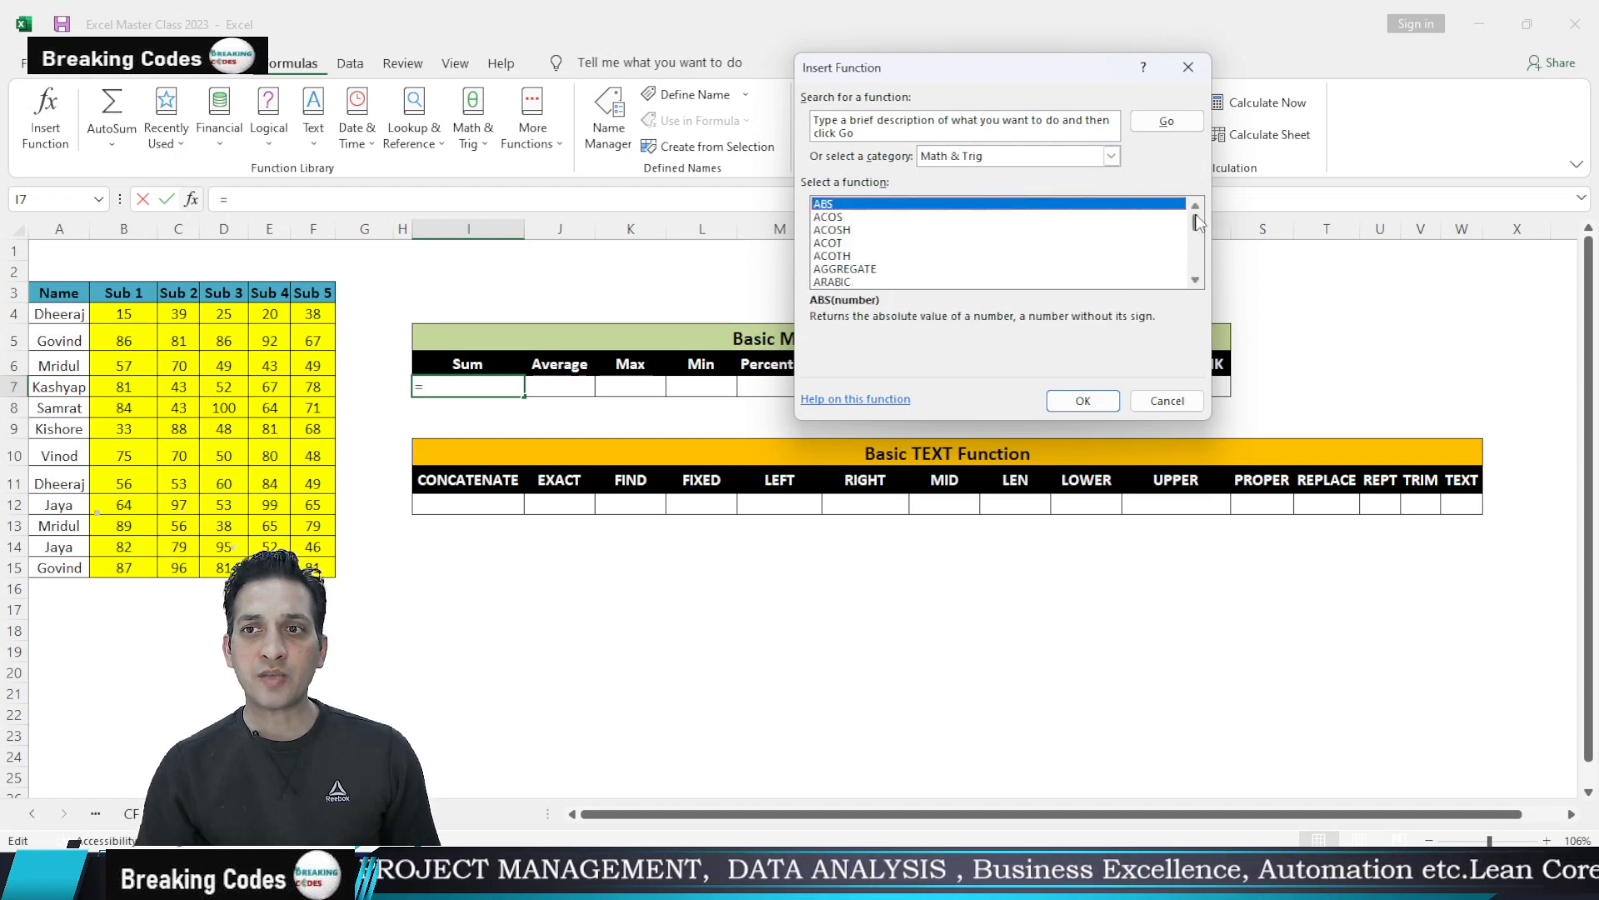
drag(1196, 219, 1210, 248)
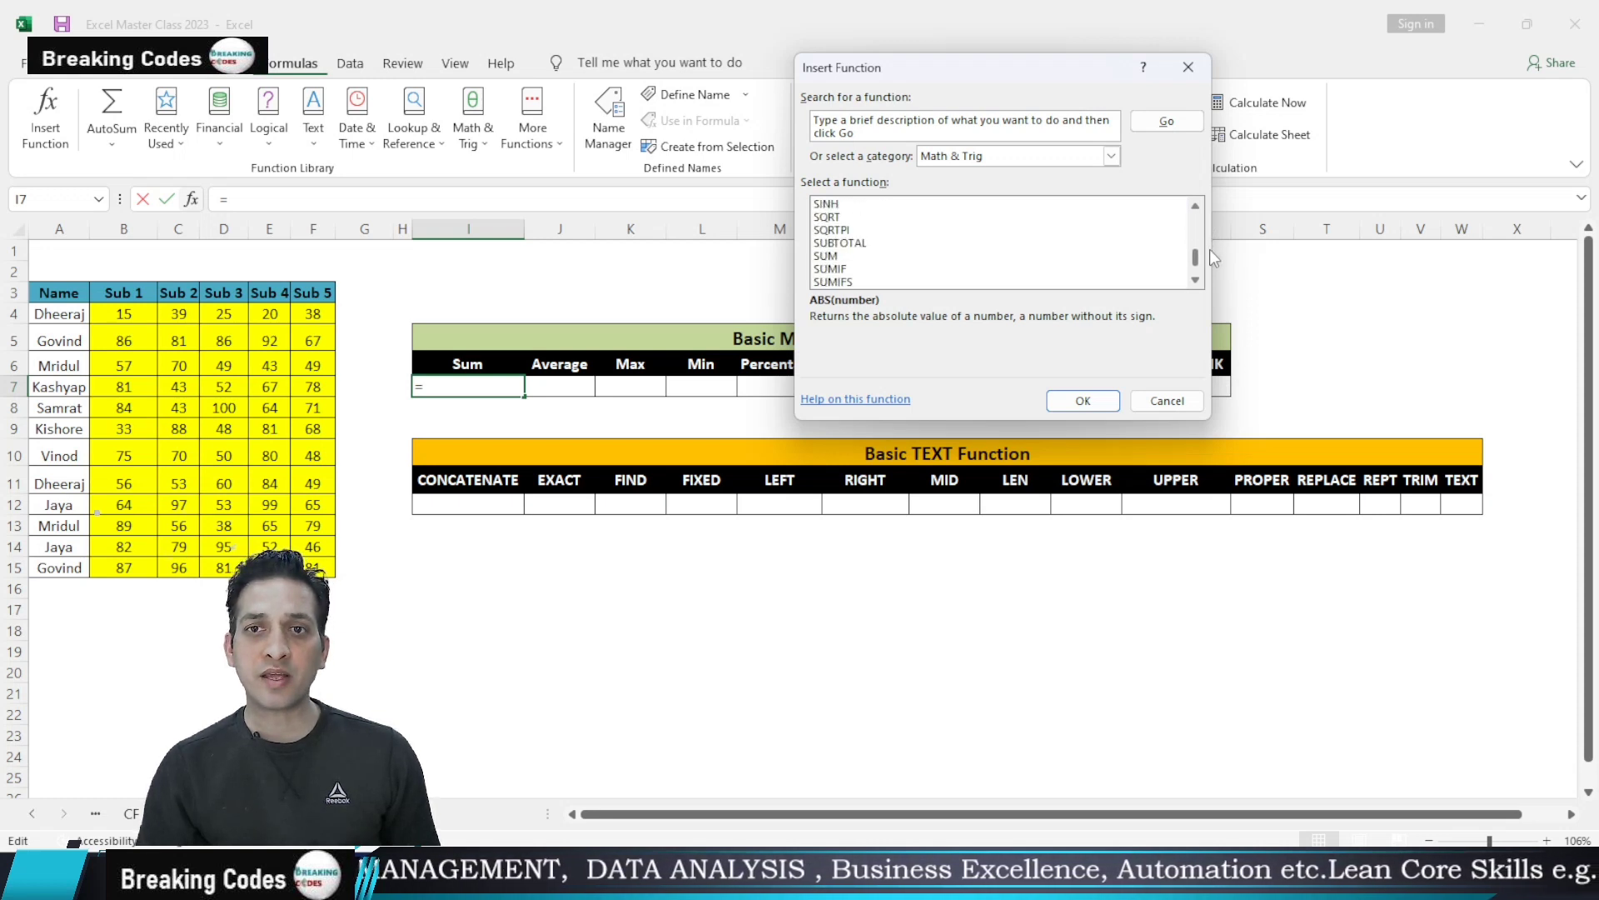
click(832, 259)
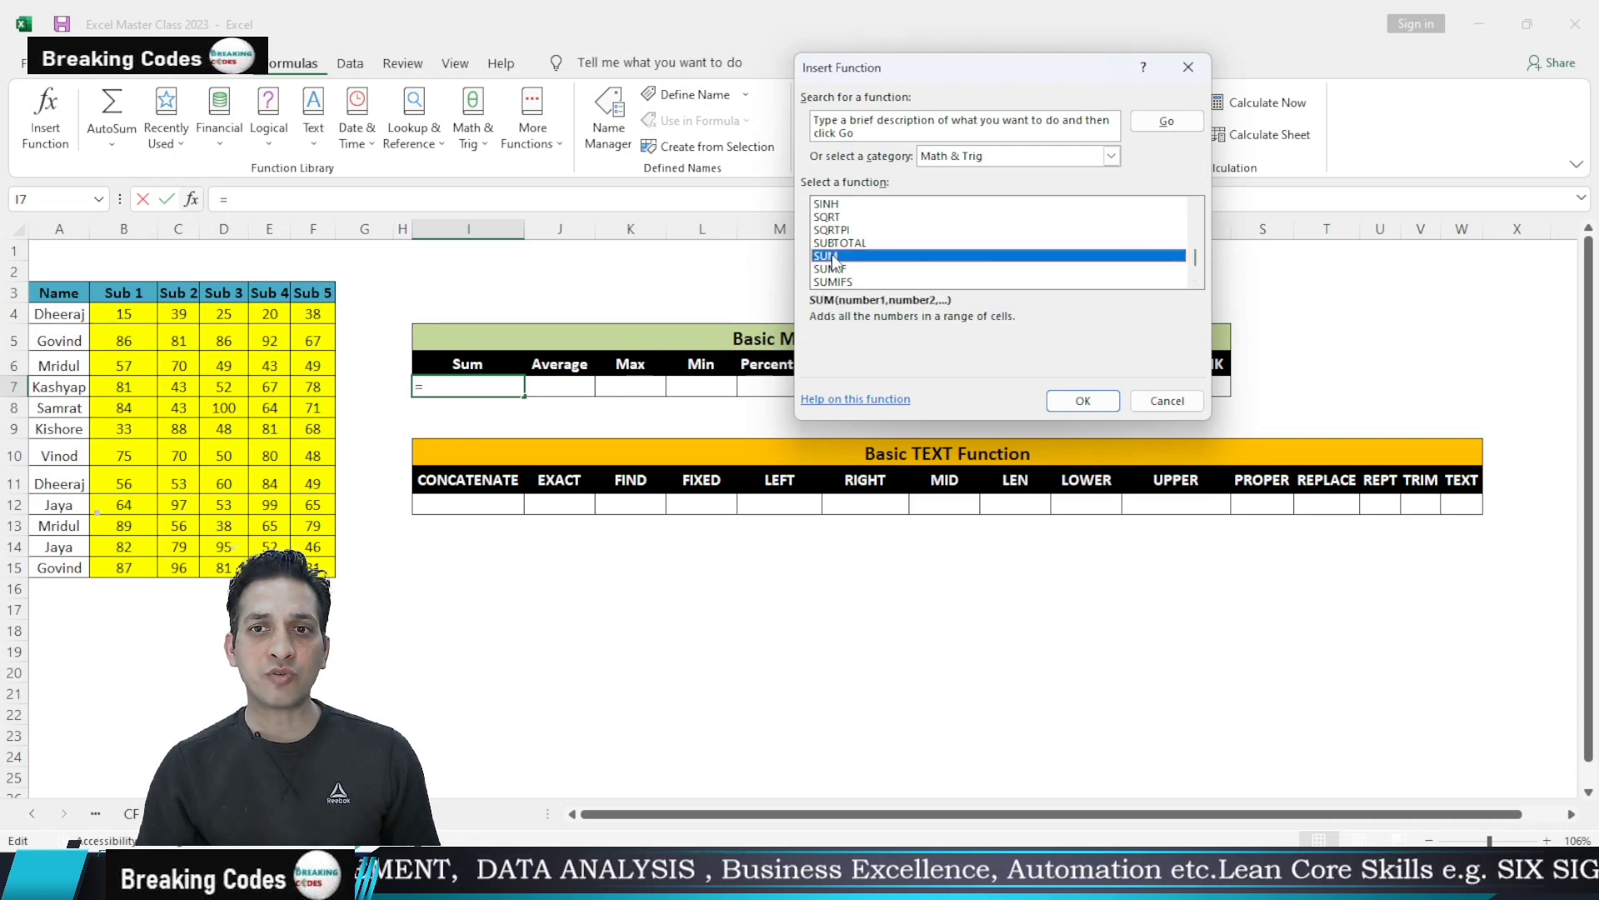
click(1098, 401)
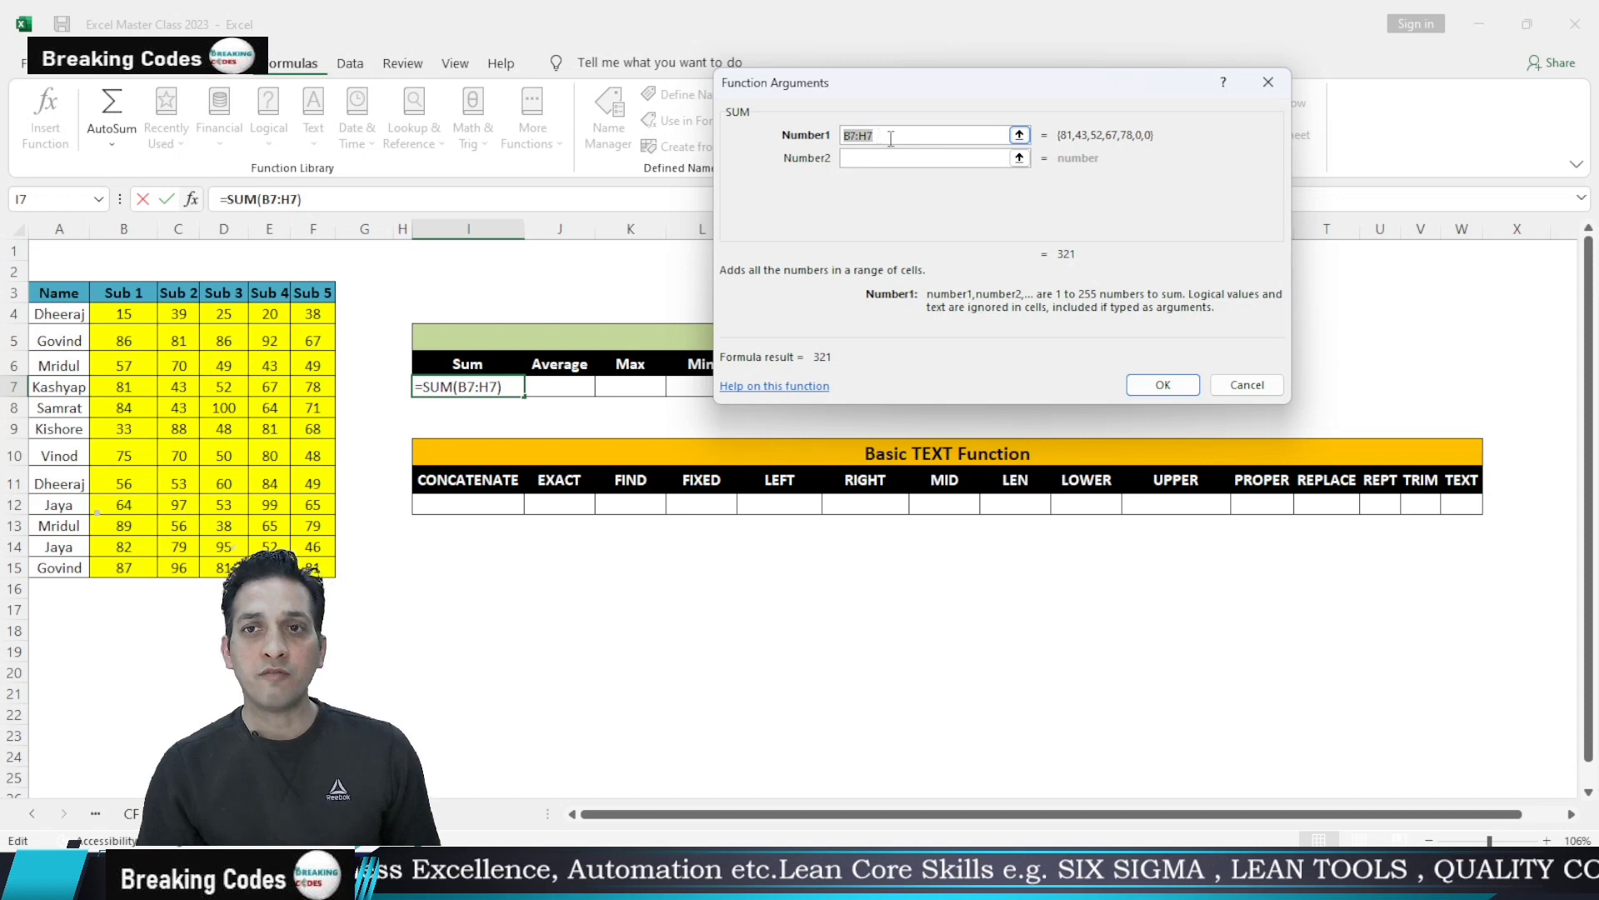
Replace the suggested SUM argument with the Sub 1 scores B4:B15 and complete the formula in cell I7
click(919, 136)
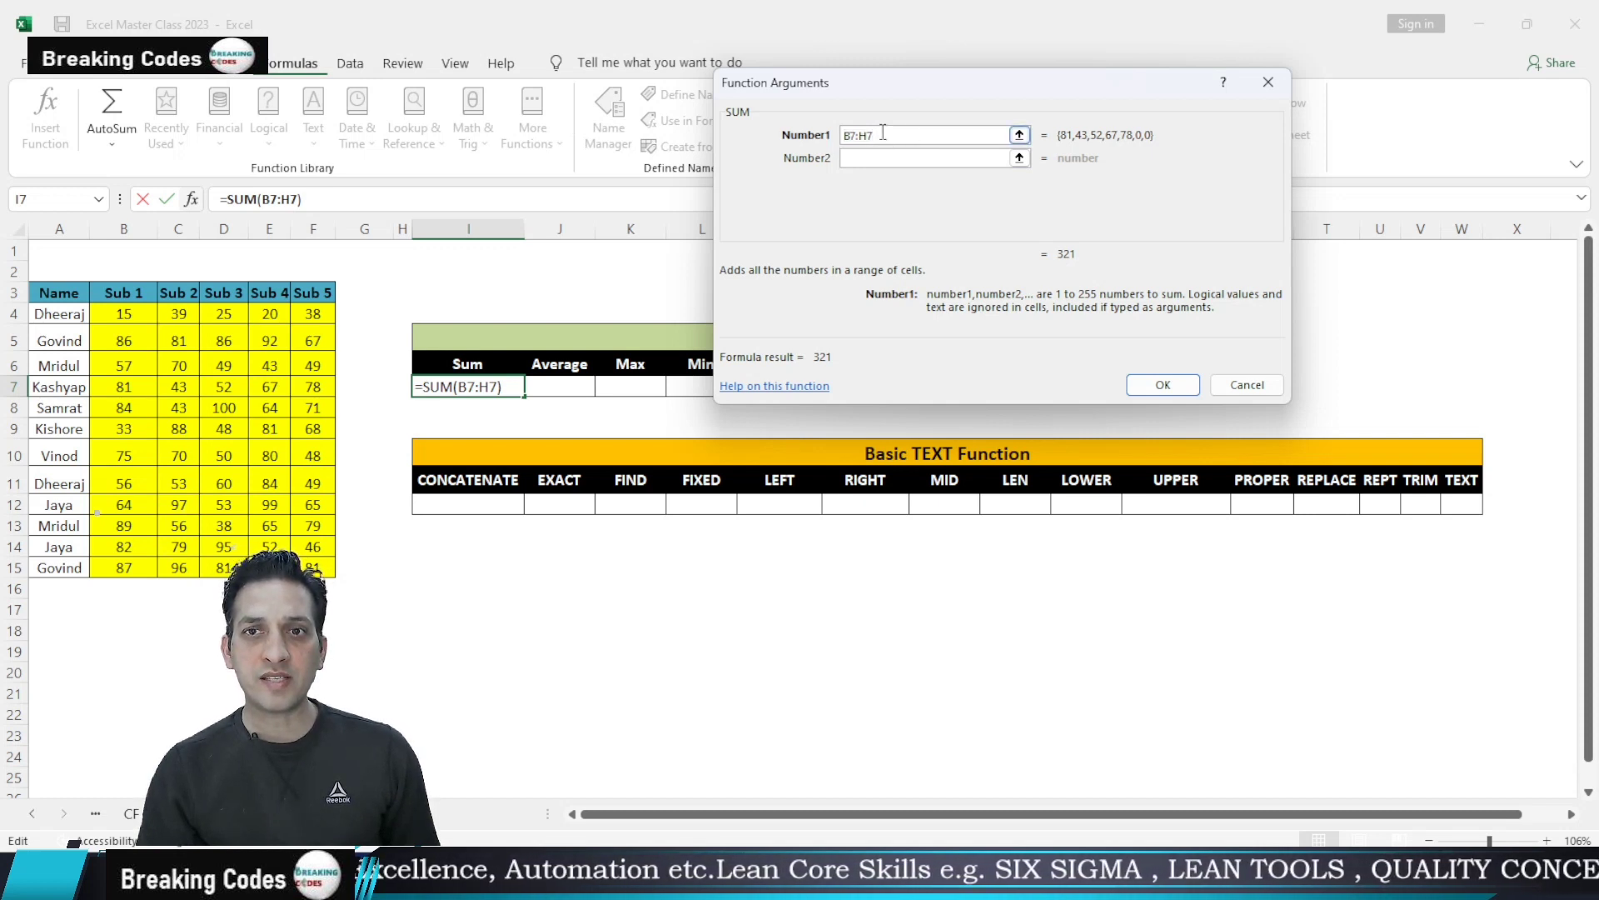
drag(883, 135, 839, 136)
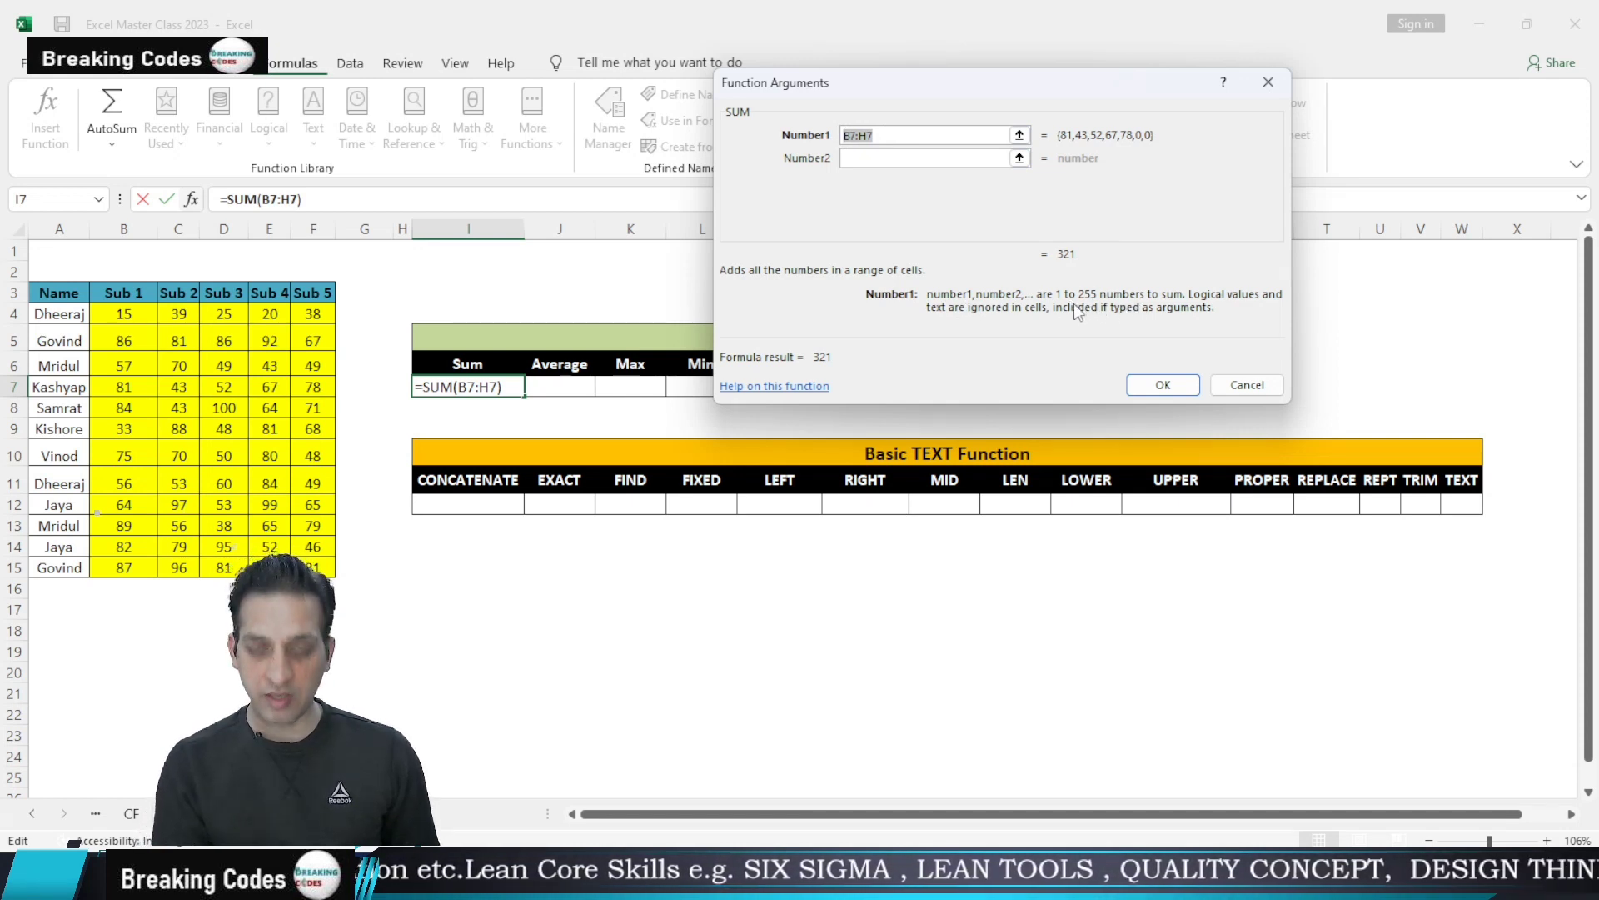
key(BackSpace)
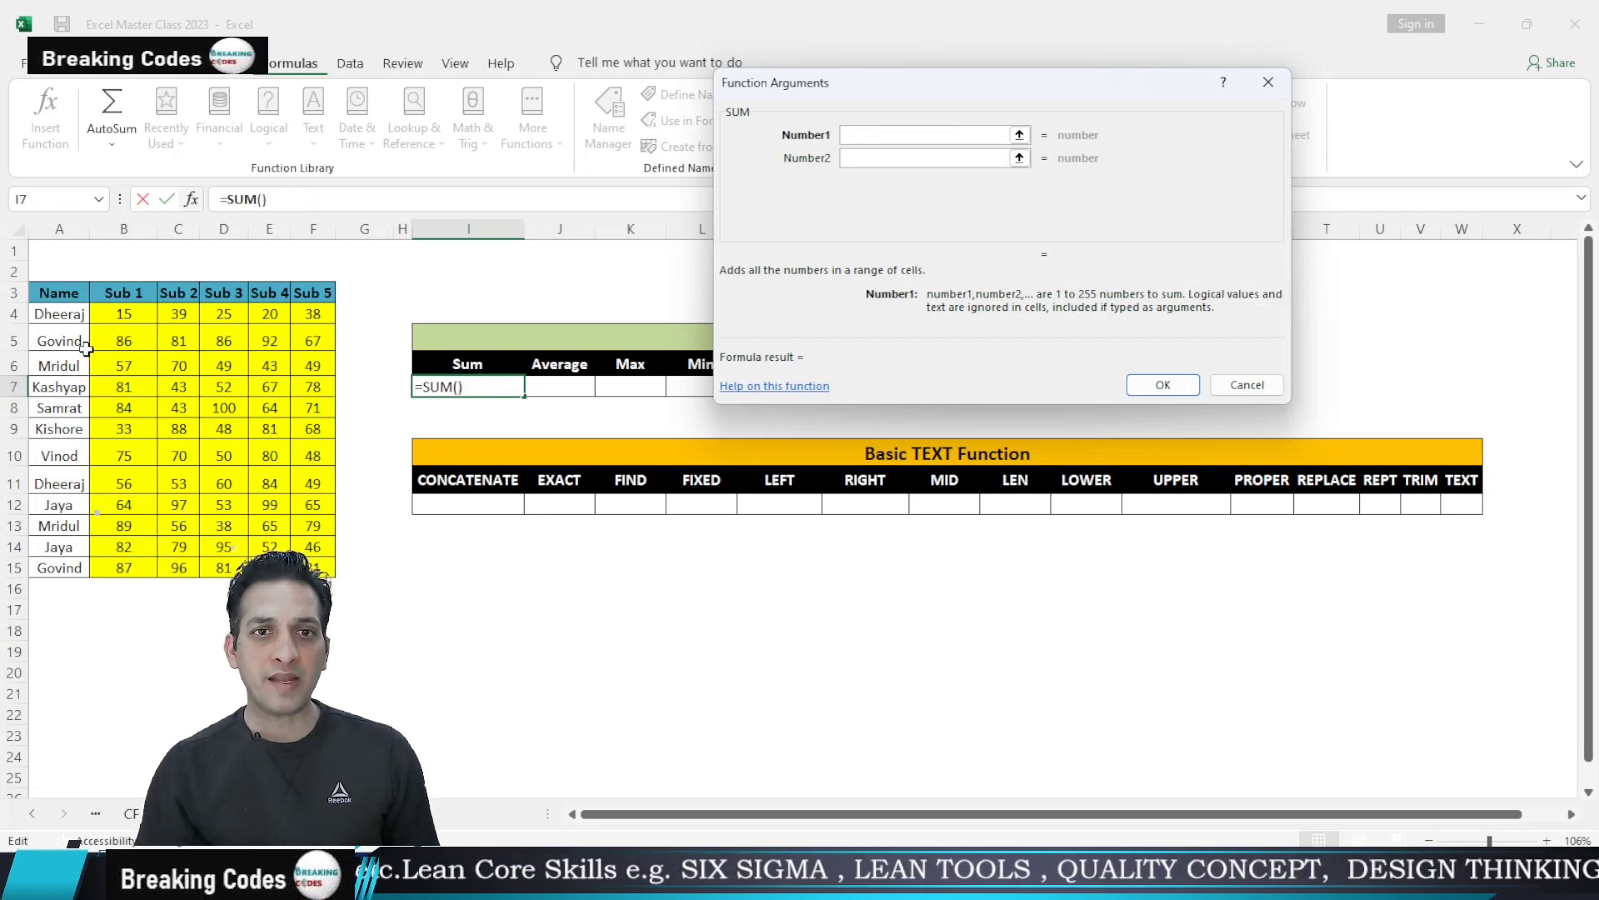
drag(124, 313, 126, 566)
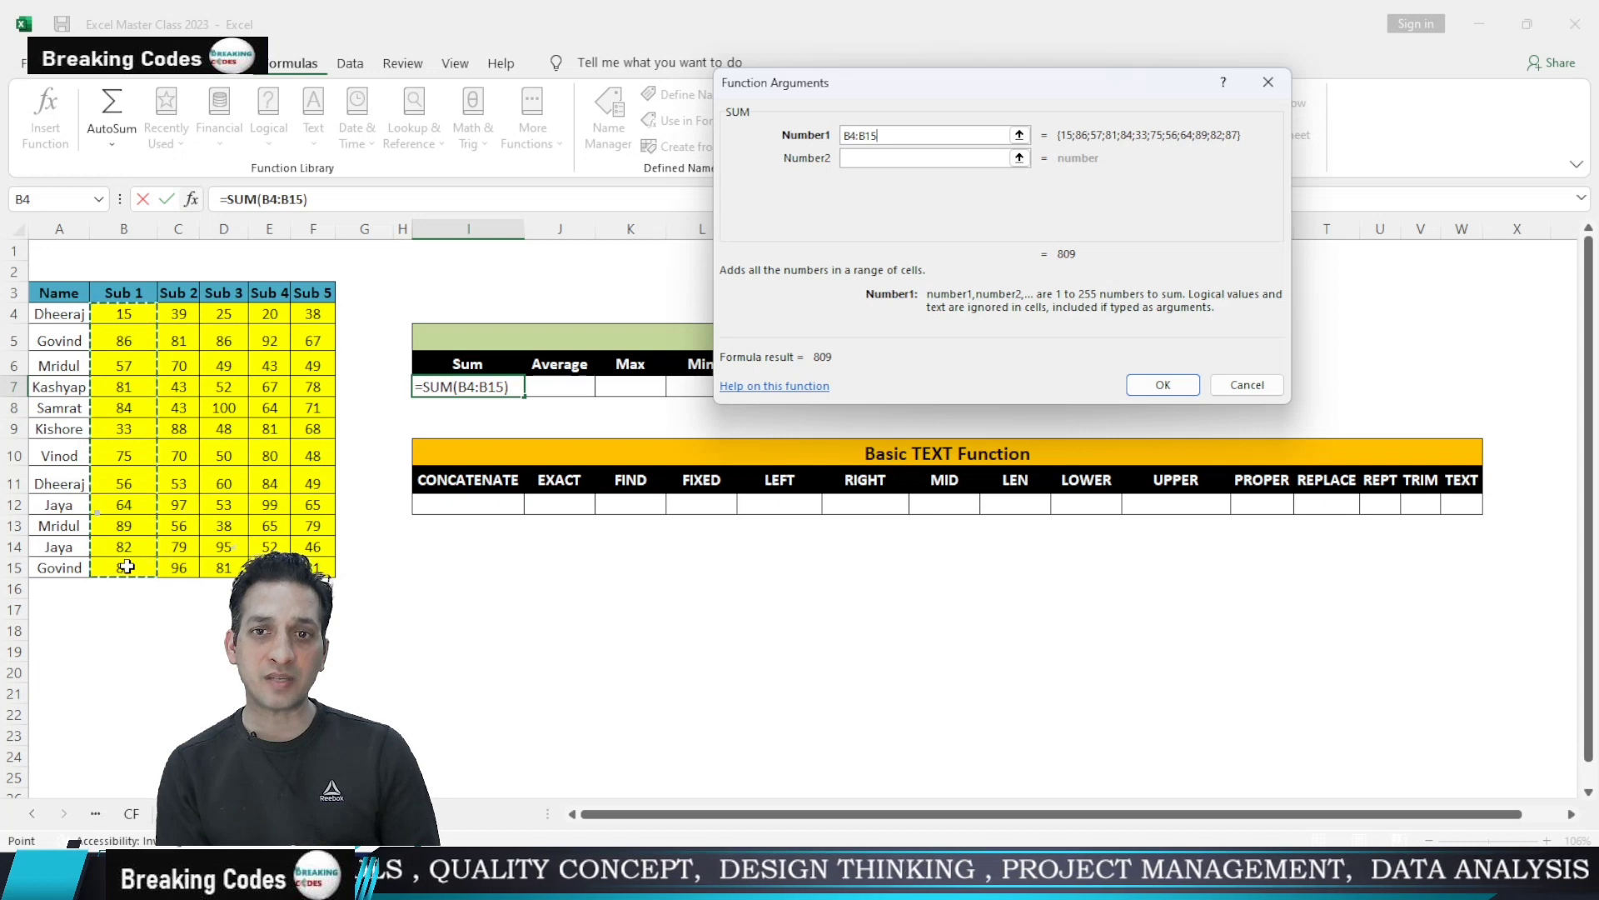
click(1164, 386)
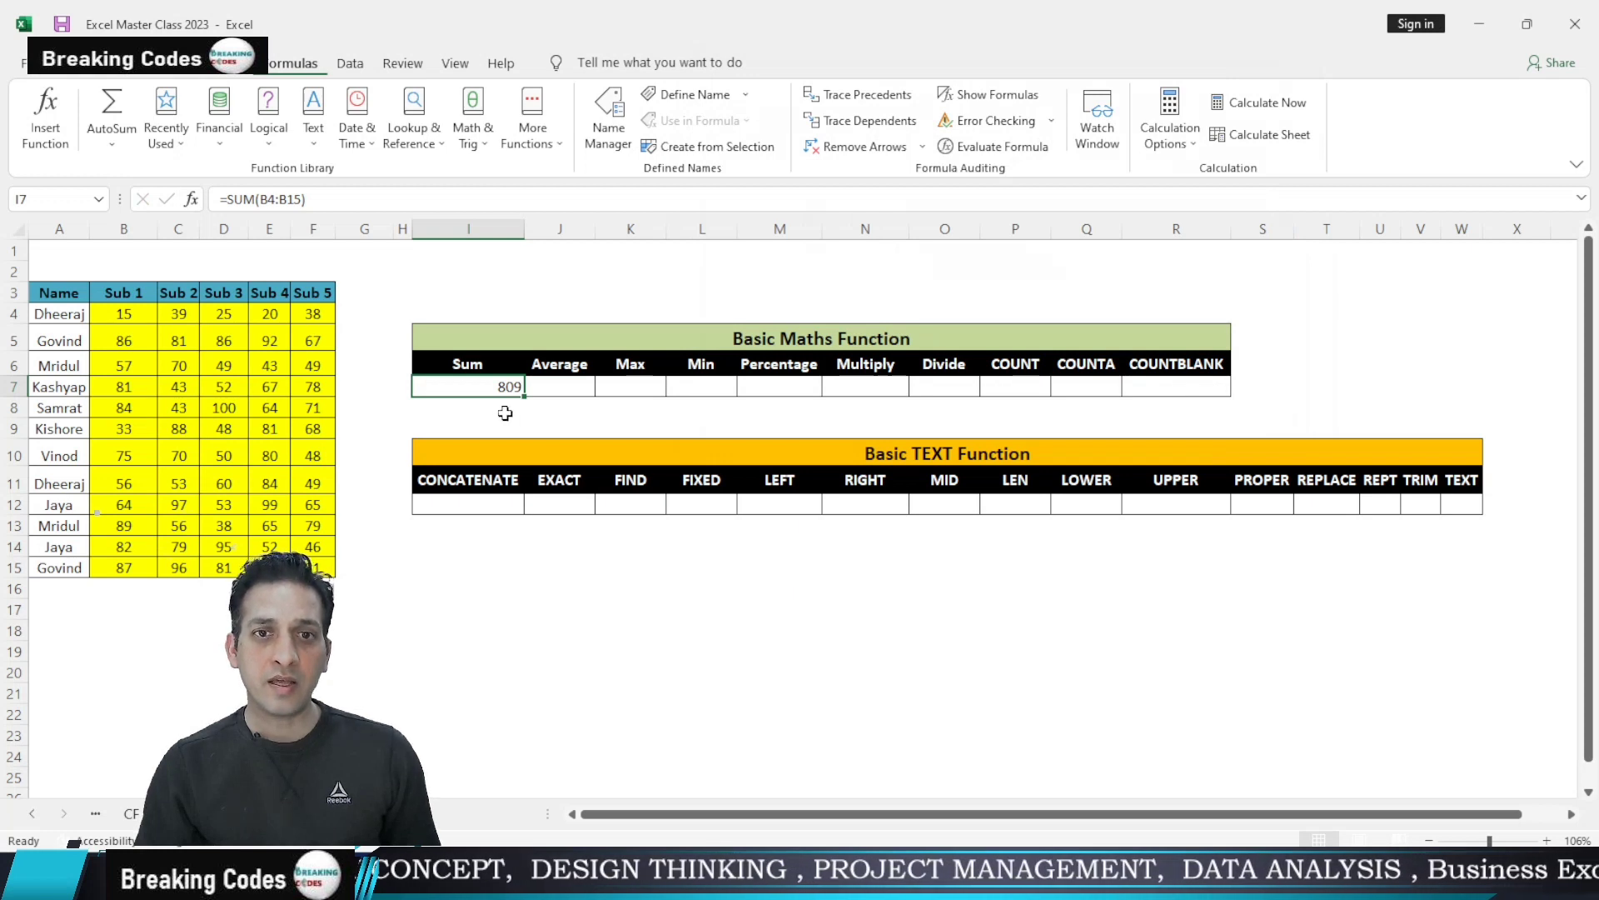
click(505, 414)
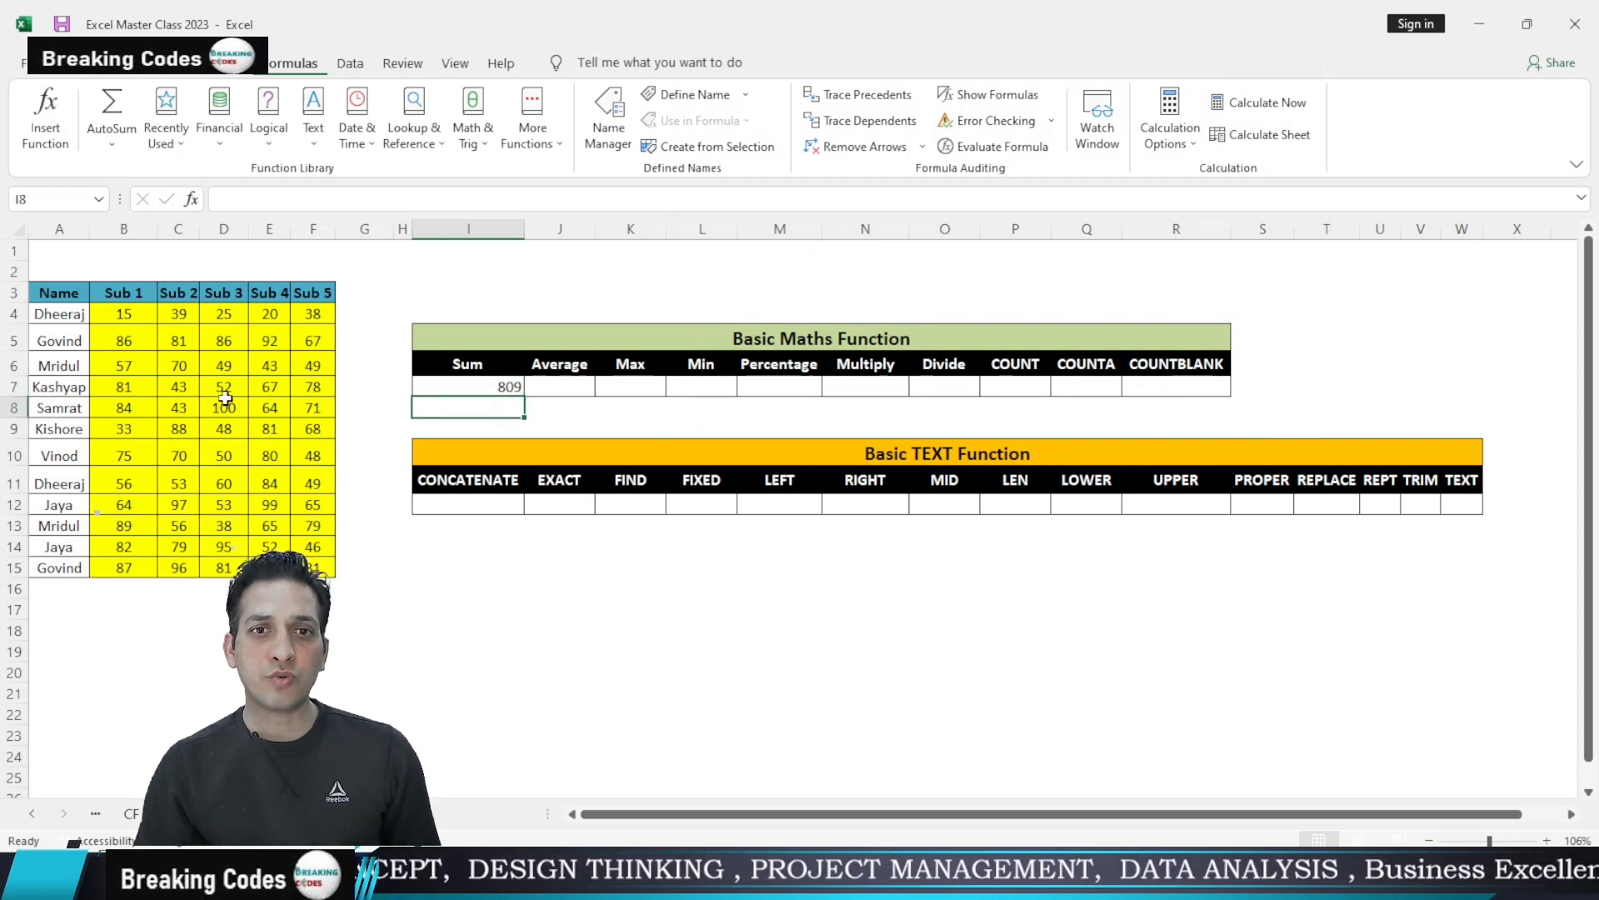
Total the Sub 1 scores with AutoSum in cell B16 and delete that total again
click(118, 591)
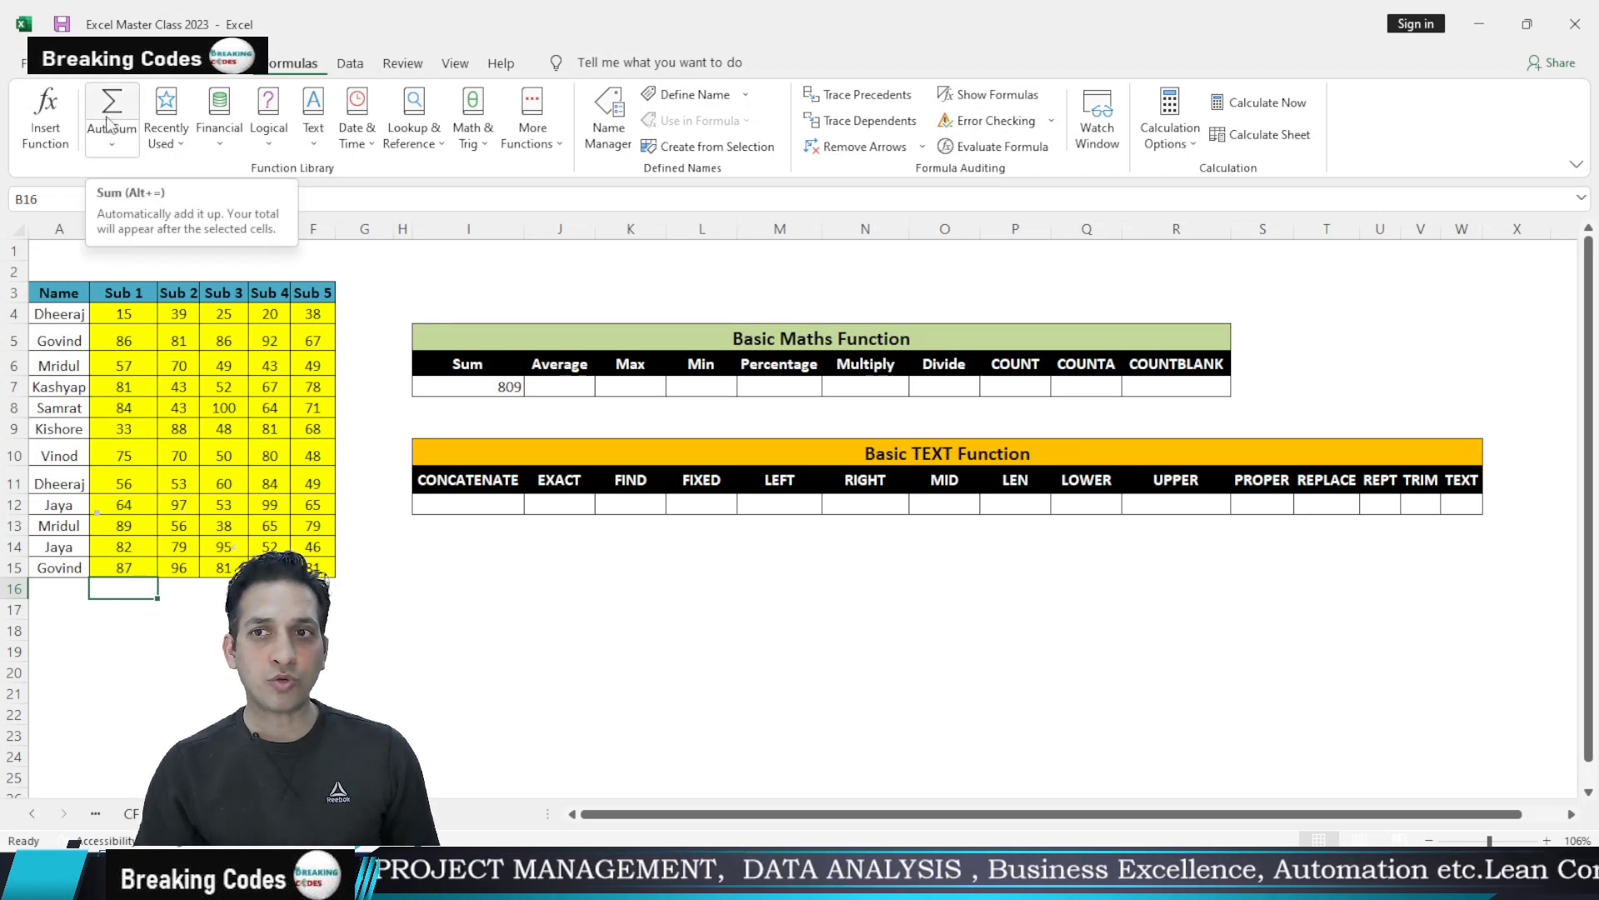
click(62, 63)
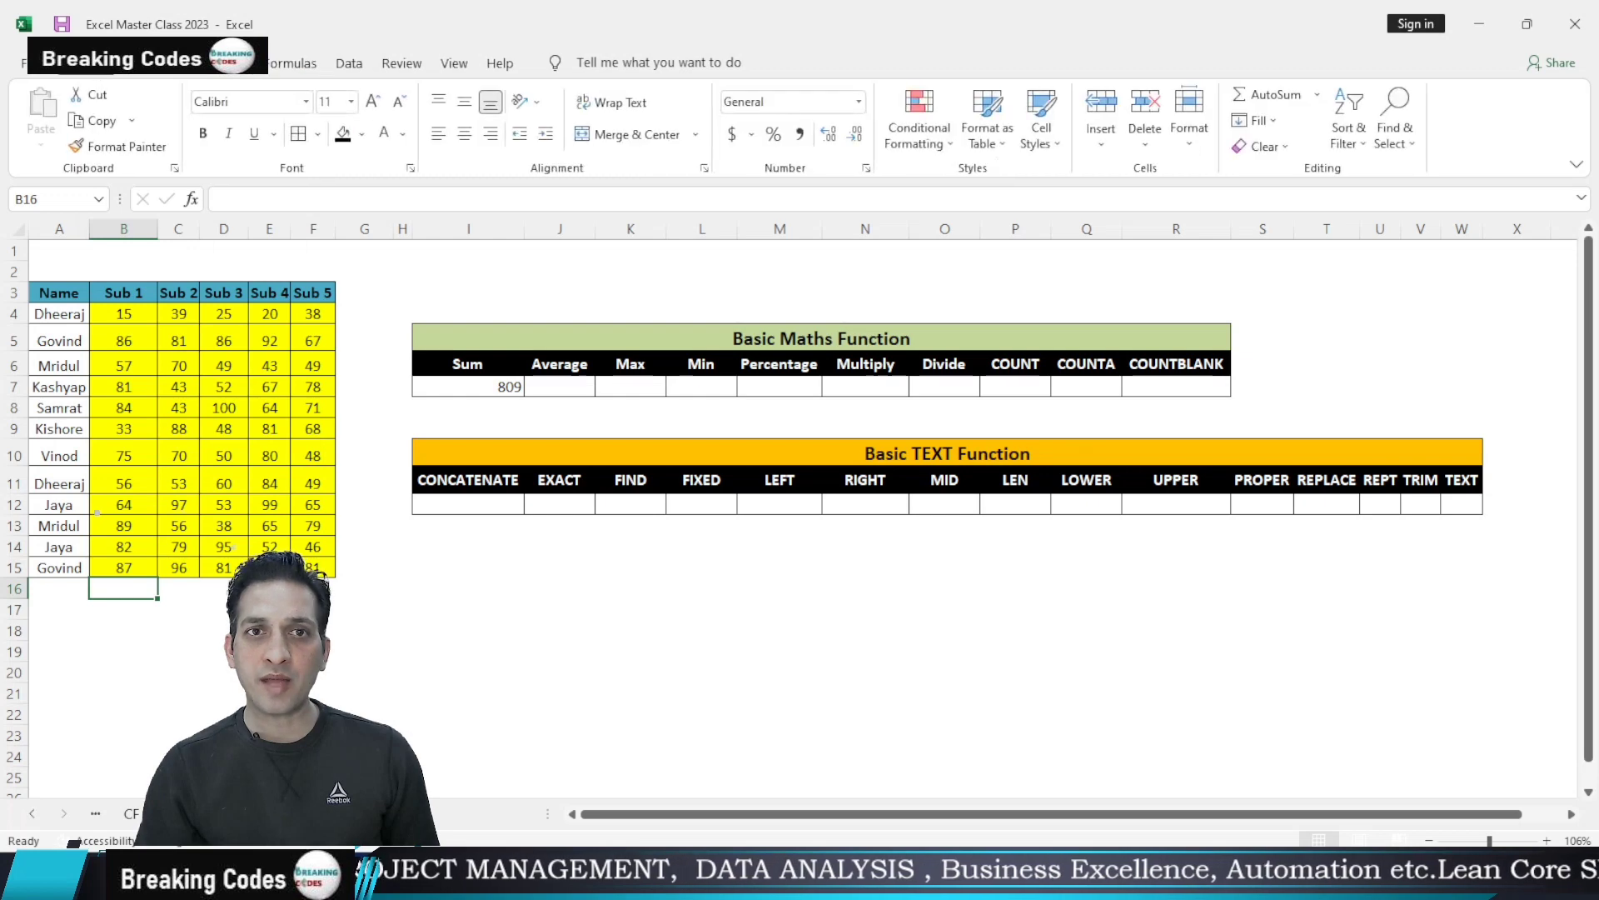
click(1289, 98)
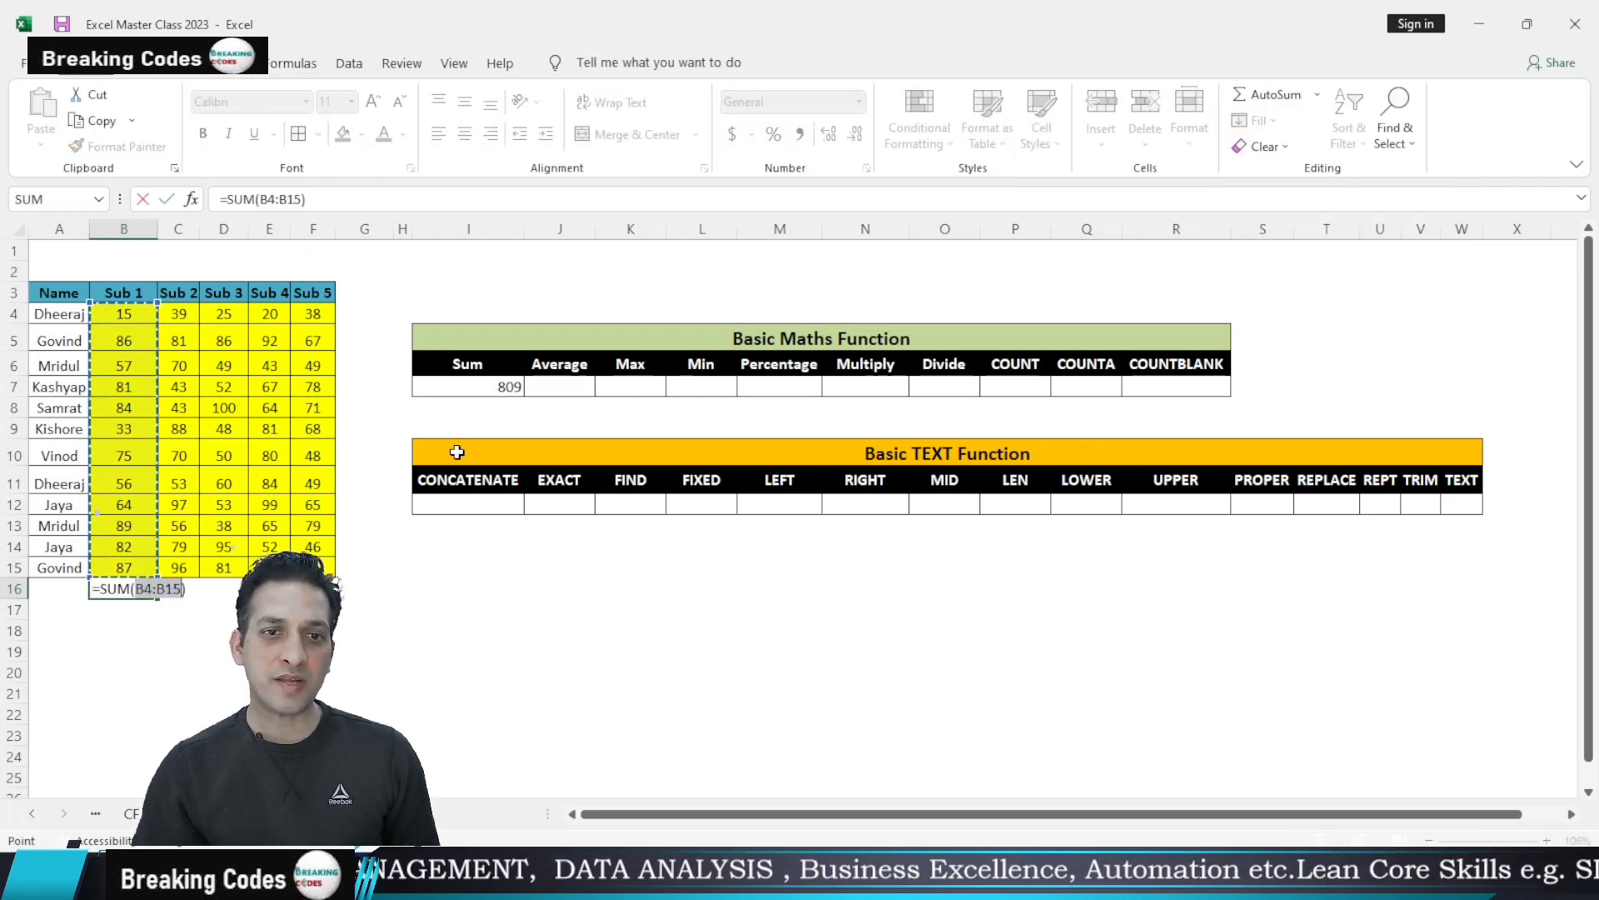
key(Return)
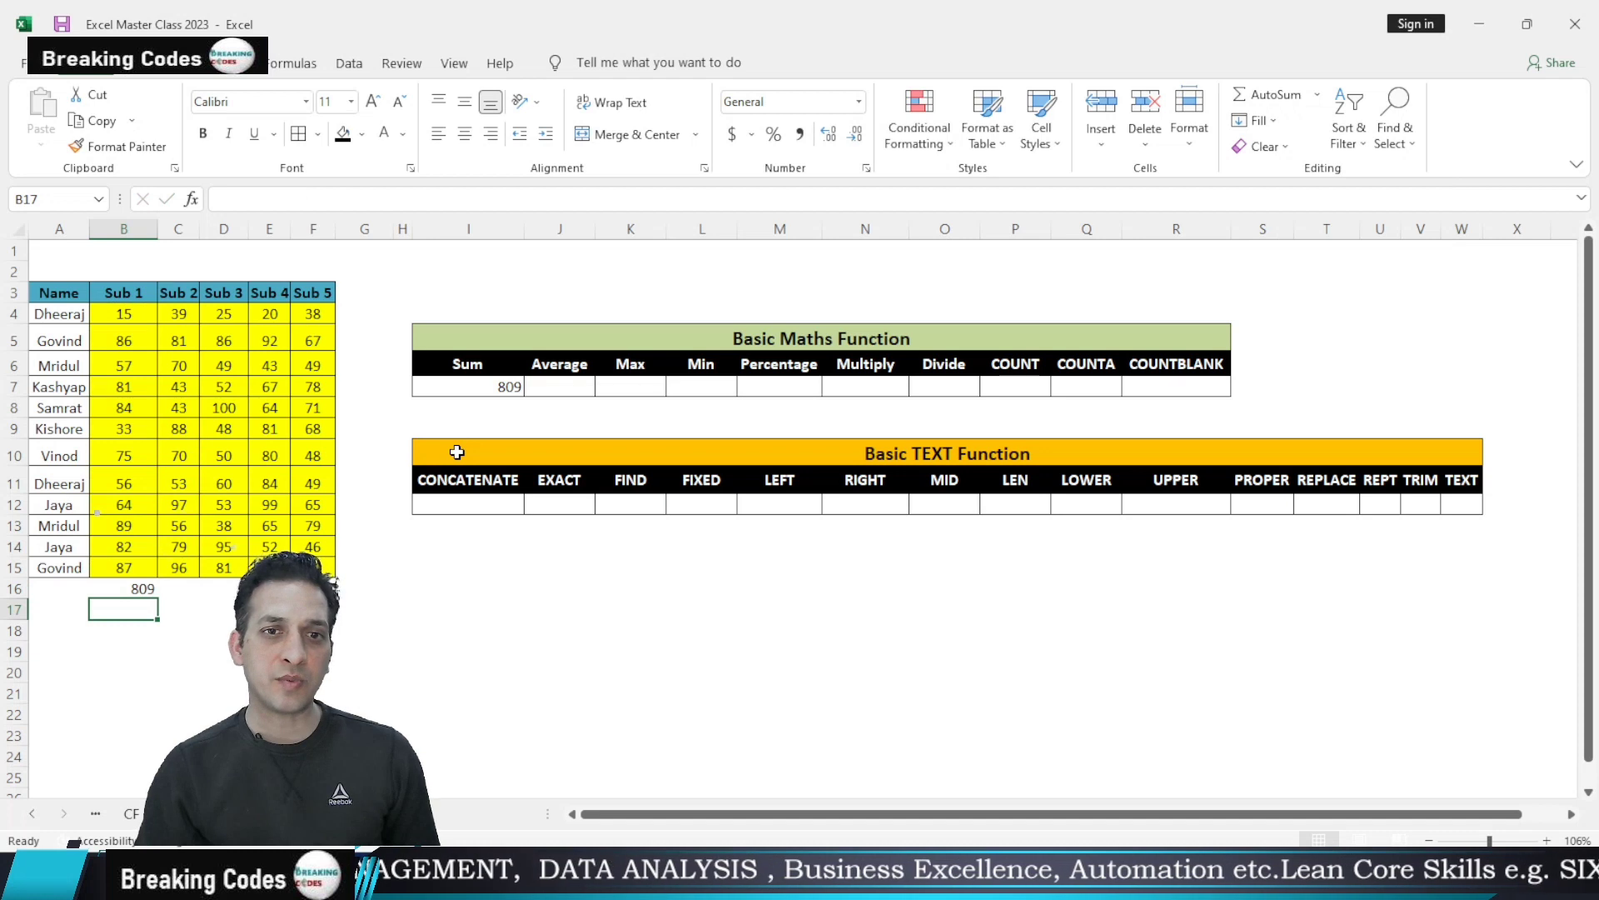
click(131, 591)
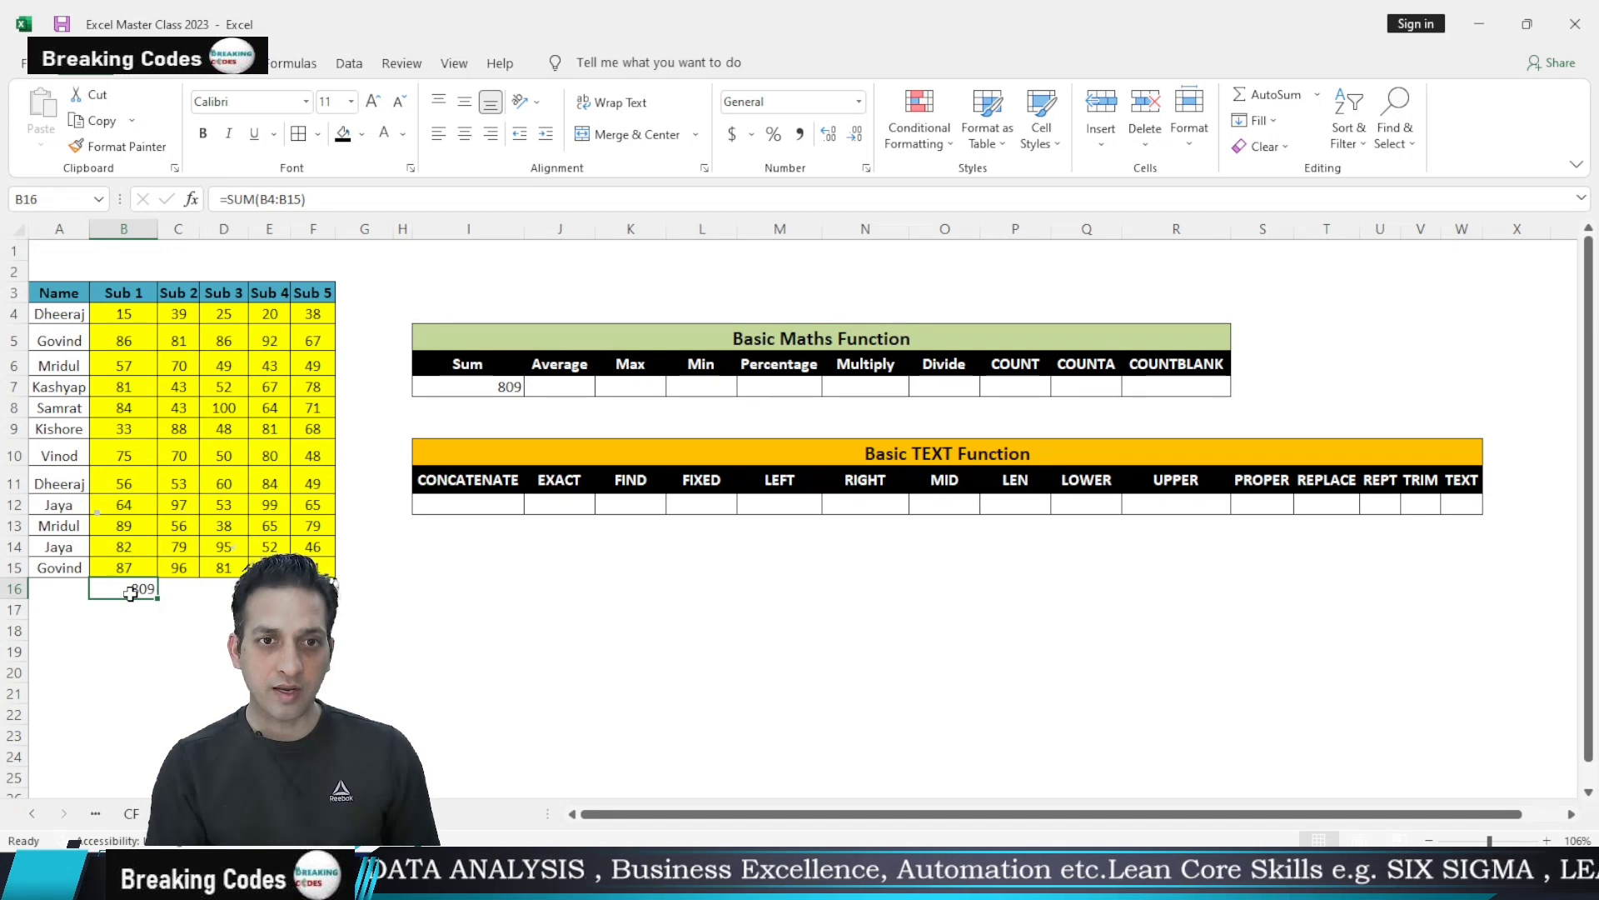
key(Delete)
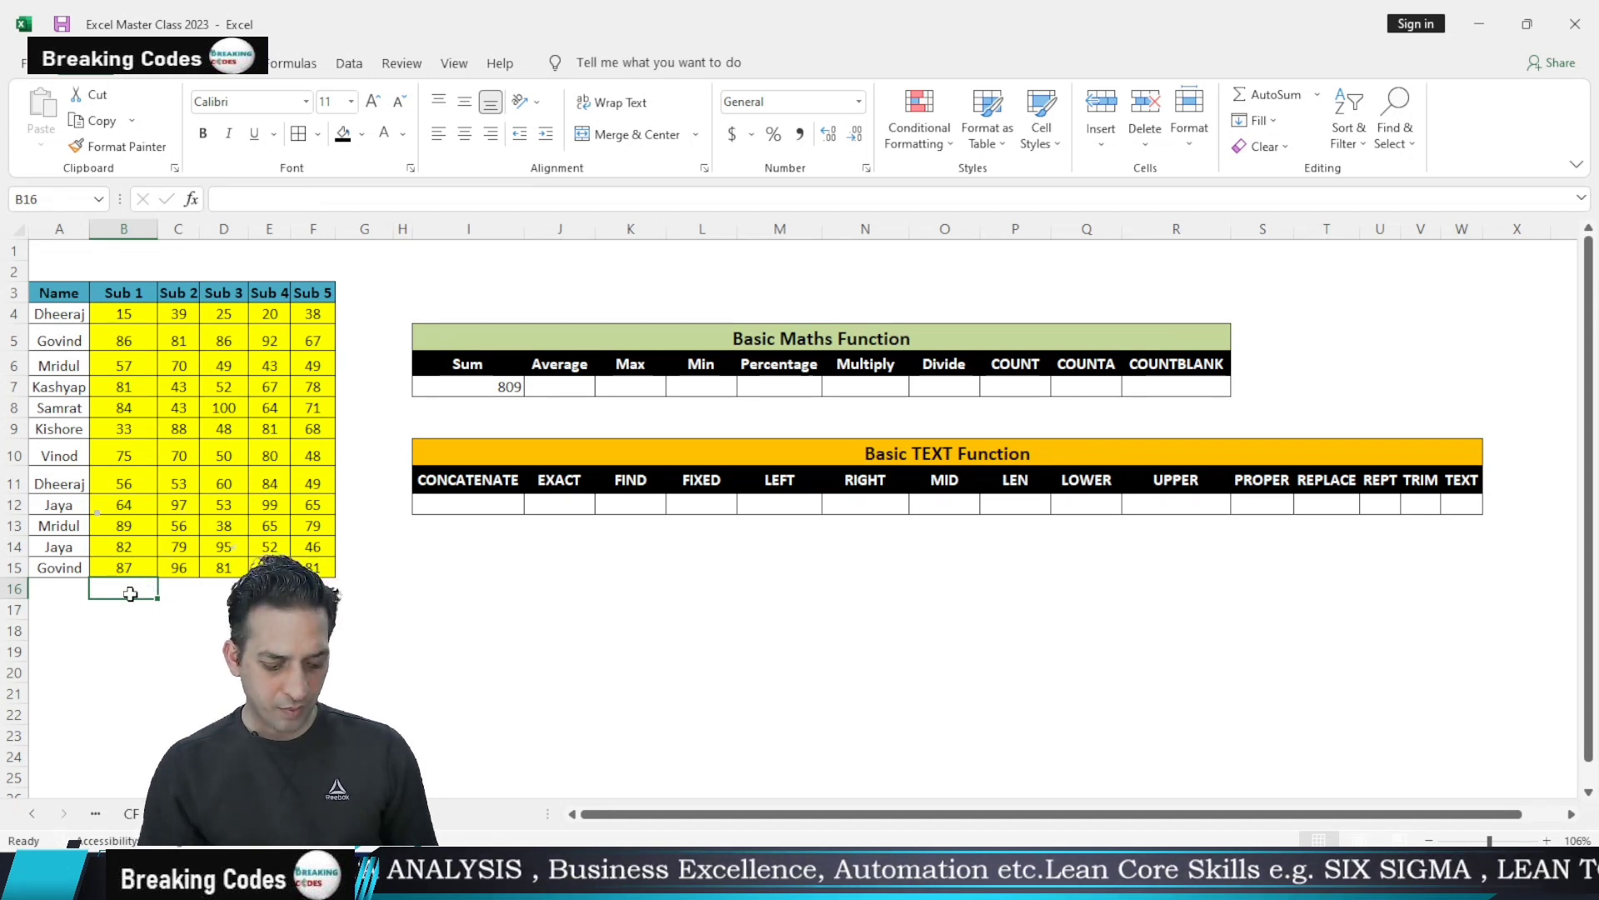
Total the Sub 1 scores B4:B15 in cell B16 with the AutoSum shortcut
key(alt)
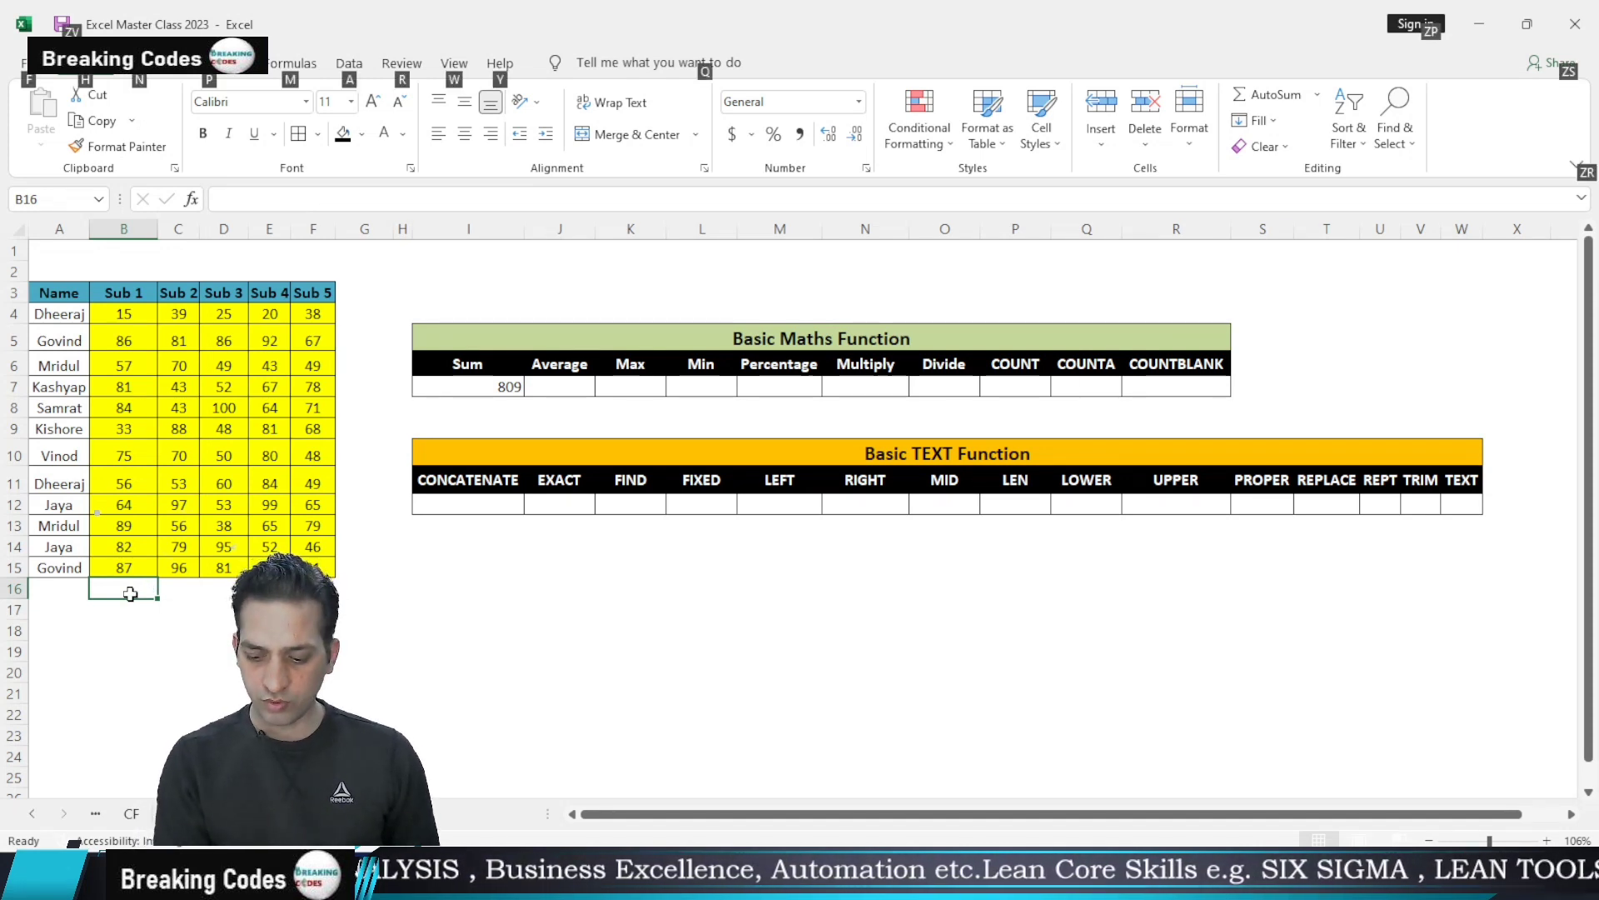
key(alt+equal)
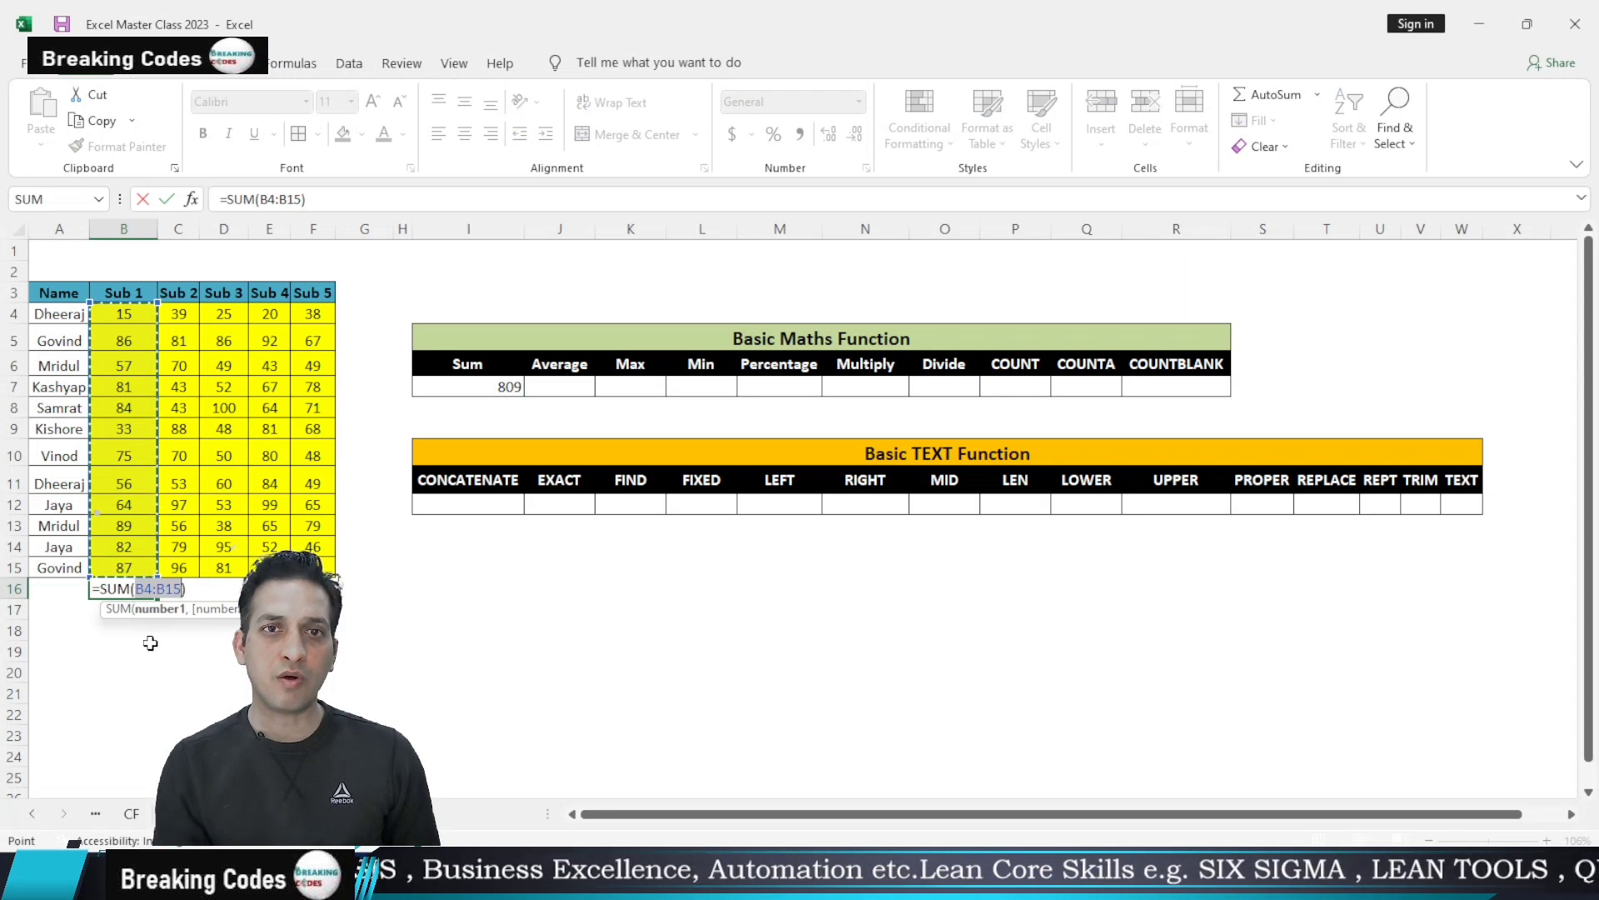
key(Return)
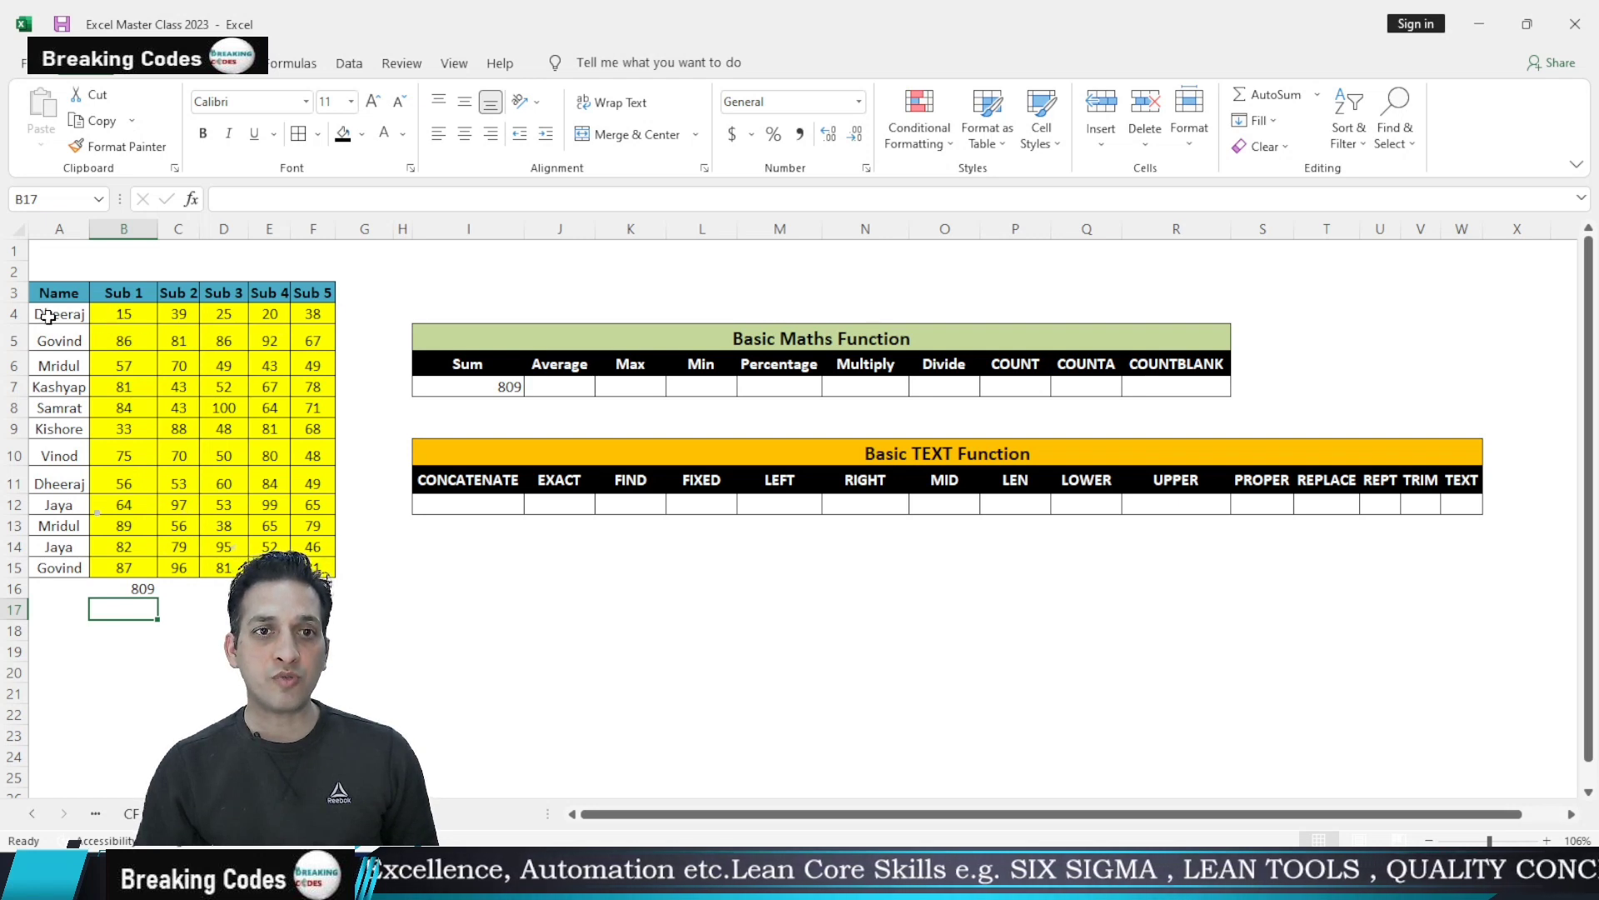
Total the first student's scores B4:F4 with AutoSum in cell G4 and delete that total again
click(355, 312)
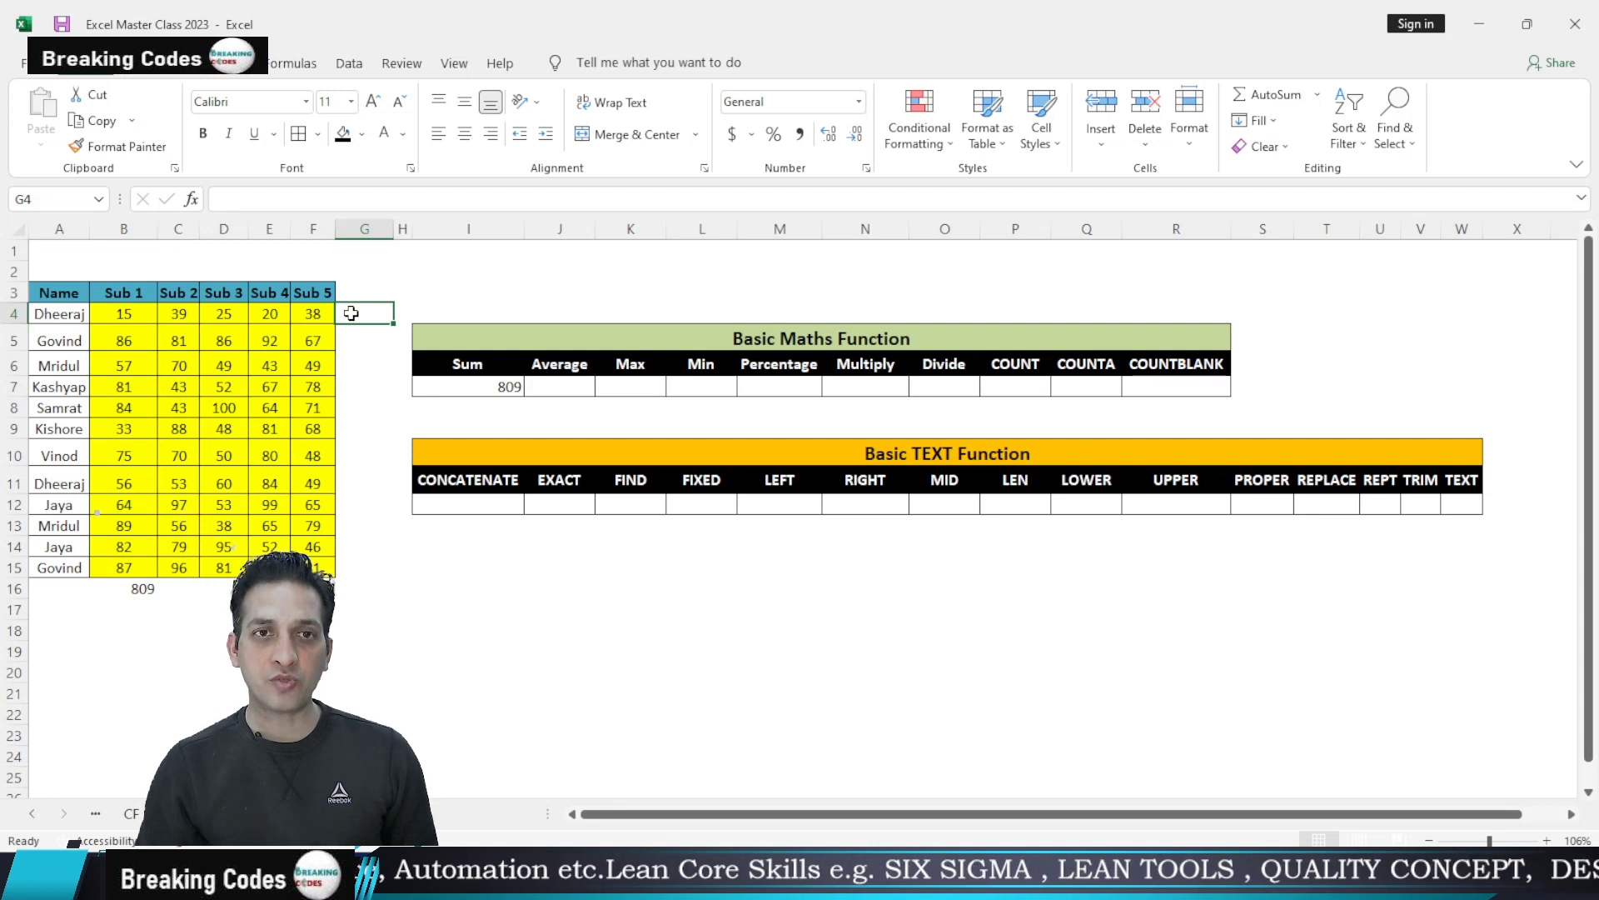
click(1275, 95)
key(Return)
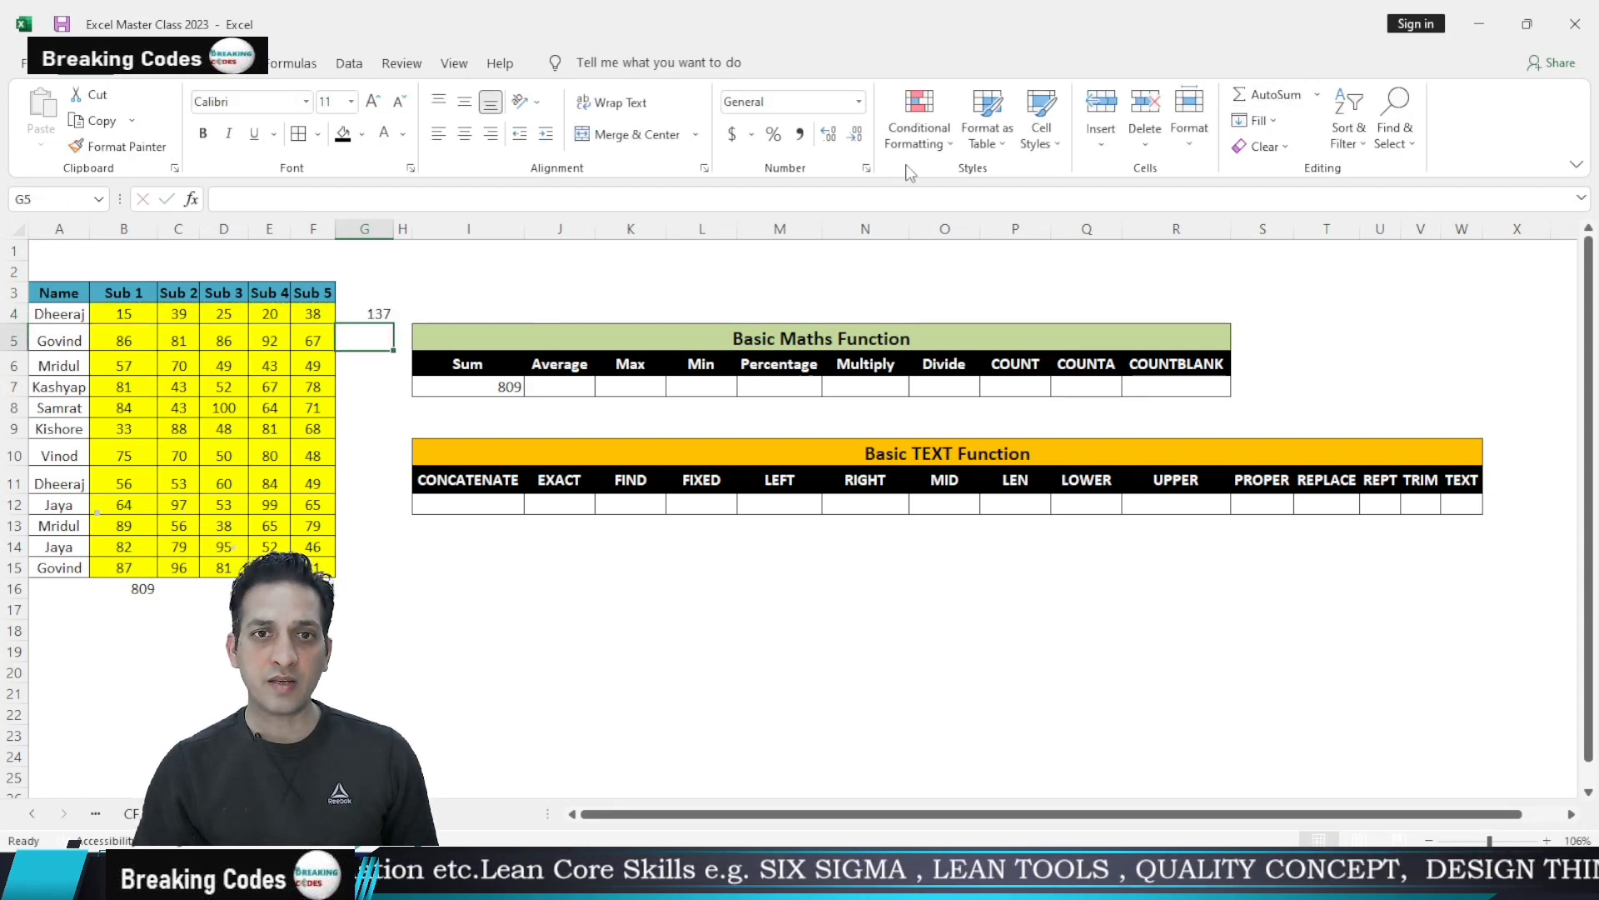
click(382, 313)
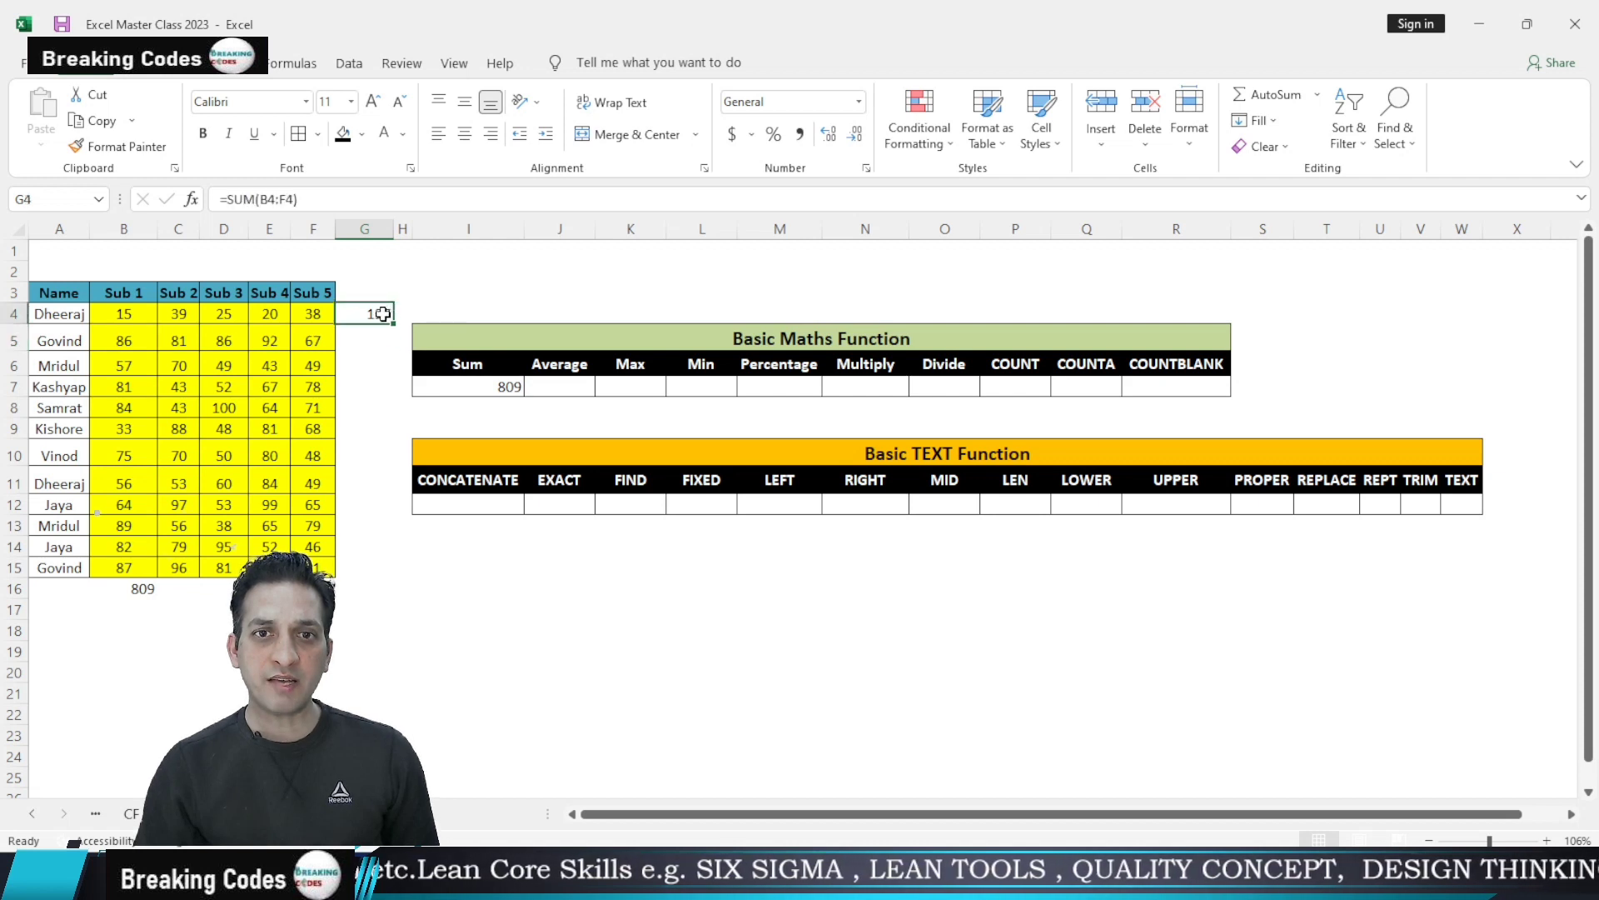
key(Delete)
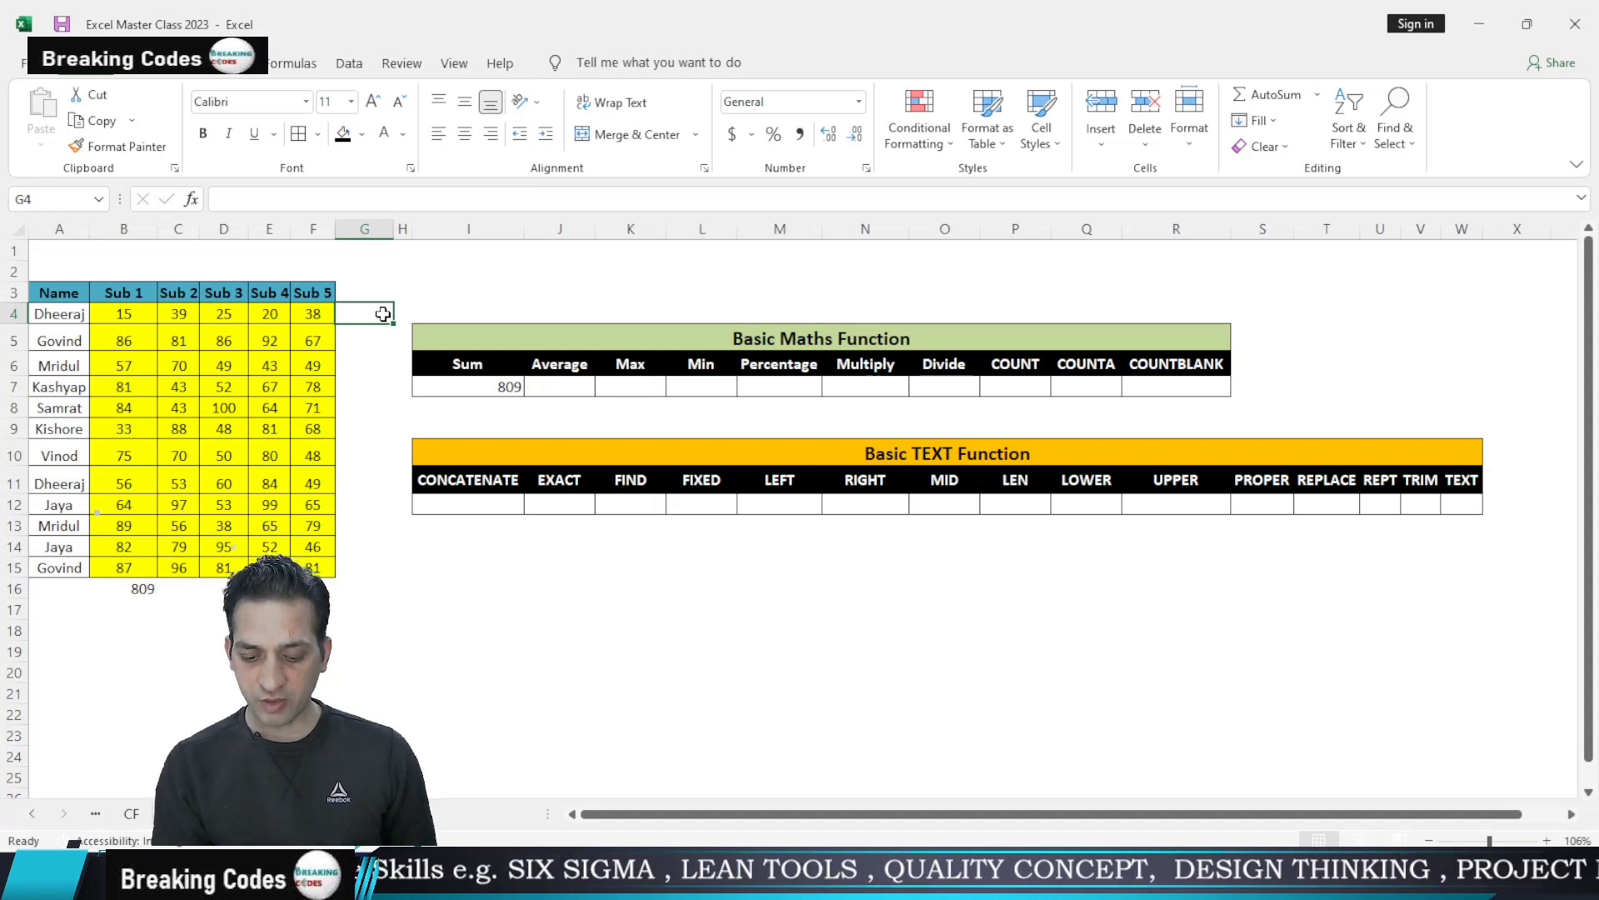
Sum the first student's five scores B4:F4 in cell G4 once more, using the AutoSum shortcut
key(alt)
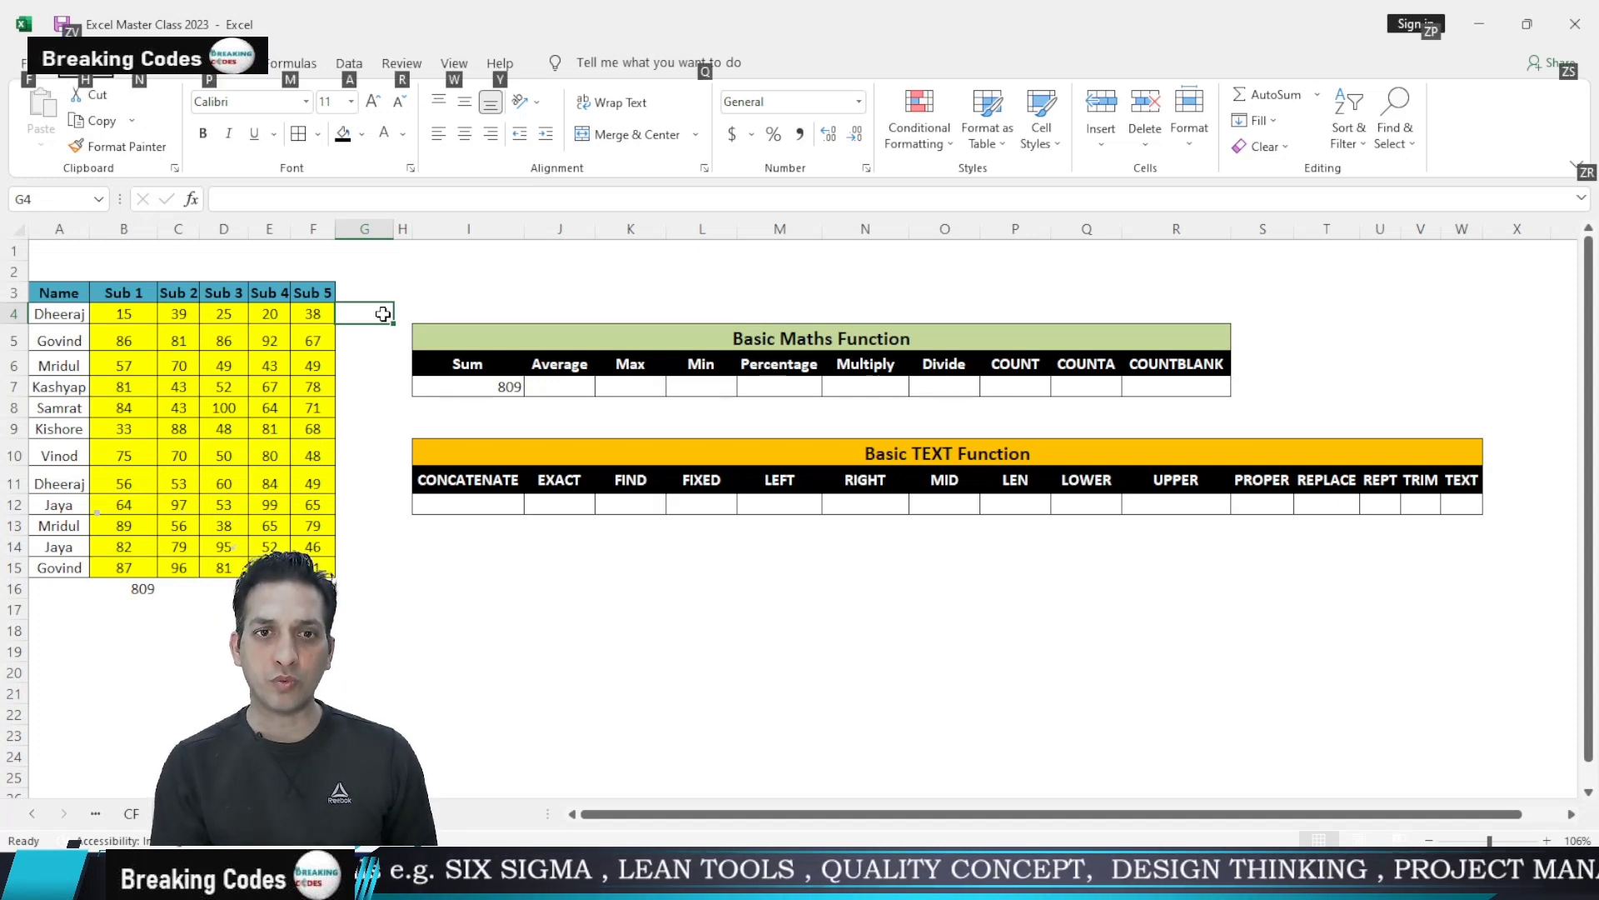
click(384, 335)
click(378, 317)
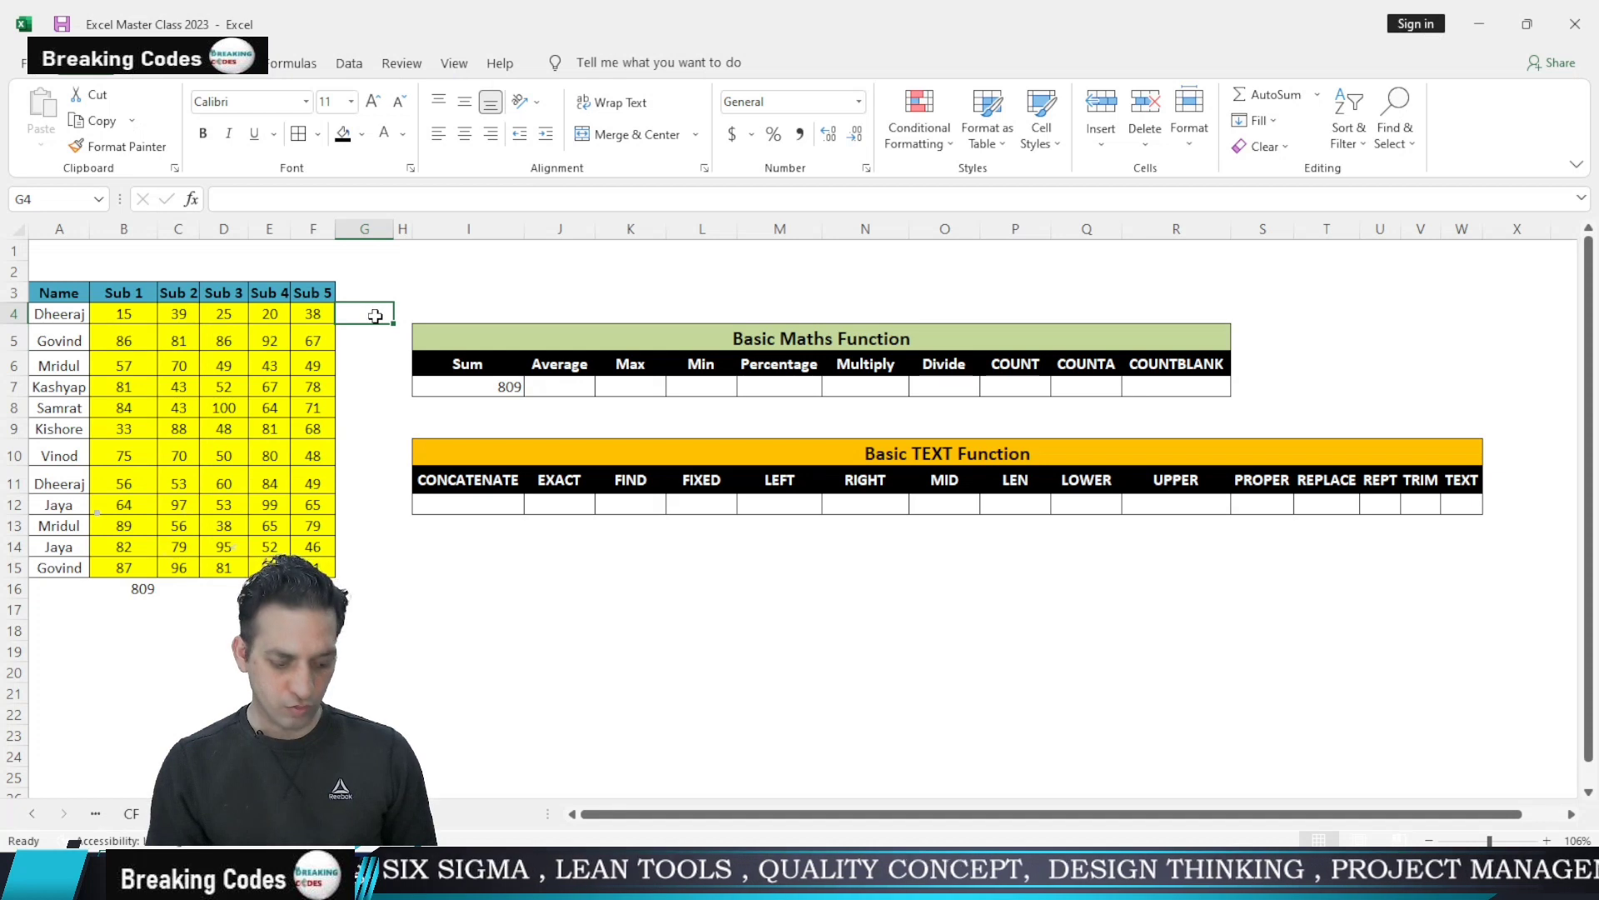
key(alt+equal)
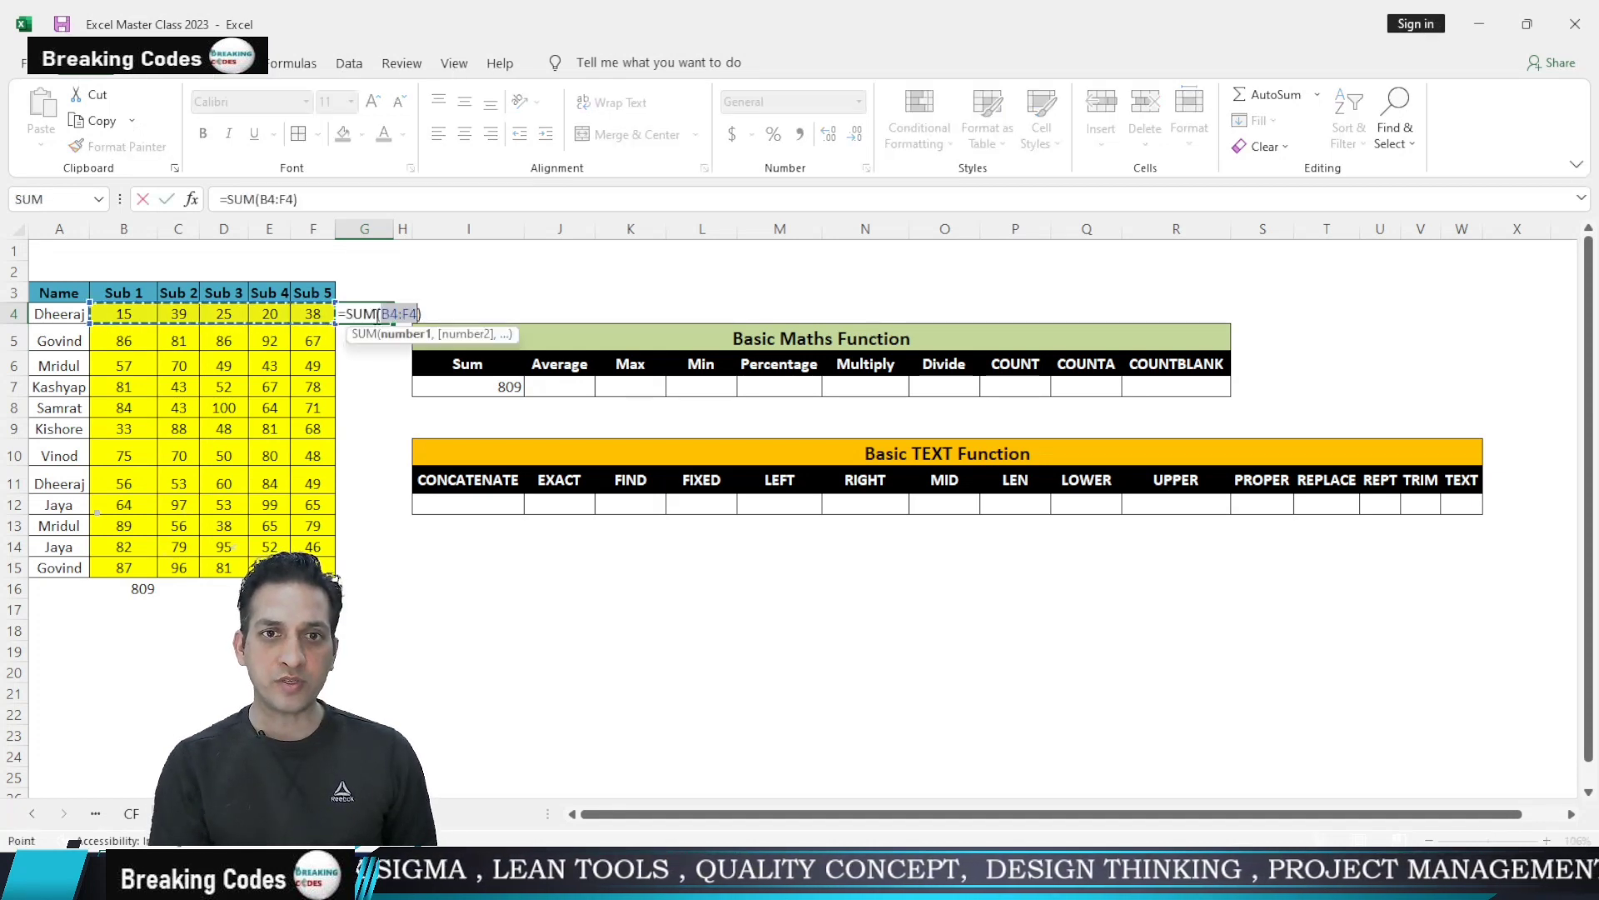
key(Return)
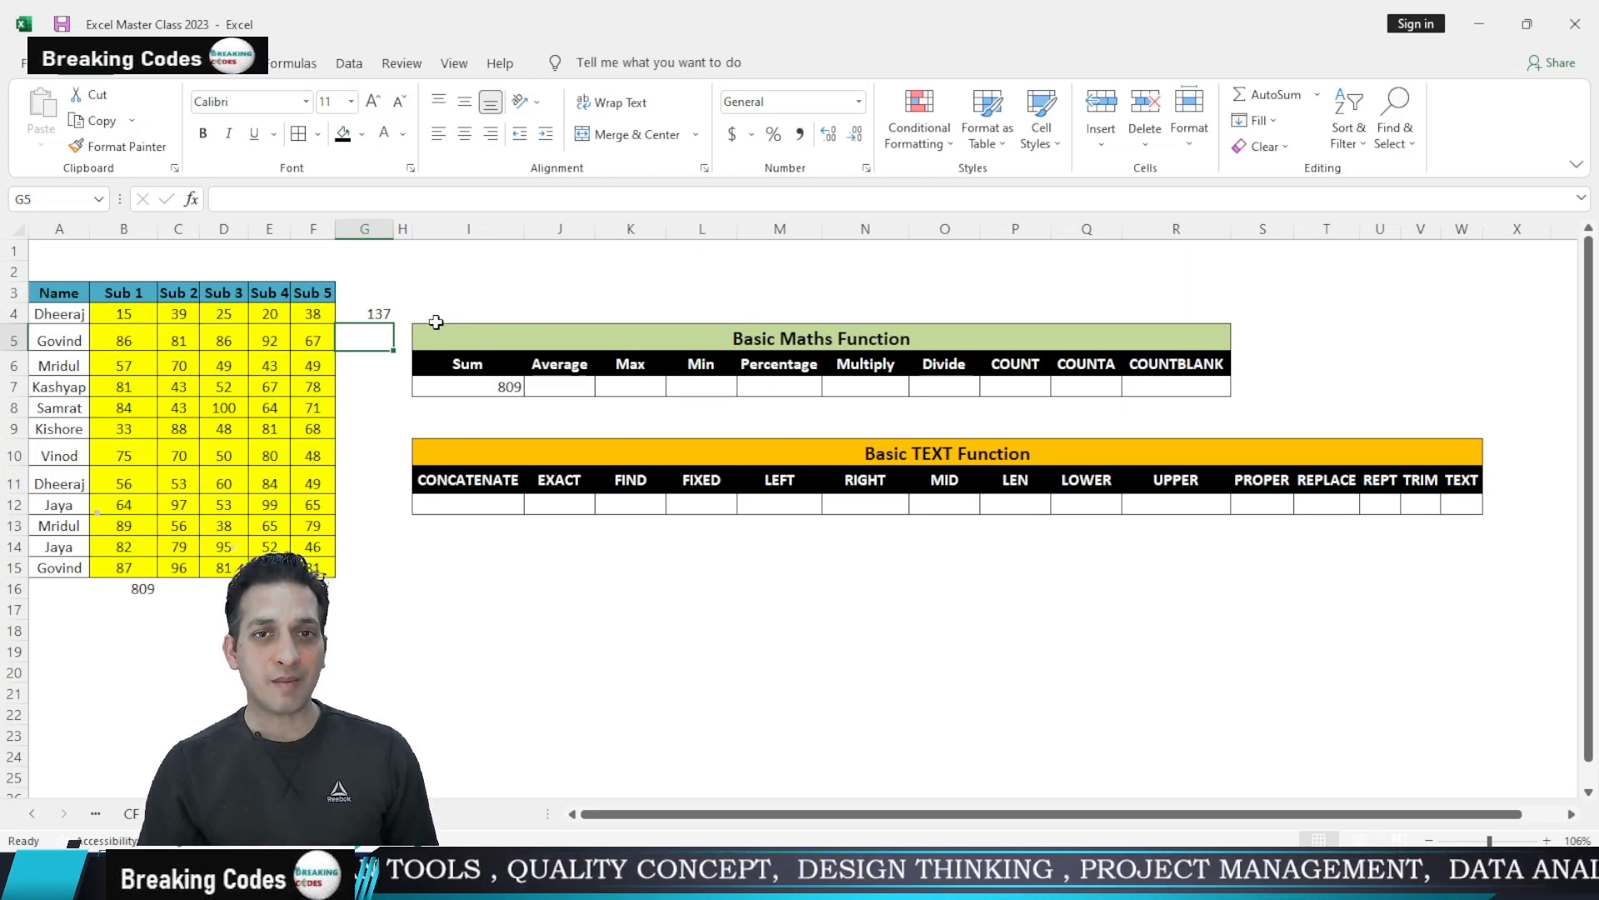
Delete the trial totals in cells G4 and B16
click(381, 314)
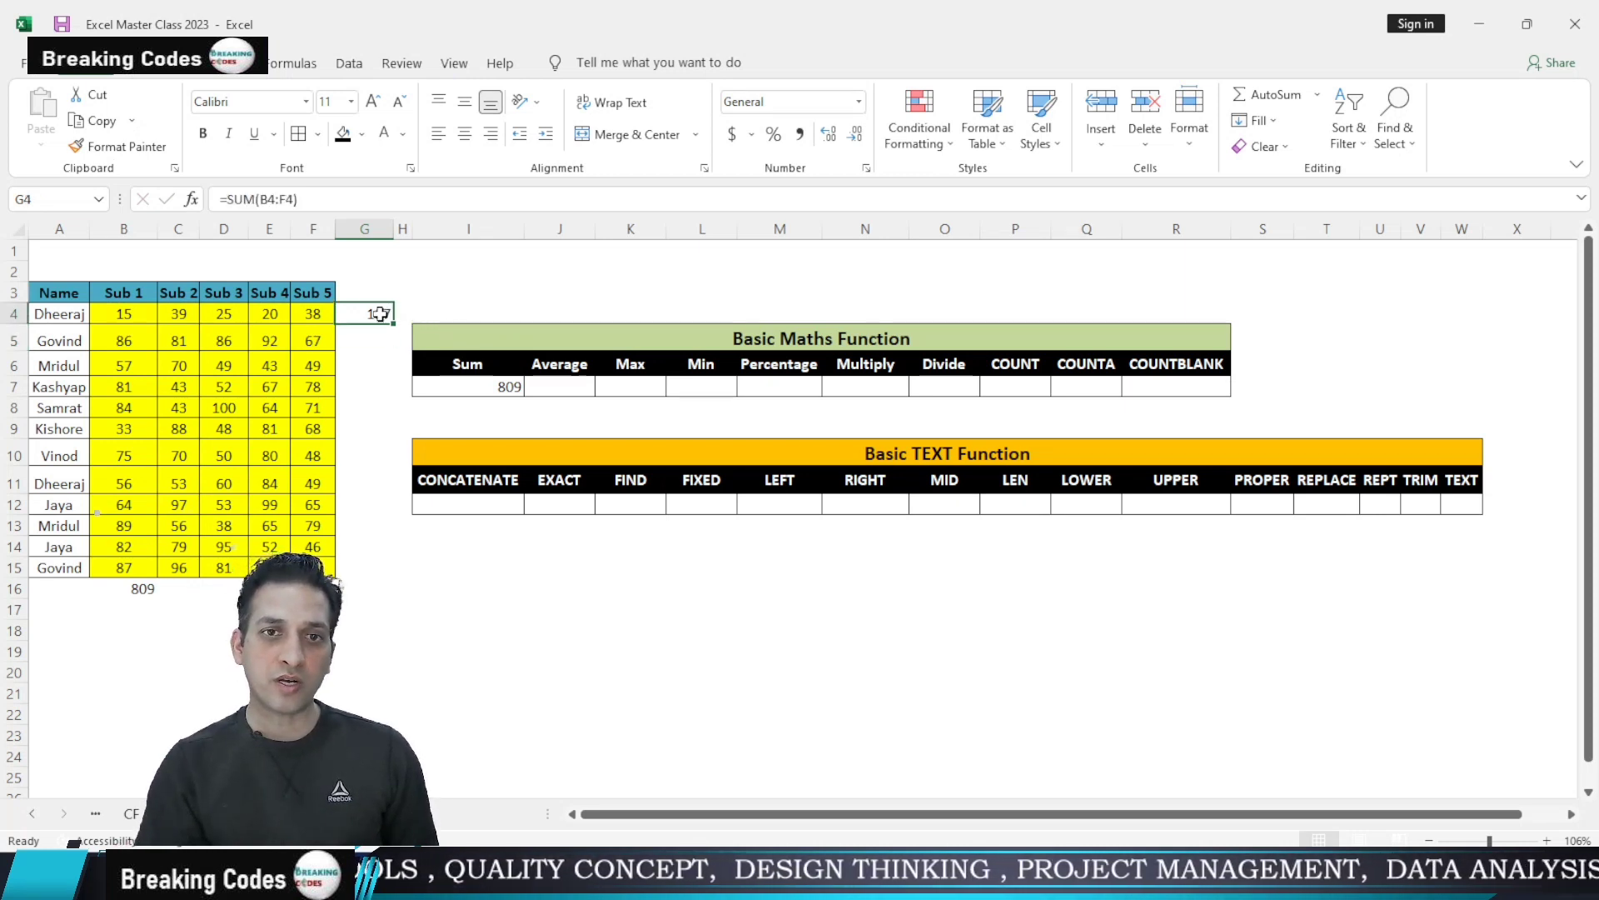
click(141, 591)
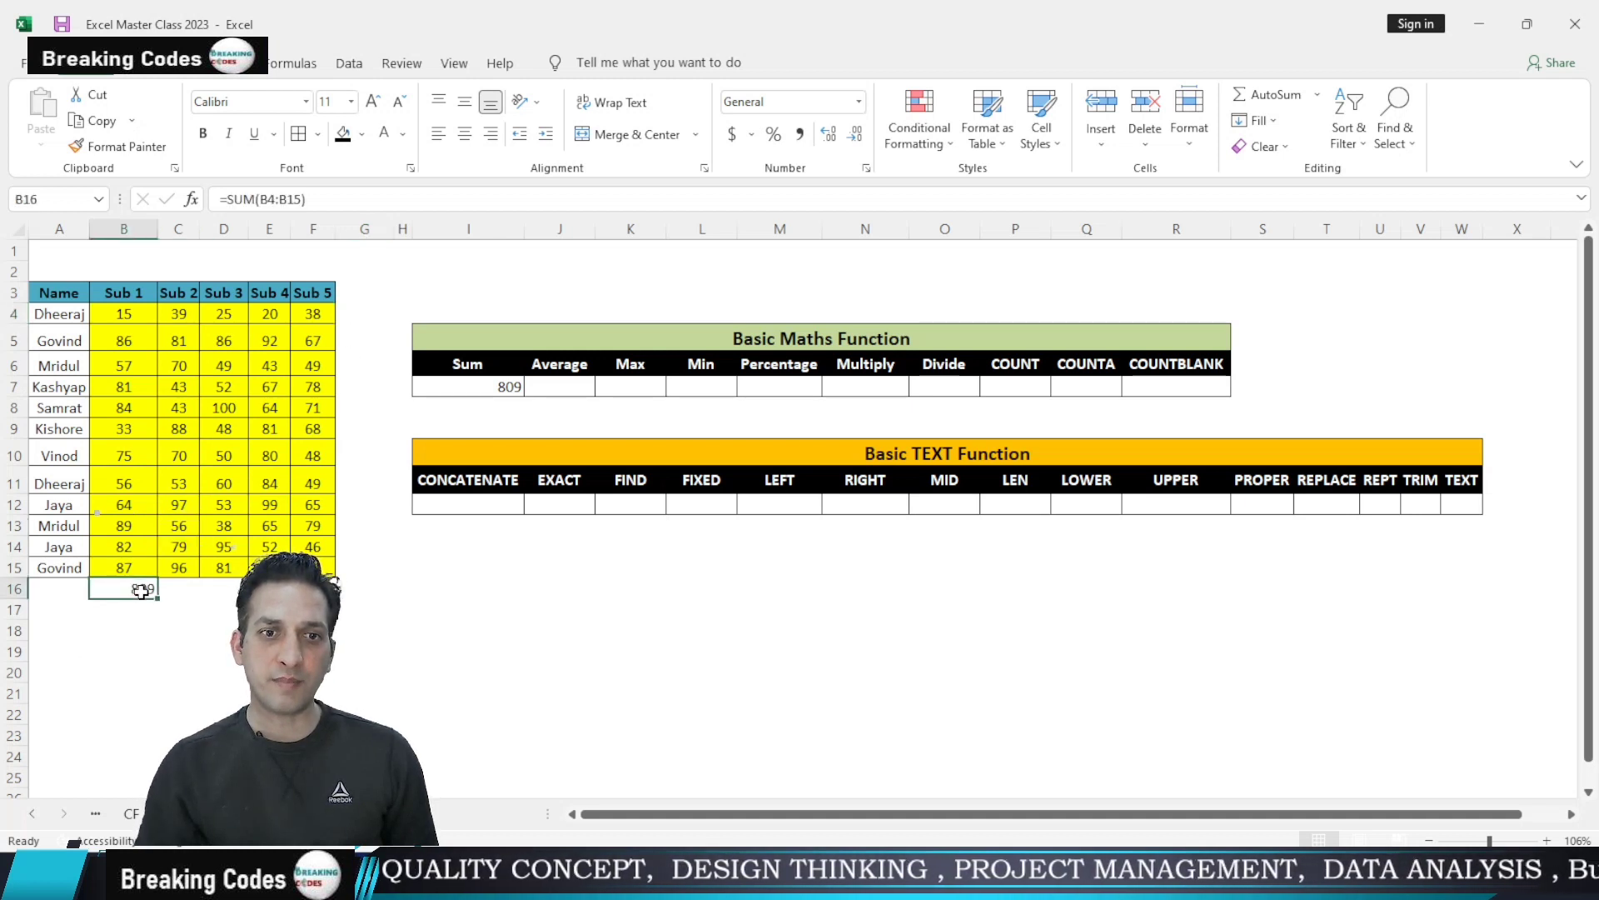
key(Delete)
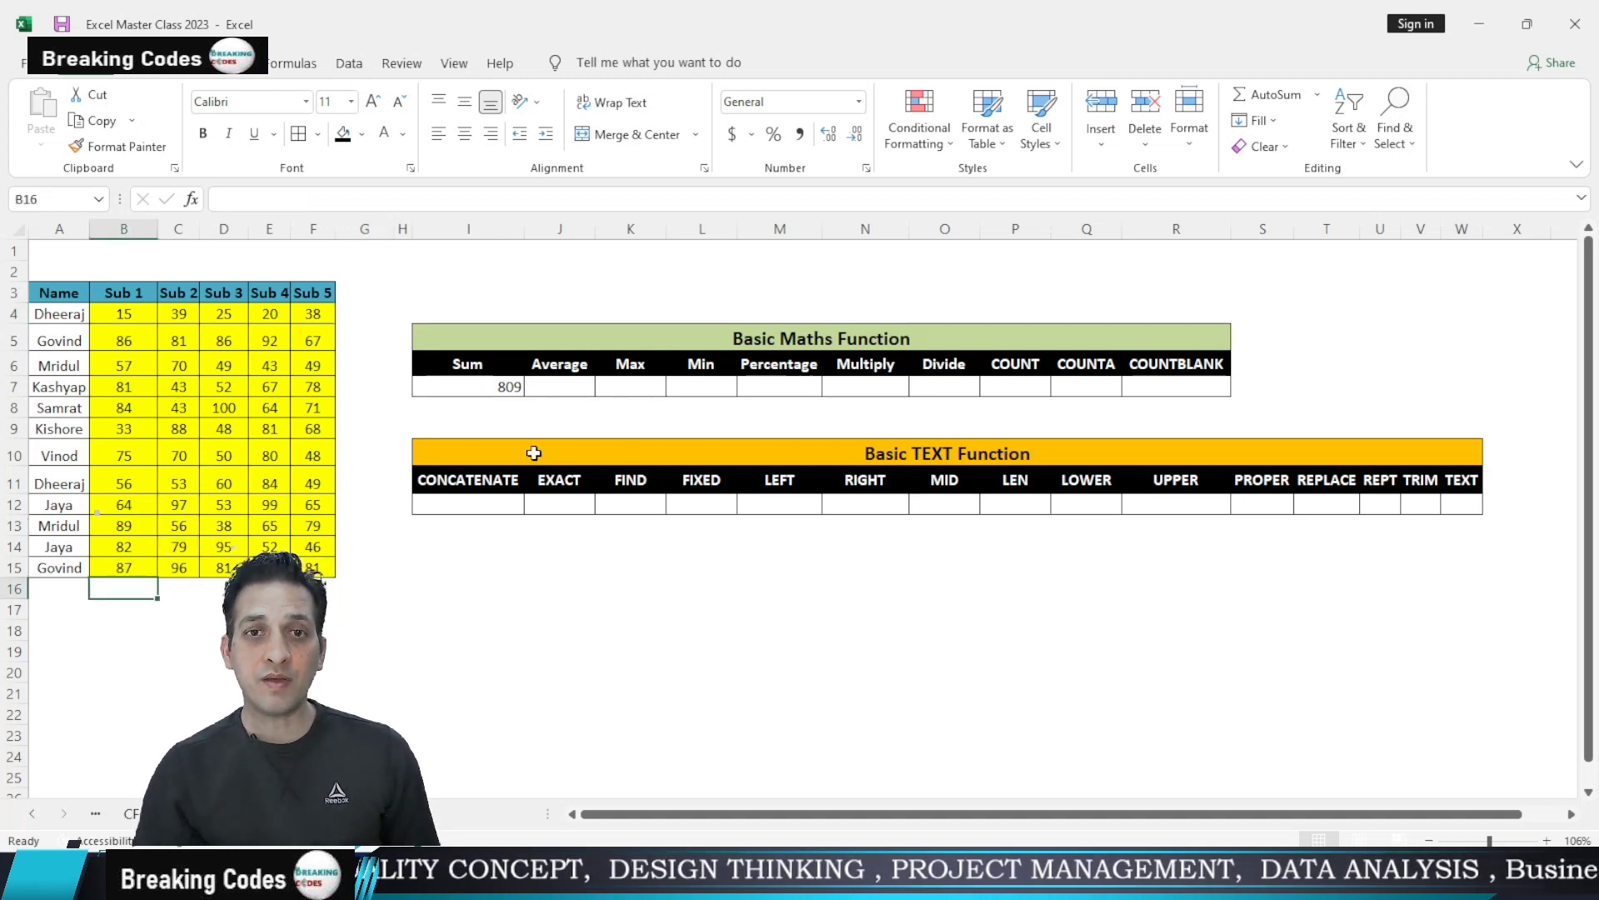
Calculate the average of the first student's scores B4:F4 with the AVERAGE function in cell J7 and review the formula
click(555, 389)
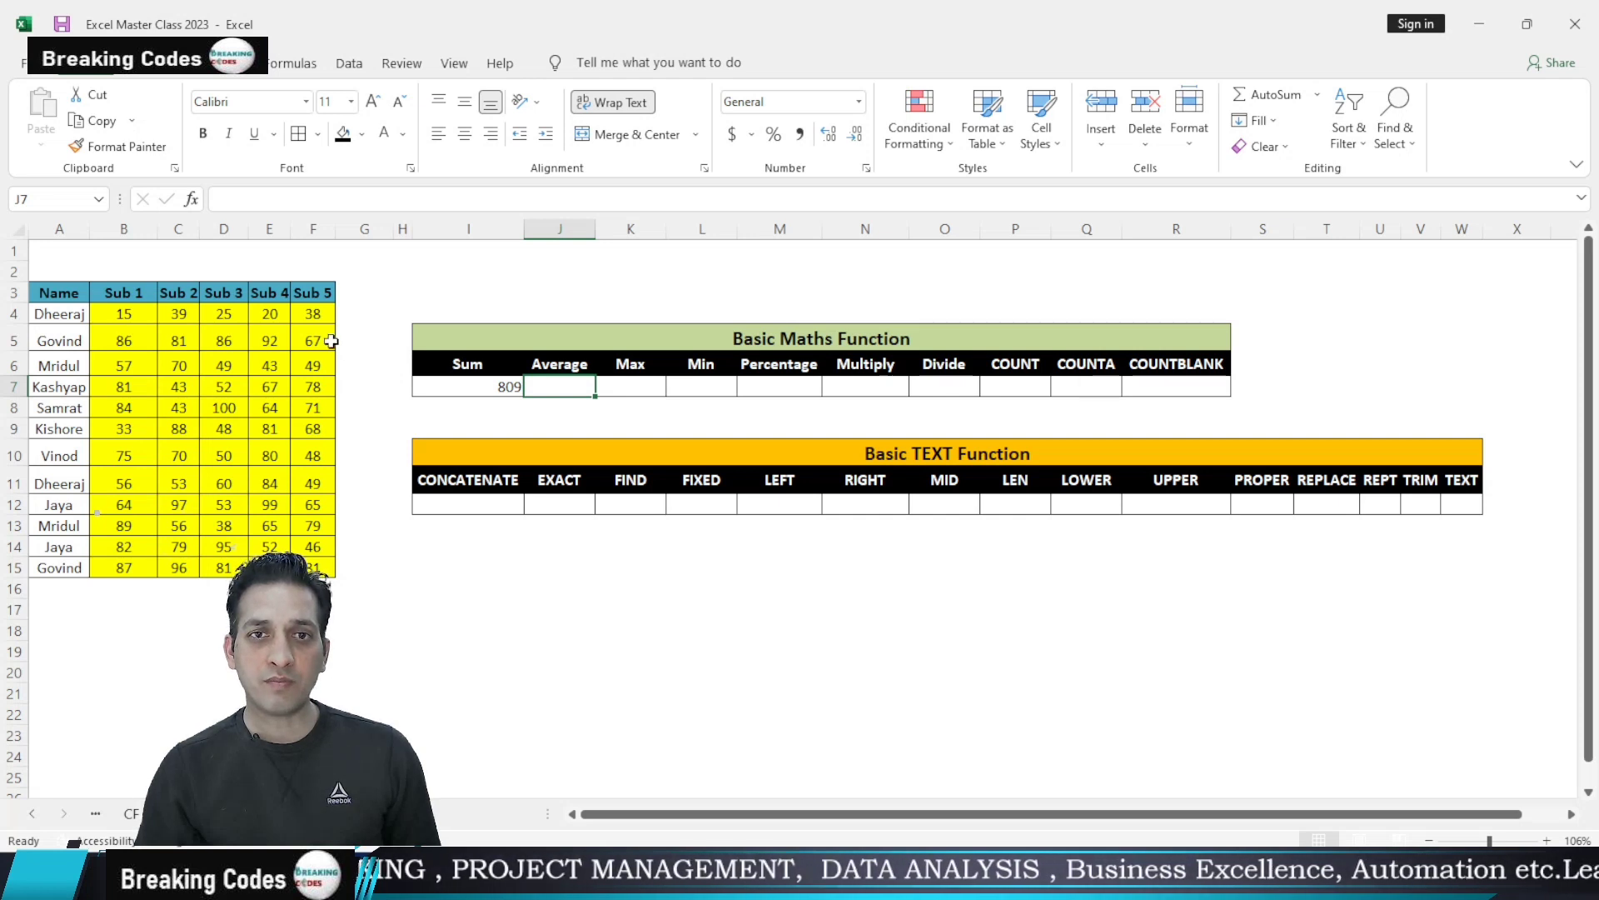
text(=)
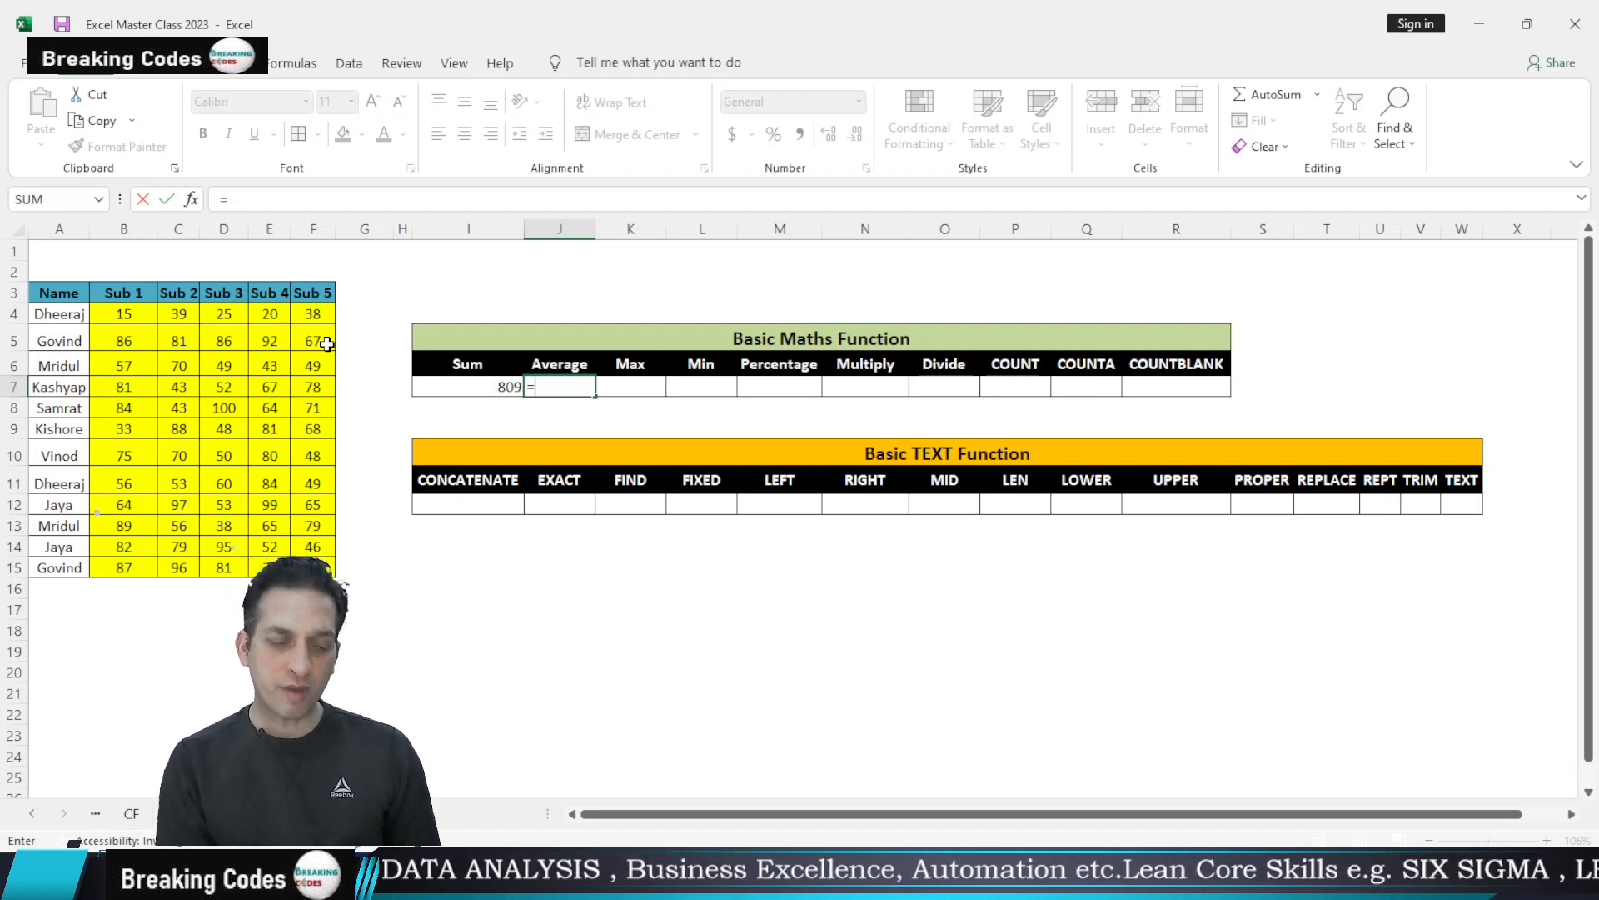
text(average)
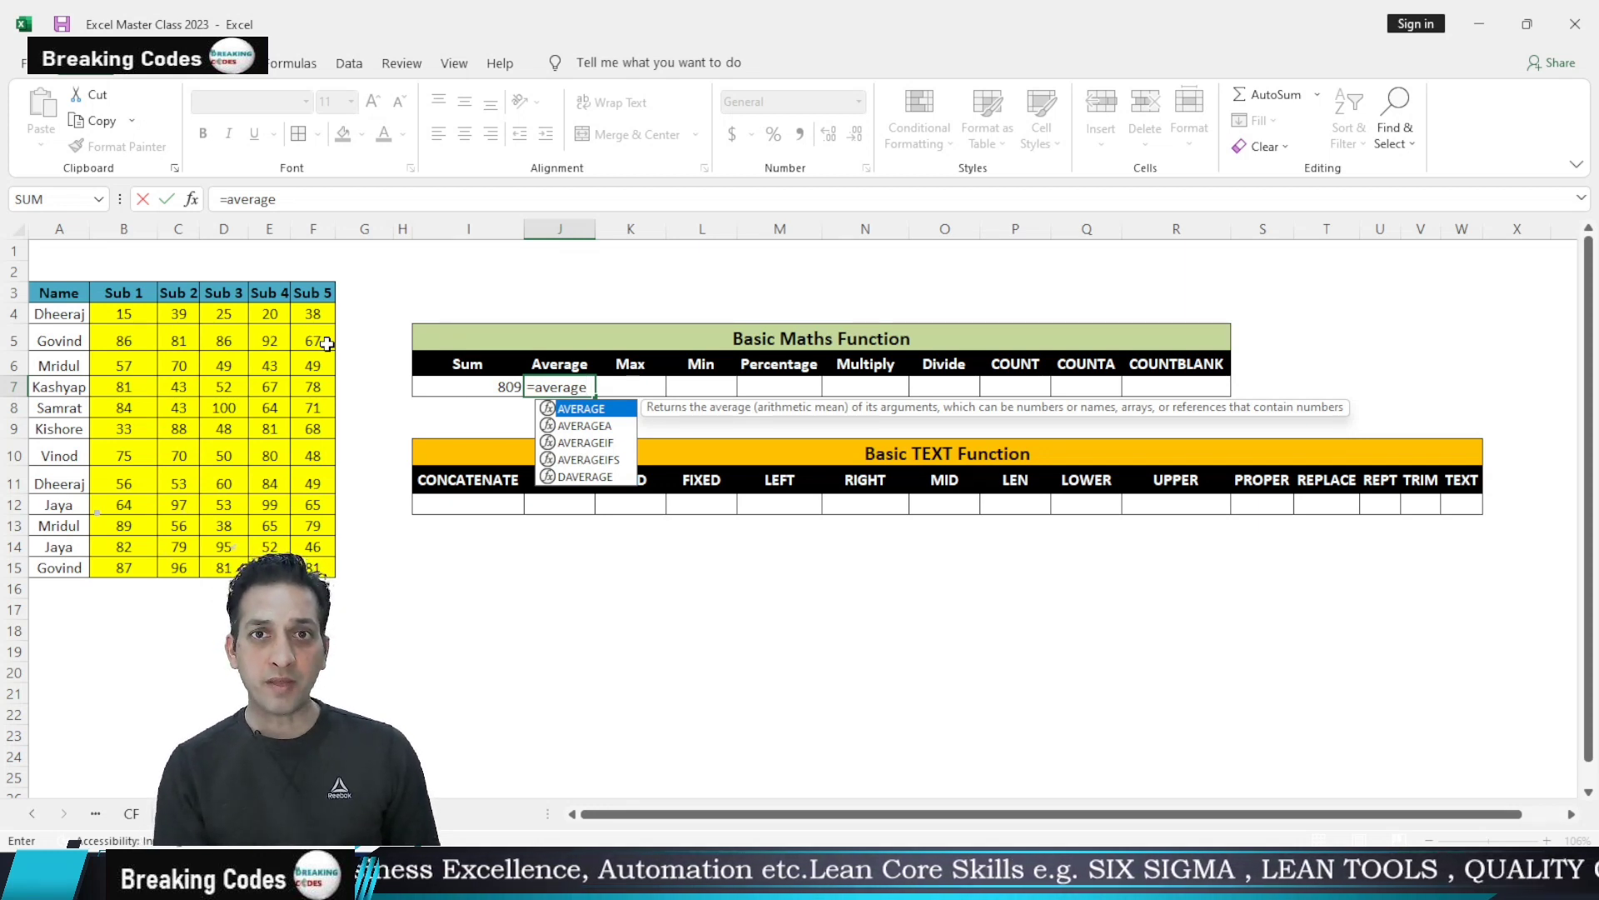
key(Tab)
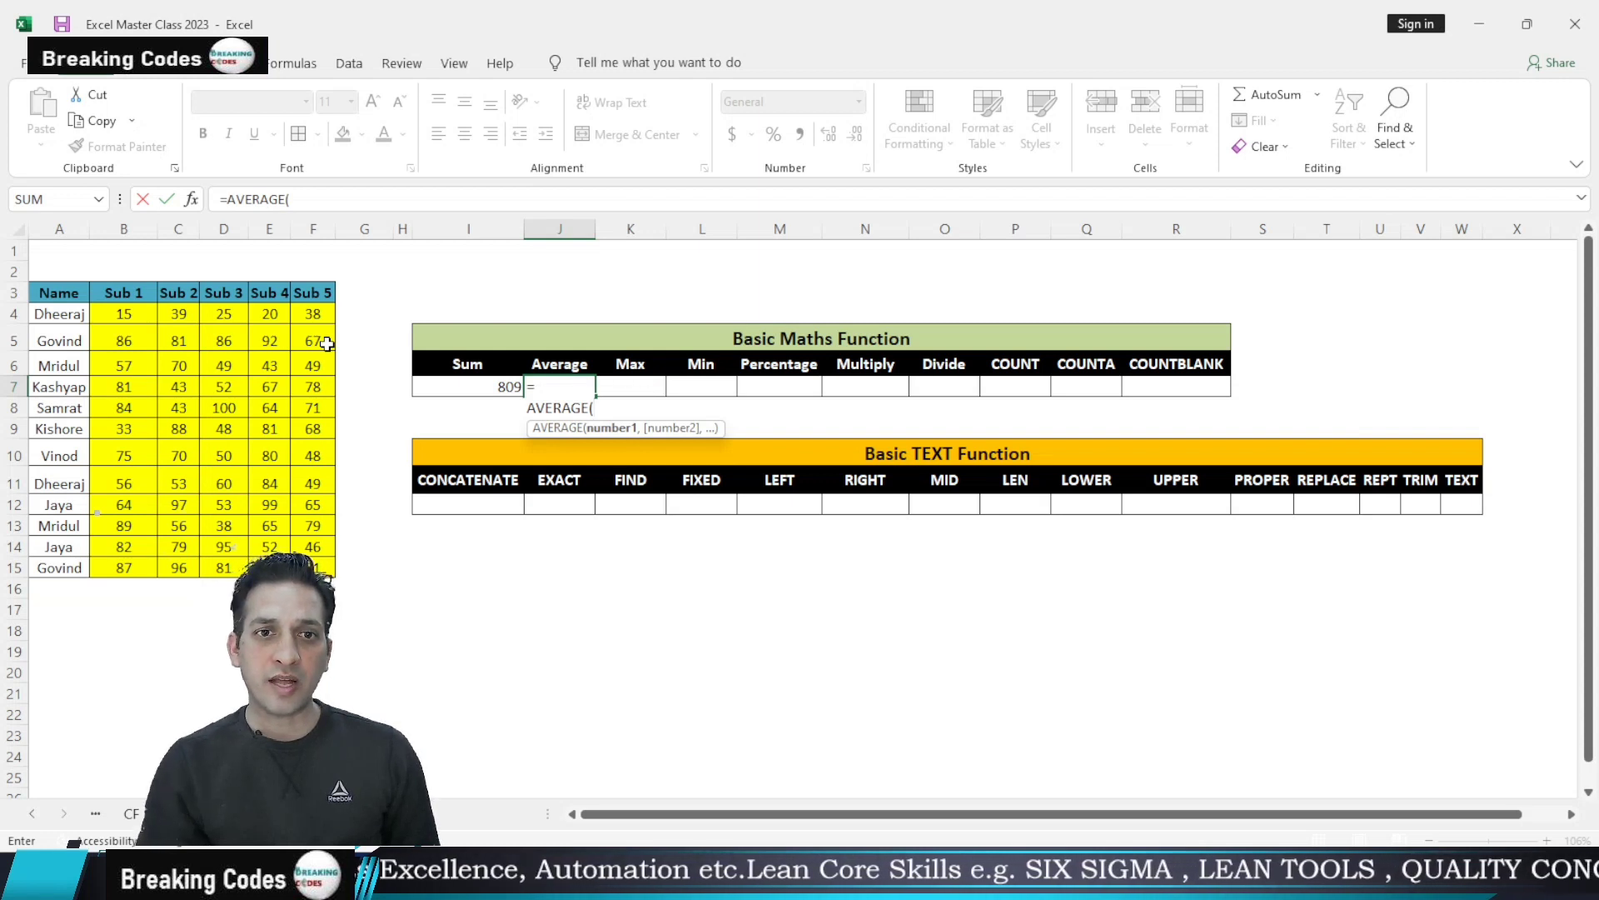
click(125, 315)
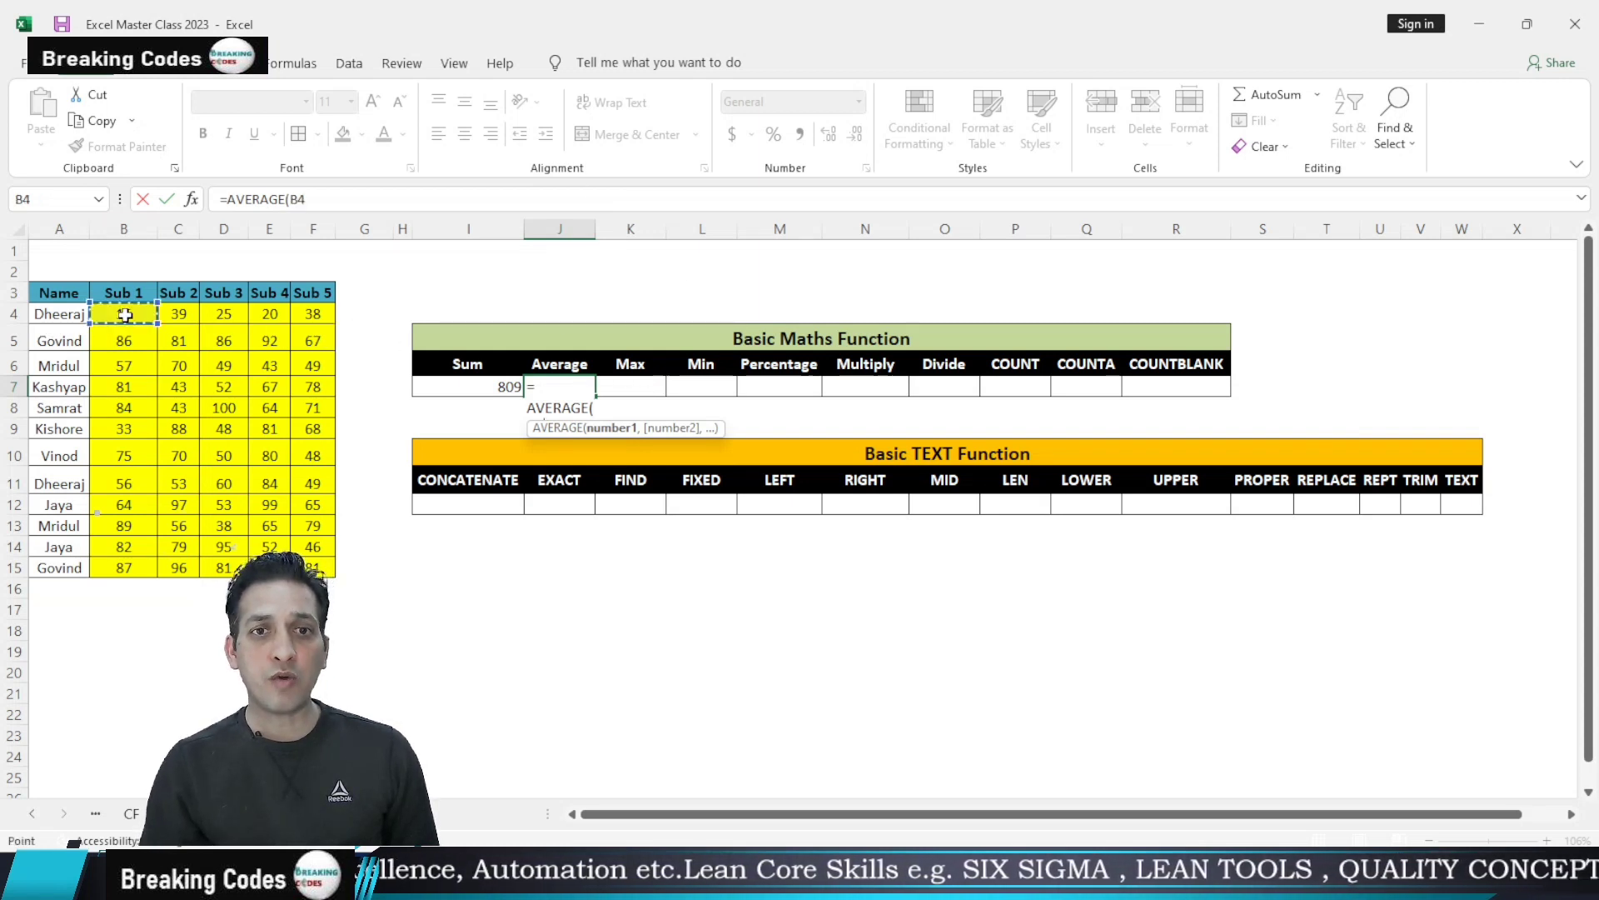
drag(125, 315, 311, 314)
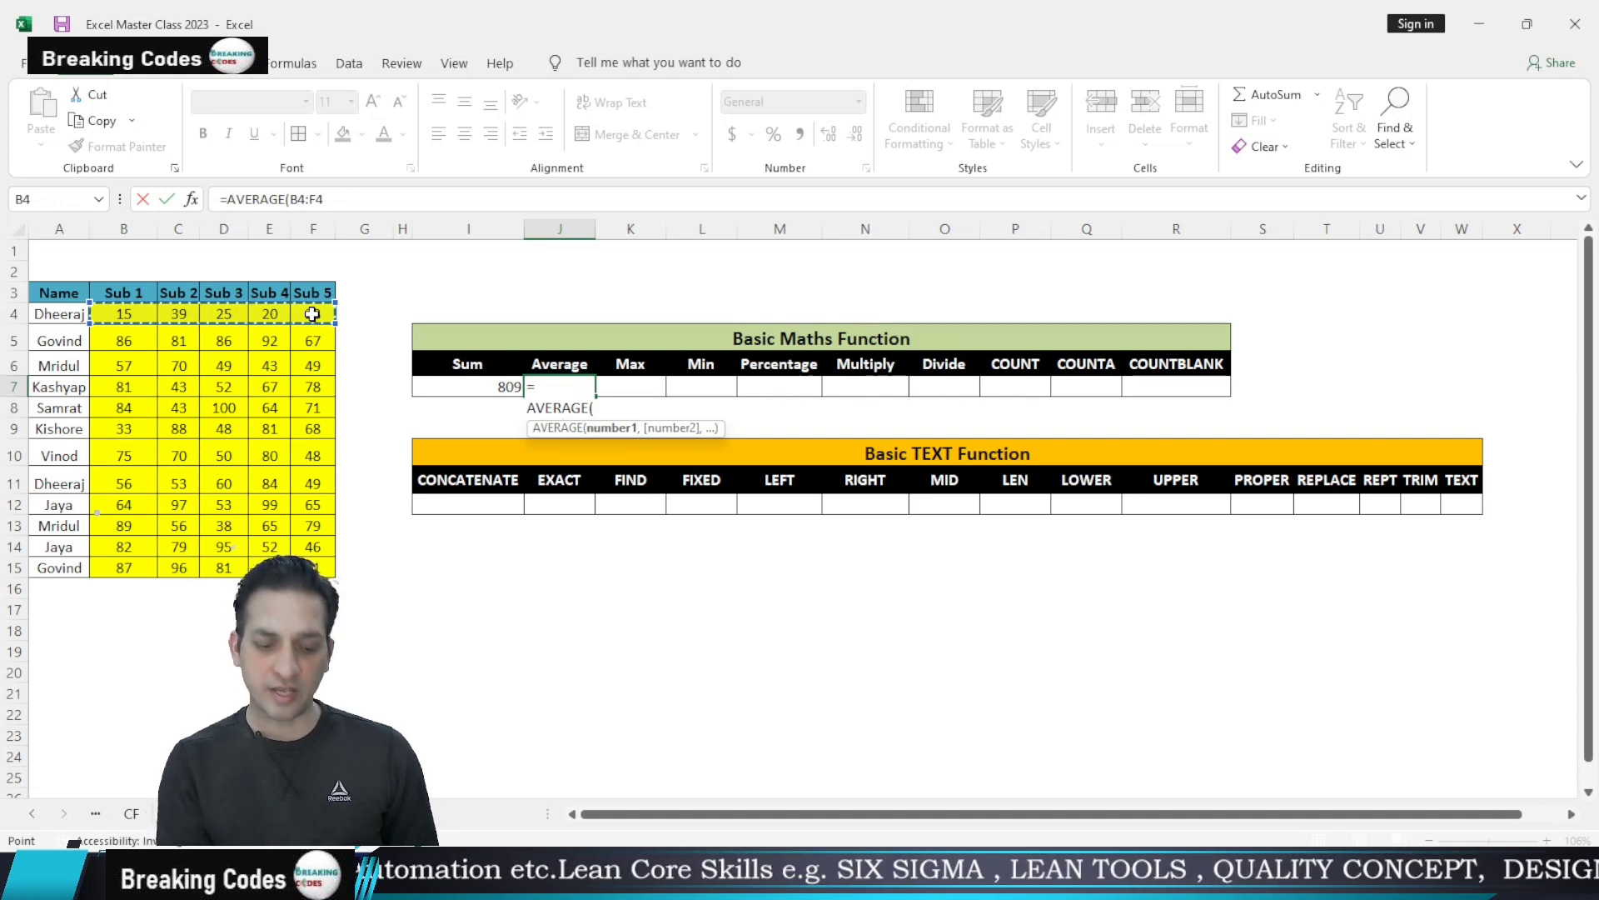
text())
key(Return)
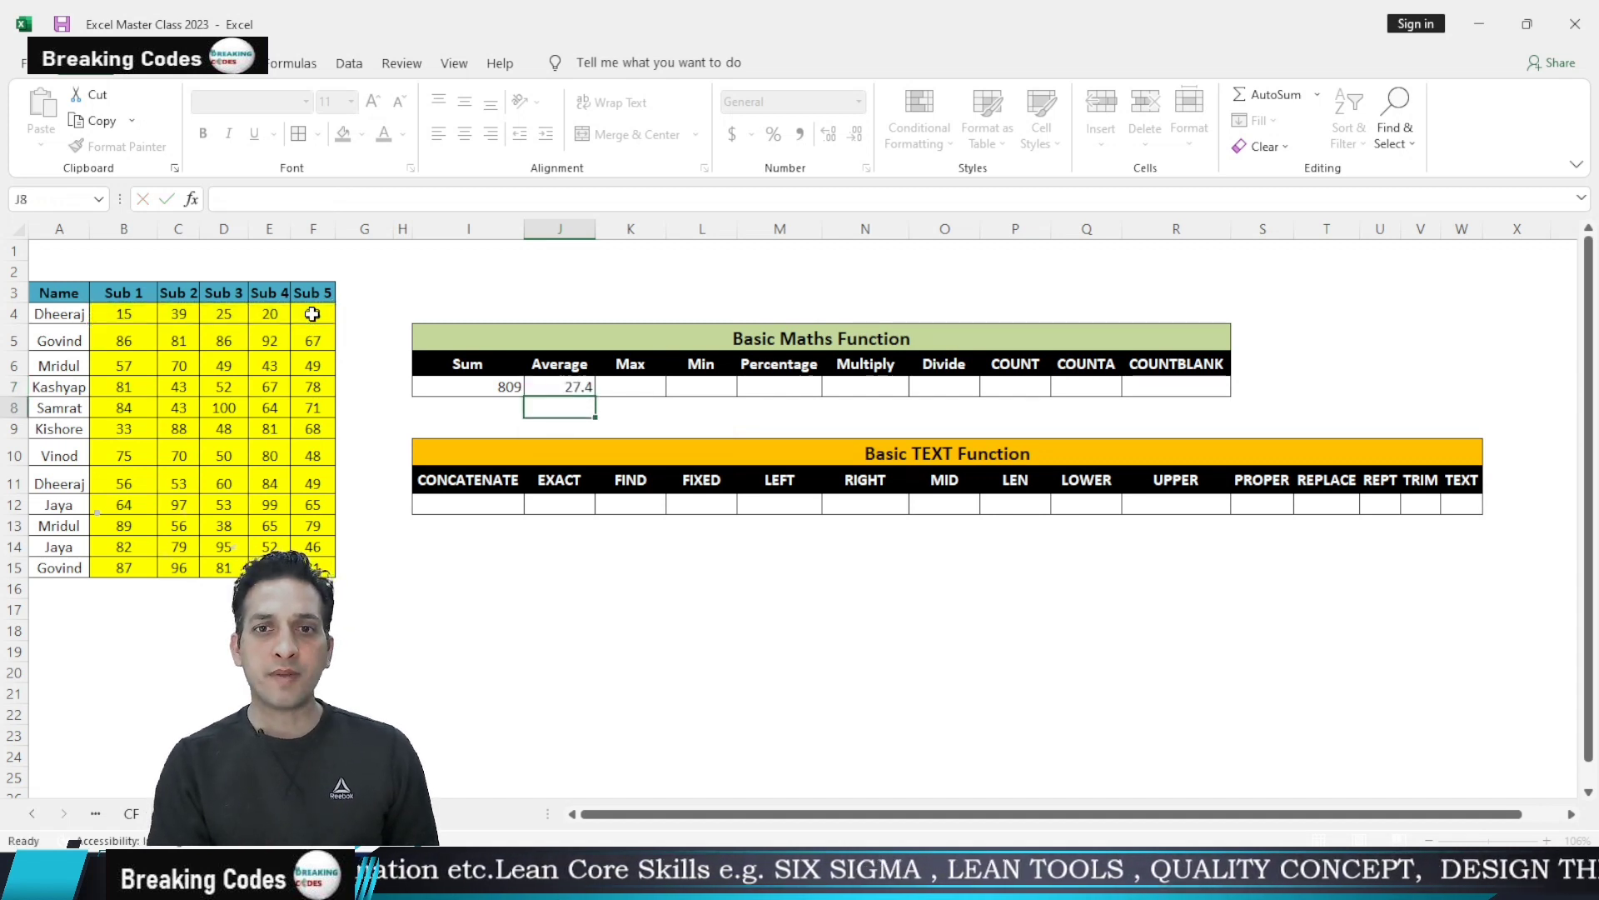
click(562, 388)
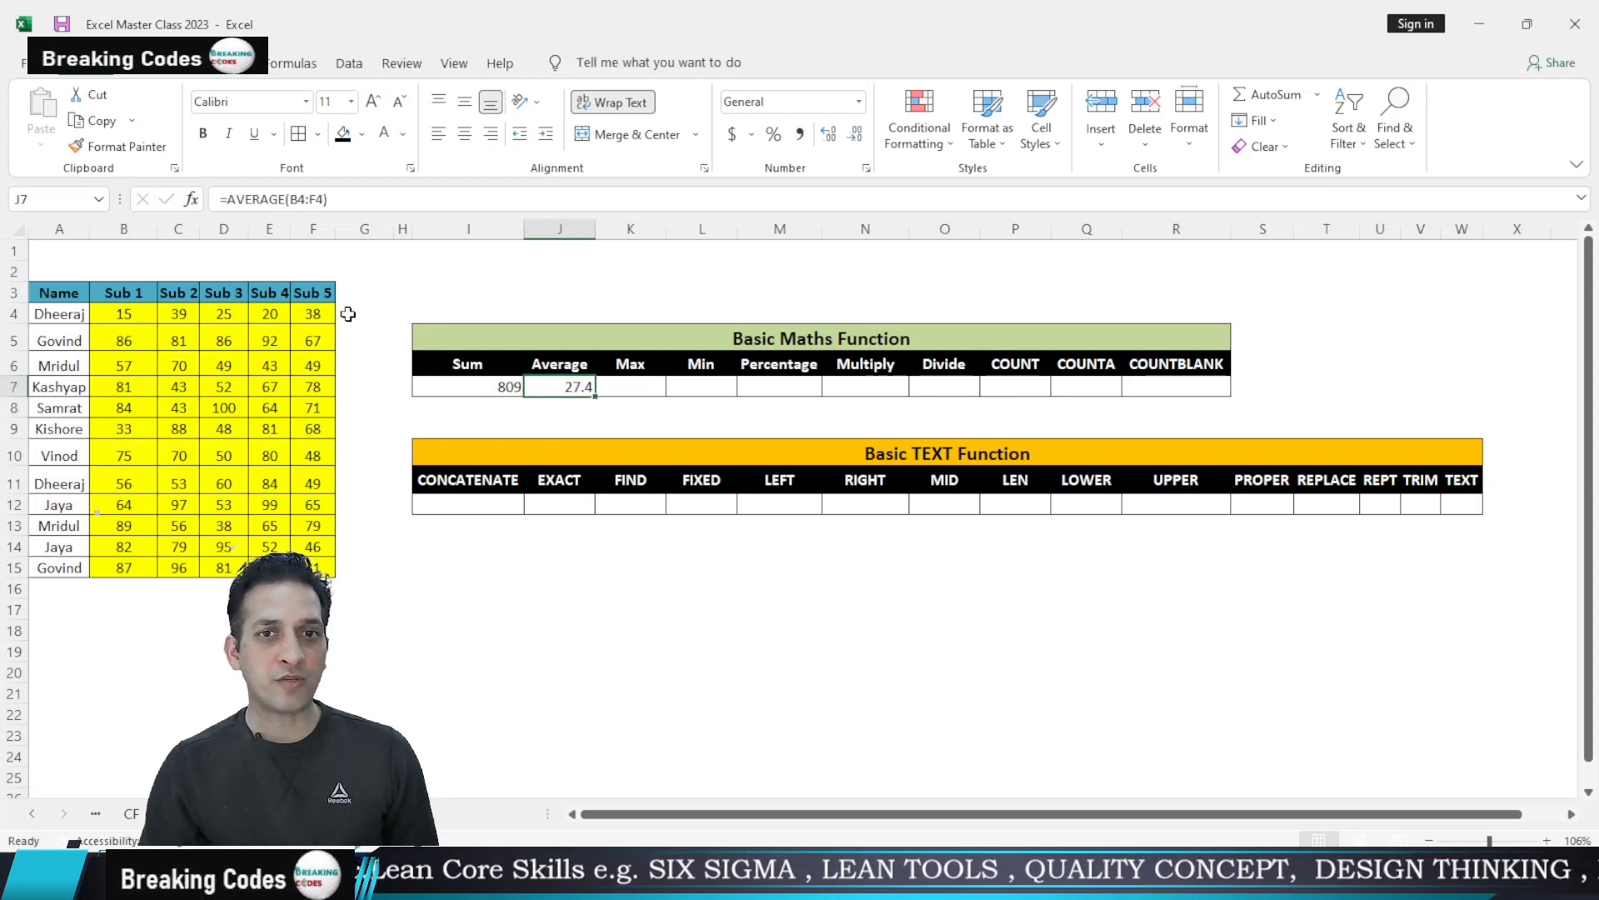
Find the highest score in B4:F15 with the MAX function in cell K7 and locate that score in the marks table
click(637, 390)
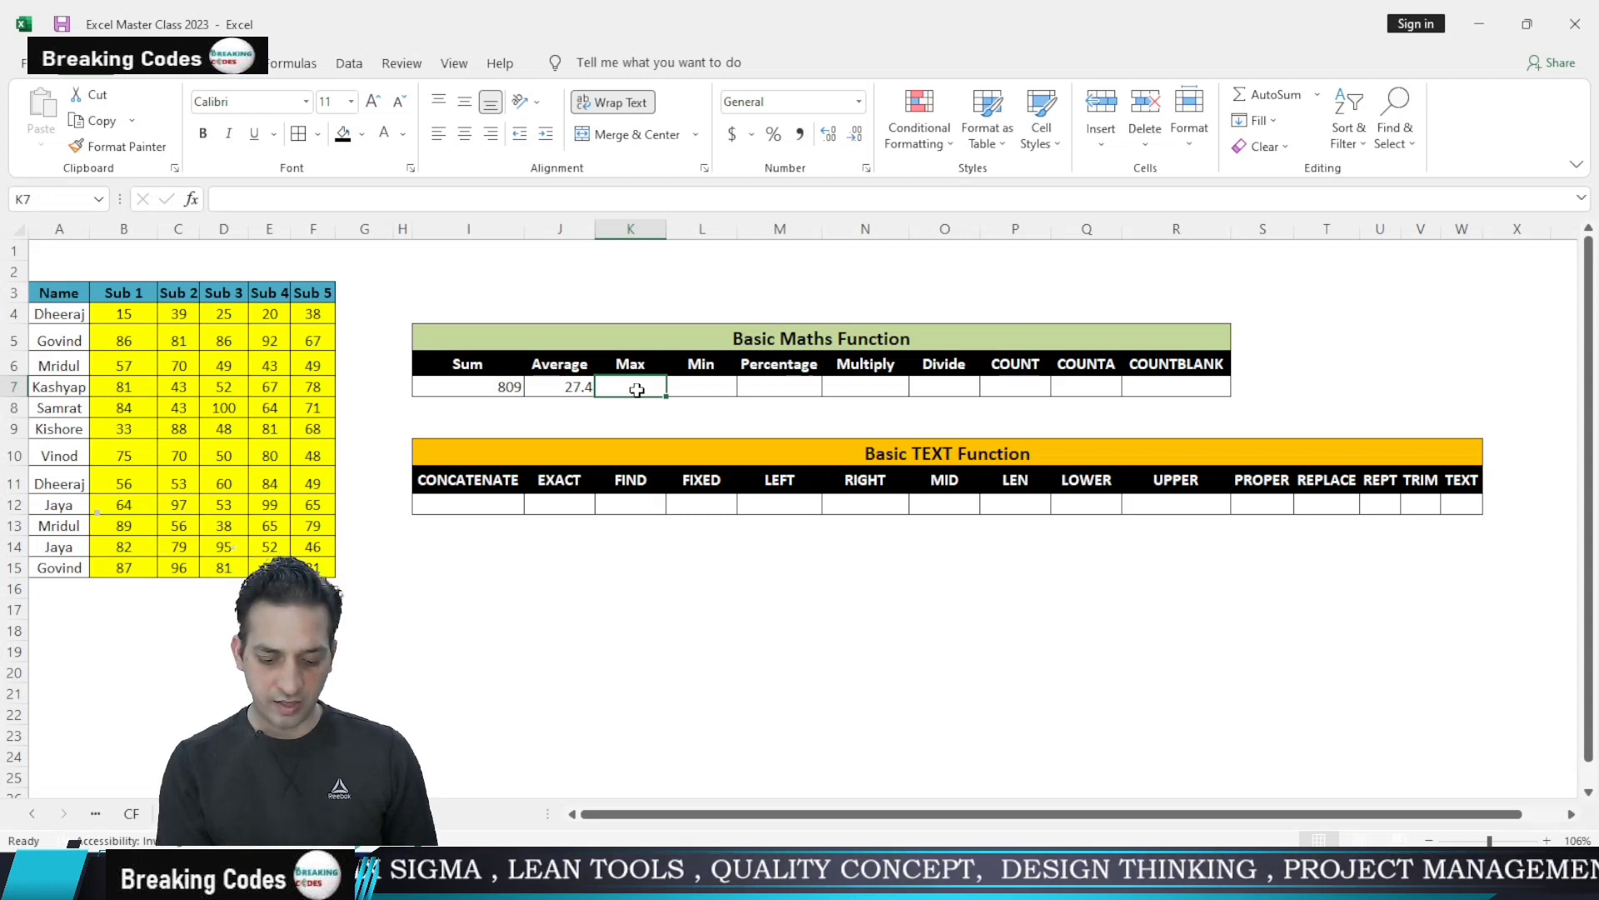
text(=max()
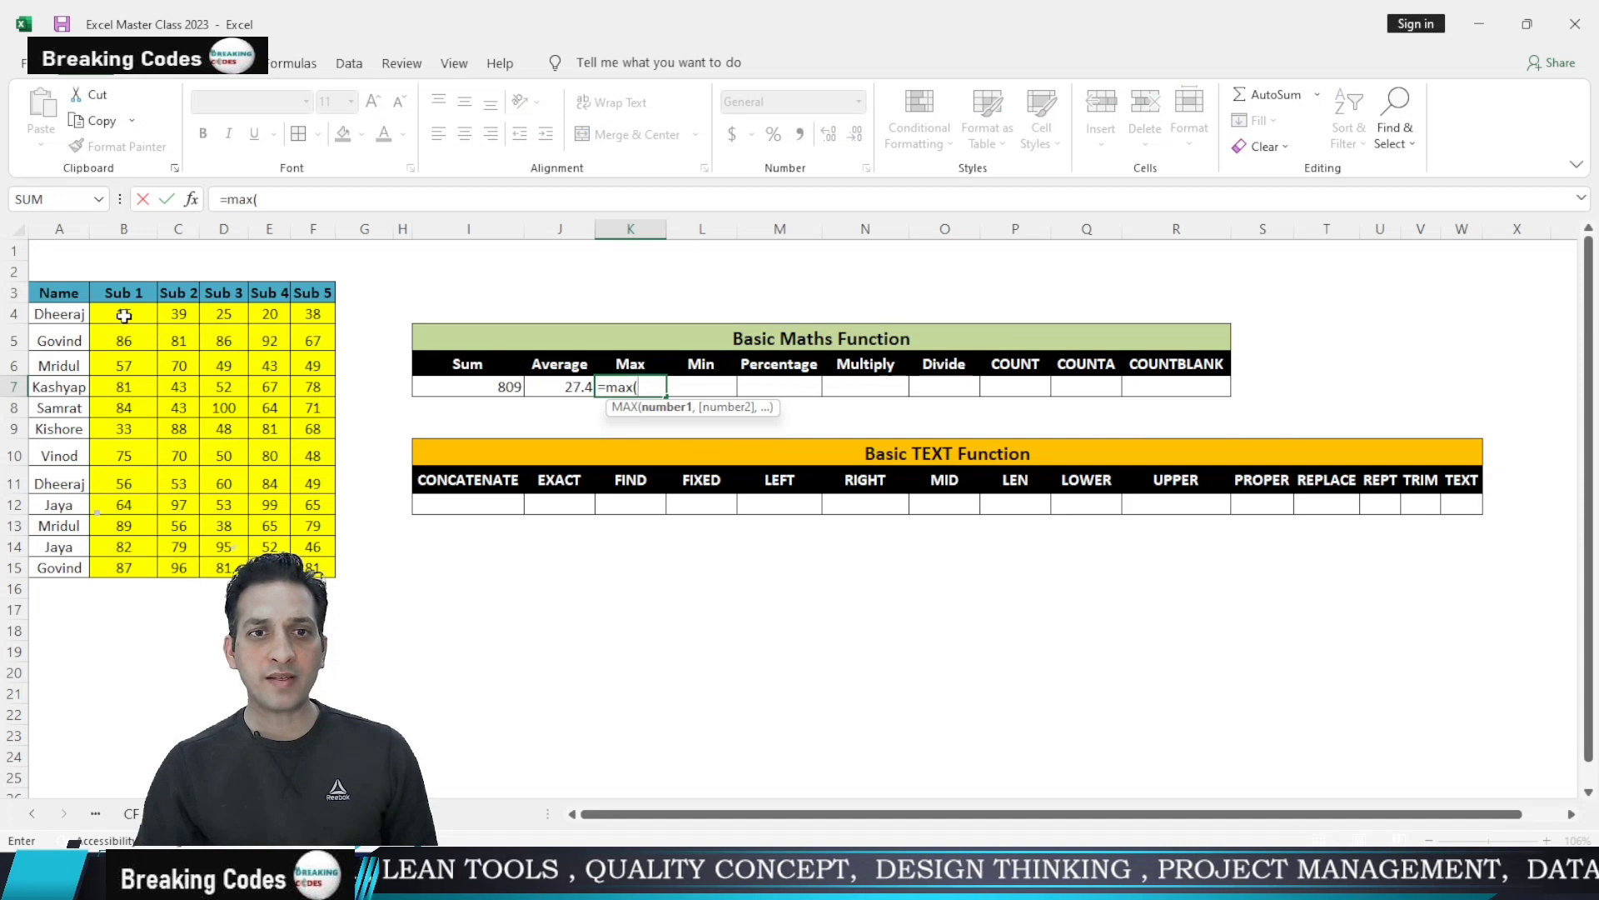
drag(123, 315, 265, 506)
drag(304, 567, 305, 567)
text())
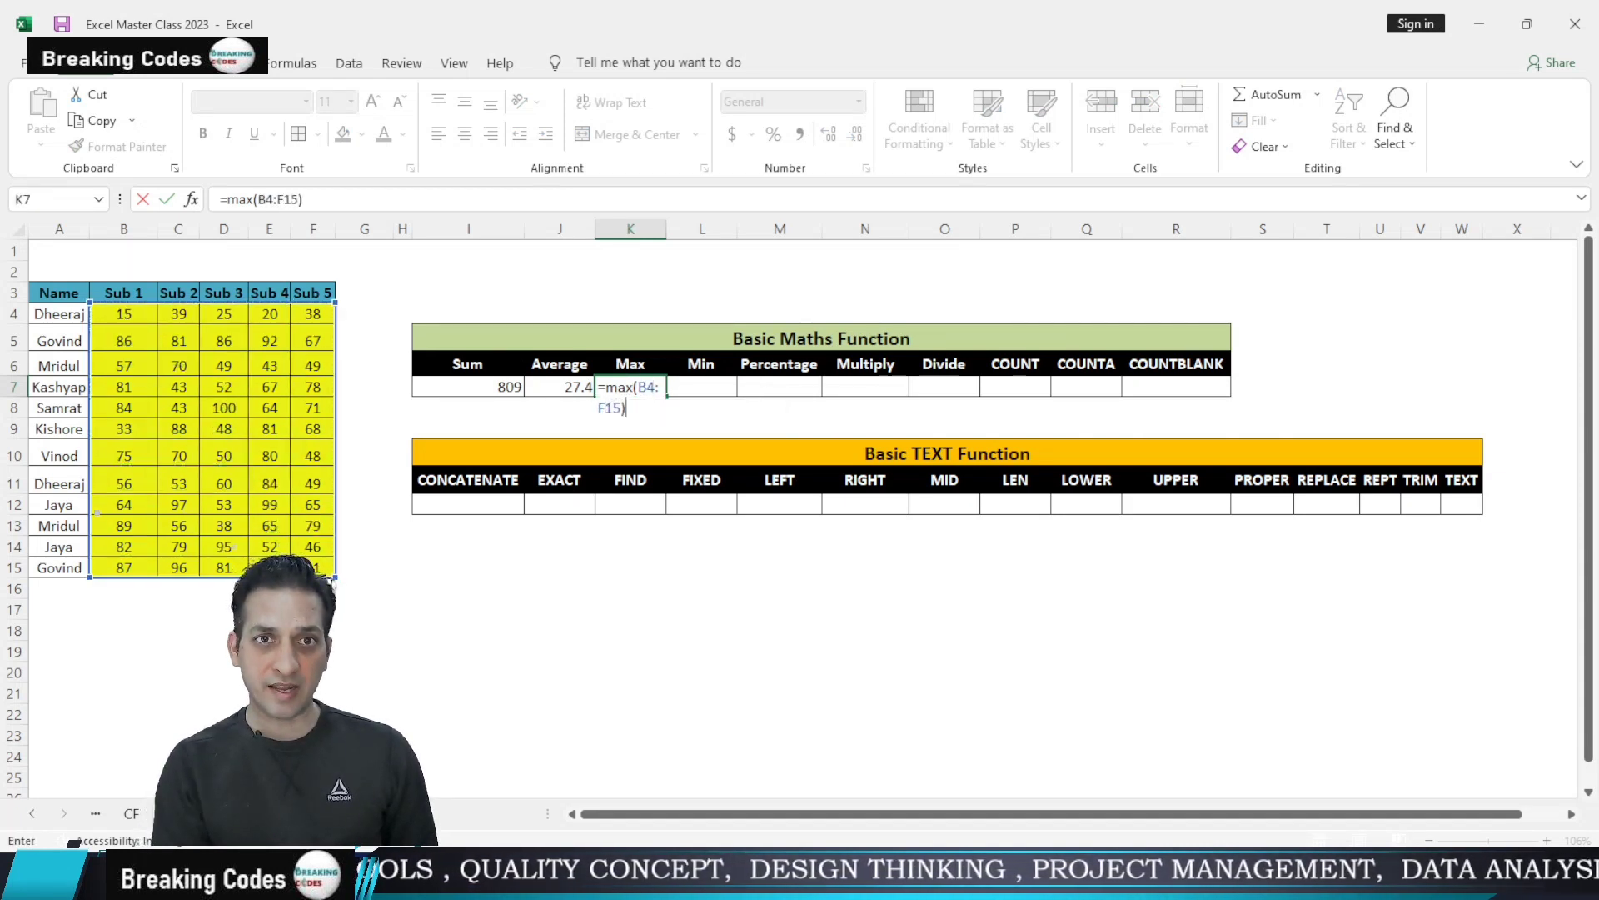
key(Return)
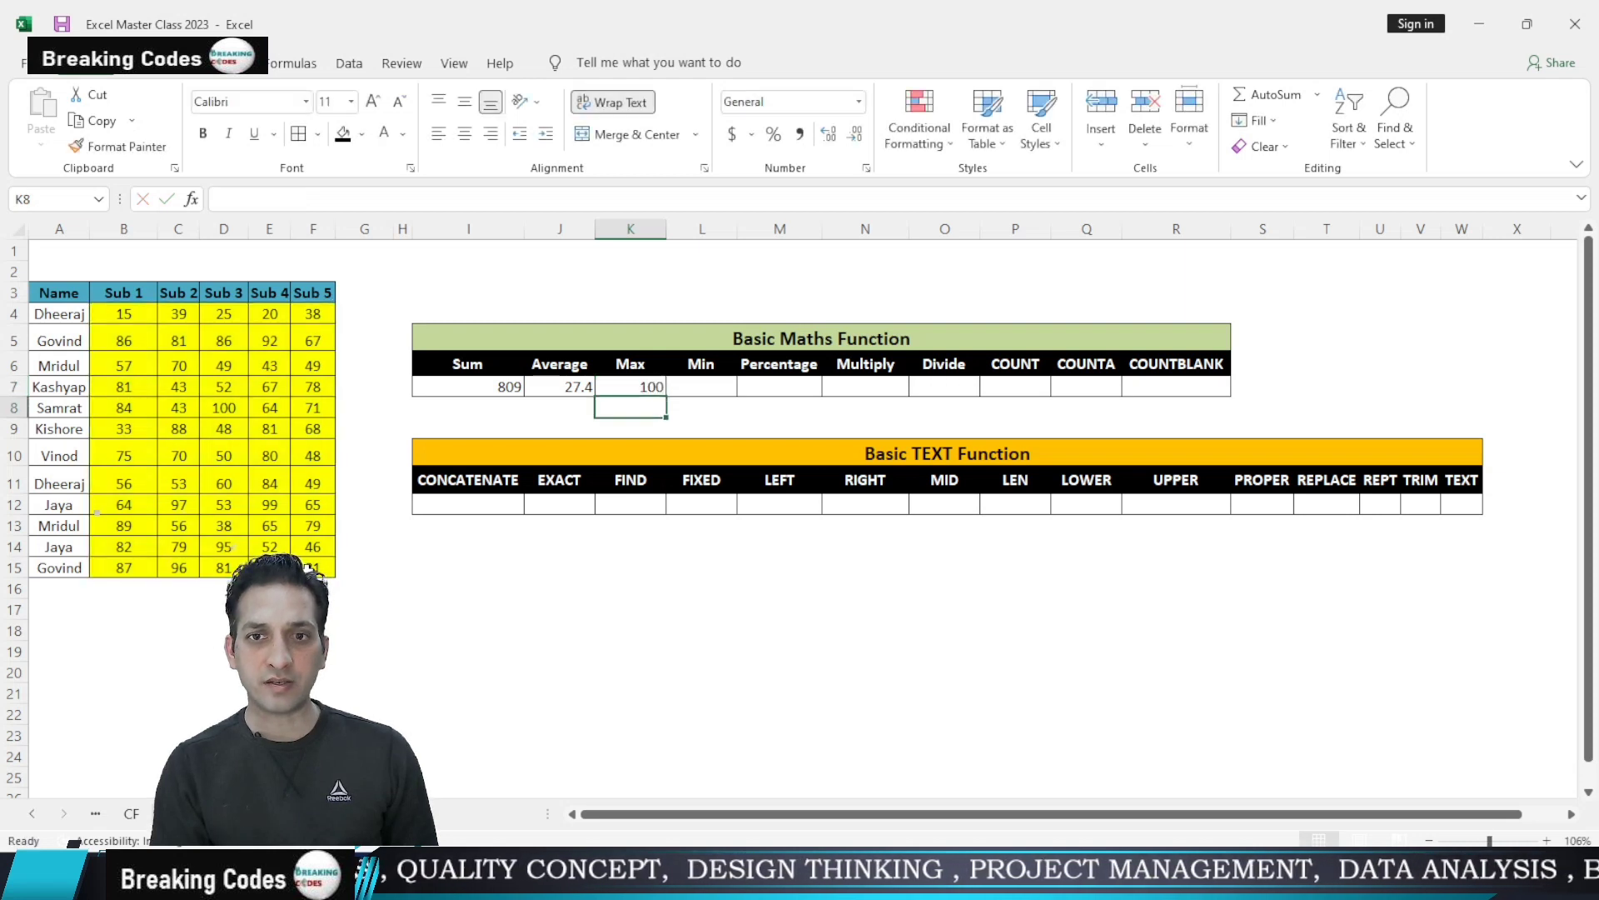
click(223, 408)
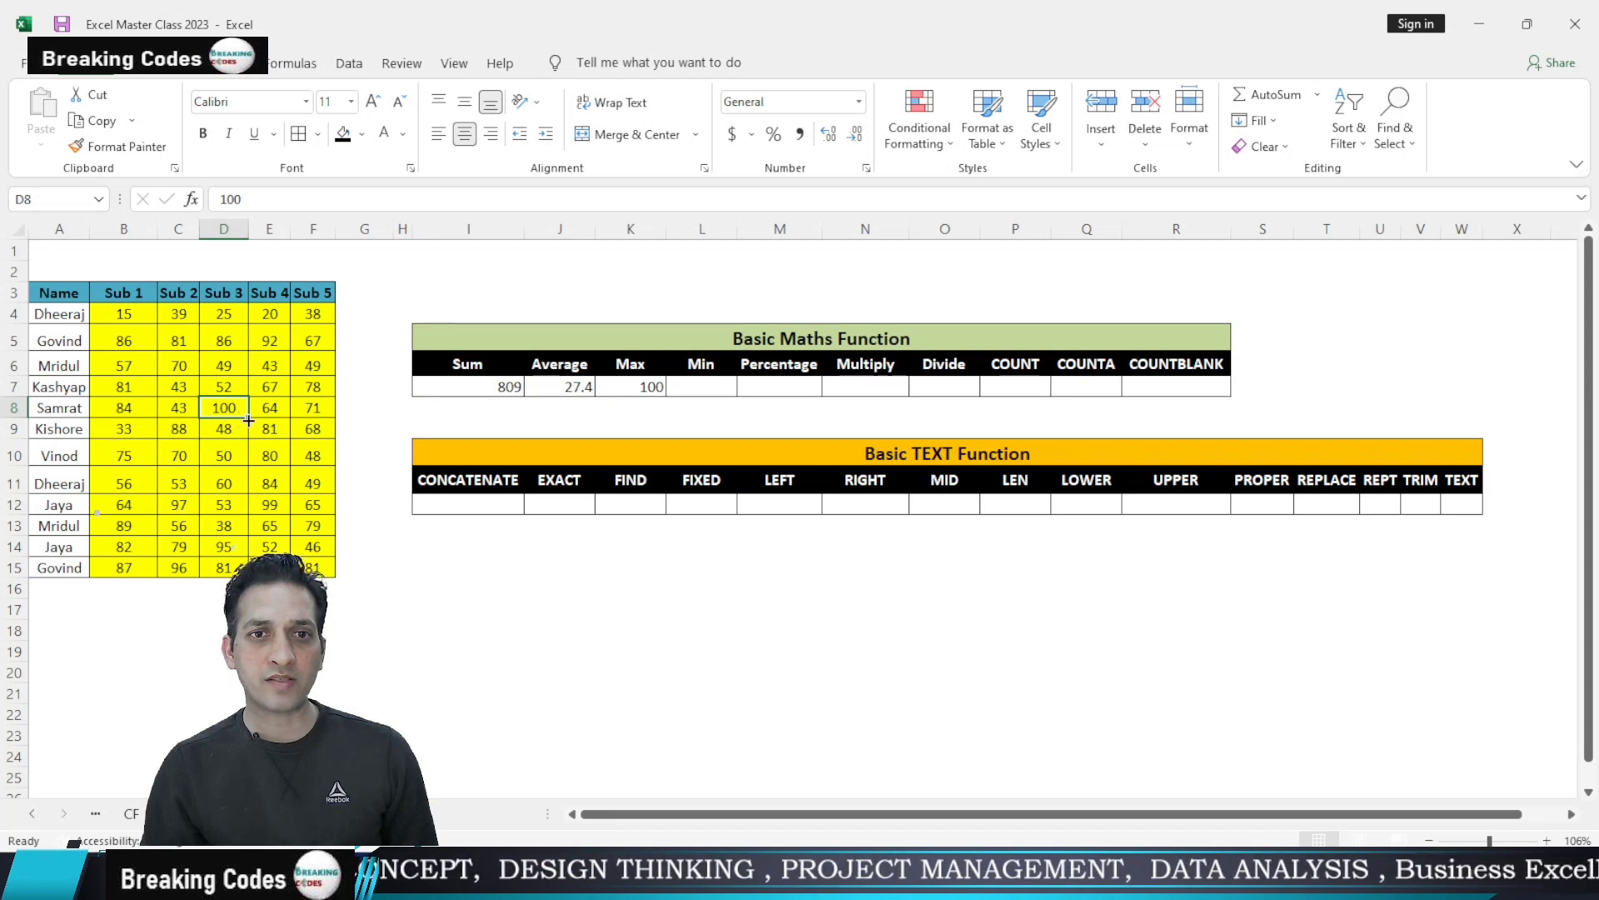
Find the lowest score in B4:F15 with the MIN function in cell L7
click(721, 388)
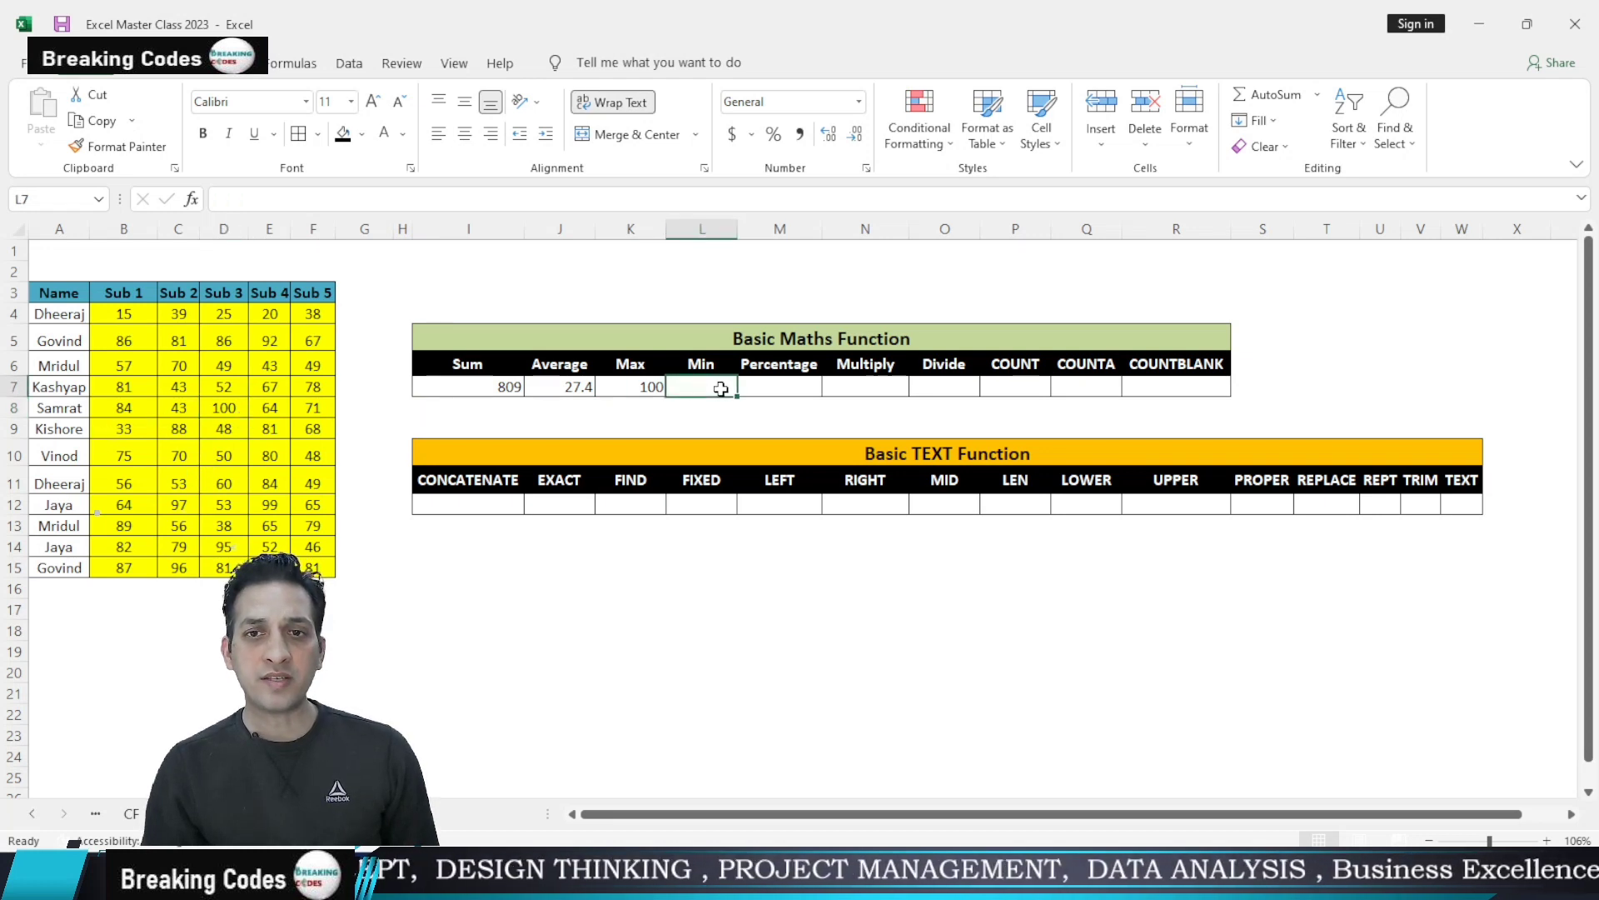
text(=min()
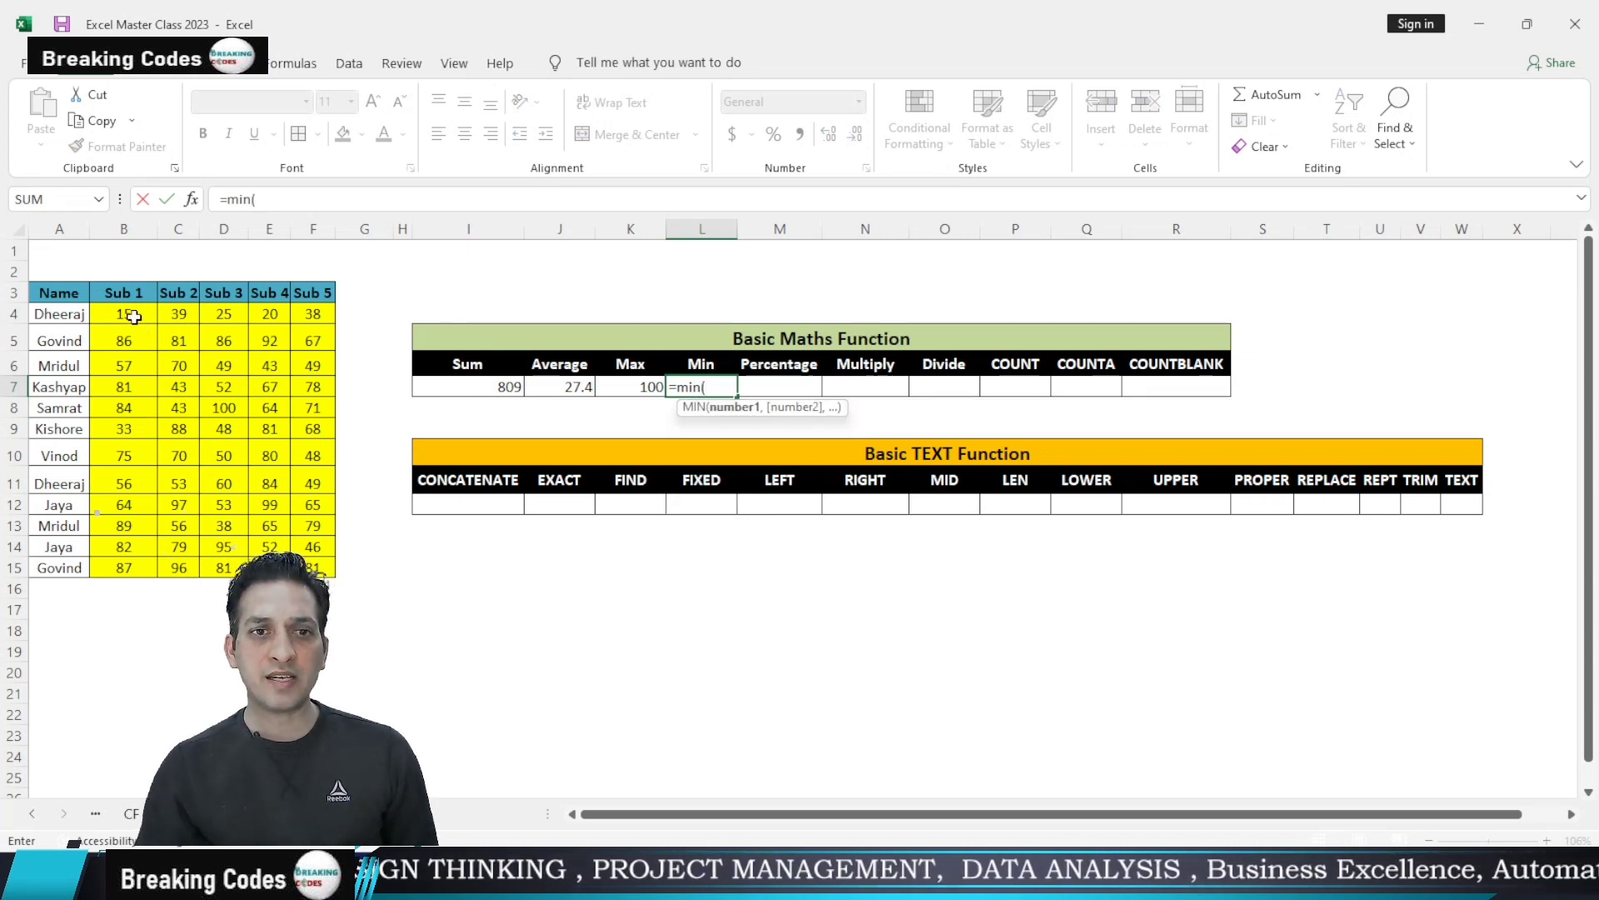
drag(131, 316, 316, 569)
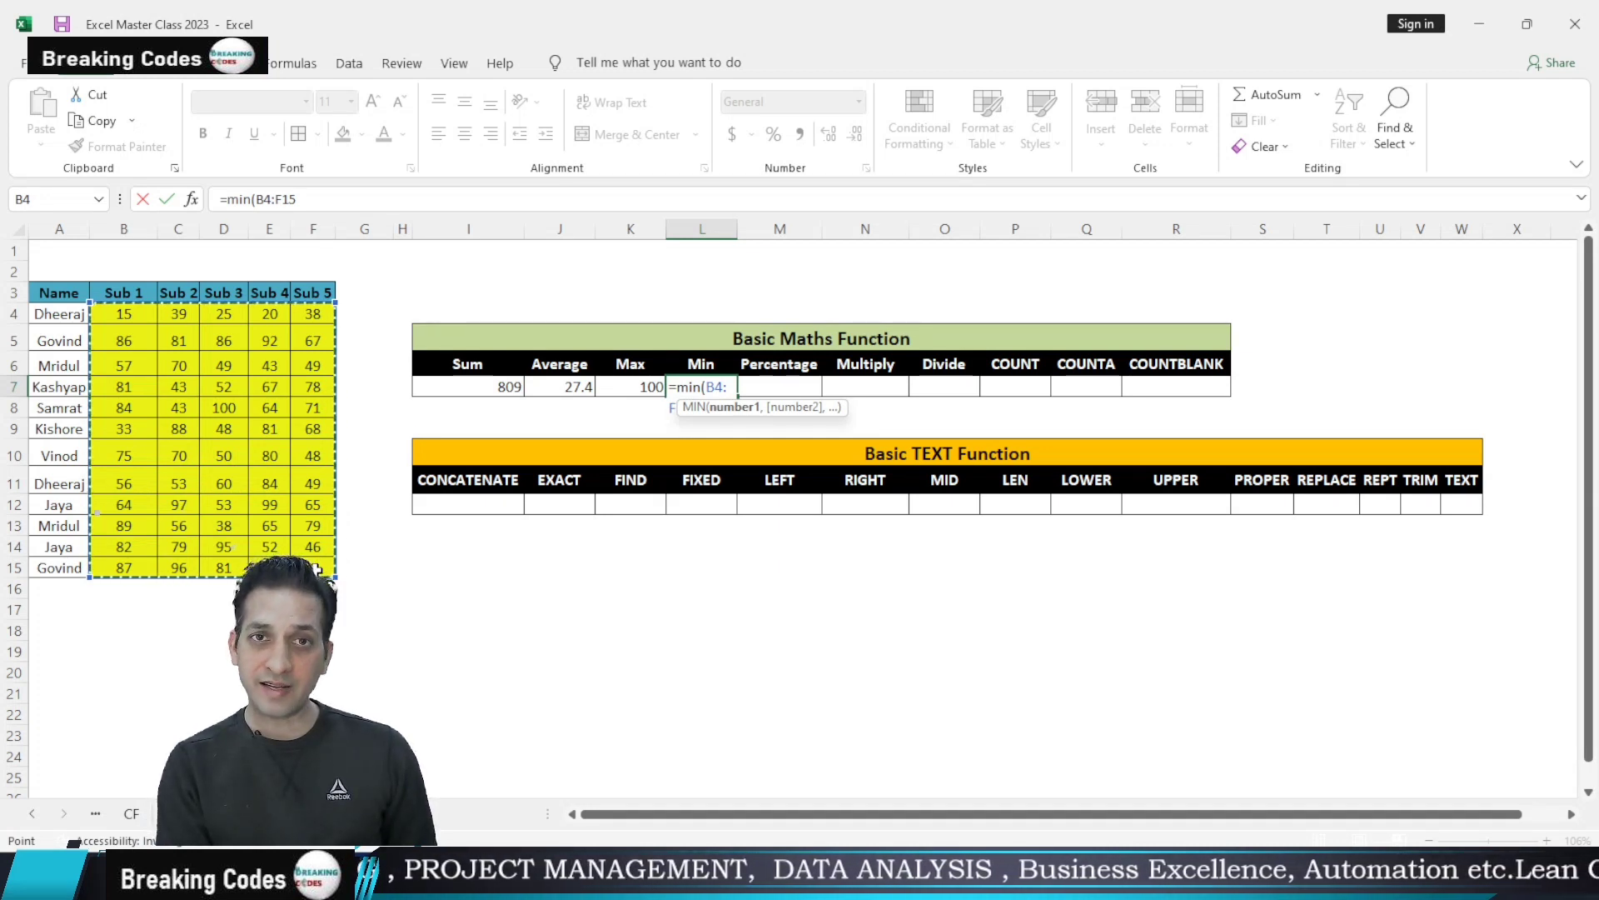
text())
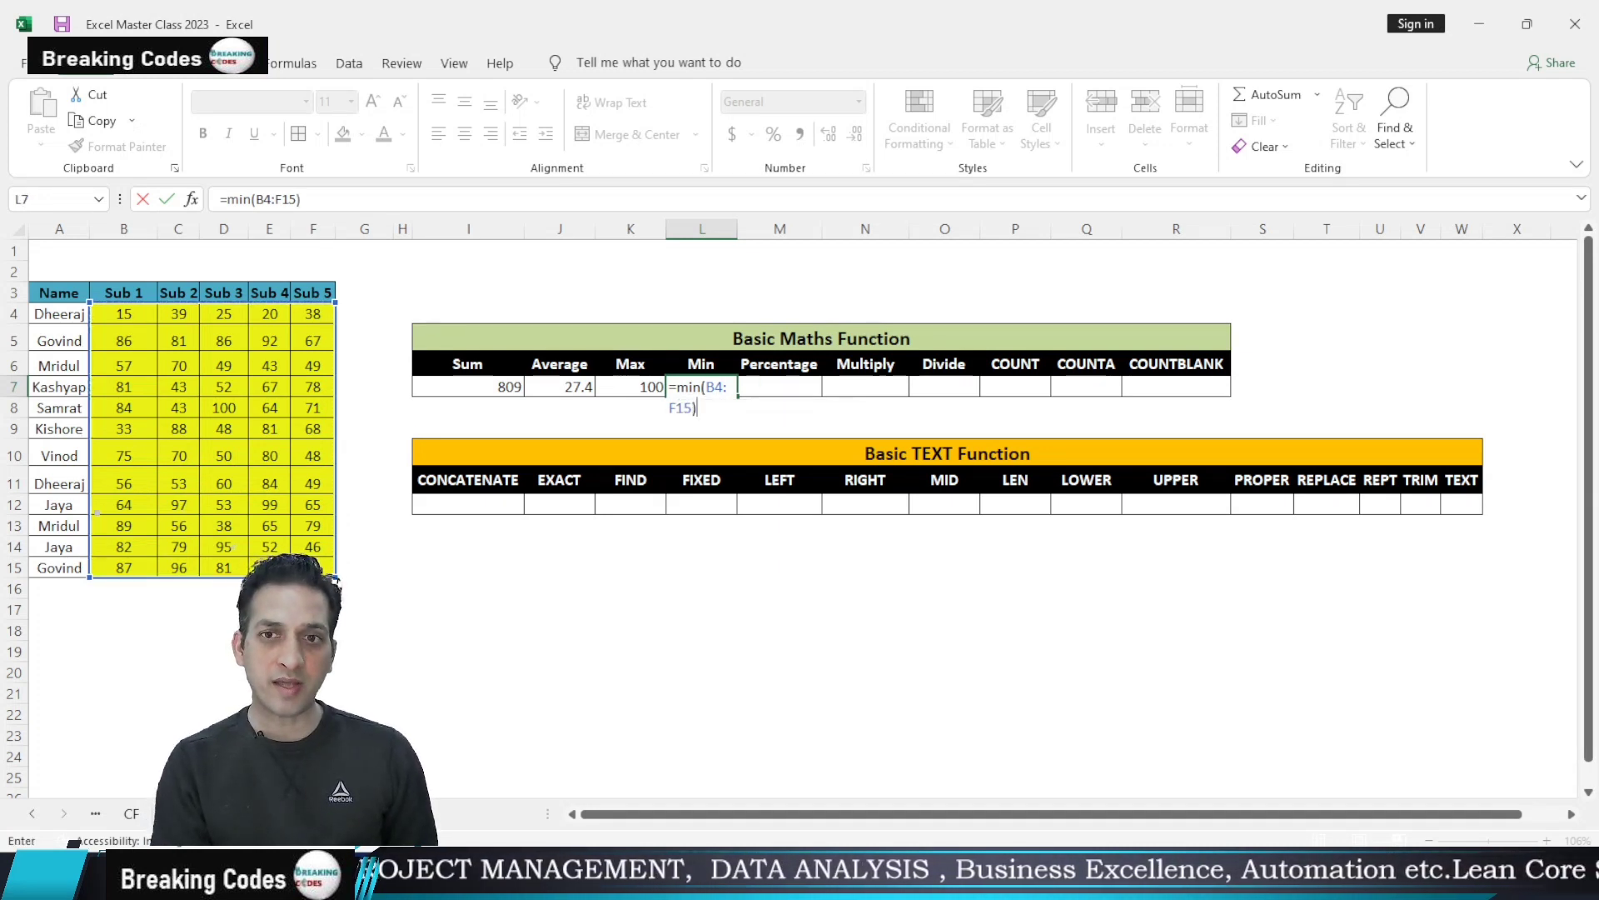
key(Return)
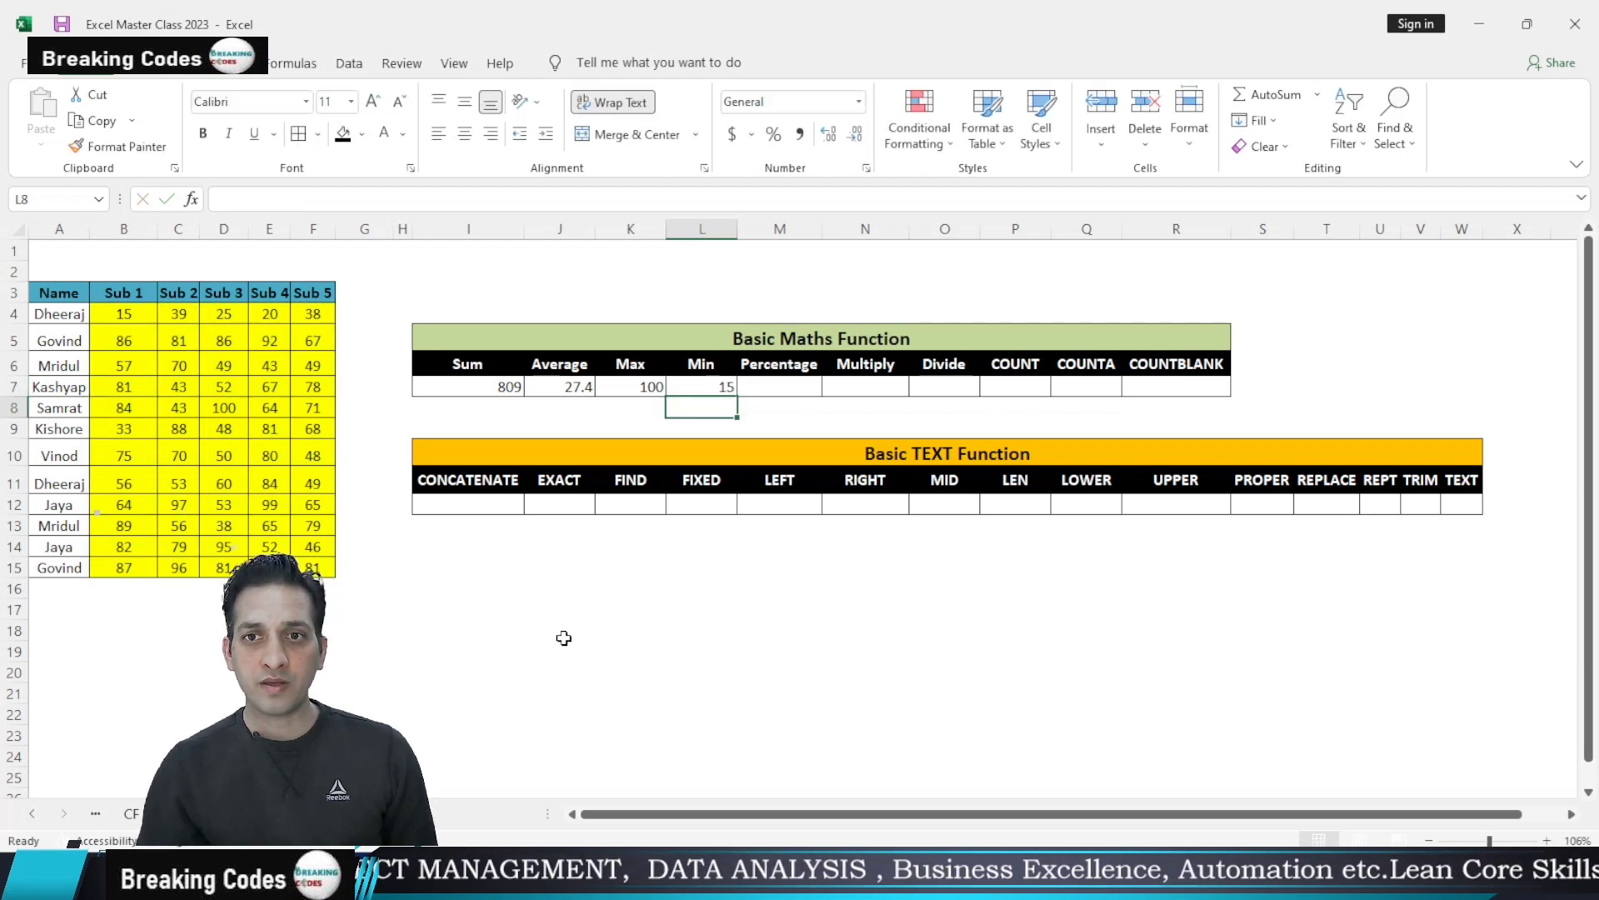
Calculate the first student's percentage in cell G4 with the formula =SUM(B4:F4)/500
click(775, 386)
click(364, 313)
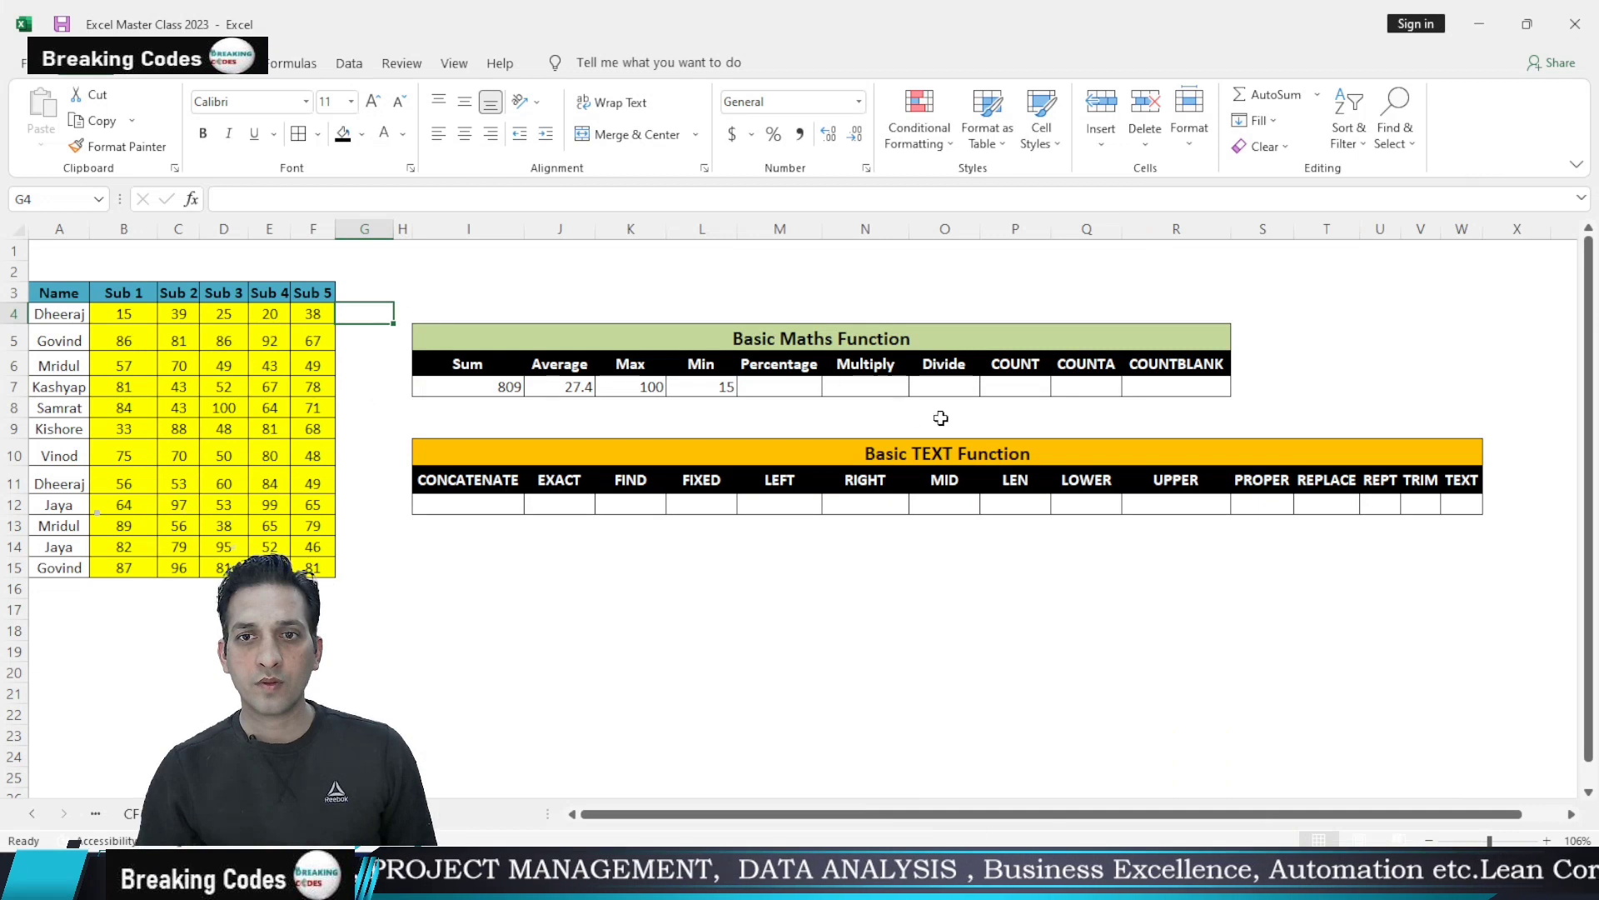
click(777, 386)
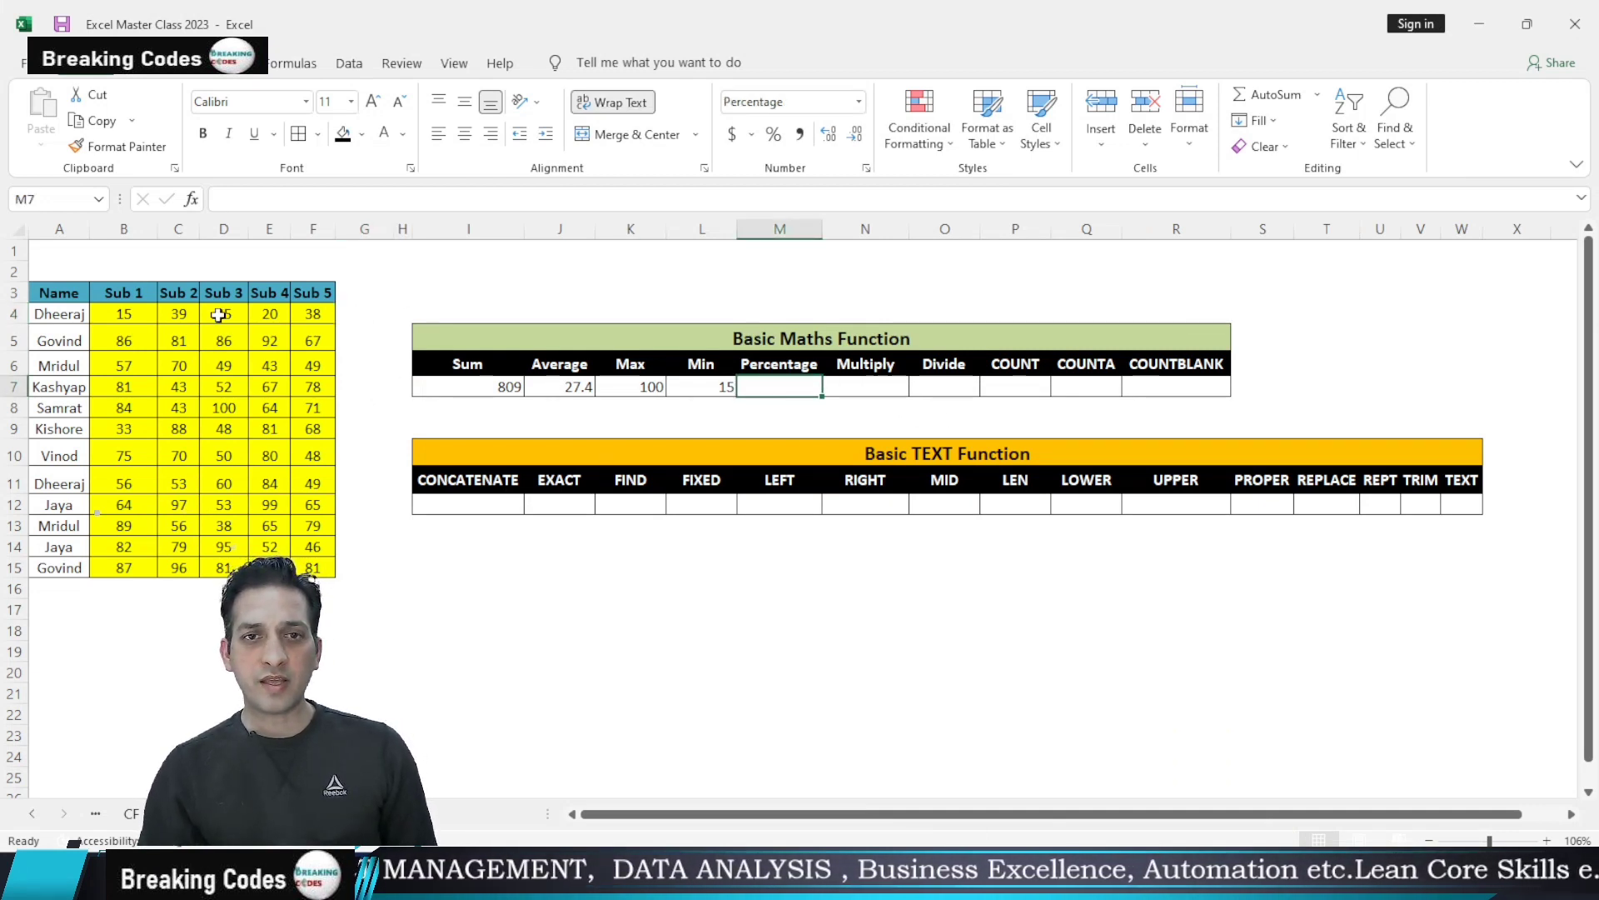
drag(110, 315, 317, 313)
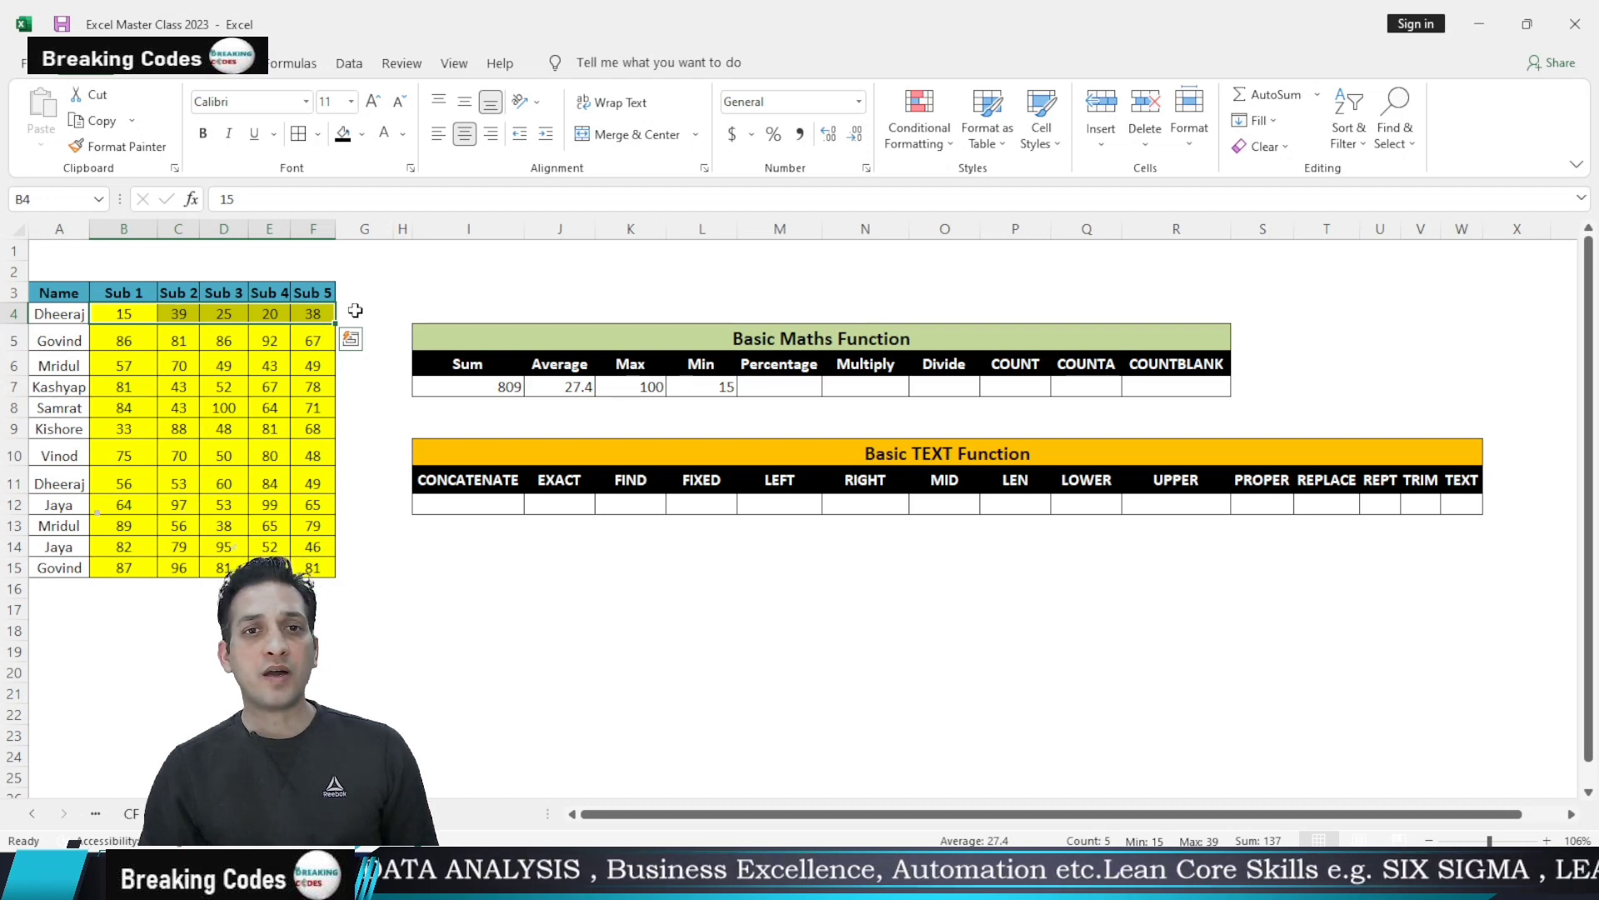
click(355, 312)
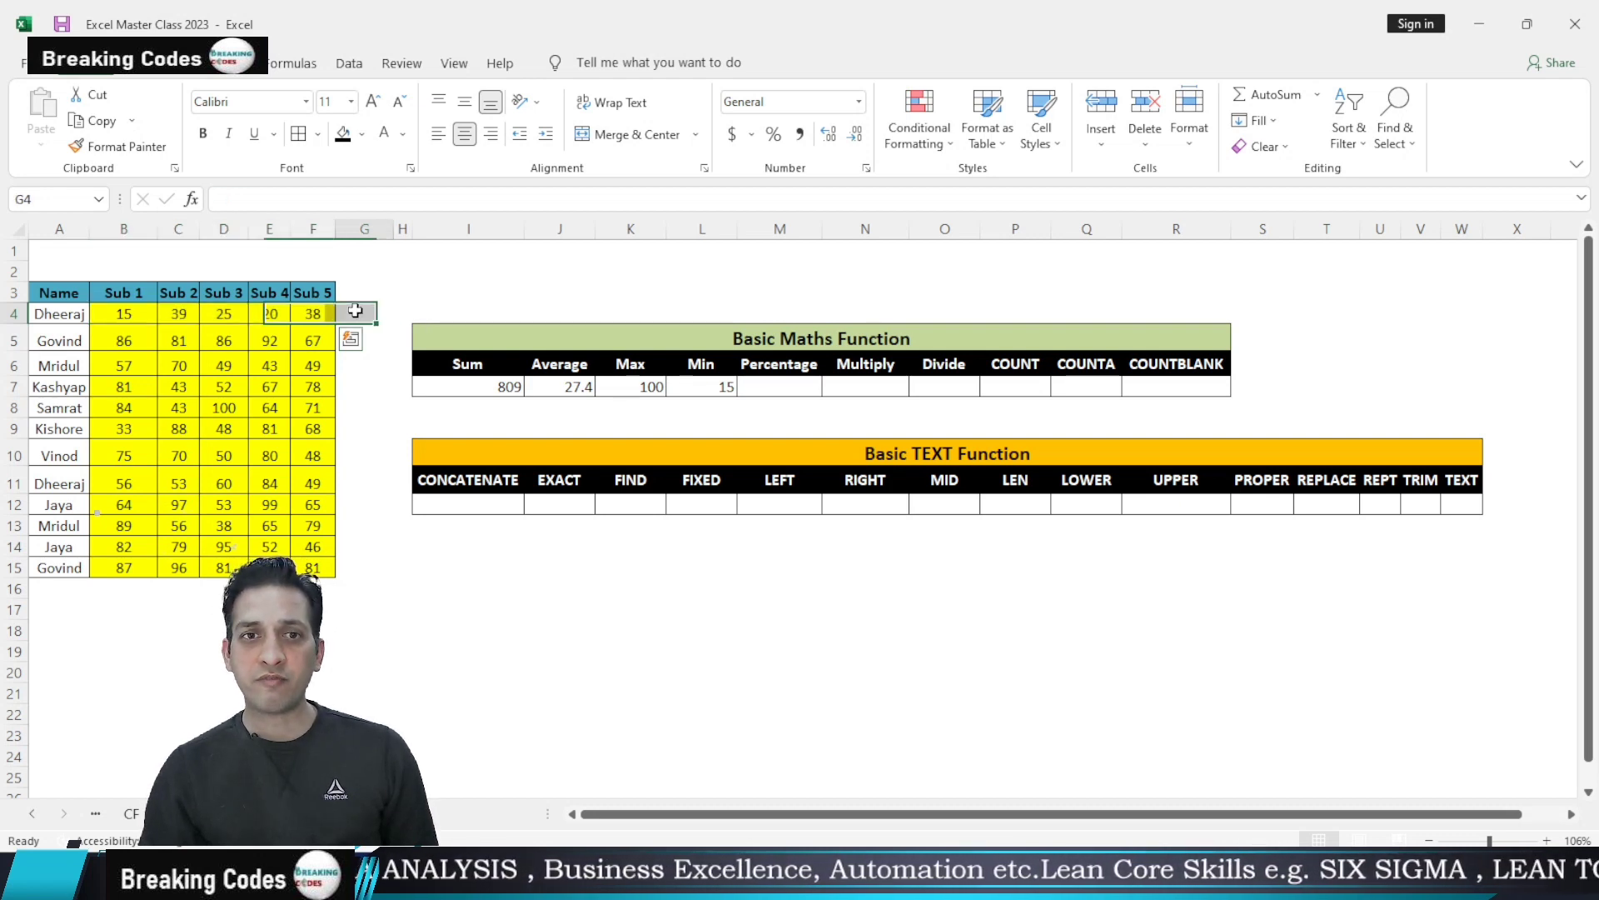
text(=sum()
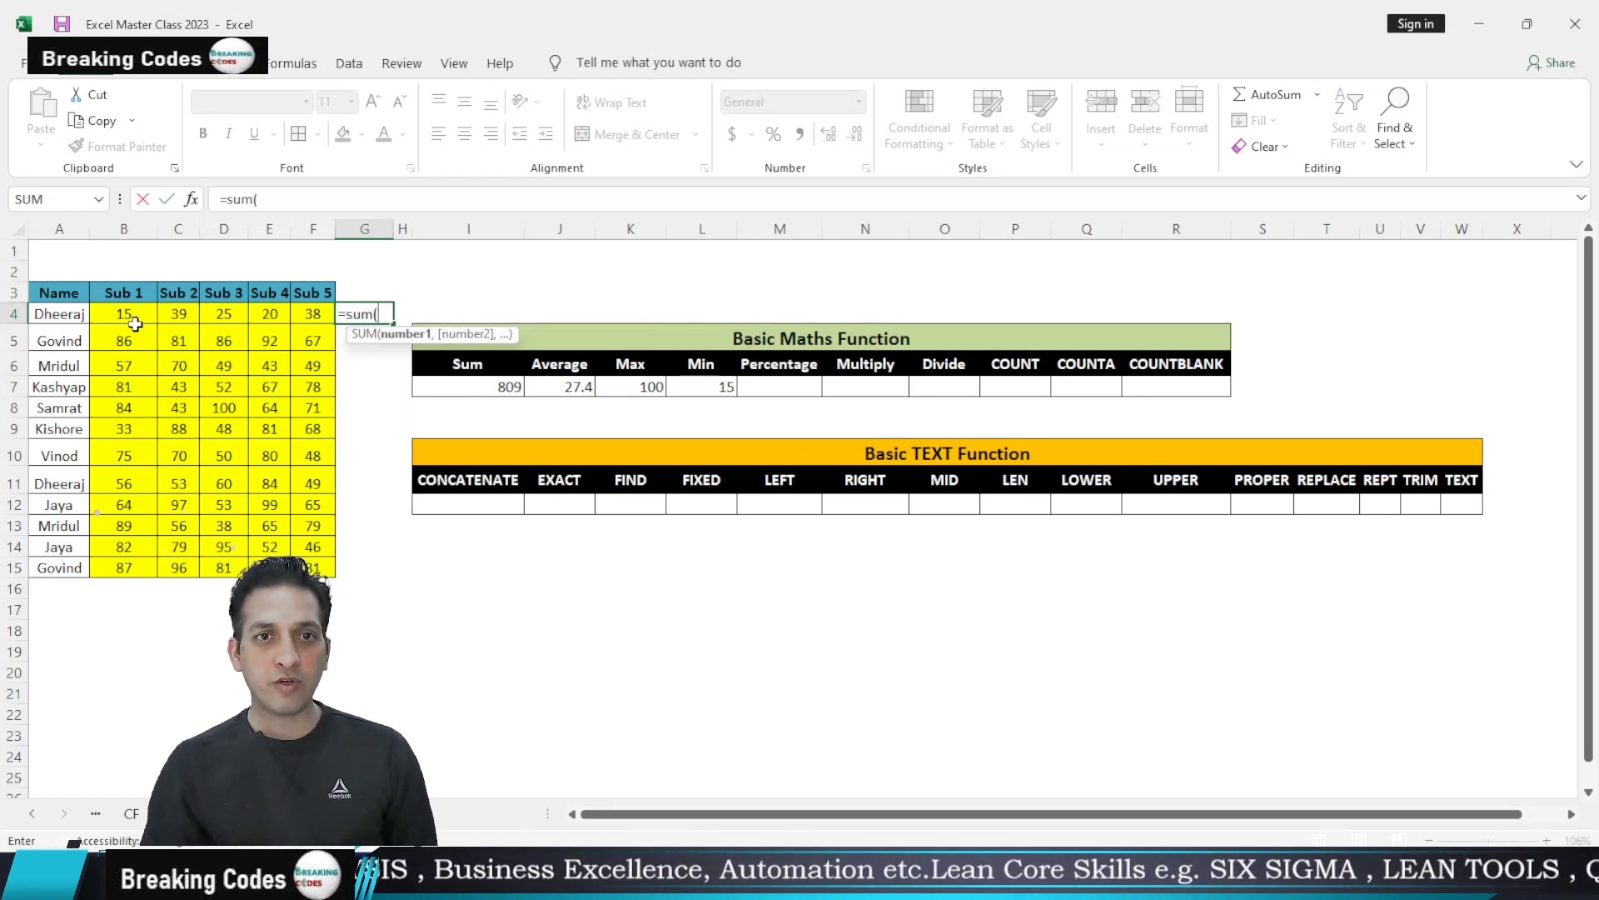
drag(135, 324, 314, 315)
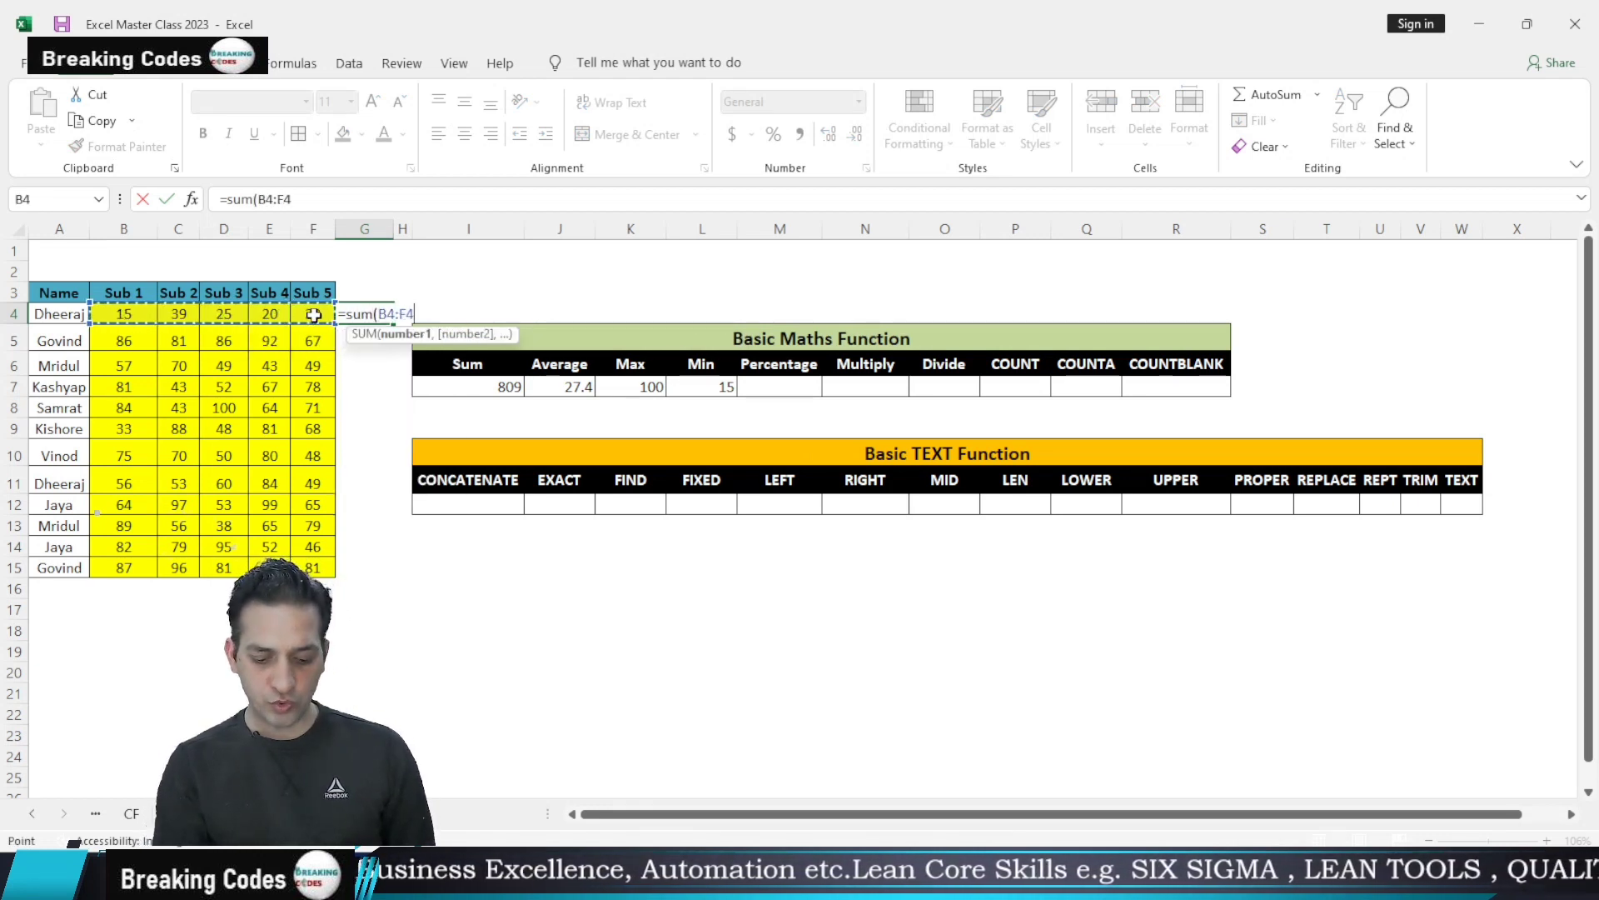
text()/500)
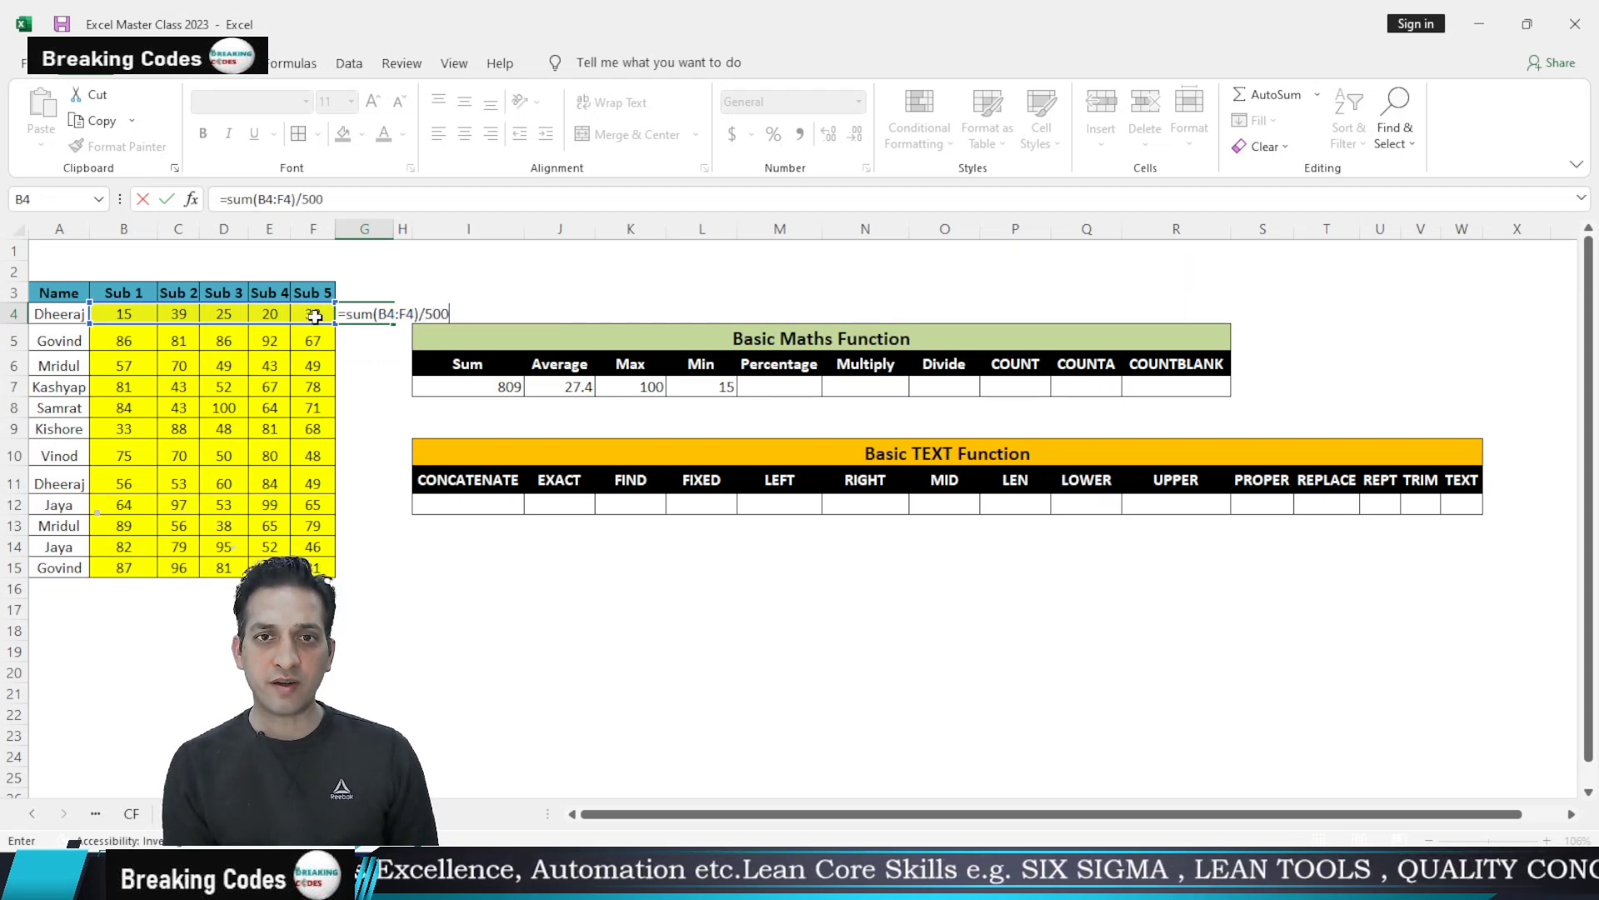
key(Return)
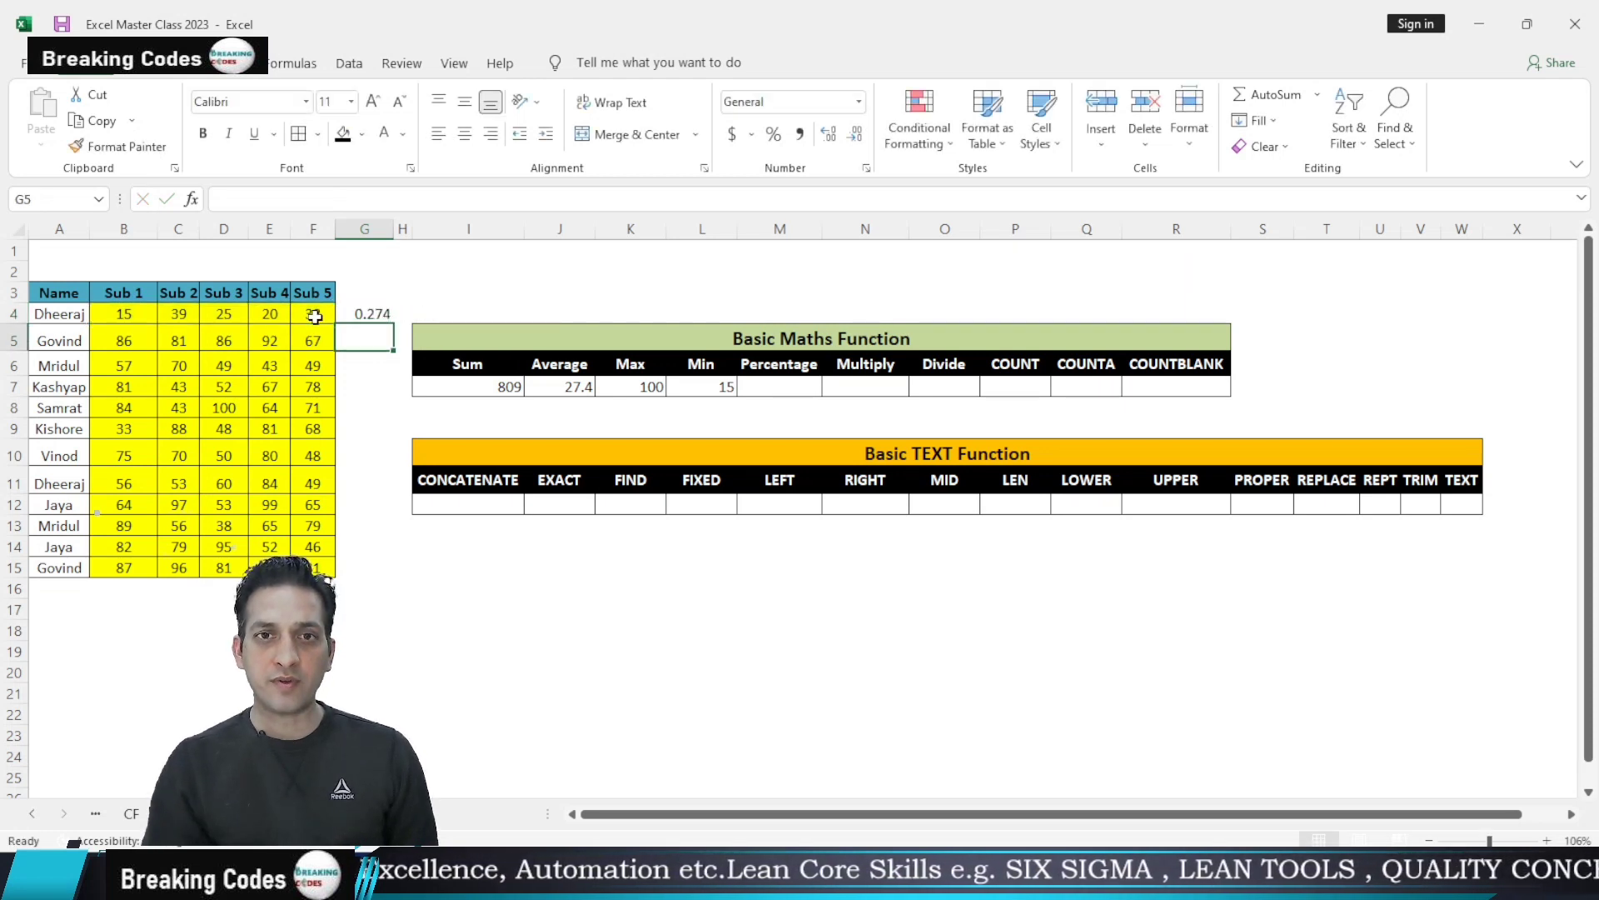
Format cell G4 as a percentage, and try filling its formula down to G15 before undoing the fill
click(381, 316)
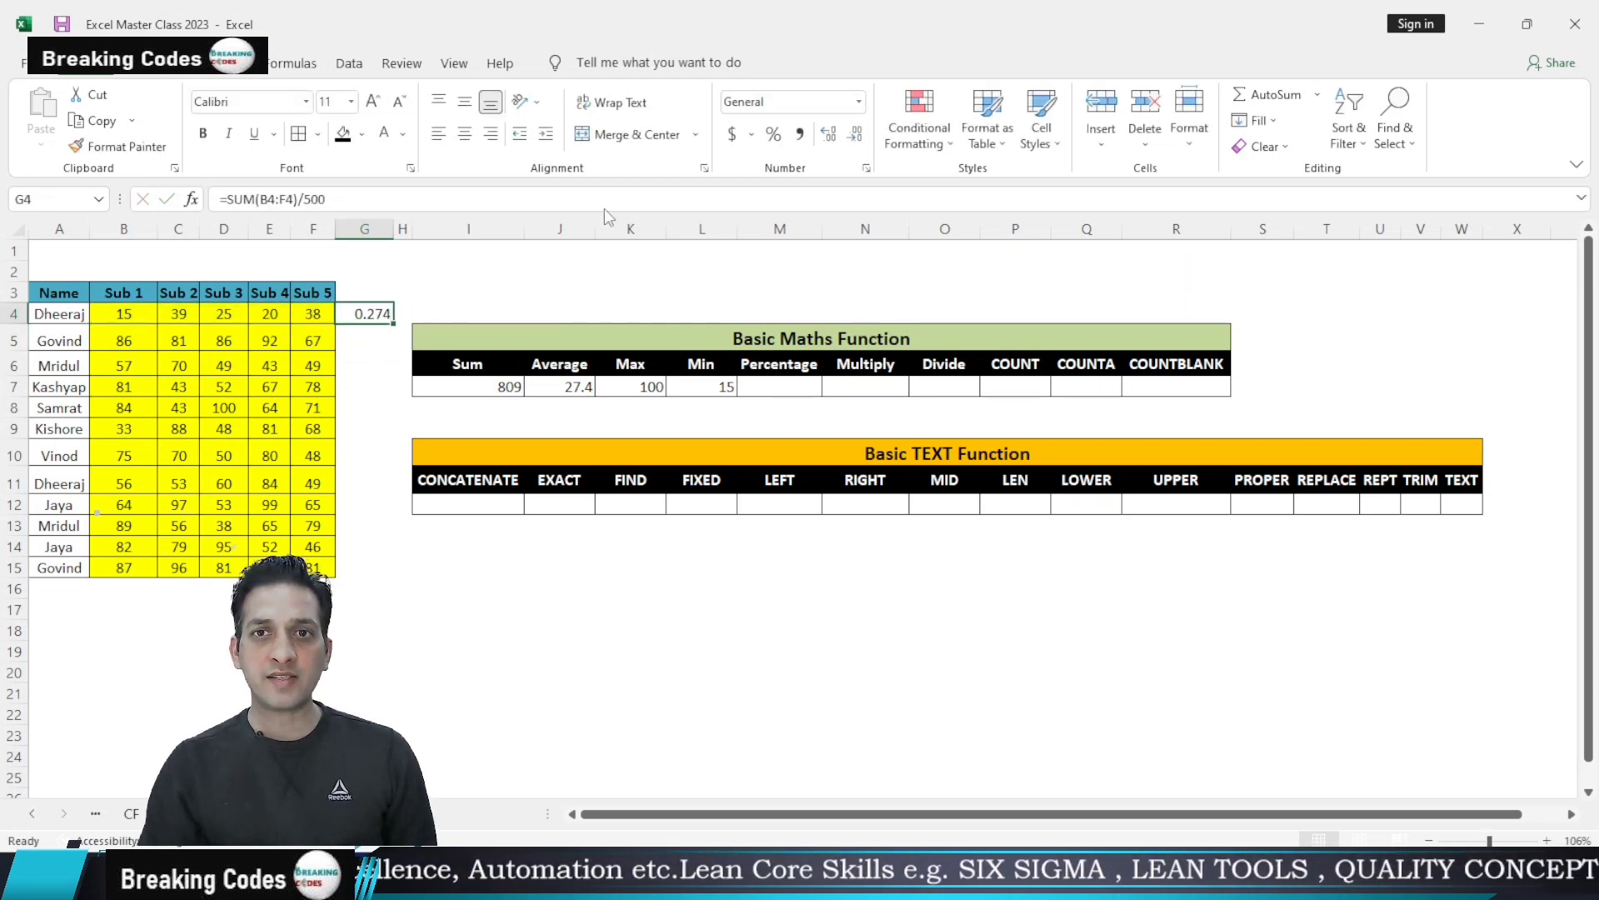
click(774, 136)
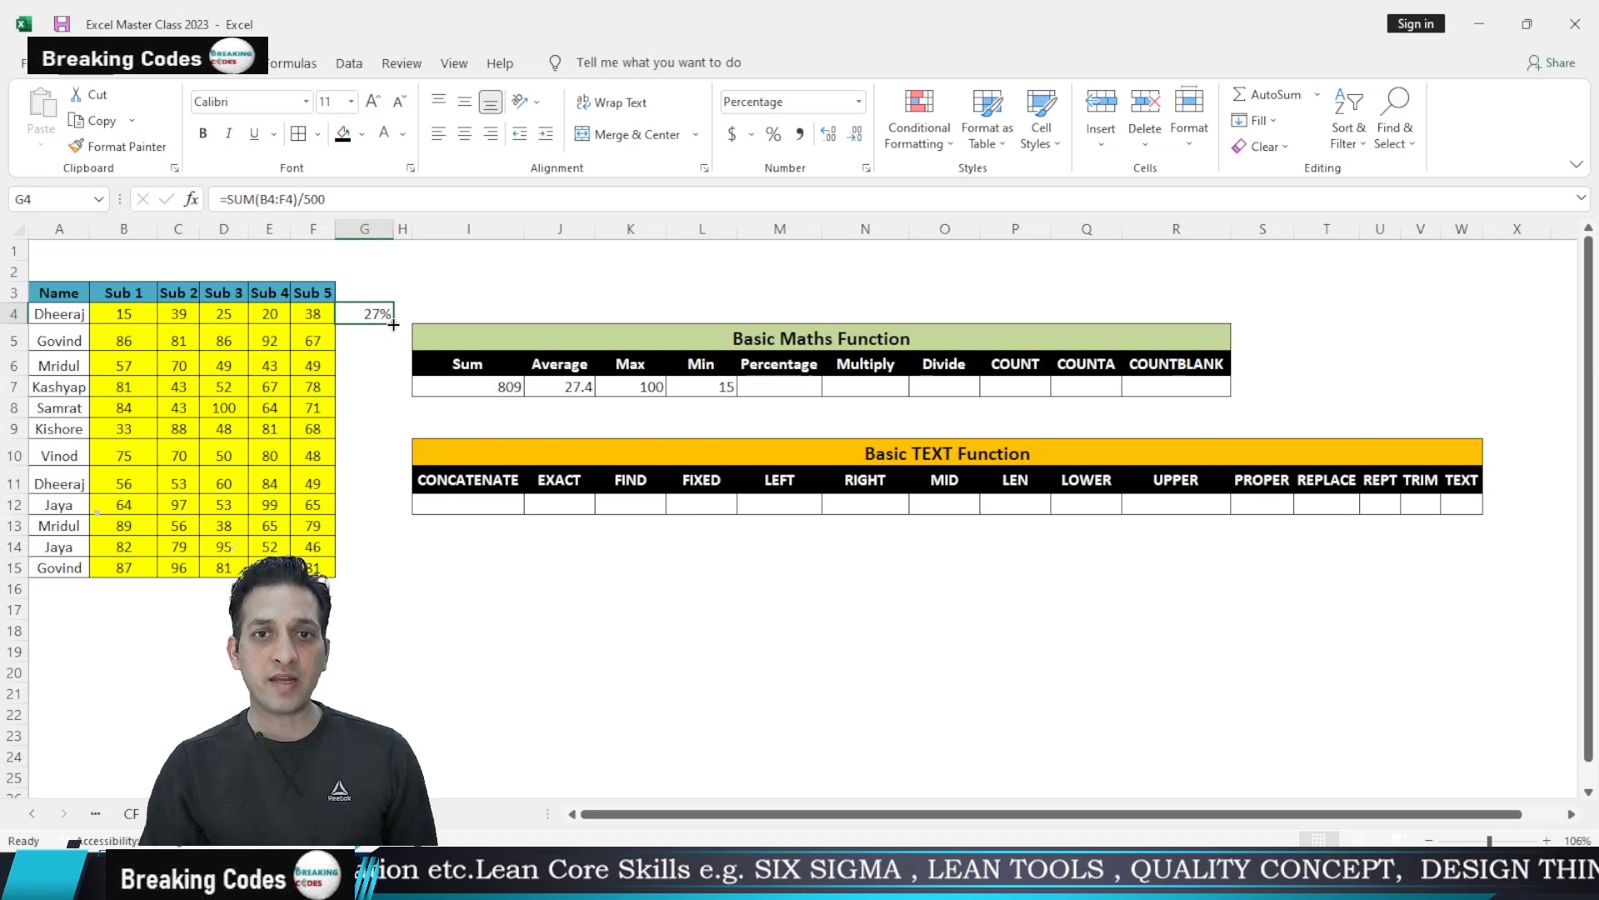
drag(394, 324, 418, 575)
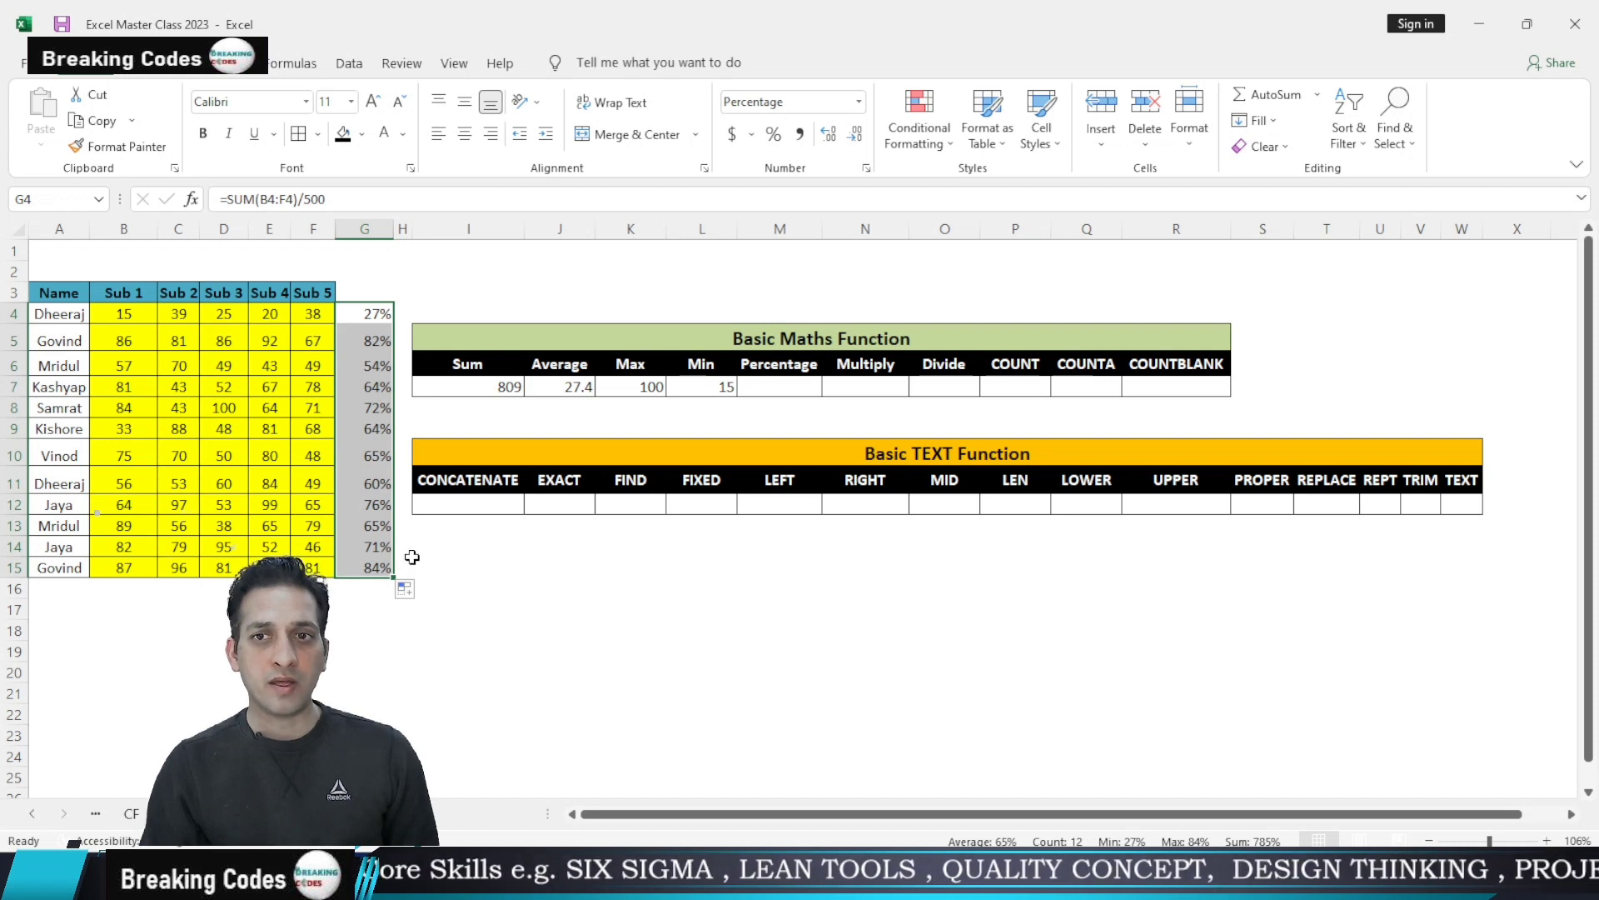
key(ctrl+z)
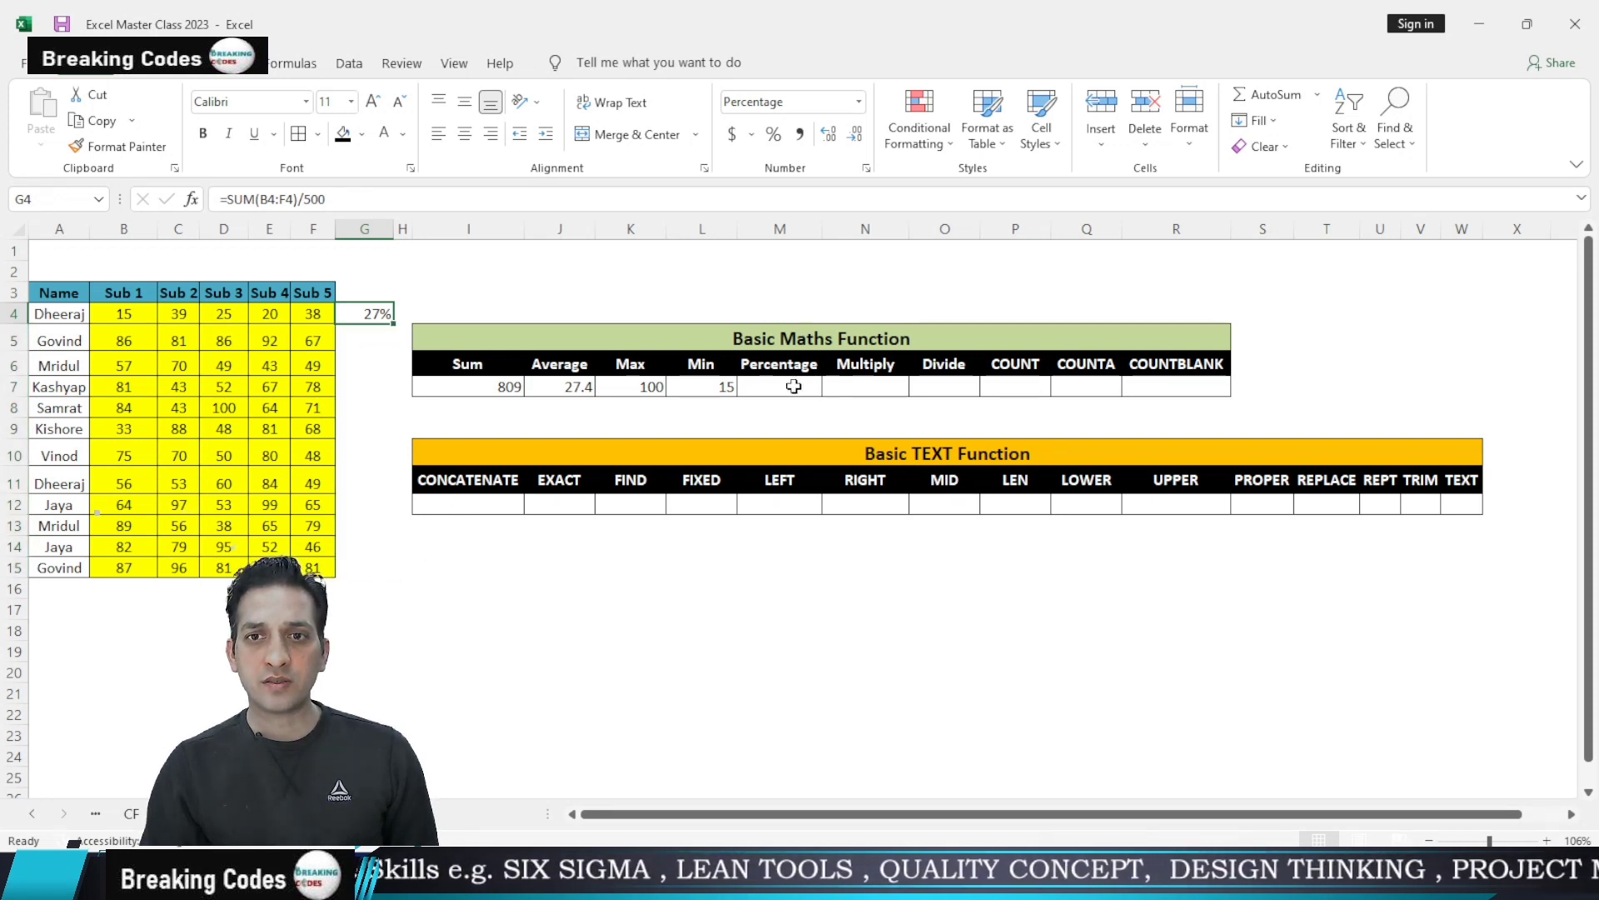
click(794, 386)
text(=)
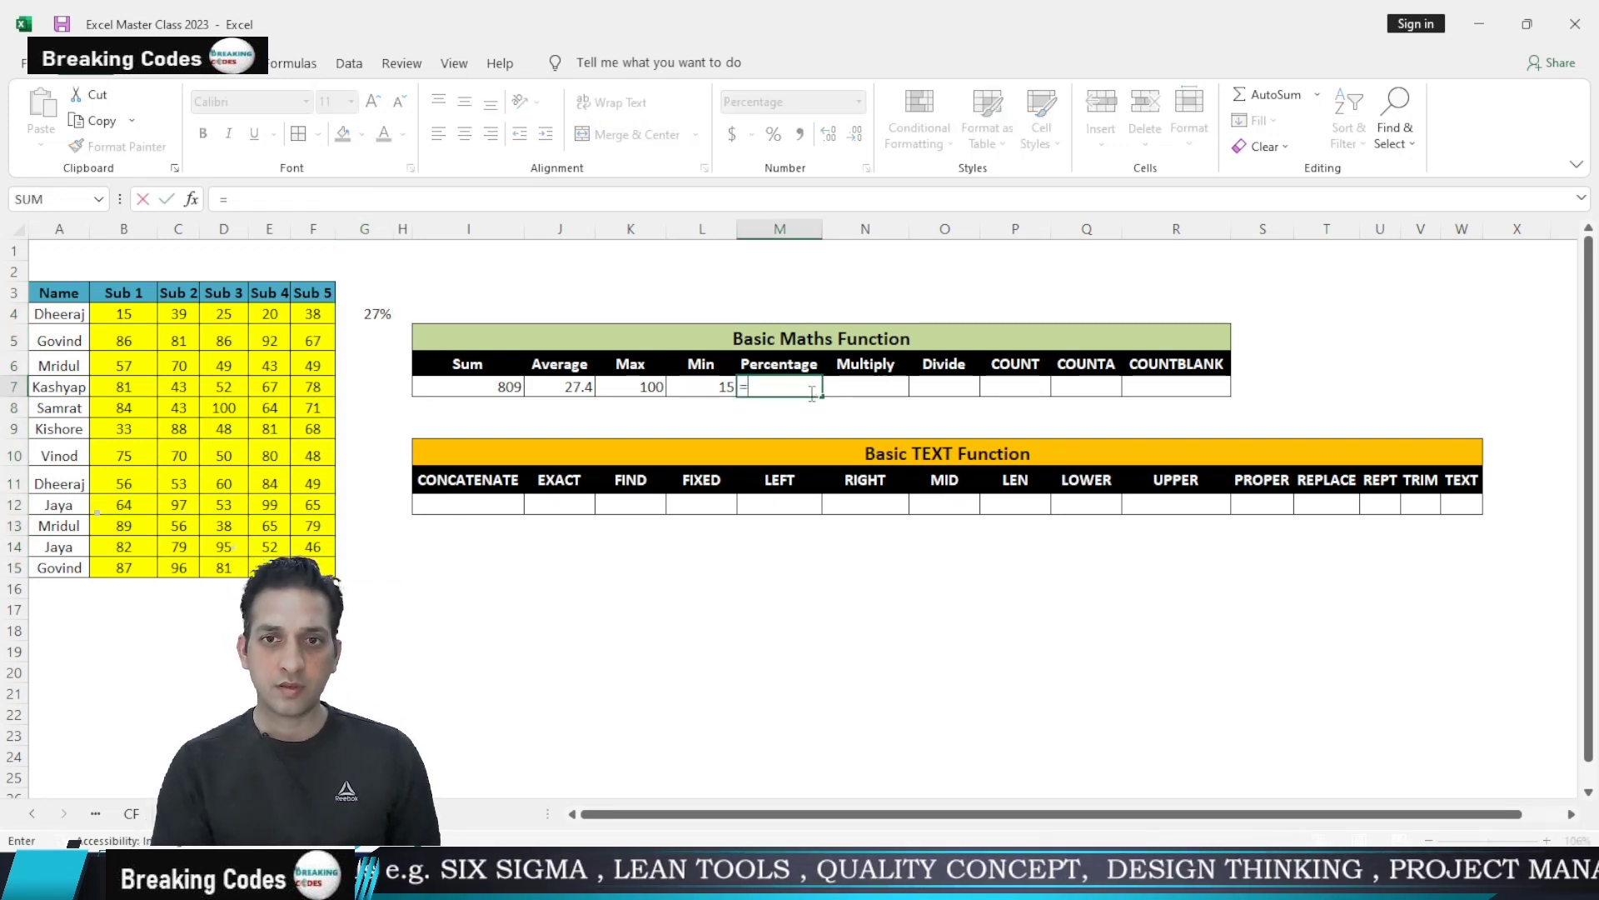
text(()
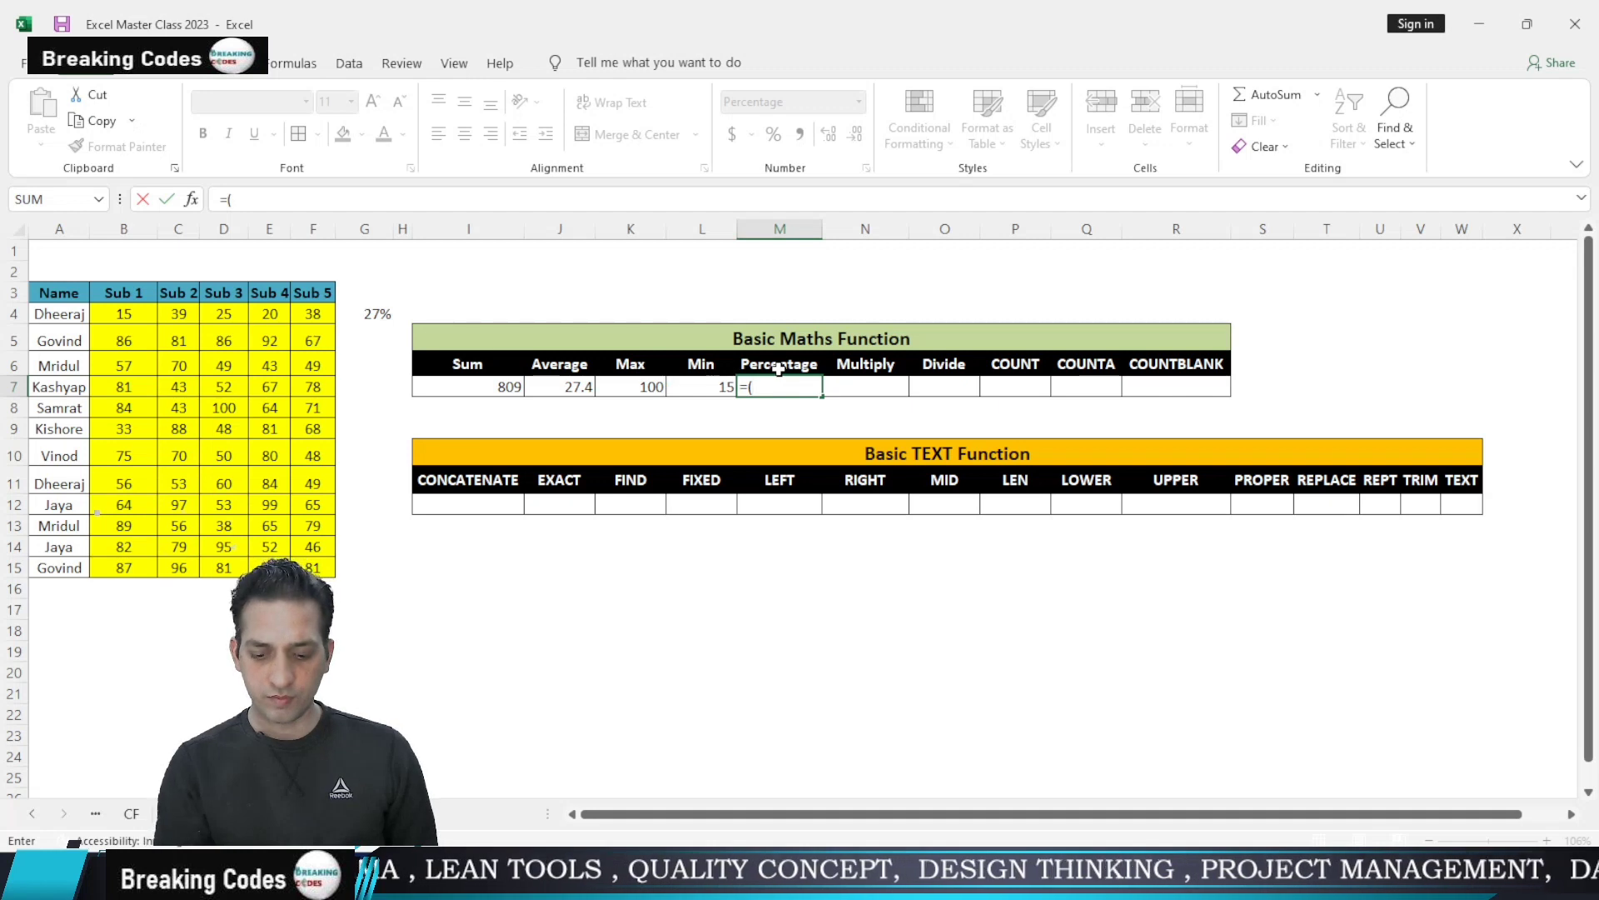
key(Escape)
Replace the formula in cell G4 with =SUM(B4:F4) to total the first student's marks
click(374, 315)
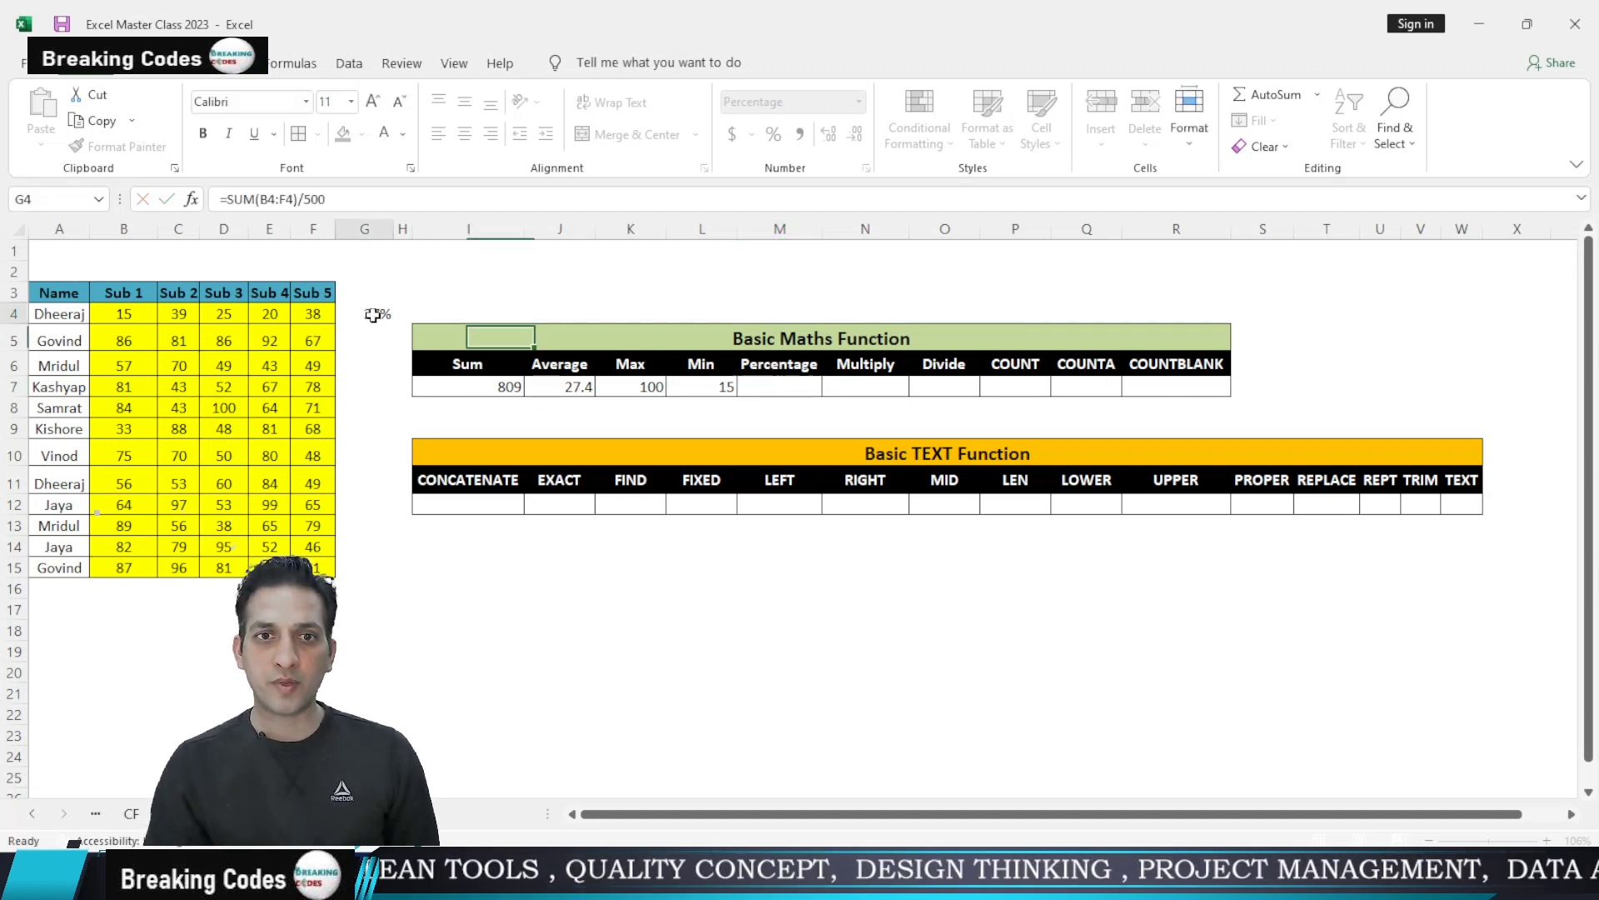
key(Delete)
text(=sum()
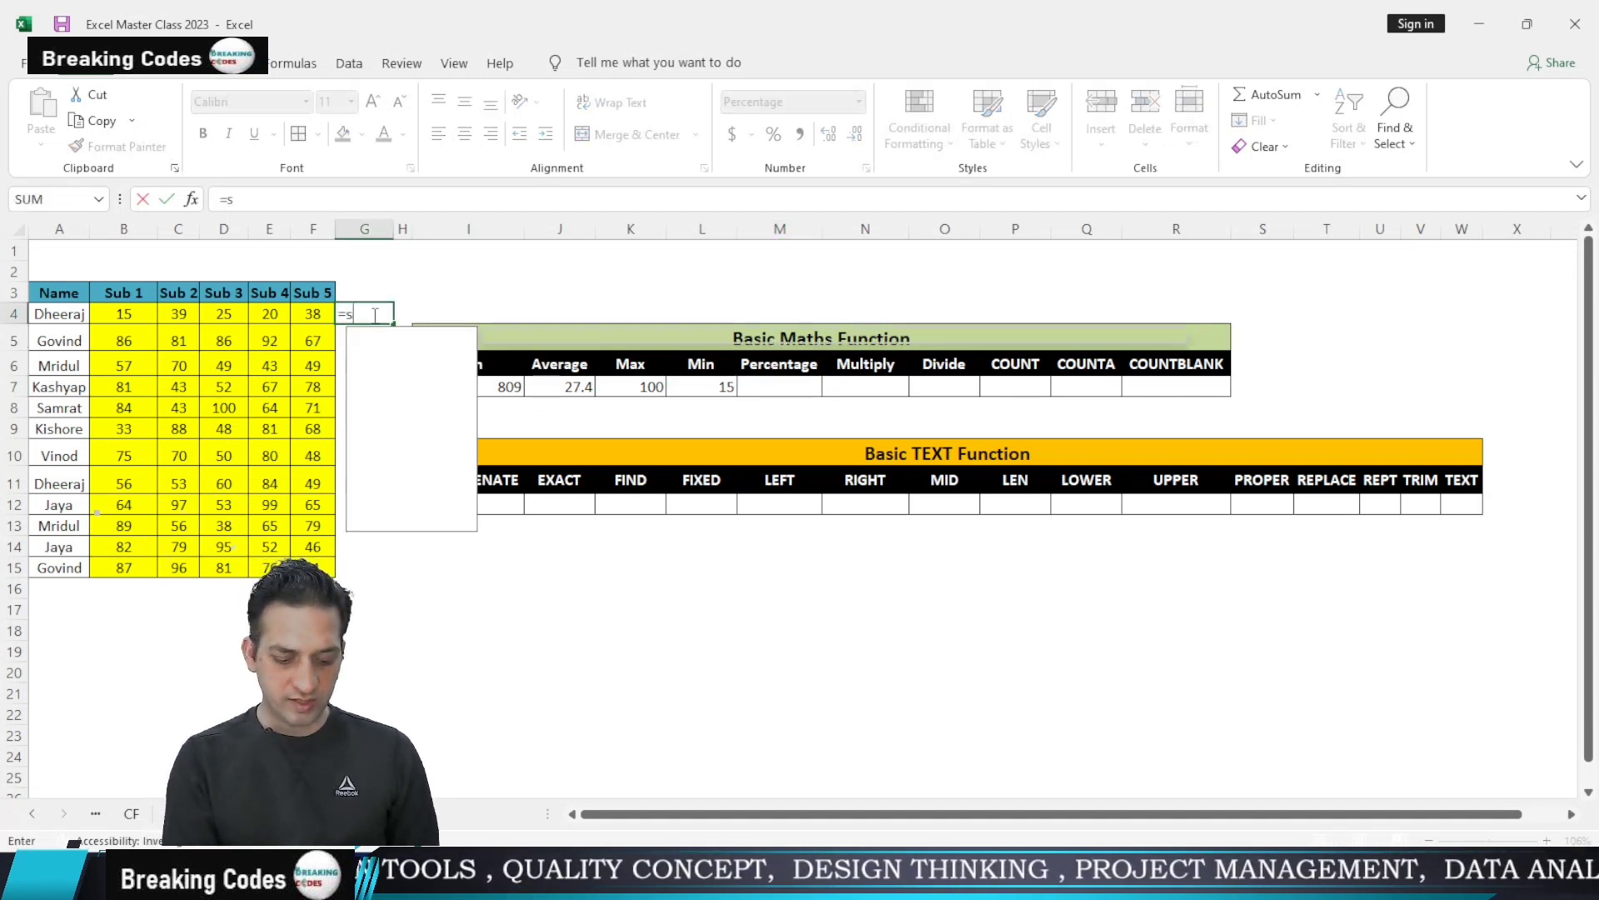
key(Left)
key(Left)
key(Left)
key(Left)
key(Left)
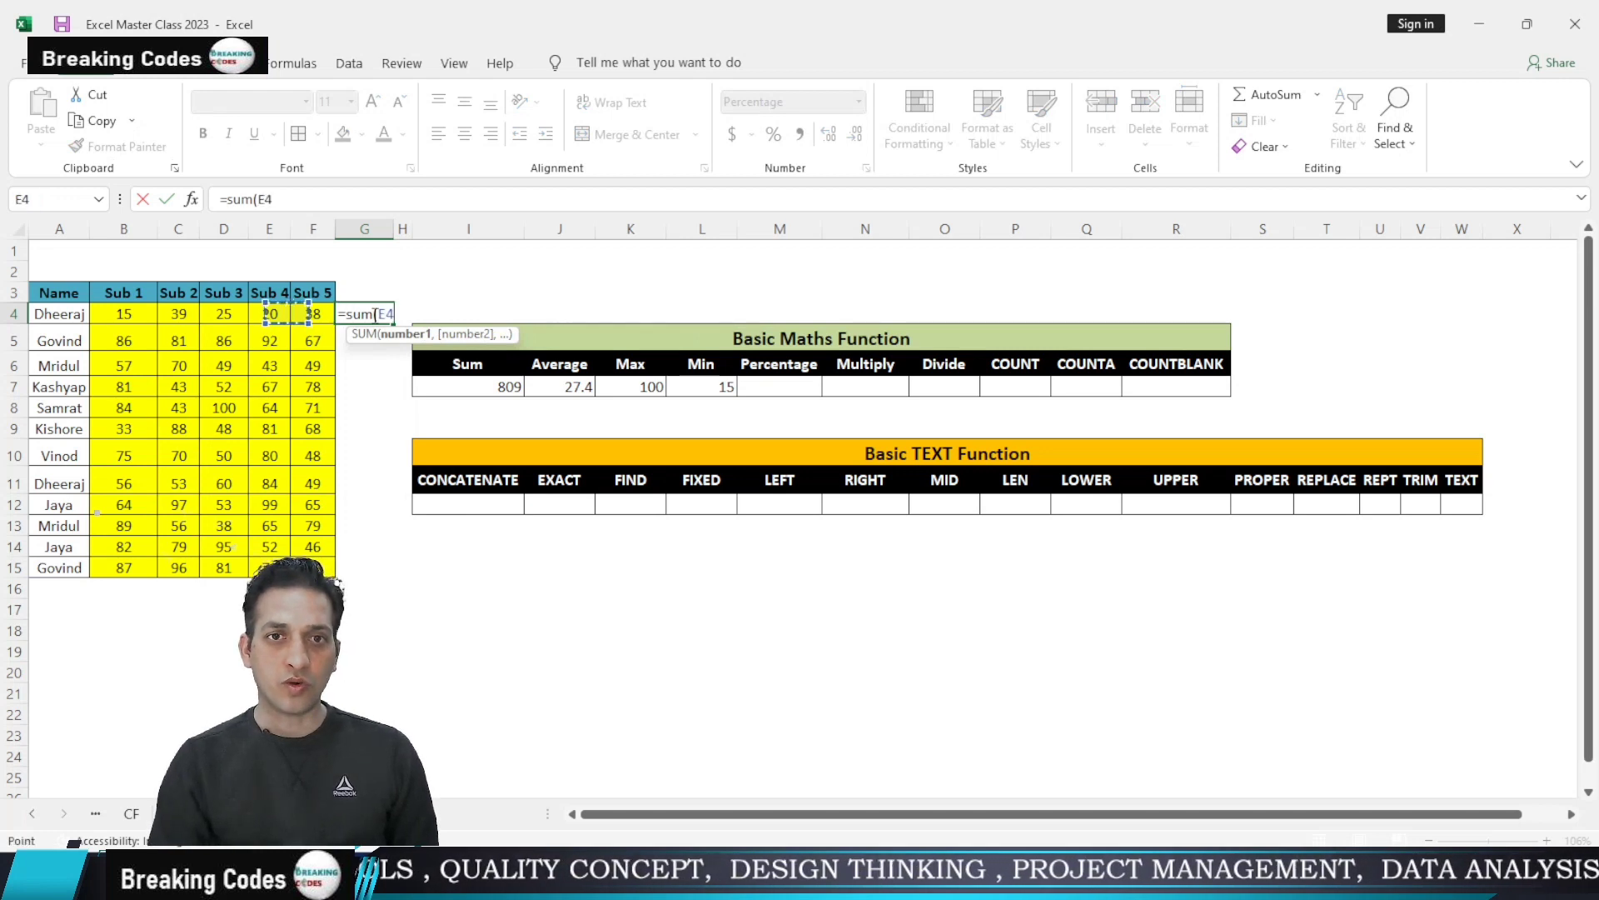
key(shift+Right)
key(shift+Right)
key(shift+Right)
key(shift+Right)
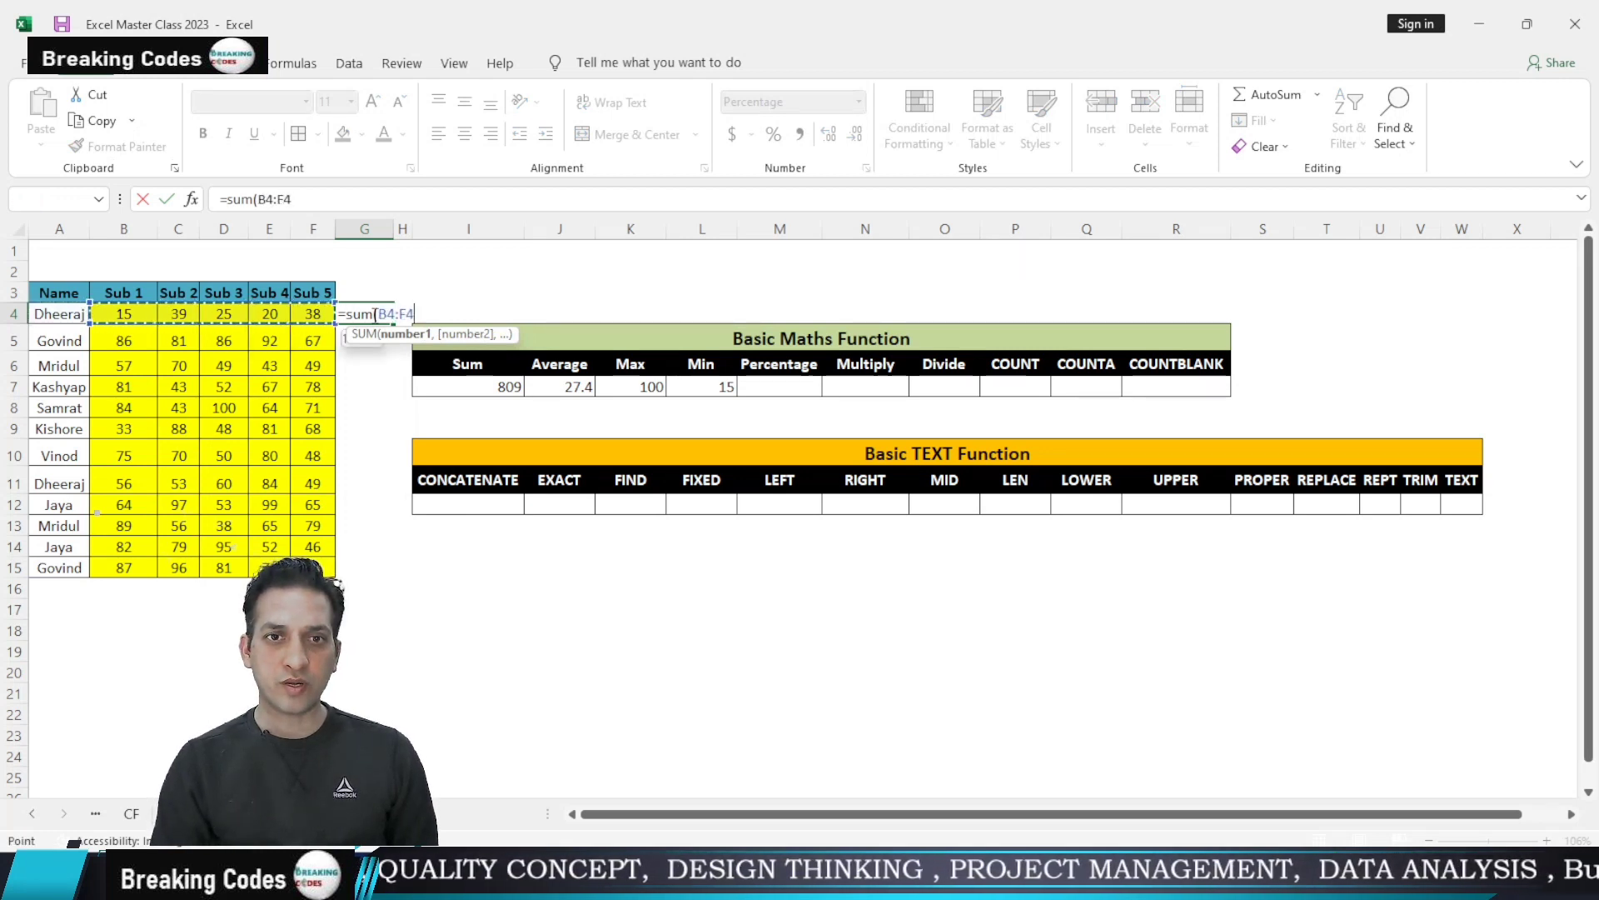
key(Return)
Set cell G4 to the General number format and fill its total formula down to G15
click(372, 314)
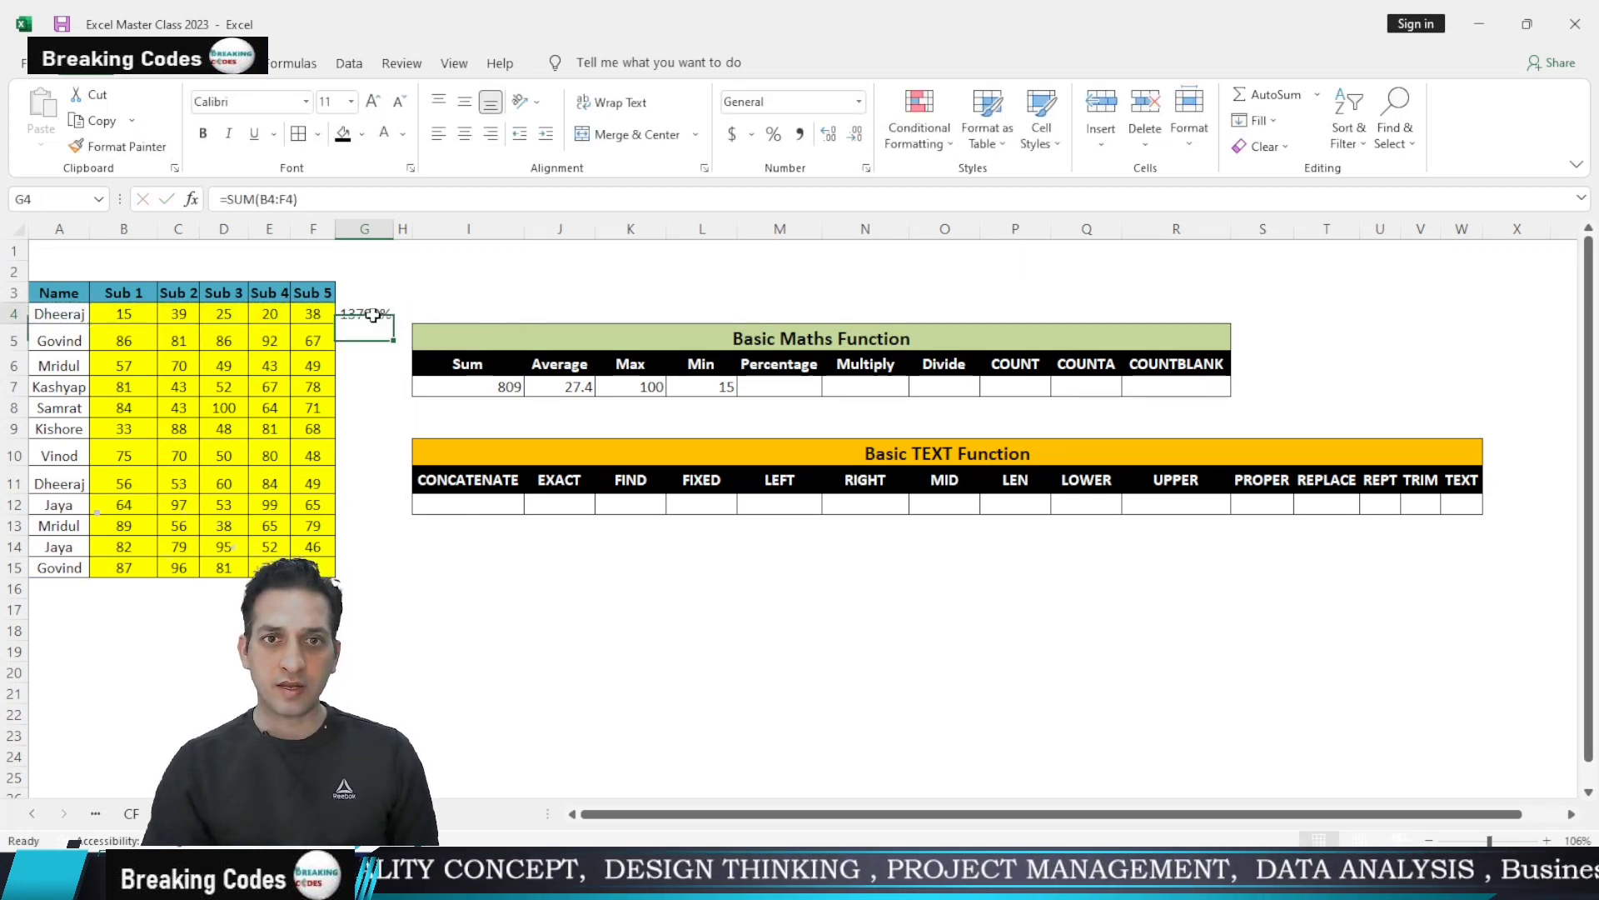
click(865, 106)
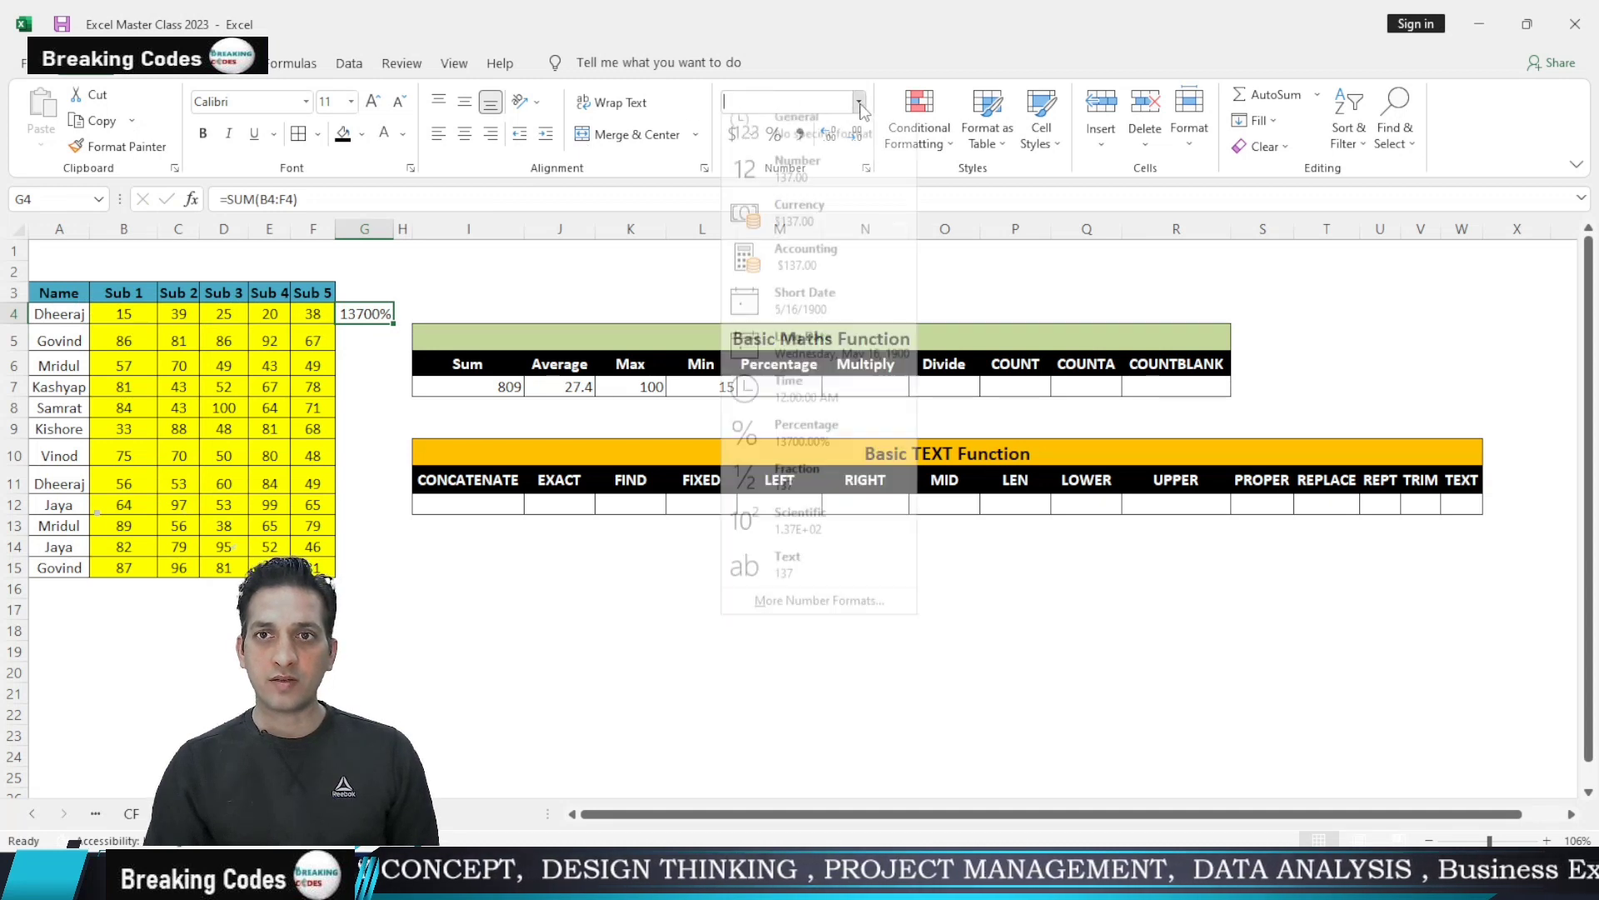
click(775, 133)
double_click(395, 323)
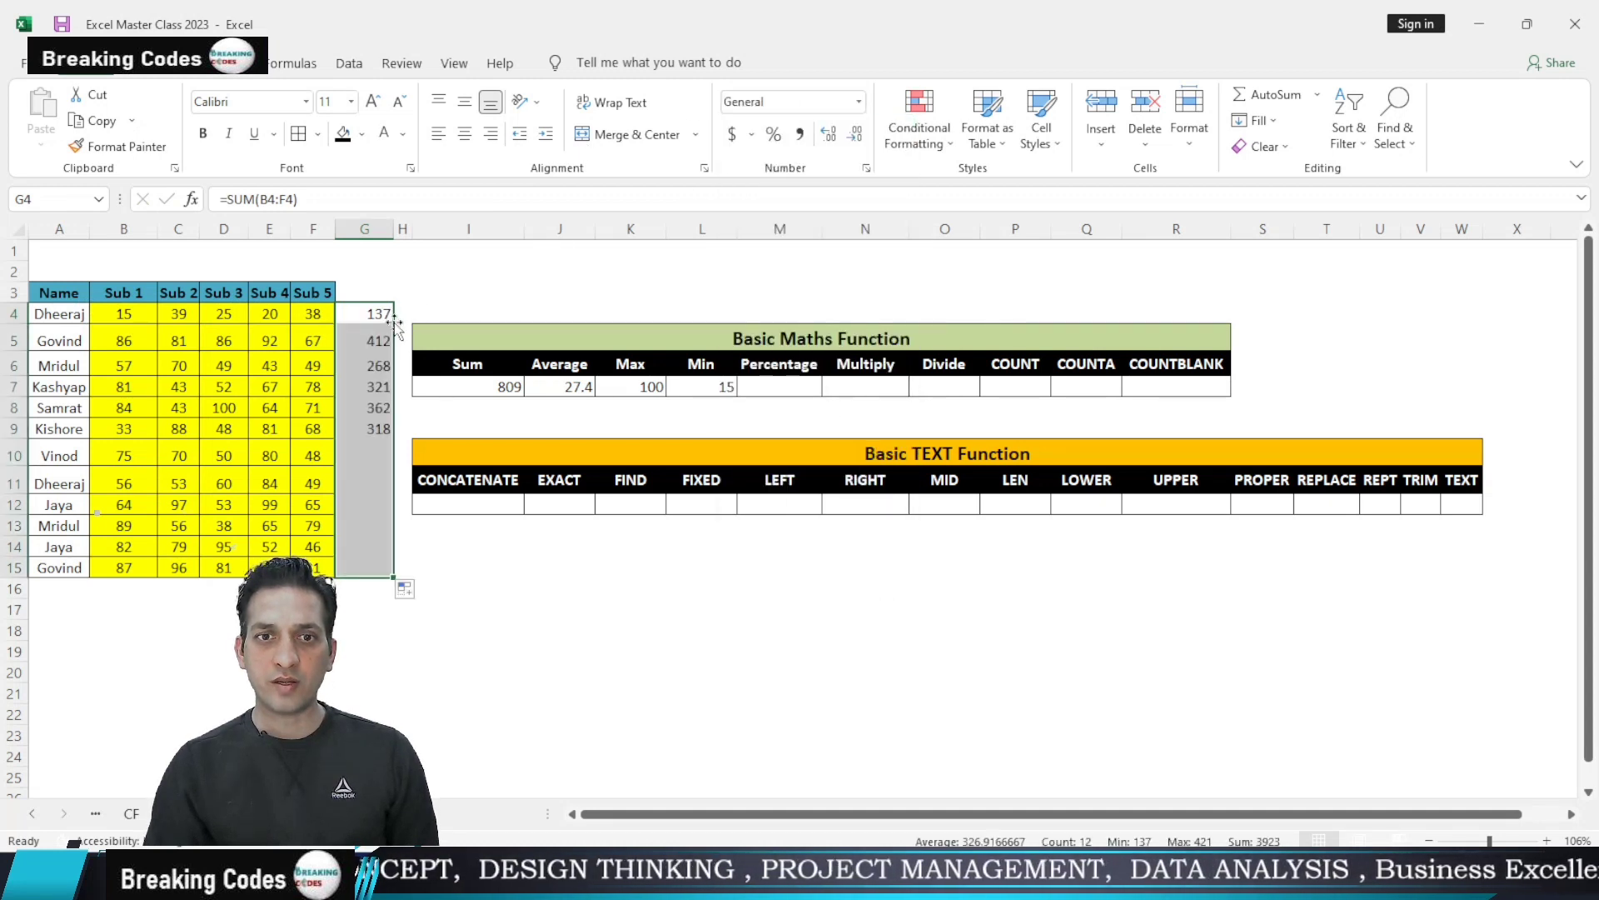
Calculate the first student's percentage in cell M7 with the formula =G4/500
click(799, 390)
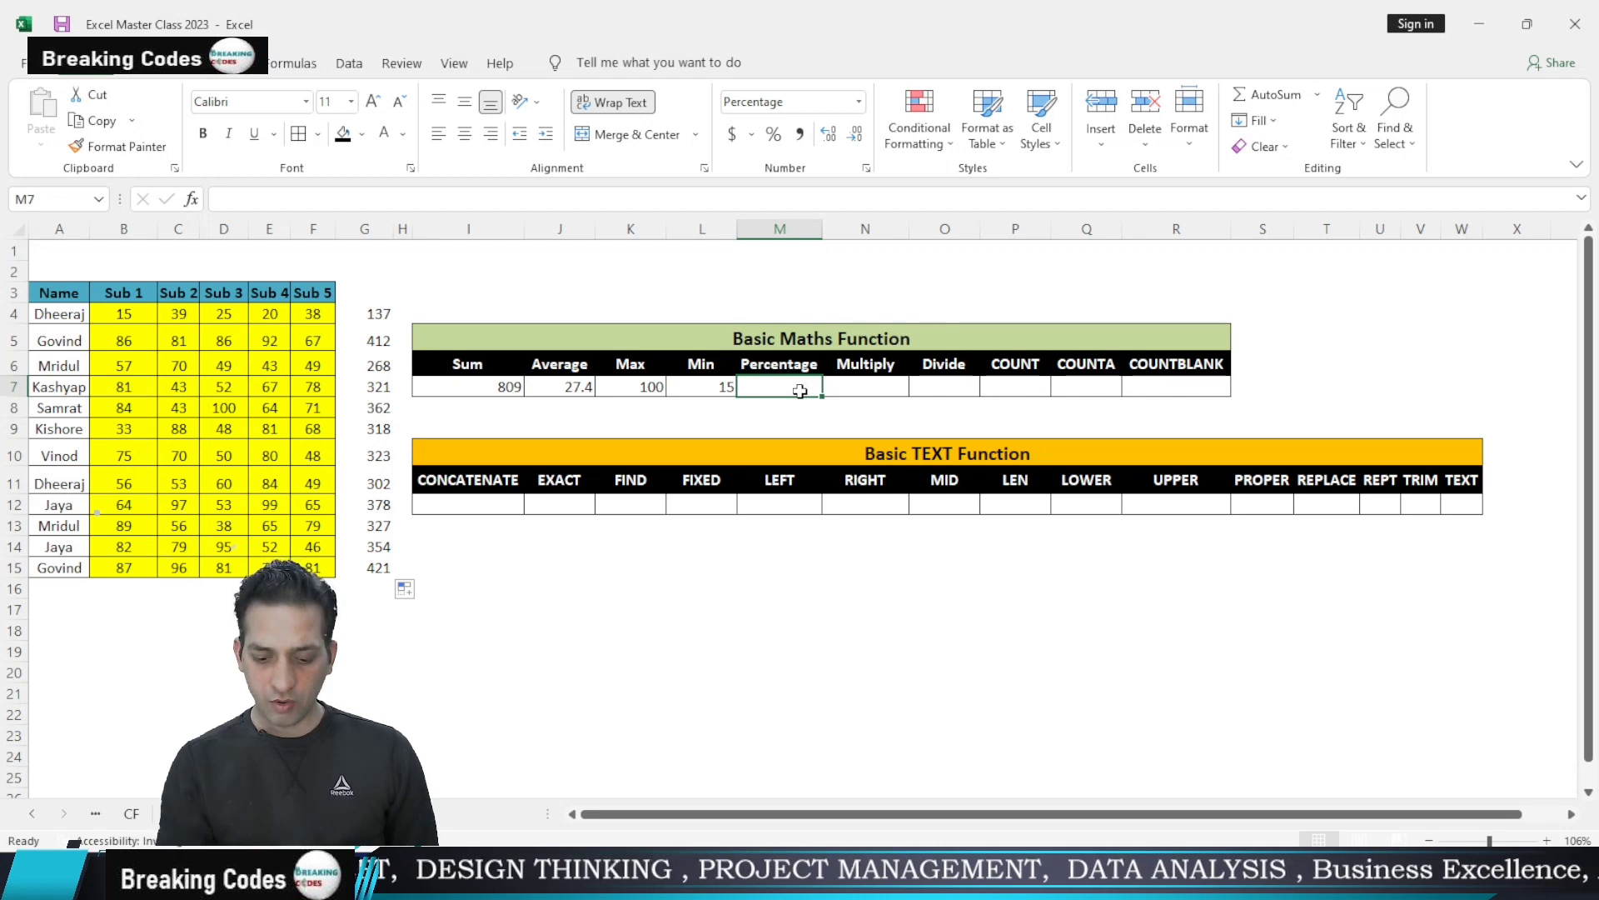
text(=)
click(382, 315)
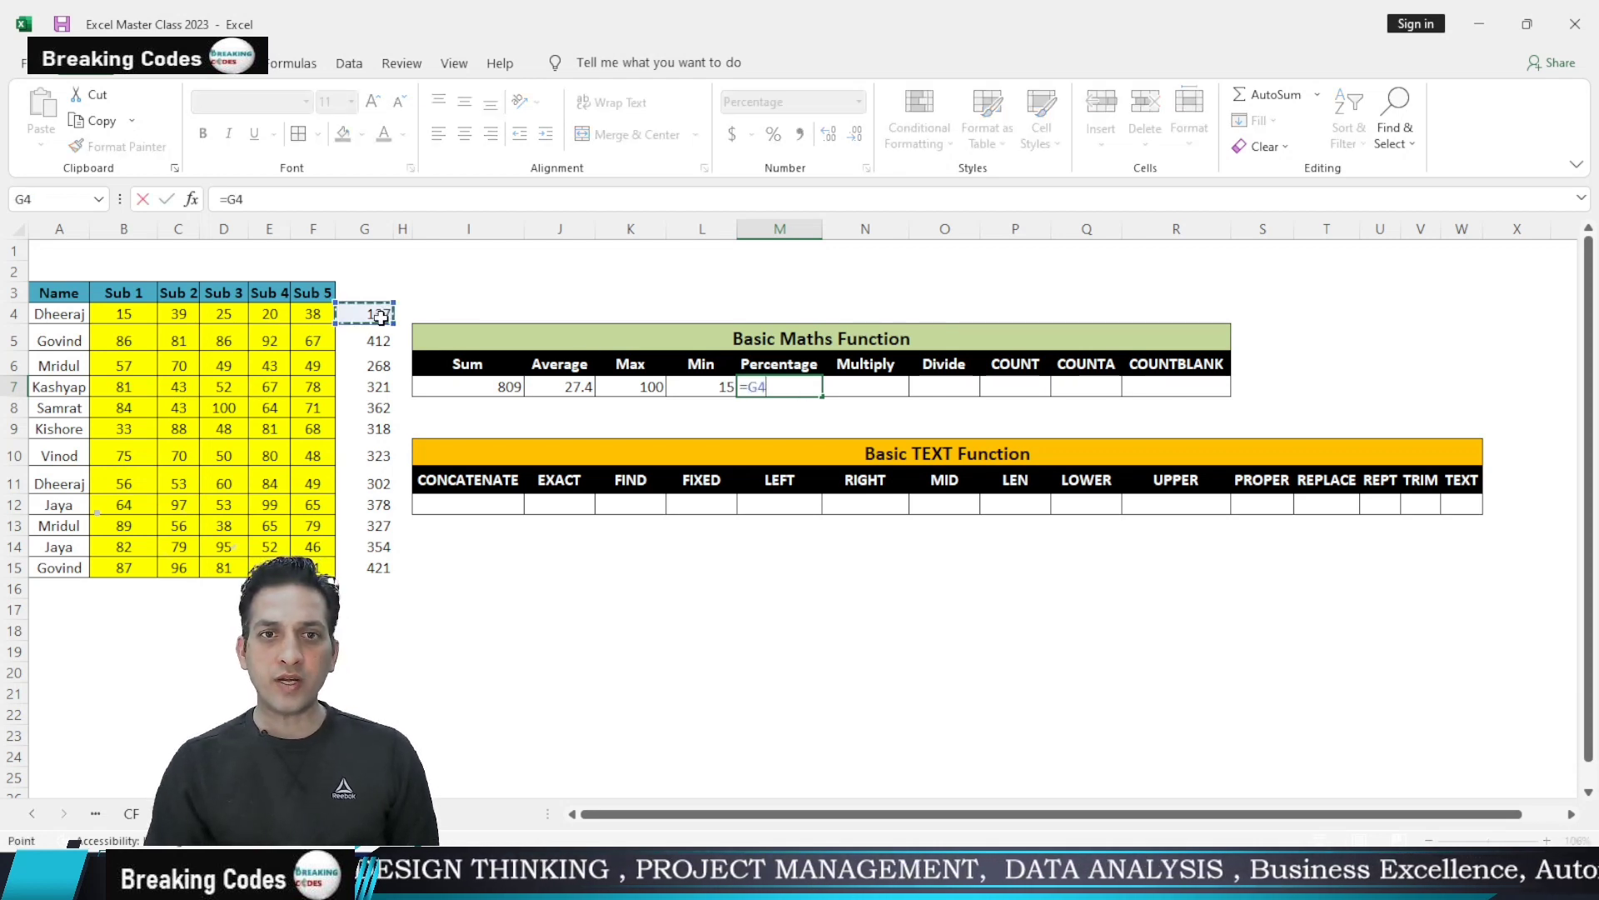
text(/500)
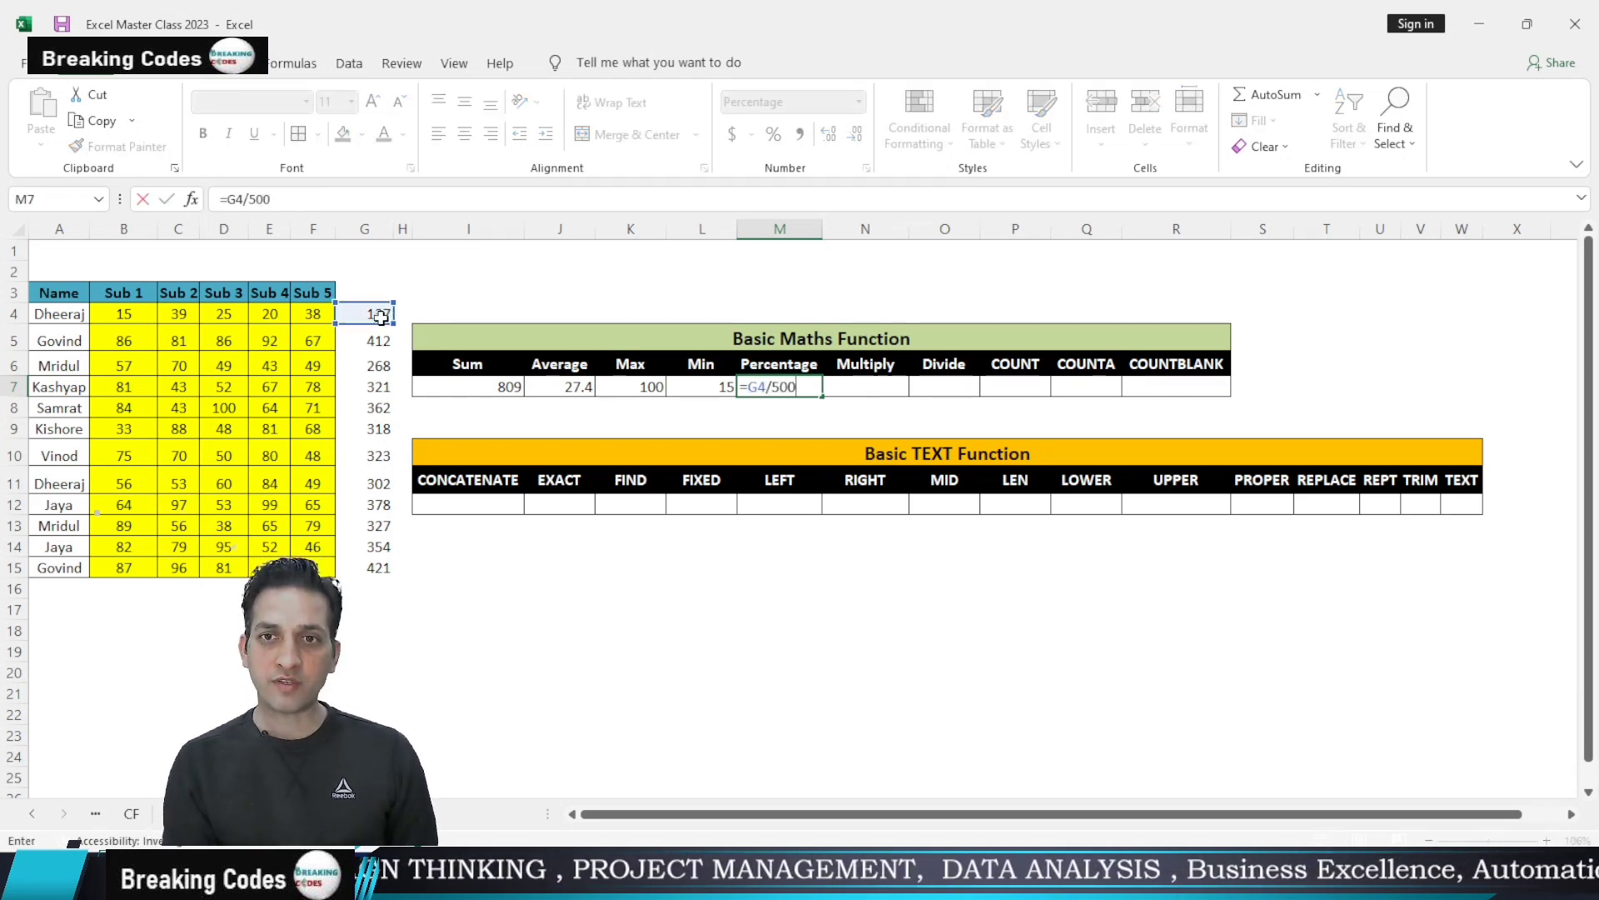
key(Return)
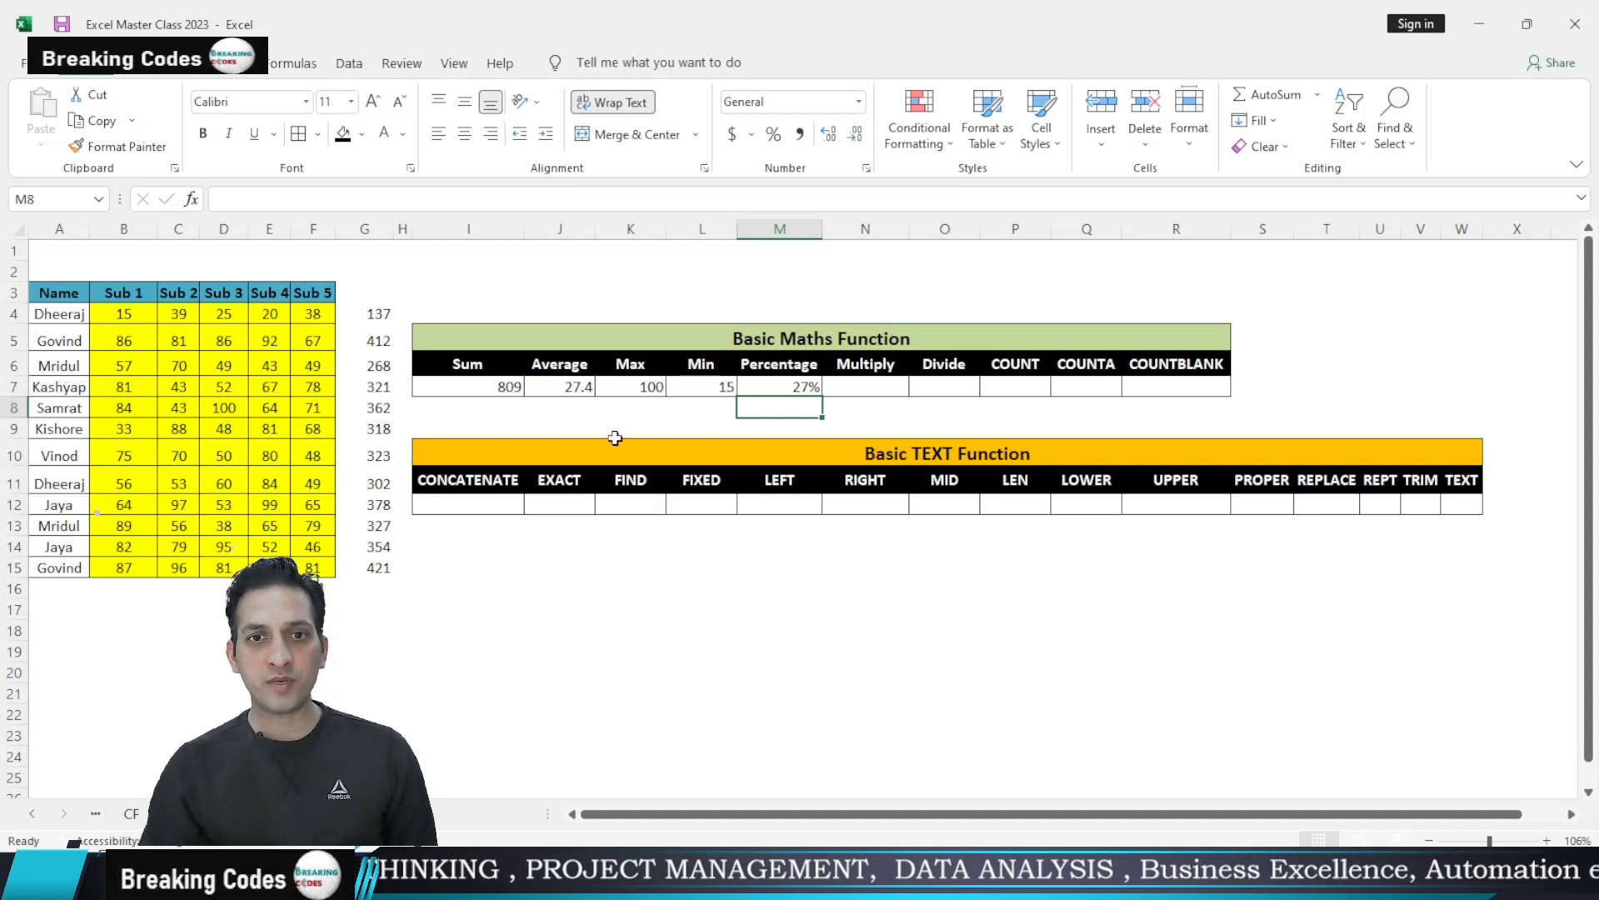
Show the percentage in cell M7 with two decimal places
click(770, 386)
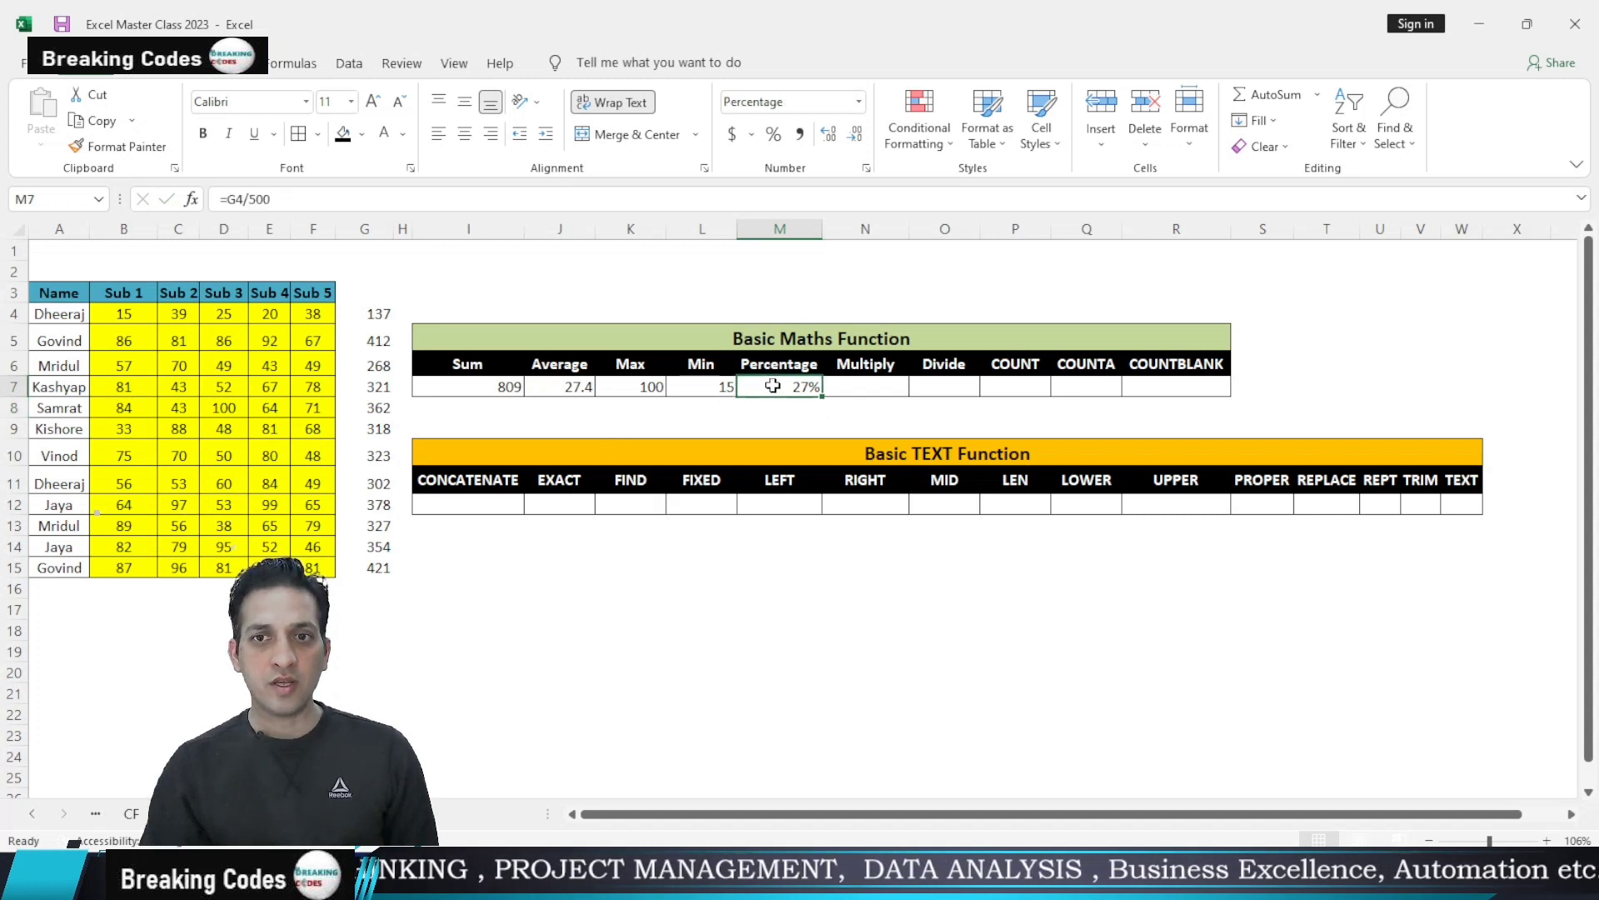
click(834, 143)
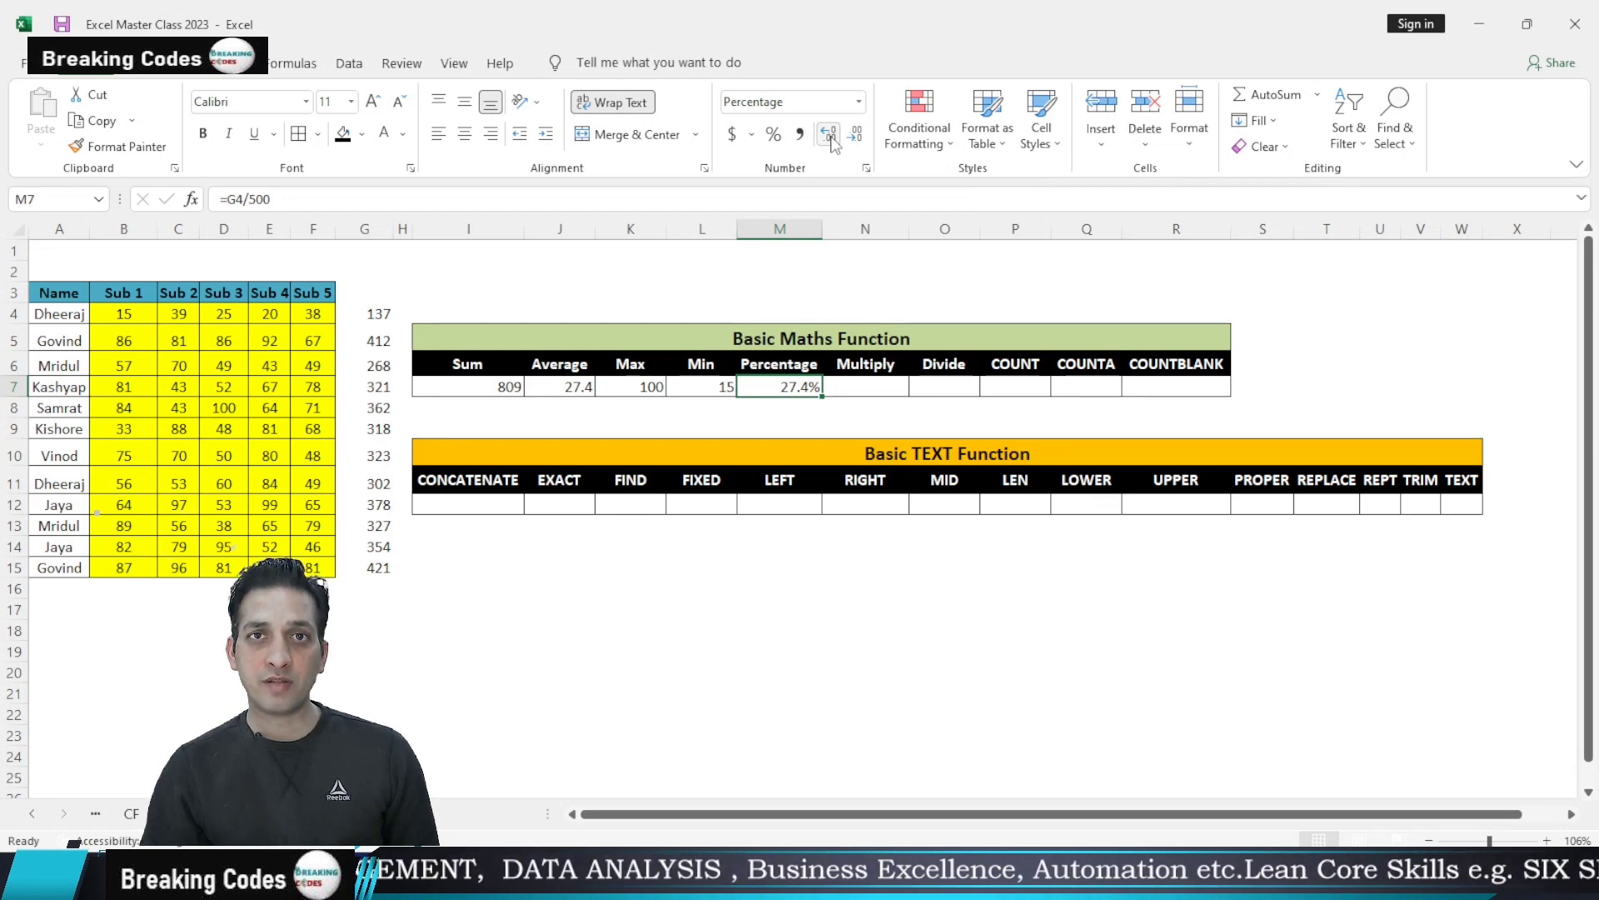
click(835, 143)
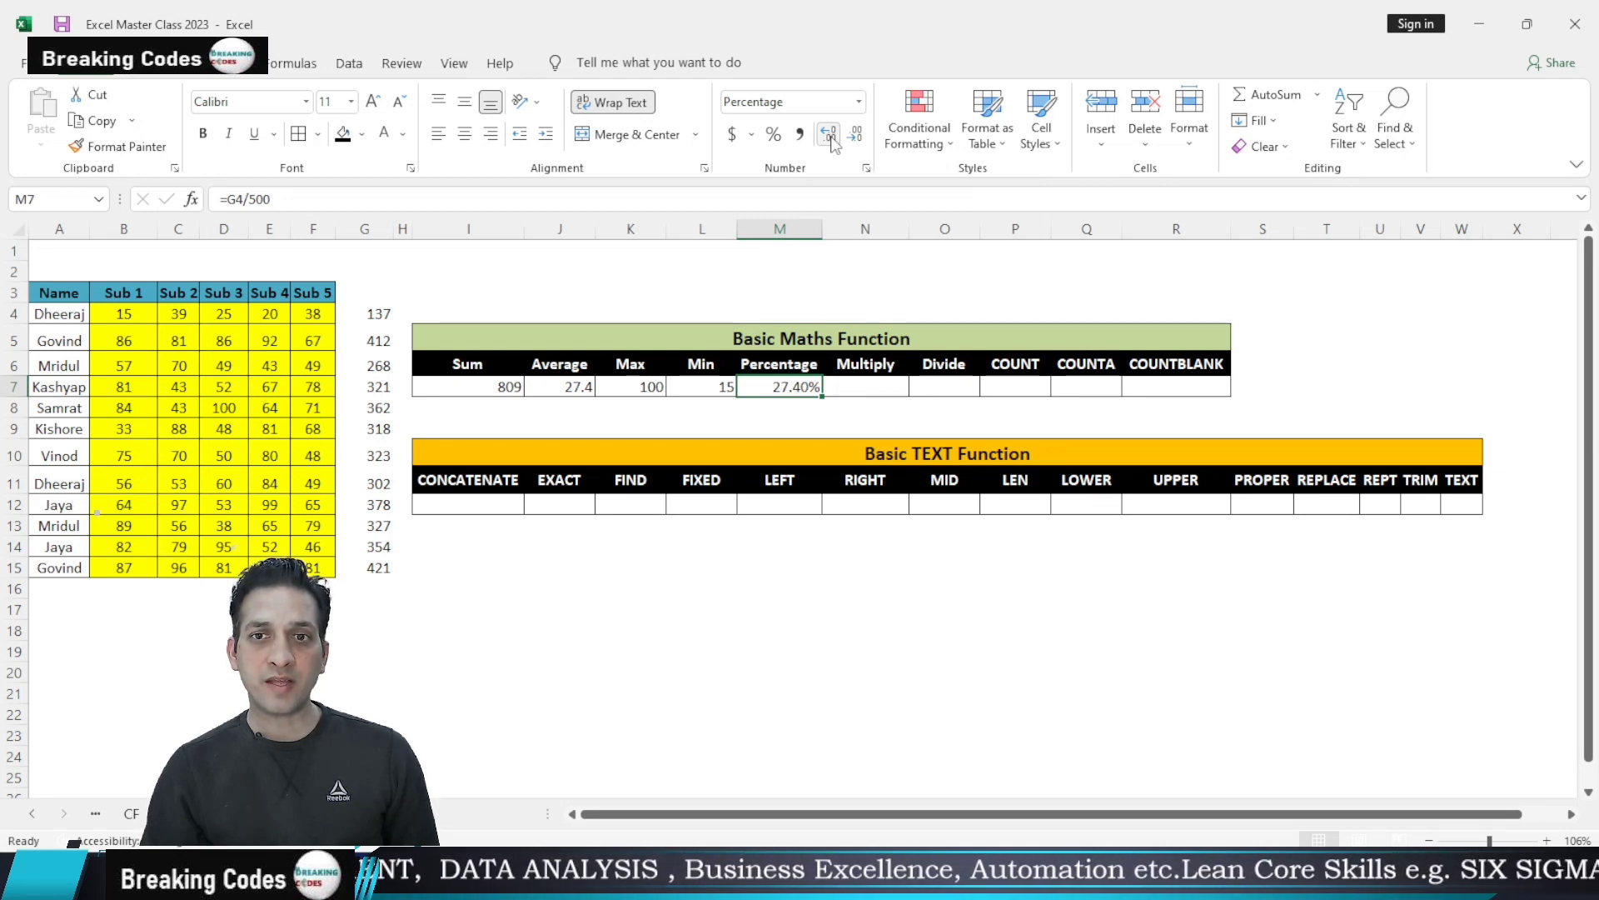
Try multiplying the first student's Sub 4 and Sub 5 marks in cell N7 with =E4*F4, and clear the cell again
click(870, 387)
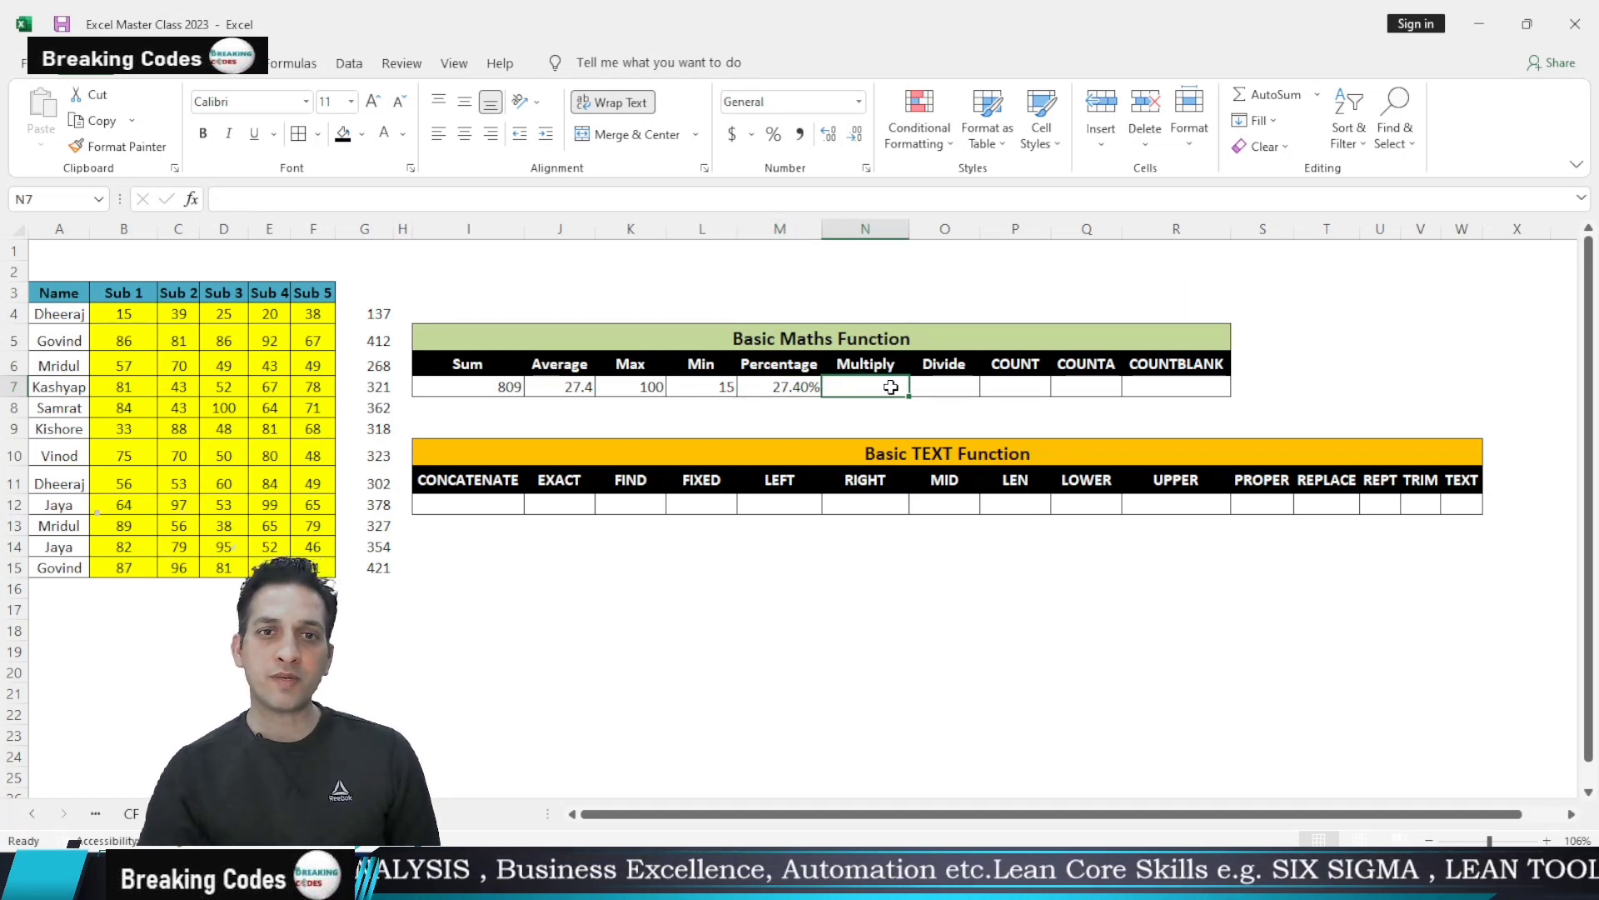
text(=)
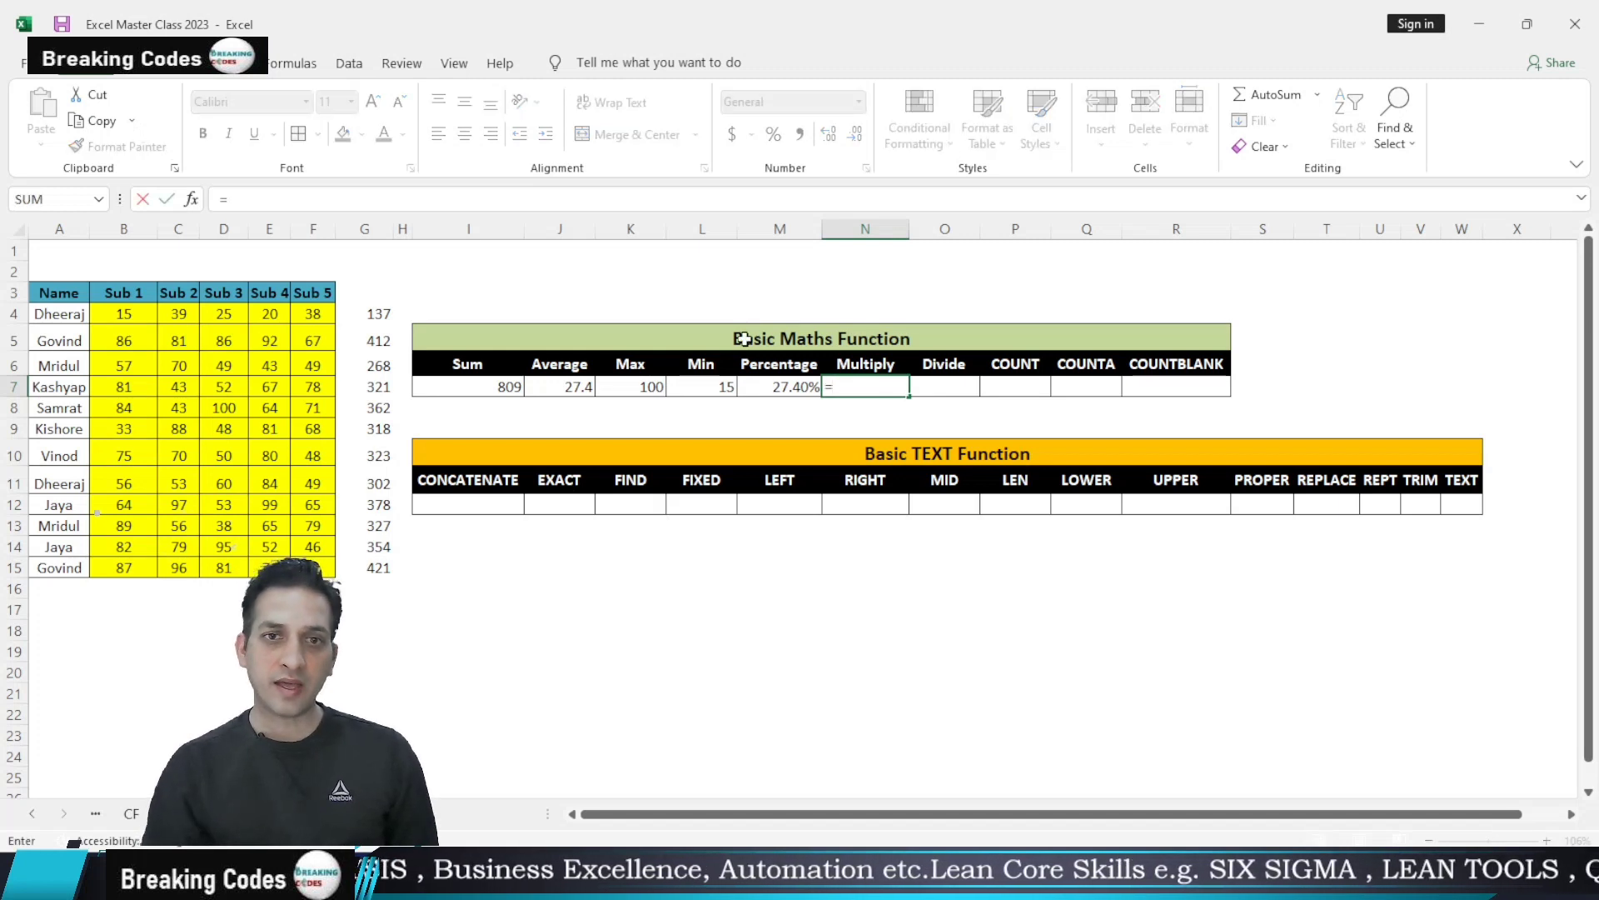
click(280, 314)
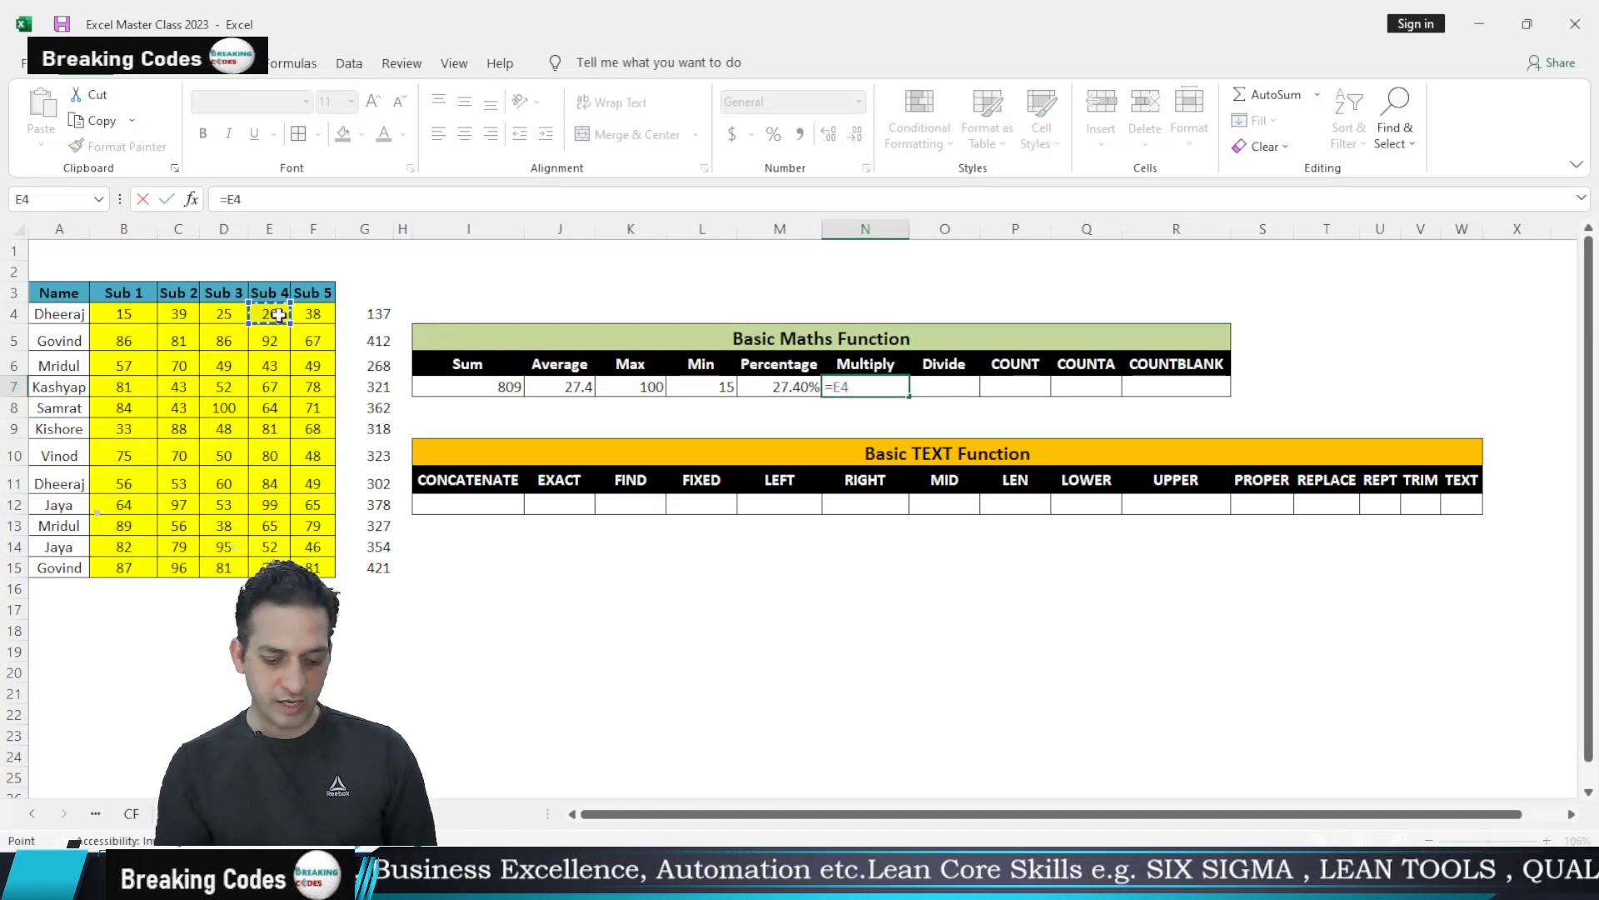
text(*)
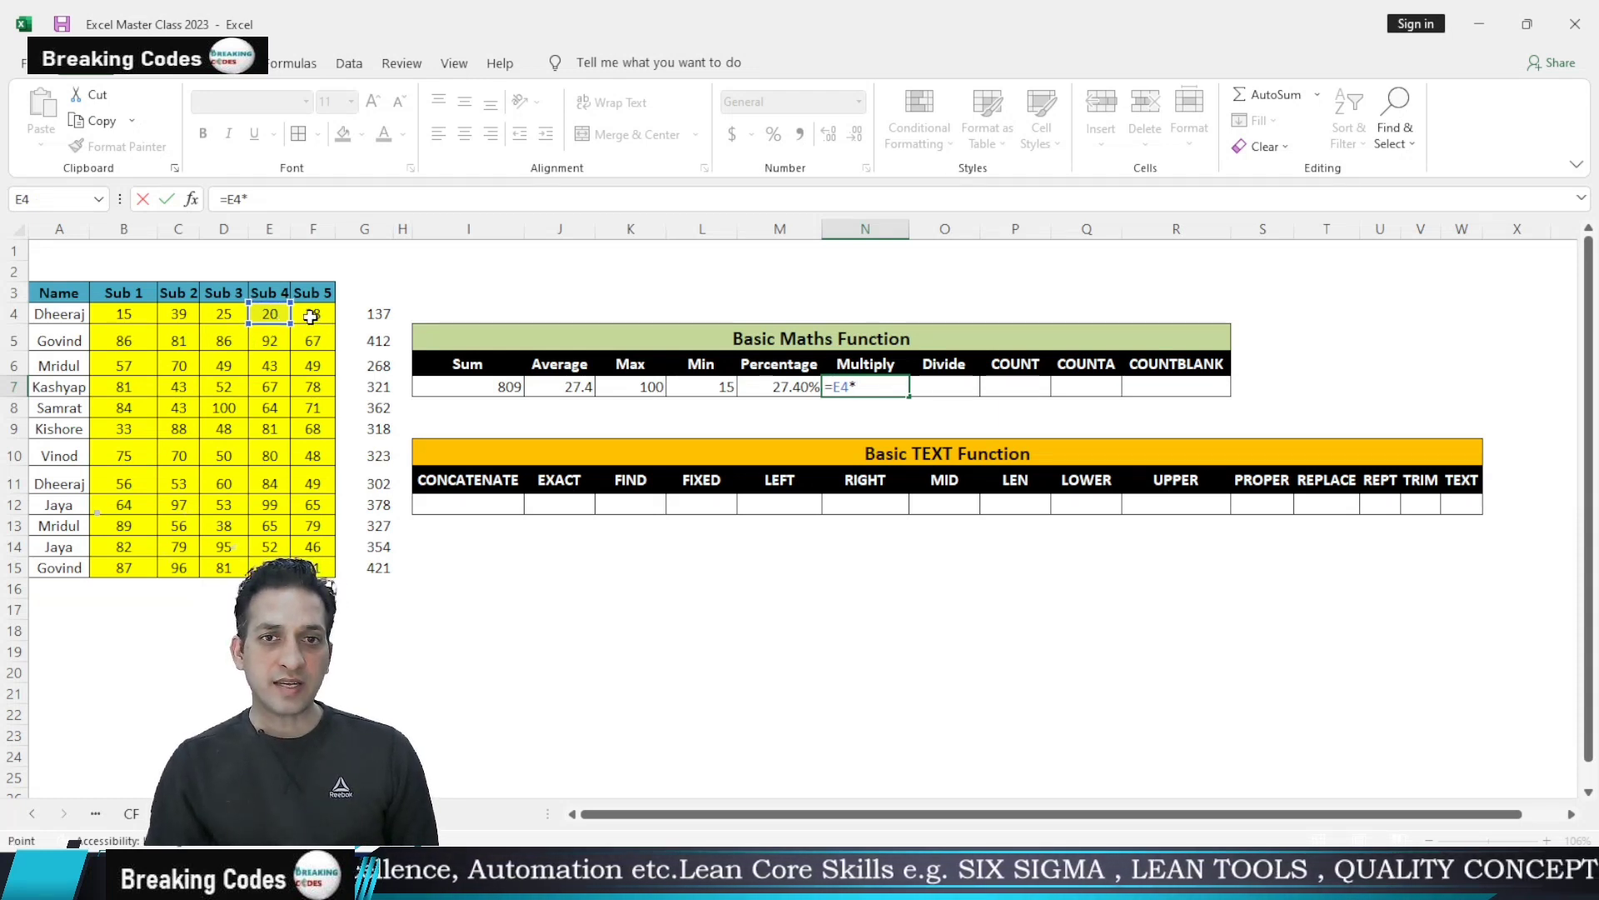
click(311, 317)
key(ctrl+Return)
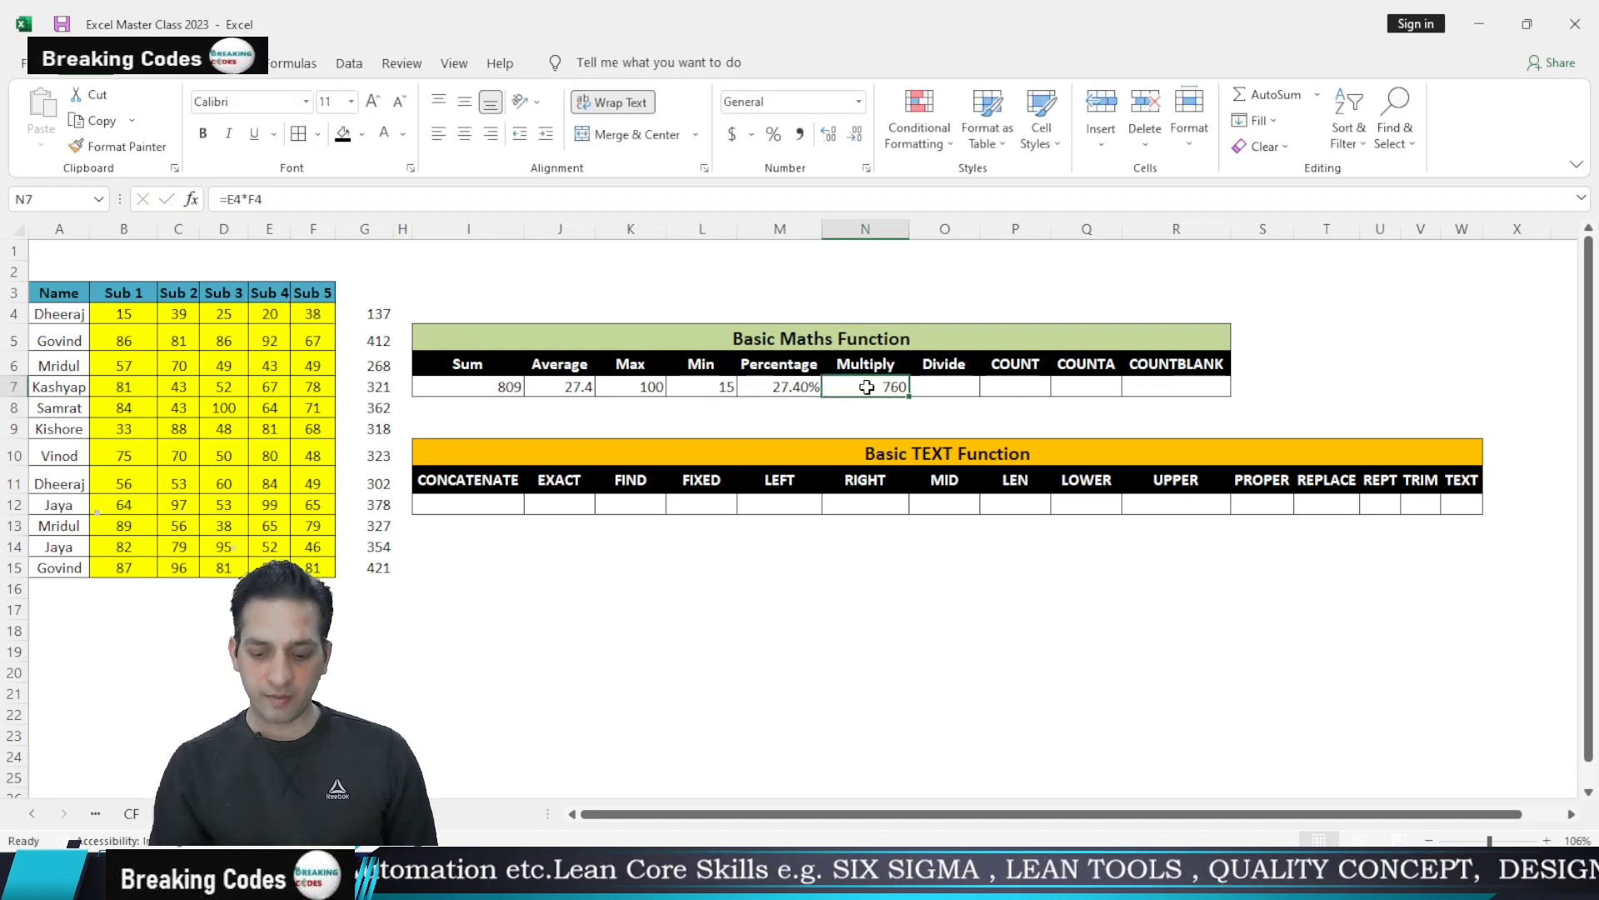
key(Delete)
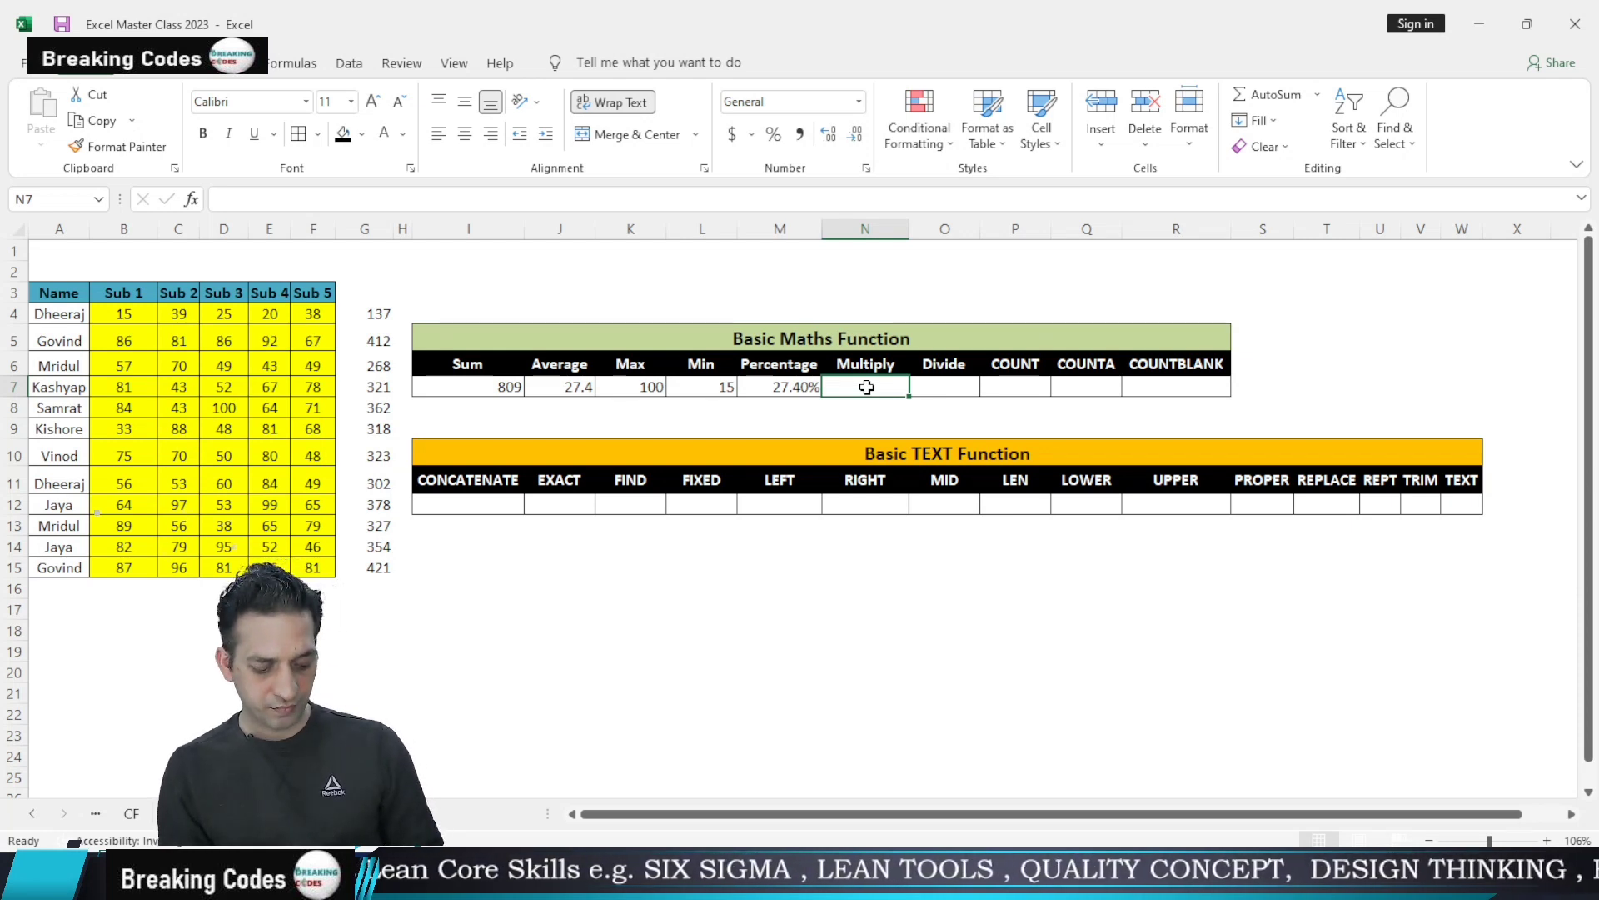
Insert the PRODUCT function from the Math & Trig category into the Multiply cell N7
key(shift+F3)
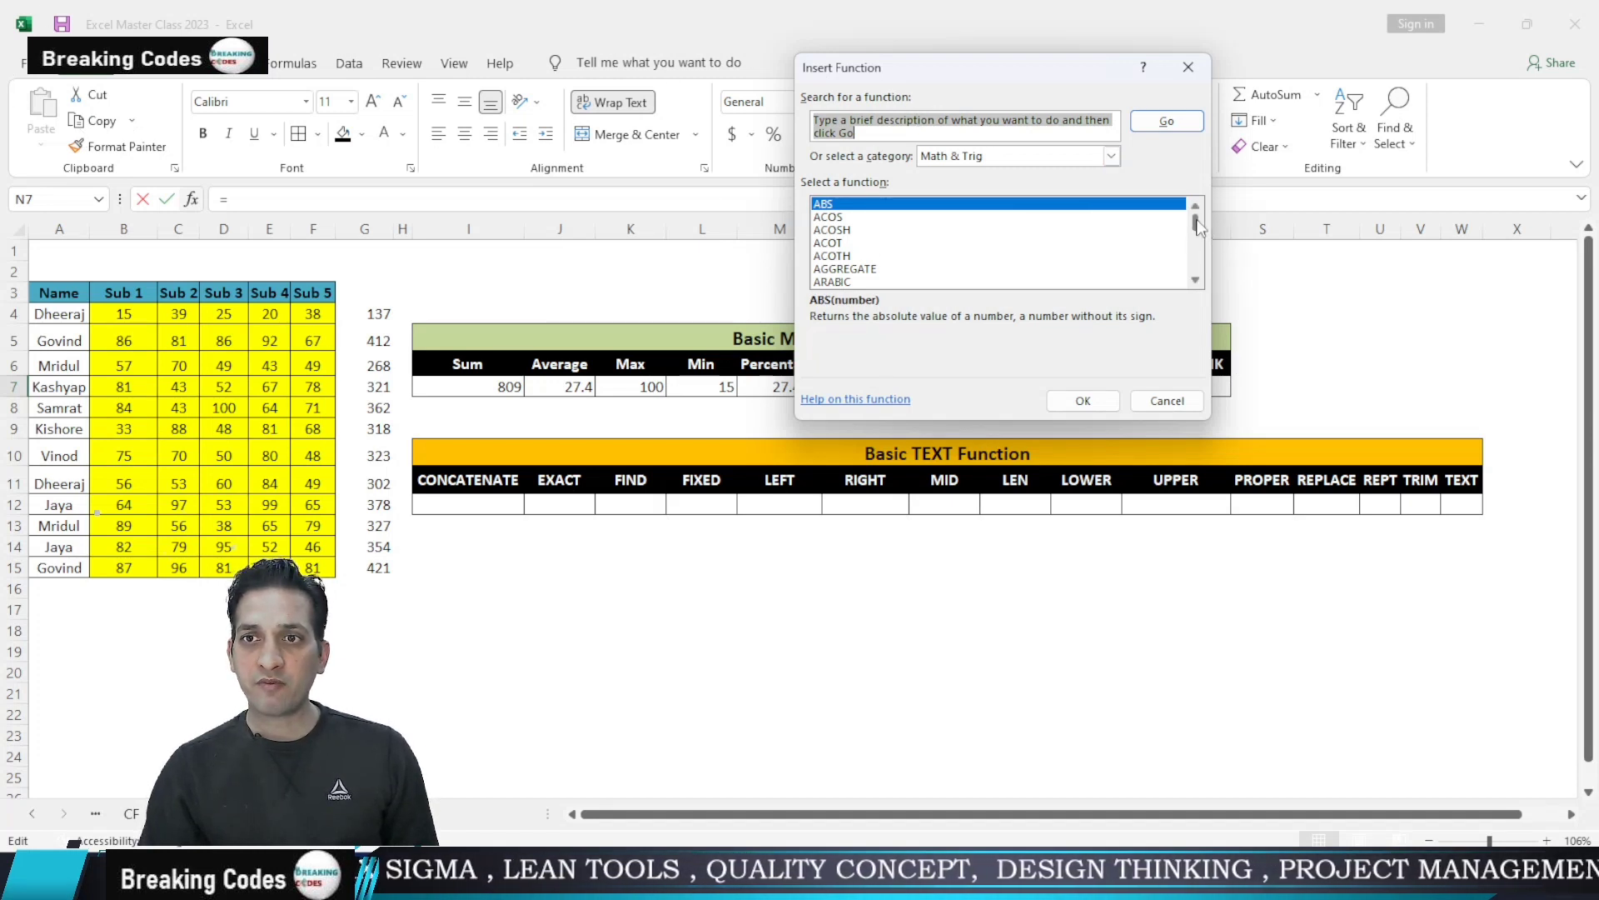
drag(1196, 218, 1208, 245)
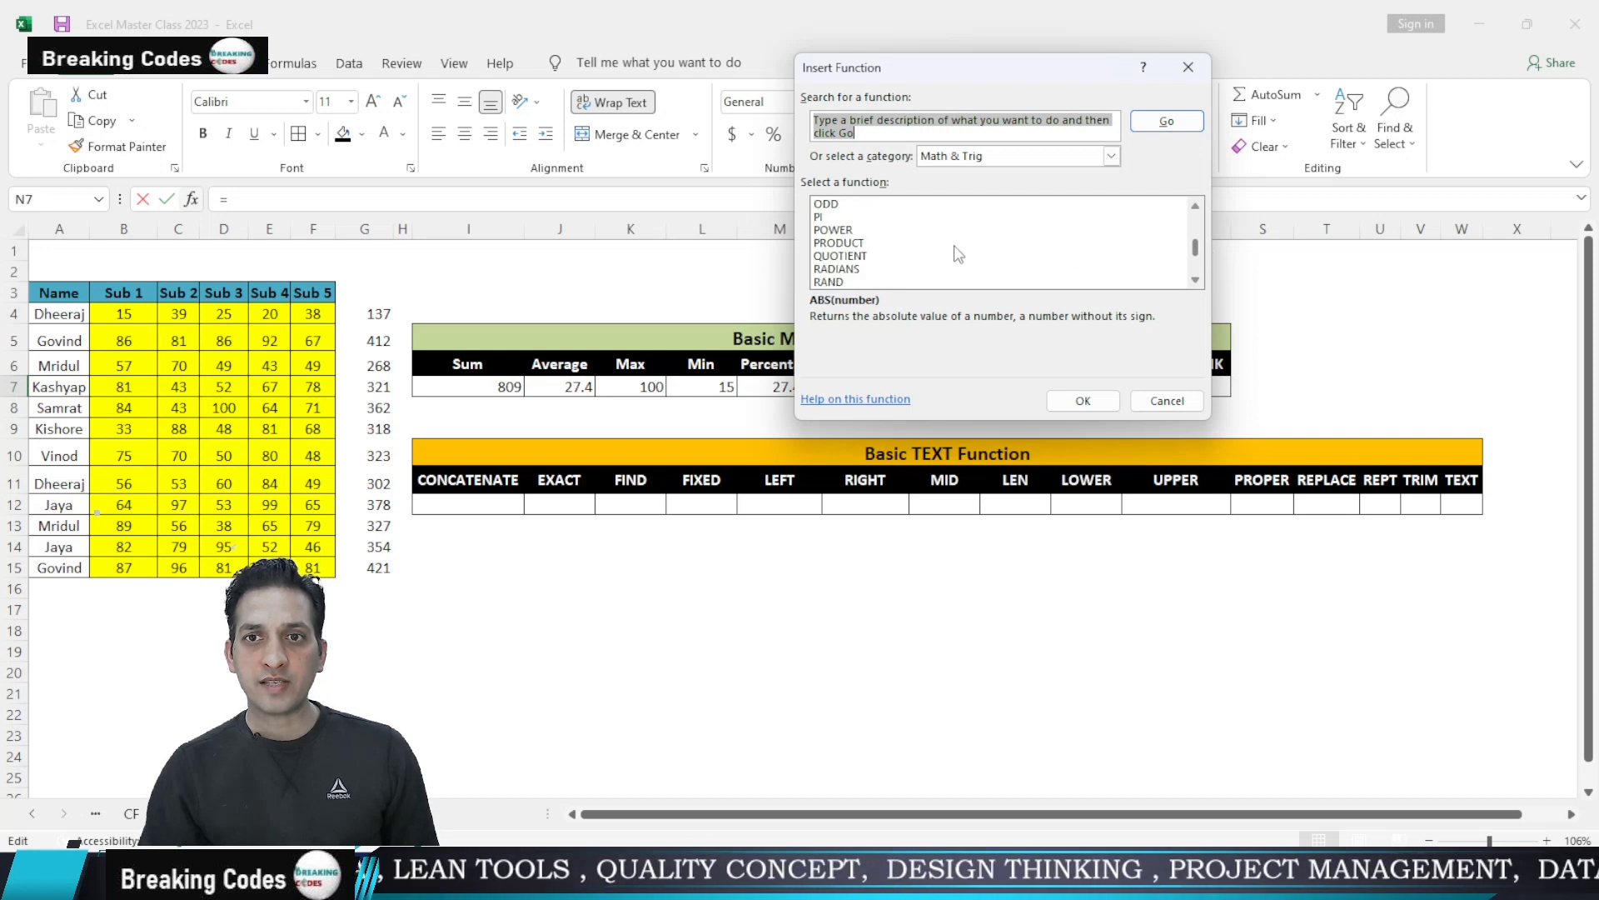
click(843, 244)
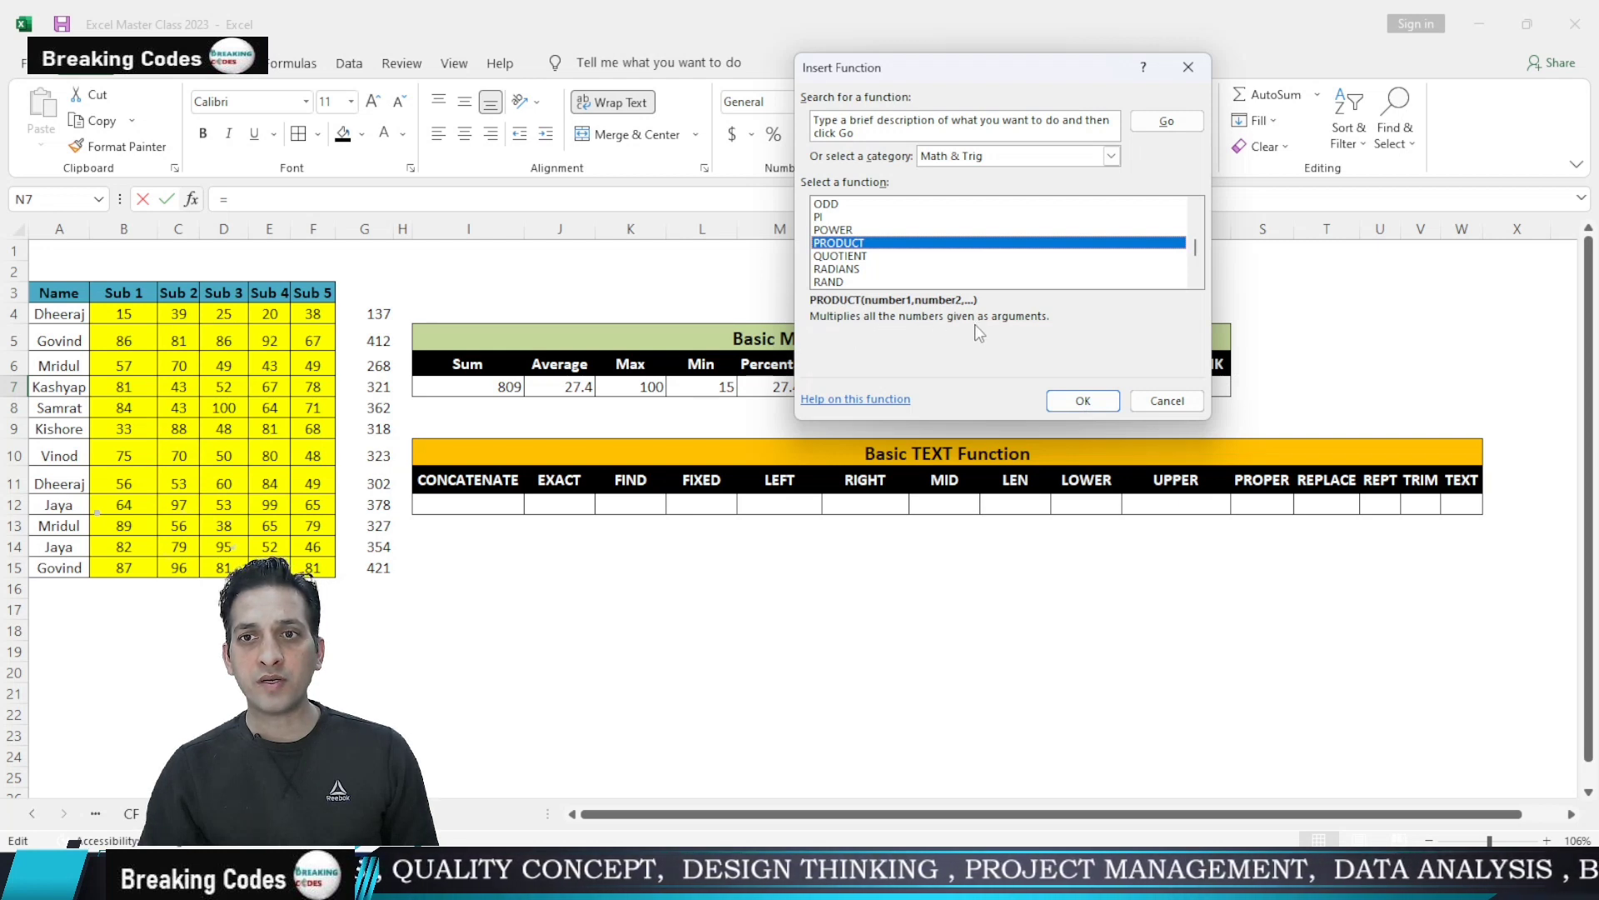
click(1070, 401)
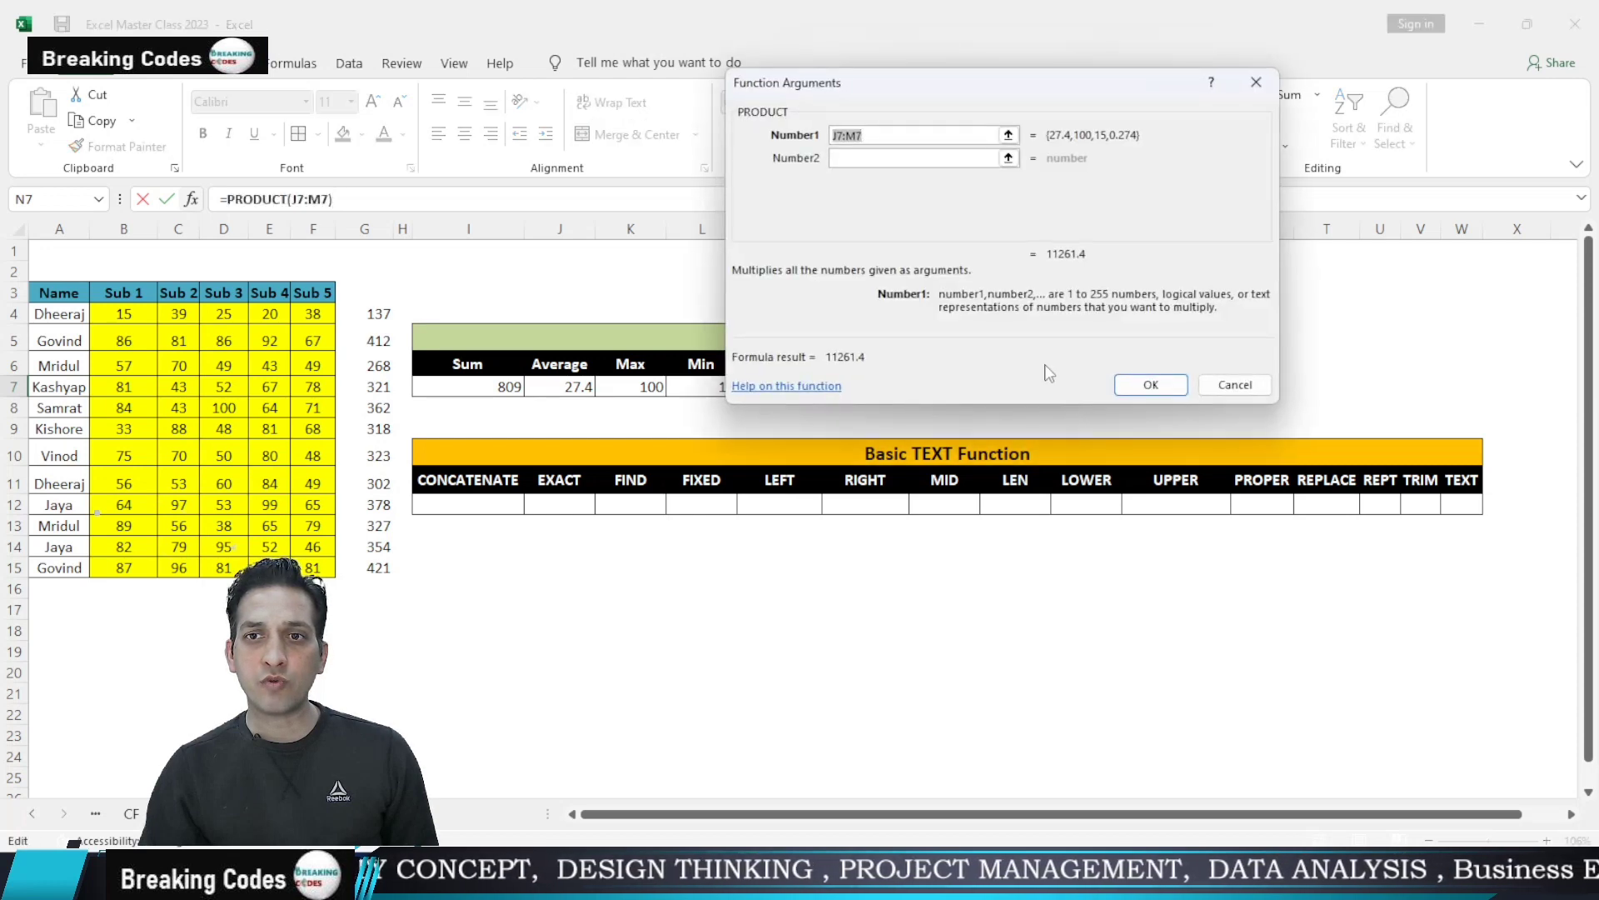
Replace the suggested PRODUCT range with F4 as the first number and F5 as the second, and accept the formula
click(877, 138)
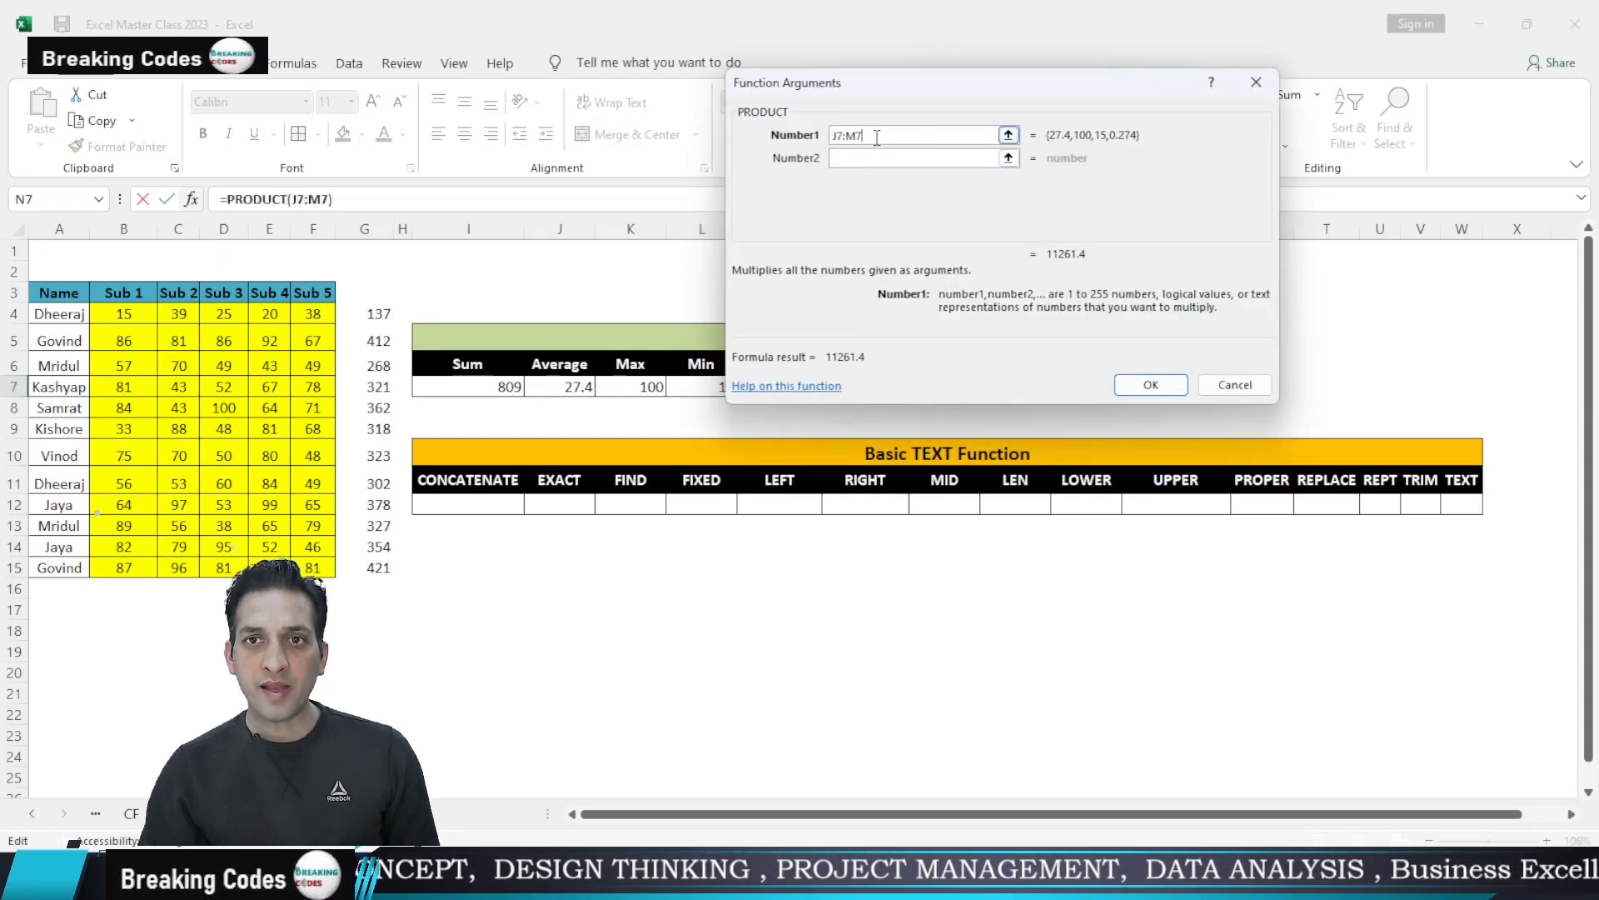
drag(877, 138, 833, 138)
key(BackSpace)
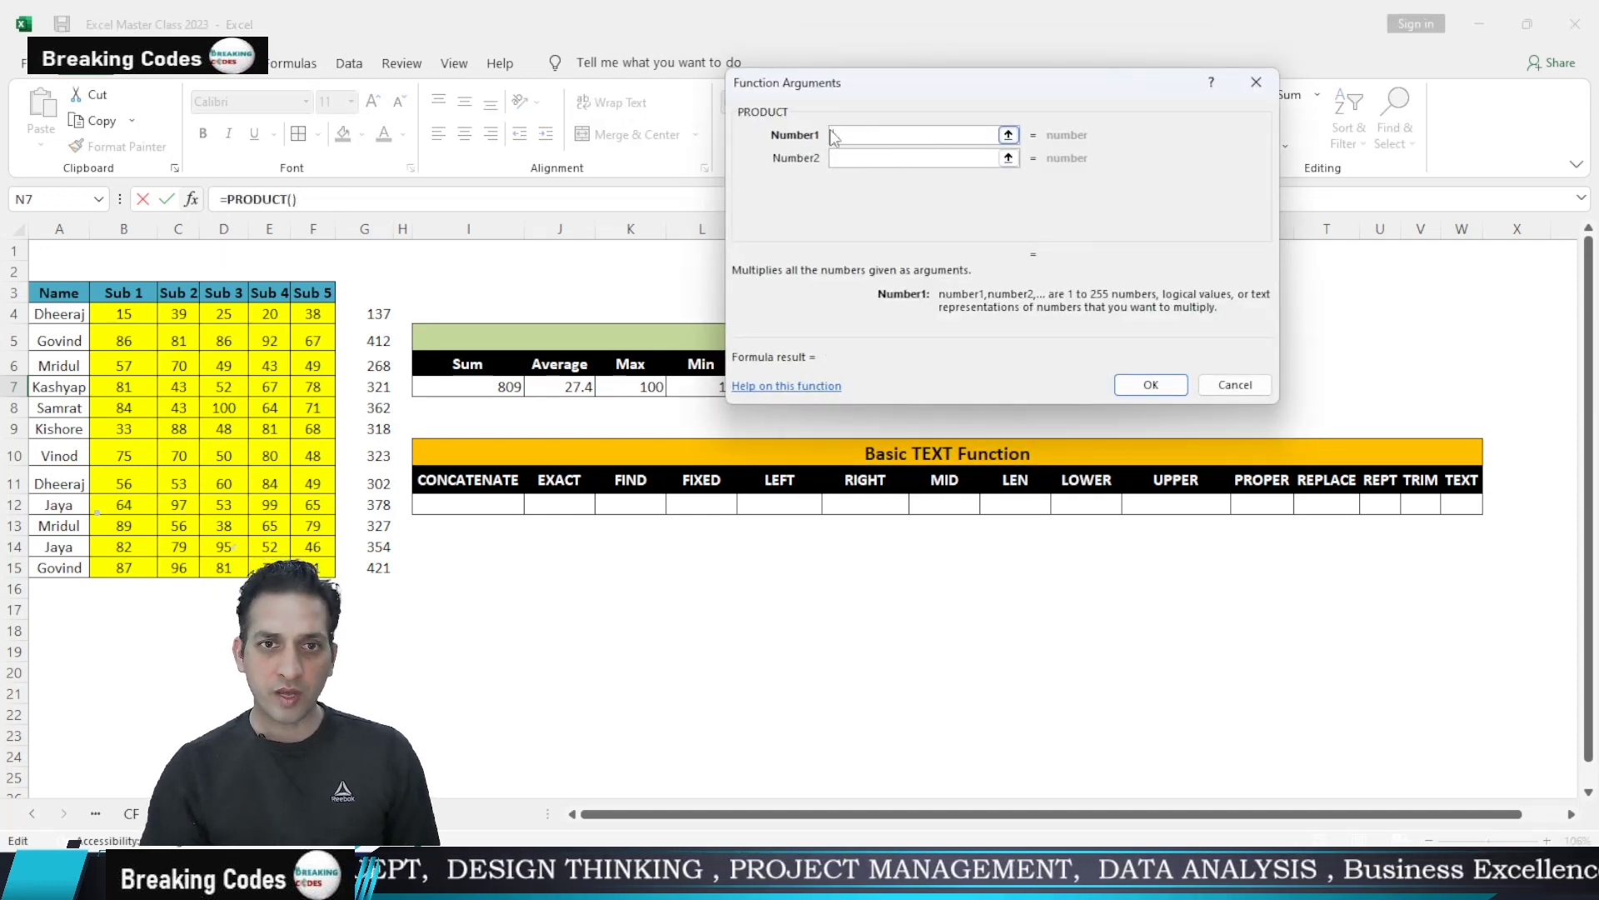
click(323, 316)
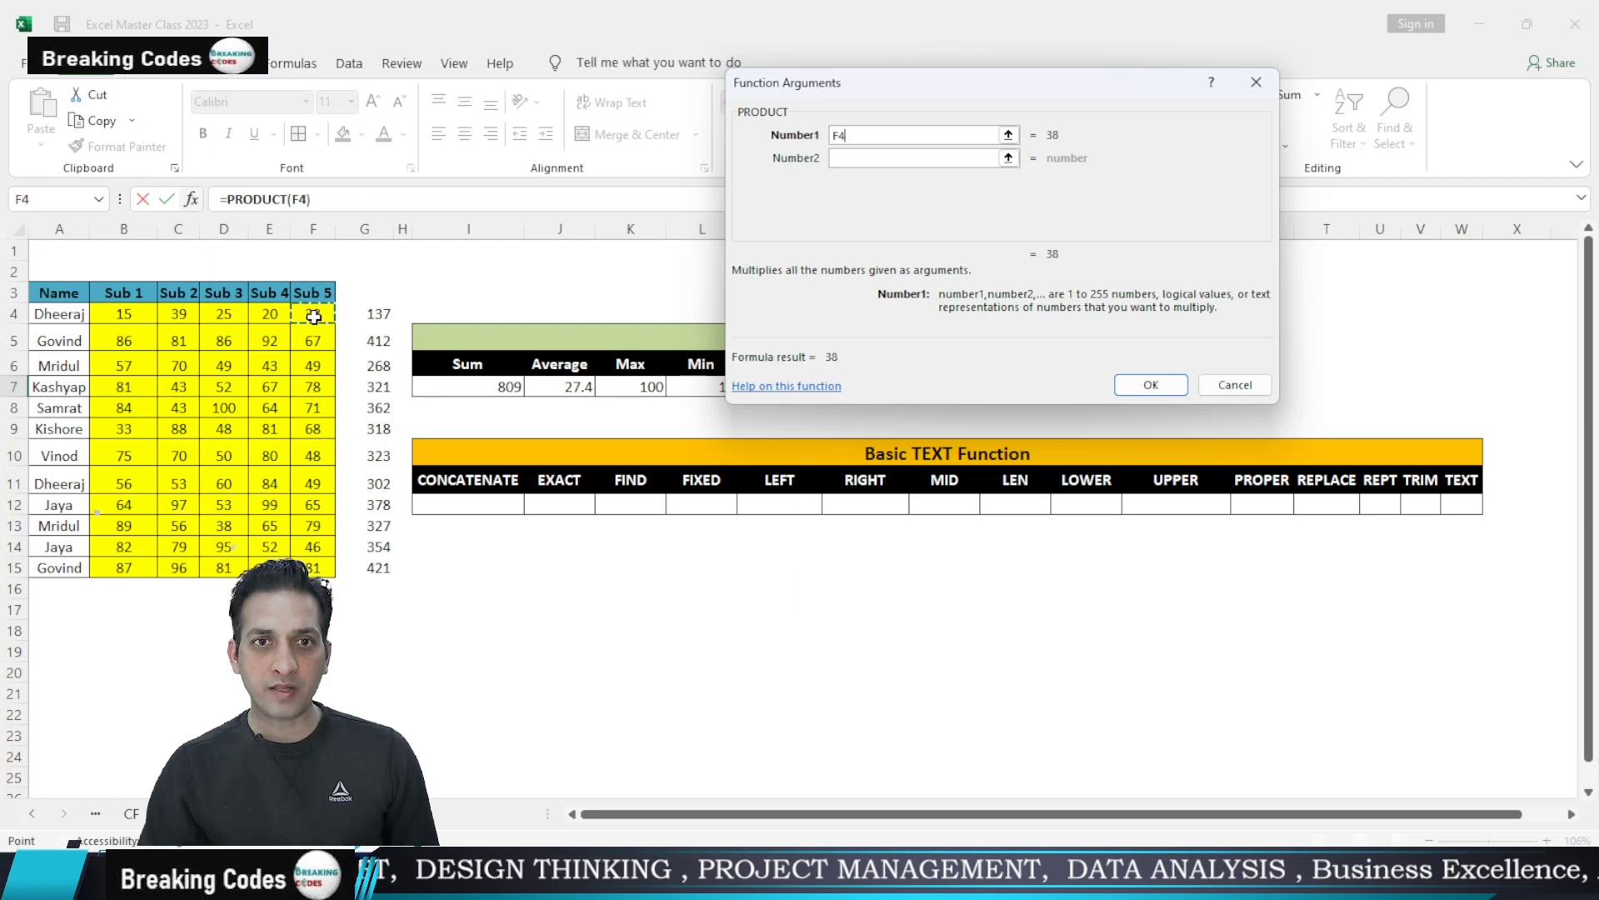
click(857, 158)
click(314, 339)
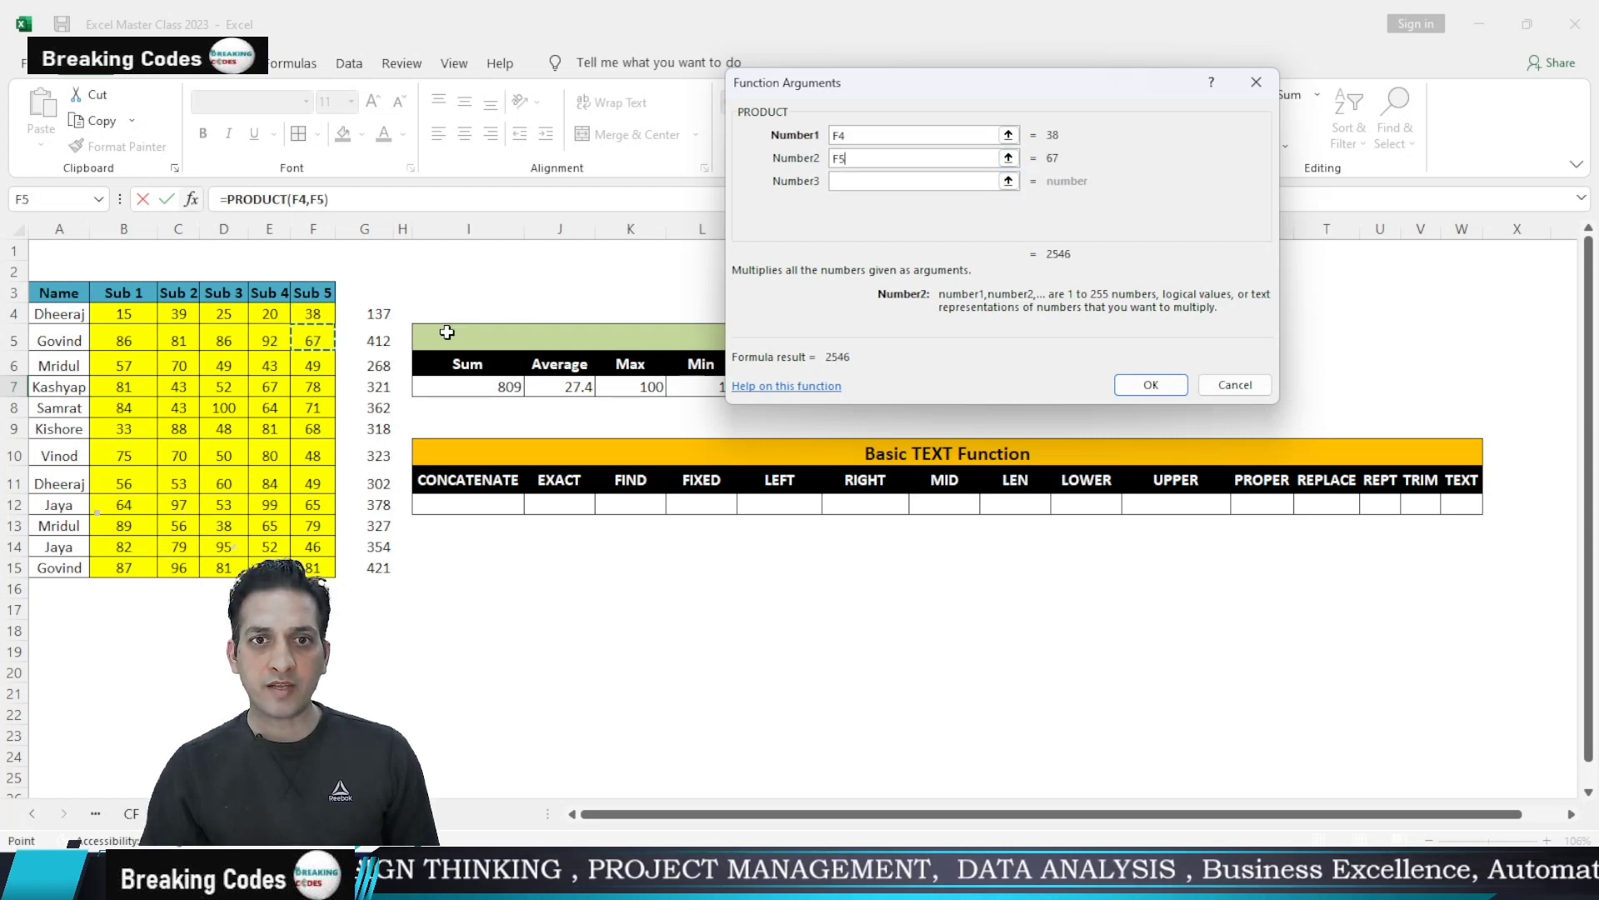
click(1165, 390)
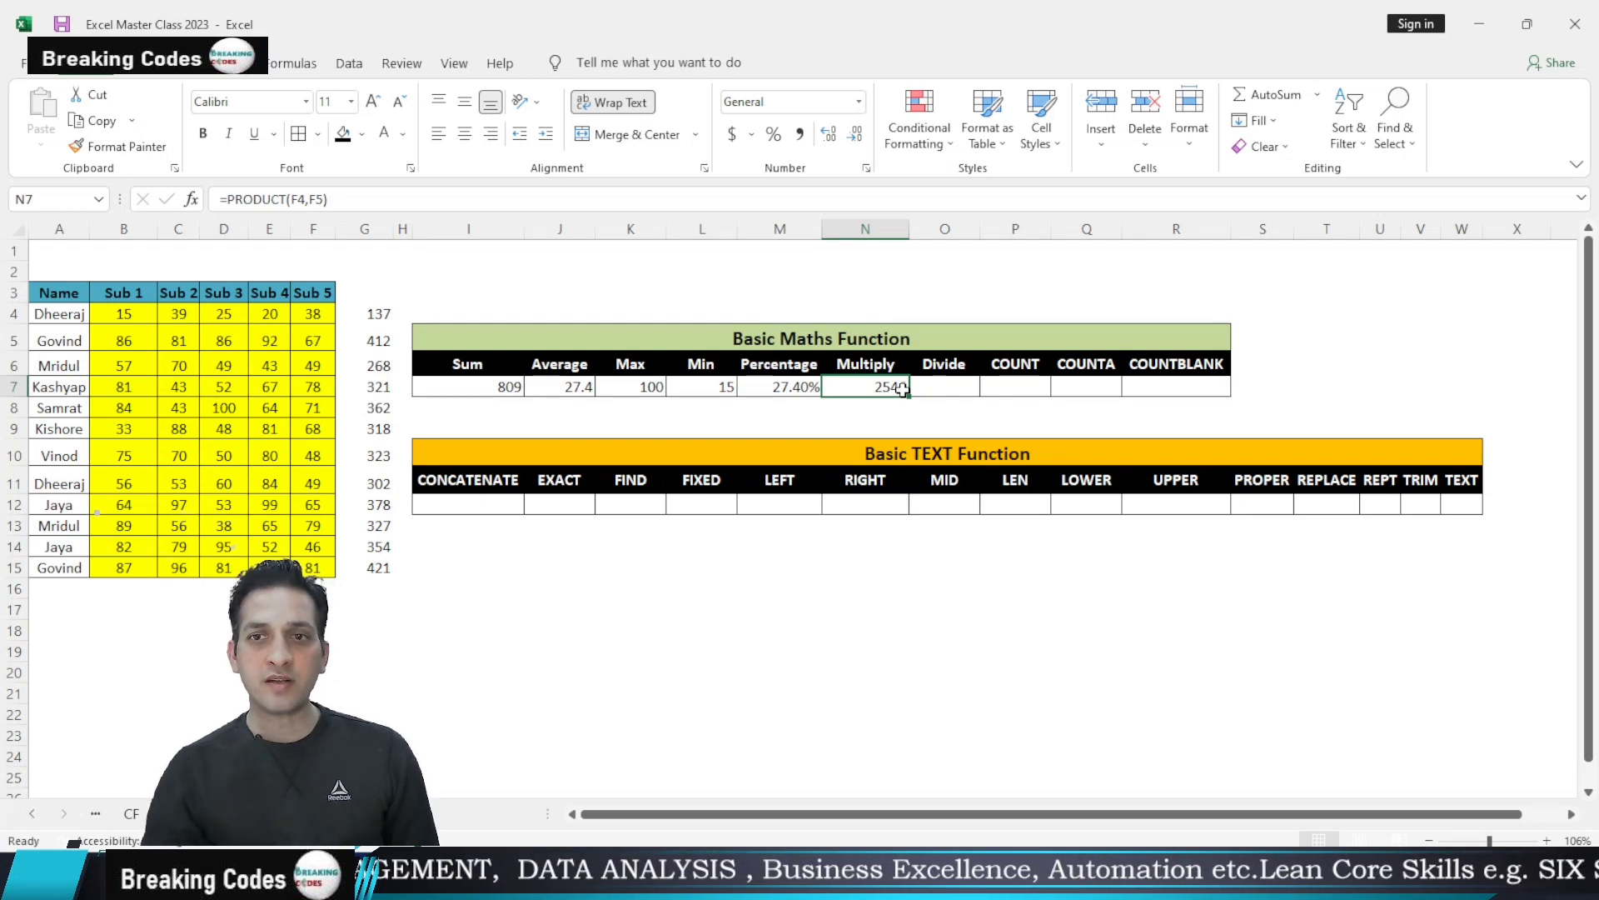
Divide the first student's total by five in the Divide cell O7 with the formula =G4/5
click(954, 387)
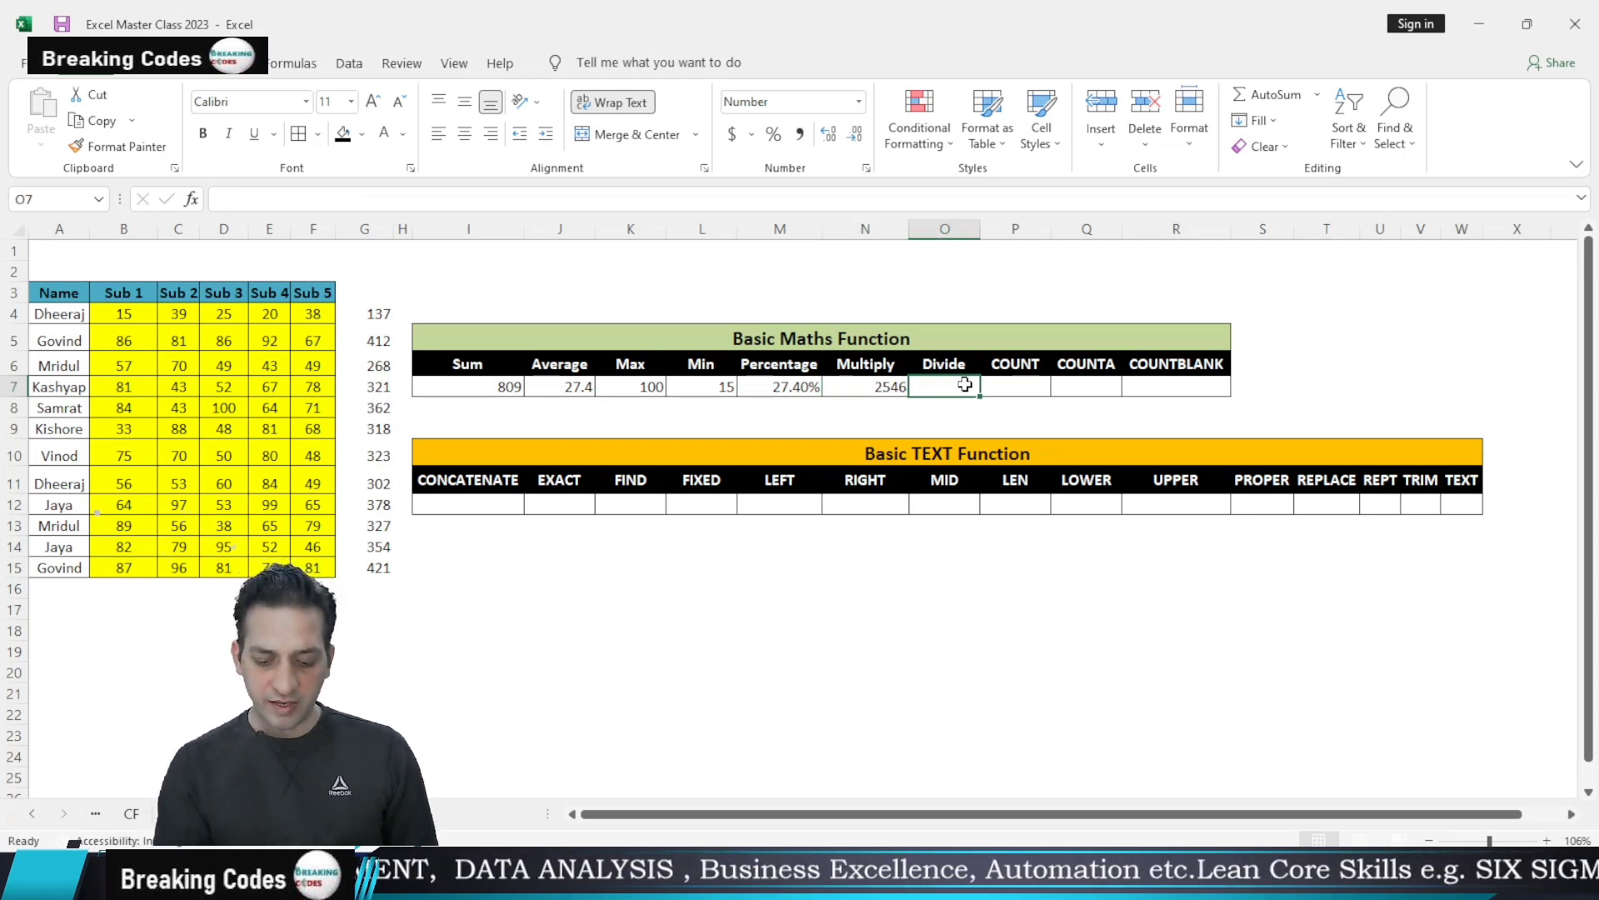
text(=)
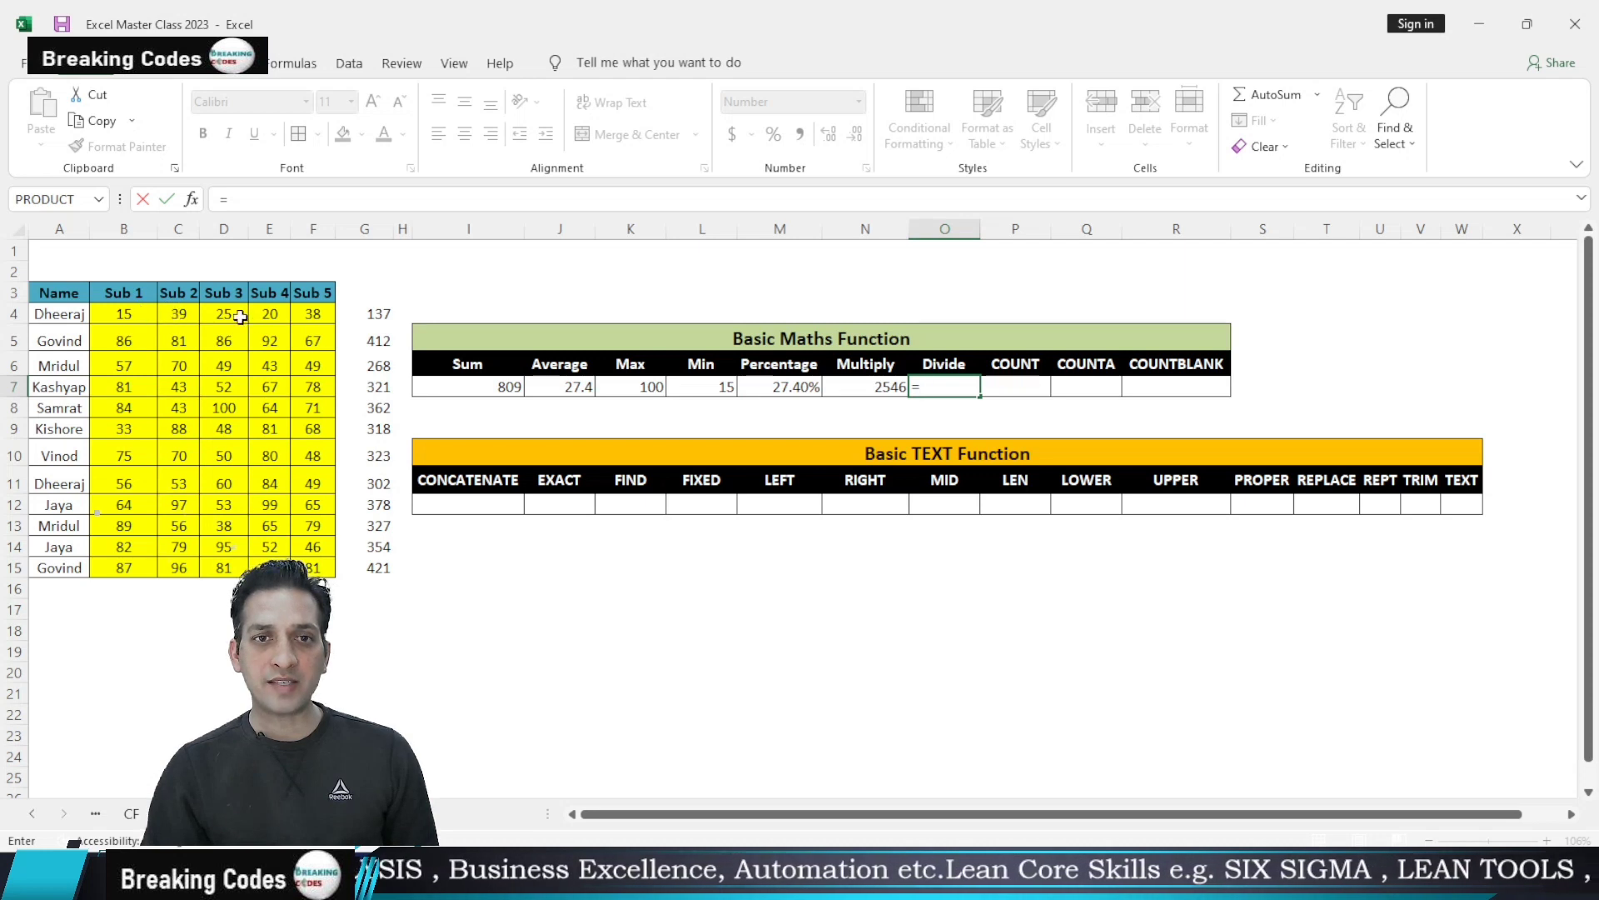
click(377, 317)
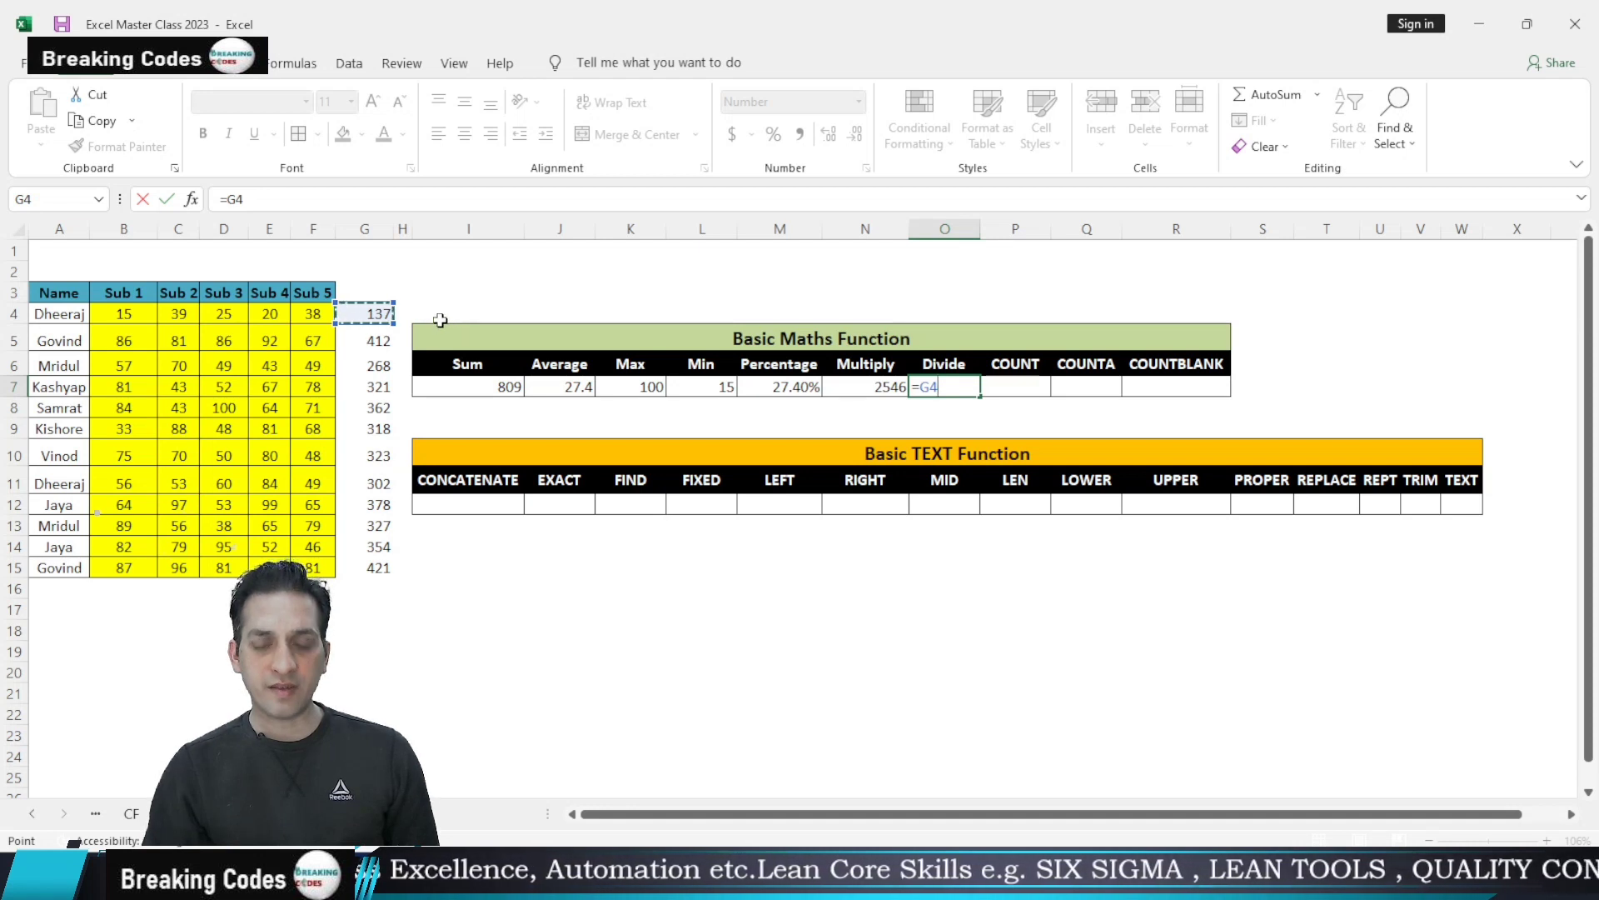
text(/5)
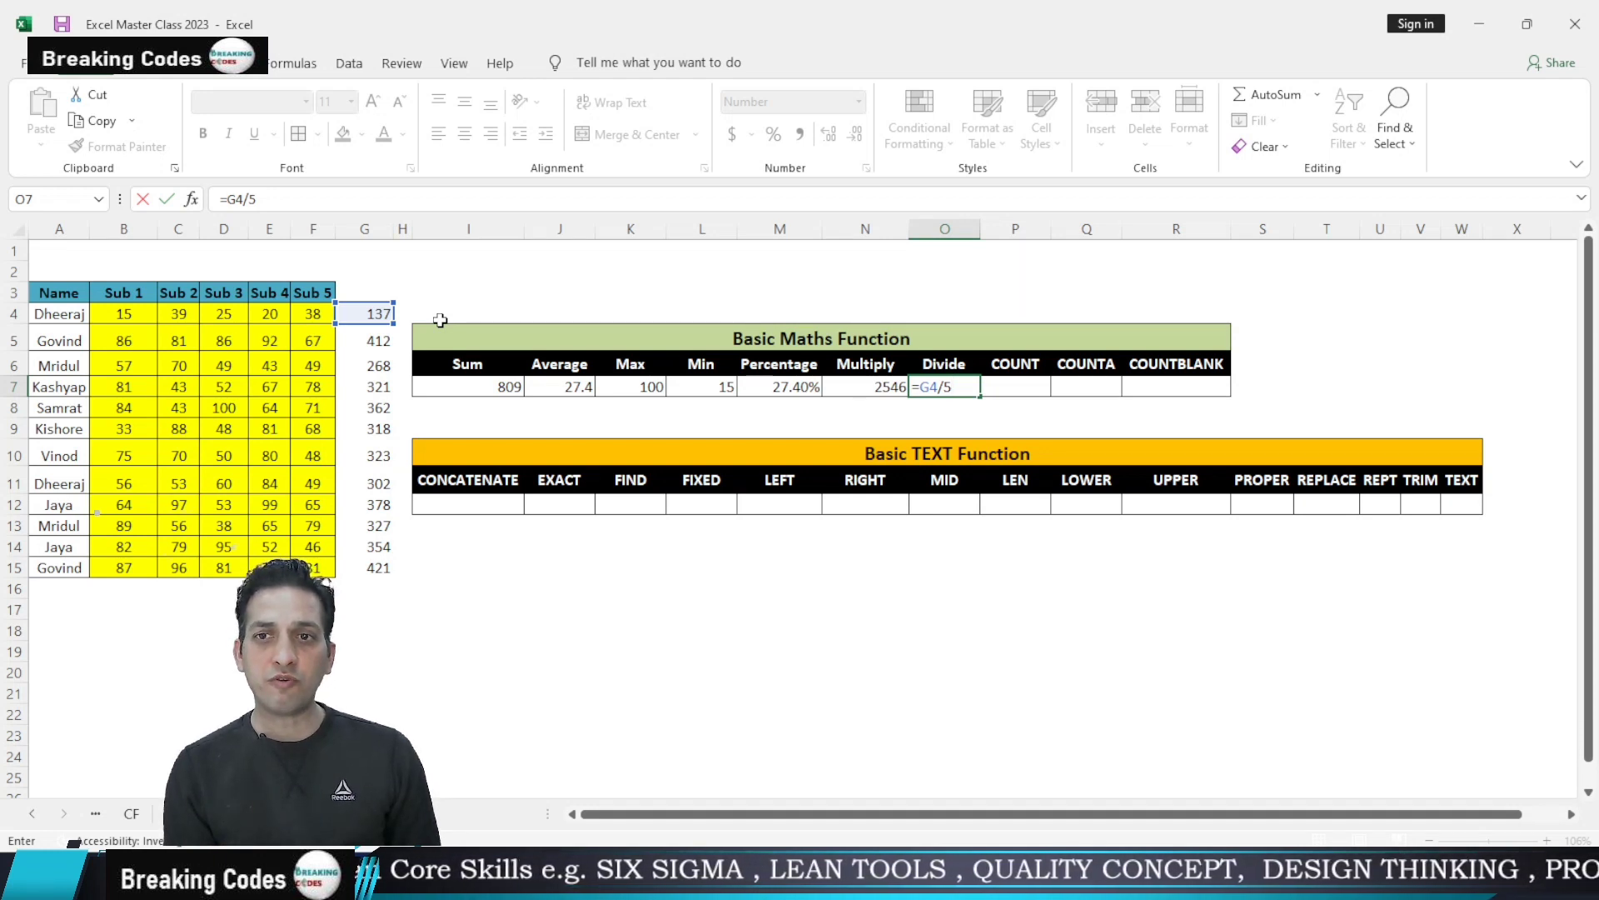
key(Return)
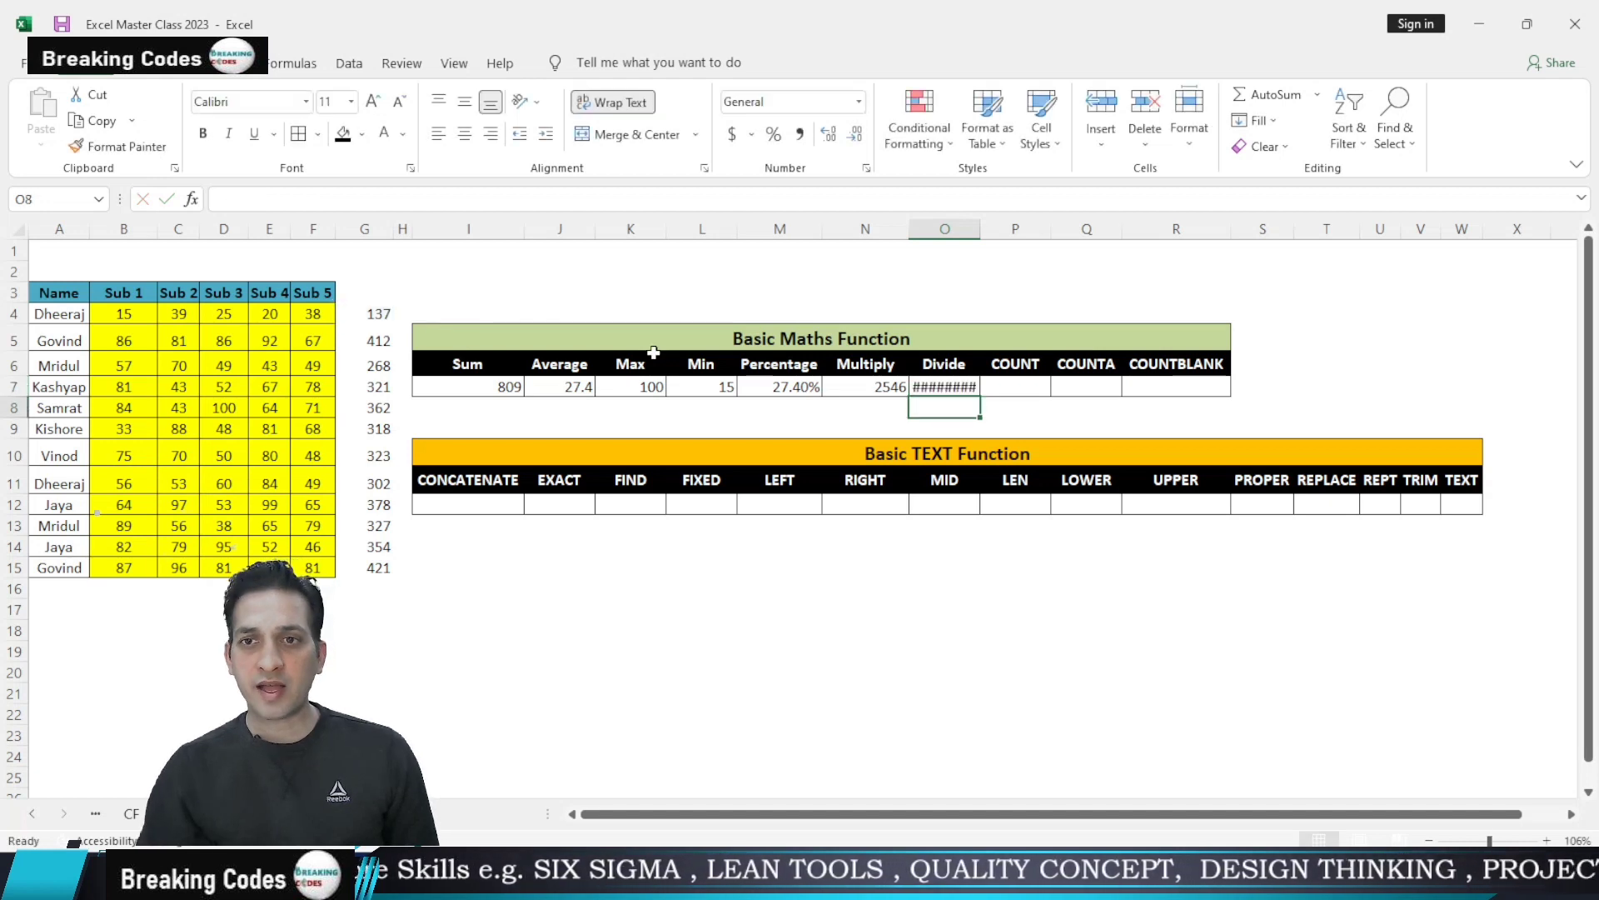
Autofit the width of column O and set cell O7 to the General number format
click(946, 383)
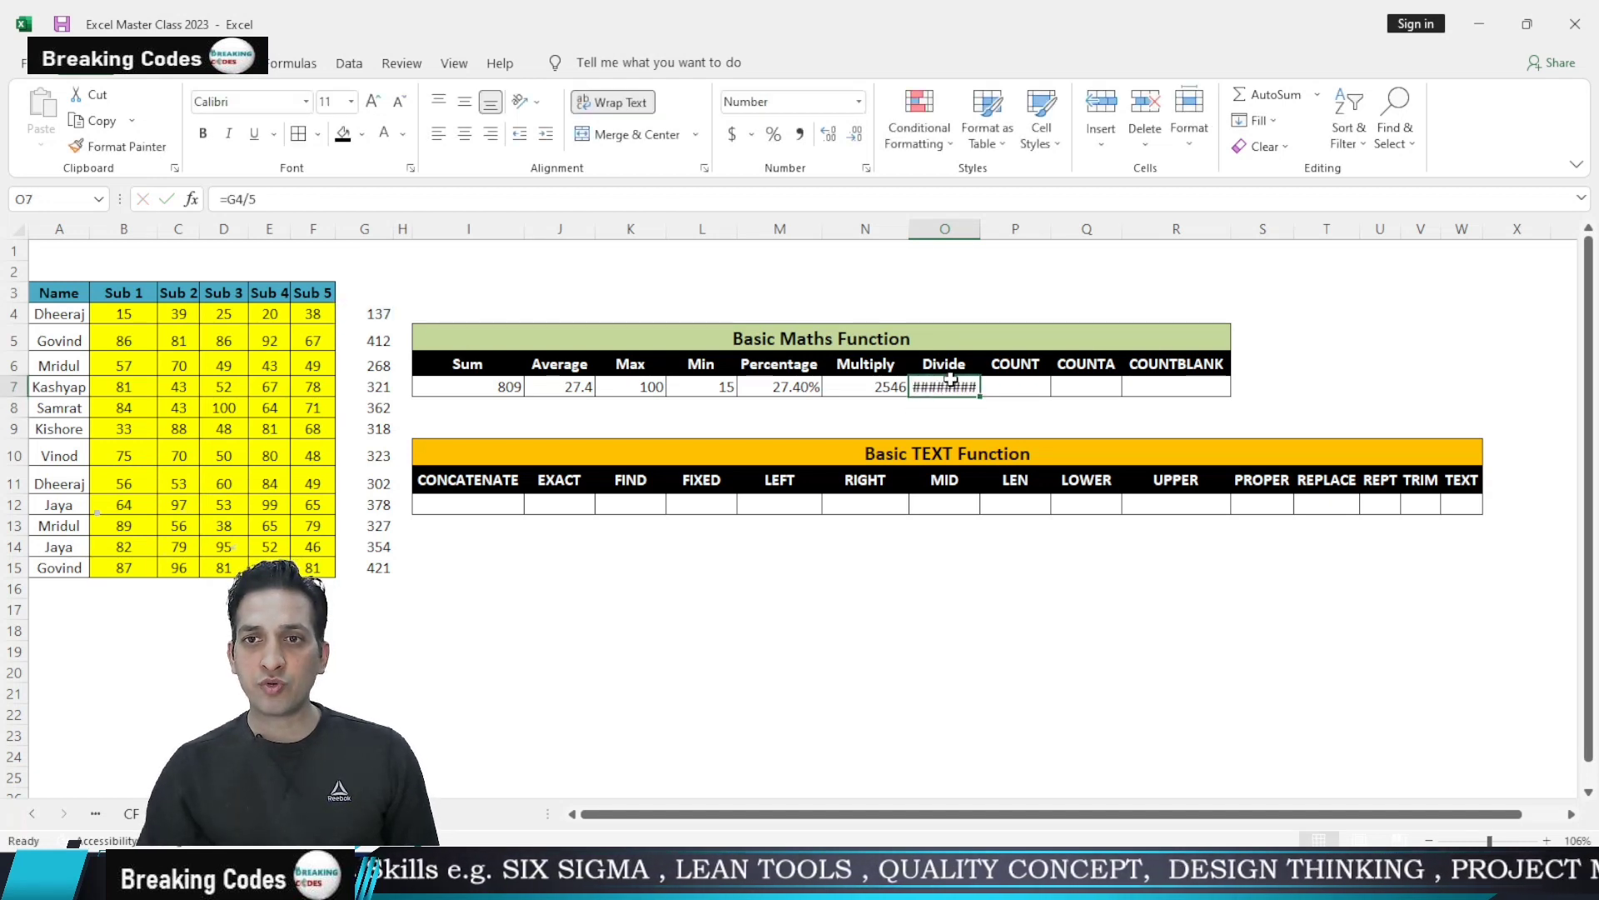
double_click(979, 228)
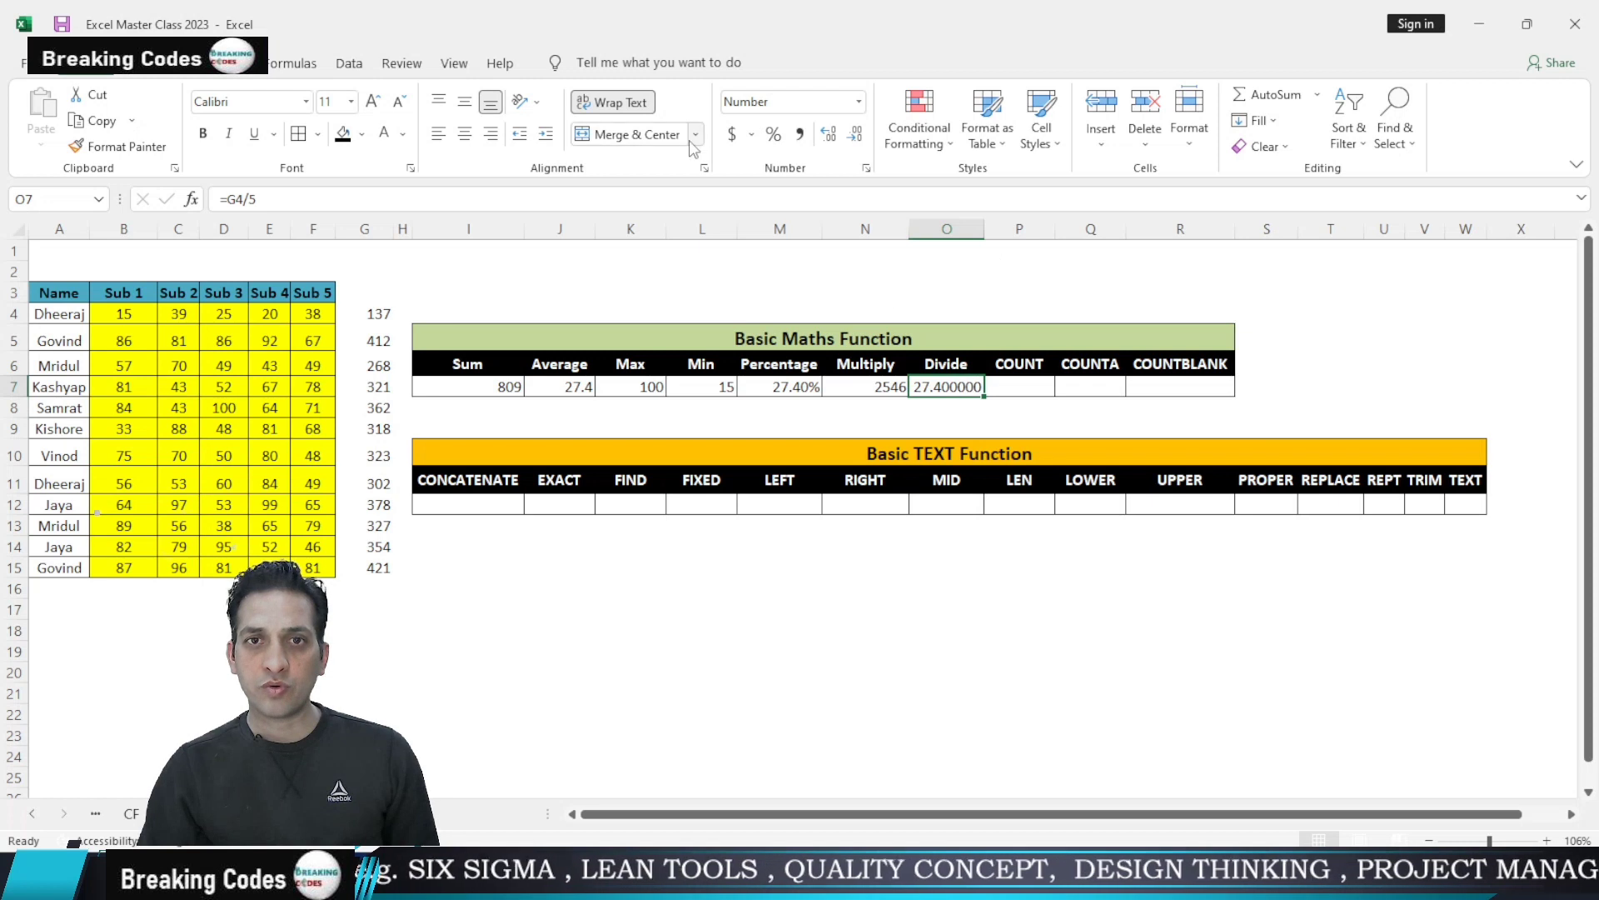
click(858, 101)
click(806, 132)
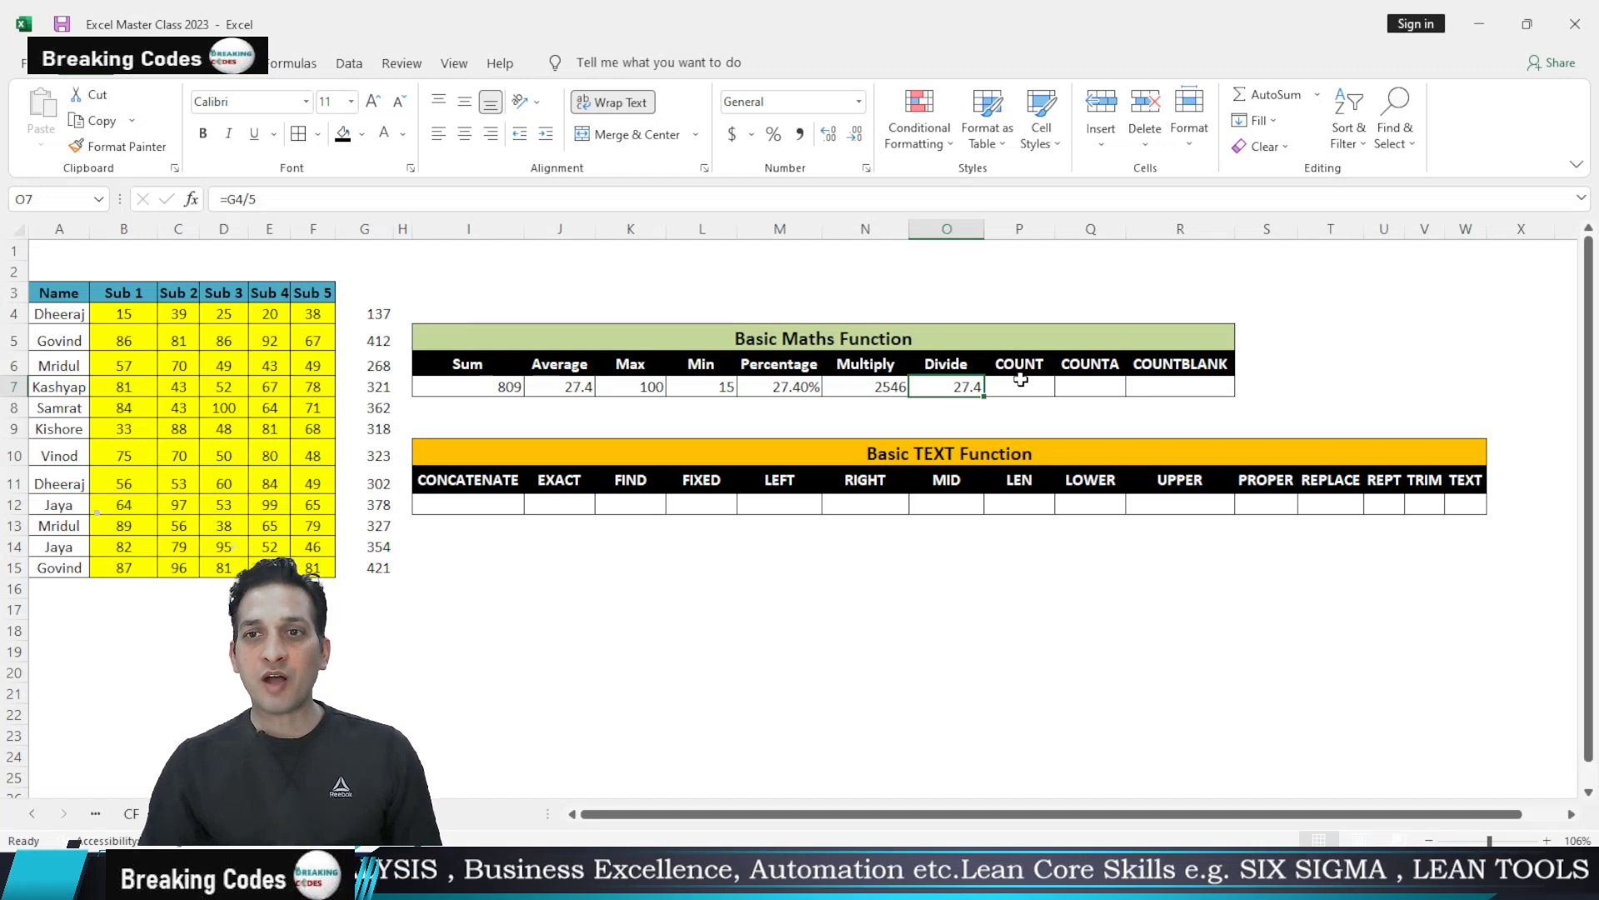
Count the numeric cells in the first student's row in cell P7 with =COUNT(A4:F4), and check it against that row
click(1023, 382)
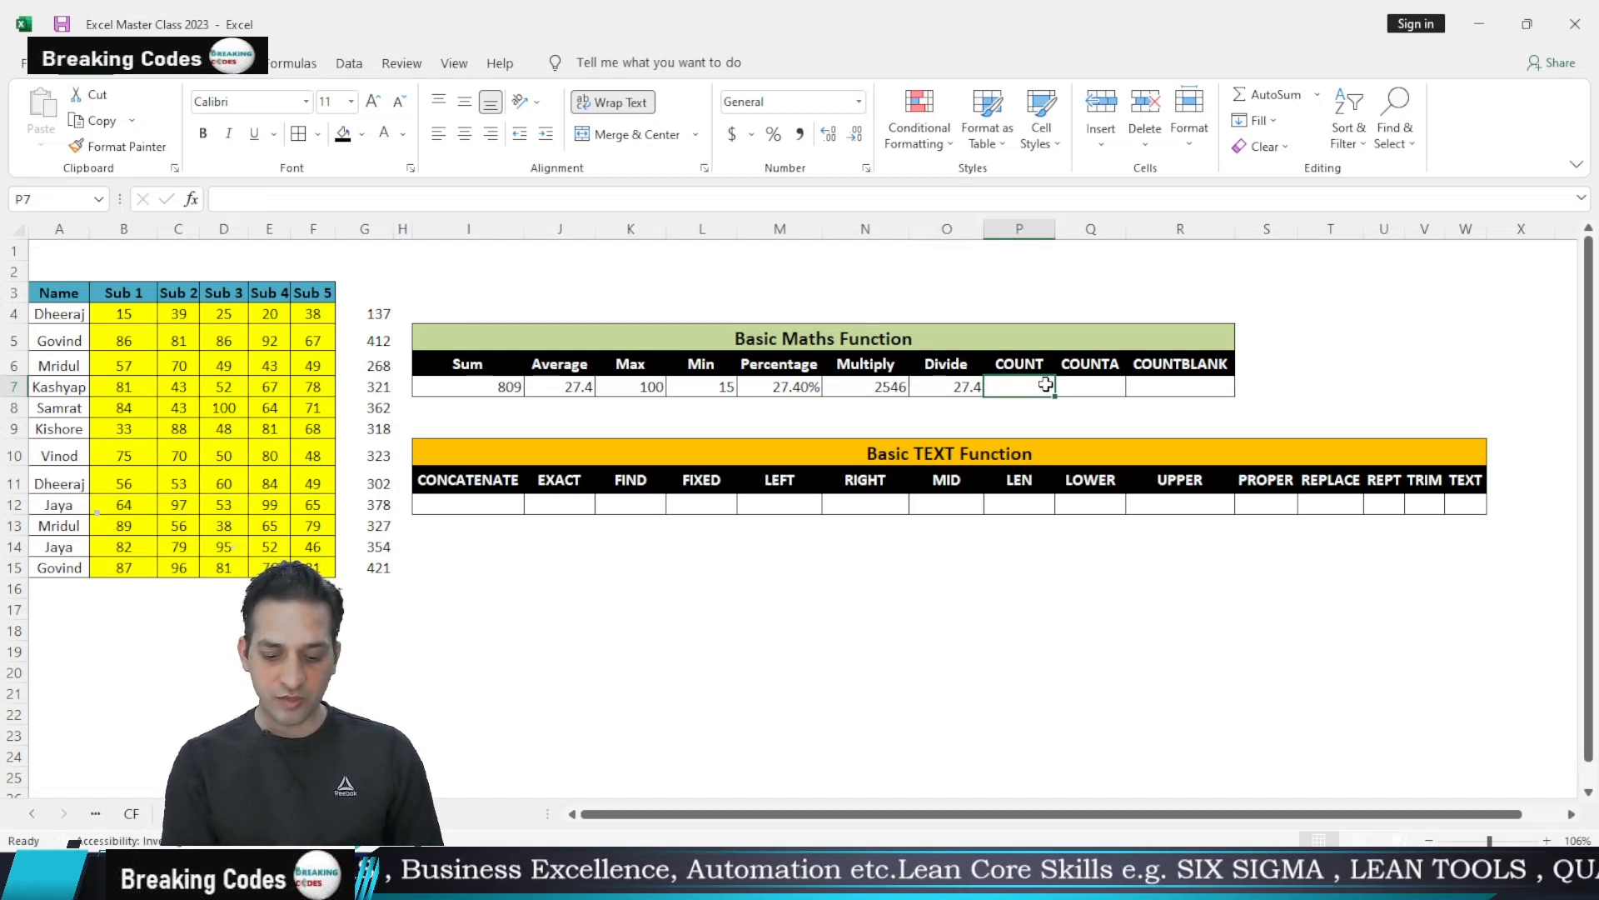
text(=)
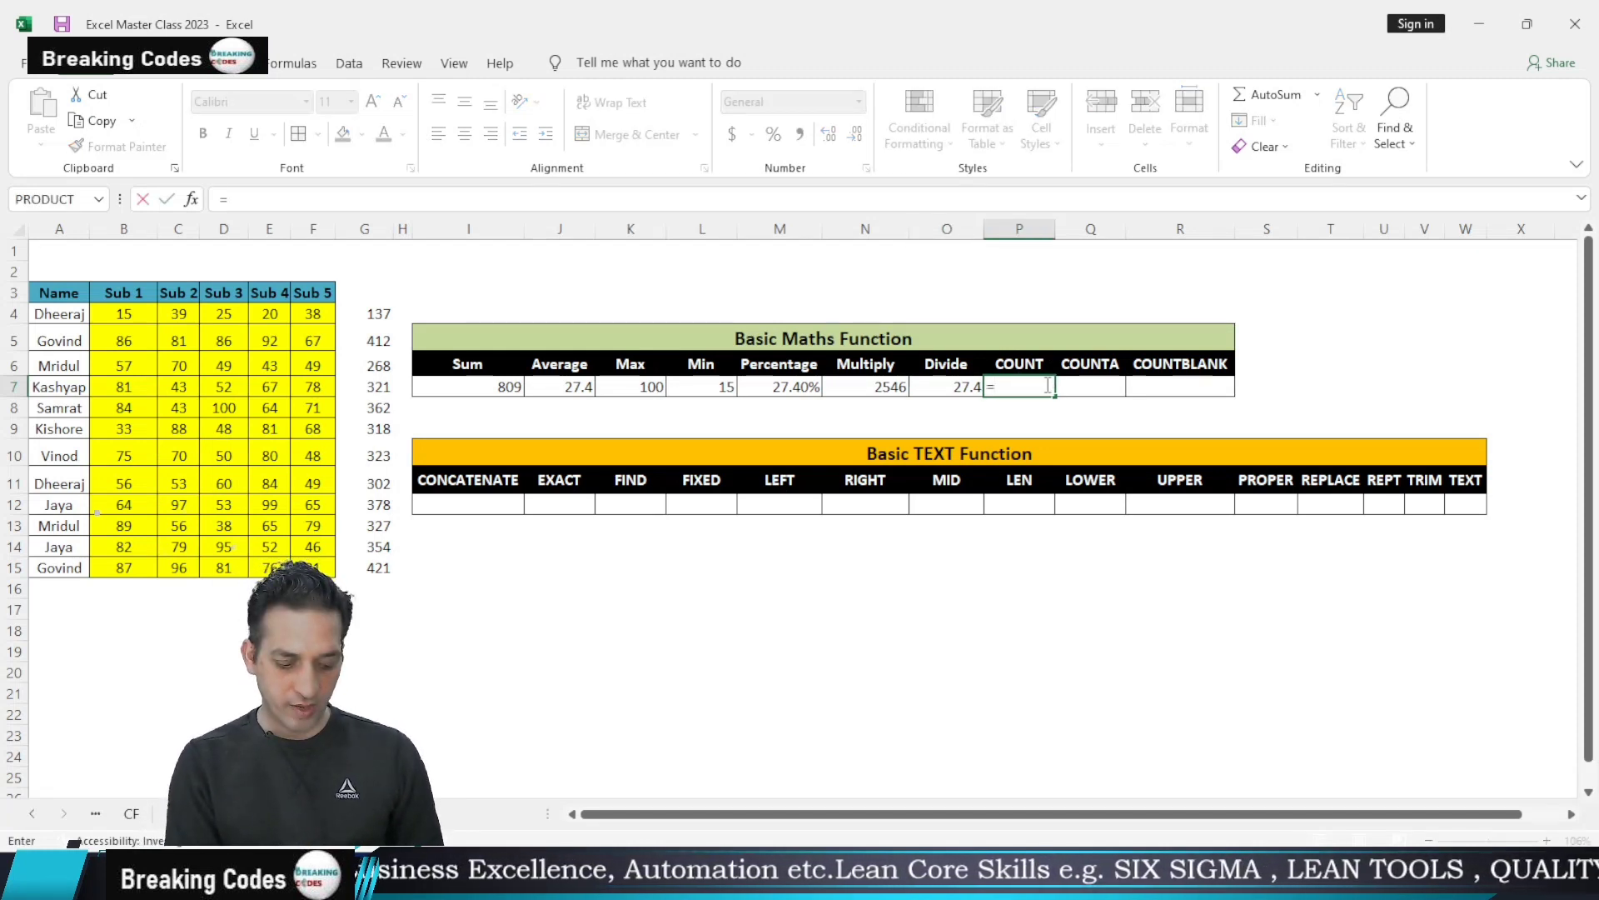
text(c)
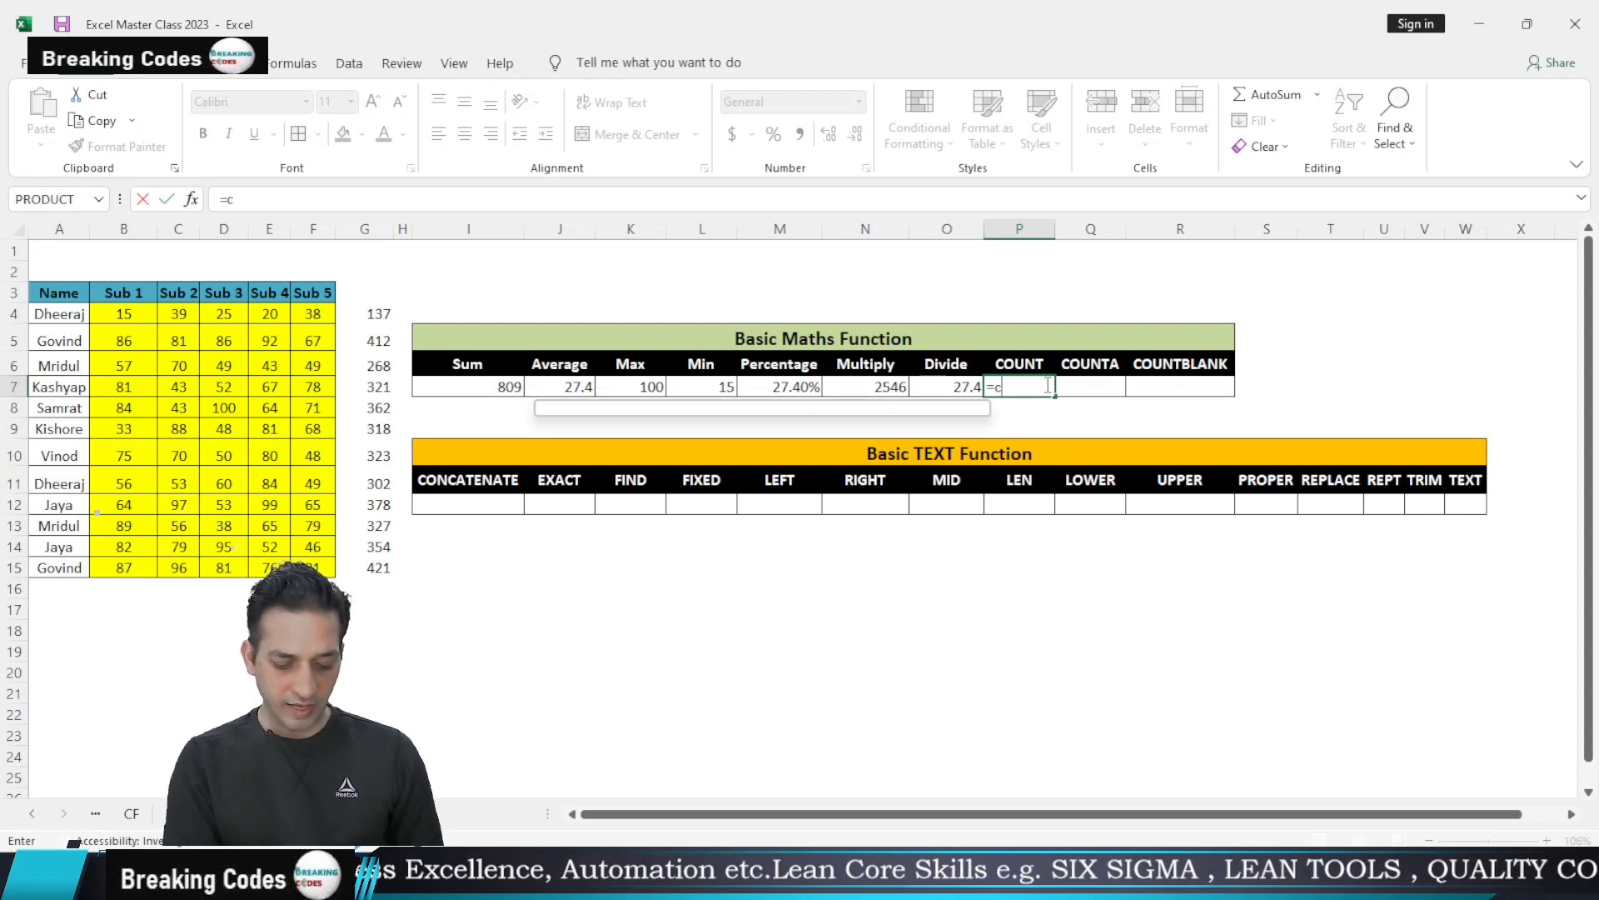
text(oun)
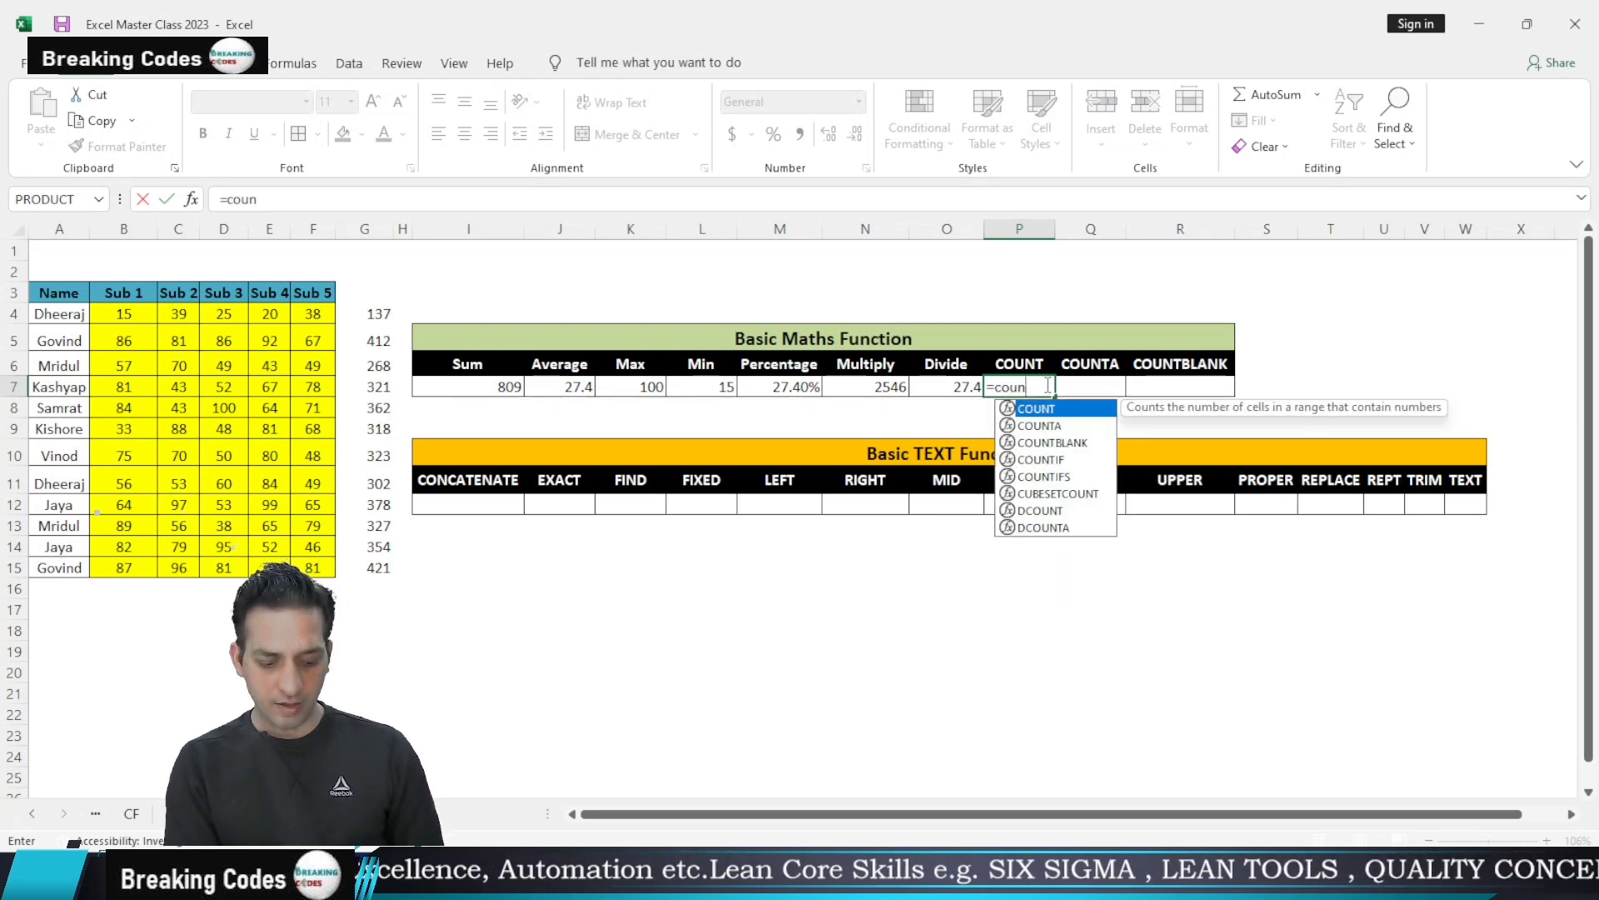
text(t)
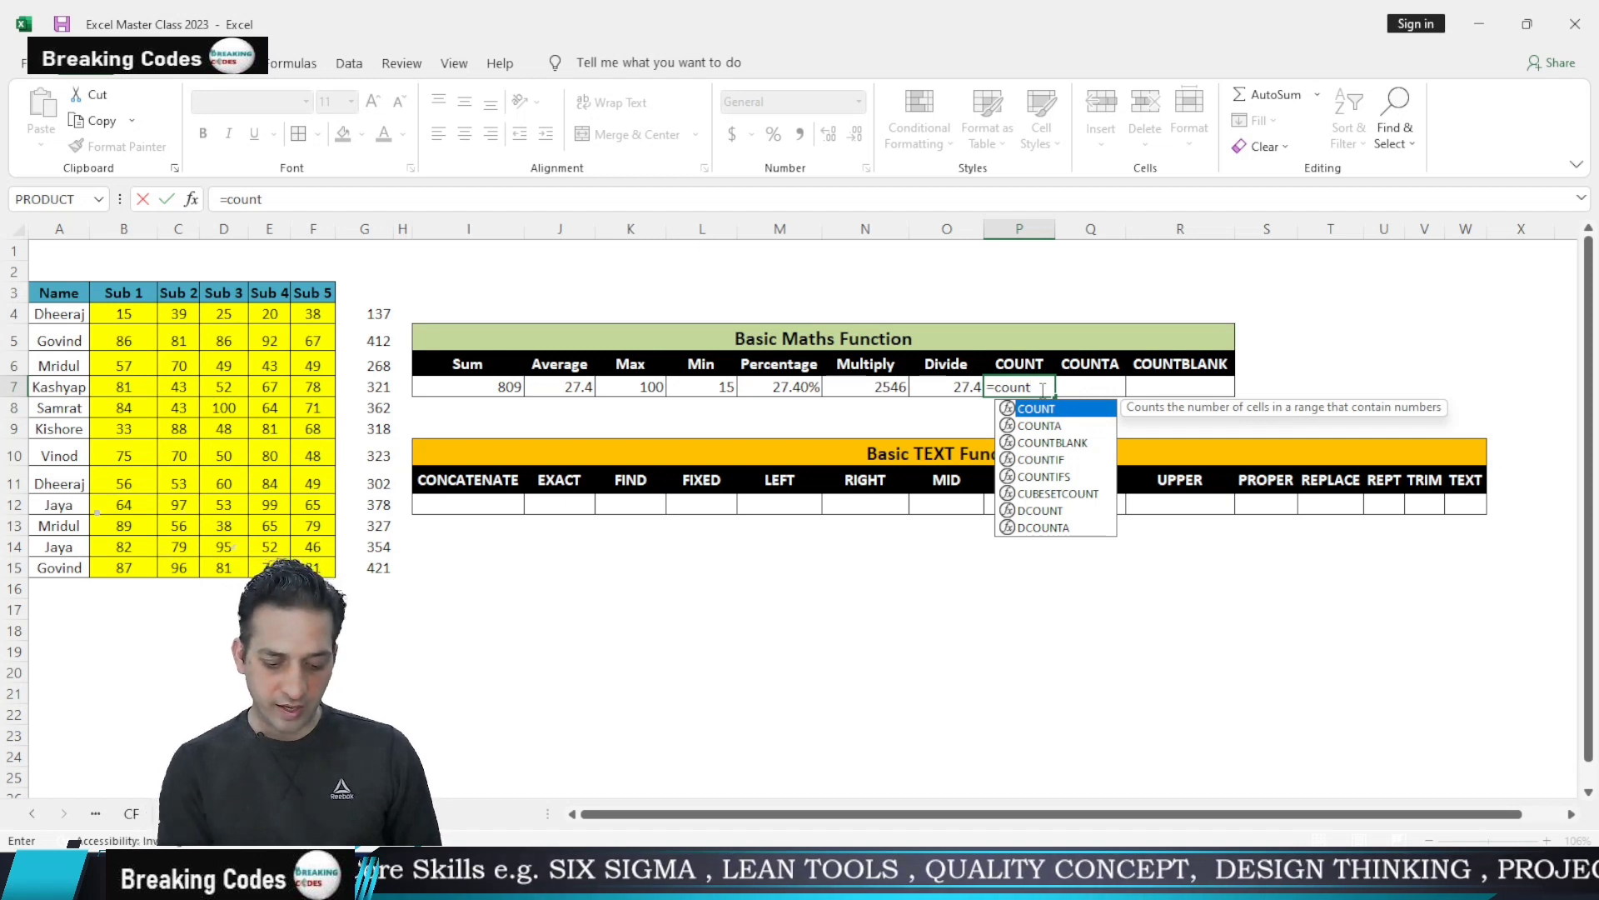
text(()
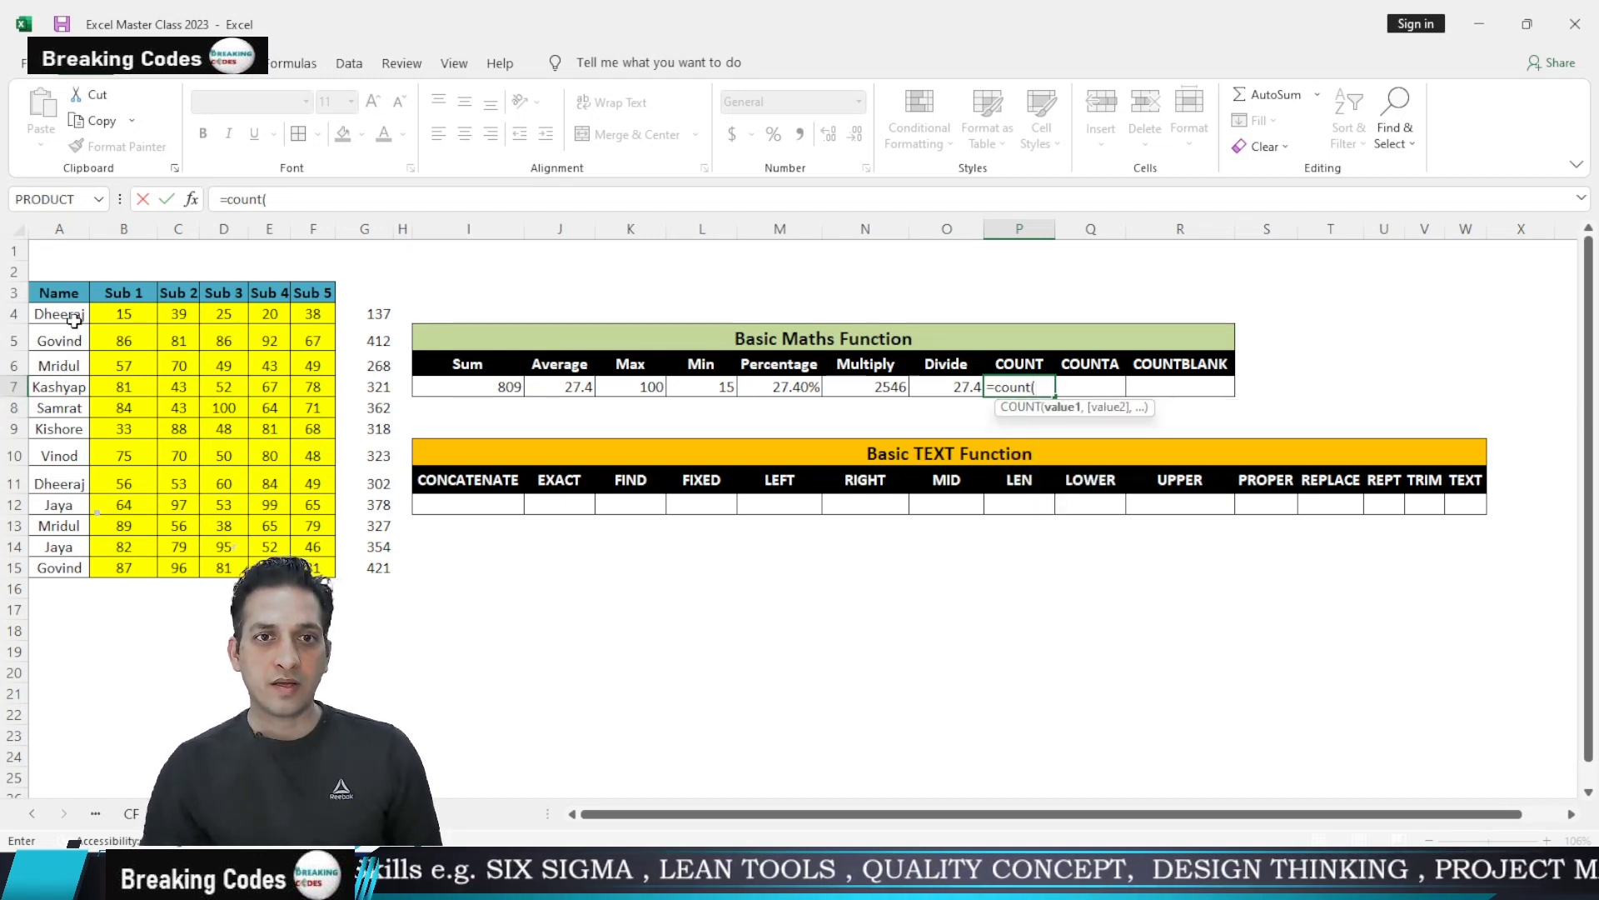
drag(62, 315, 307, 308)
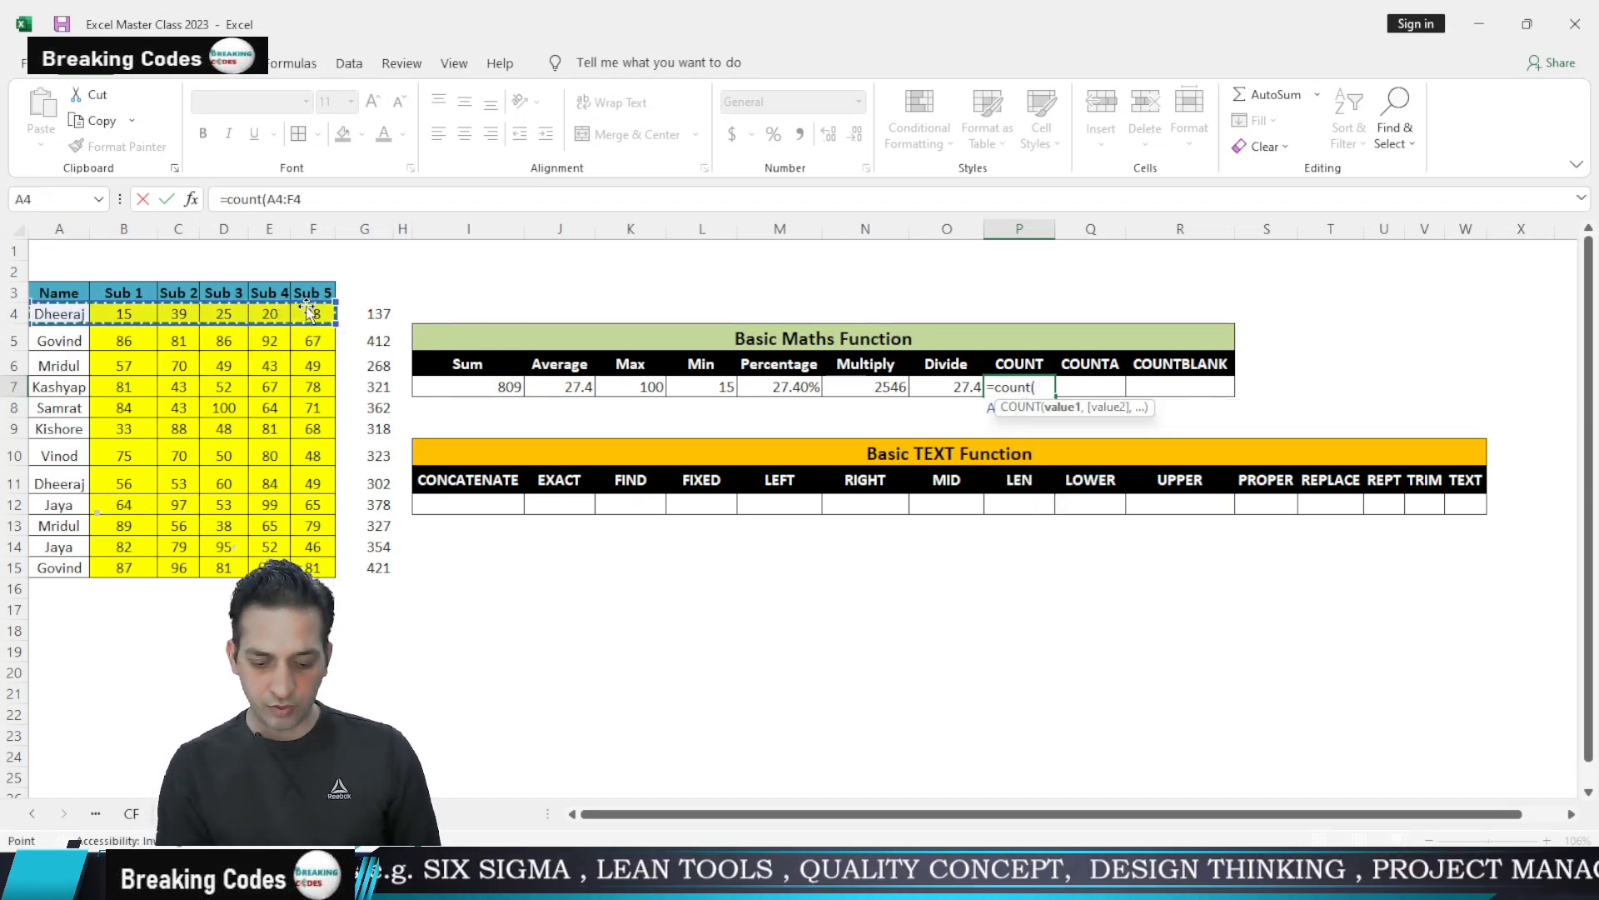
text())
key(Return)
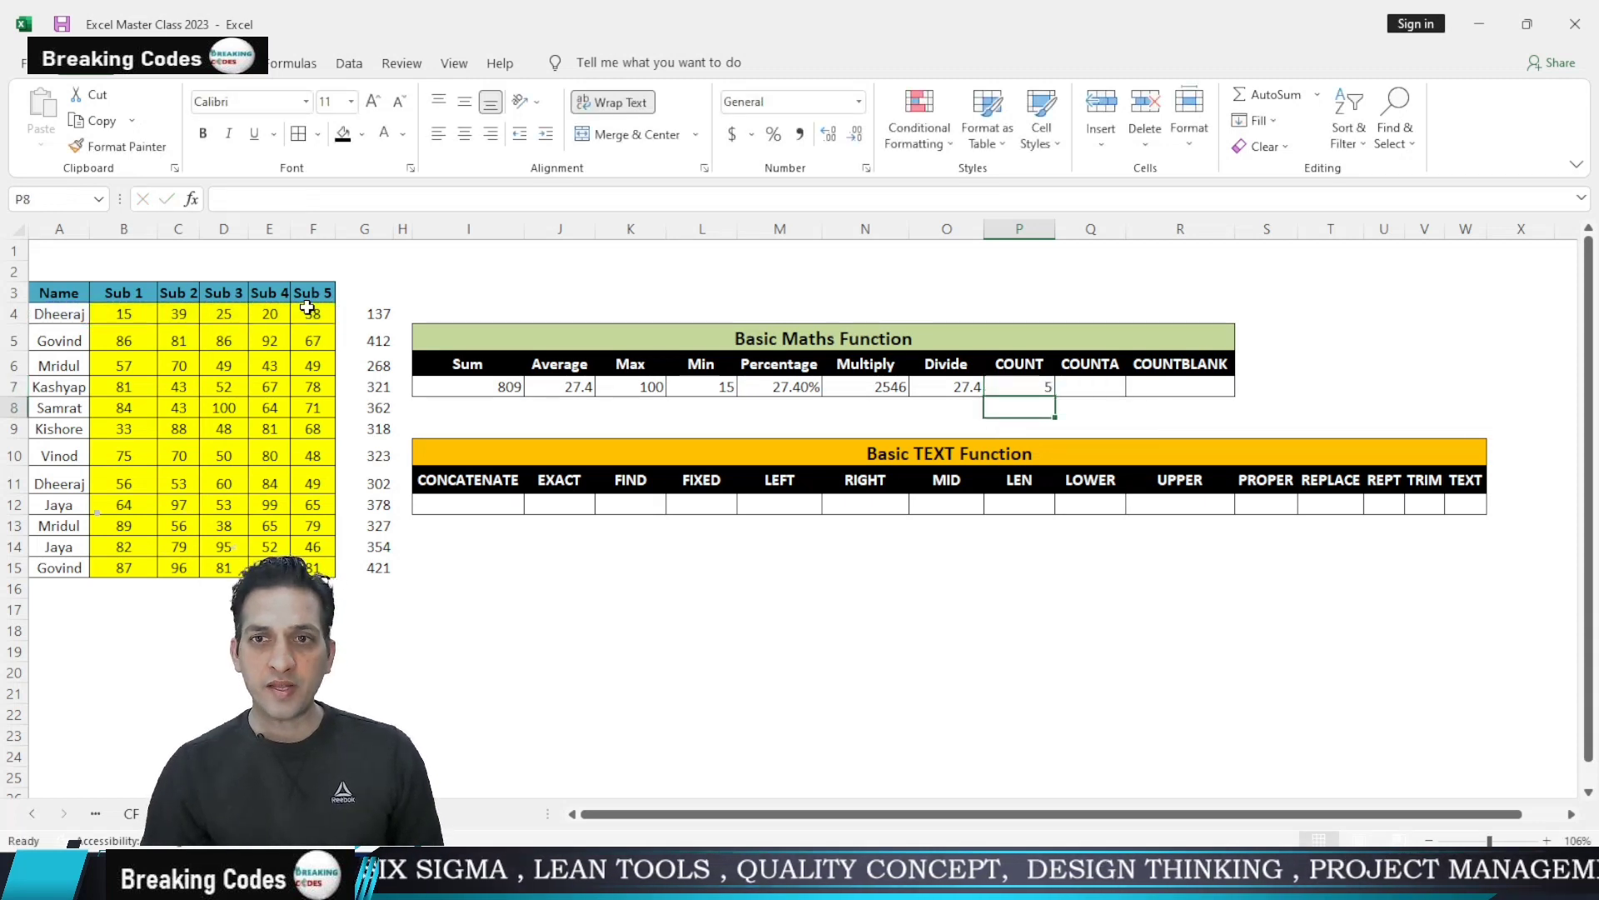
drag(70, 318, 317, 316)
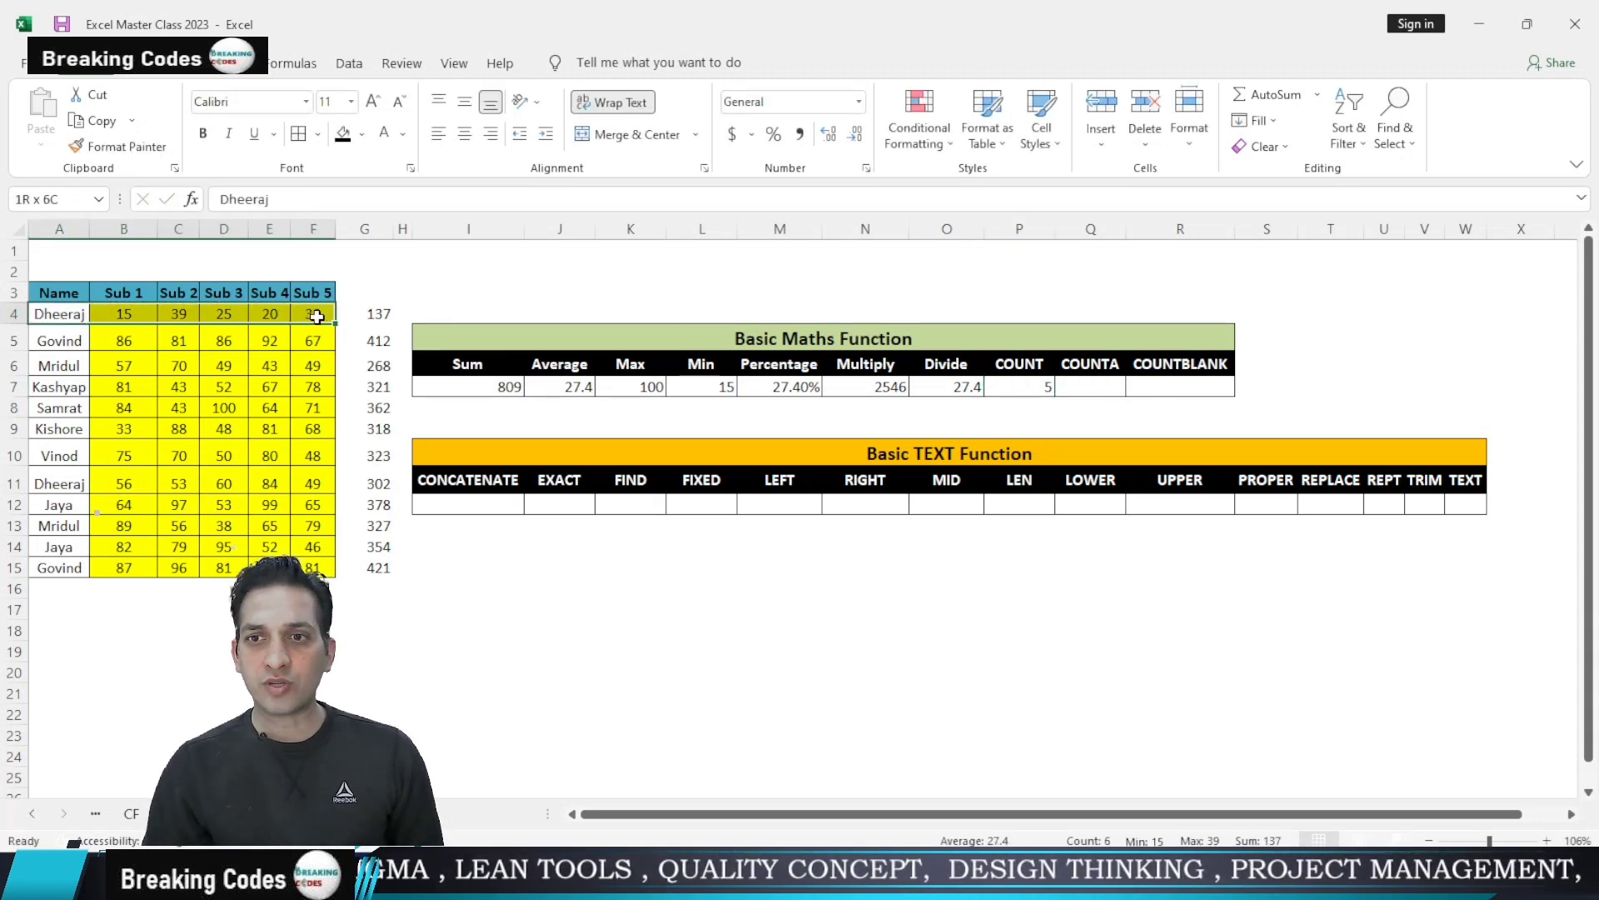
click(1041, 387)
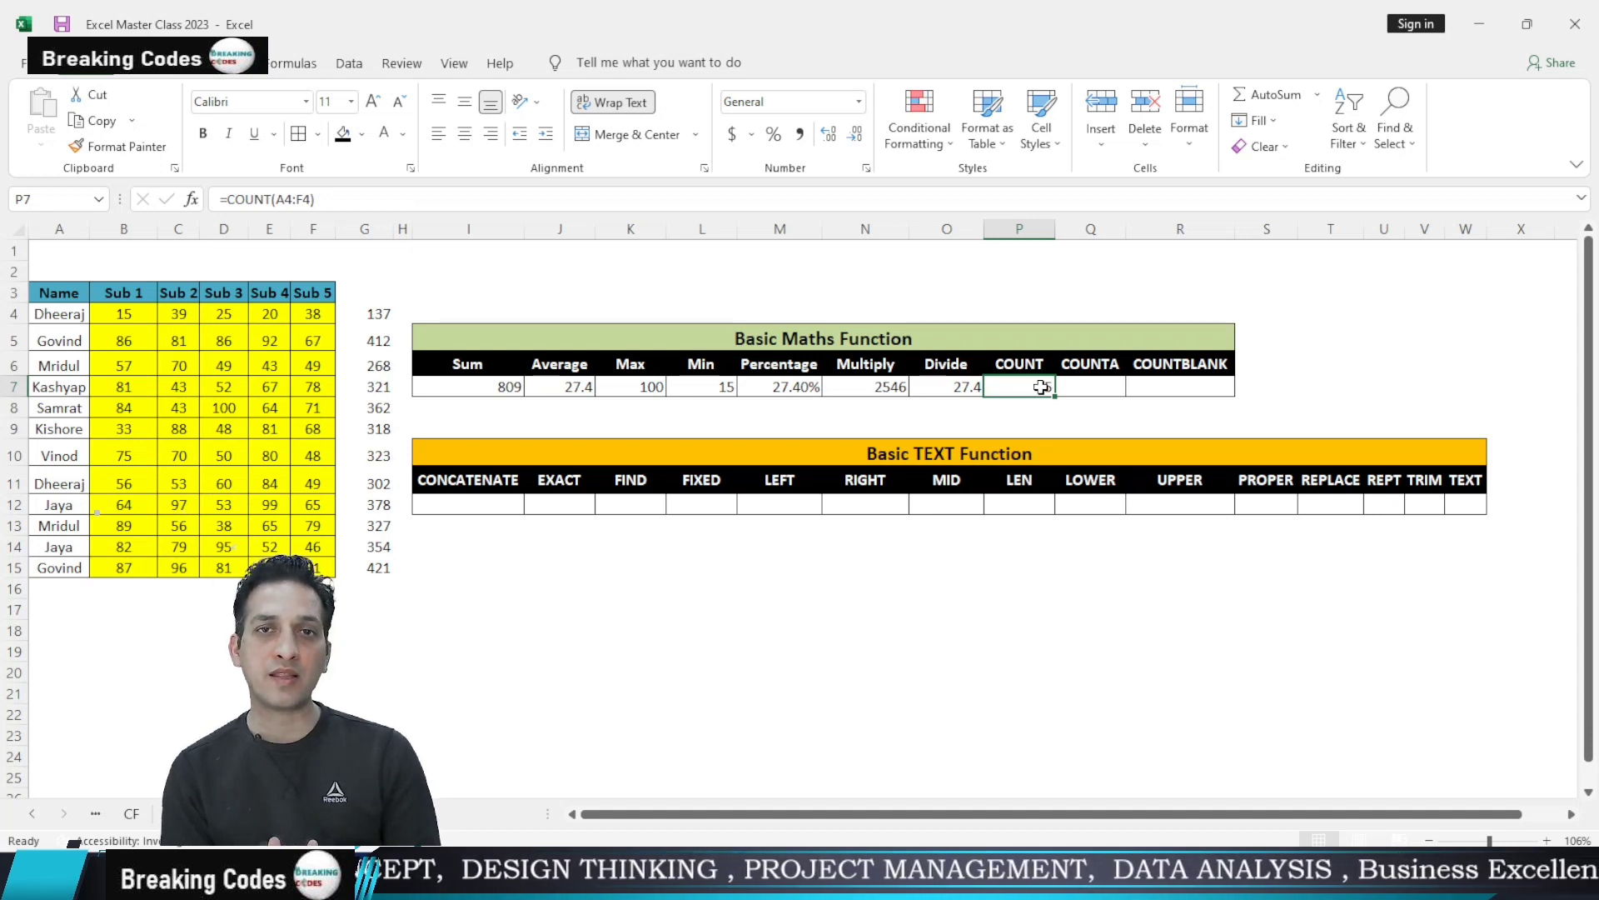
Count the non-empty cells in the first student's row in cell Q7 with =COUNTA(A4:F4)
click(1106, 388)
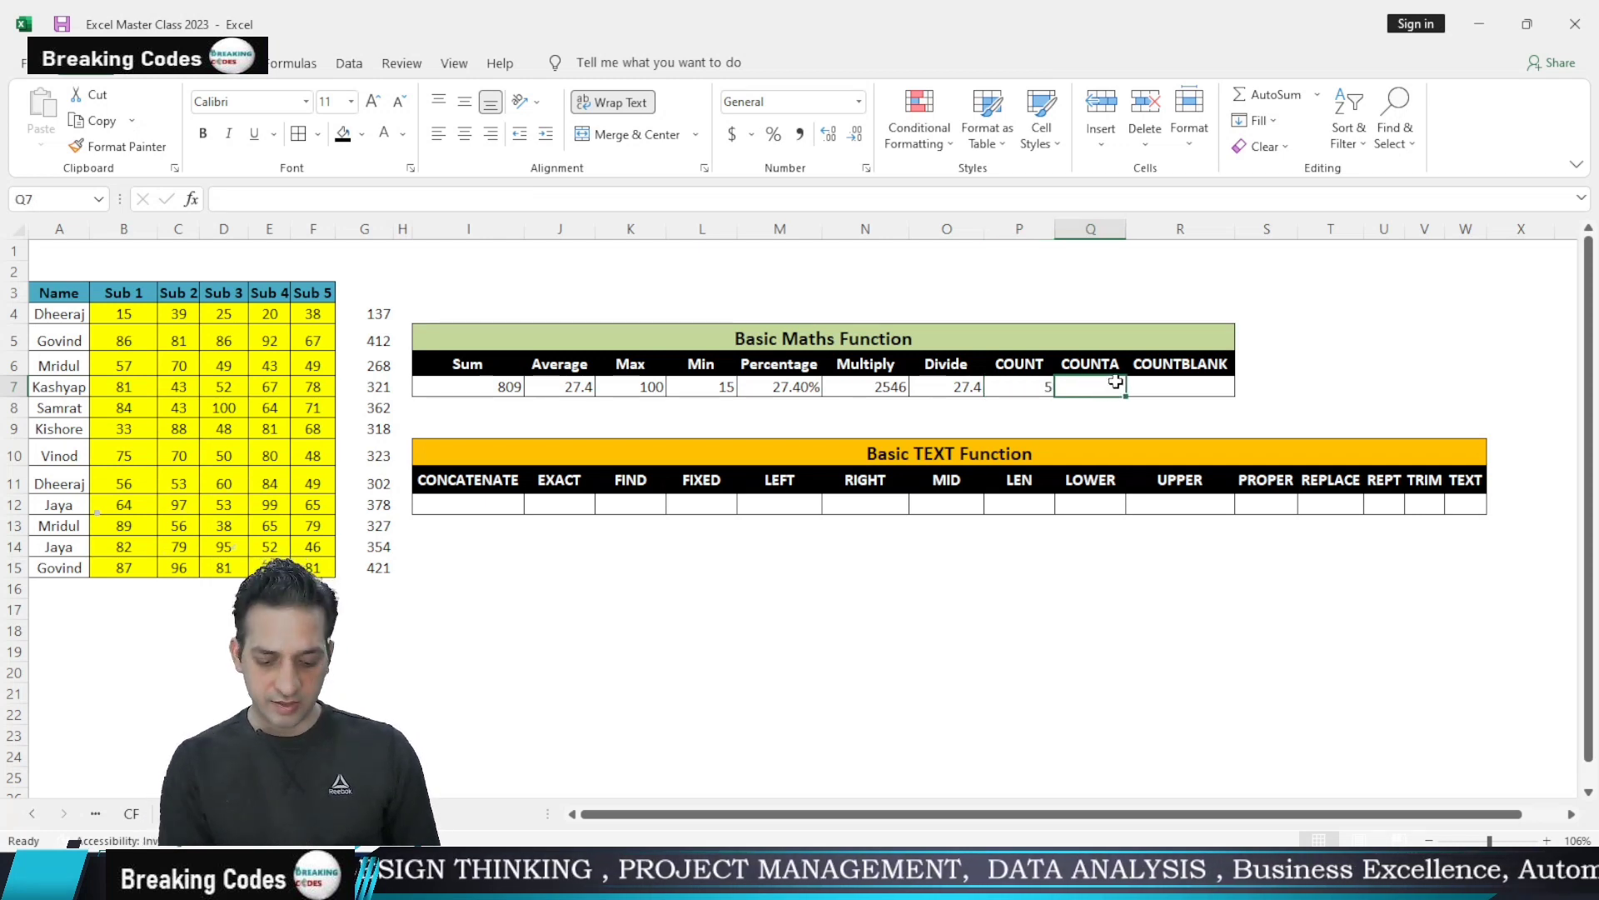
text(=count)
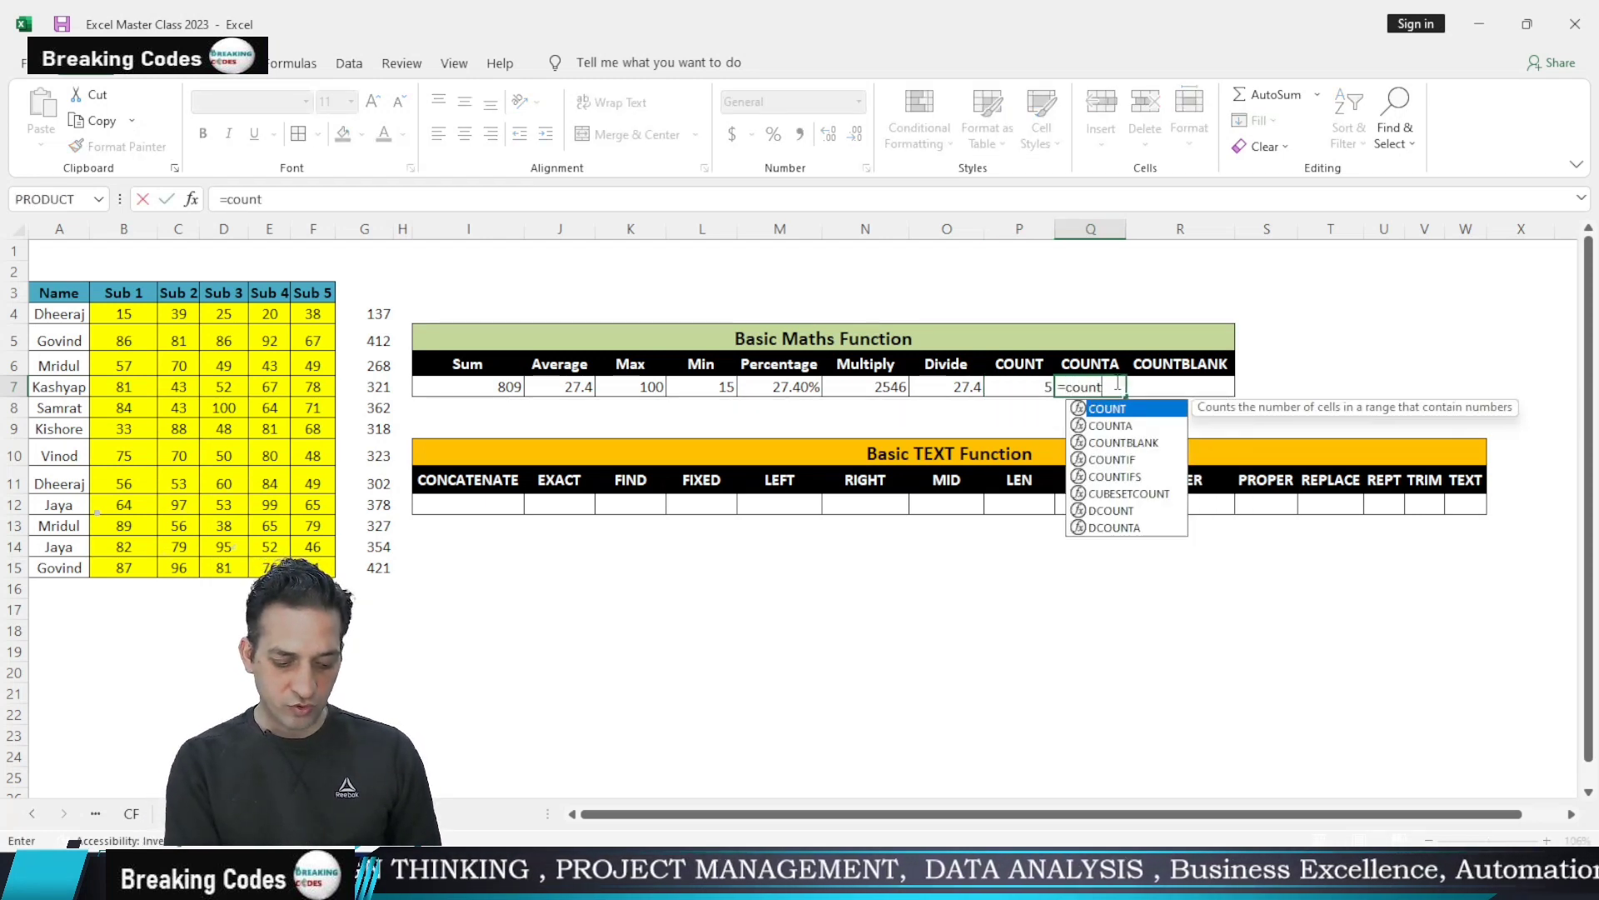
text(A)
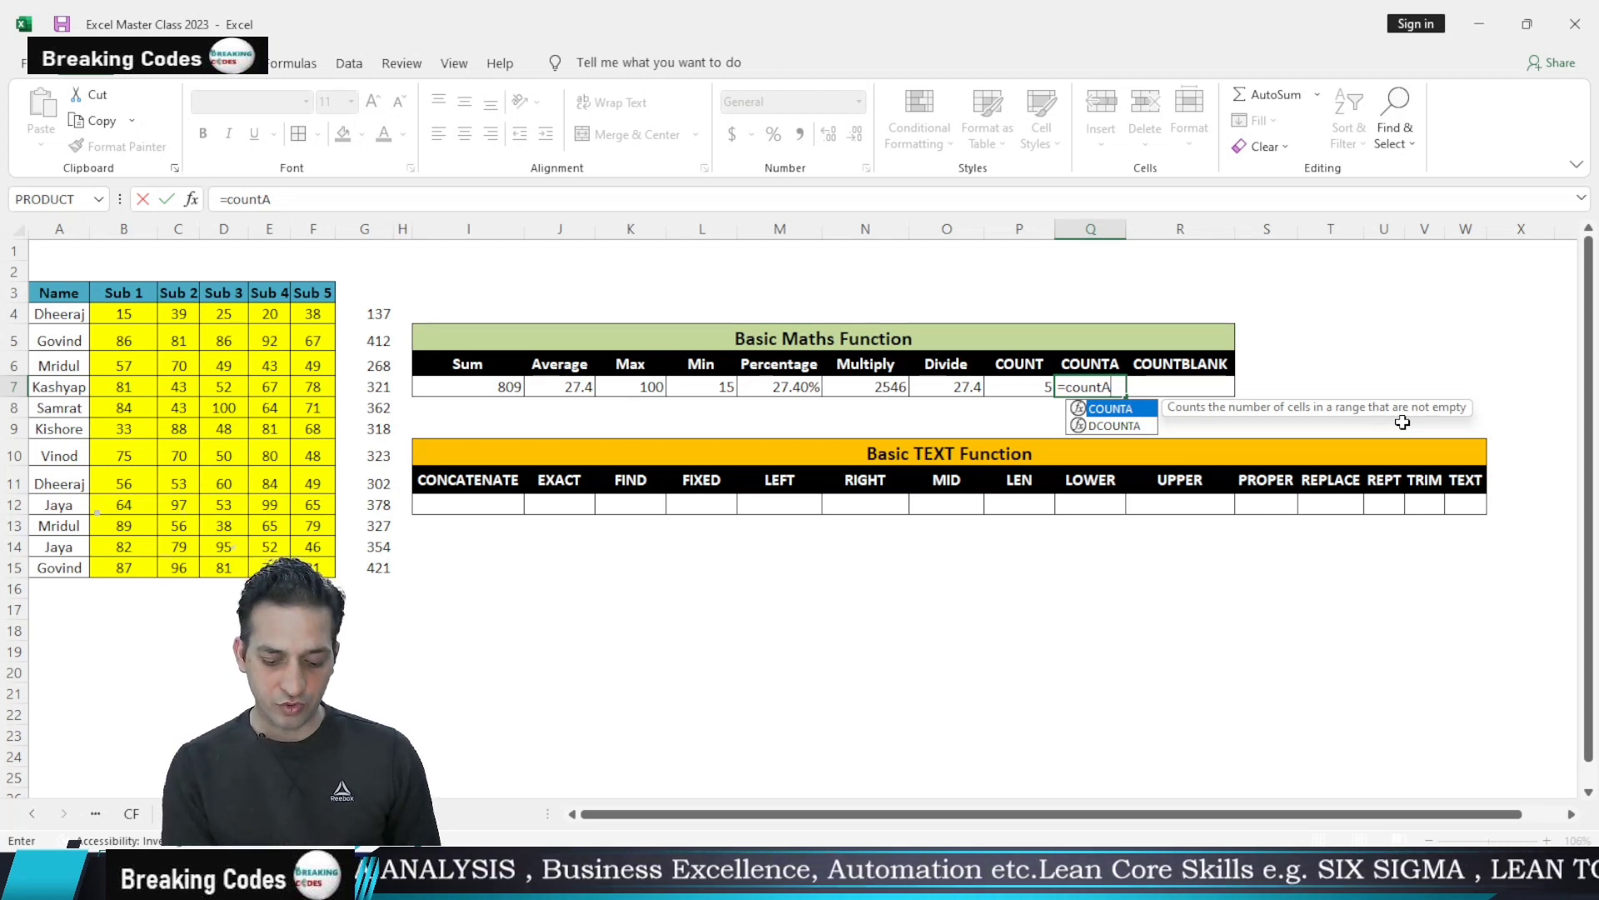
text(()
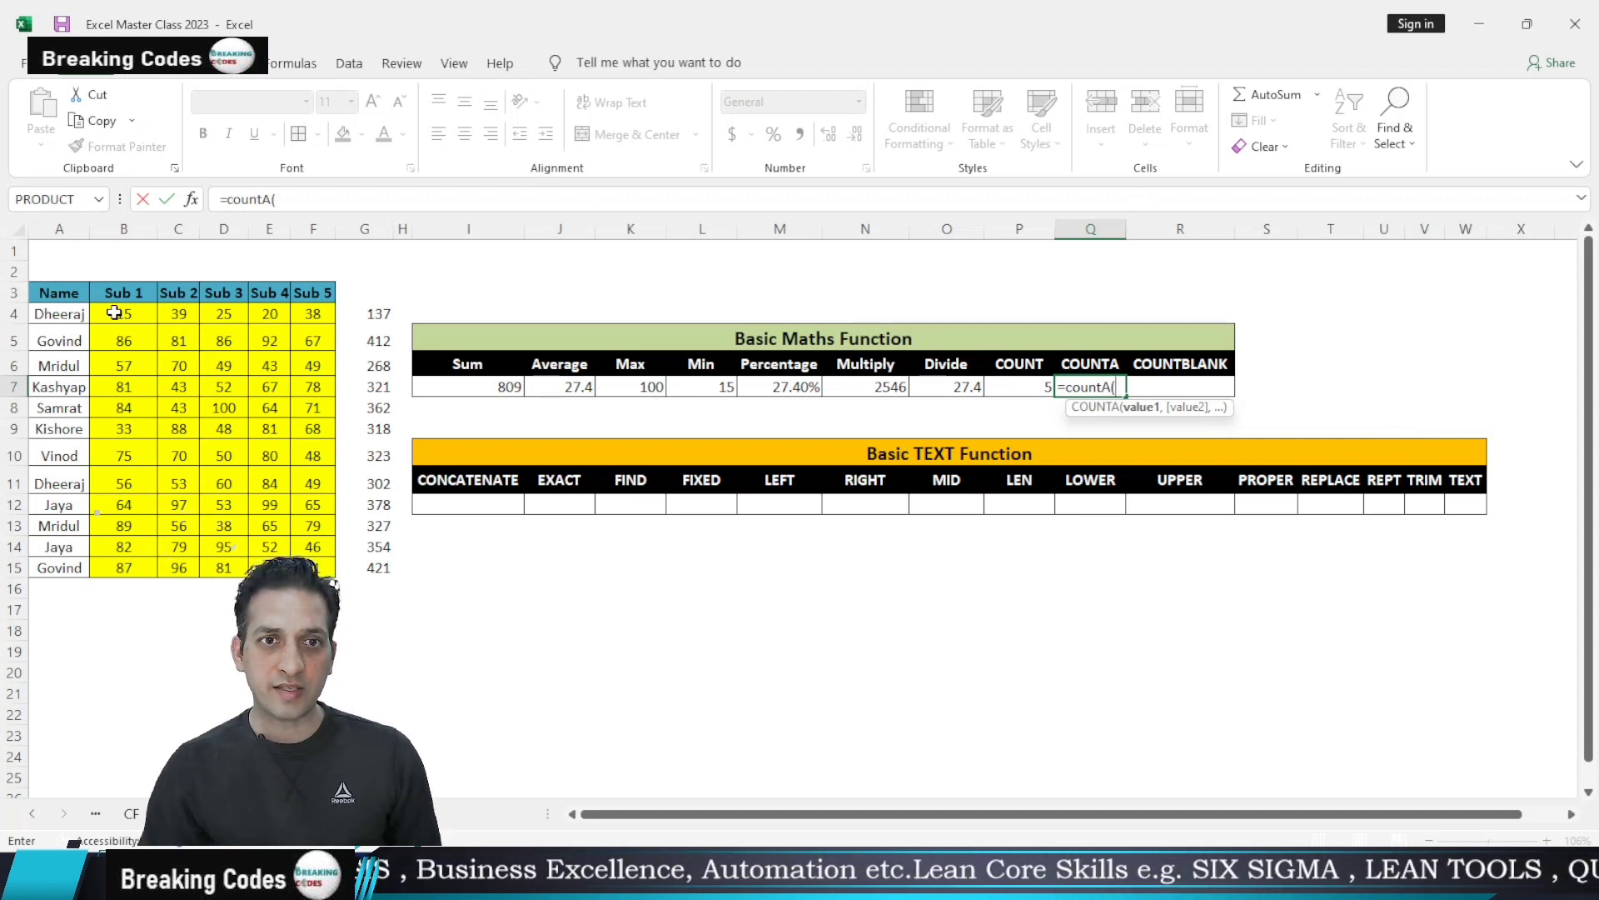
drag(84, 314, 323, 312)
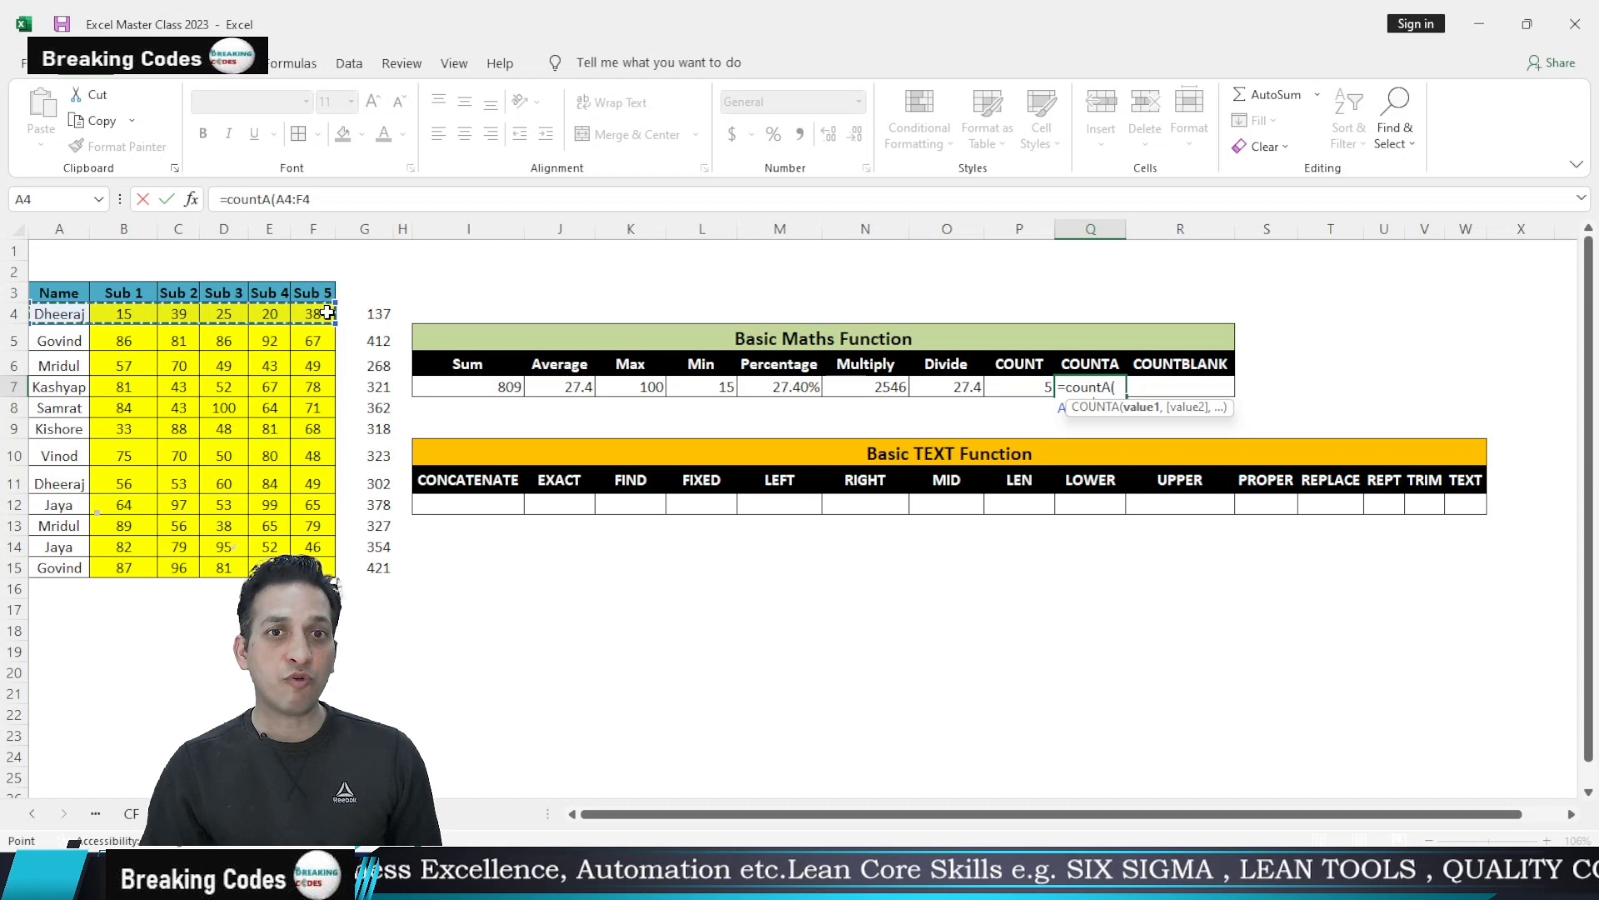
text())
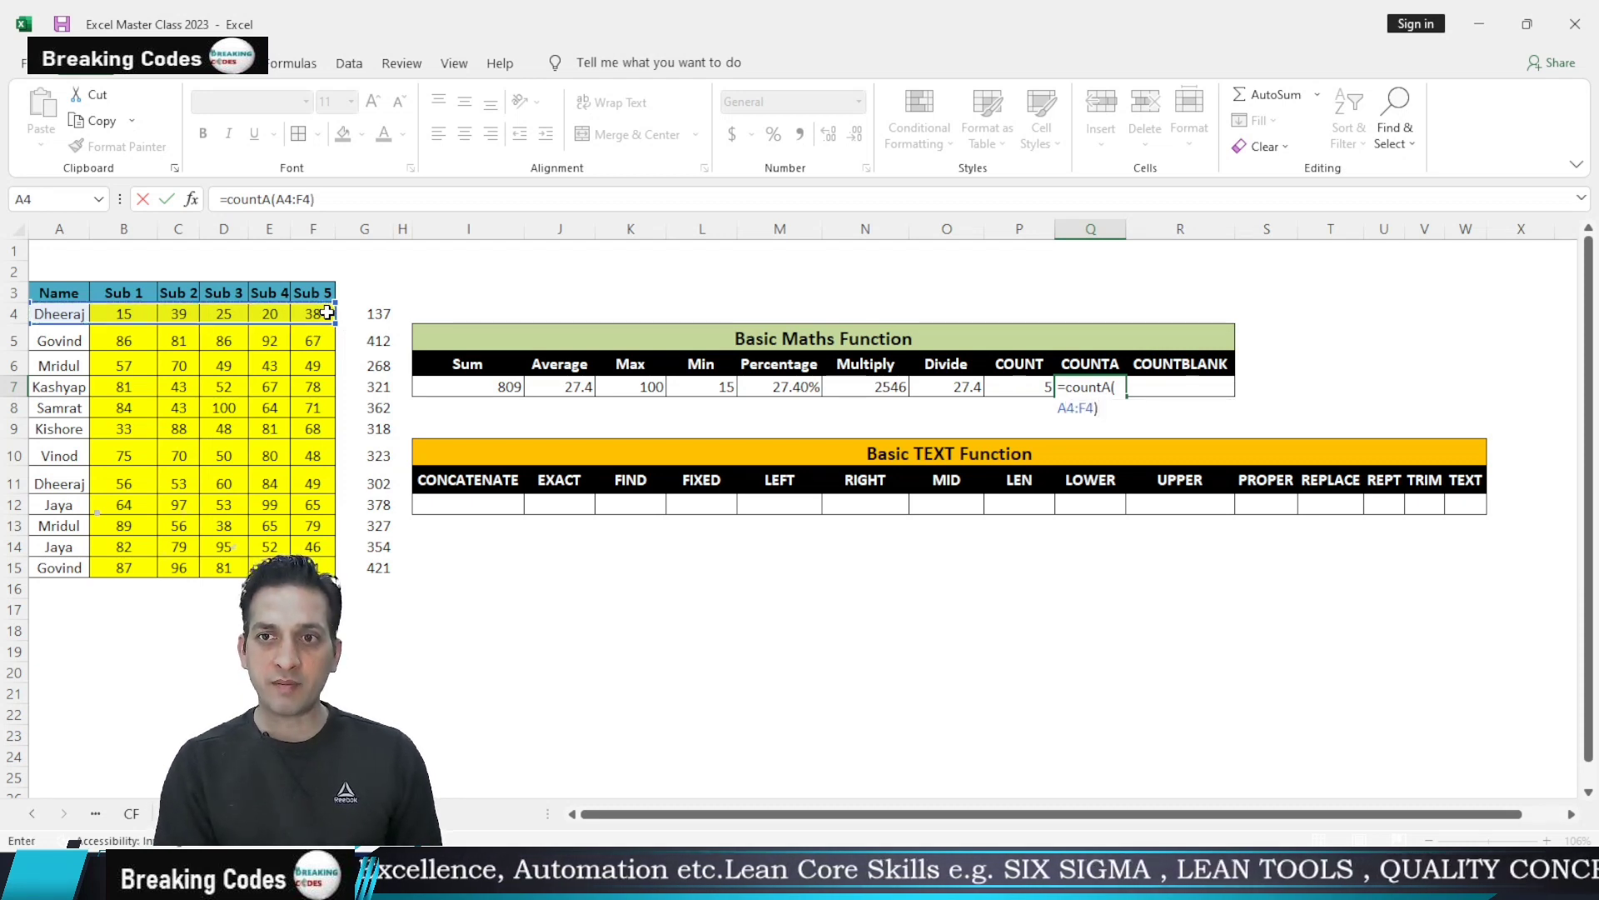
key(Return)
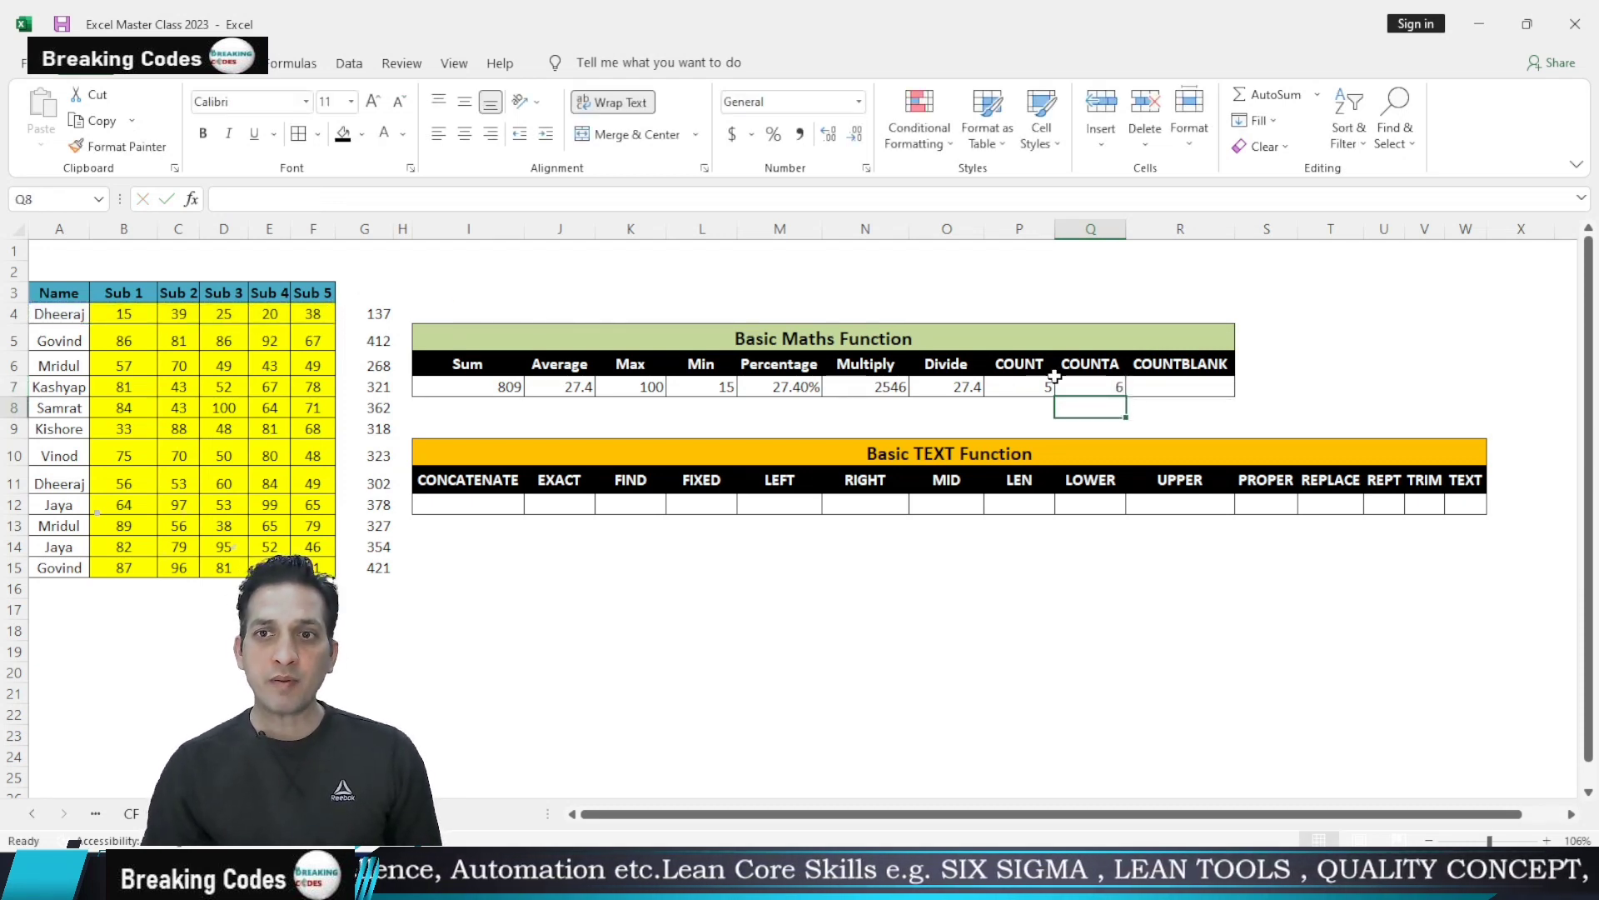
click(1090, 386)
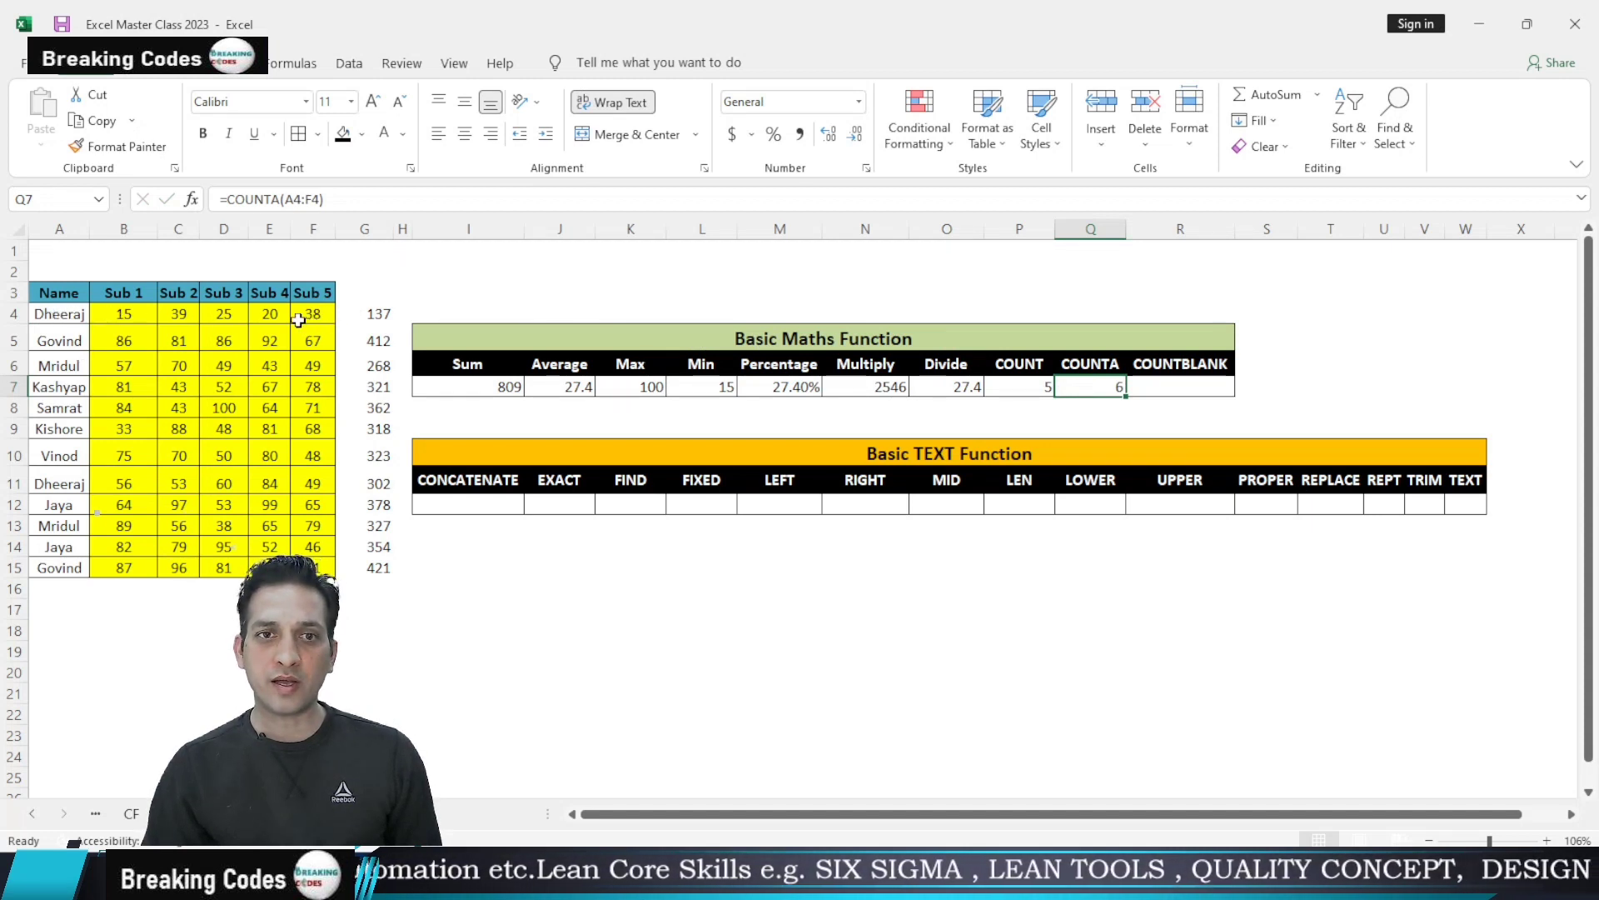
Clear the first student's Sub 4 mark to test the COUNT and COUNTA formulas, and undo the deletion
click(265, 315)
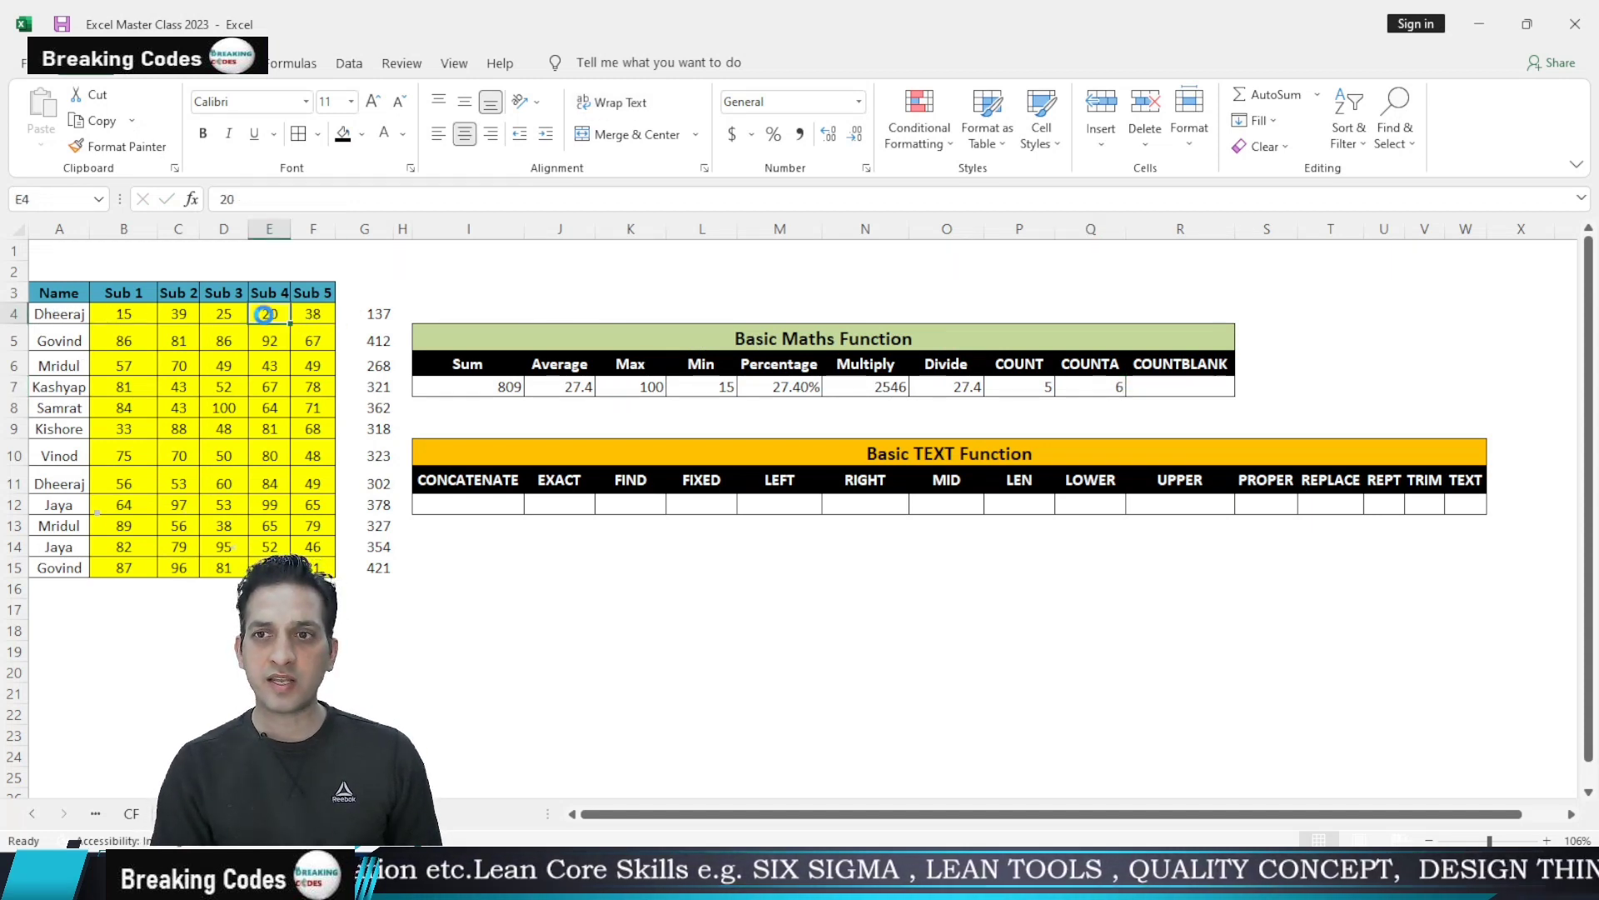
key(Delete)
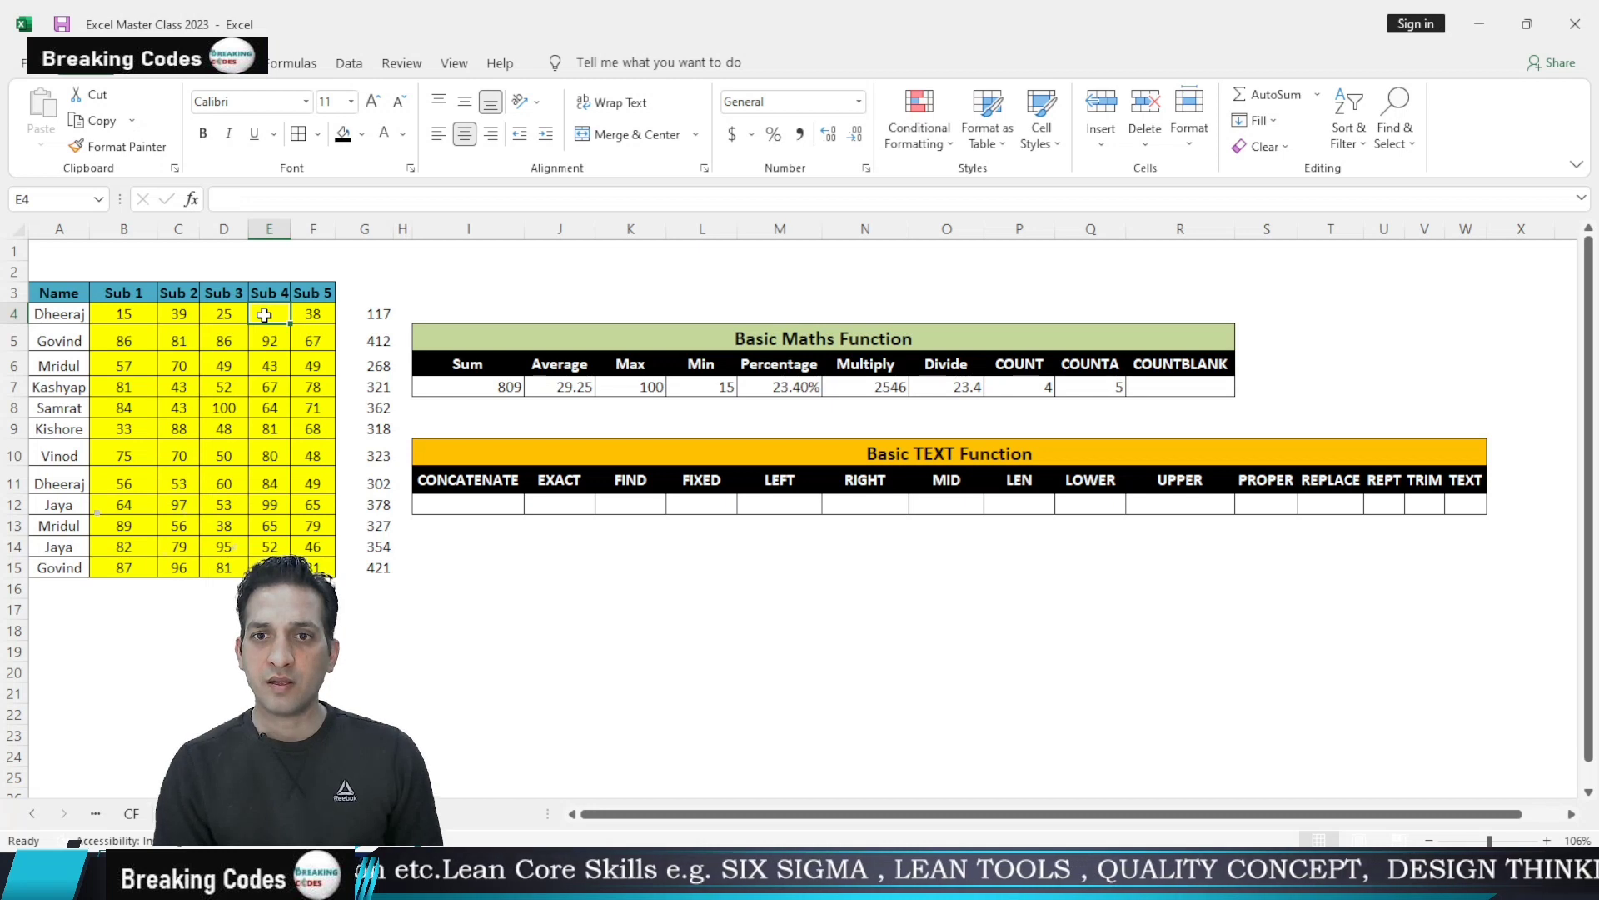
click(1114, 384)
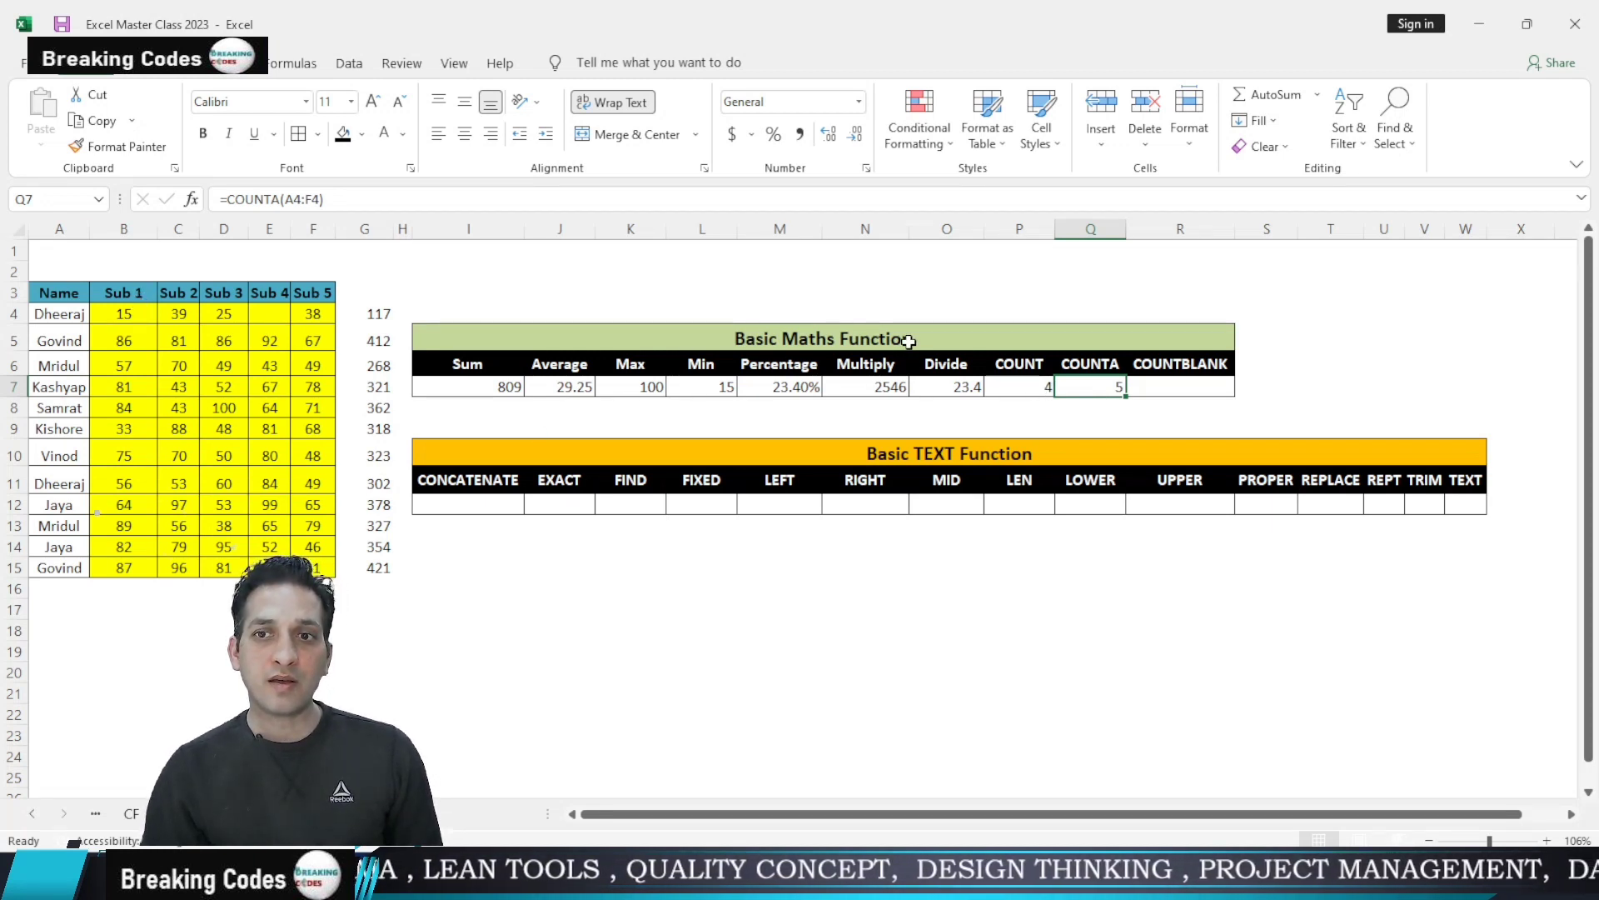
click(1025, 366)
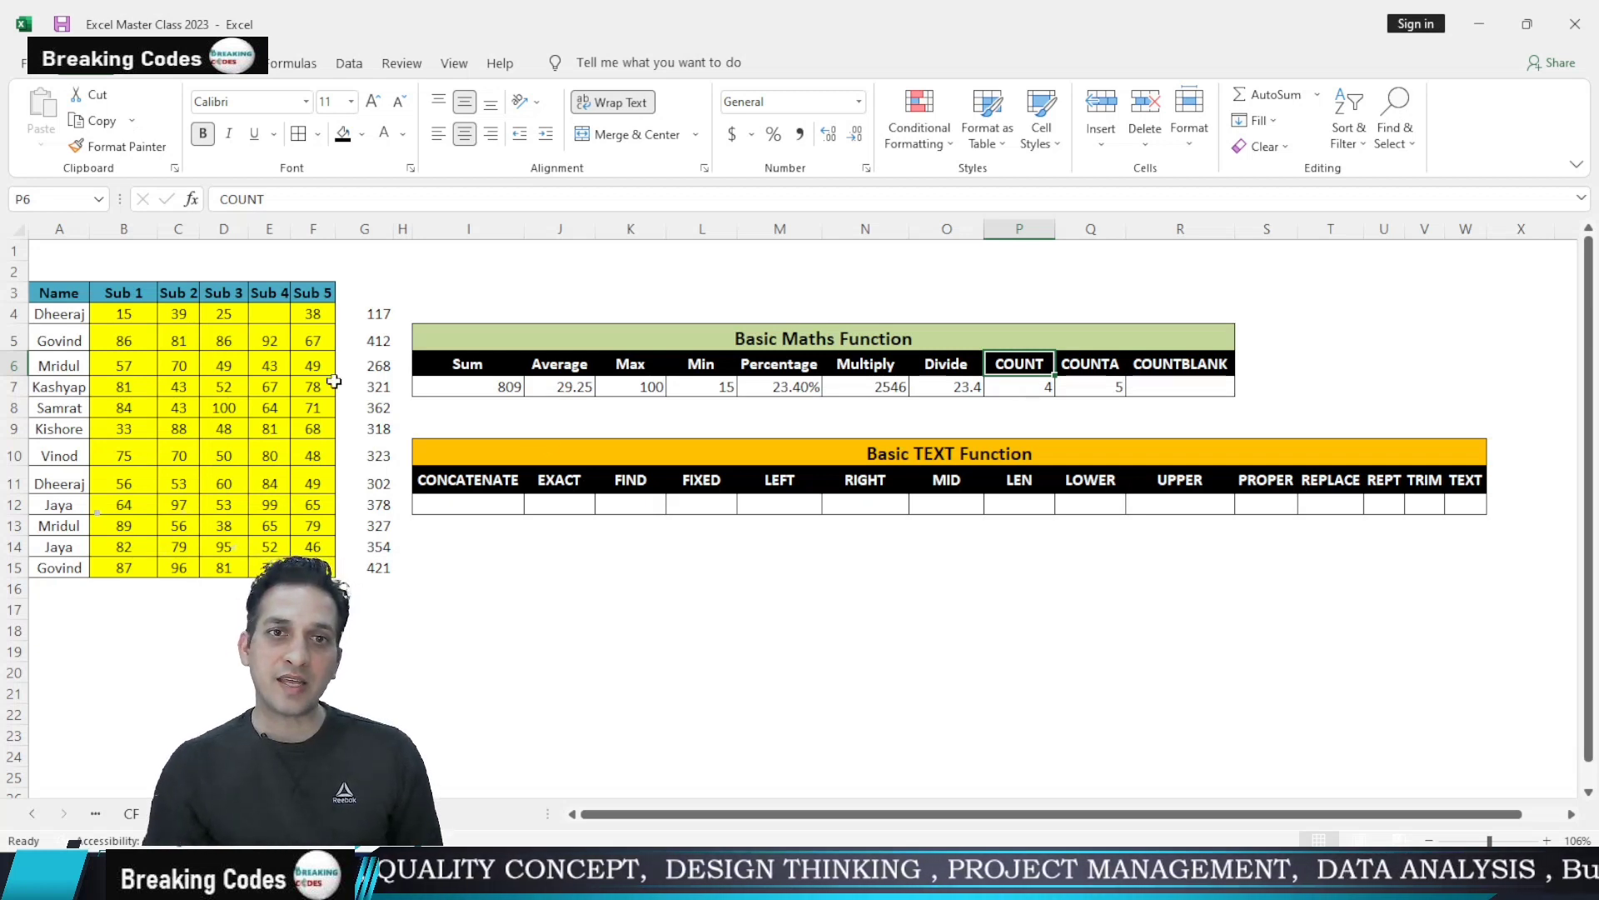
click(264, 313)
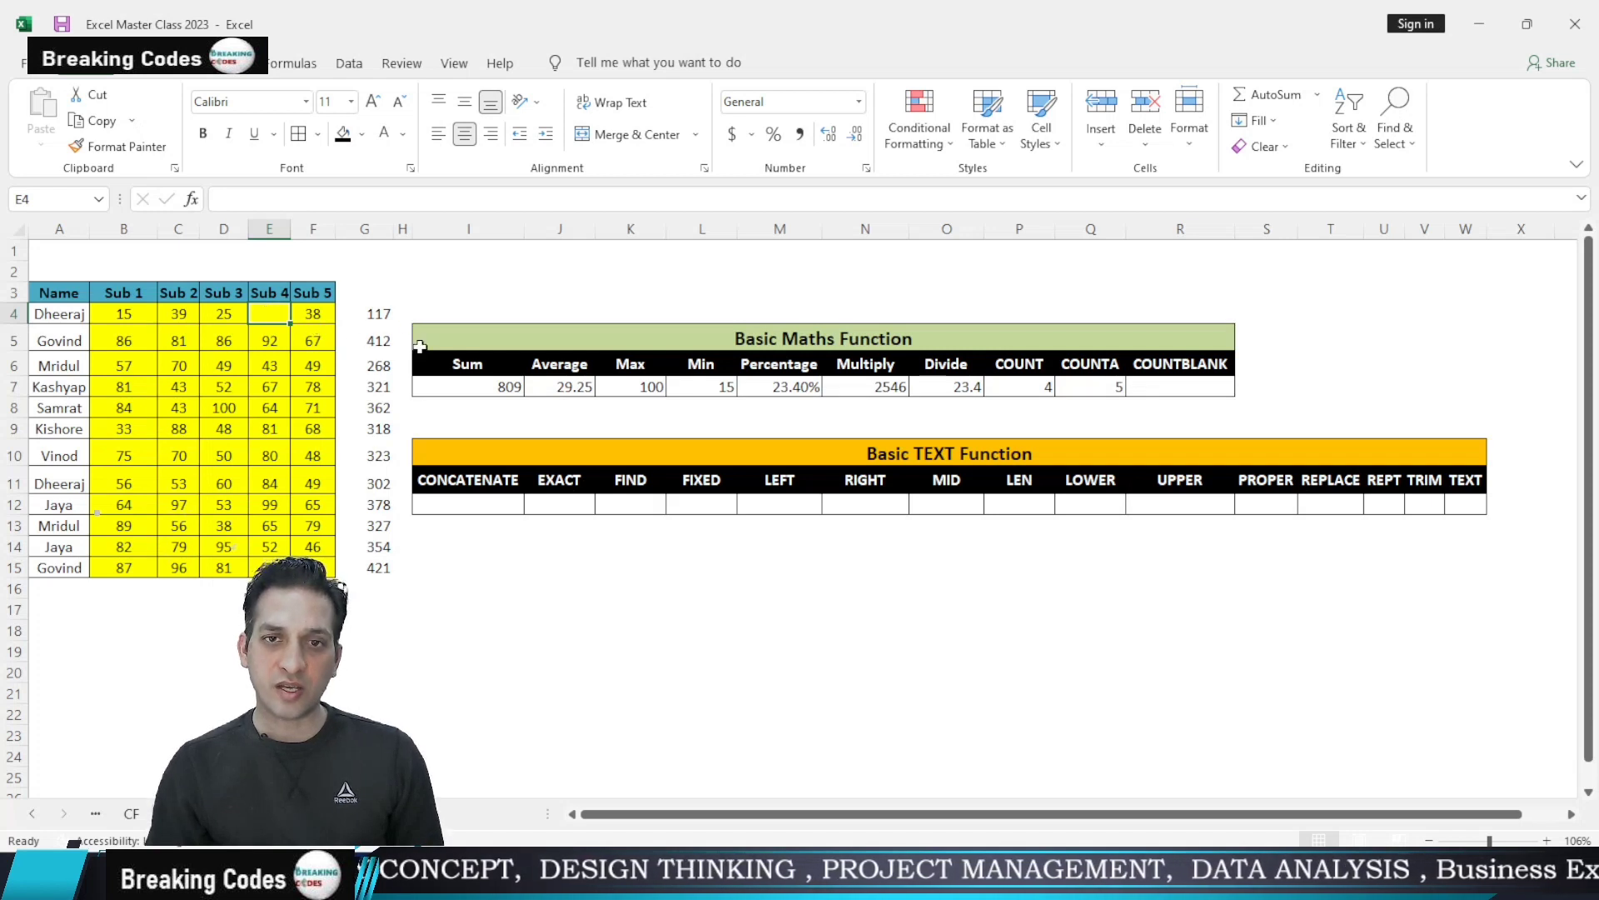
key(ctrl+z)
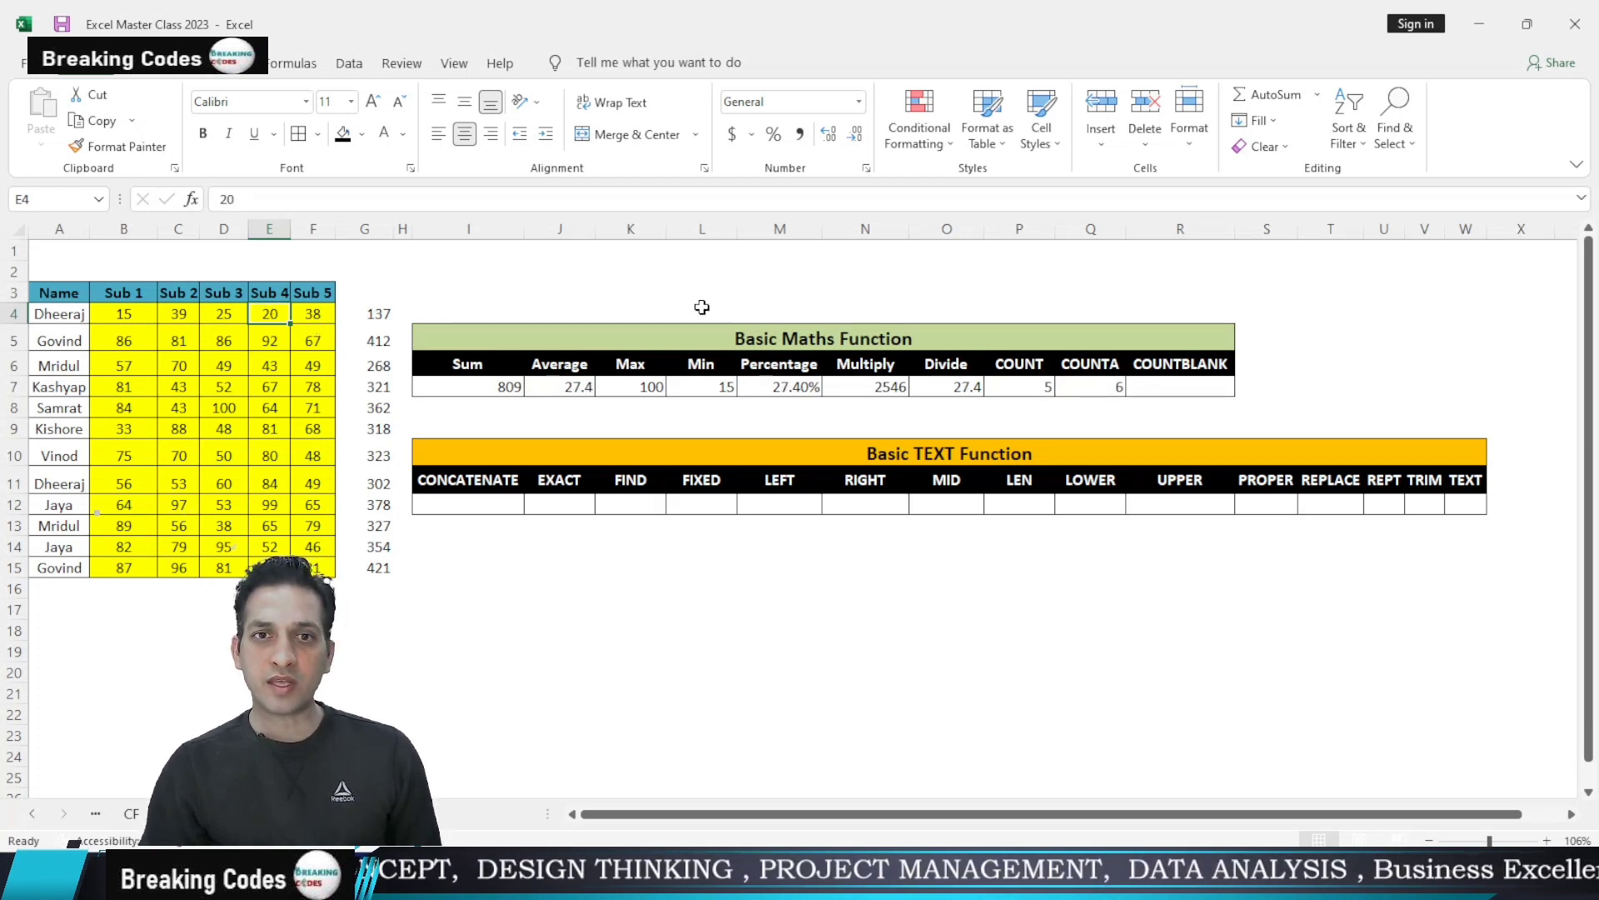
Count the blank cells in the marks range in cell R7 with =COUNTBLANK(B4:F15)
click(1194, 388)
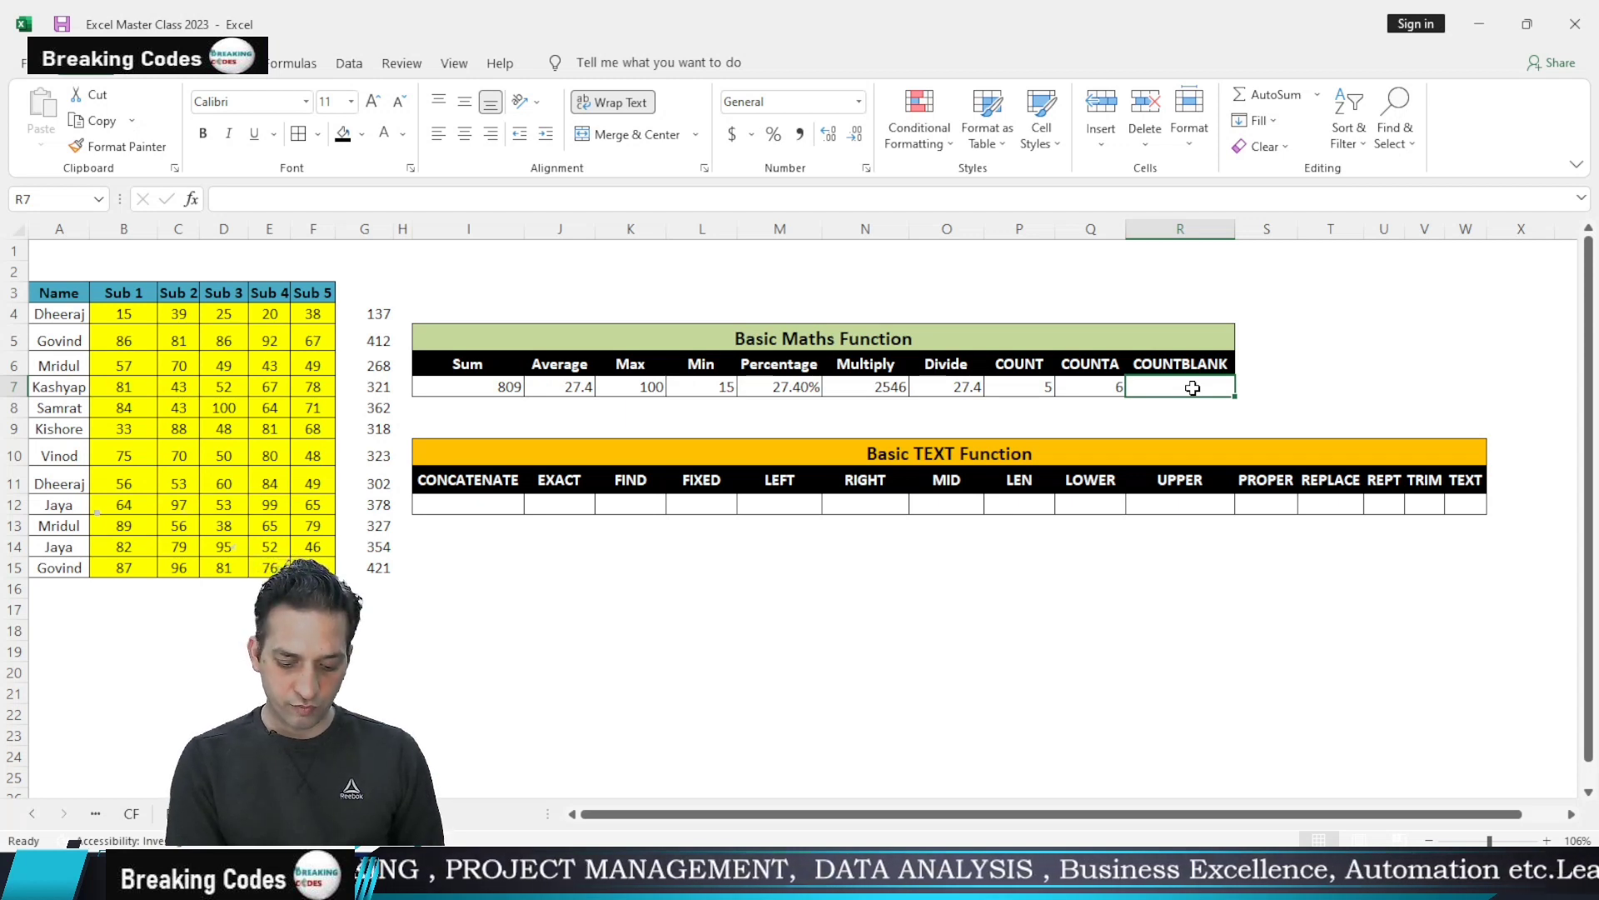
text(=COUNT)
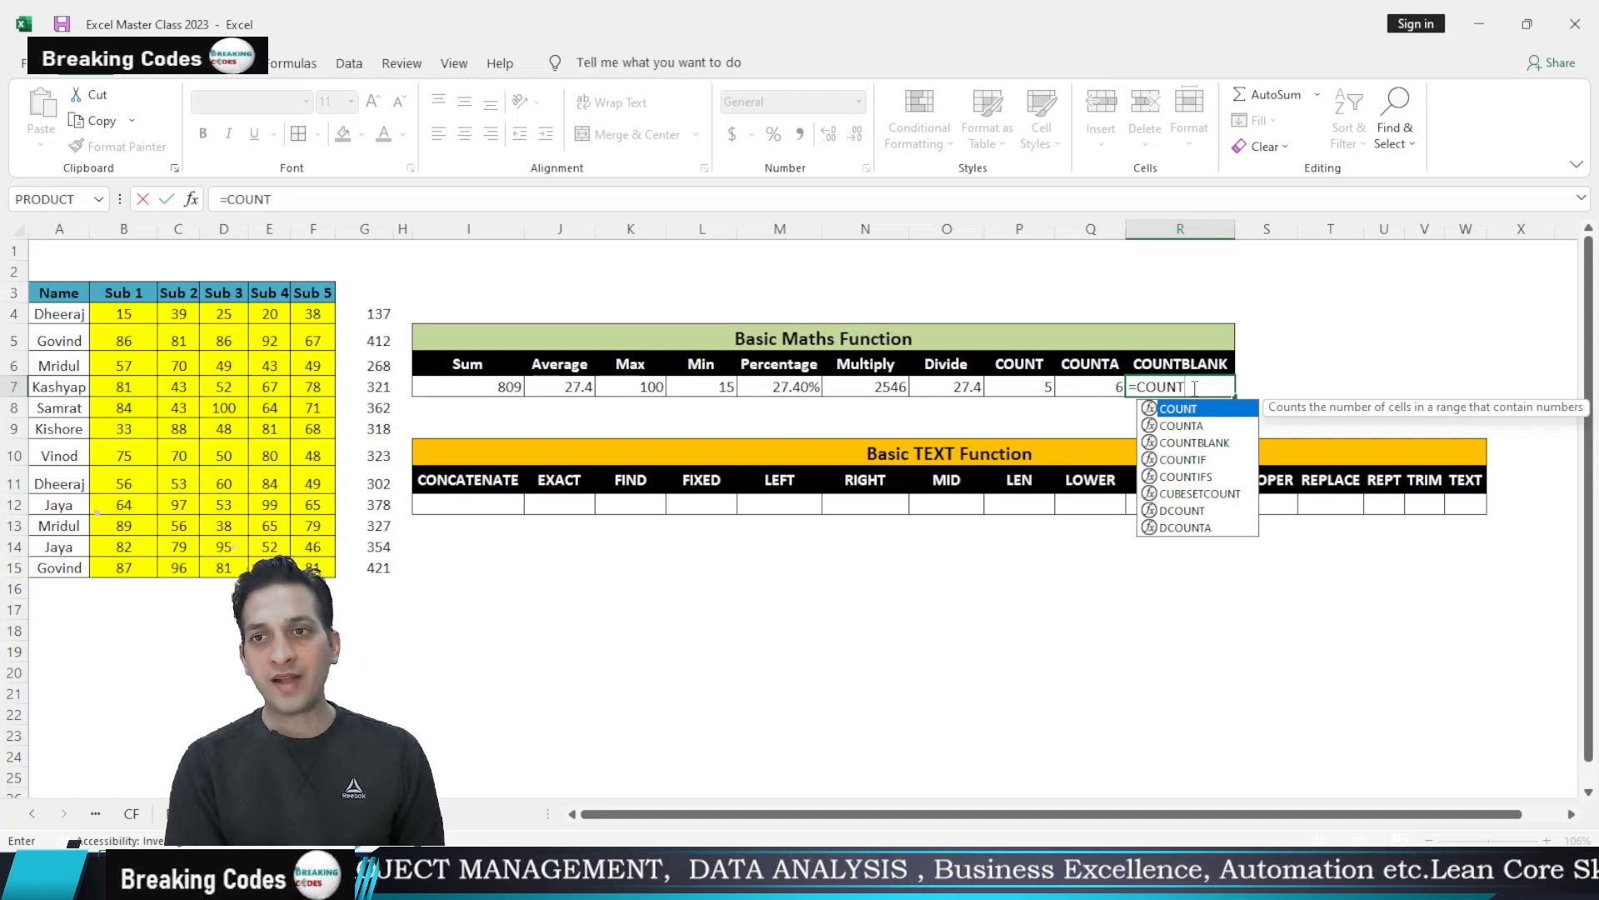
key(BackSpace)
key(BackSpace)
key(BackSpace)
key(BackSpace)
key(BackSpace)
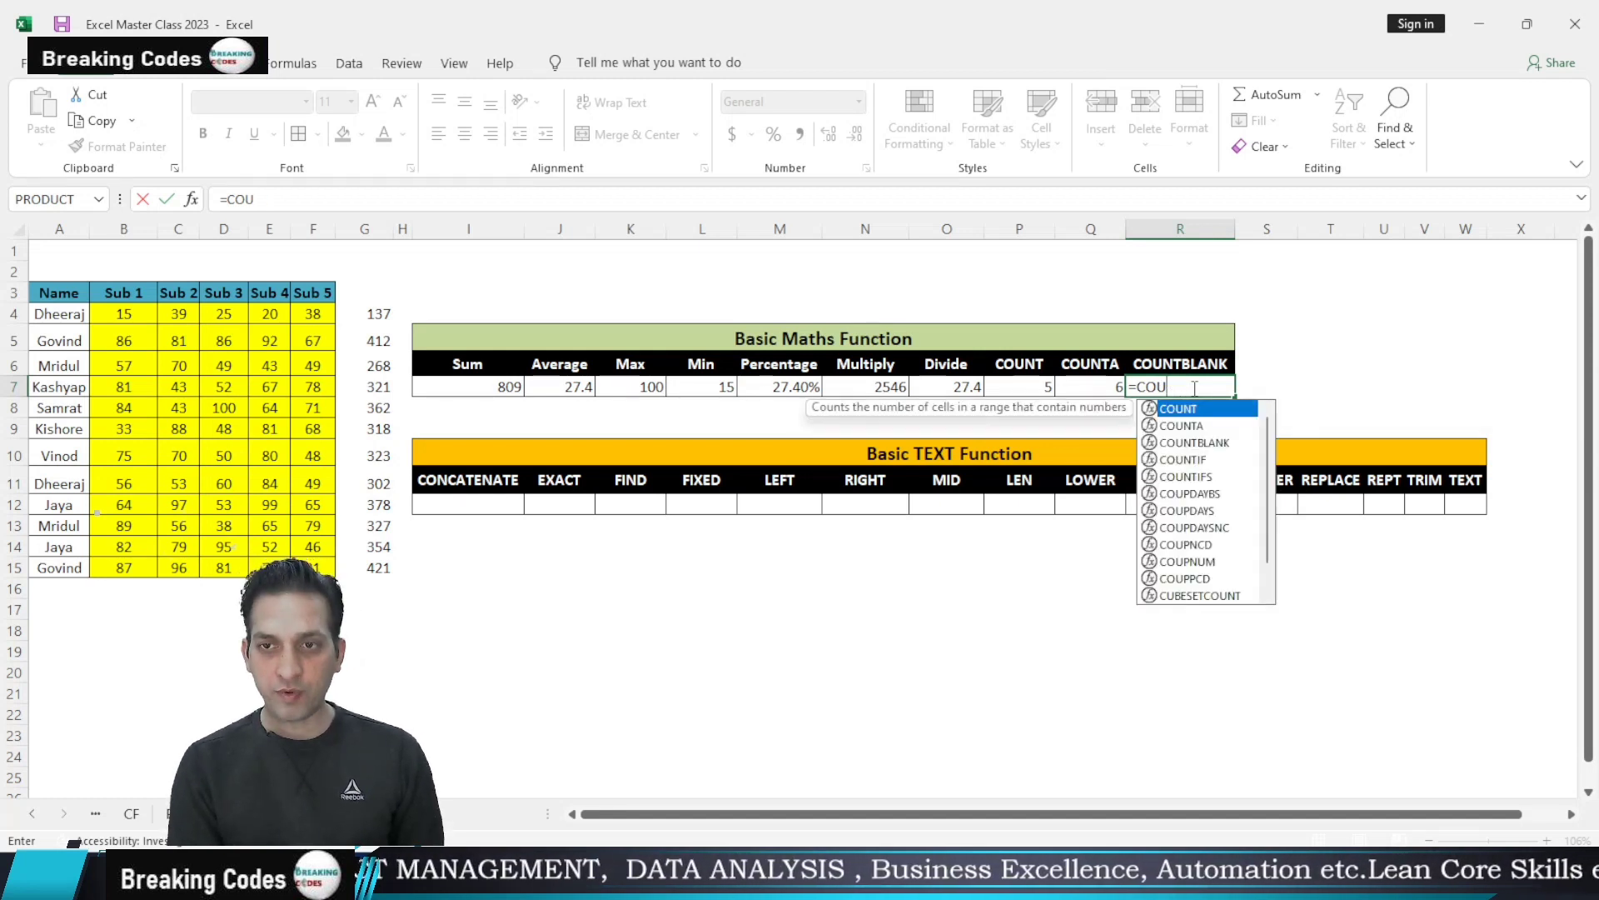
text(count)
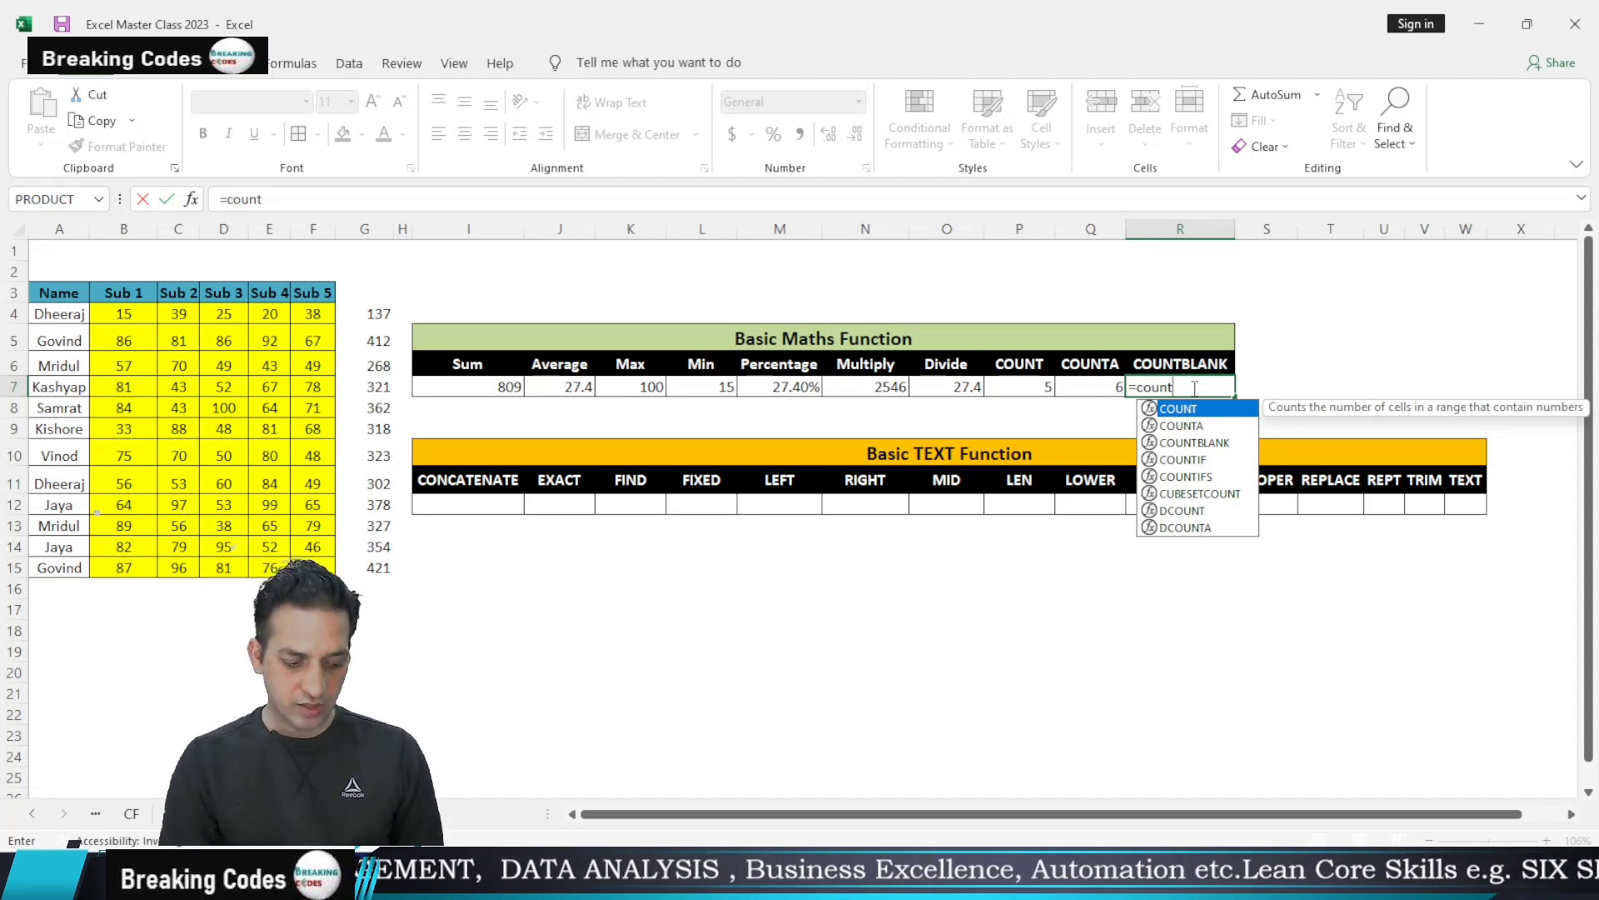
double_click(1218, 443)
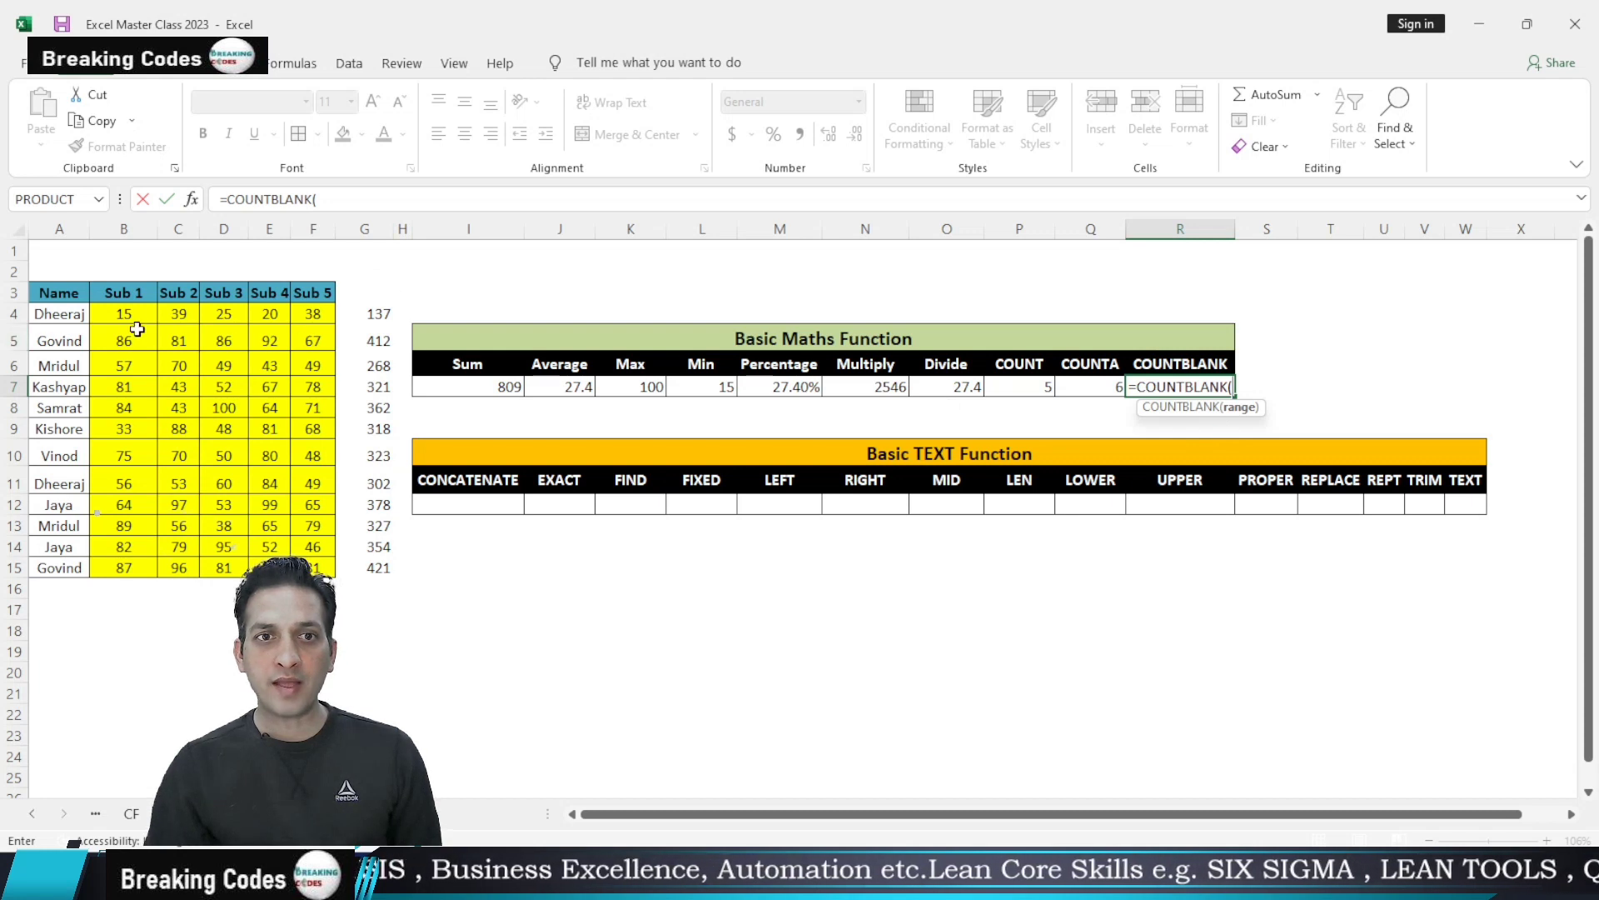
drag(139, 322, 313, 567)
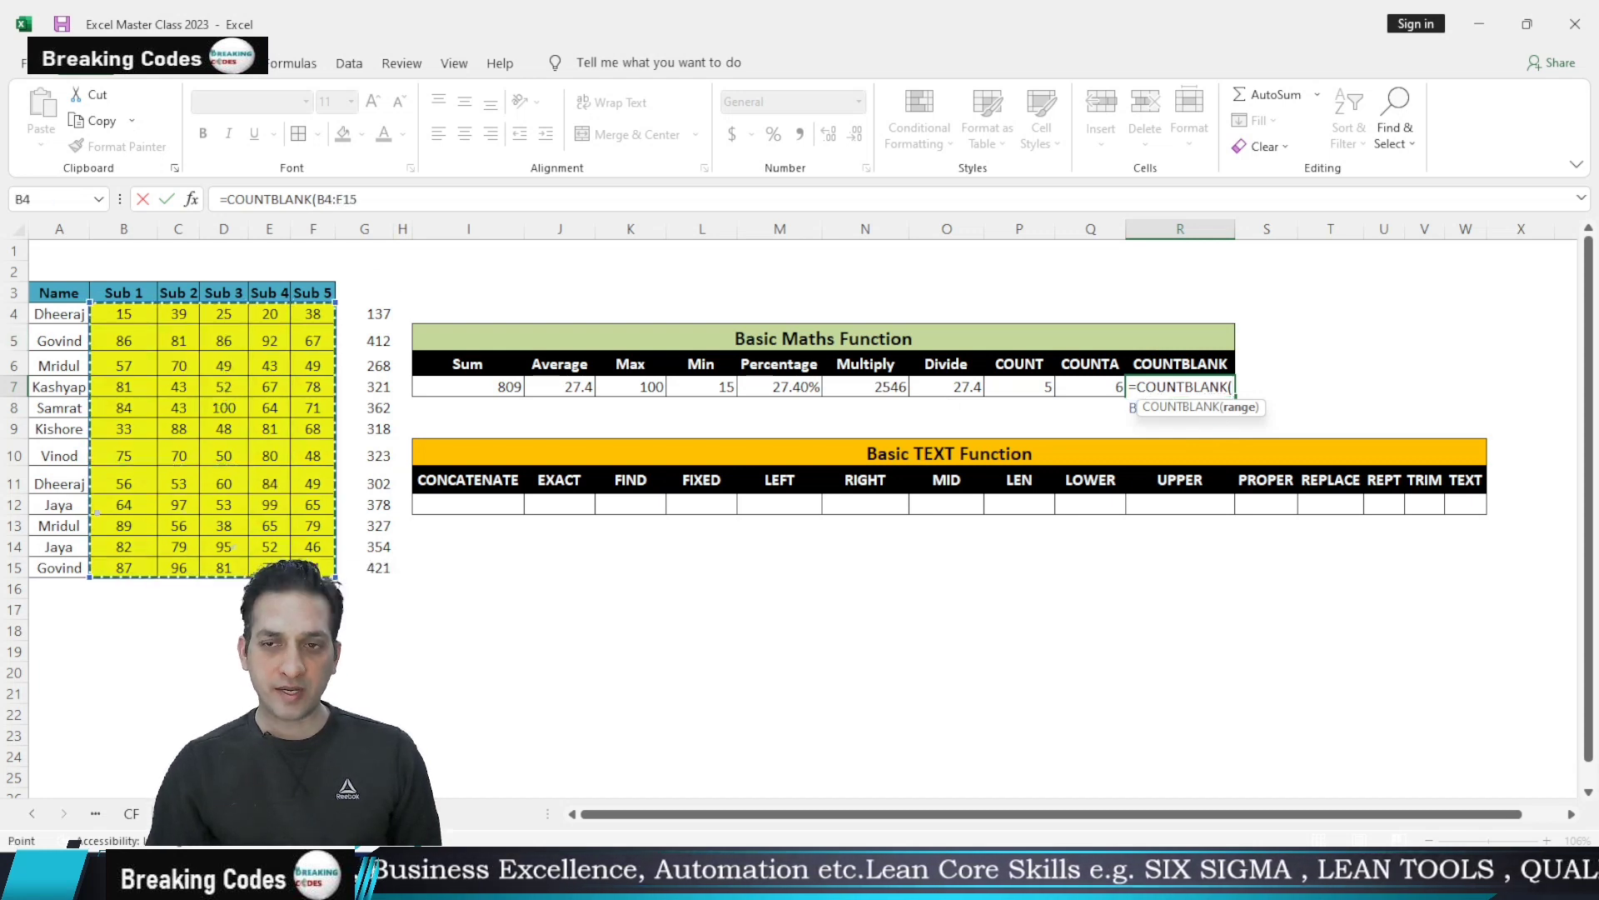
text())
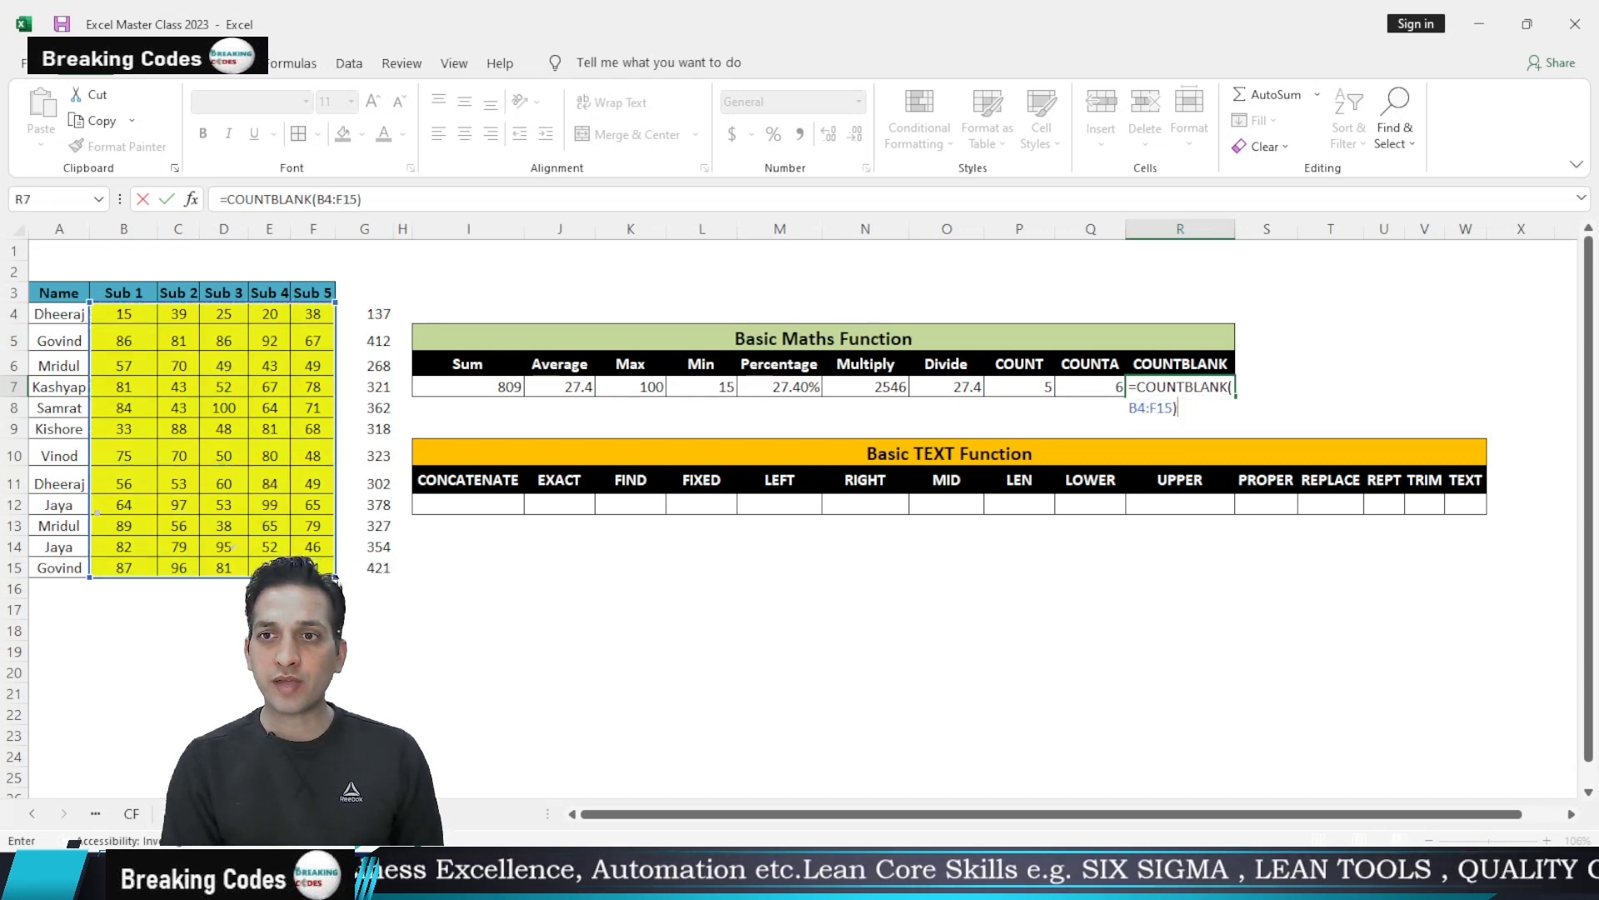
key(Return)
Replace the Sub 4 mark in cell E8 with the letter d
click(271, 407)
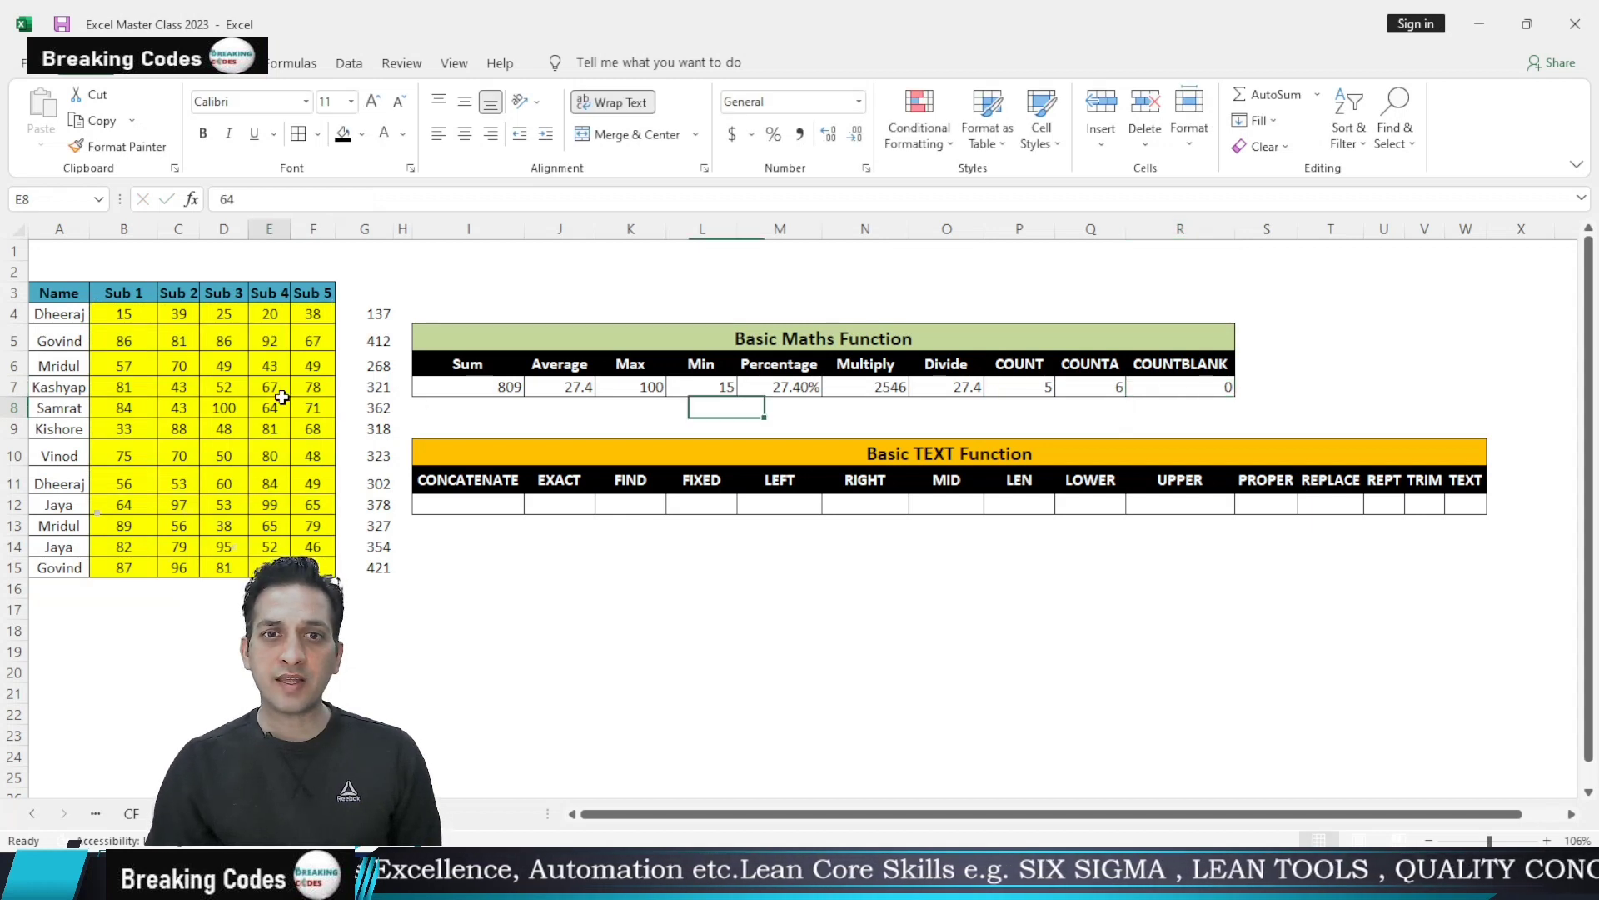
text(d)
Clear the marks in cells D11, D8 and B9 to test the COUNTBLANK formula
click(230, 481)
key(BackSpace)
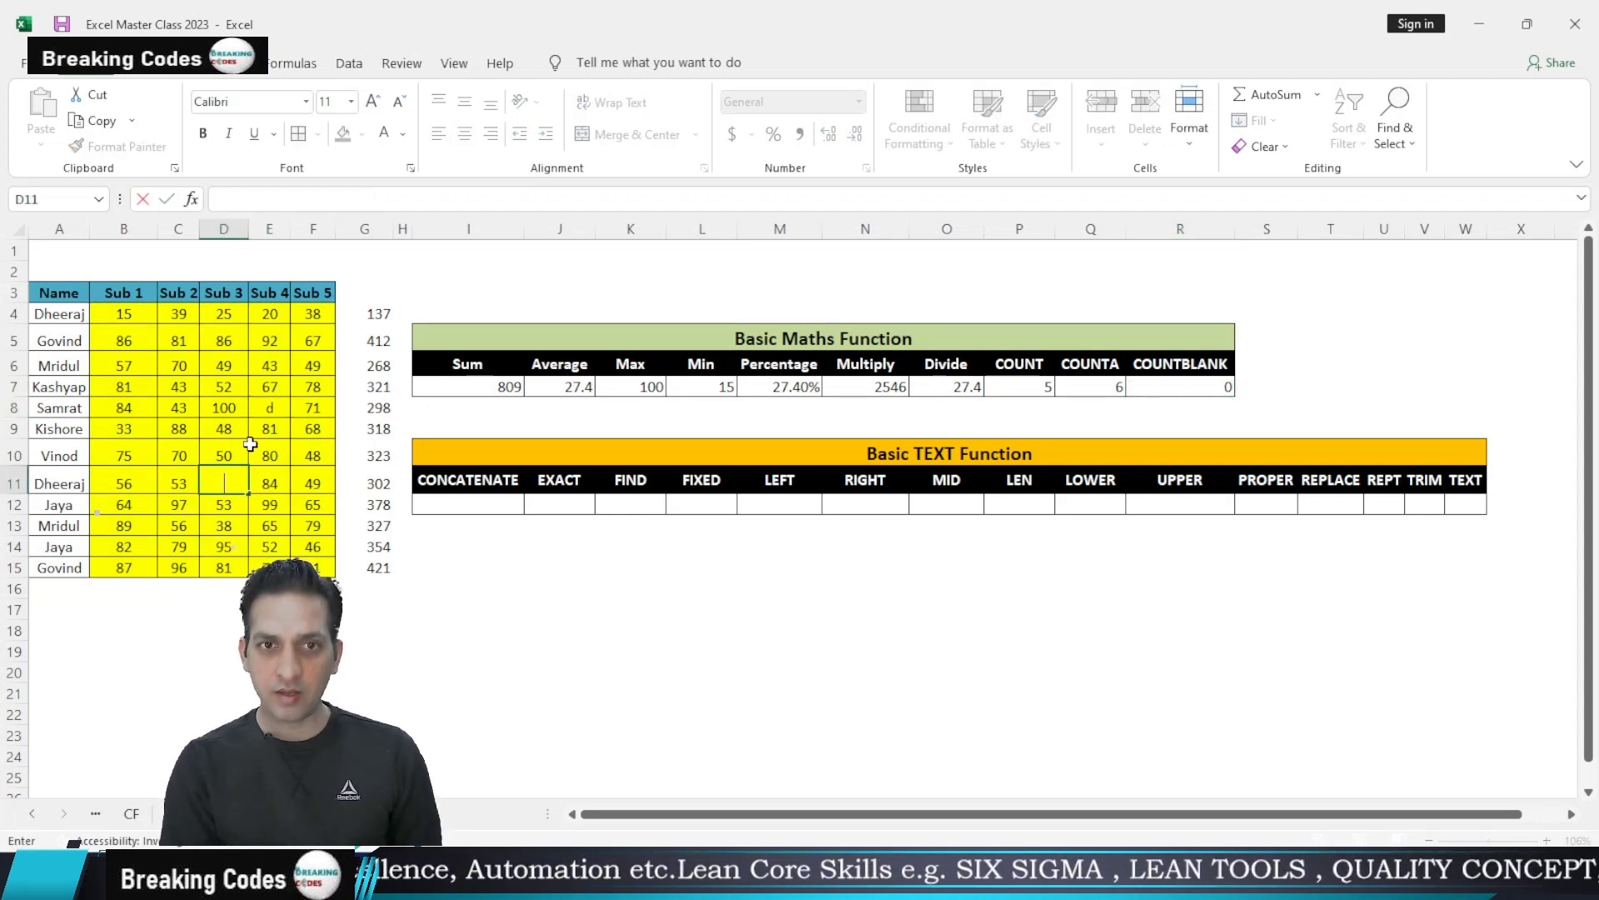
click(222, 400)
key(Delete)
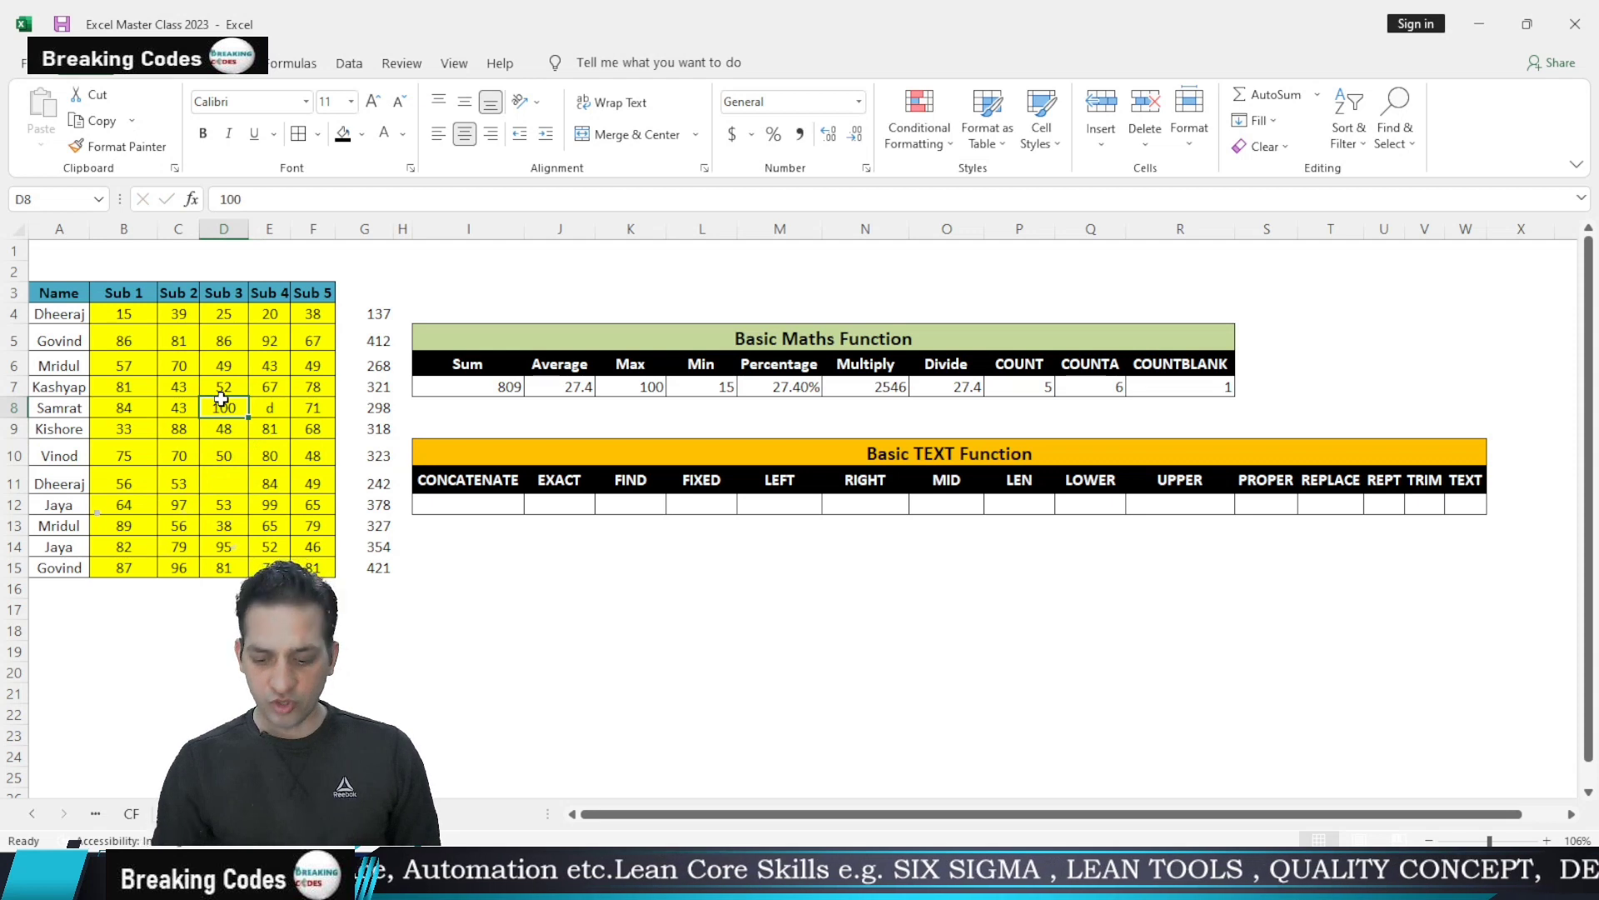
click(124, 428)
key(Delete)
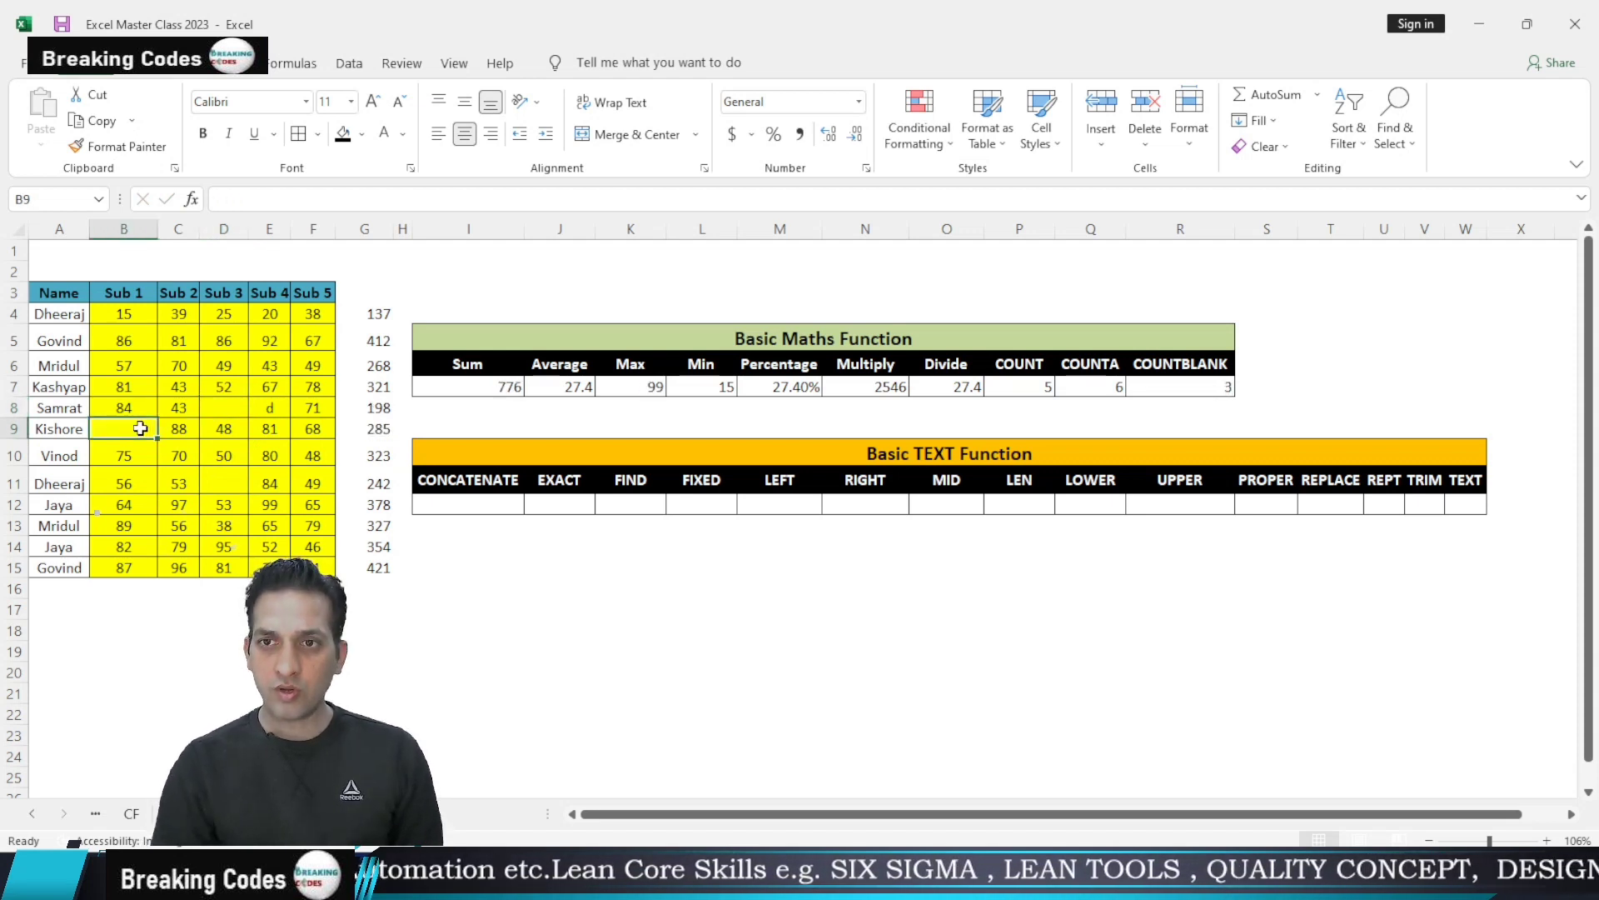
click(545, 643)
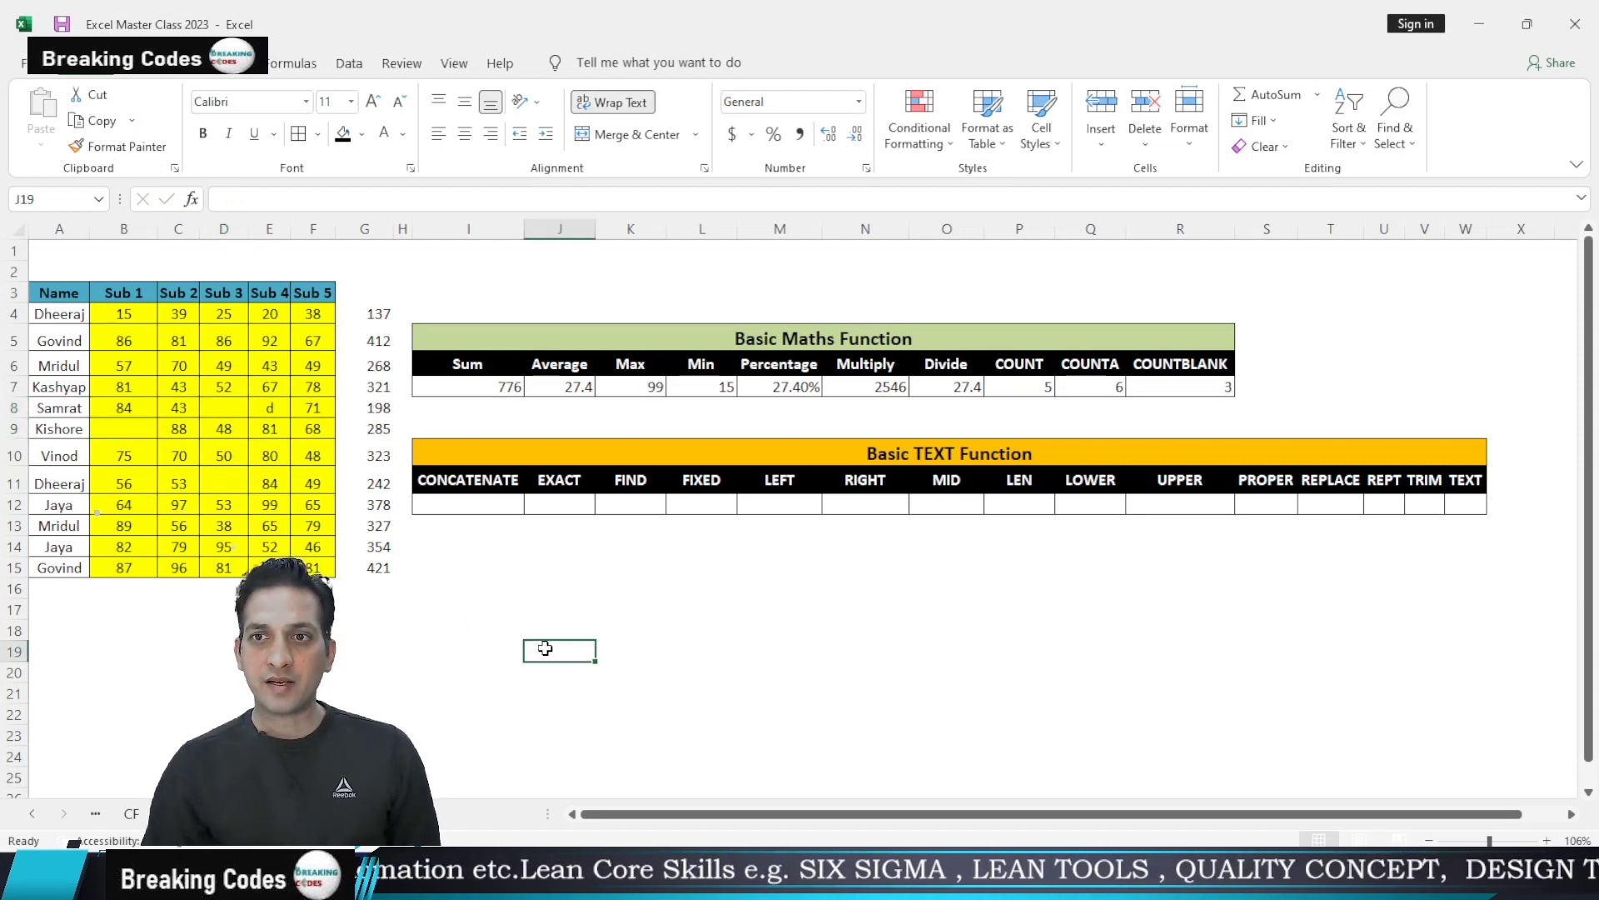
Check the cleared cells B9, D8 and D11 against the COUNTBLANK formula, and undo the three deletions
click(135, 431)
ctrl+click(223, 407)
ctrl+click(223, 483)
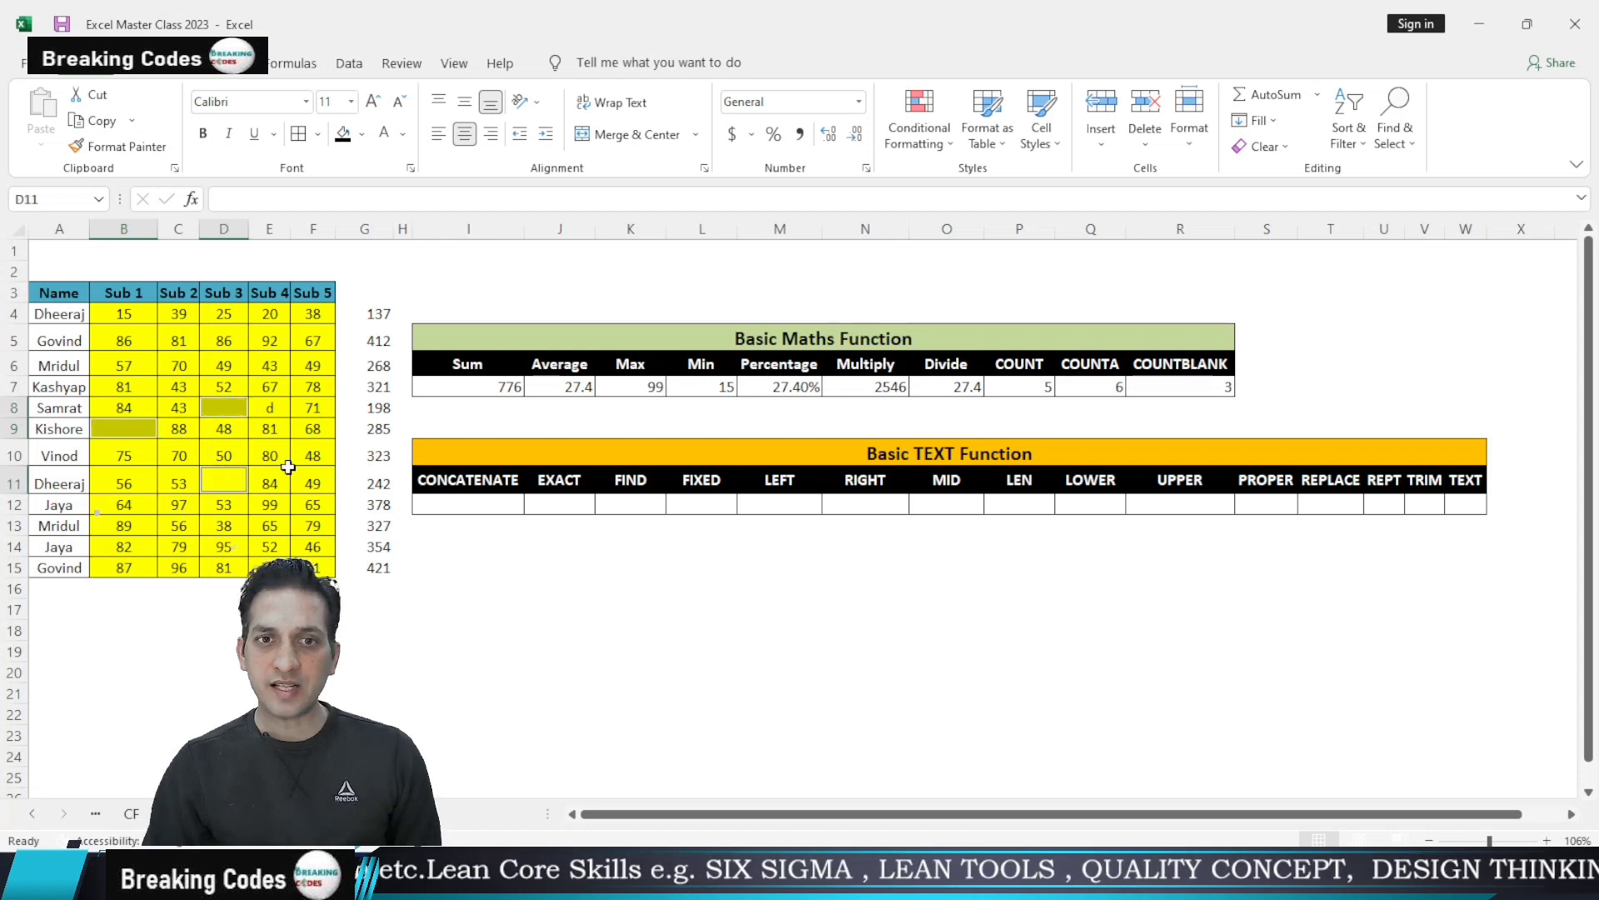
click(1183, 386)
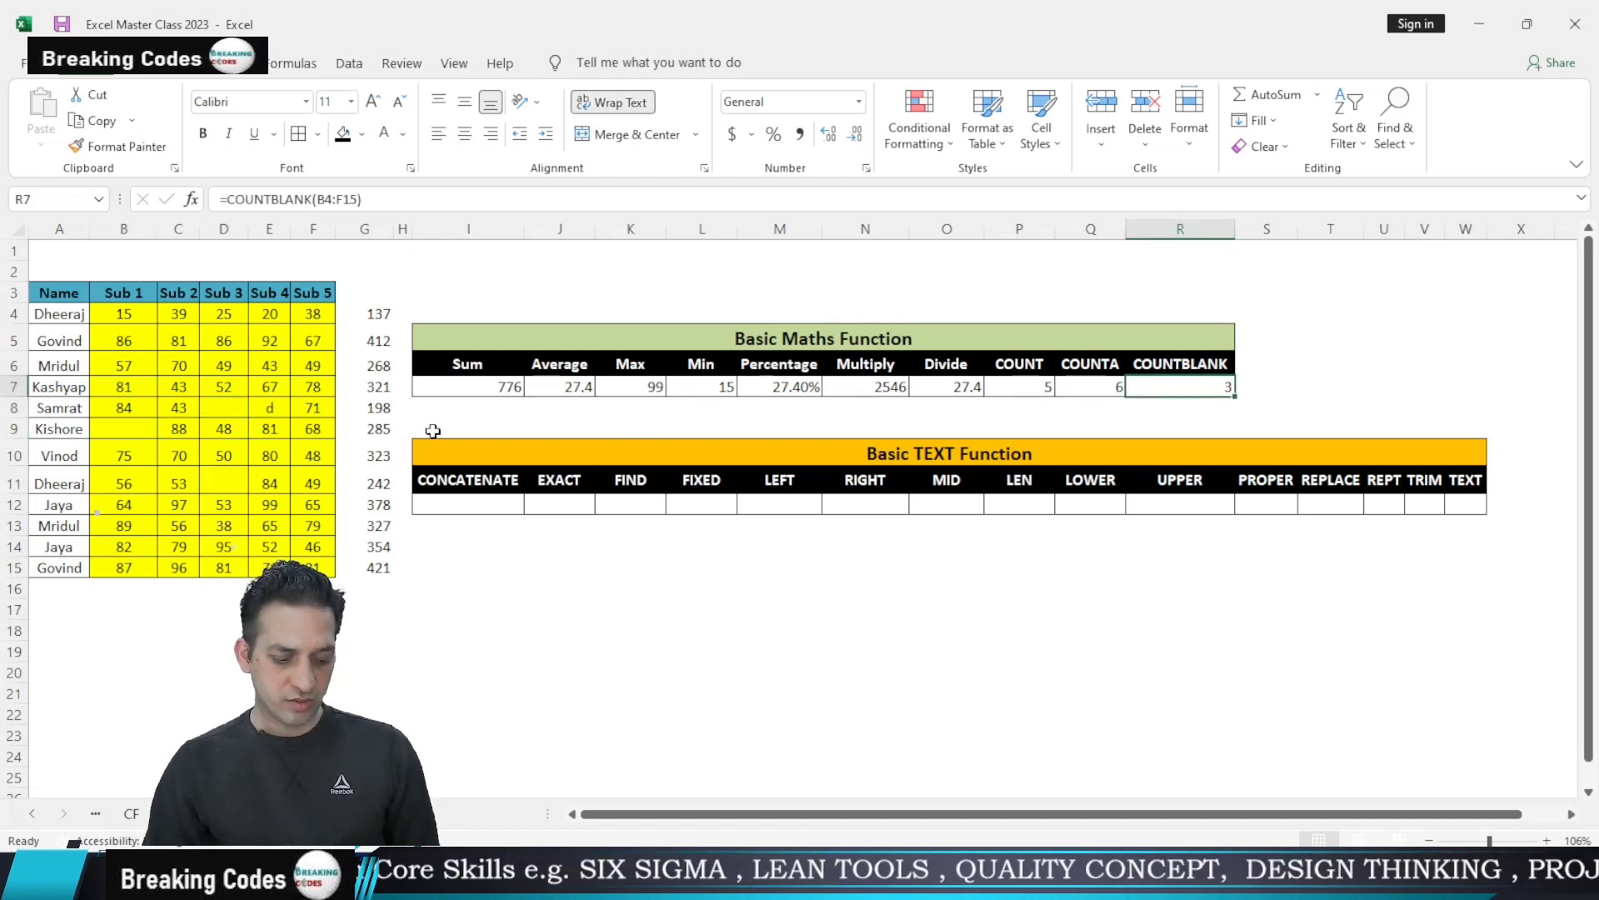
key(ctrl+z)
key(ctrl+z)
key(ctrl+z)
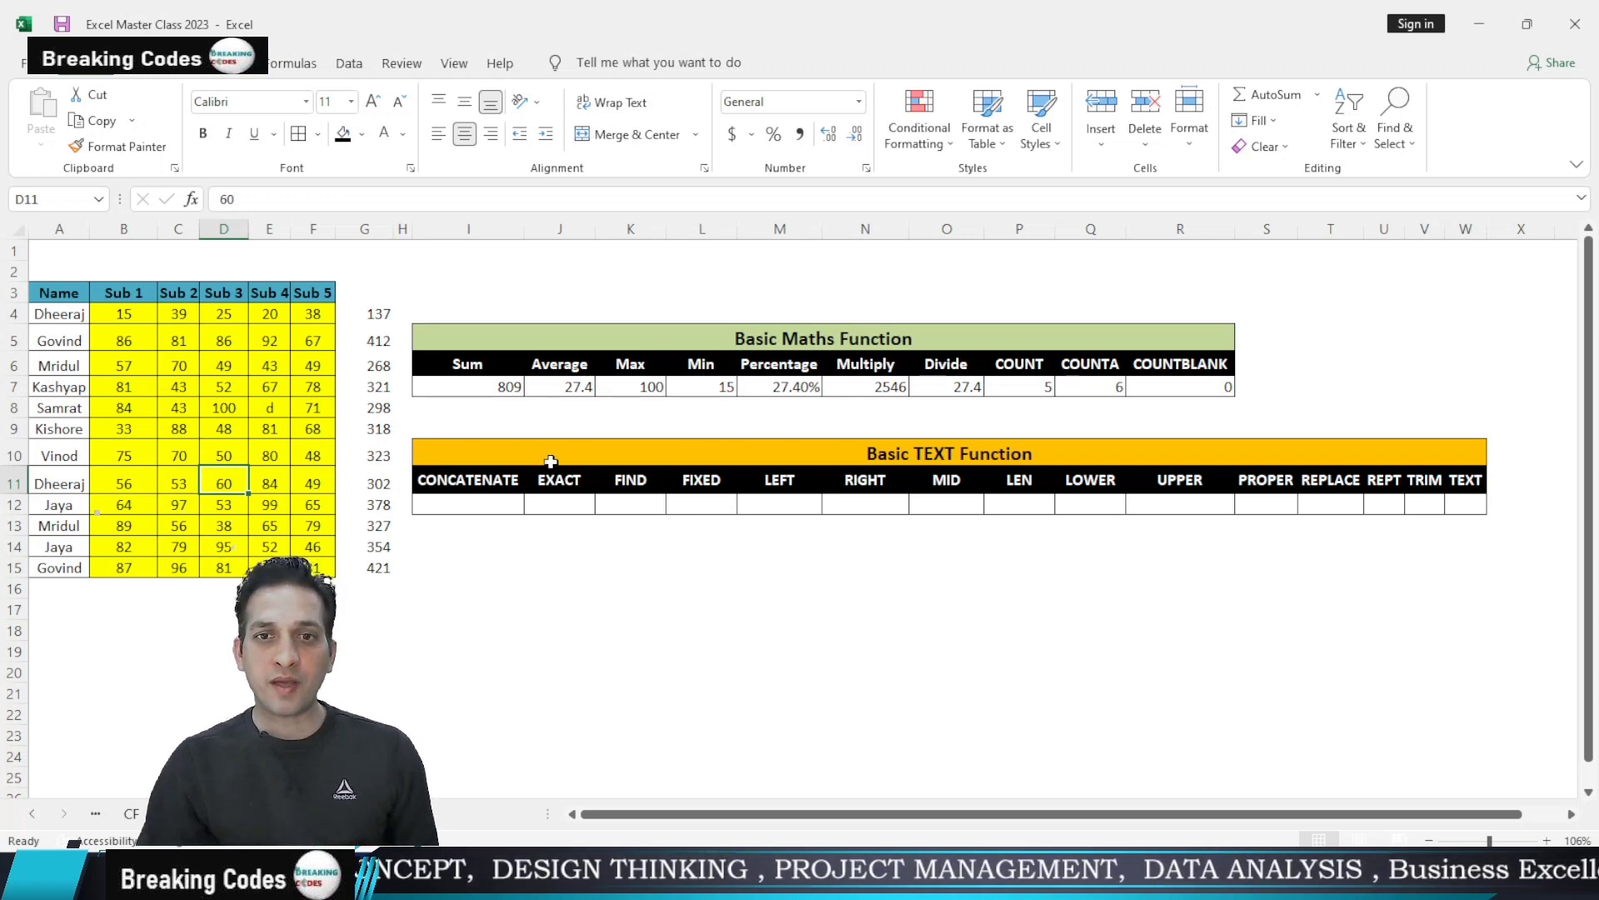
click(471, 481)
key(ctrl+shift+Right)
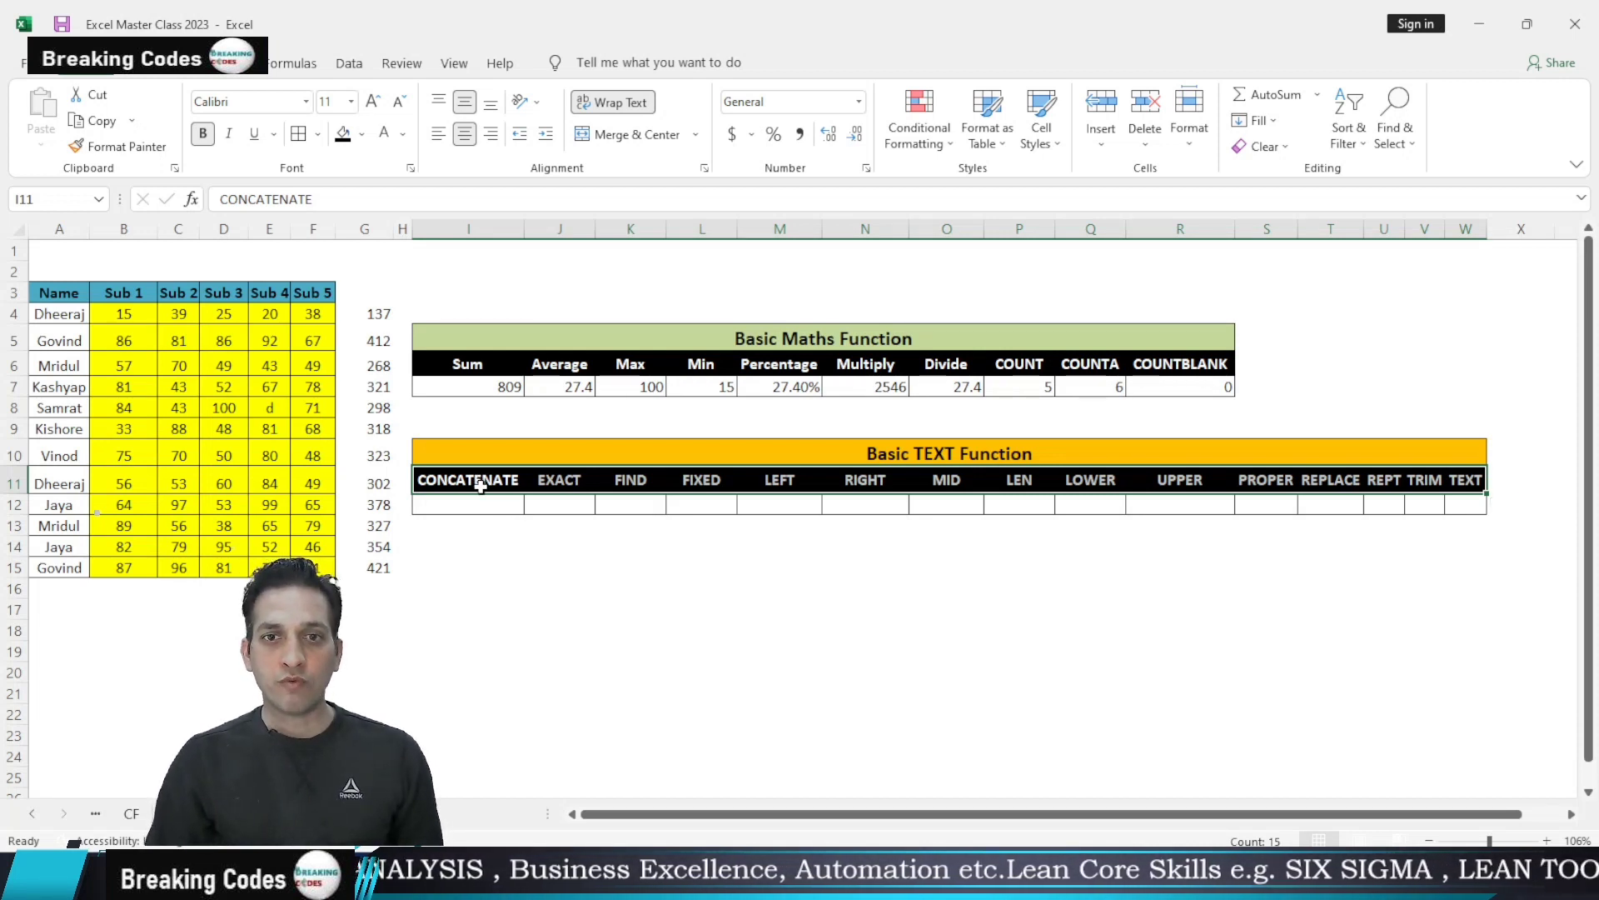
click(481, 486)
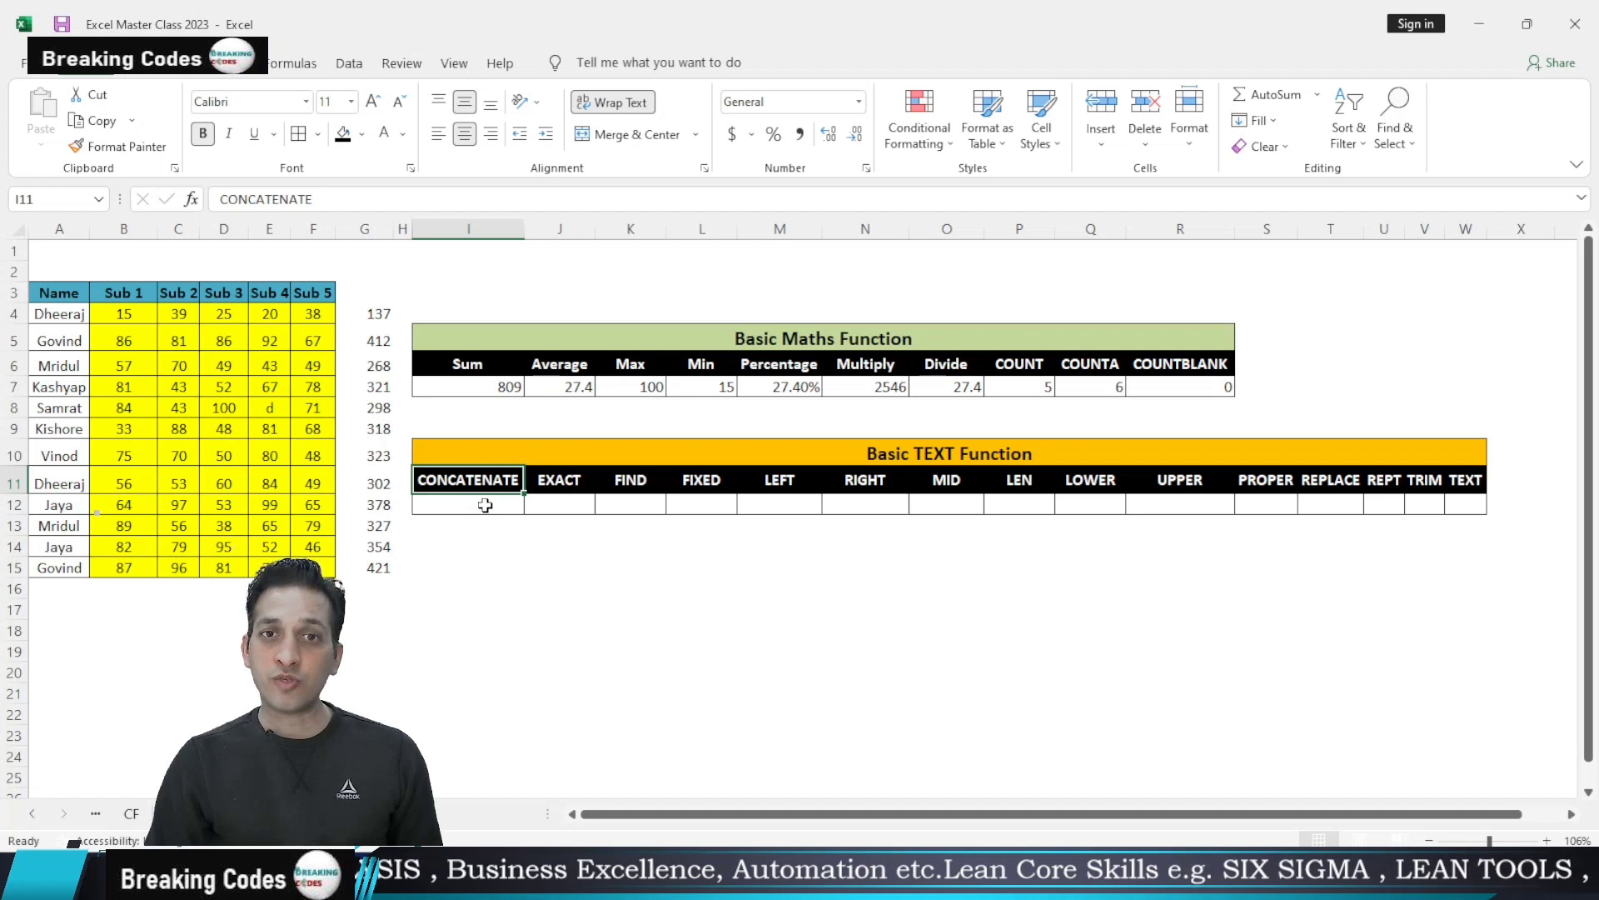
Insert the CONCATENATE function from the Text category into cell I12 under the CONCATENATE heading
click(485, 505)
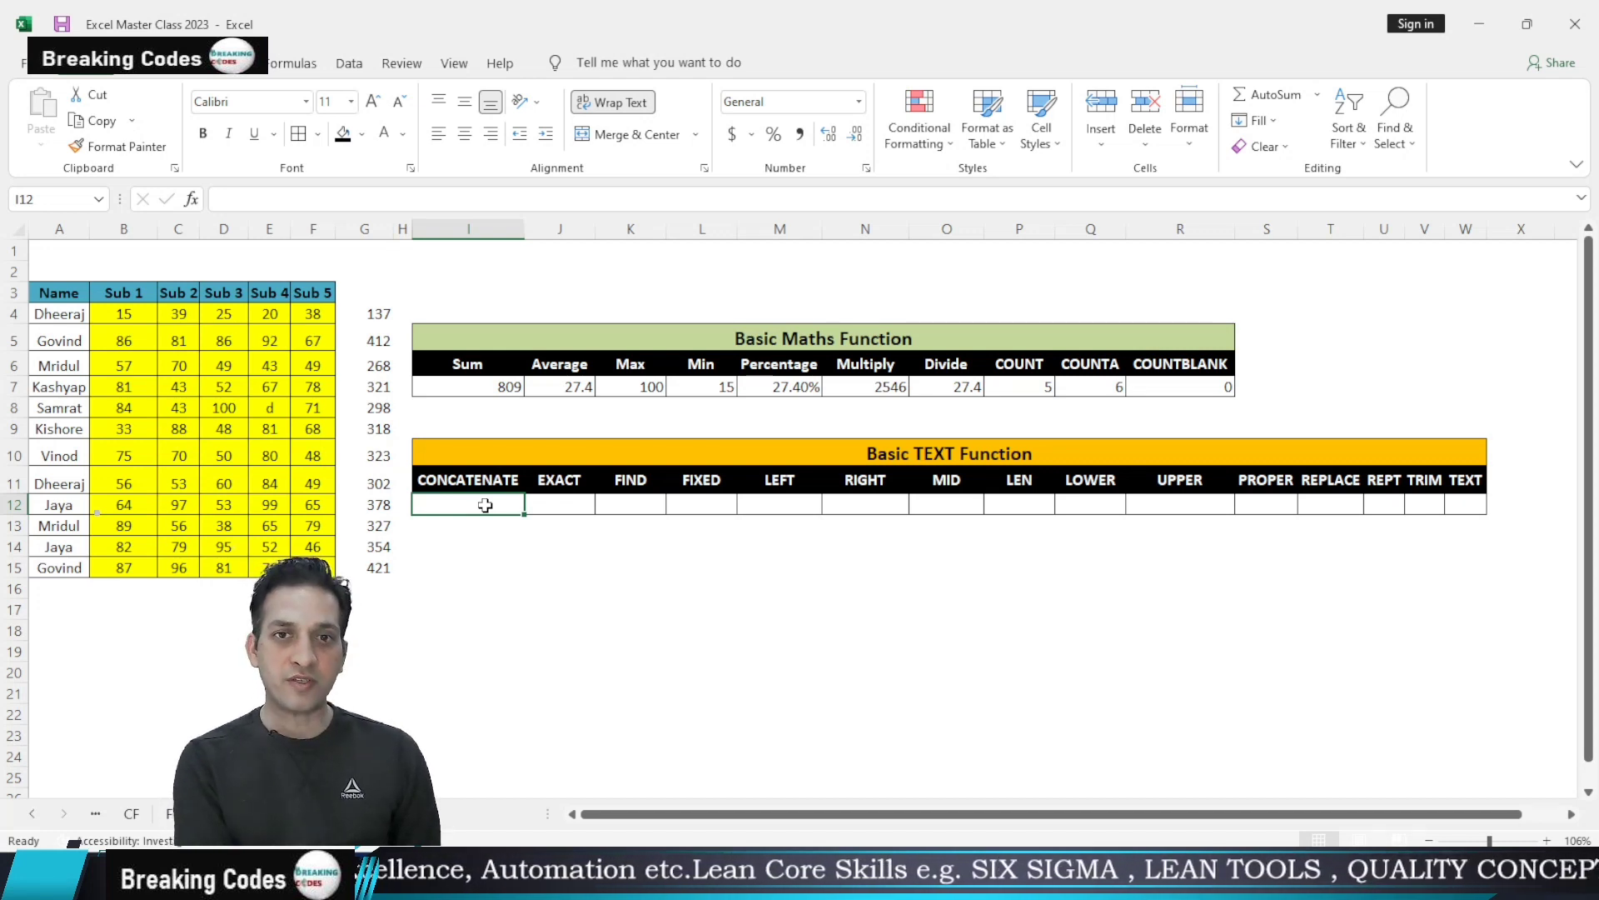
click(190, 199)
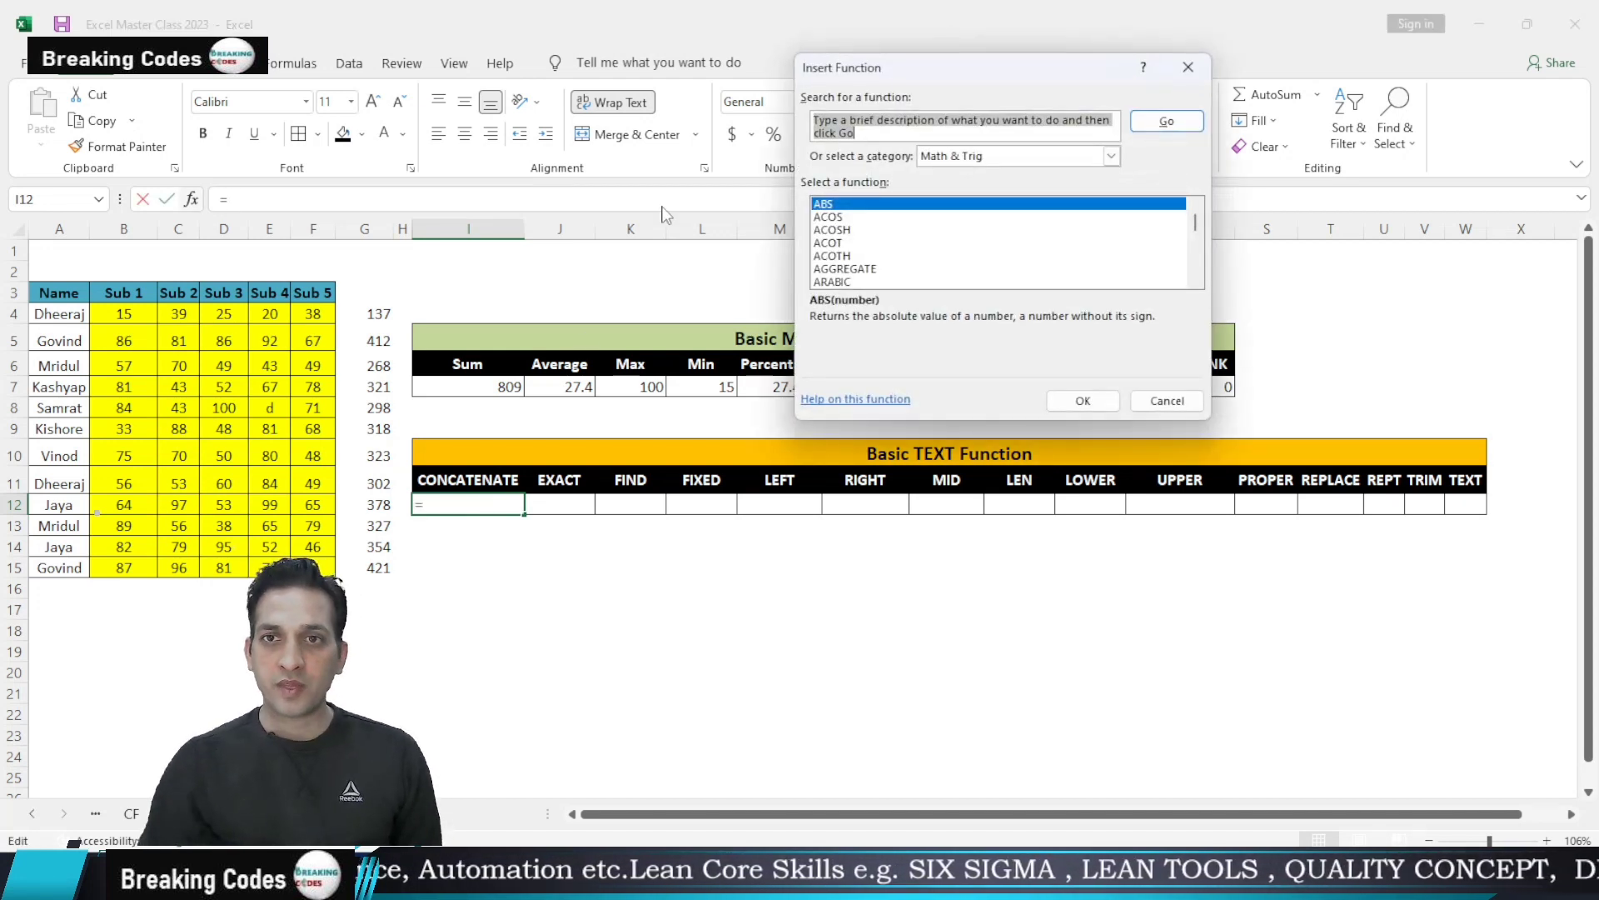
click(1111, 156)
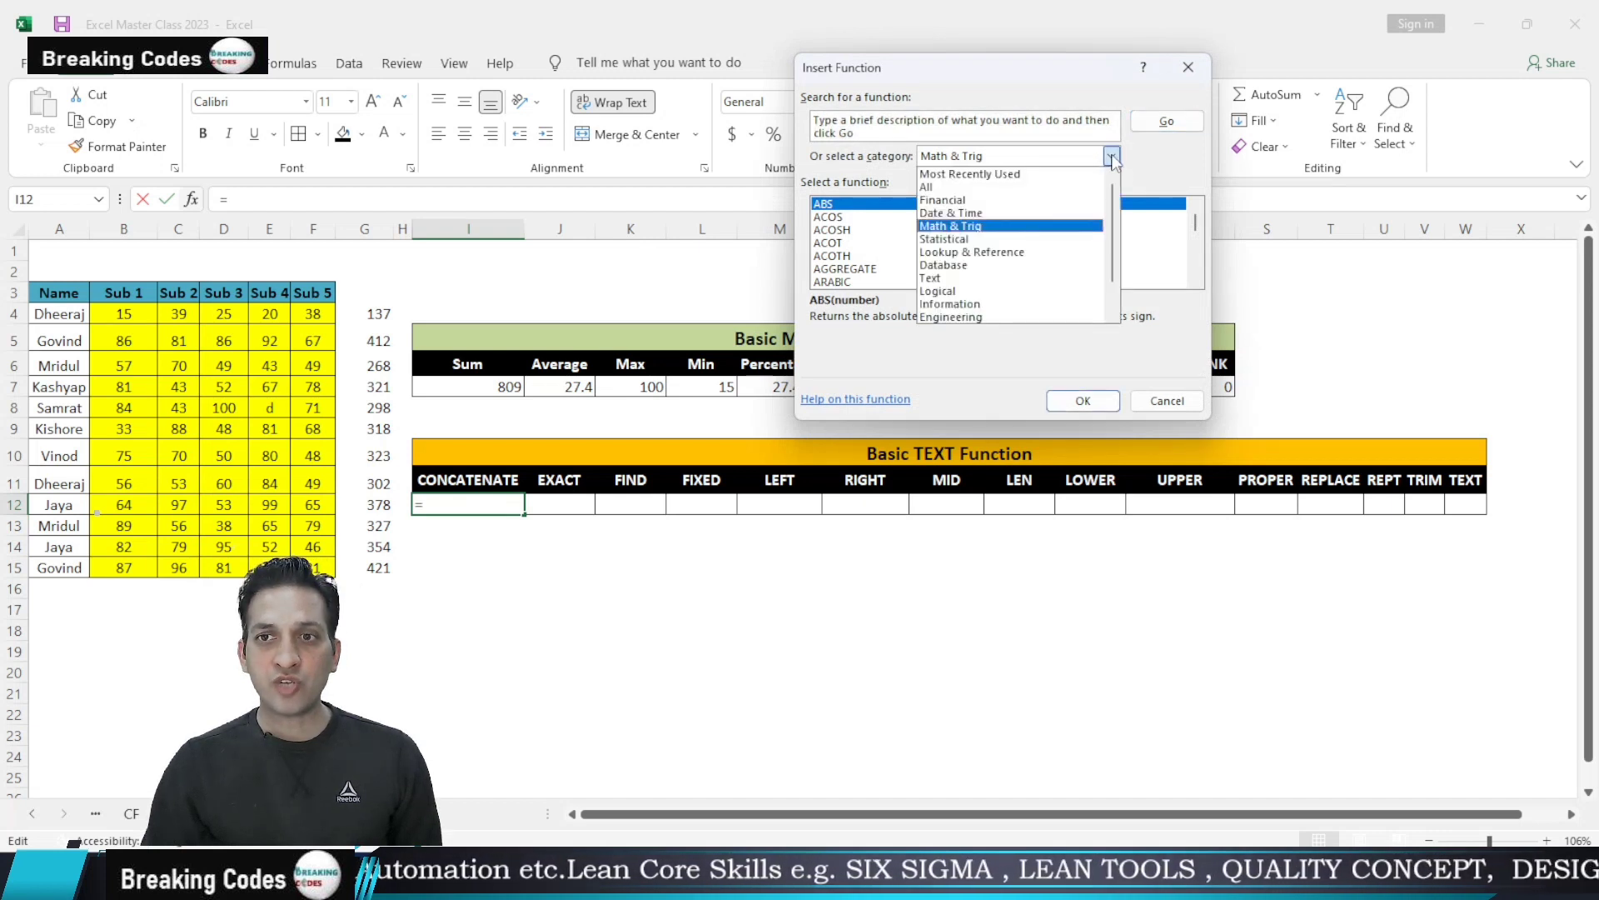
drag(1115, 239, 1117, 254)
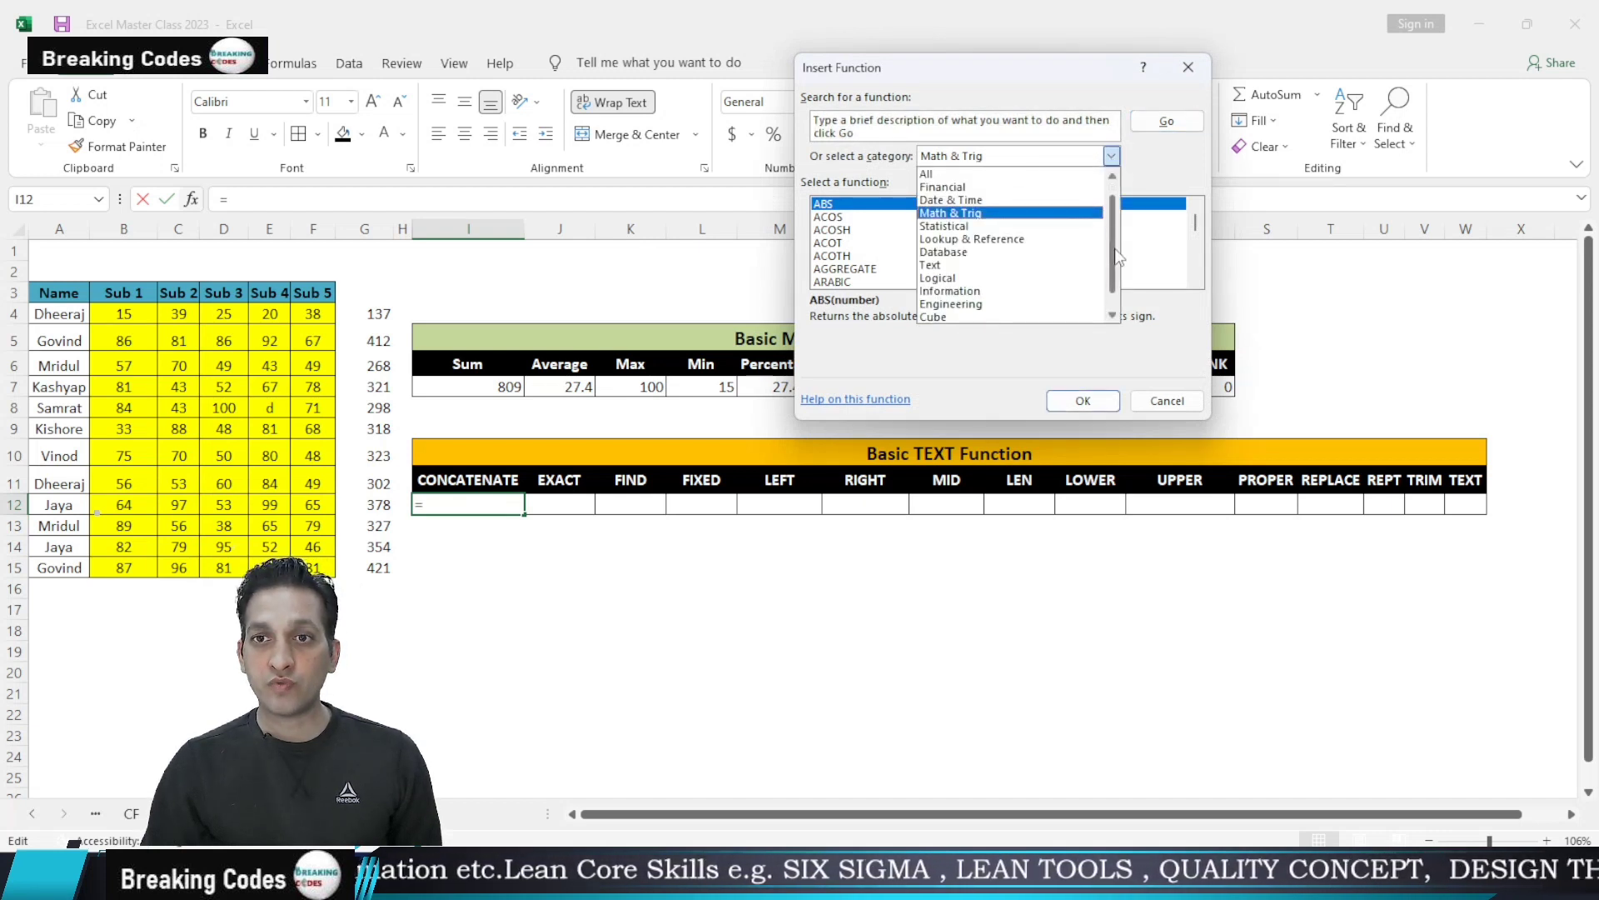
click(947, 266)
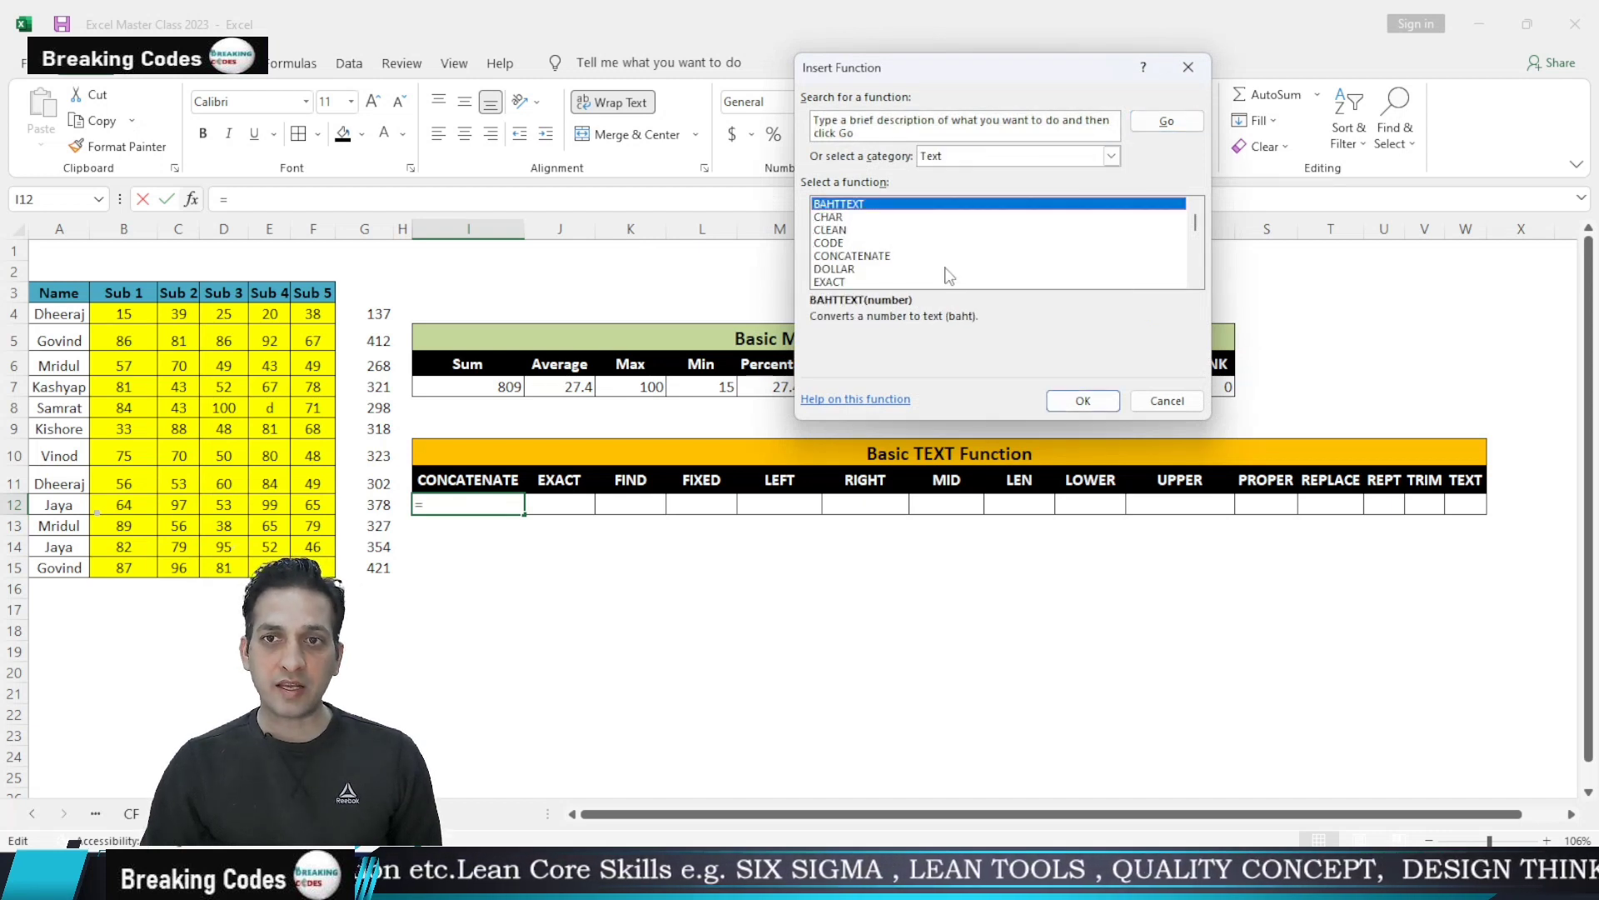
click(839, 258)
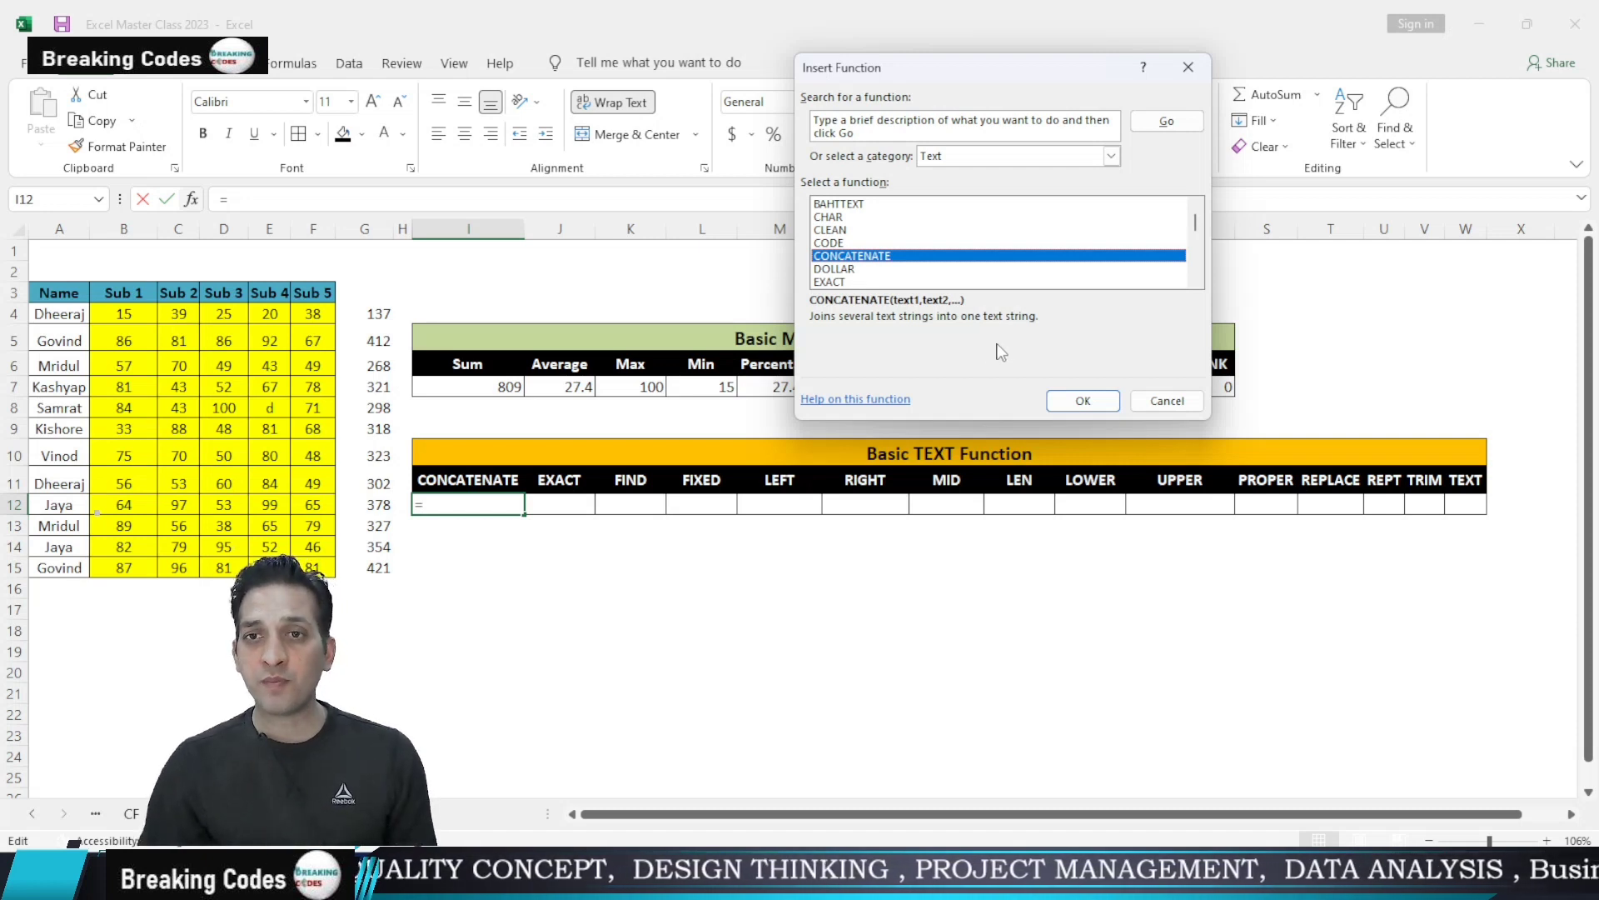
click(1081, 400)
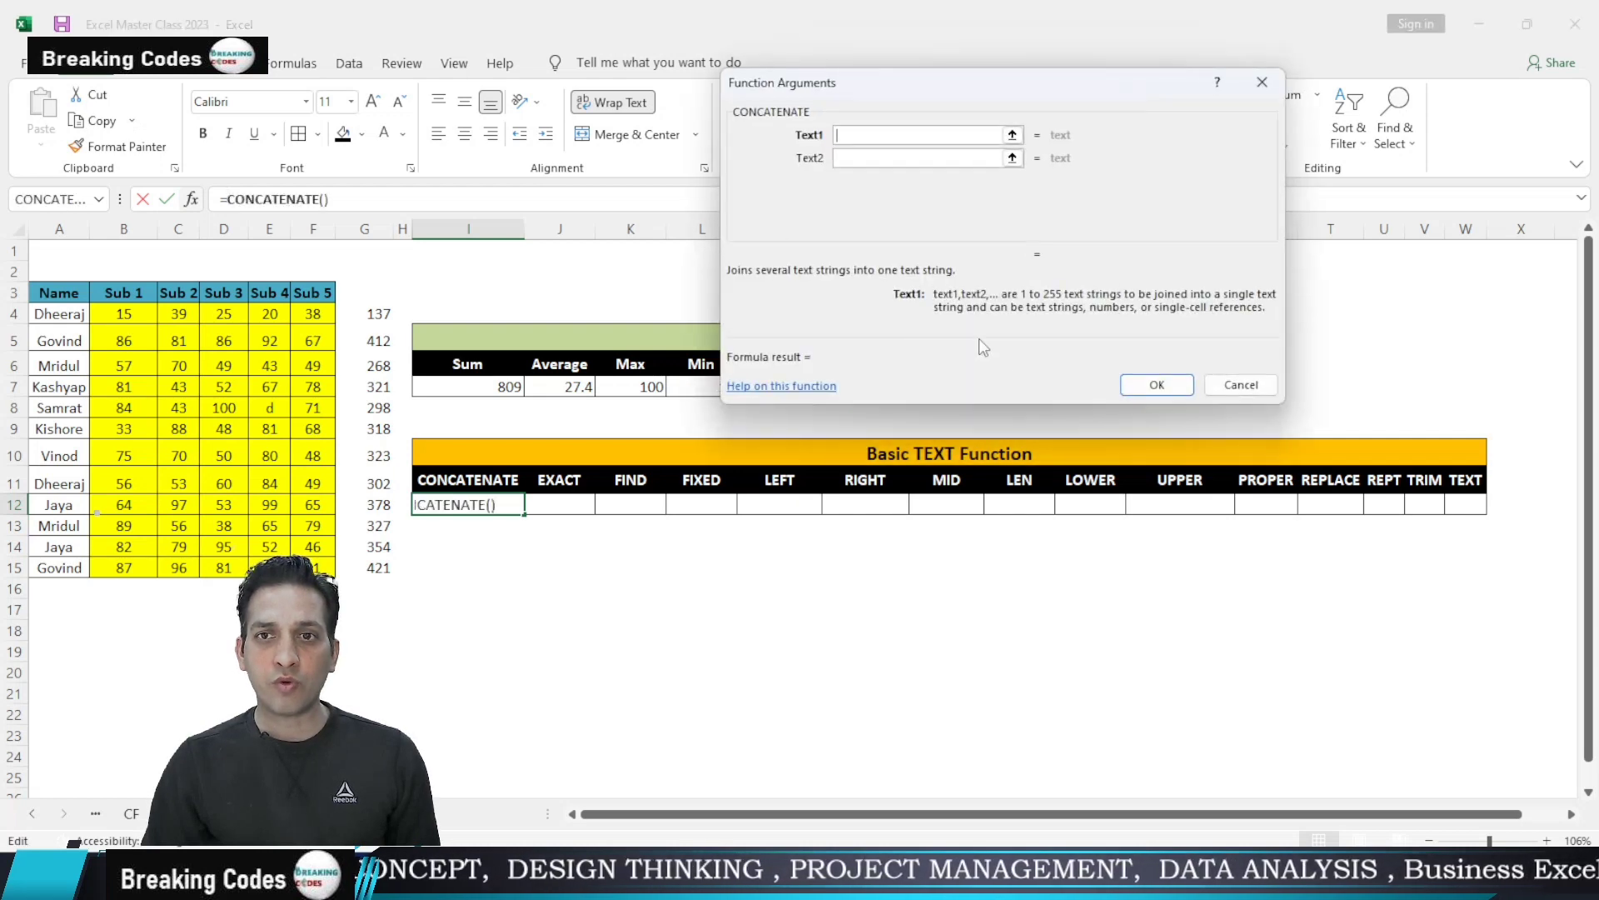
Set the CONCATENATE arguments to A4, A7 and A7 and complete the formula in I12
click(56, 311)
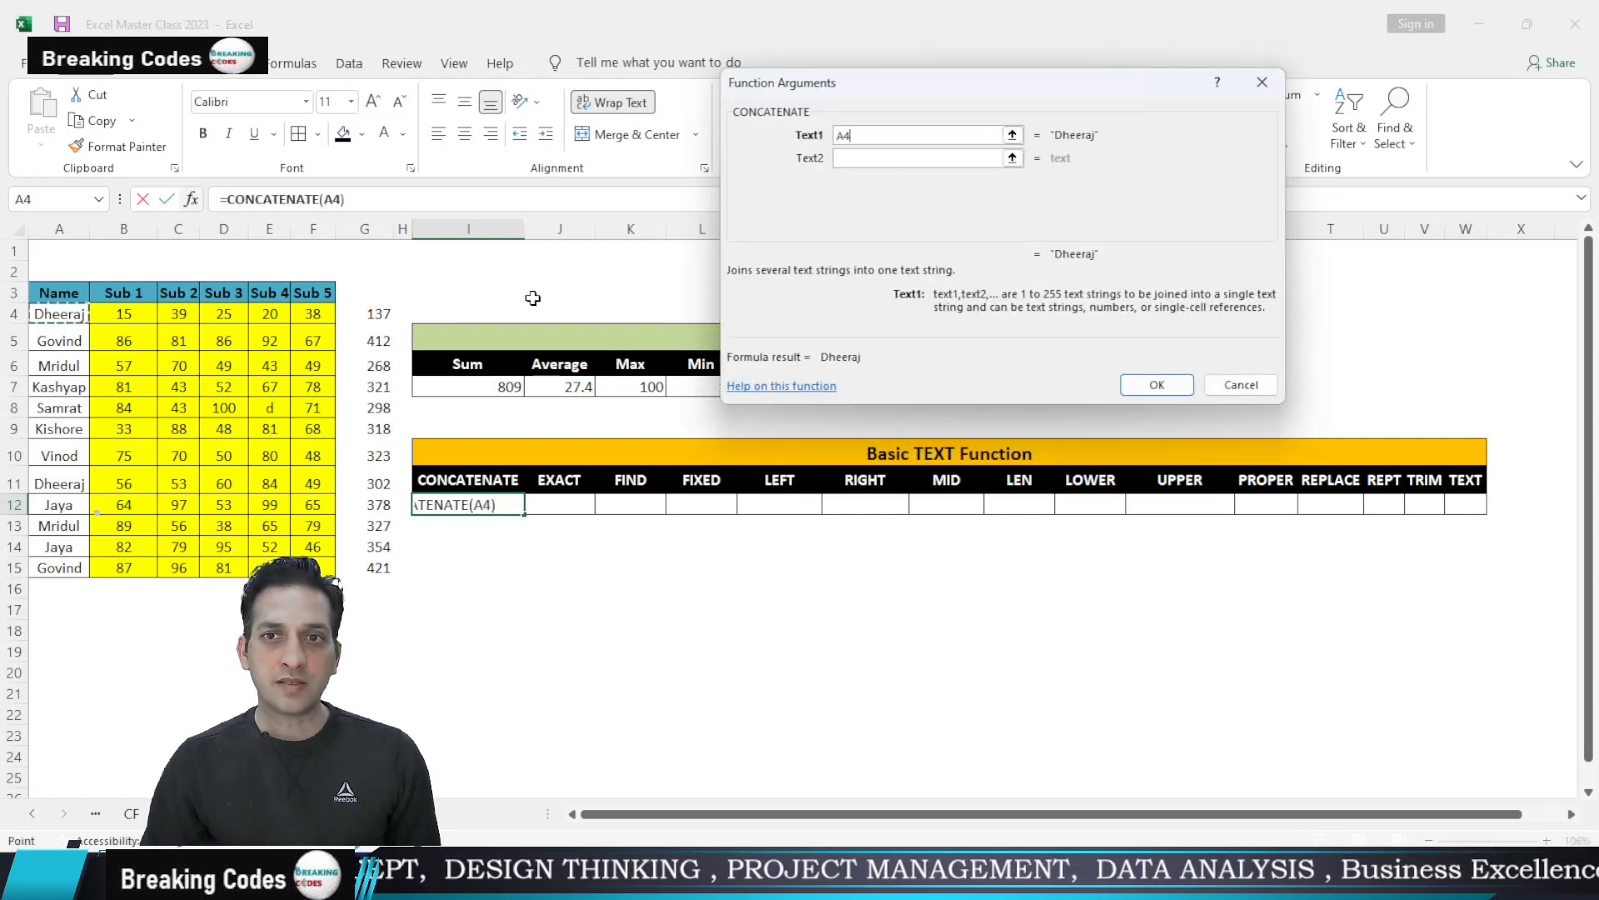
click(866, 160)
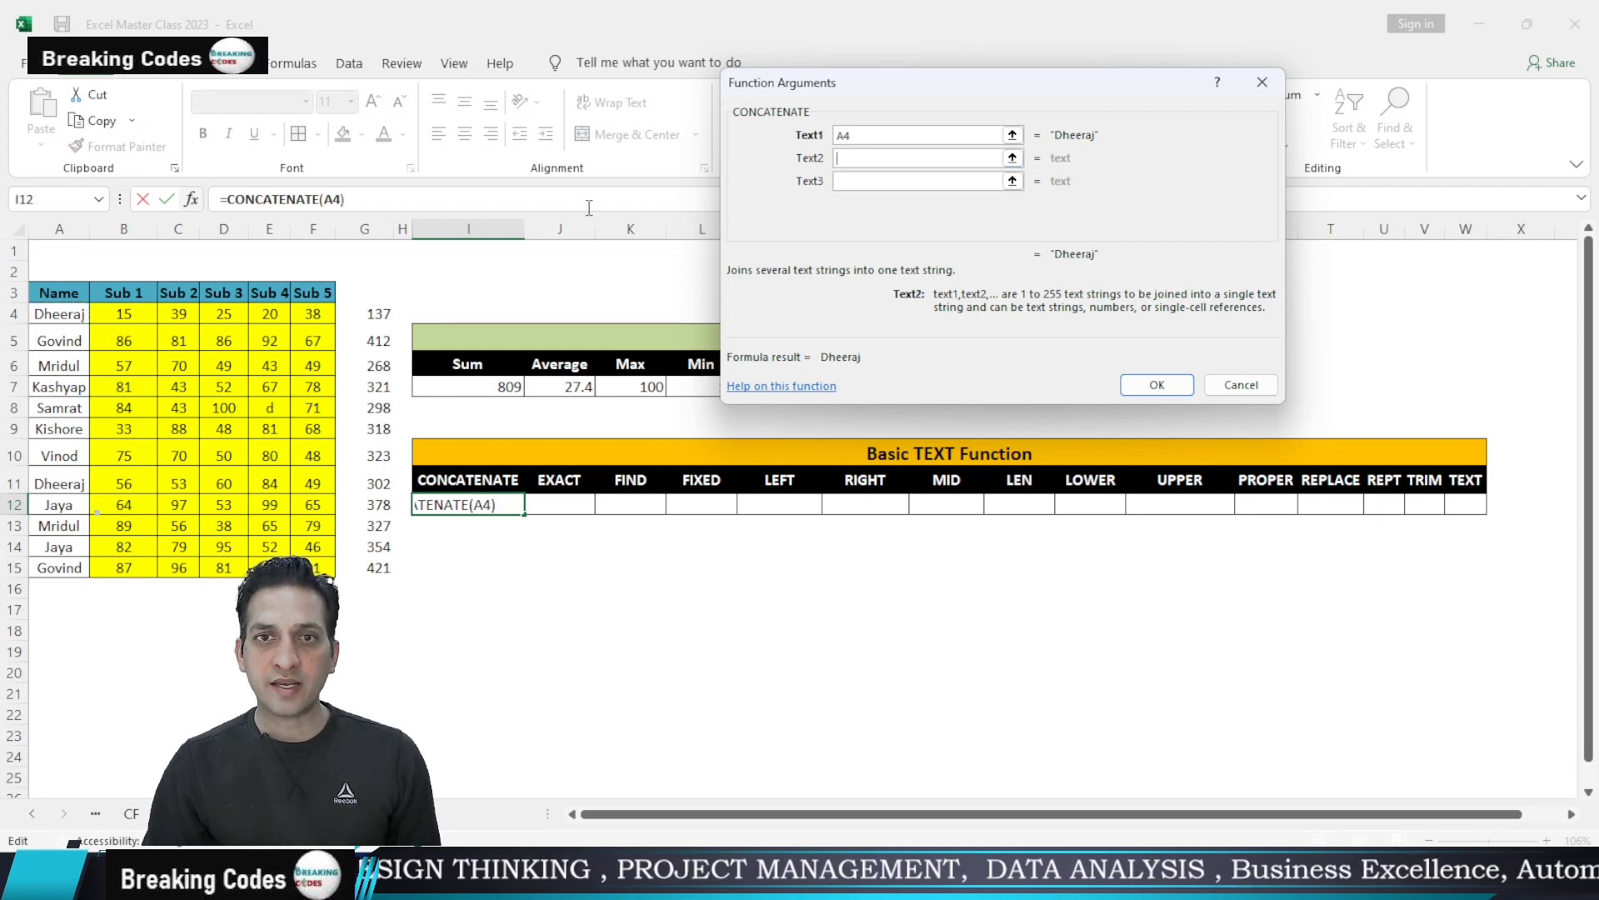
click(42, 367)
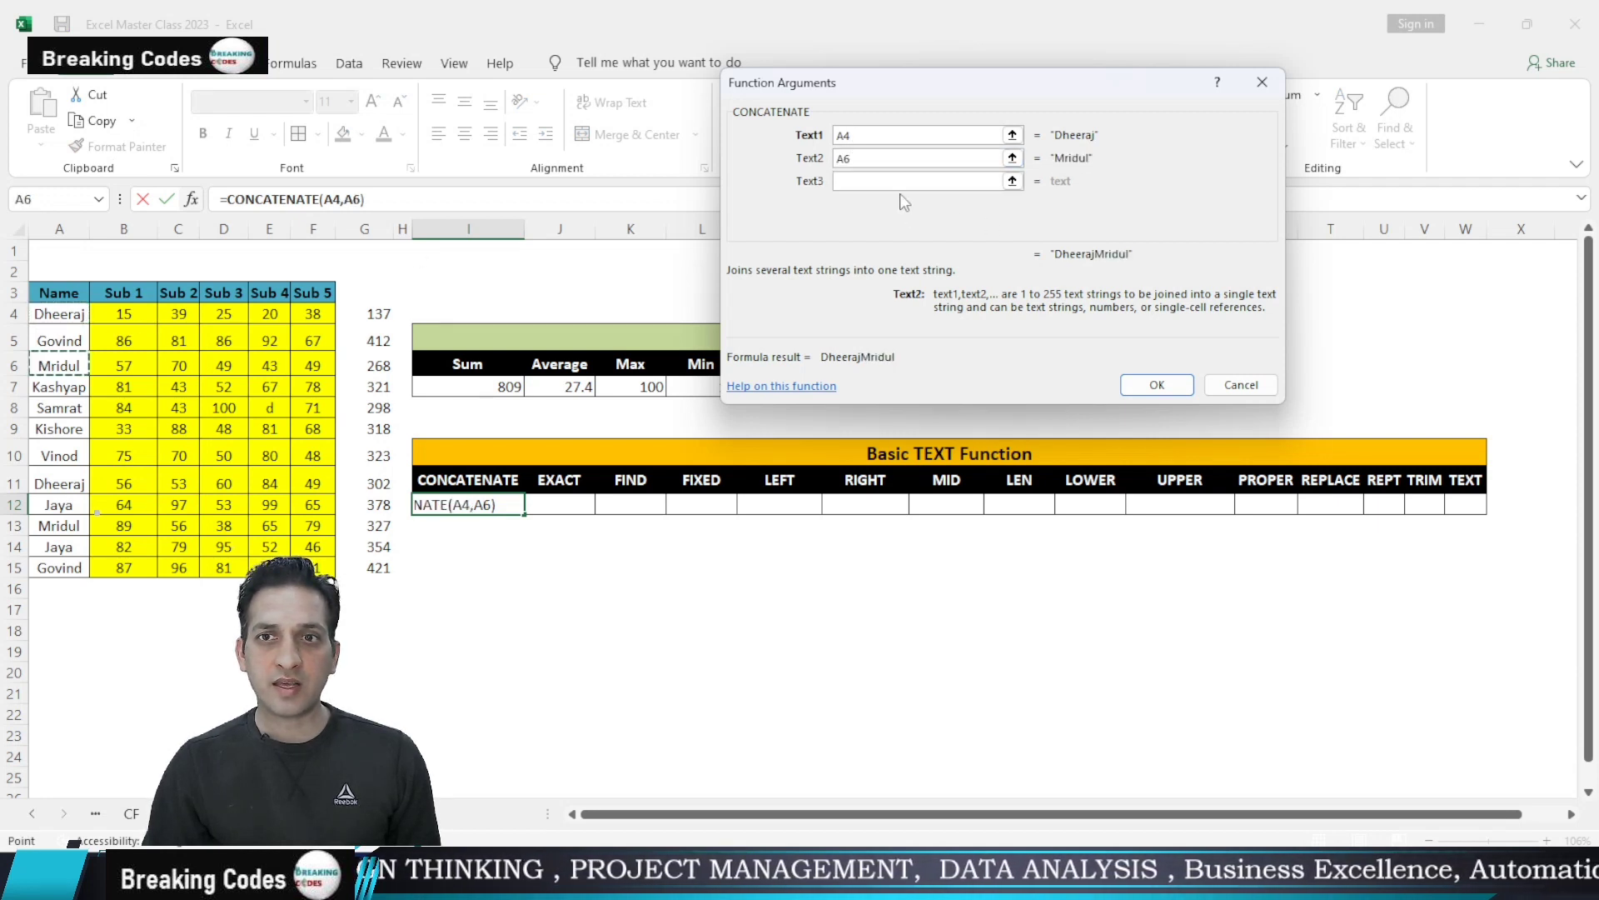
click(67, 387)
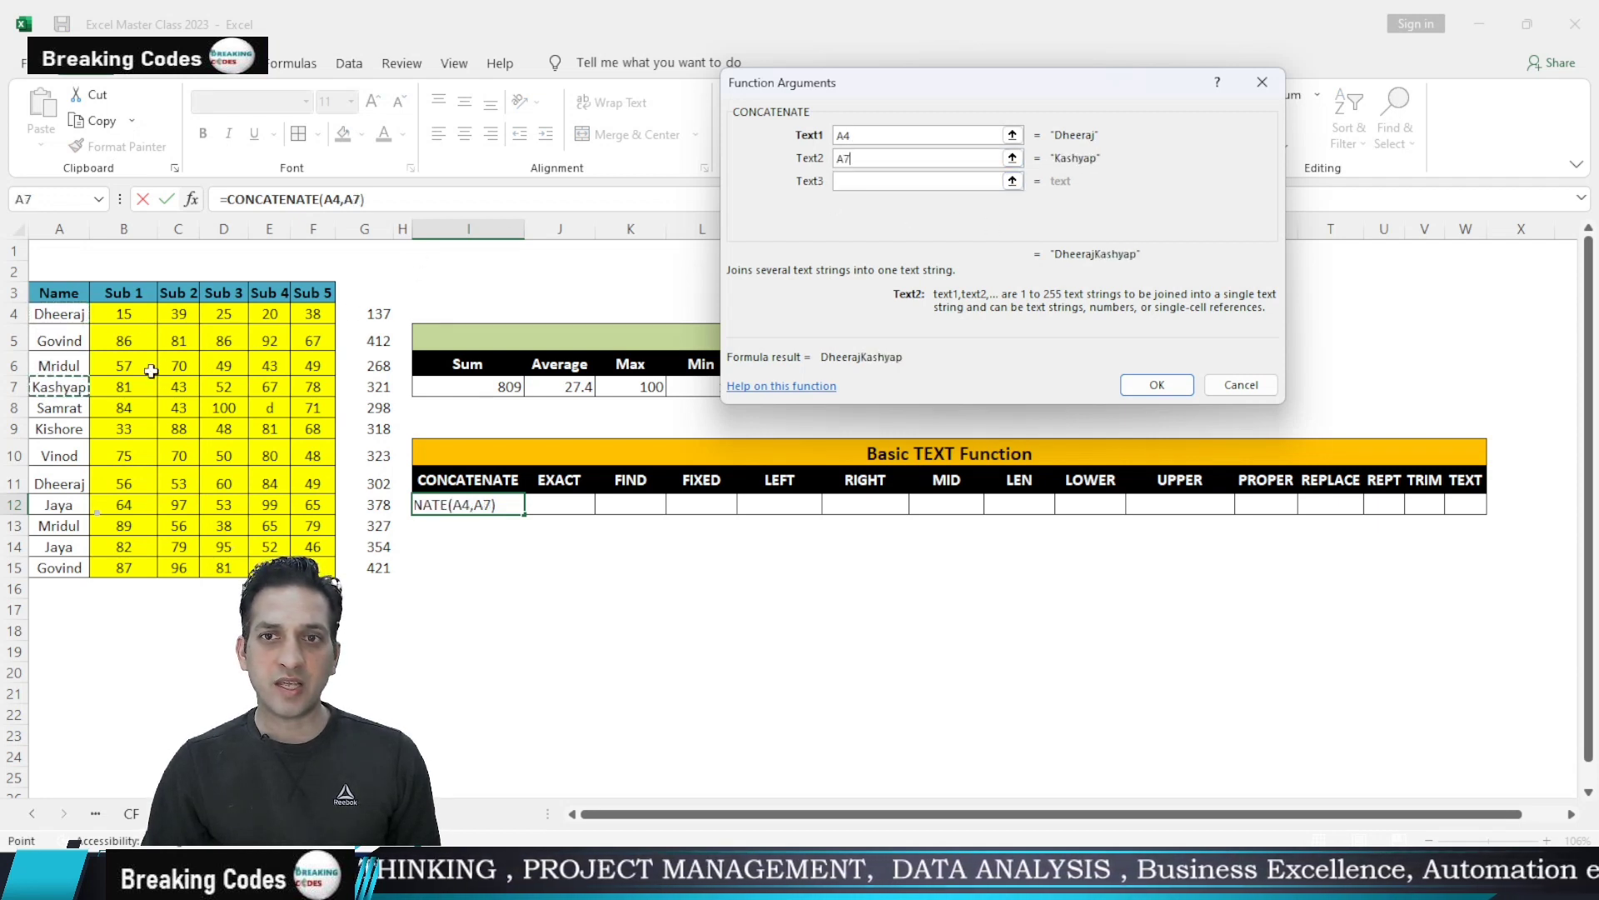
click(842, 181)
click(47, 390)
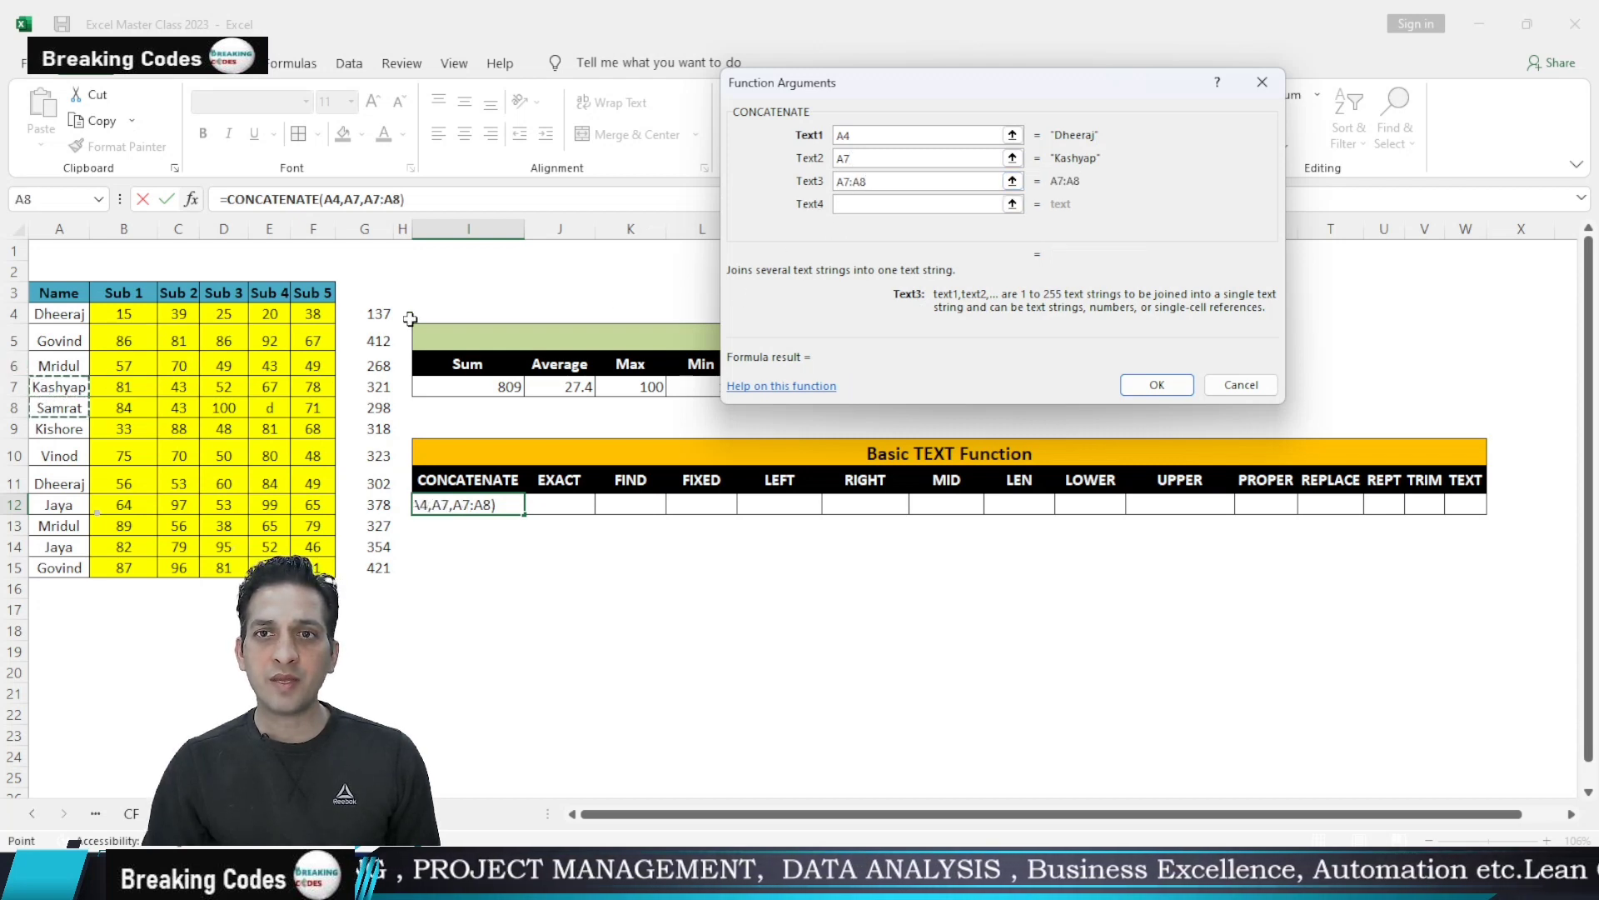
text(:A)
key(BackSpace)
key(BackSpace)
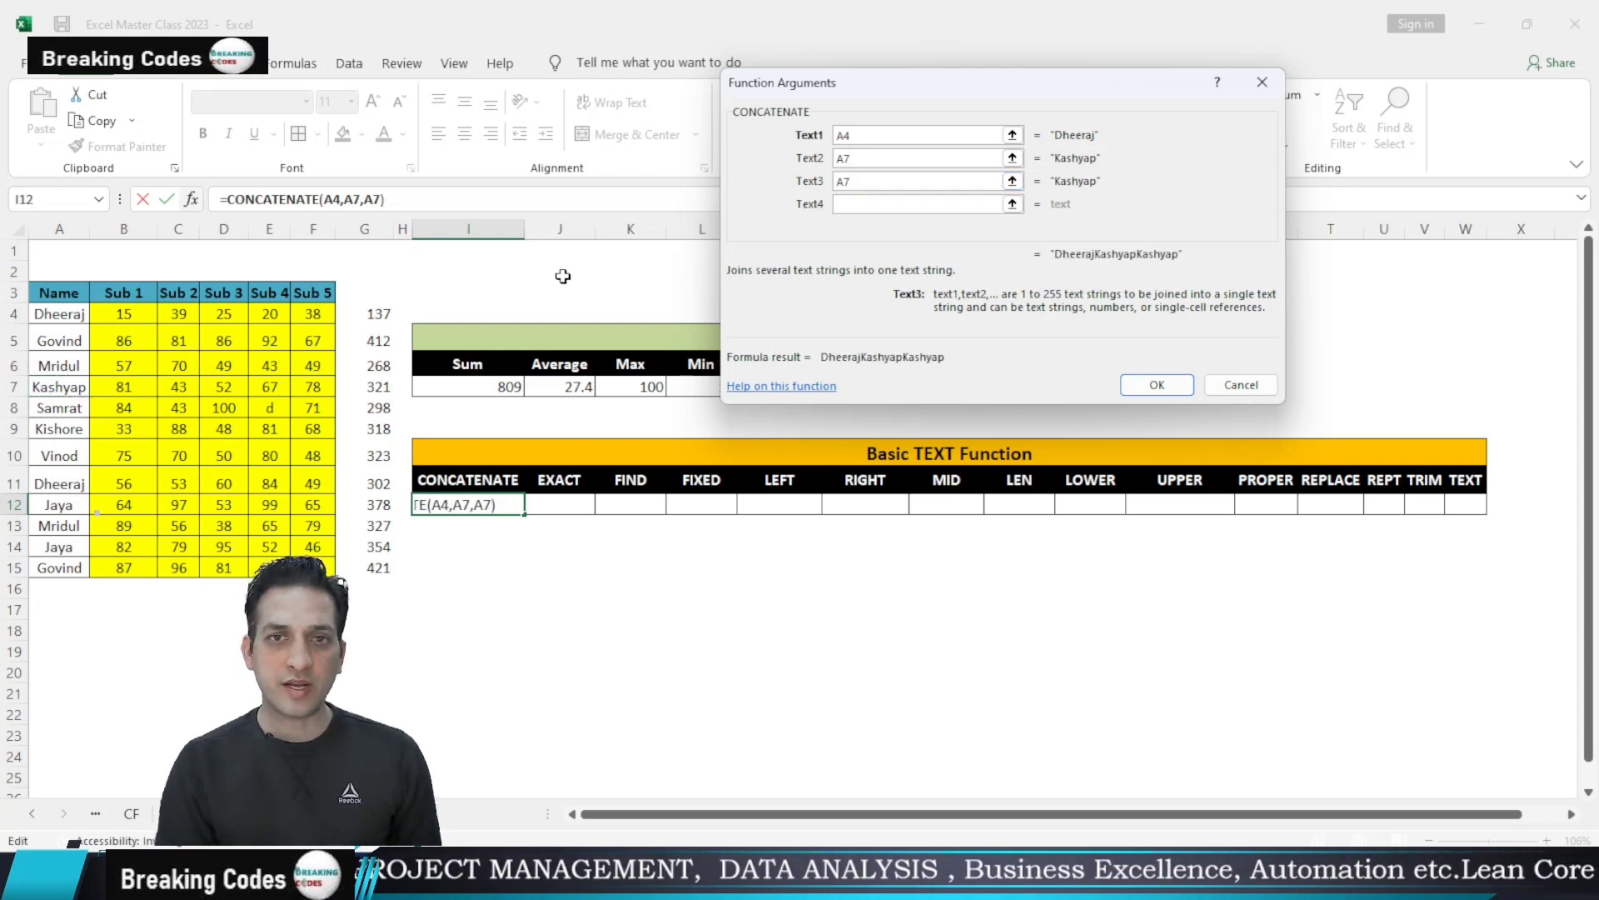
click(1156, 385)
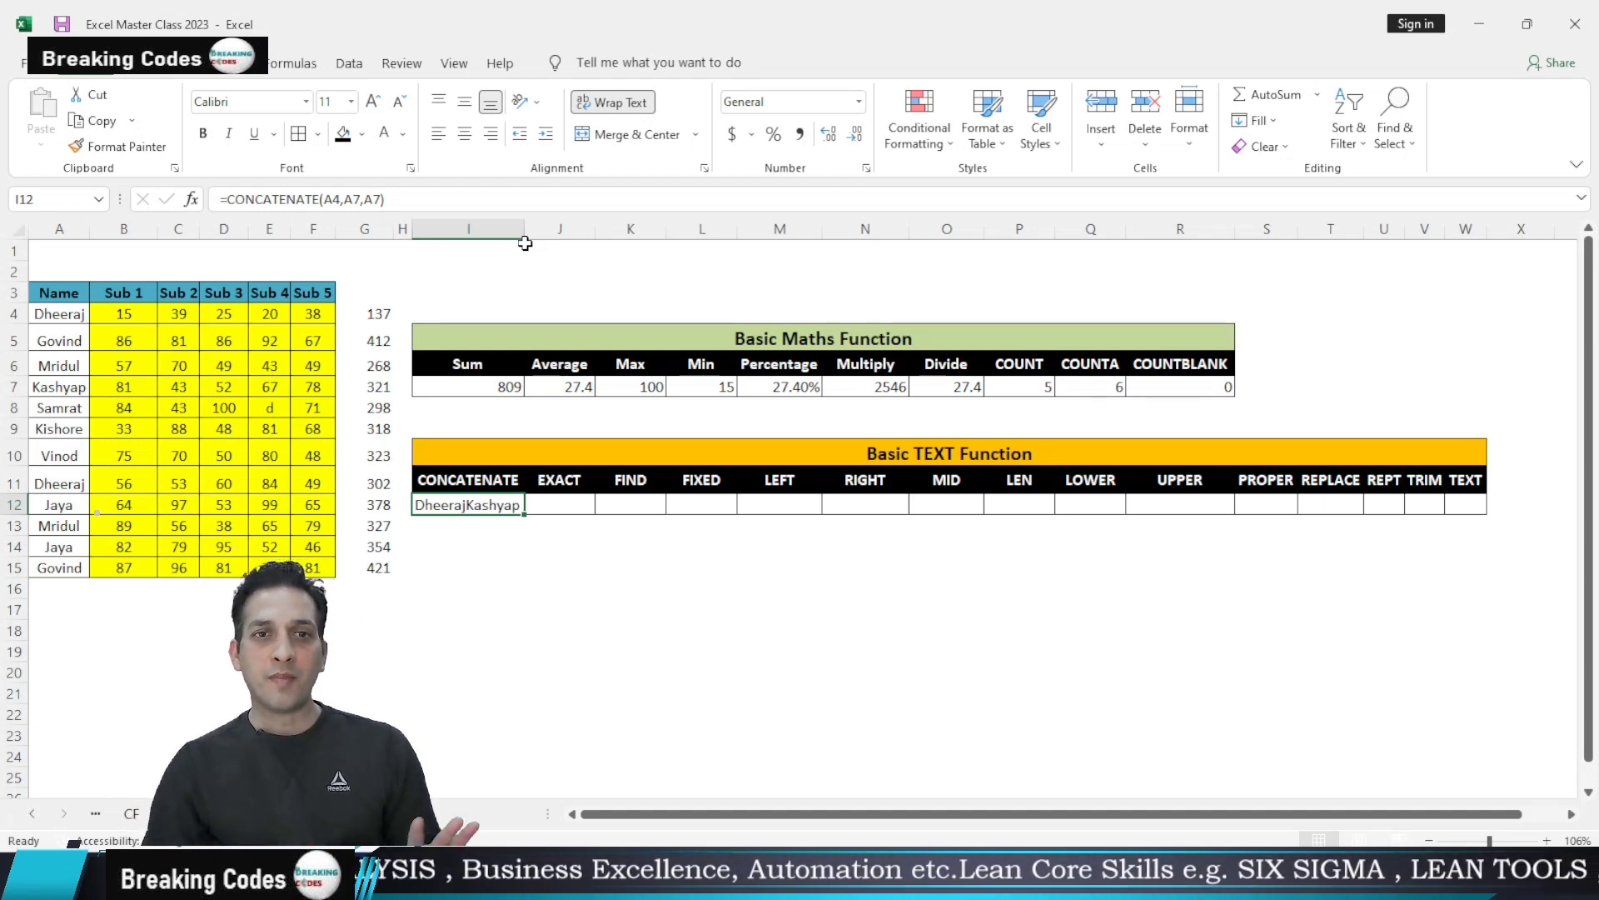
Enter the formula =EXACT(A4,A17) in cell J12 under the EXACT heading
click(572, 500)
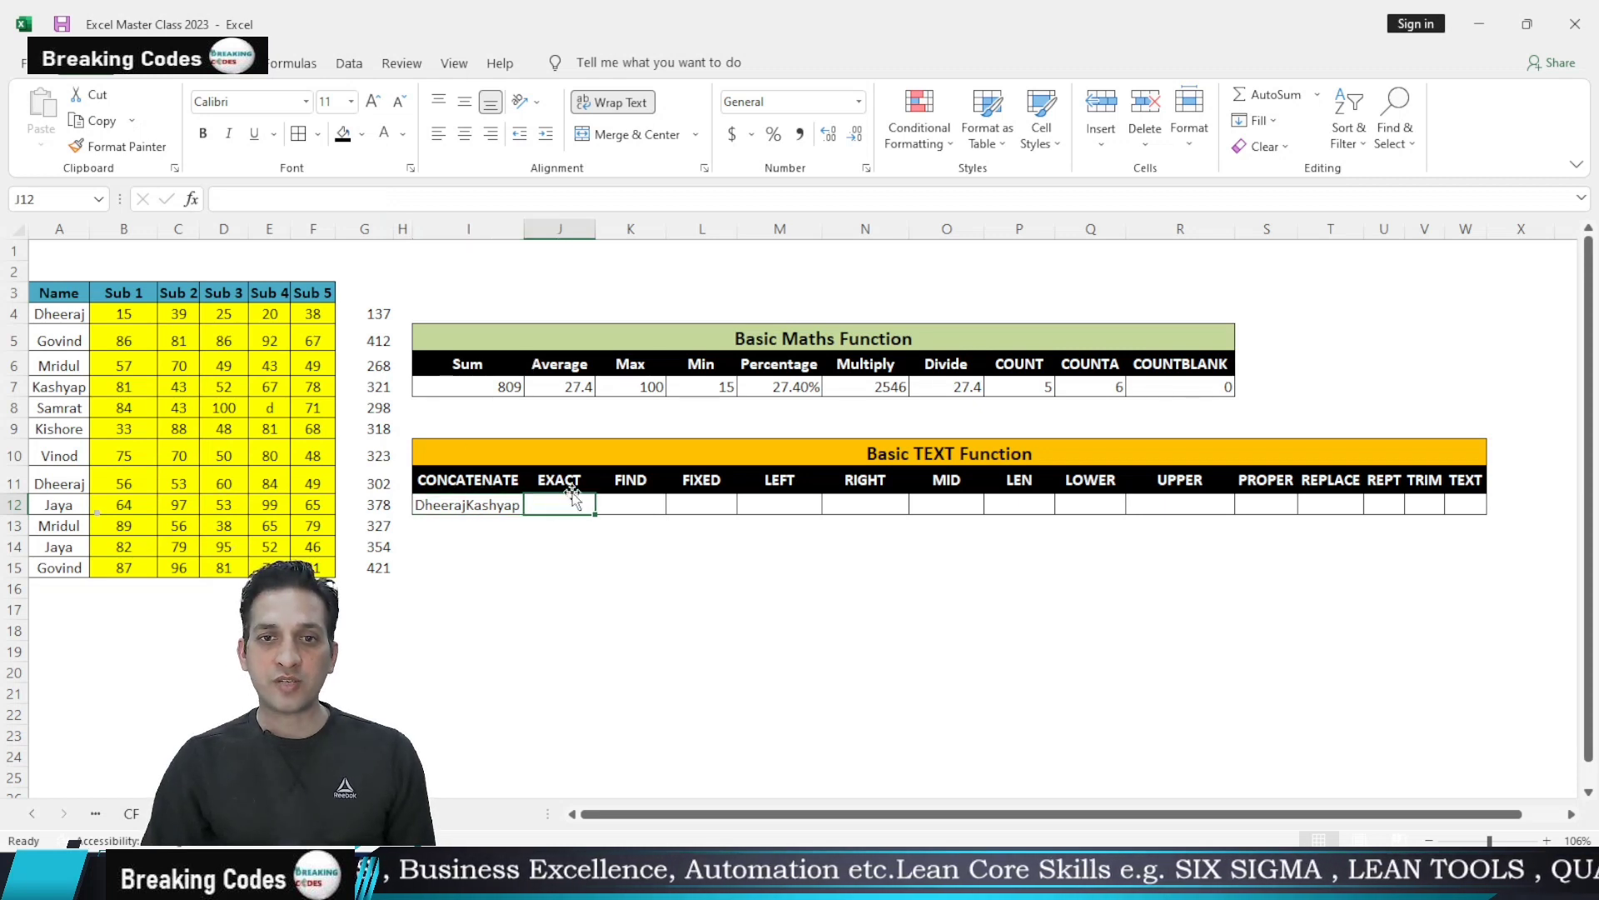
text(=E)
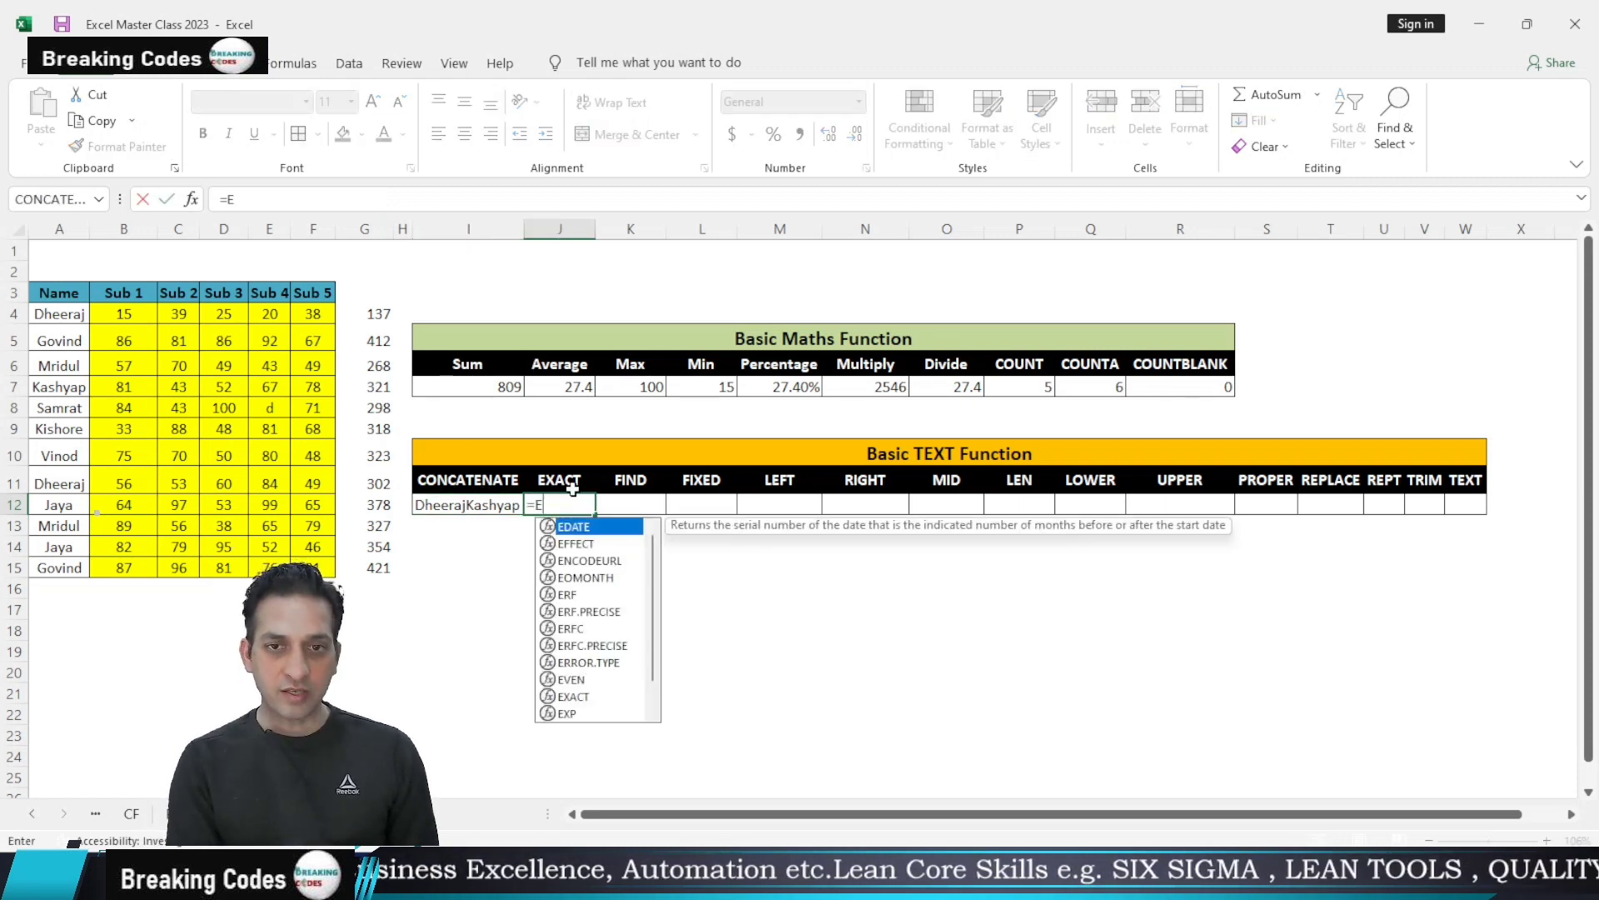
text(XACT)
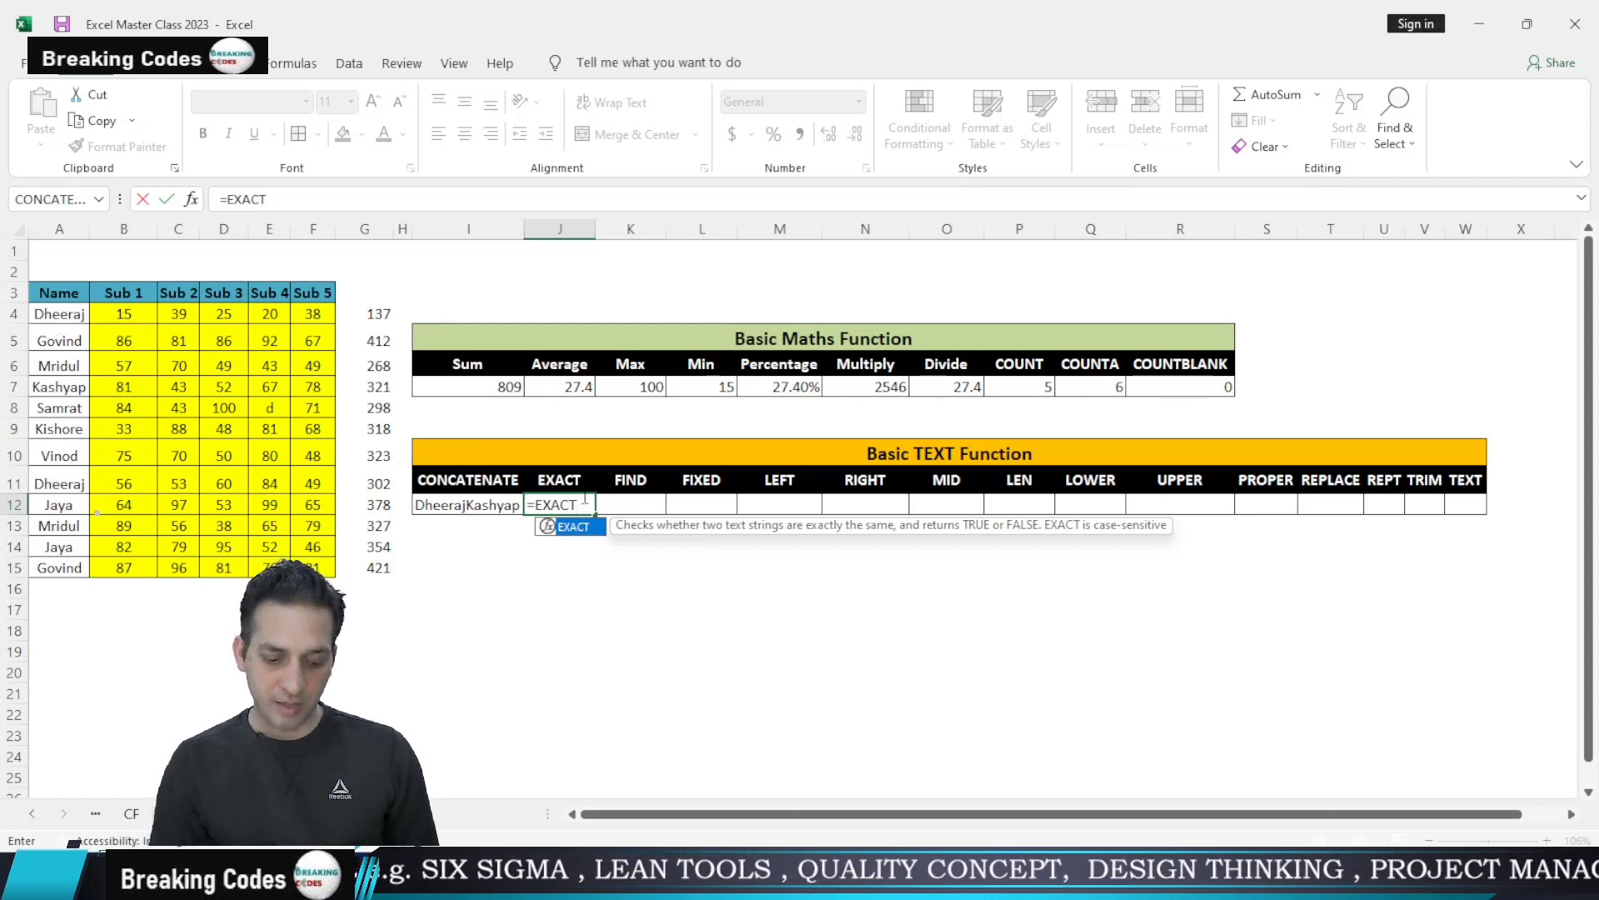
text(()
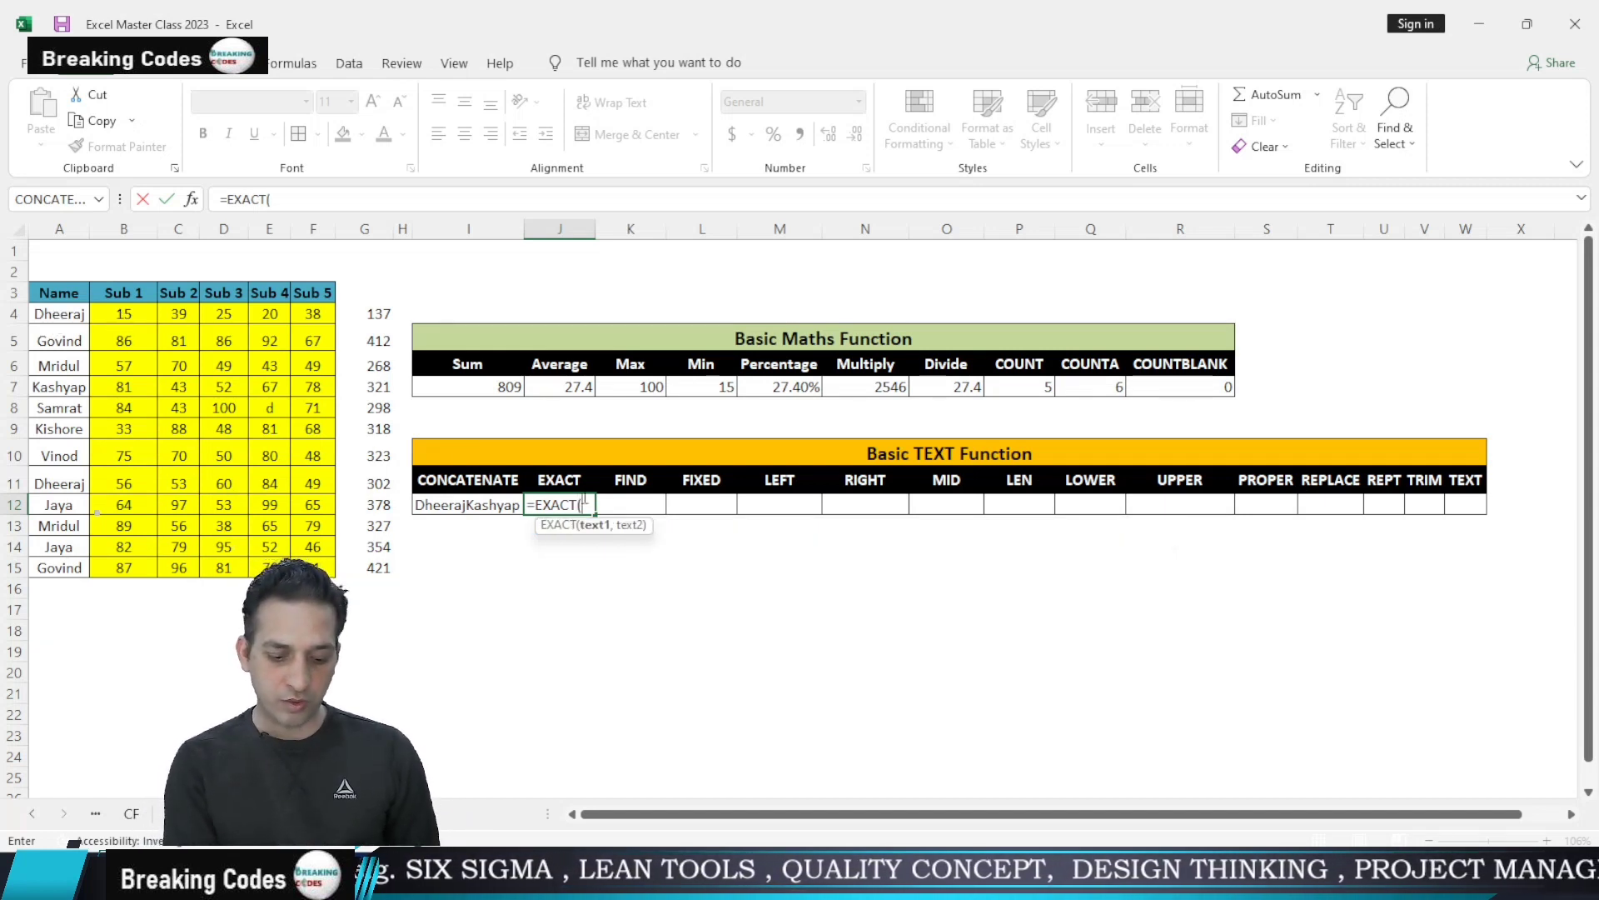
click(41, 316)
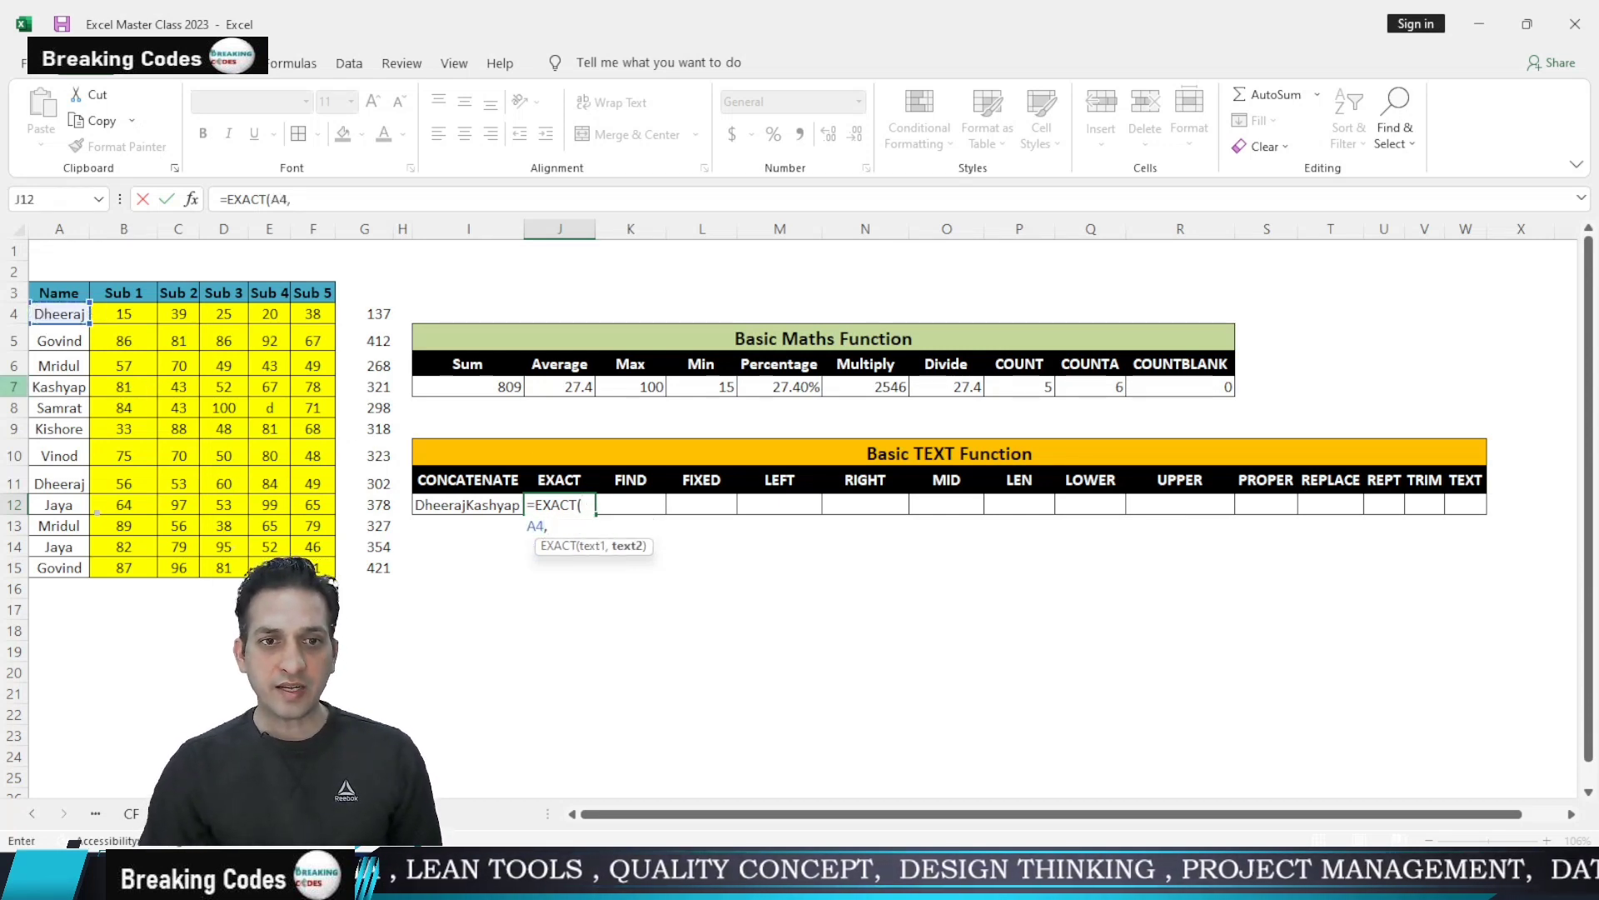
click(62, 606)
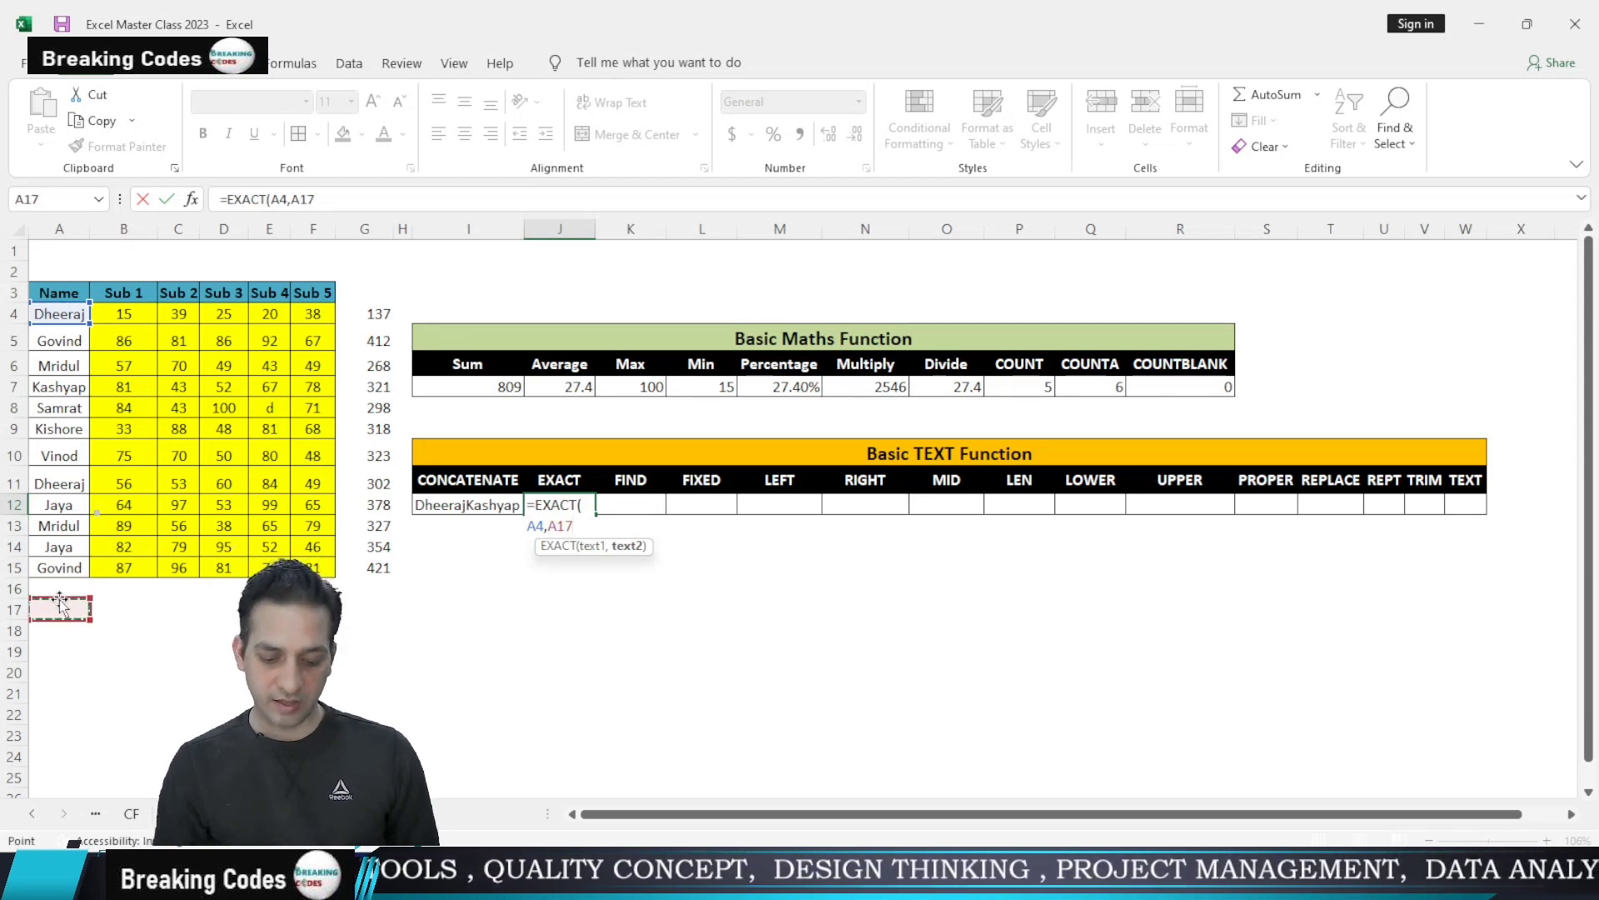
text())
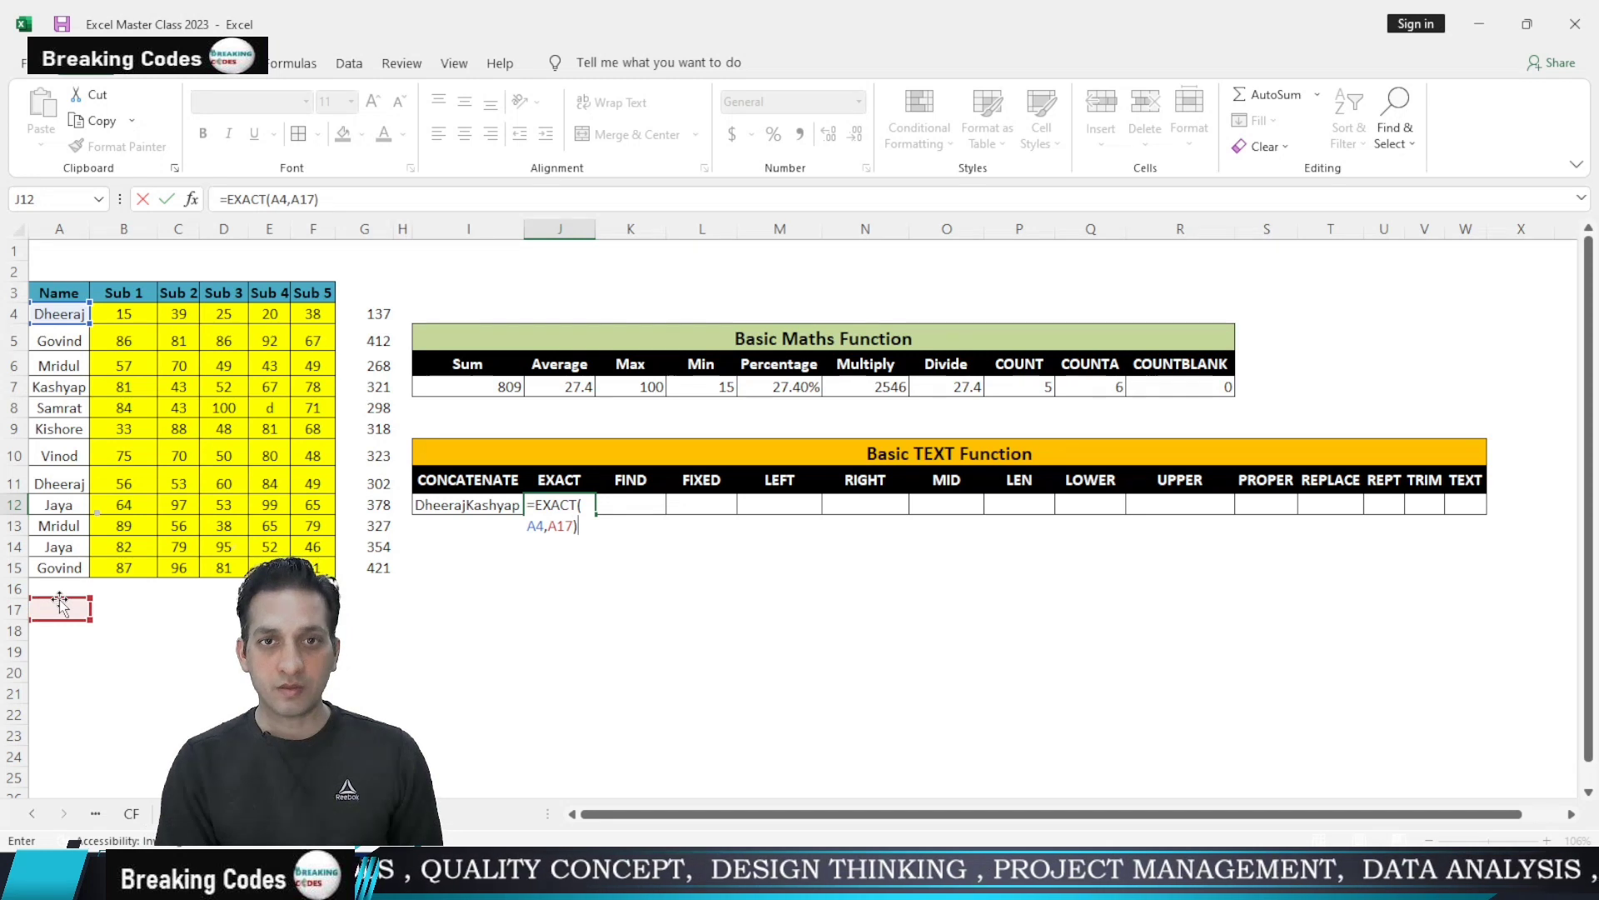
click(59, 601)
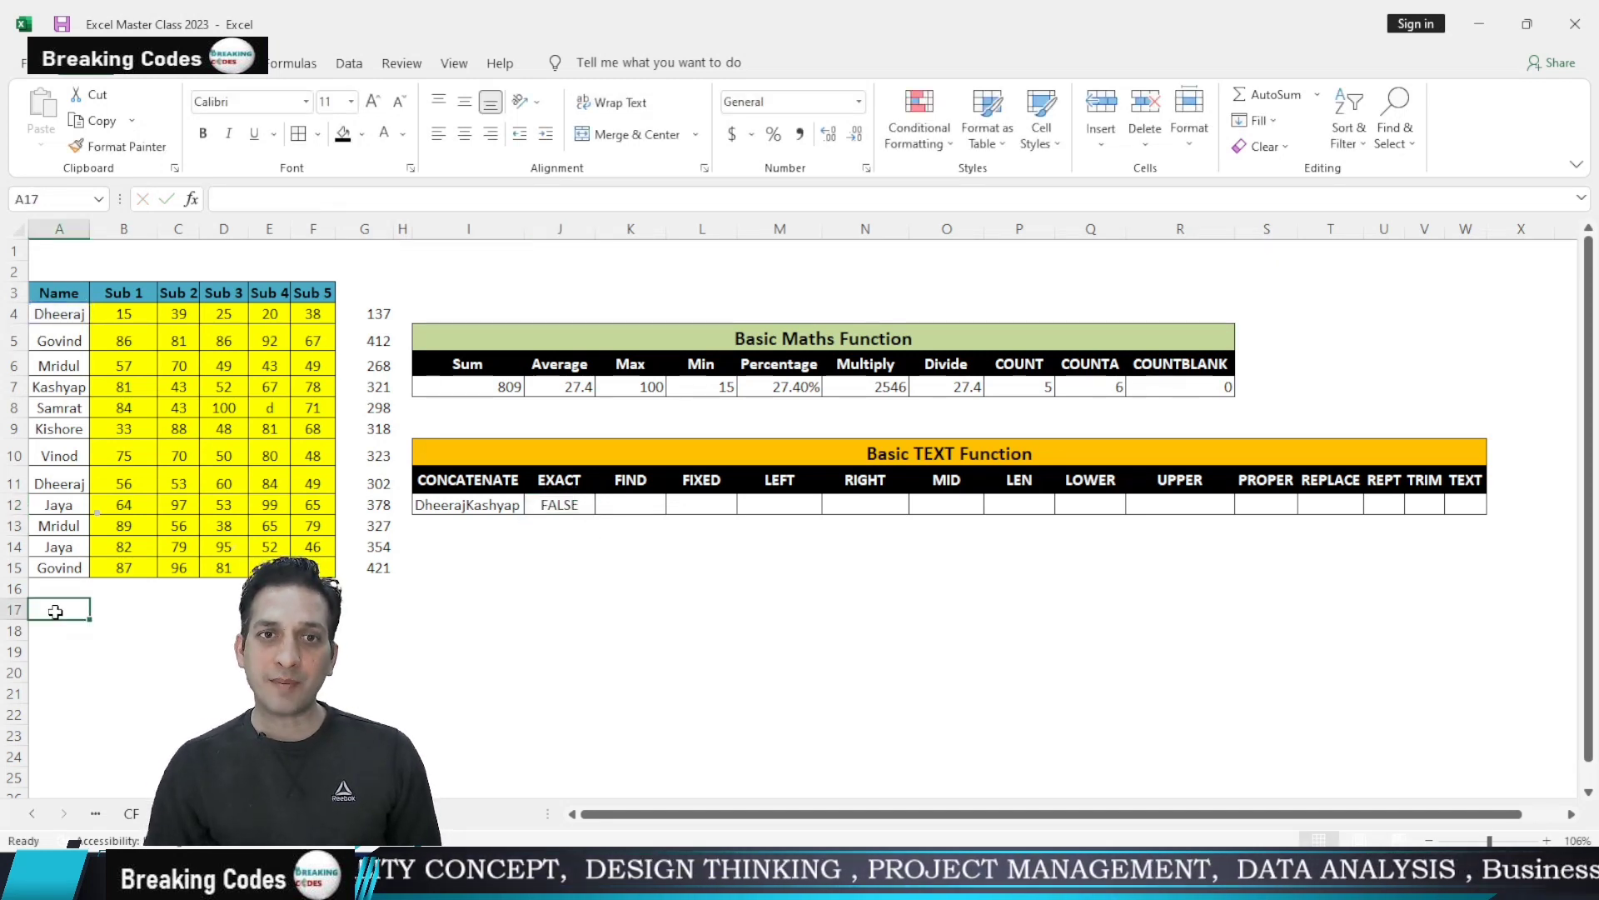
Enter the student name from A4 in cell A17 with identical capitalisation to test the EXACT formula
click(560, 508)
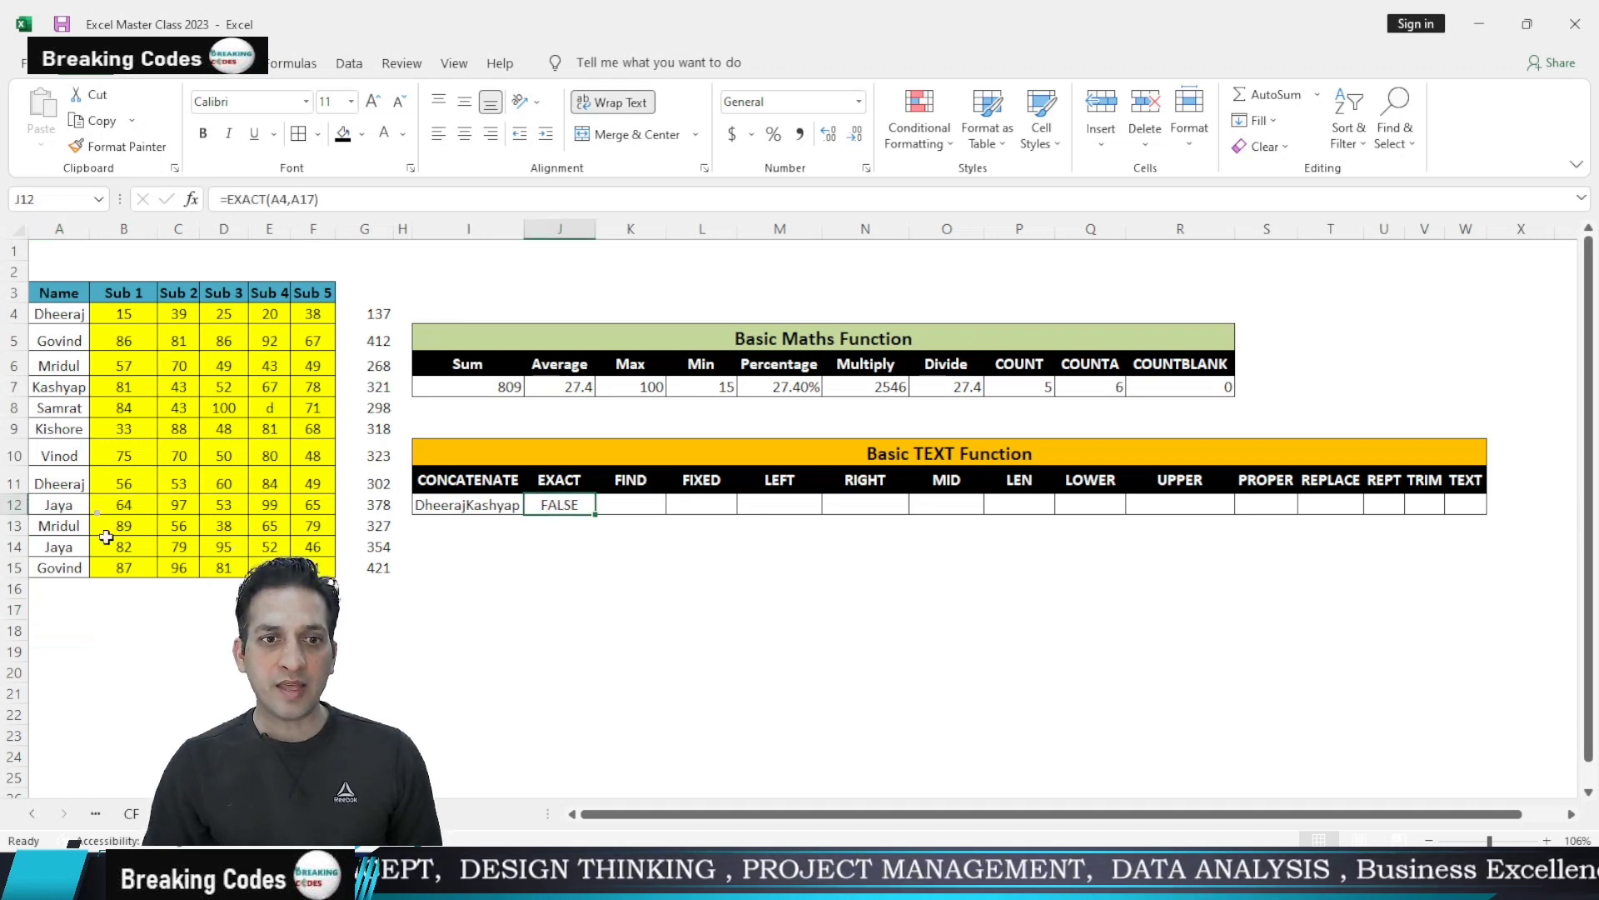
click(64, 627)
click(55, 610)
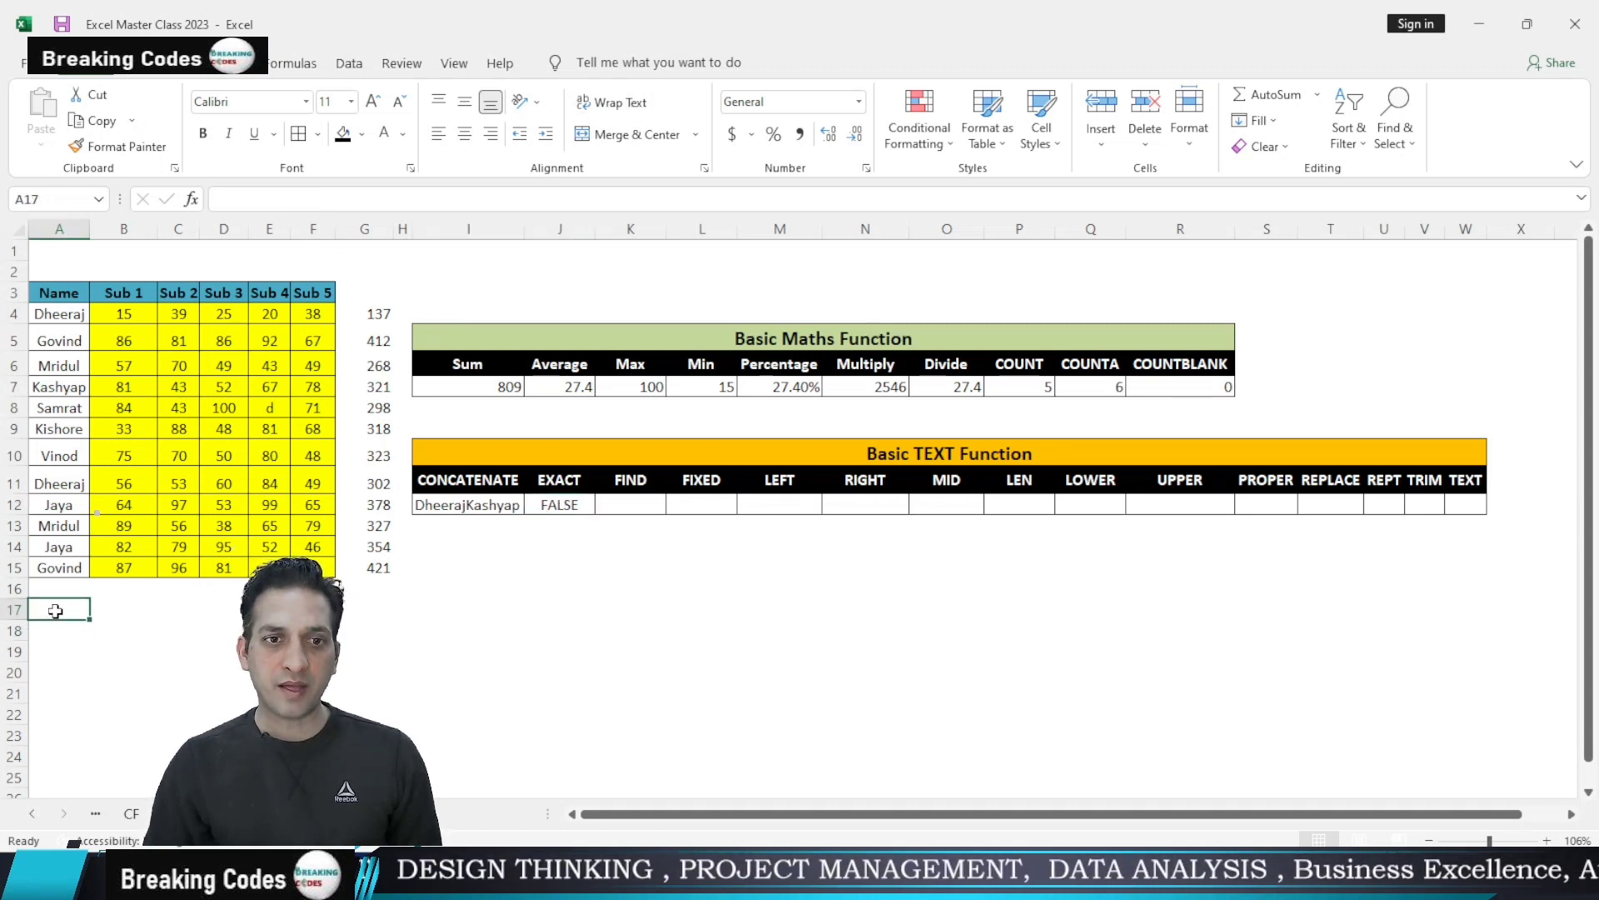
text(D)
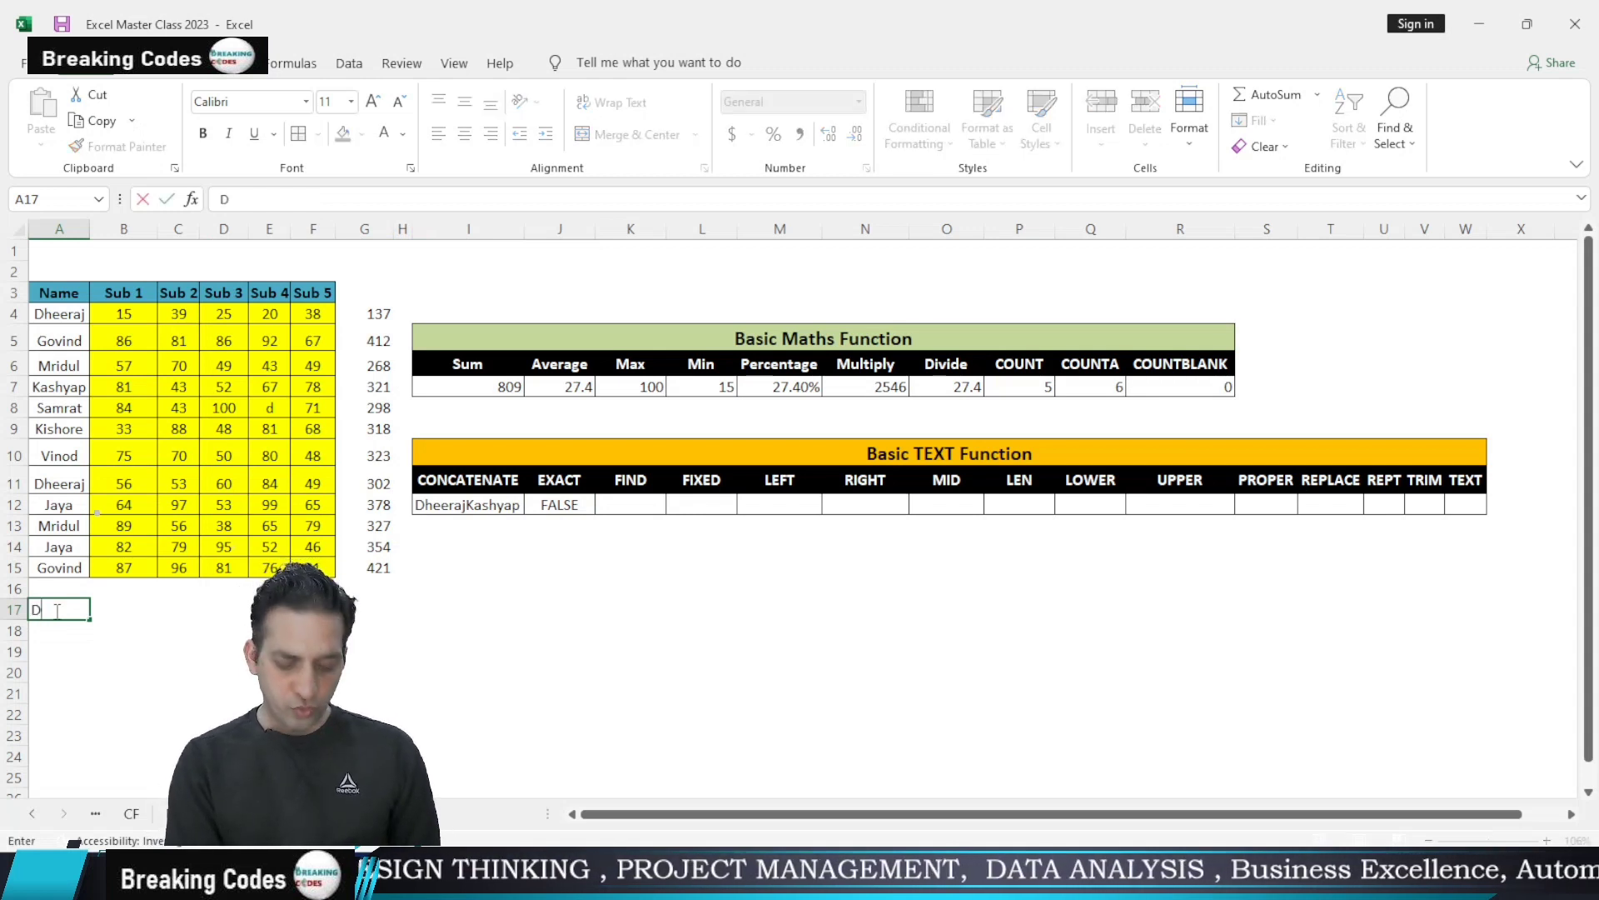
text(heeraj)
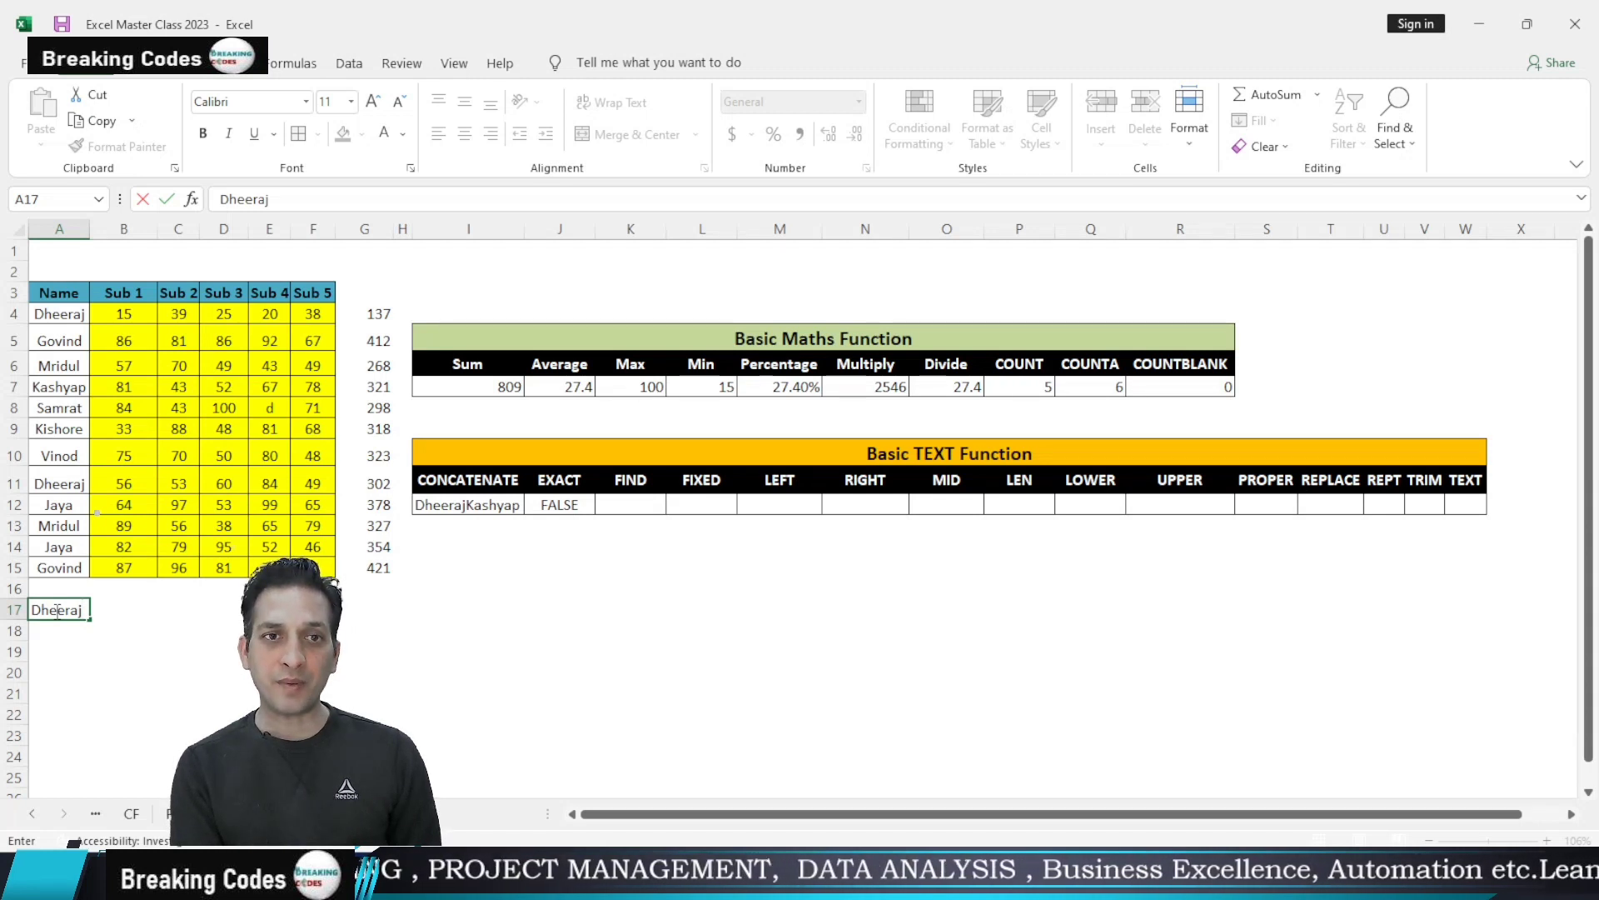
key(Return)
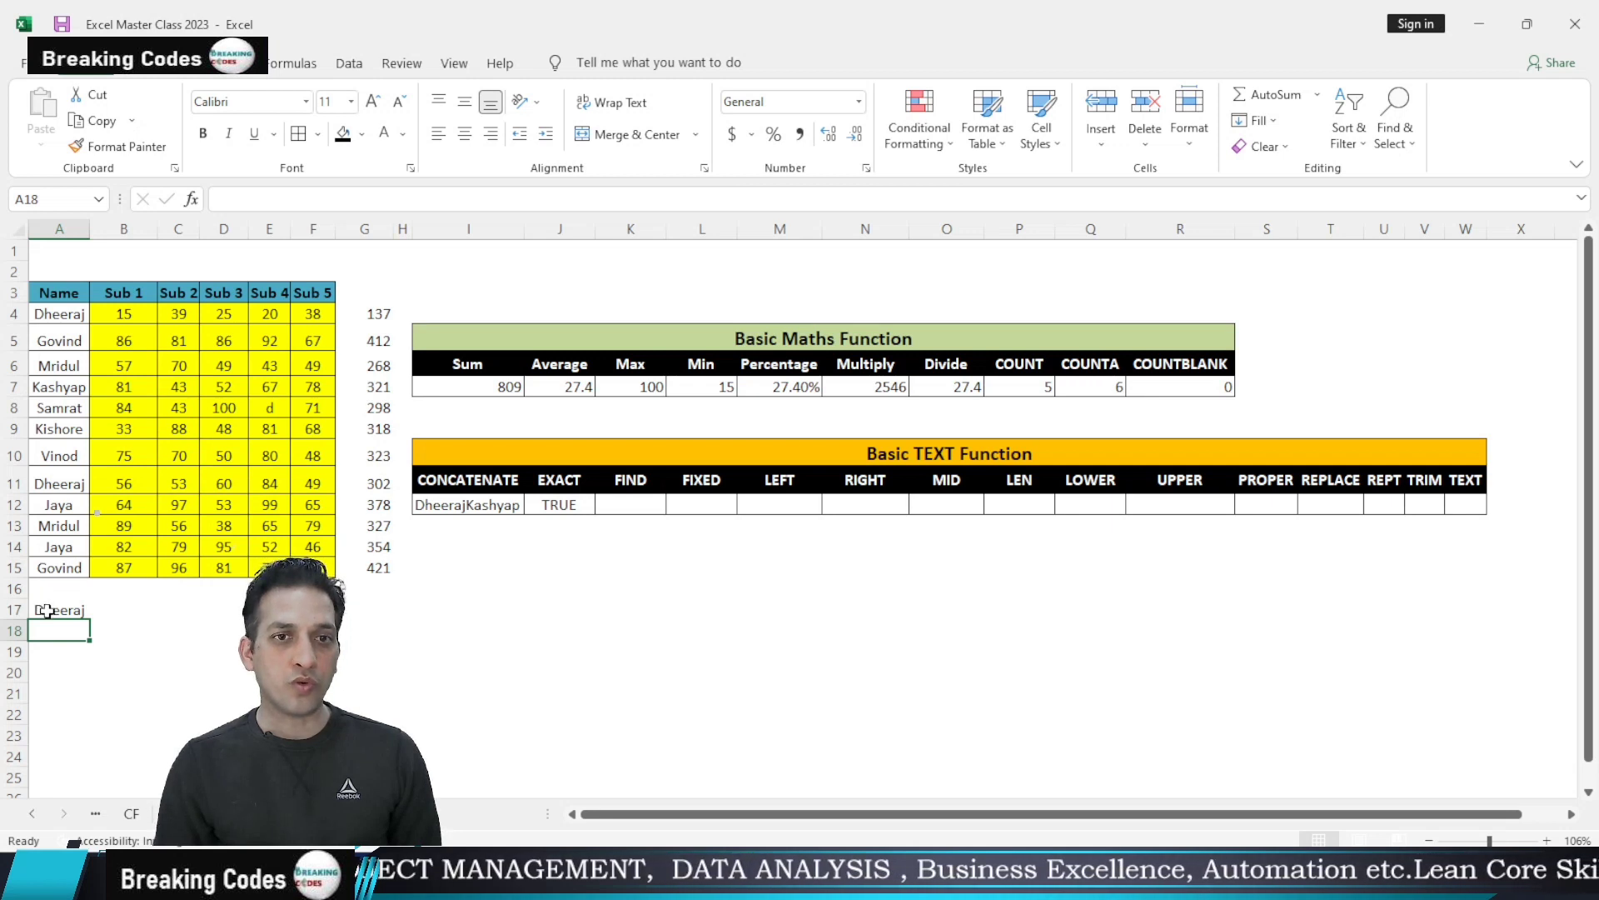
Replace the name in cell A17 with the same name in all capitals to test EXACT's case sensitivity
click(45, 609)
click(268, 199)
double_click(234, 199)
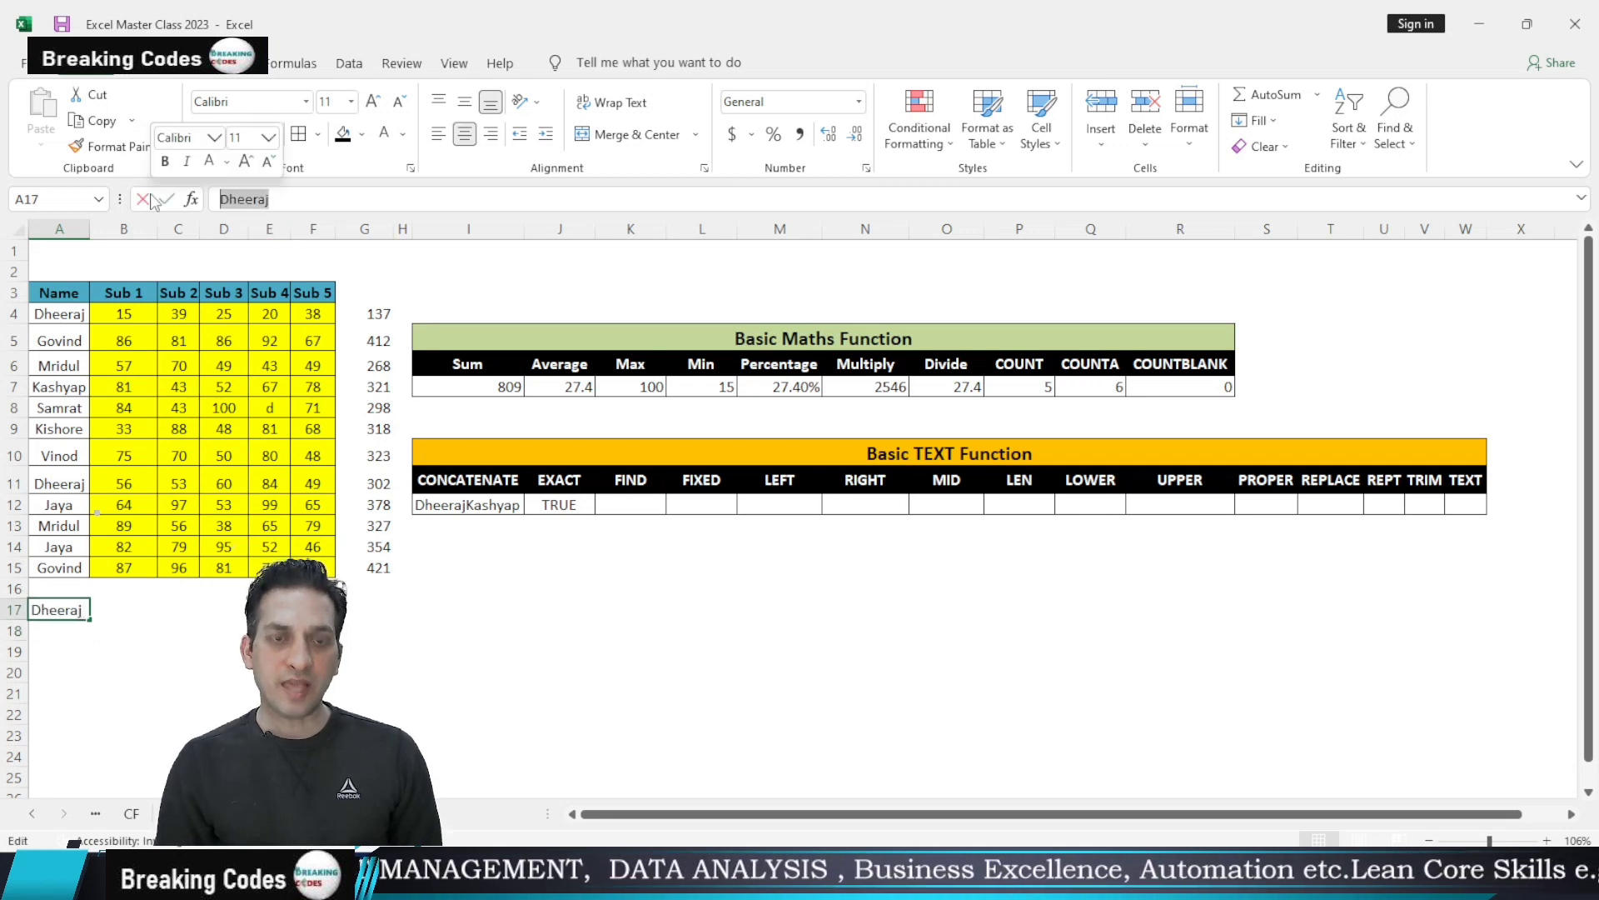
text(DHEERAJ)
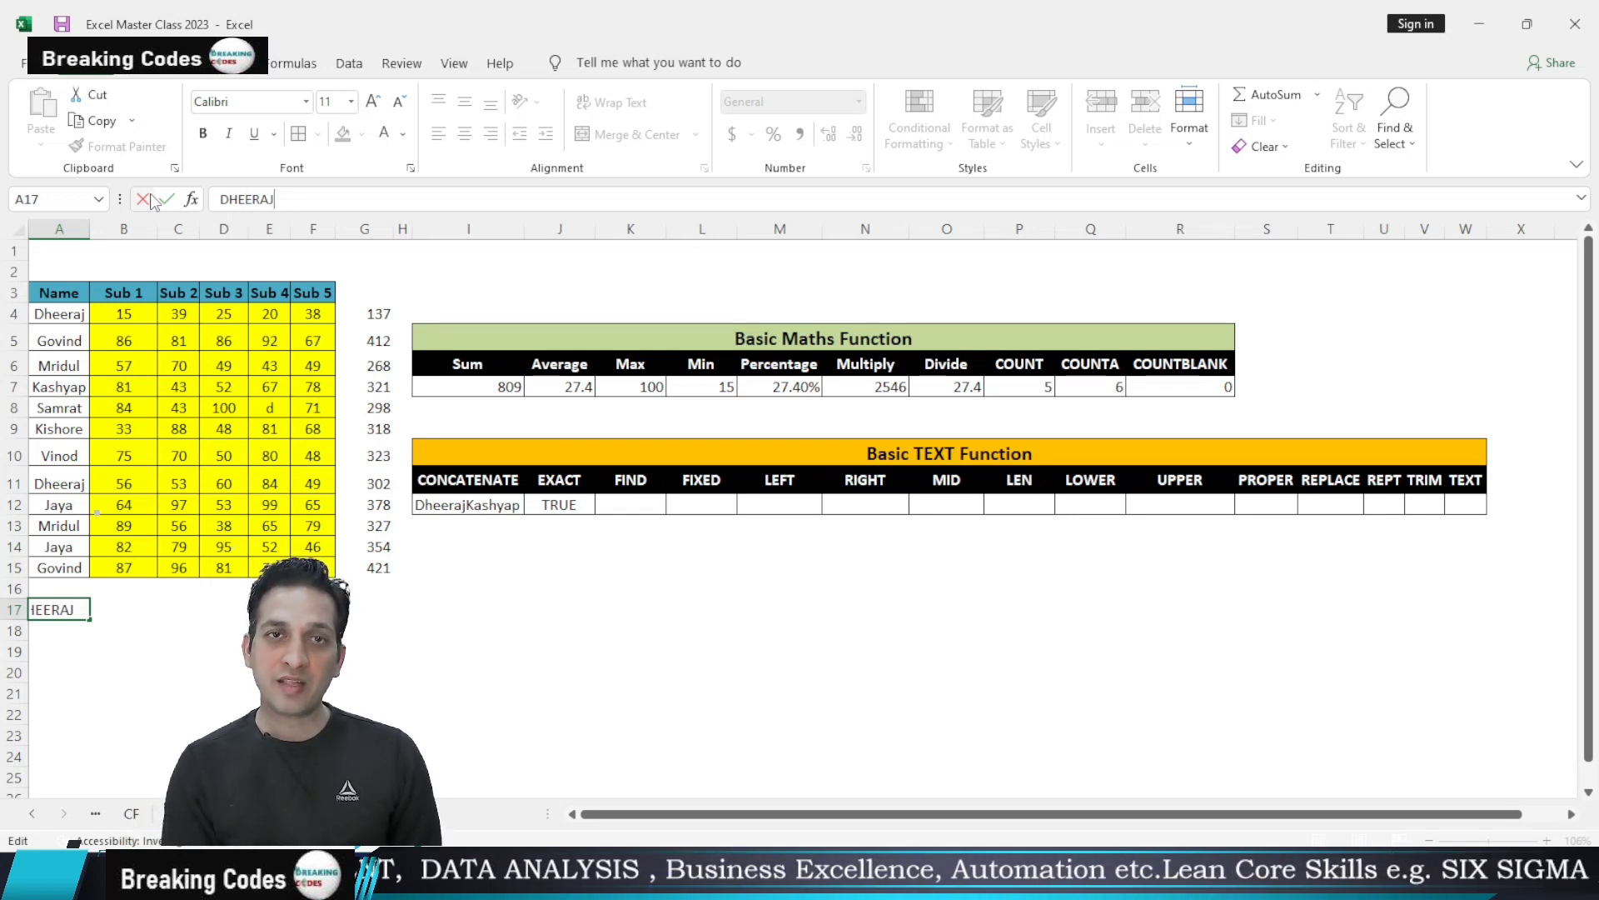
key(Return)
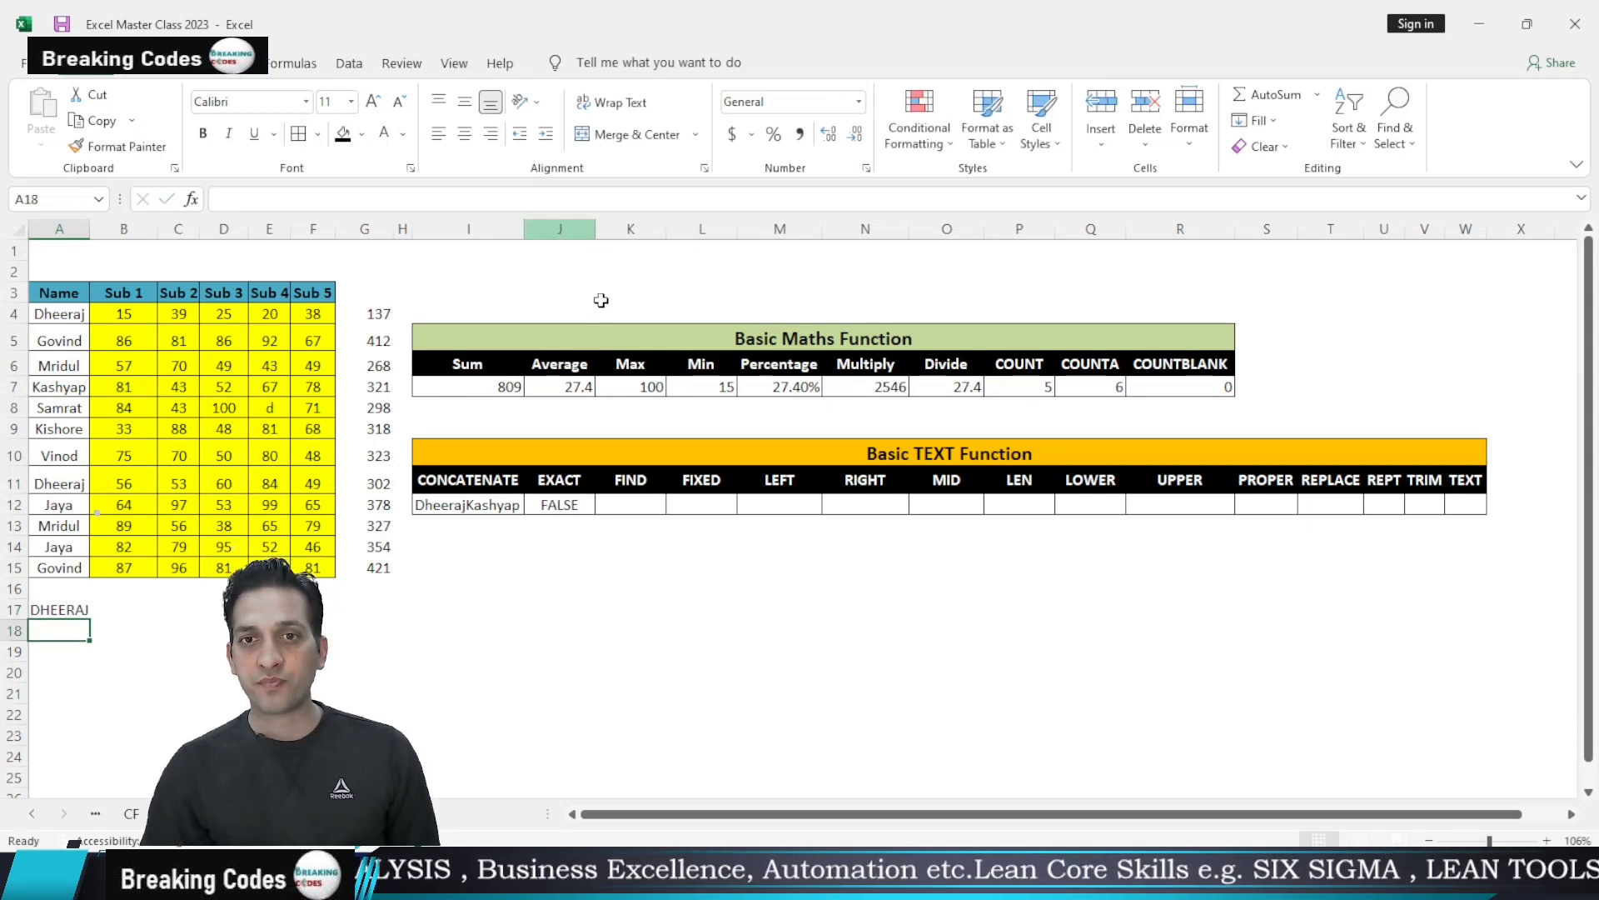
Enter the formula =FIND(A4,A18) in cell K12 under the FIND heading
click(637, 503)
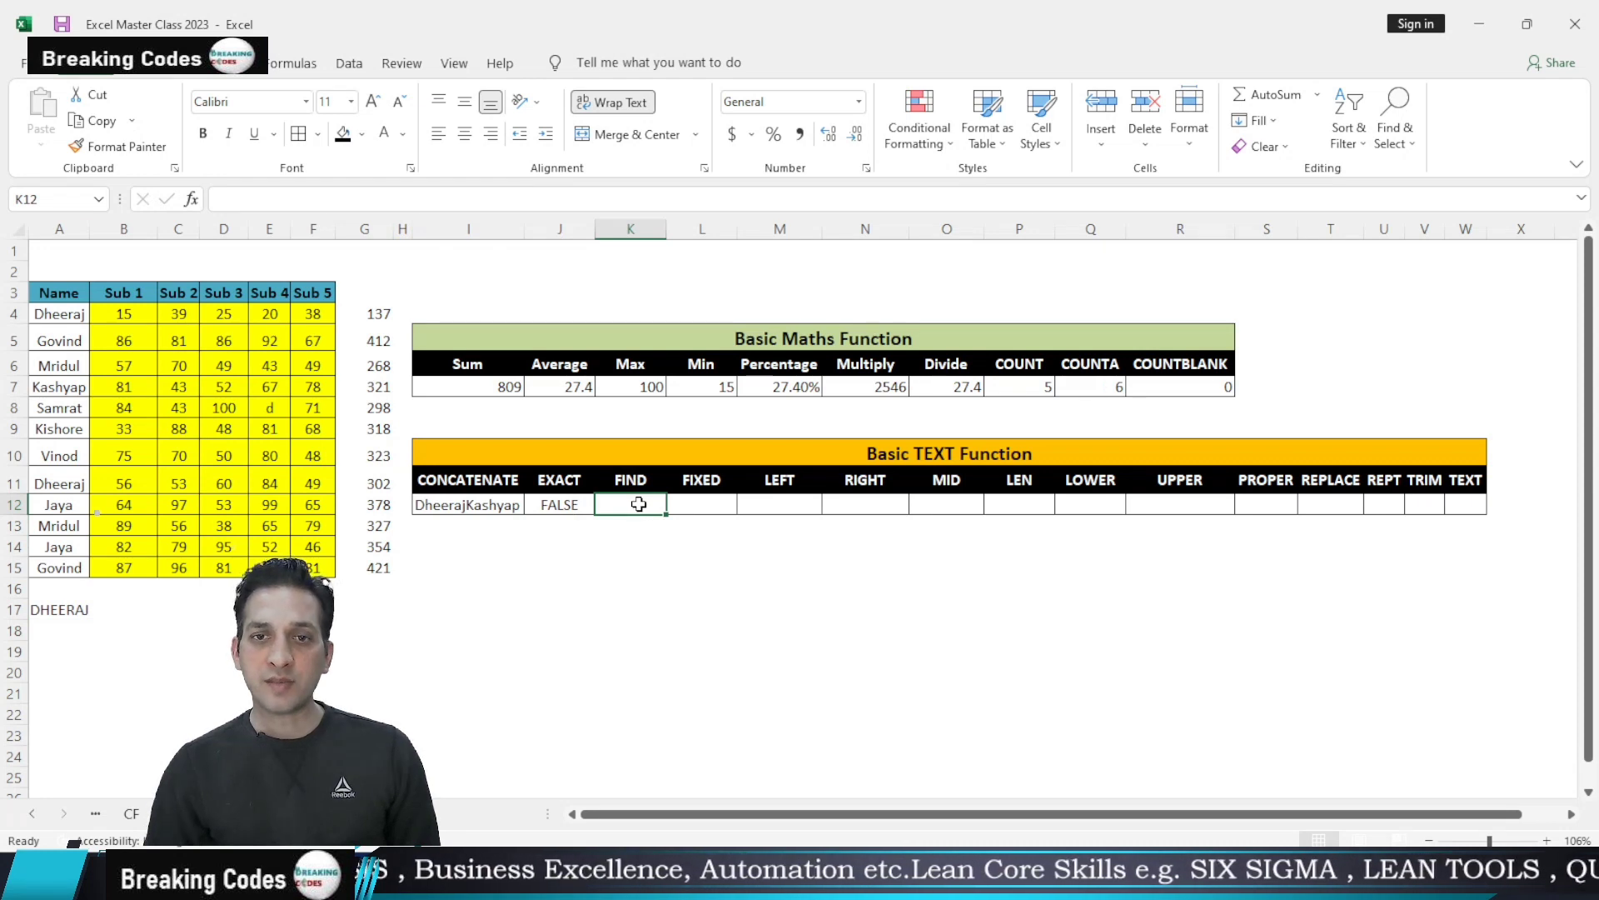
text(=find()
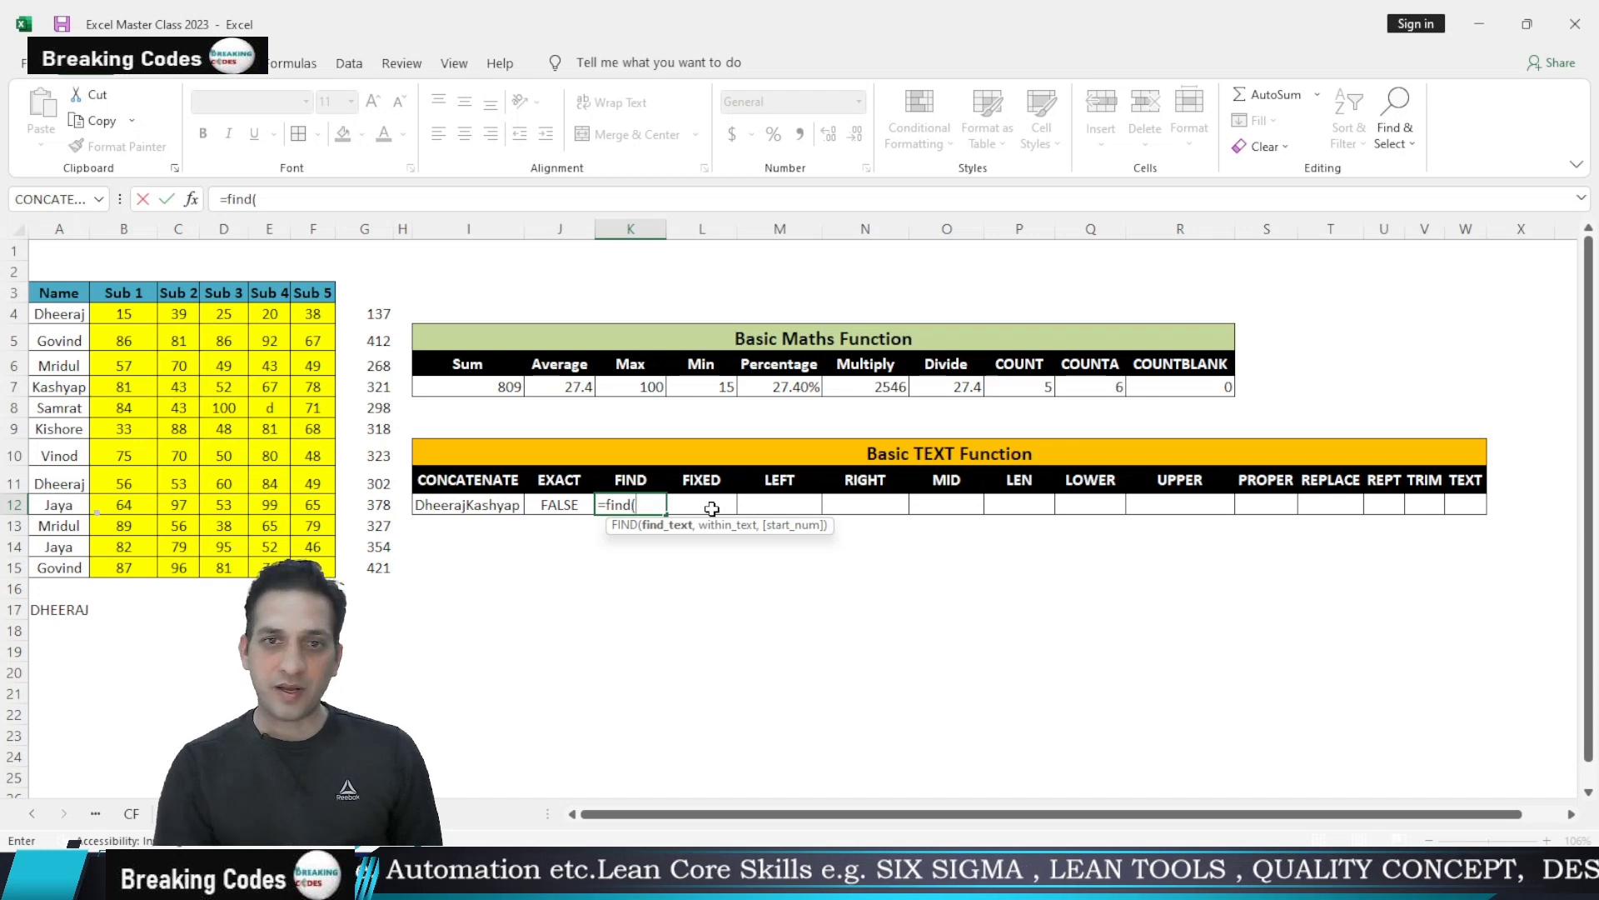
click(55, 316)
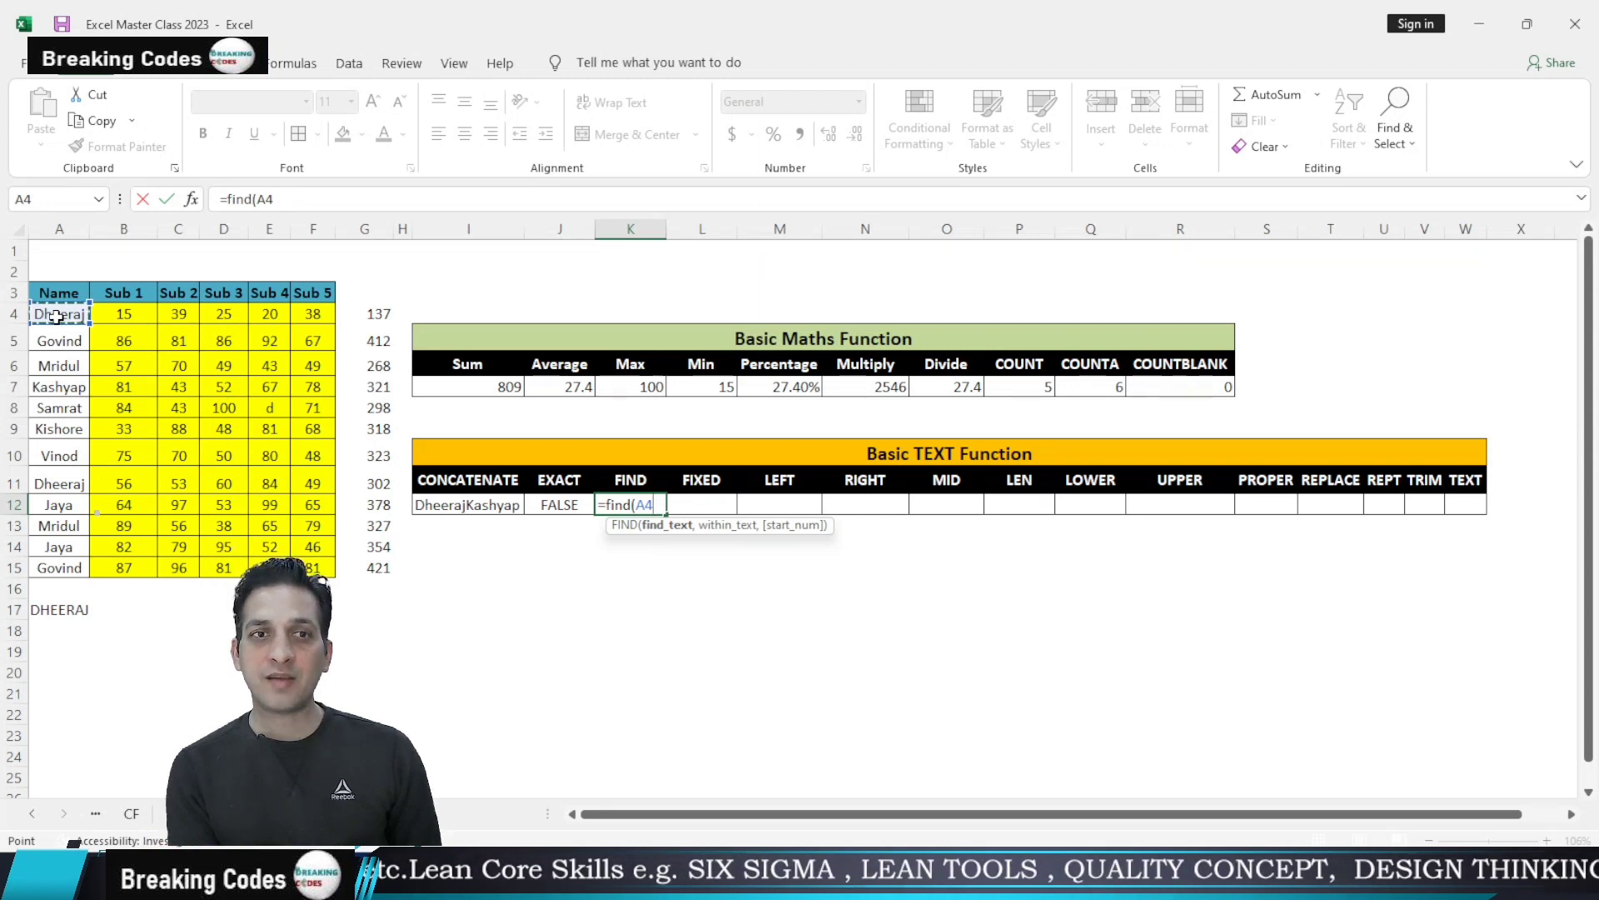
text(,)
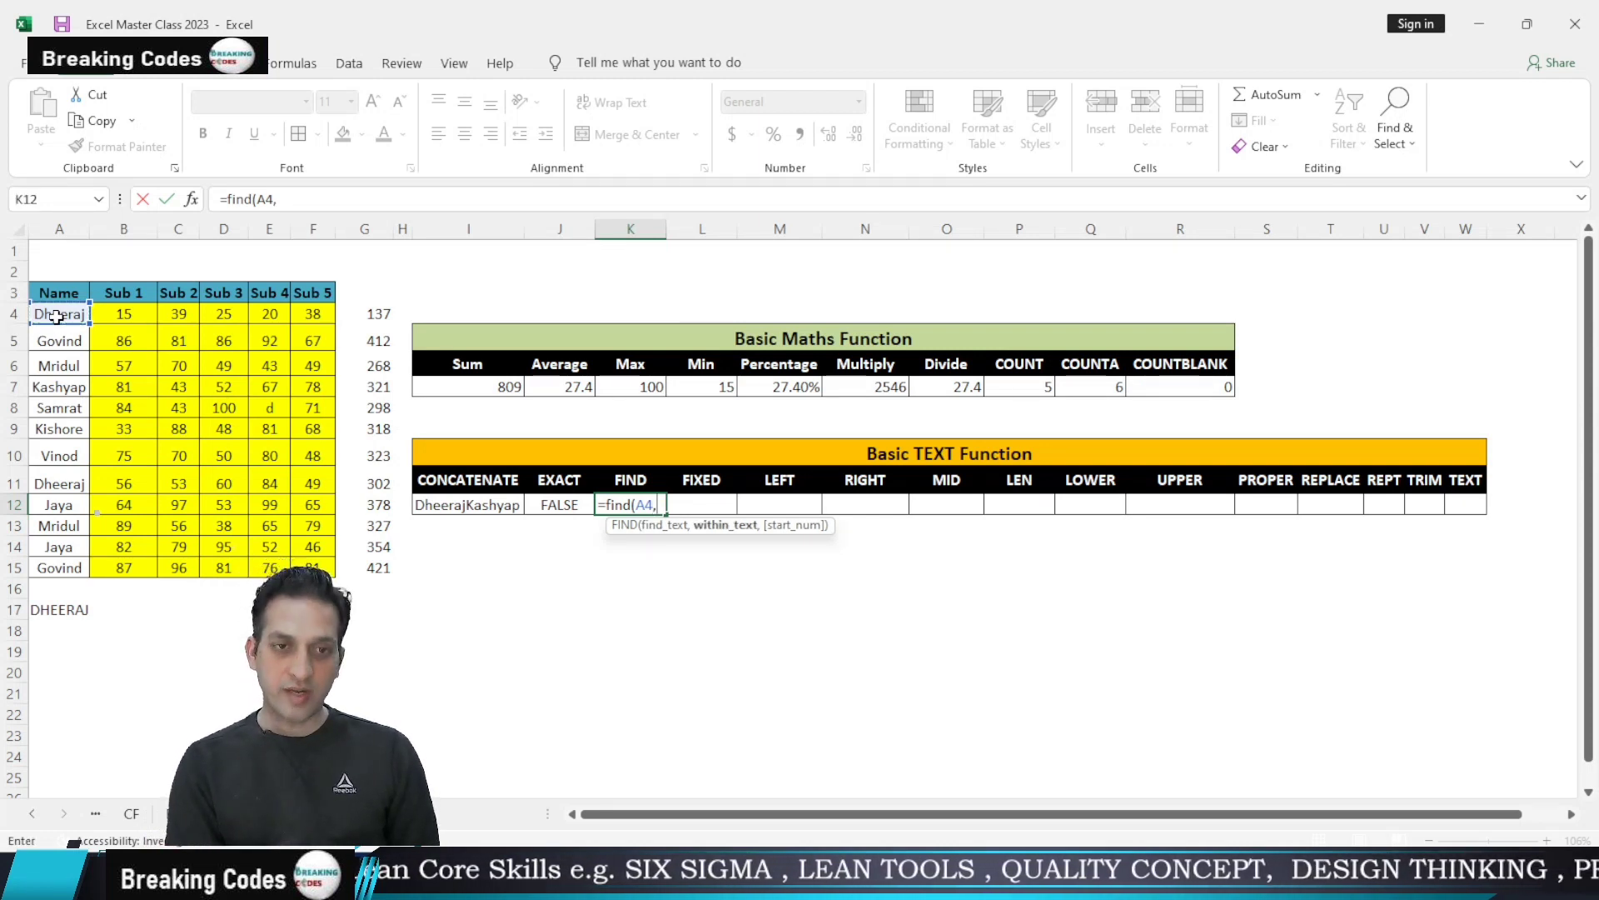
click(60, 630)
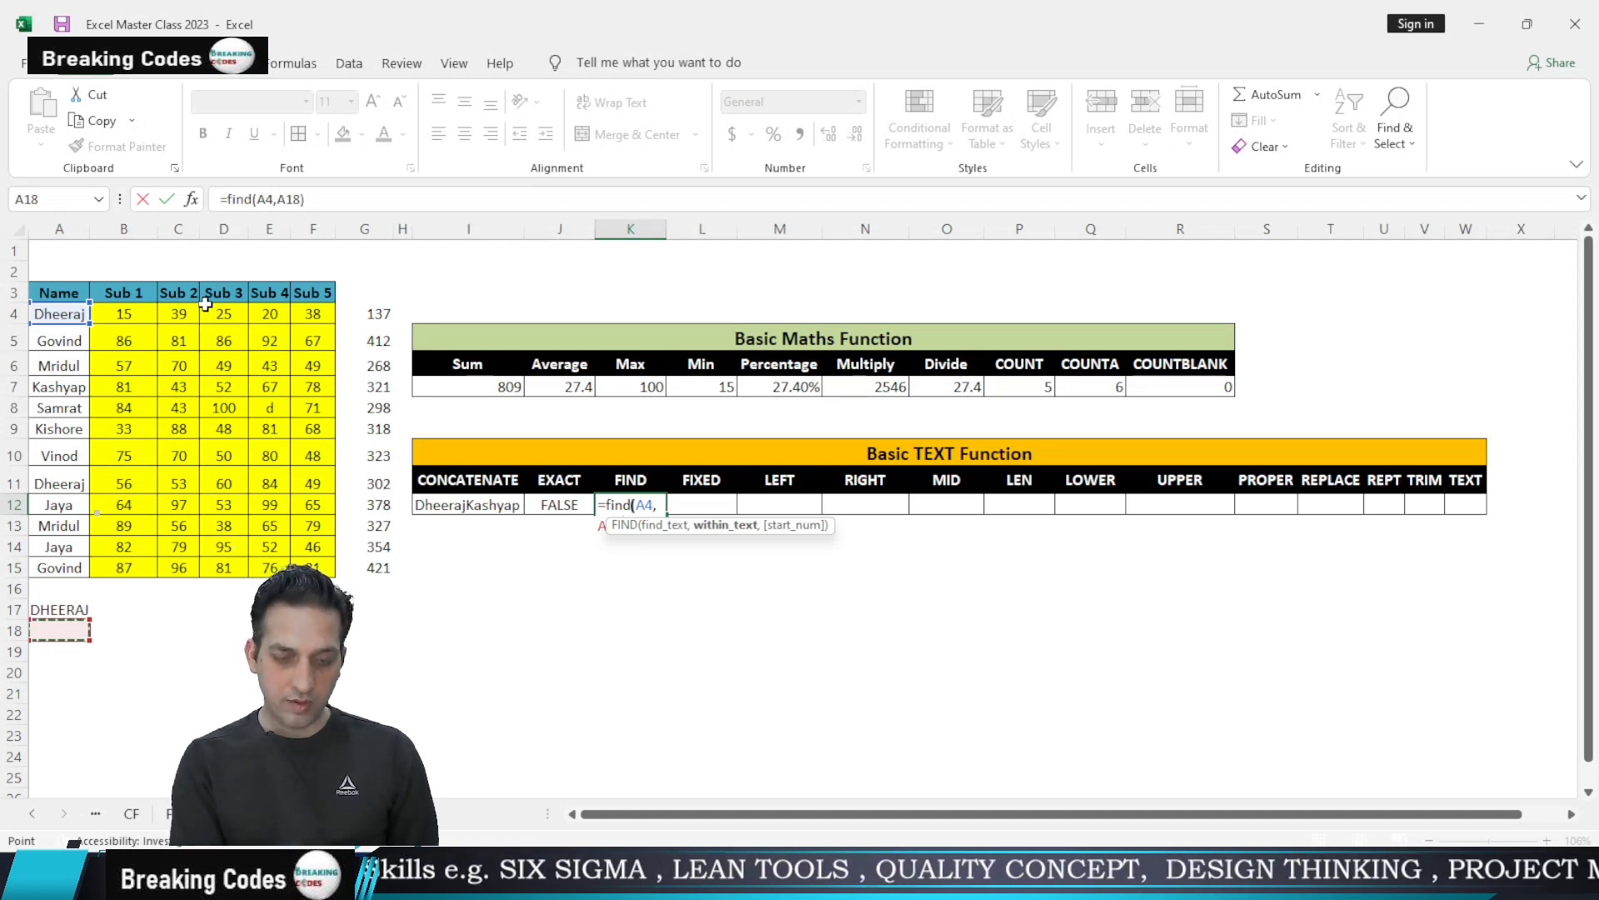
text())
key(Return)
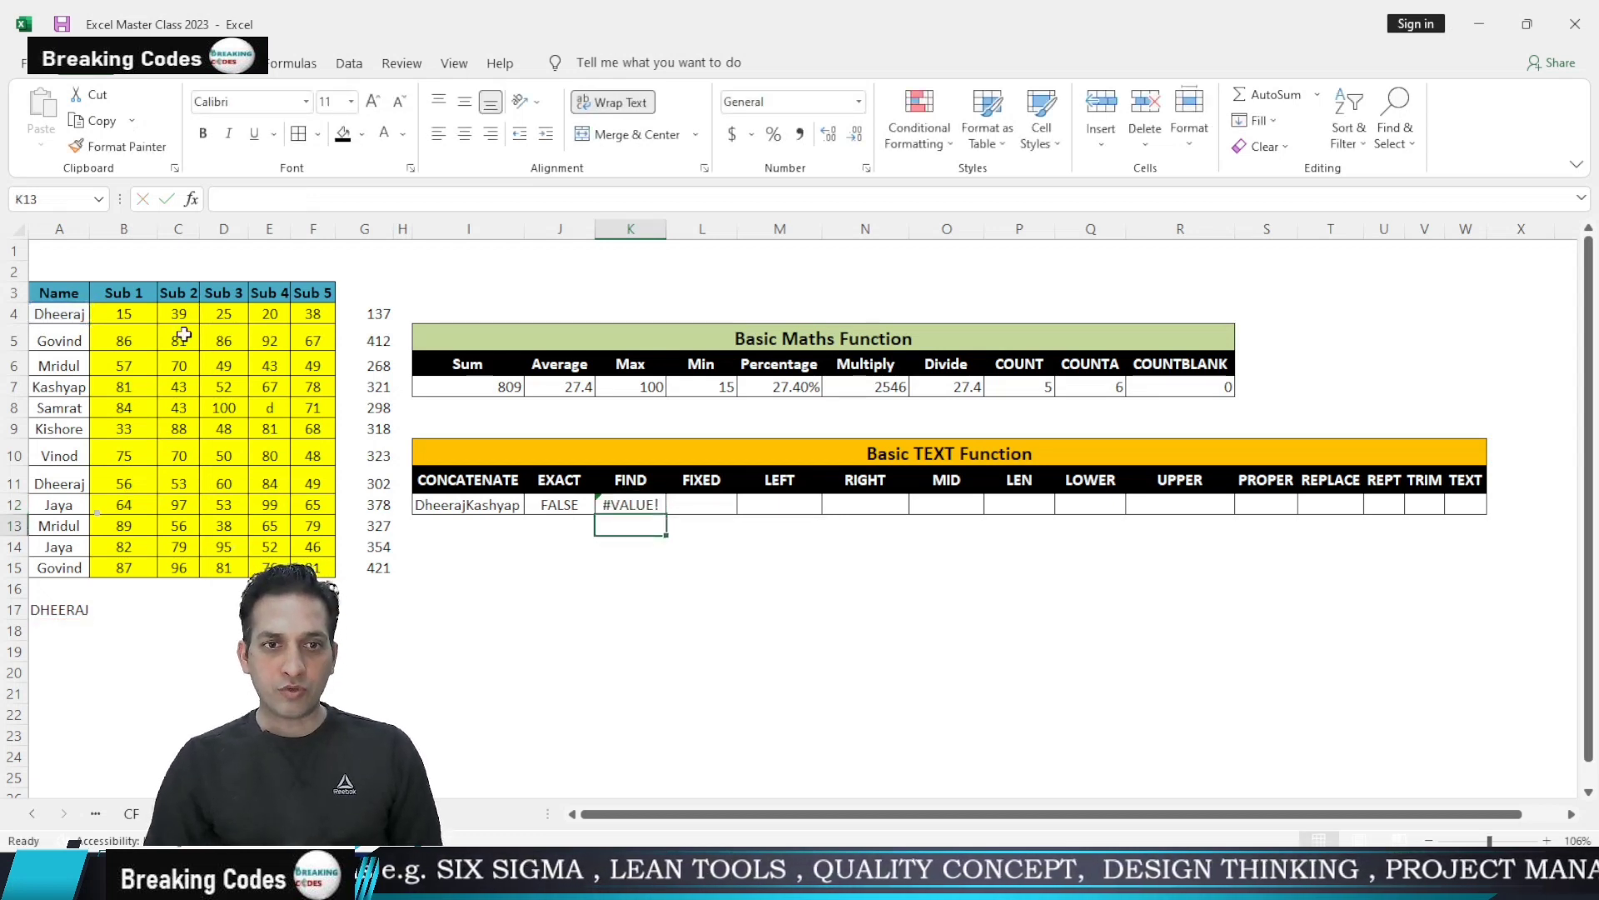
Enter a two-word name in cell A18 with the A4 name as its second word, and check the FIND formula in K12
click(60, 632)
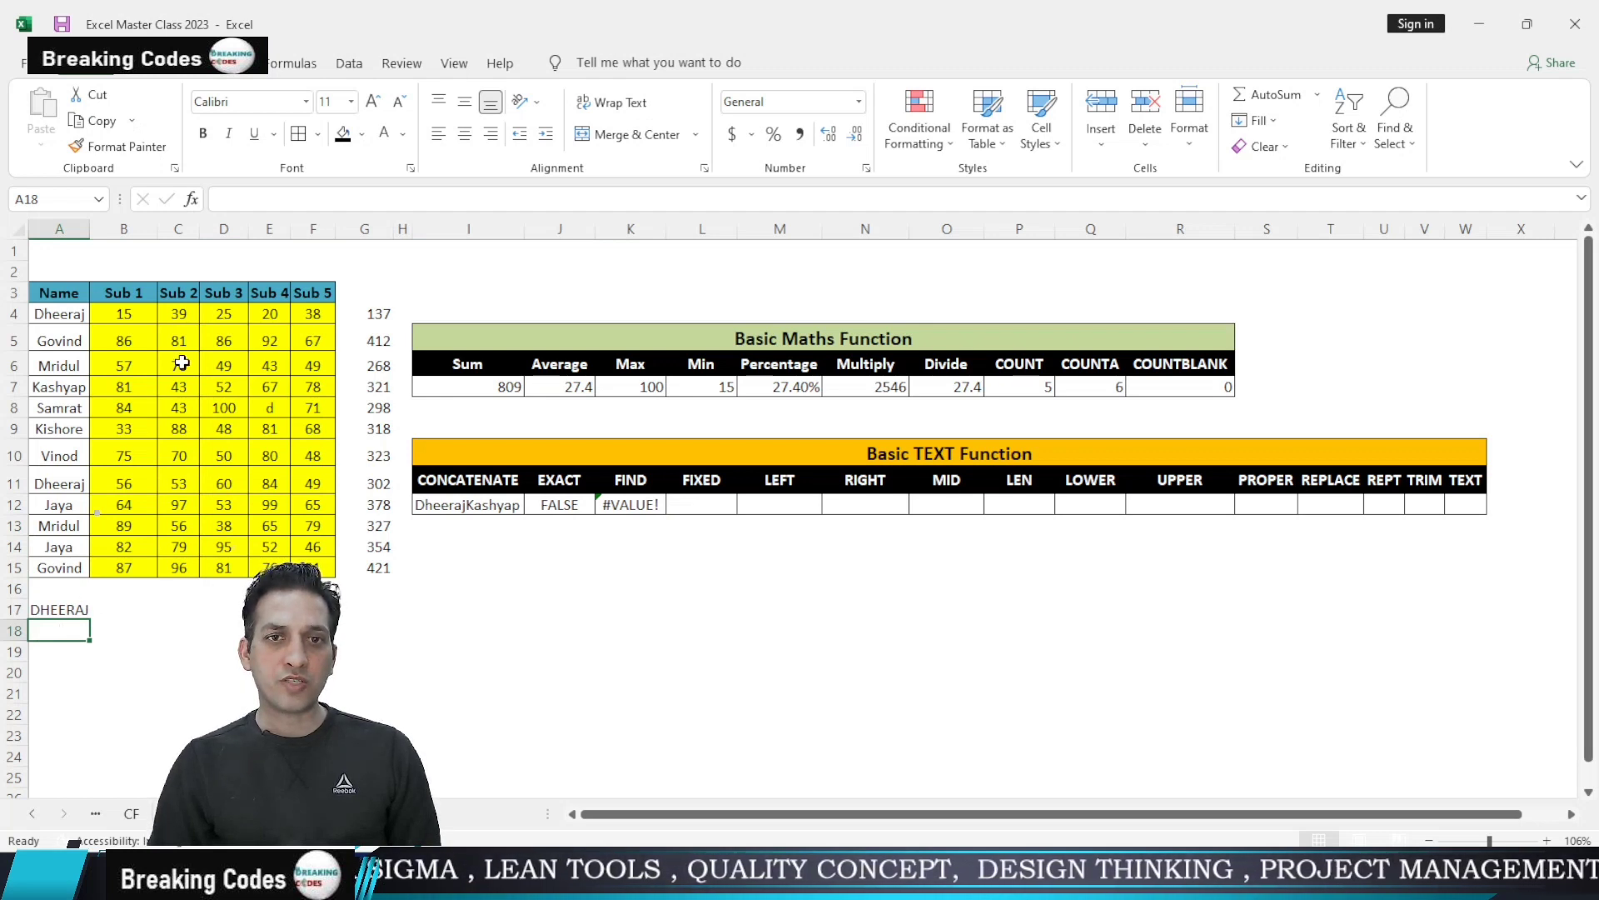
click(230, 197)
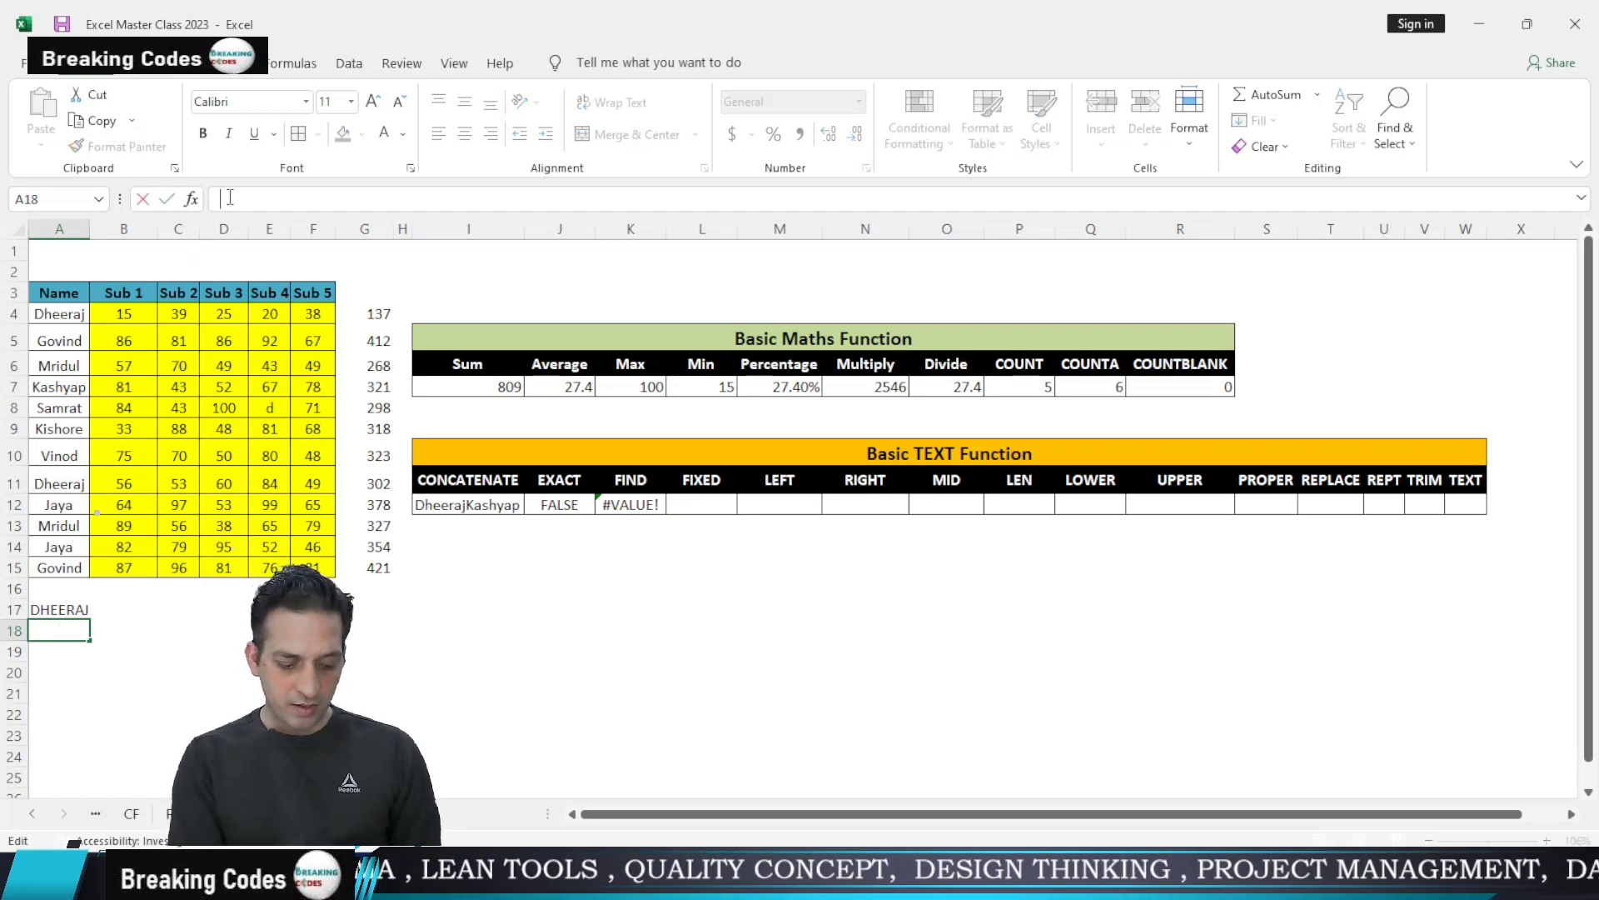
text(Raj)
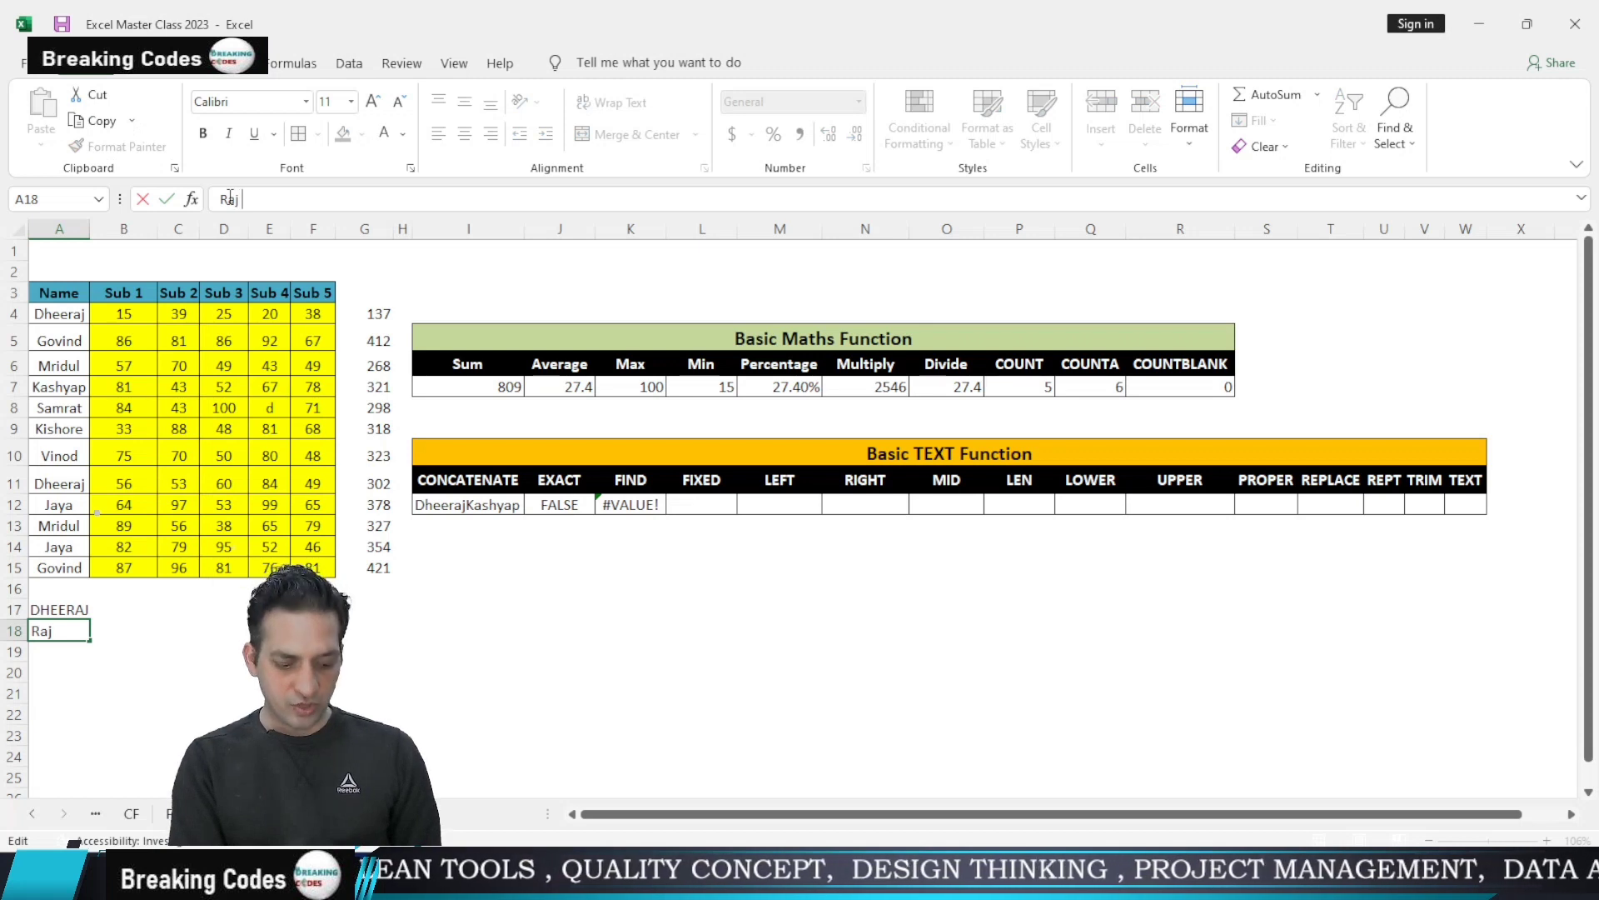
text( Dheeraj)
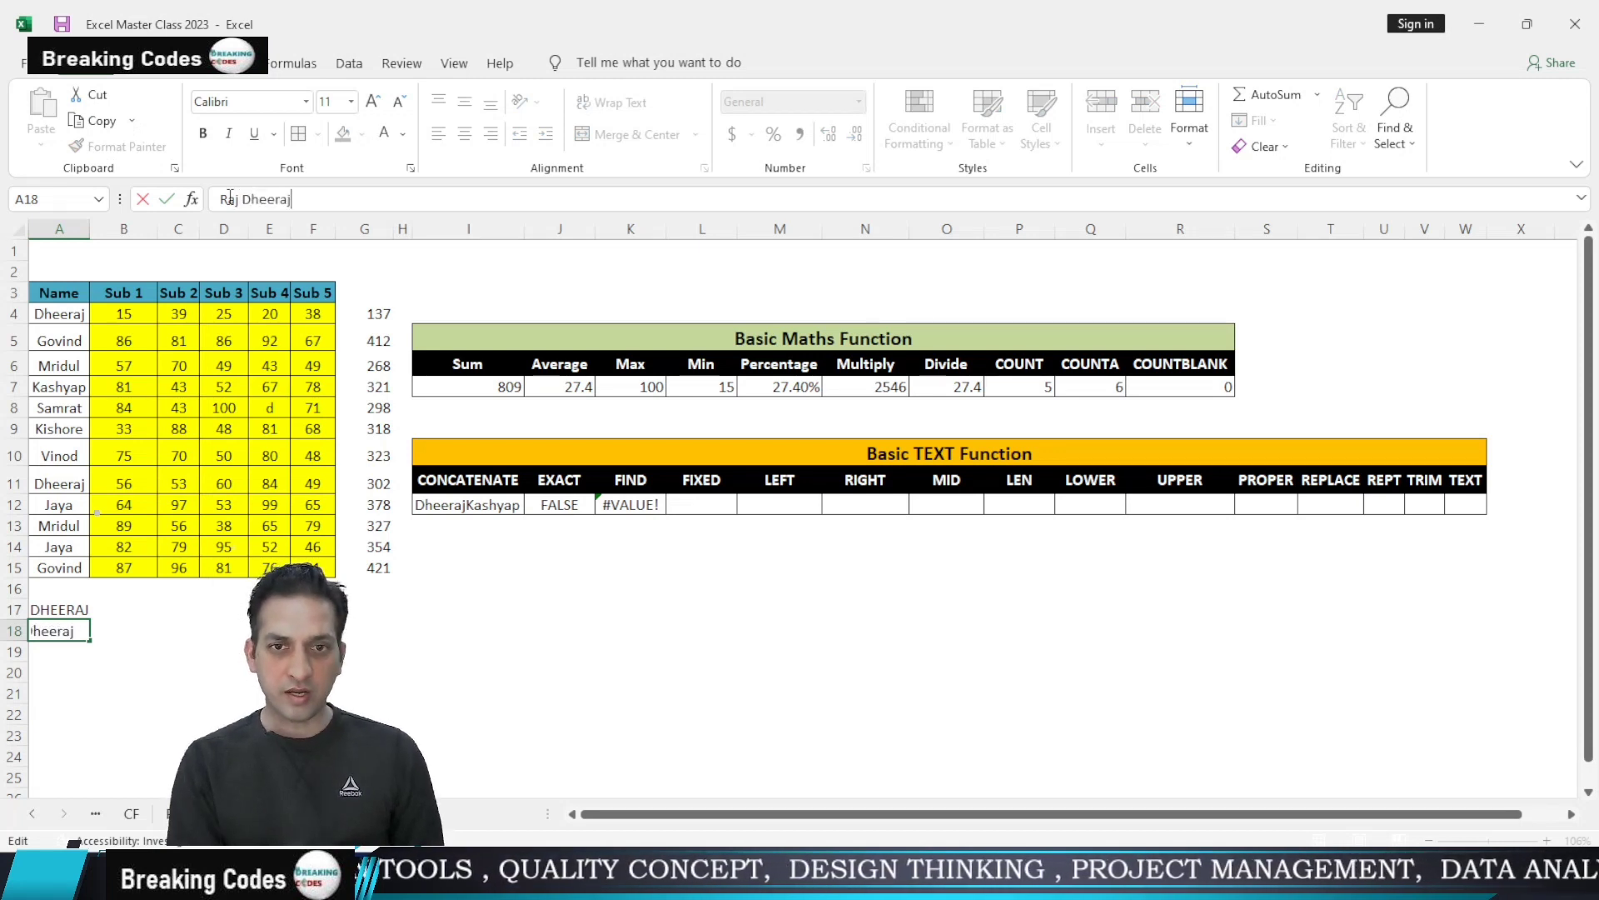
key(Return)
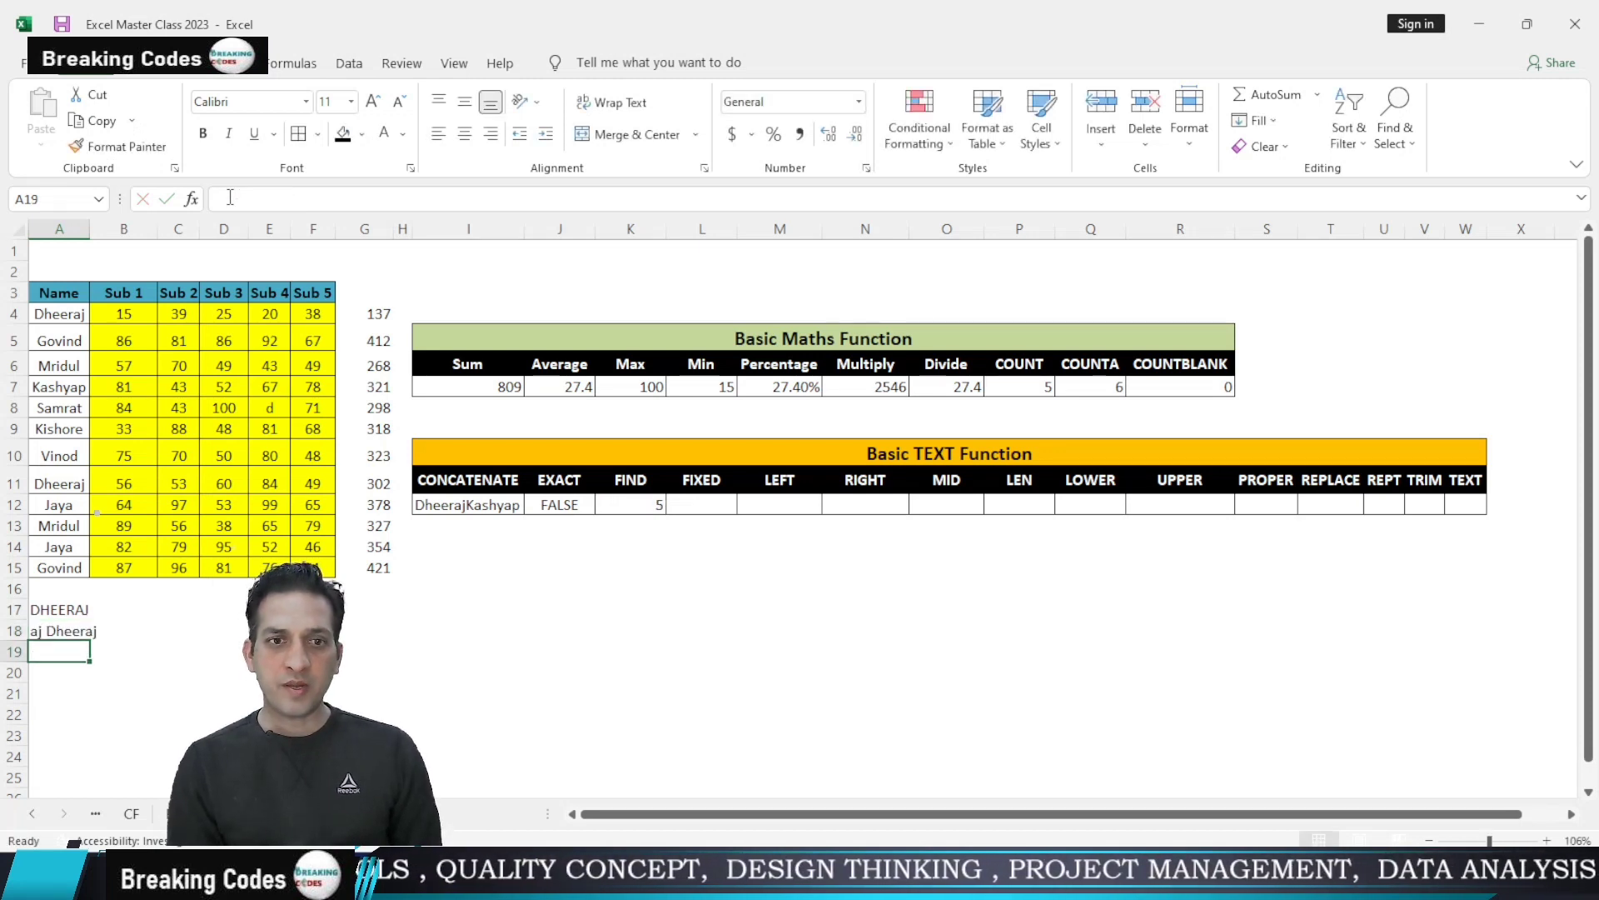
click(653, 506)
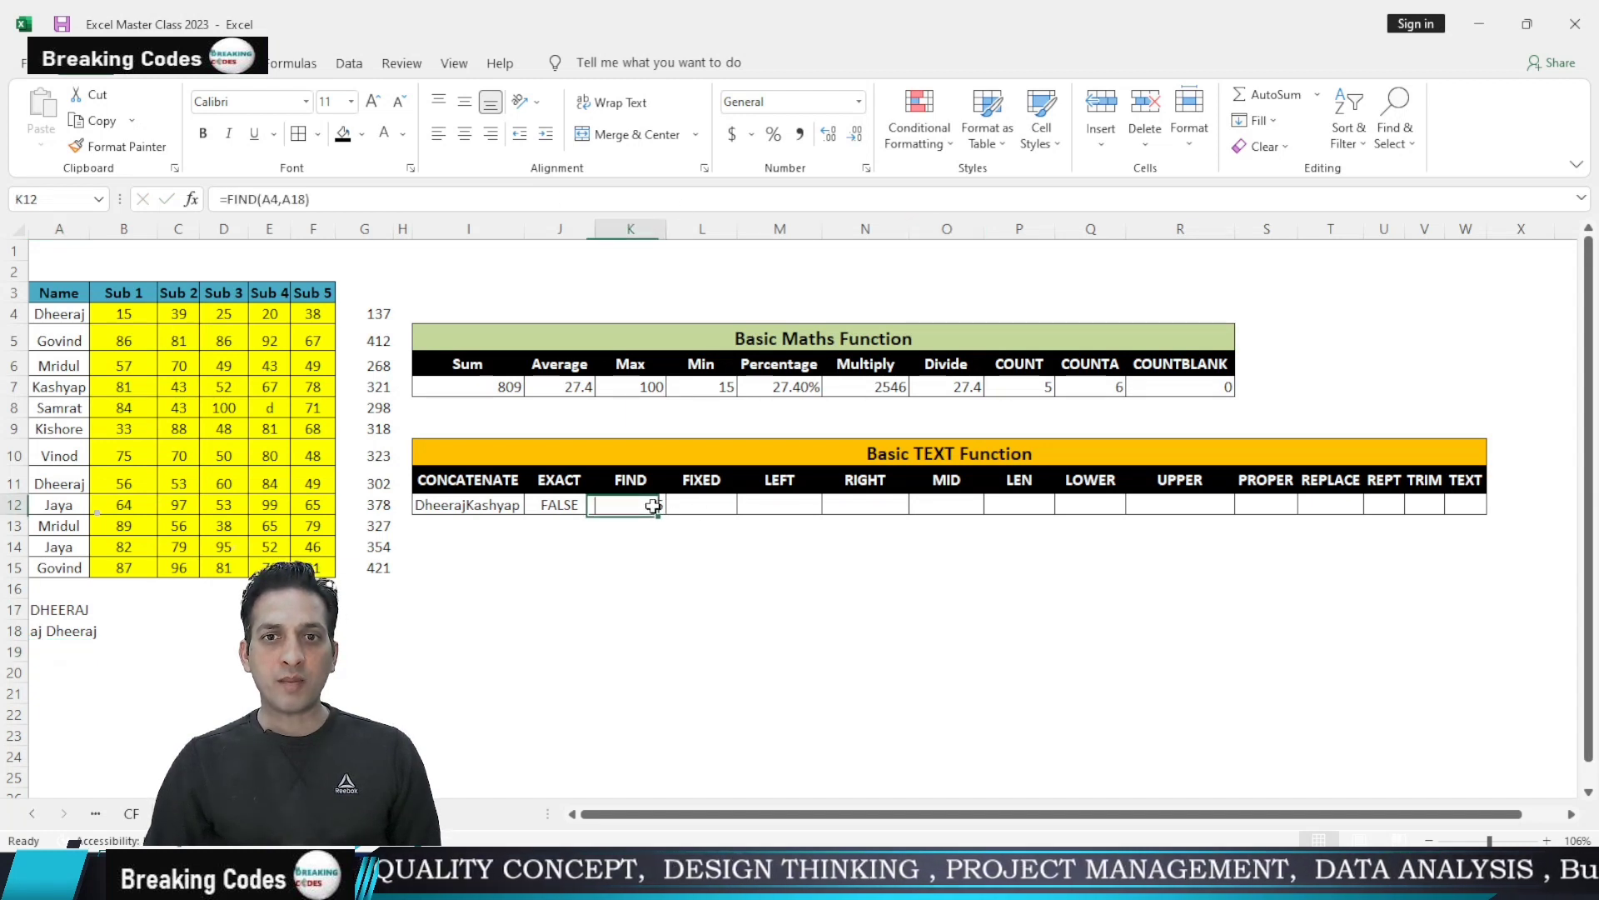
Narrow column K and auto-fit column A to the width of its contents
drag(670, 227, 637, 227)
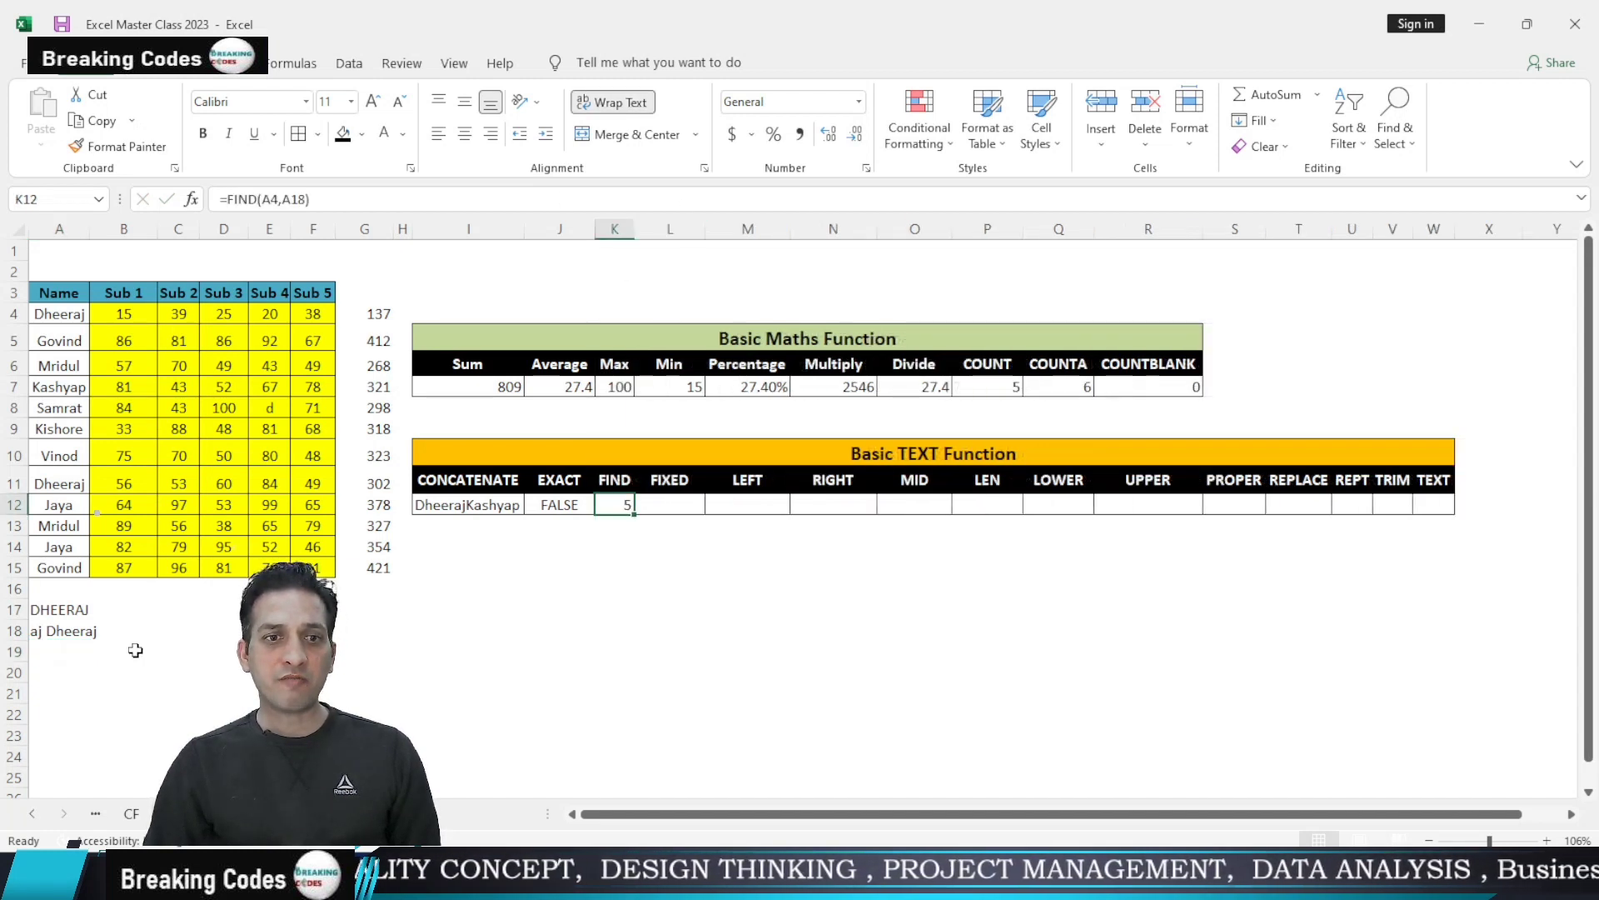
click(52, 632)
double_click(89, 235)
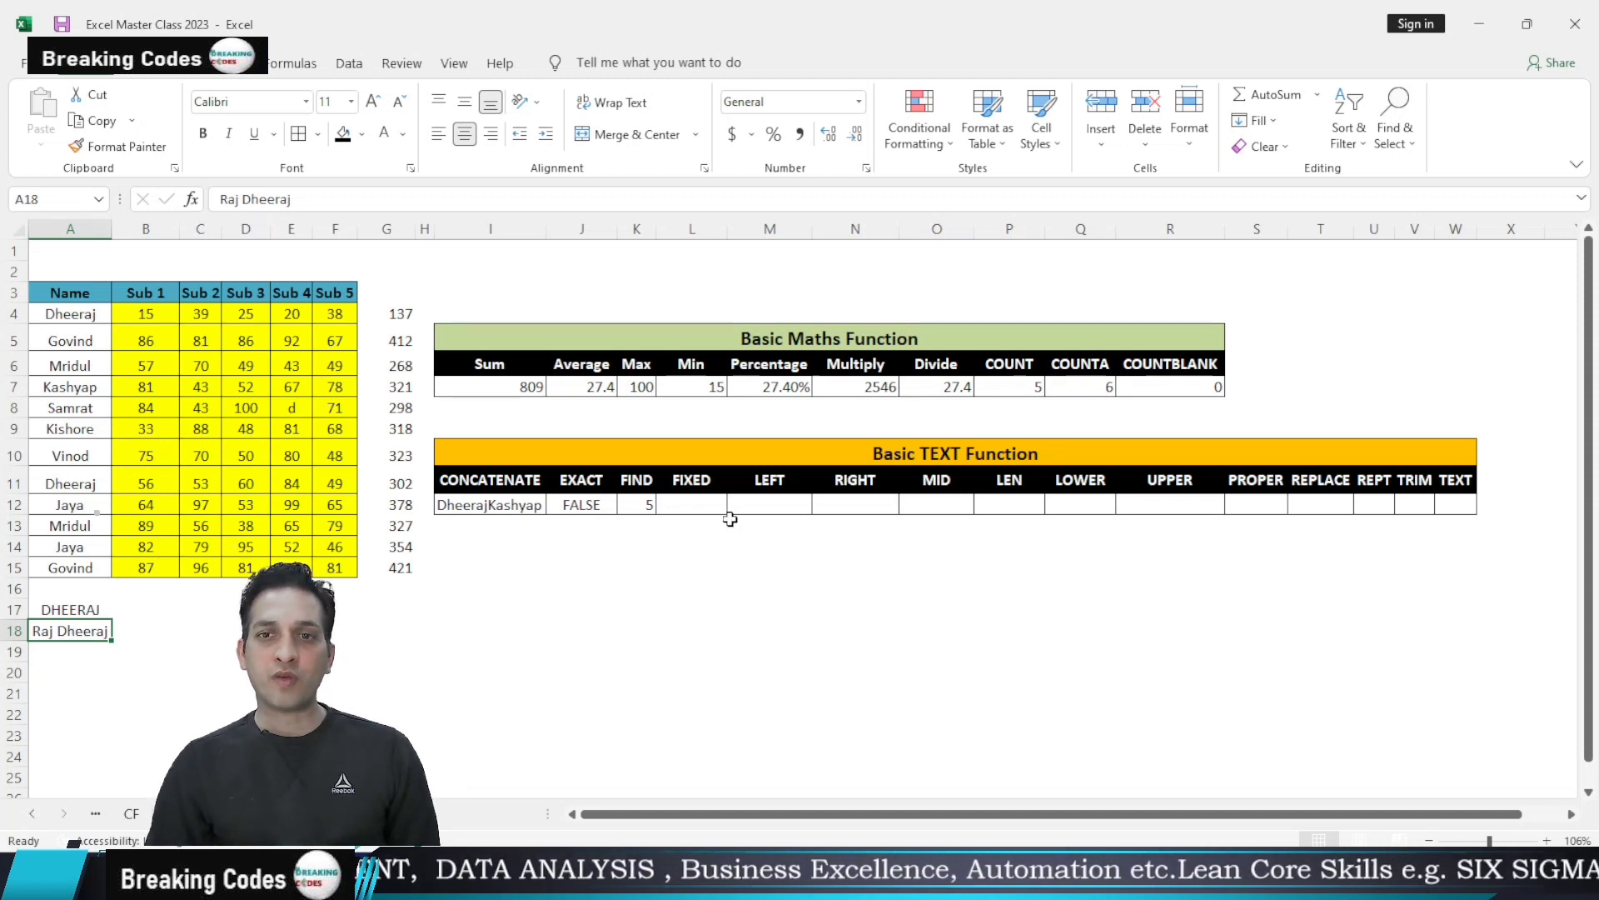
Enter the formula =FIXED(B6,2) in cell L12 under the FIXED heading and reselect the cell to review it
click(696, 506)
text(=fi)
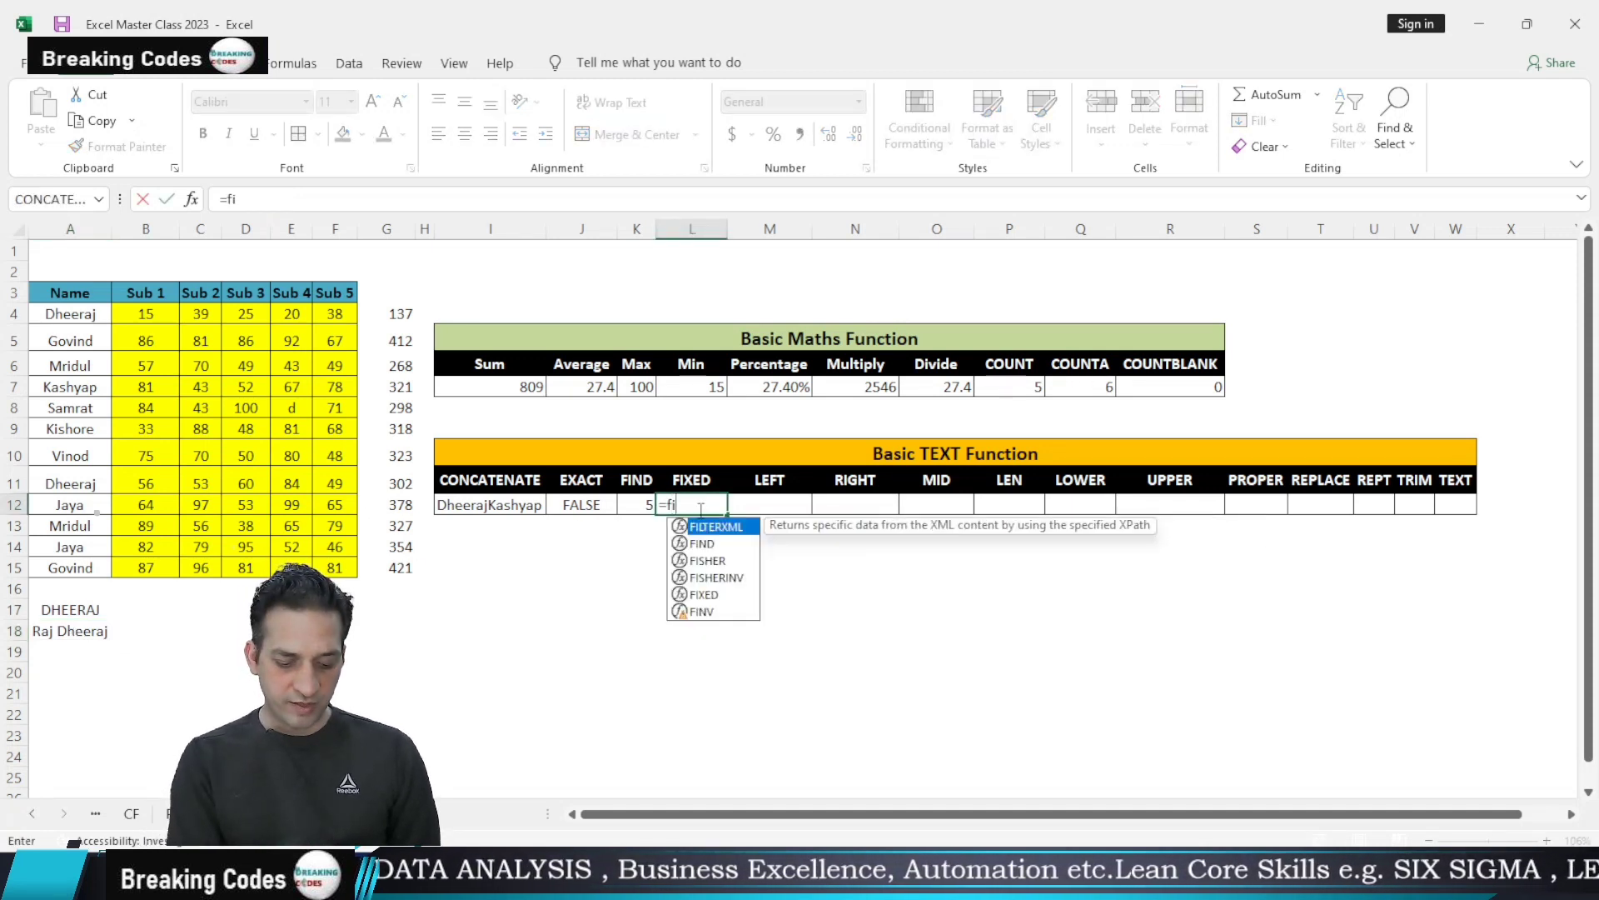
text(xed)
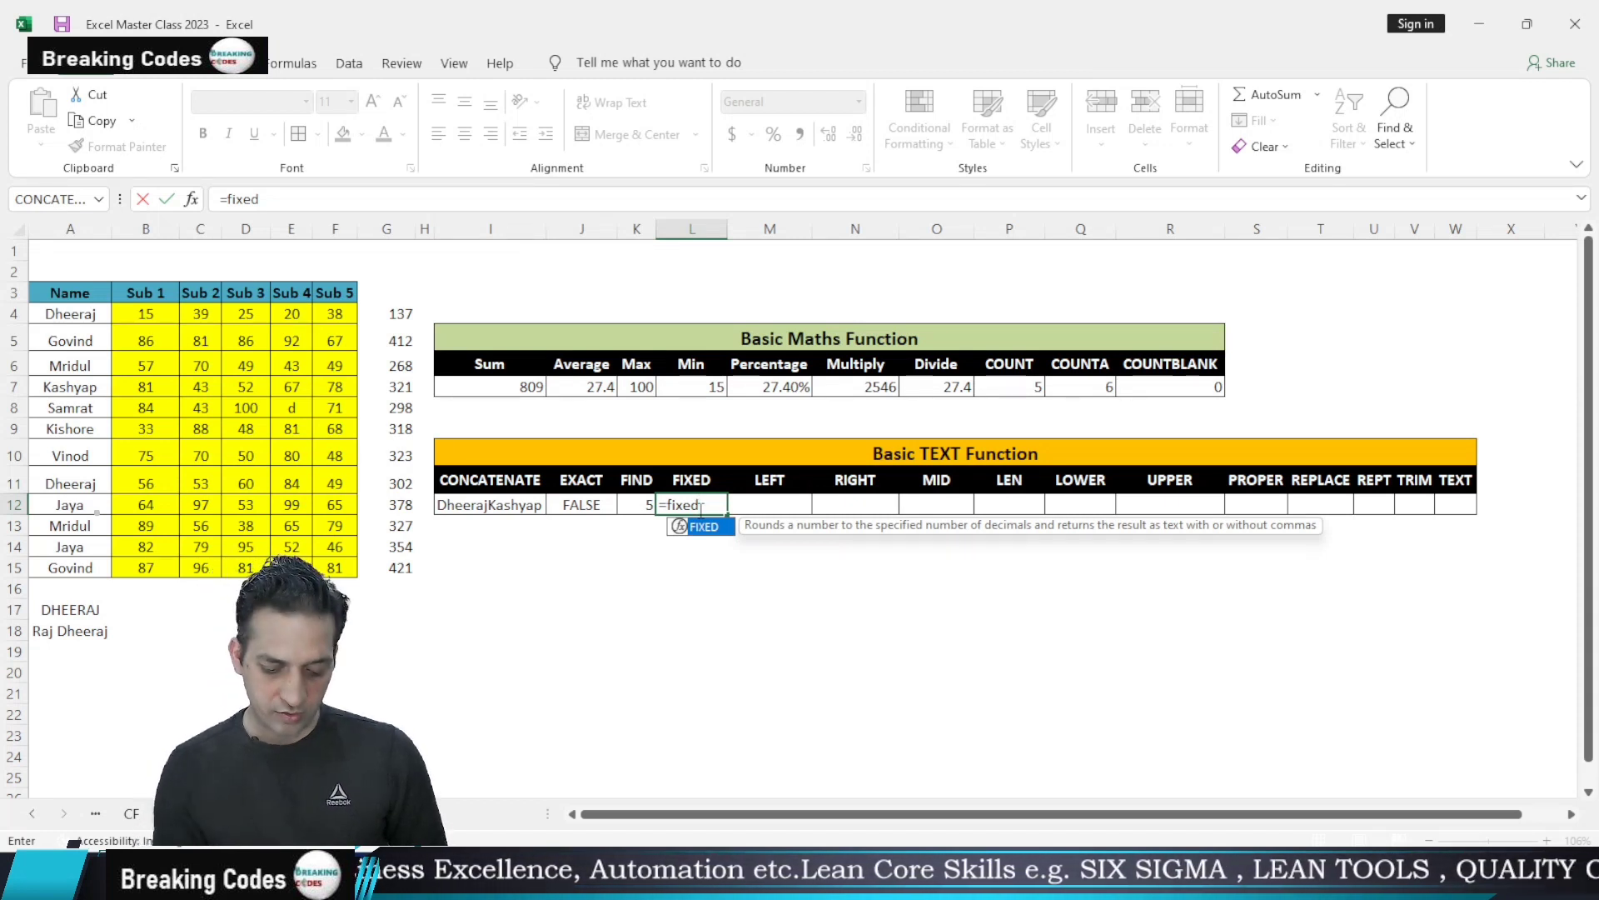
text(()
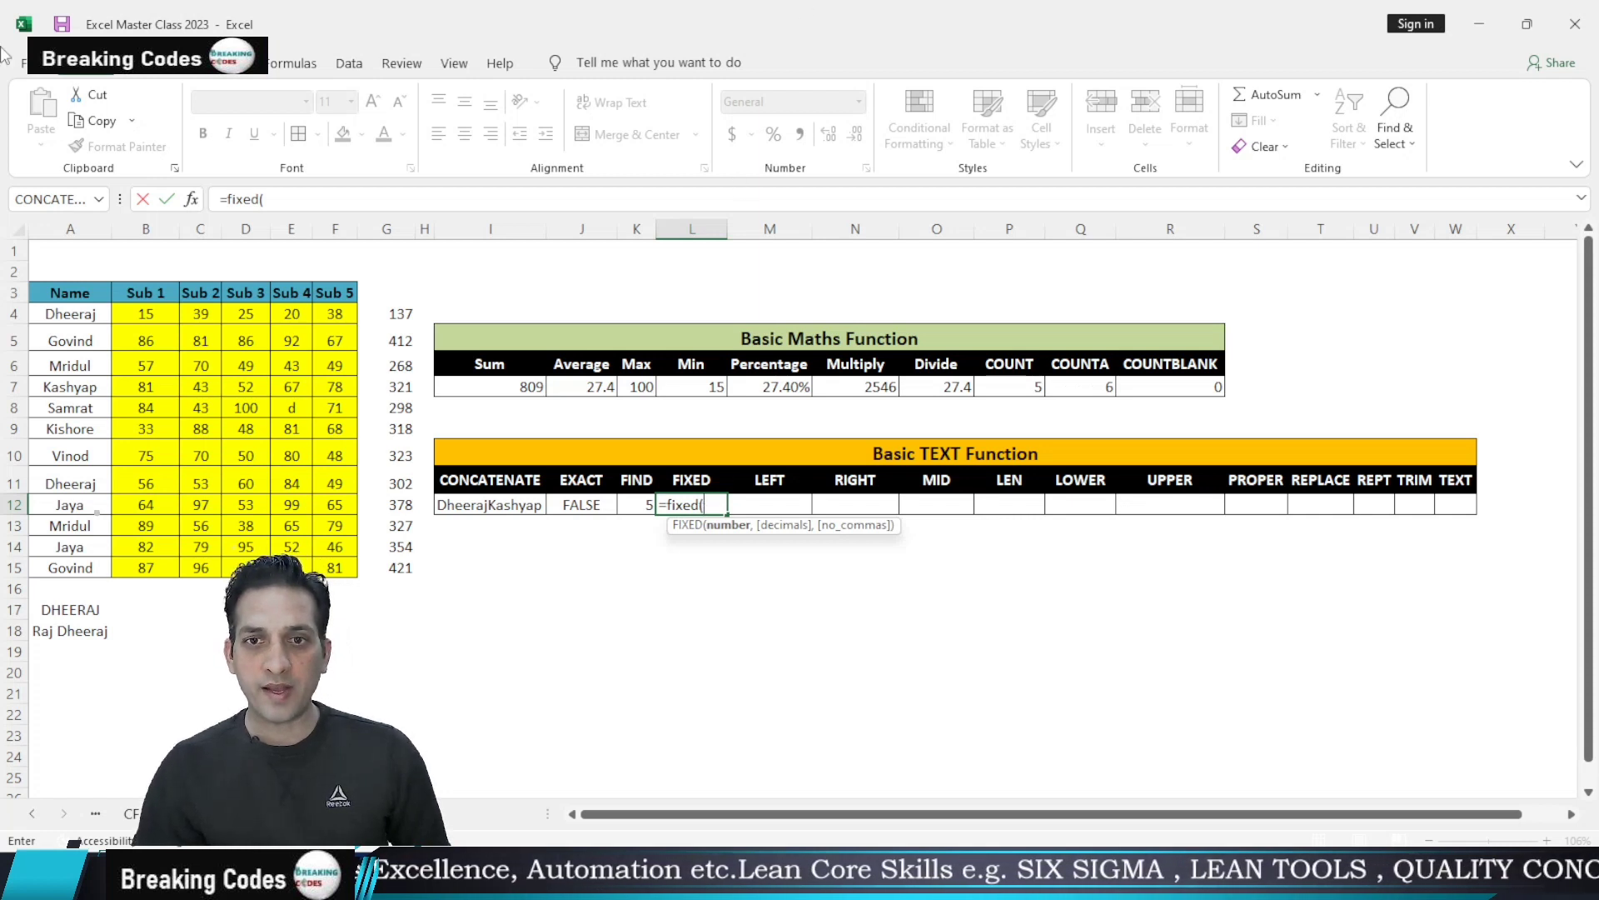
click(150, 369)
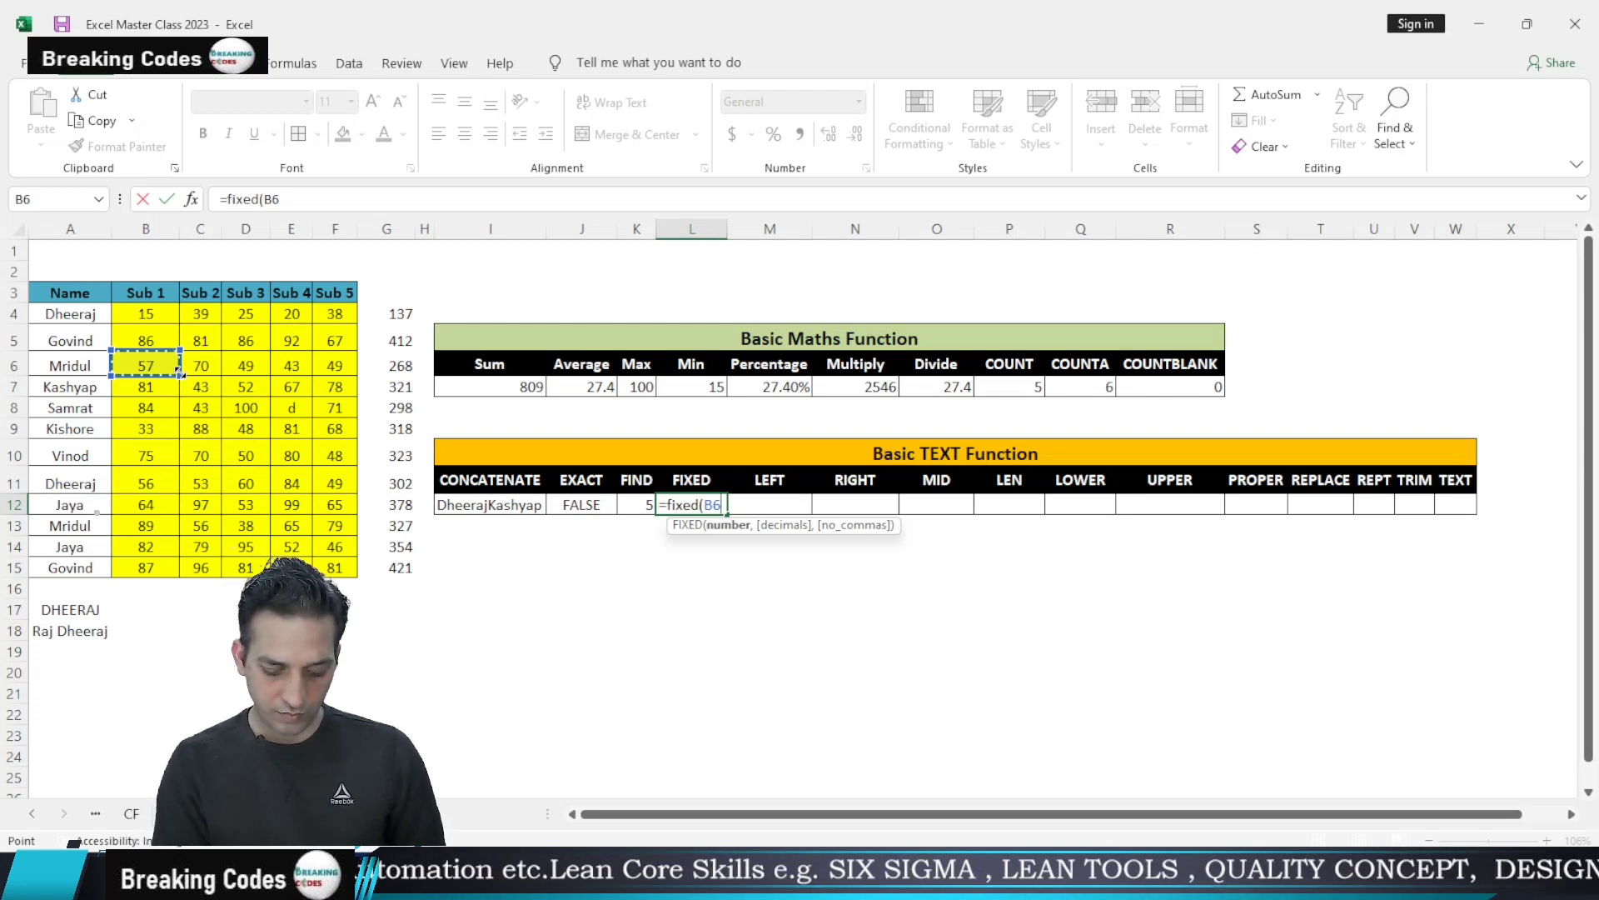
text(,)
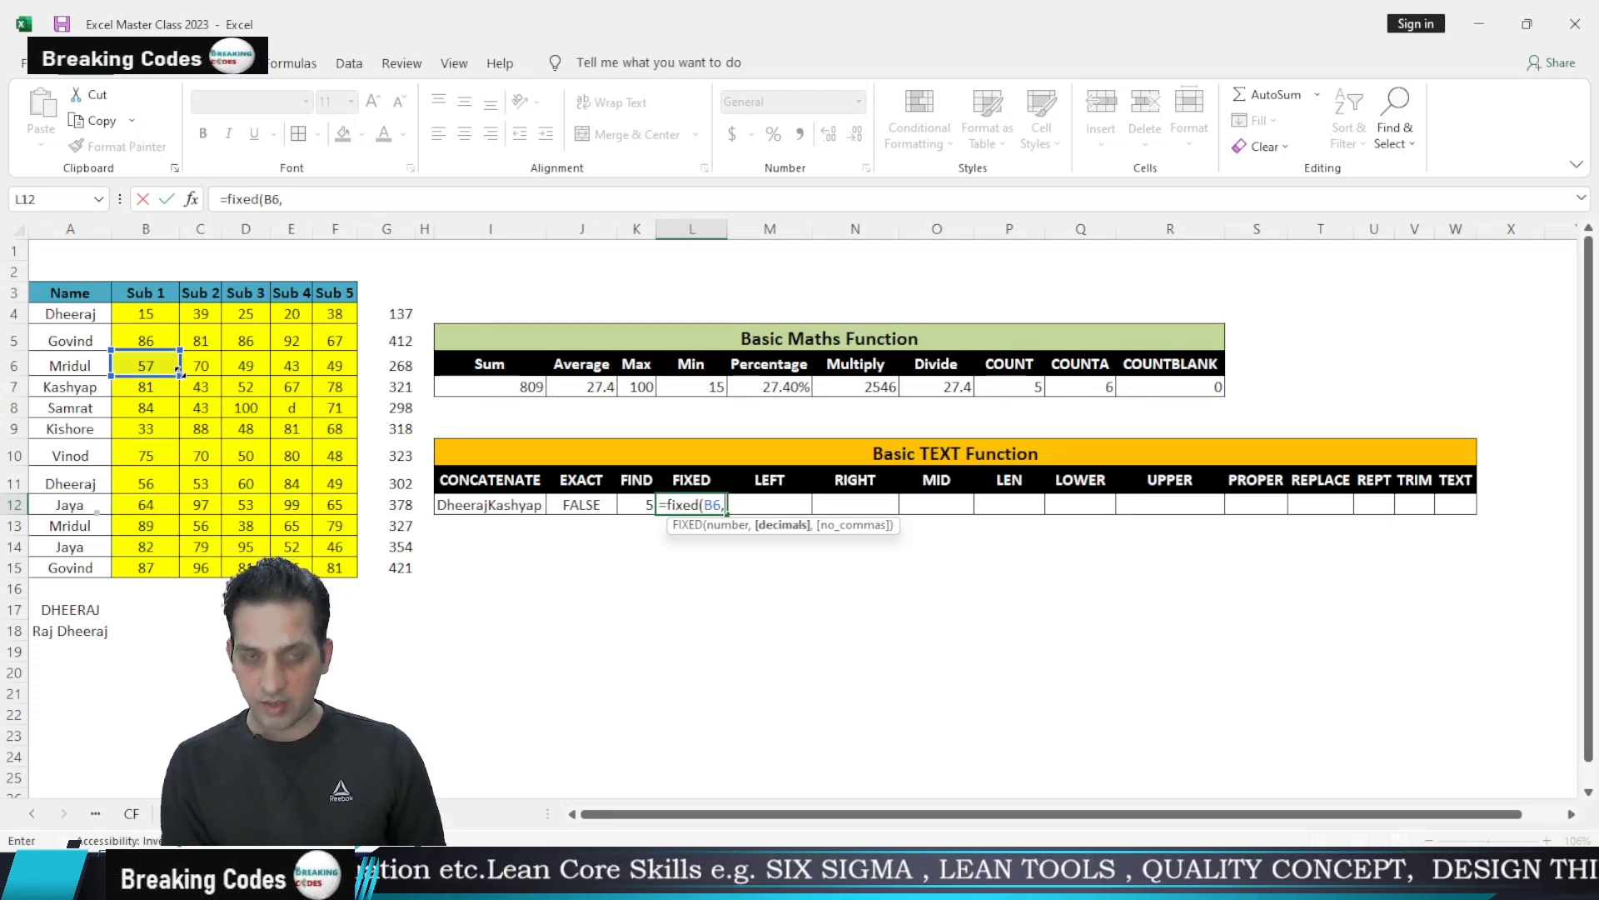
text(2)
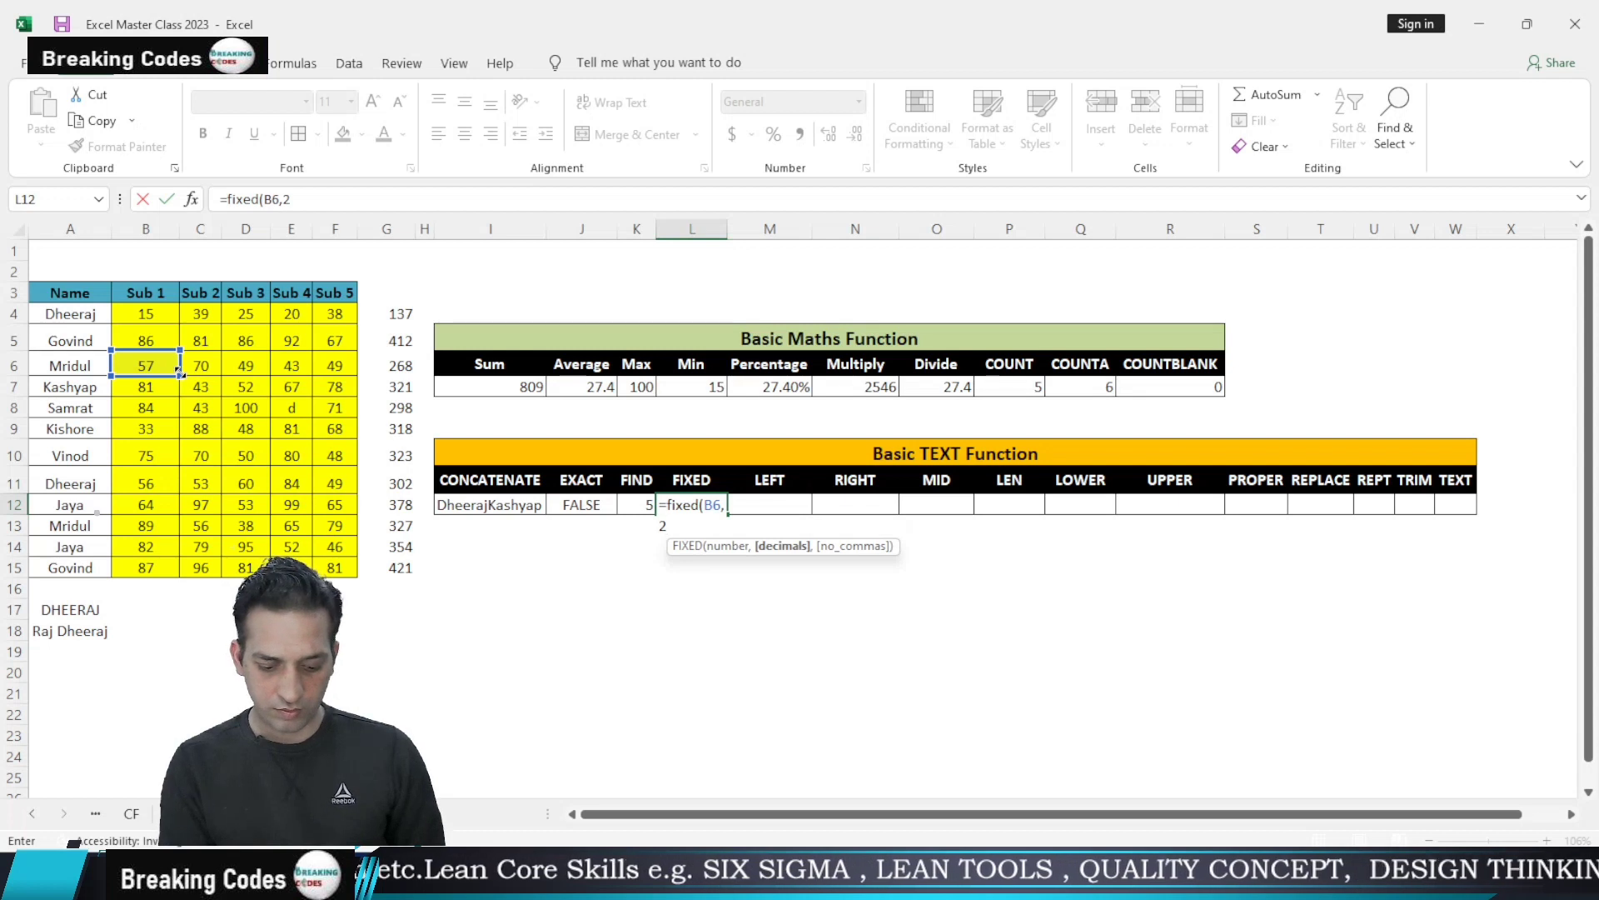
text())
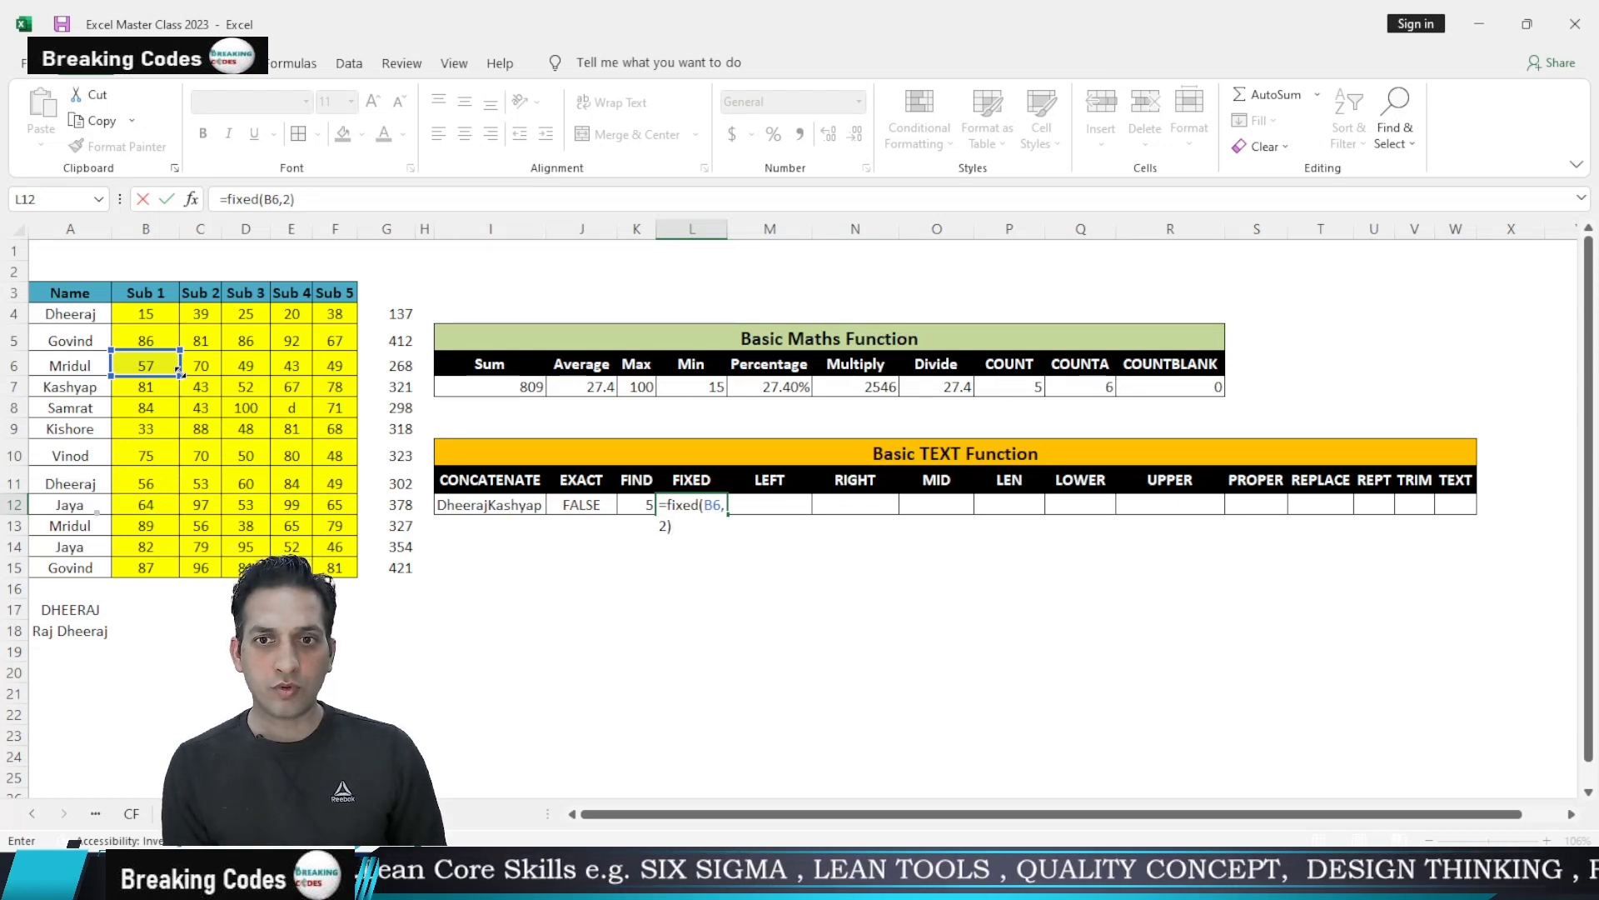
key(Return)
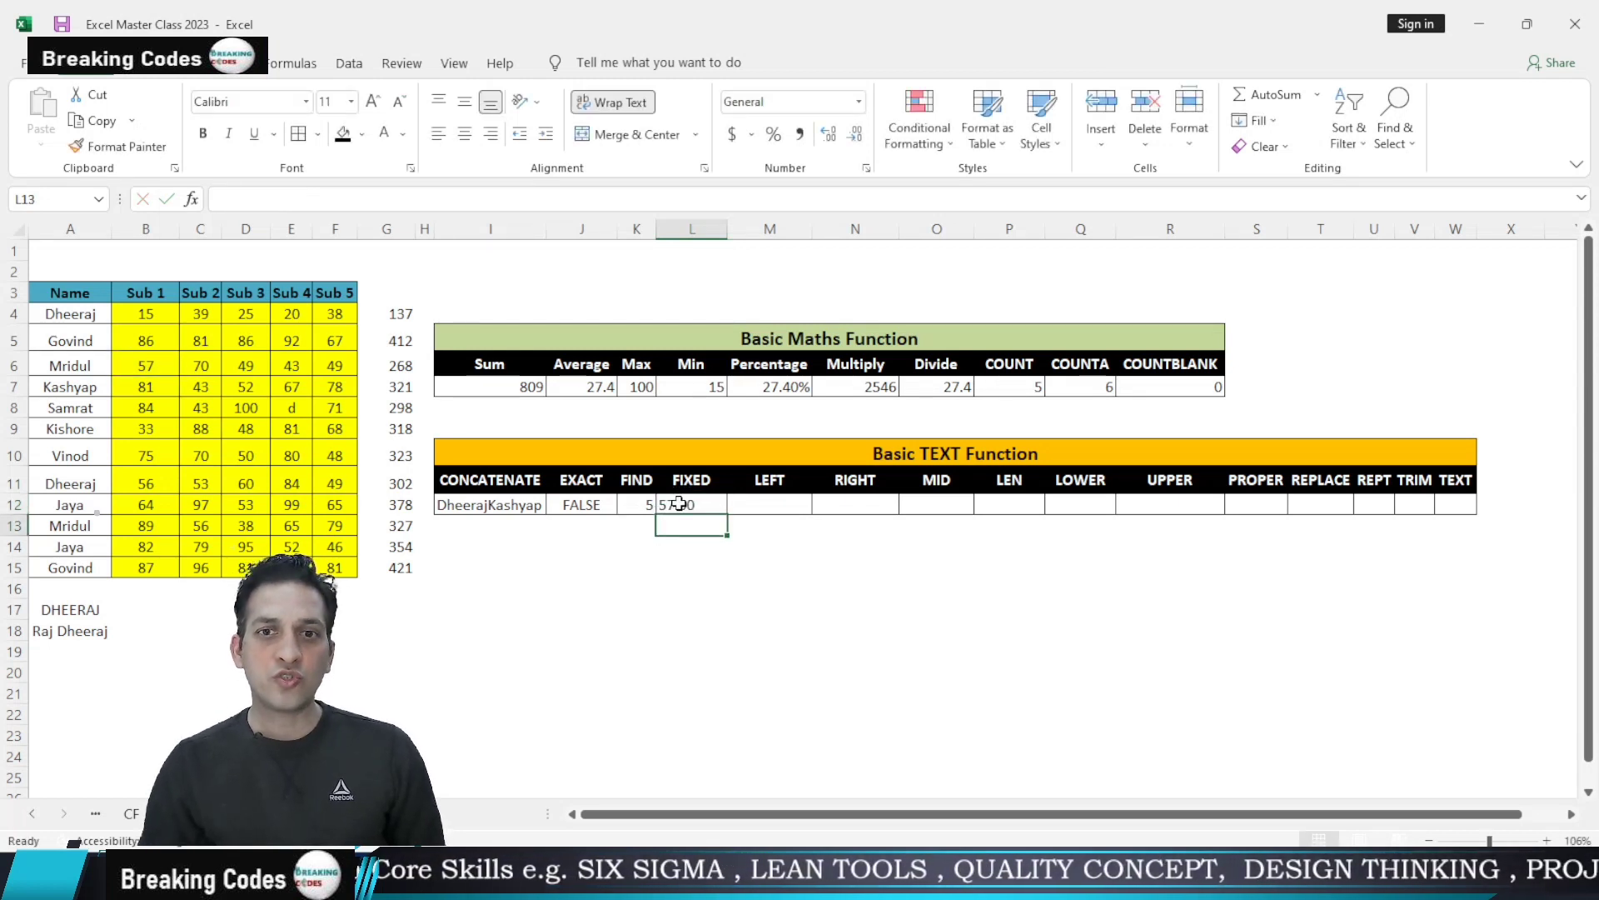
click(679, 504)
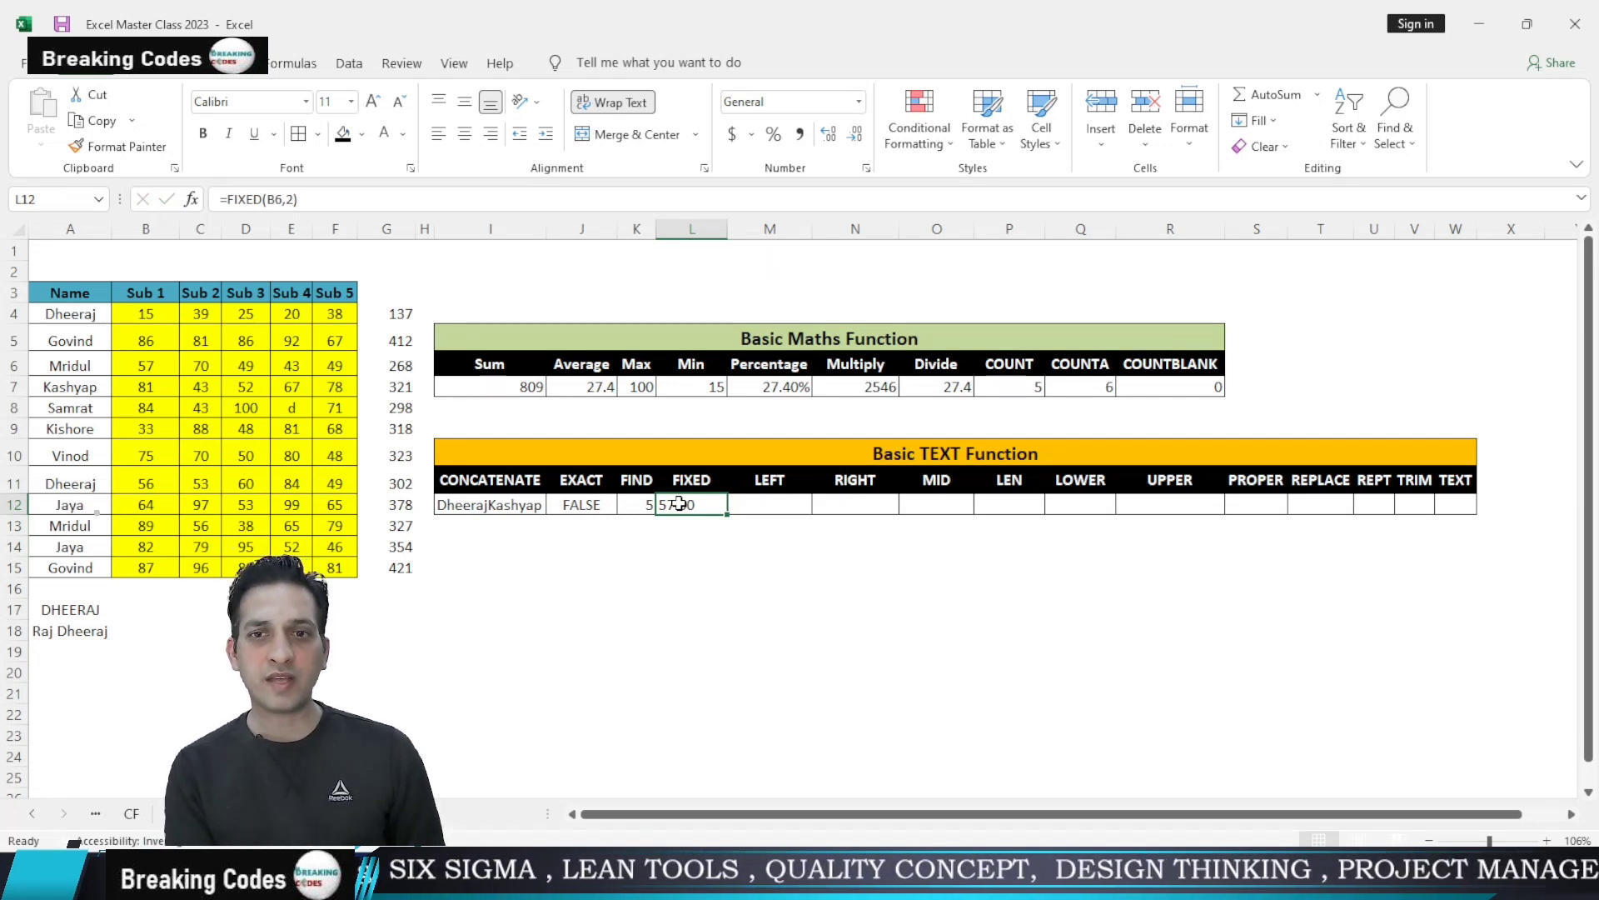
Insert the LEFT function from the Text category in cell M12, with A7 as the text and 3 as the number of characters
click(780, 505)
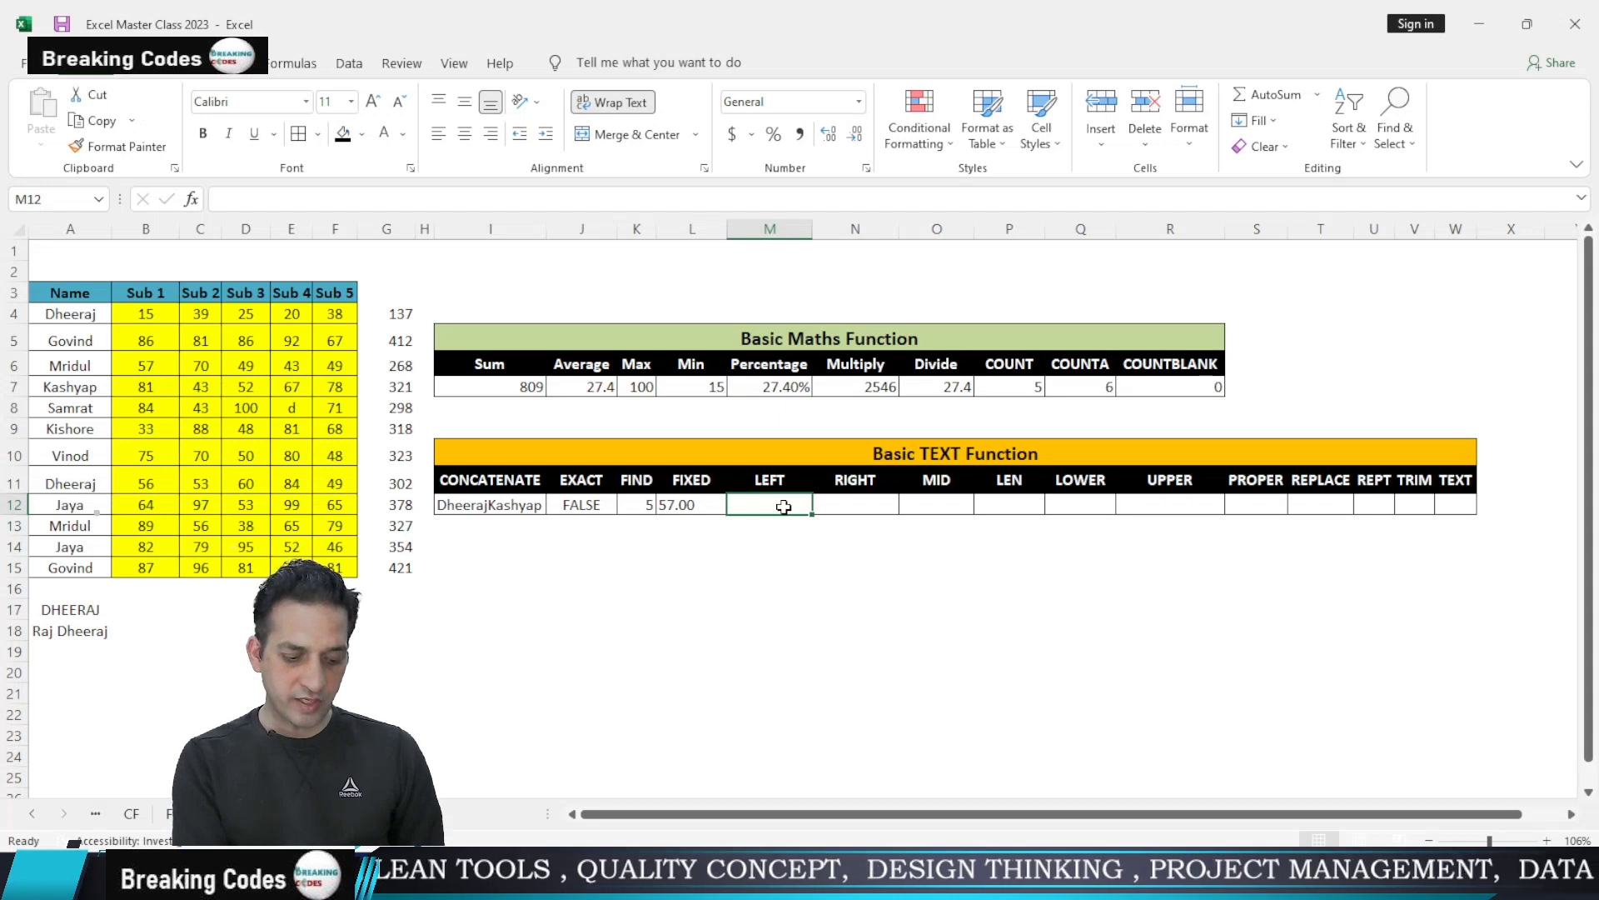
key(shift+F3)
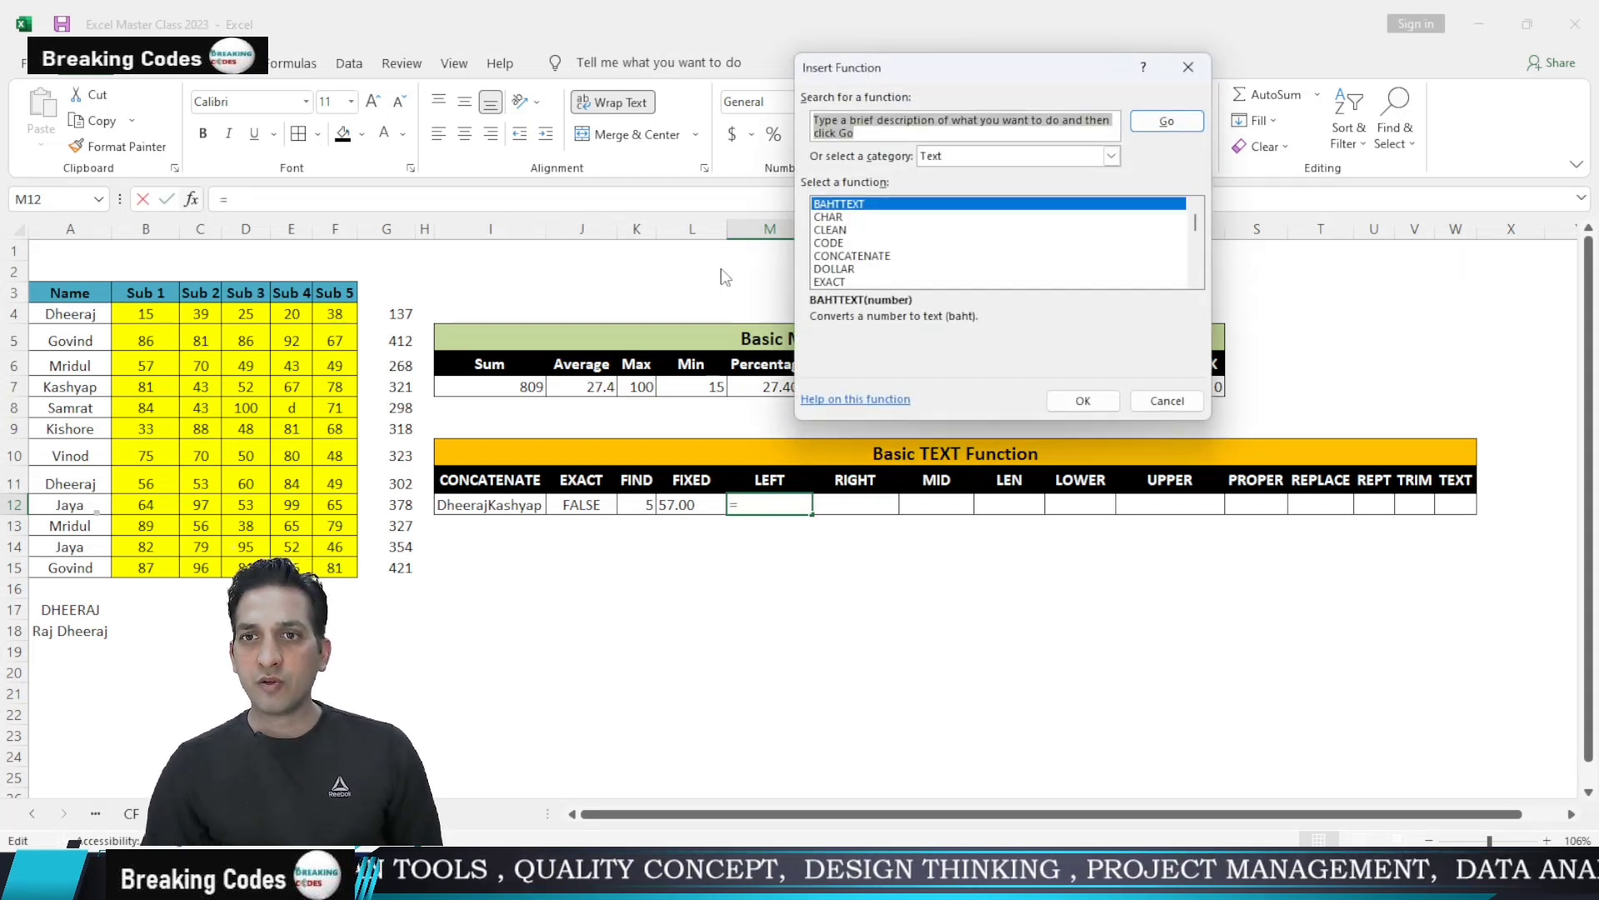
text(l)
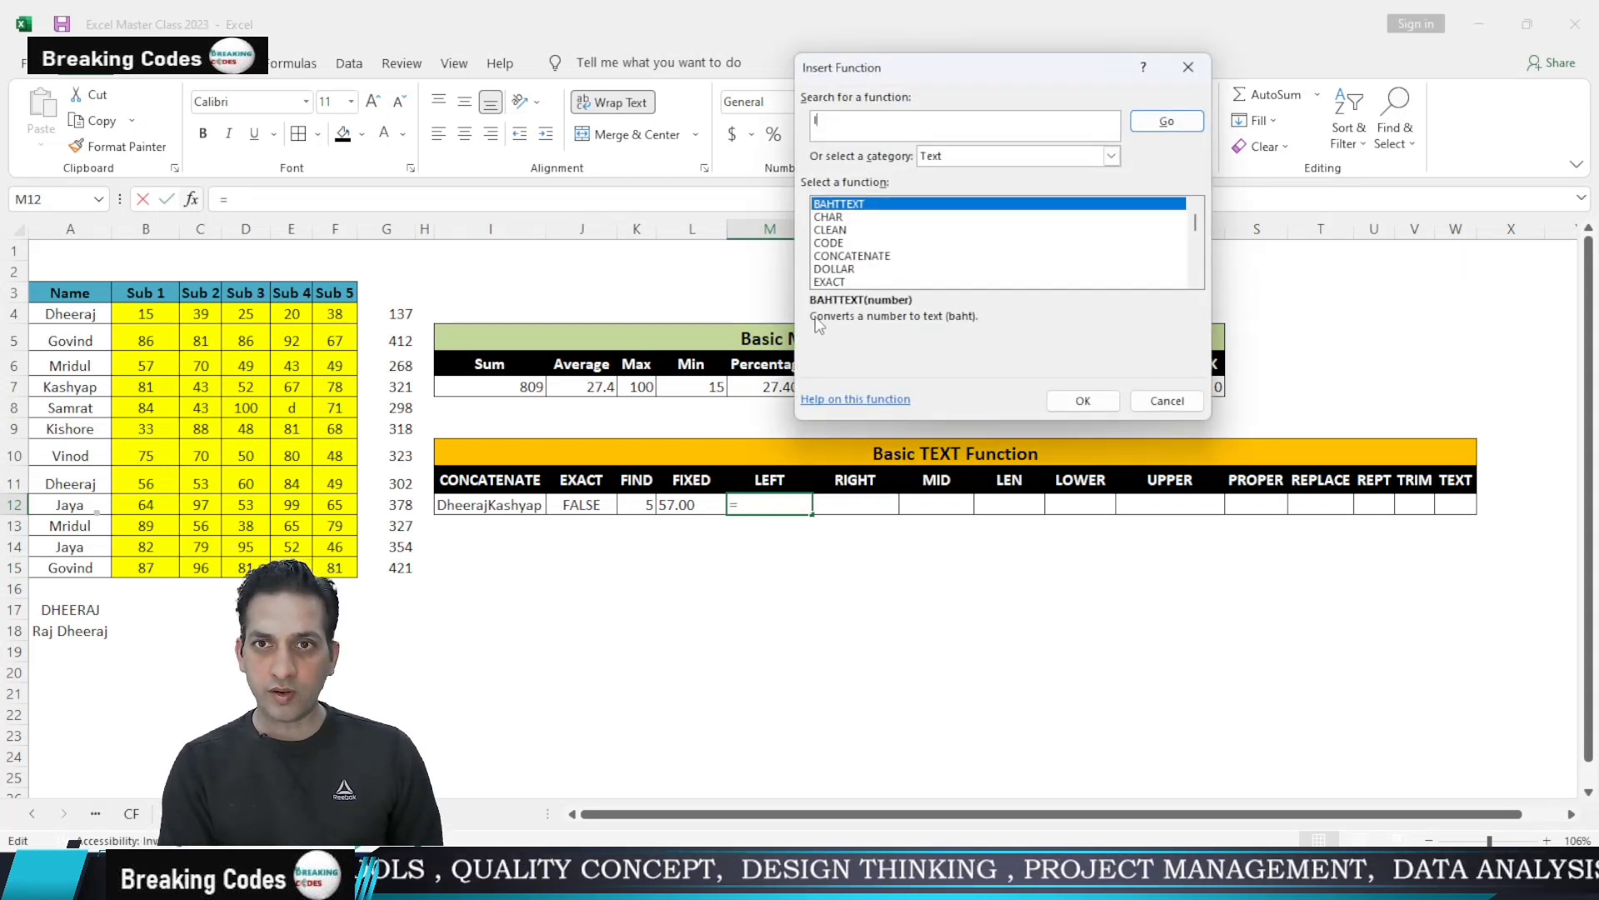
click(846, 259)
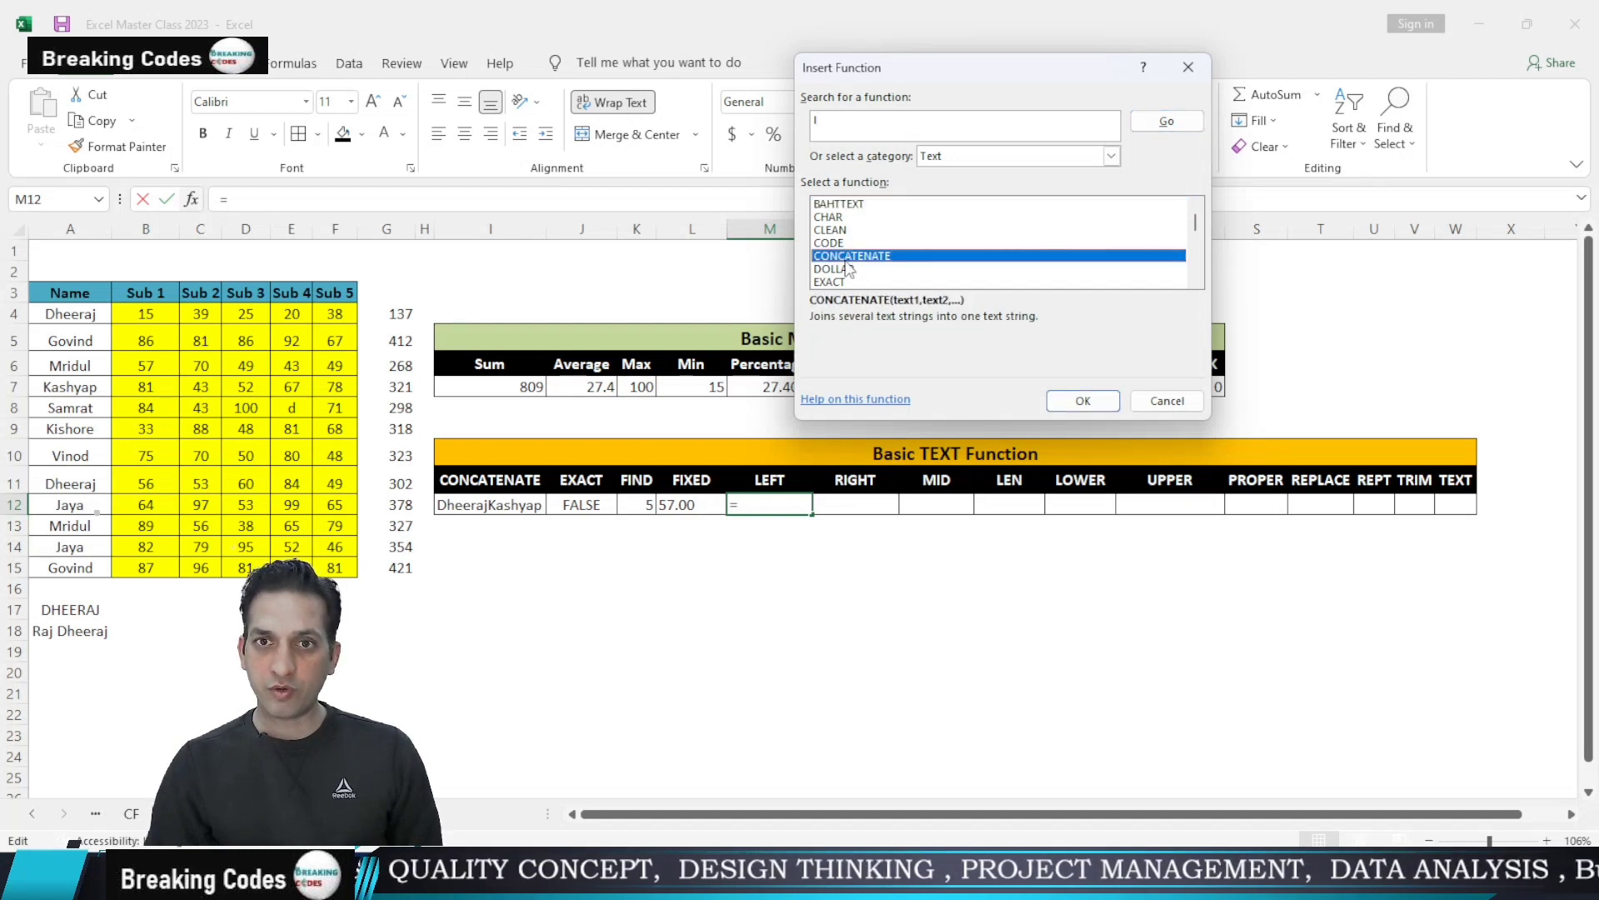
key(l)
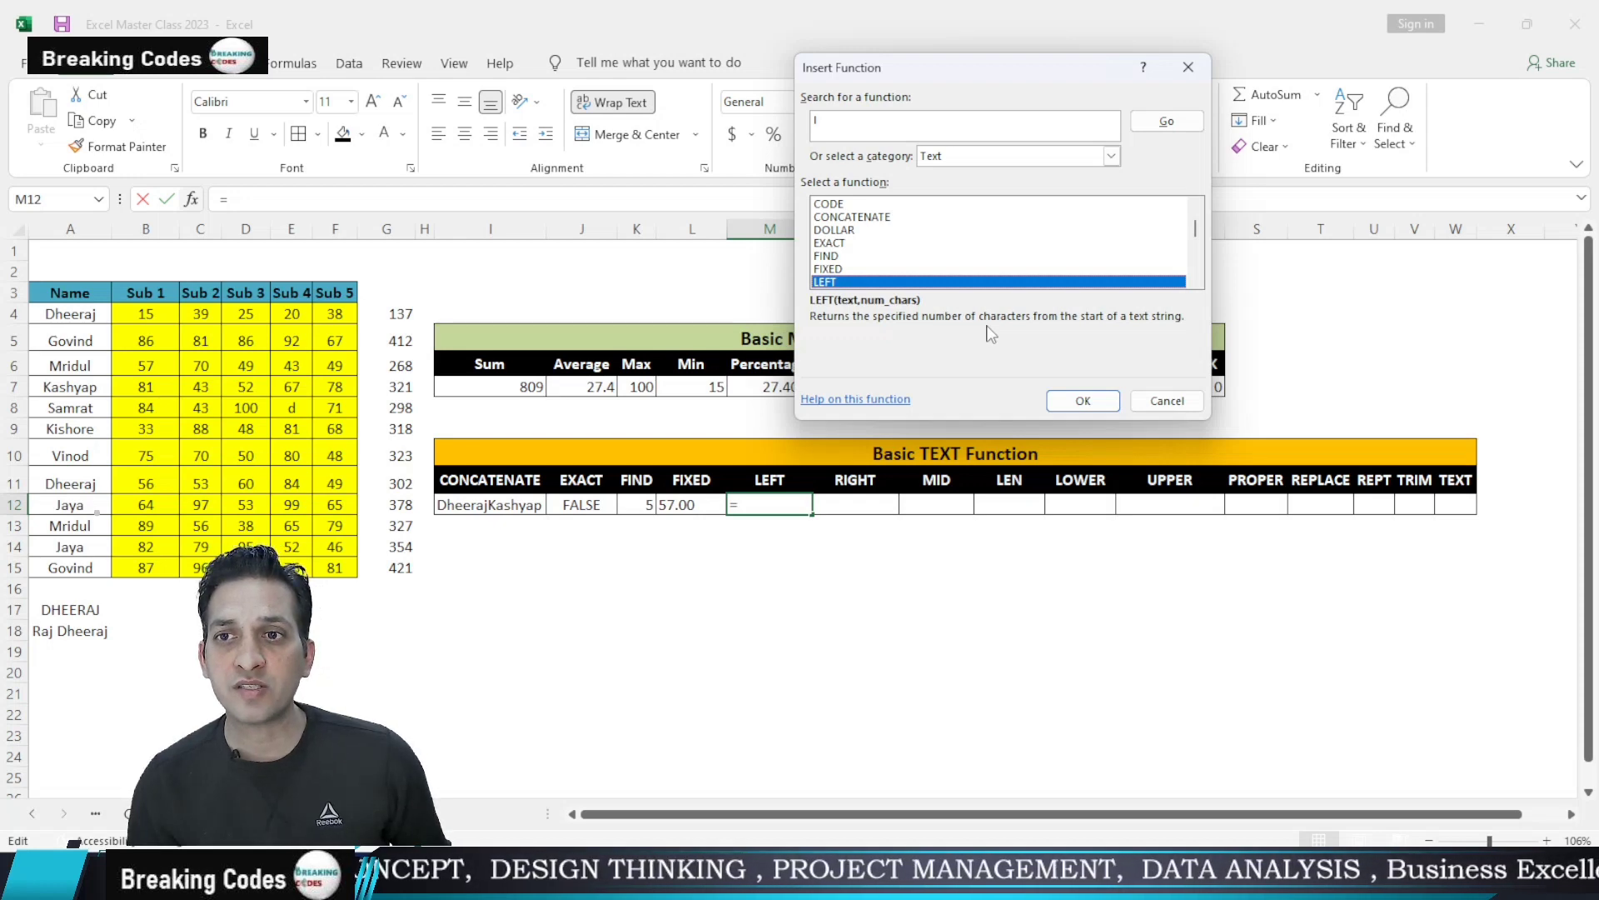
double_click(918, 282)
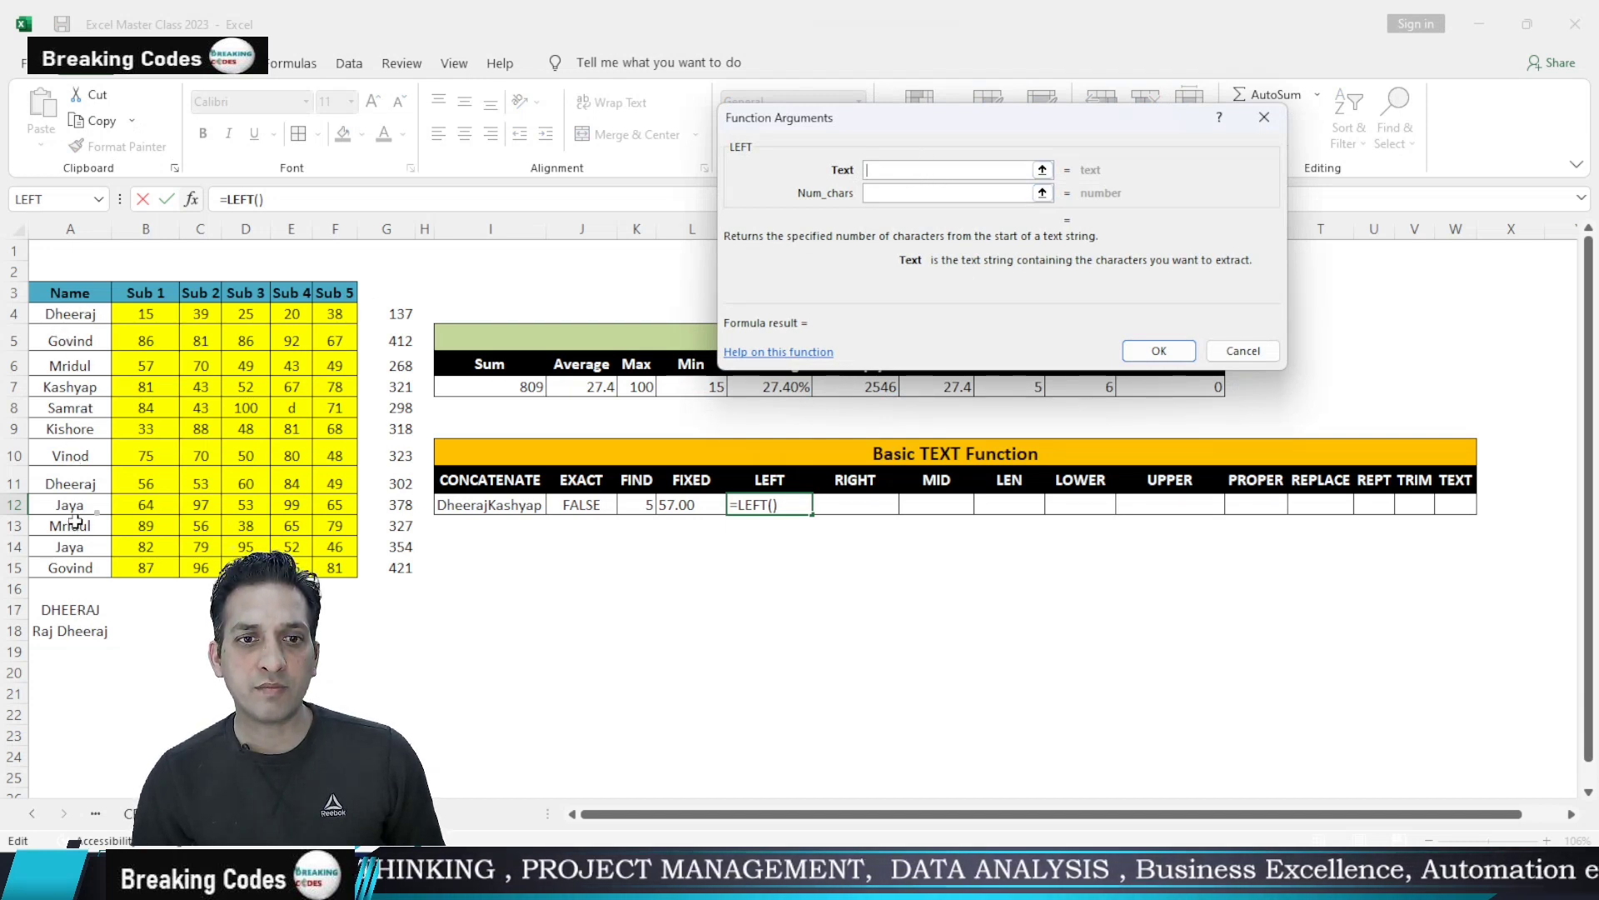
click(72, 388)
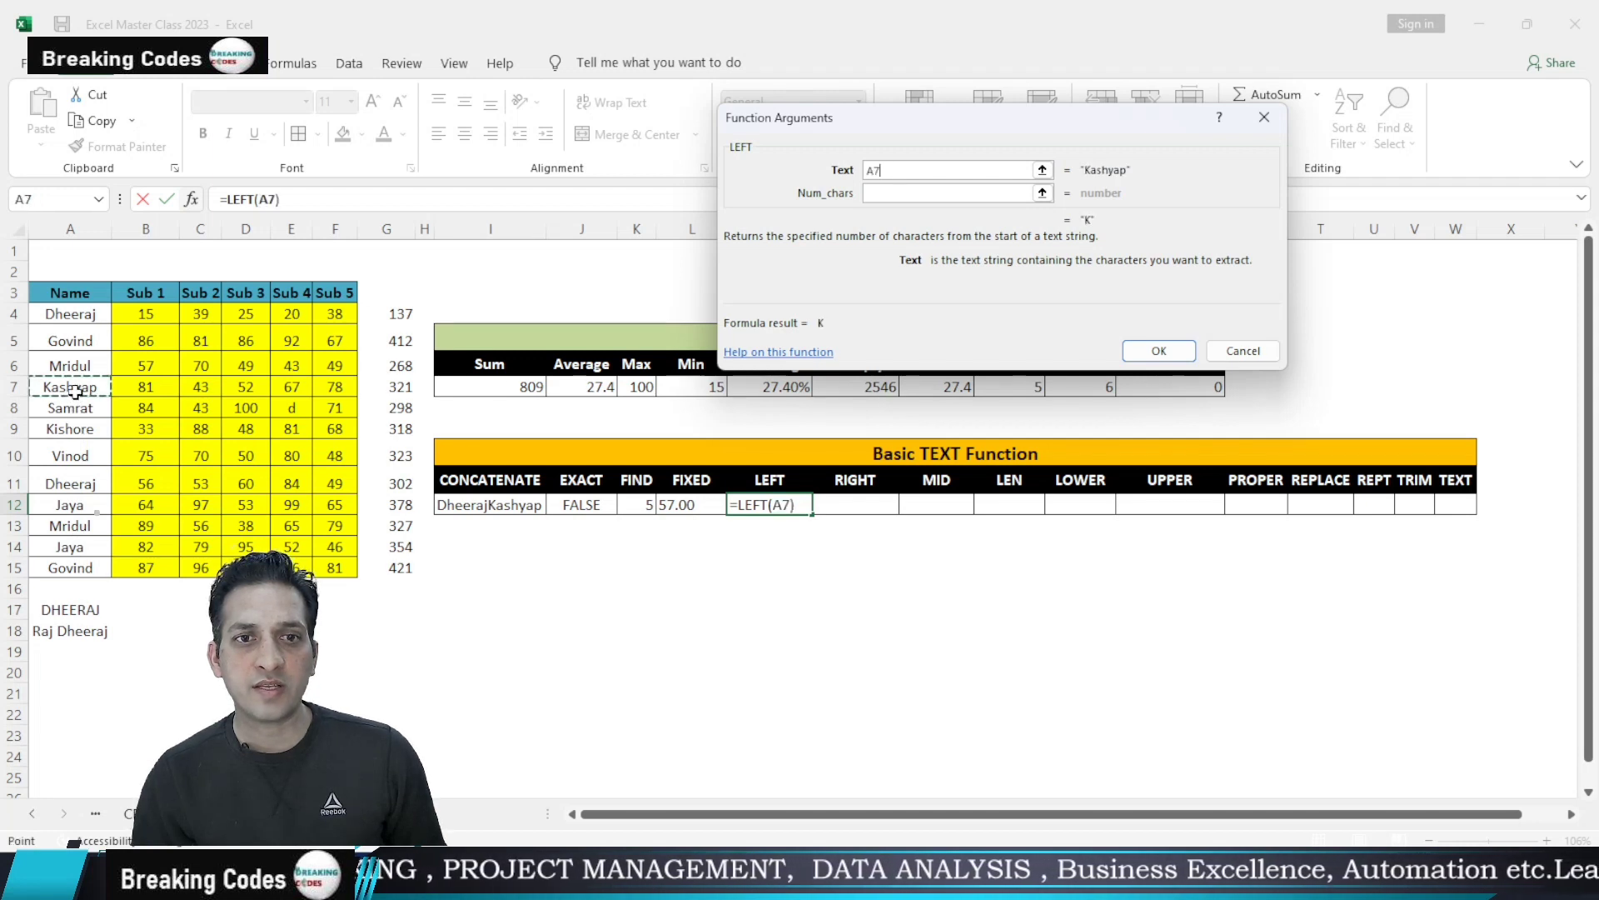
click(924, 194)
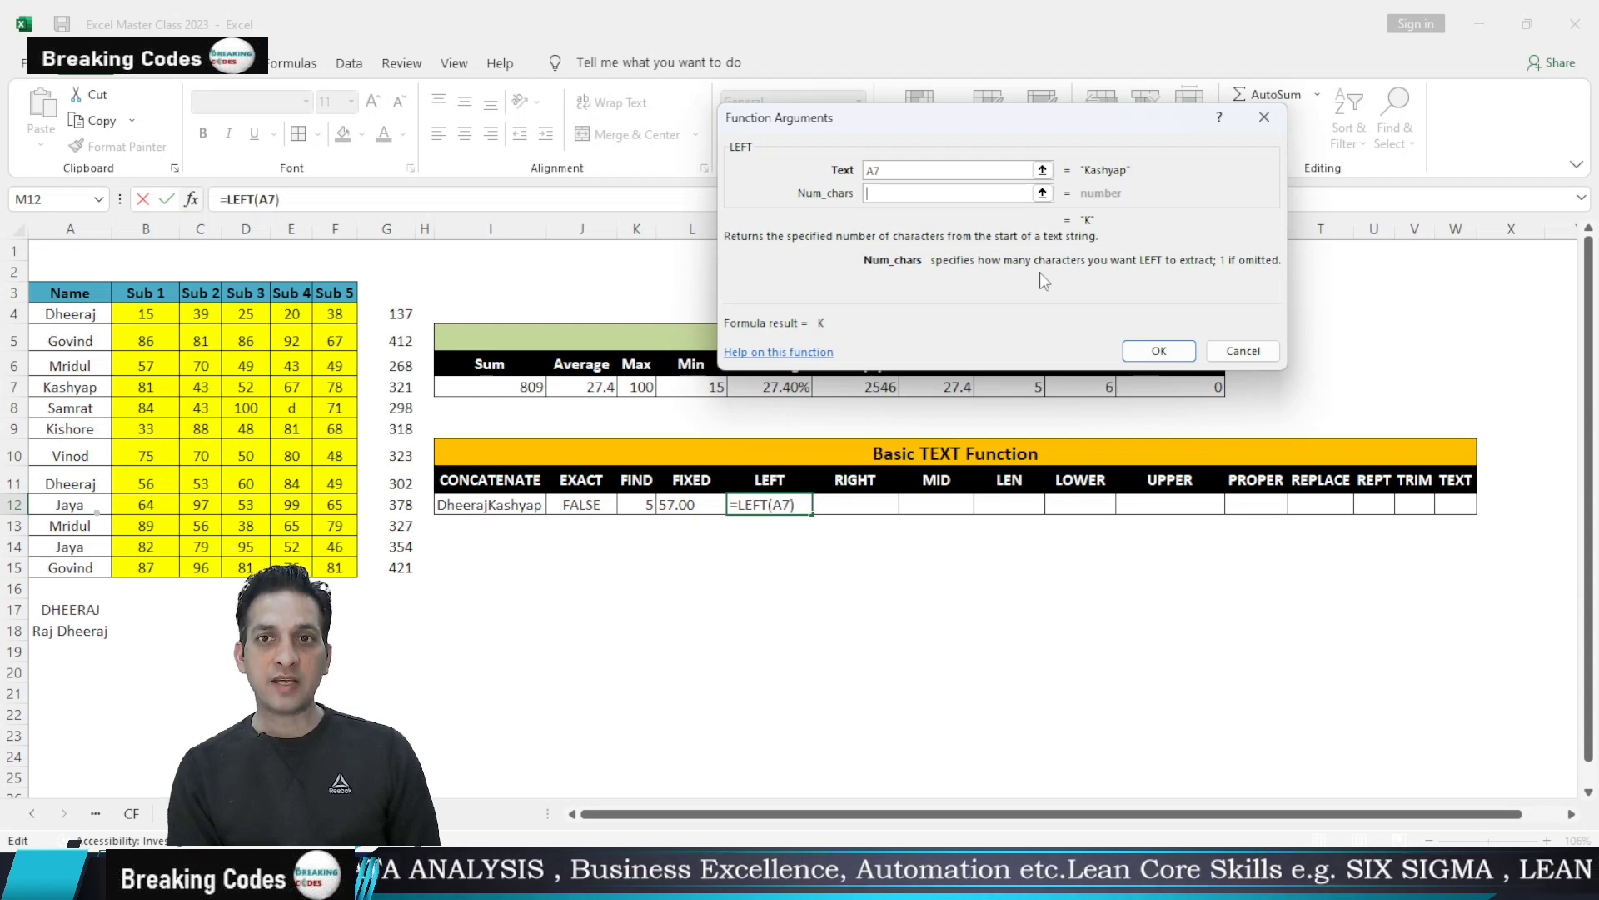
text(3)
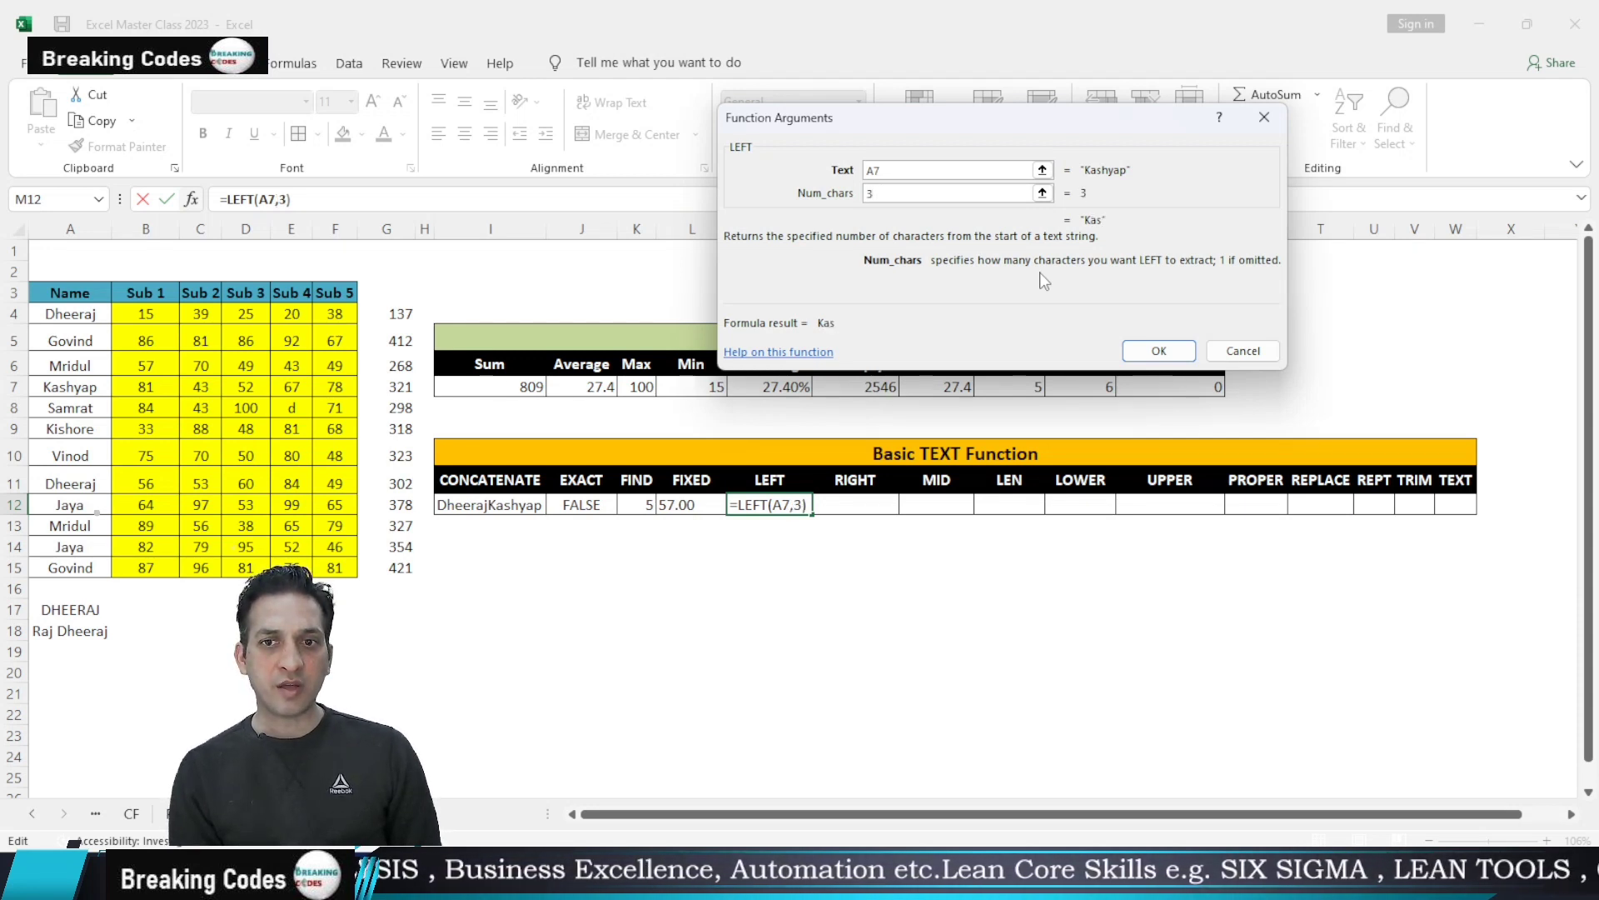
key(Return)
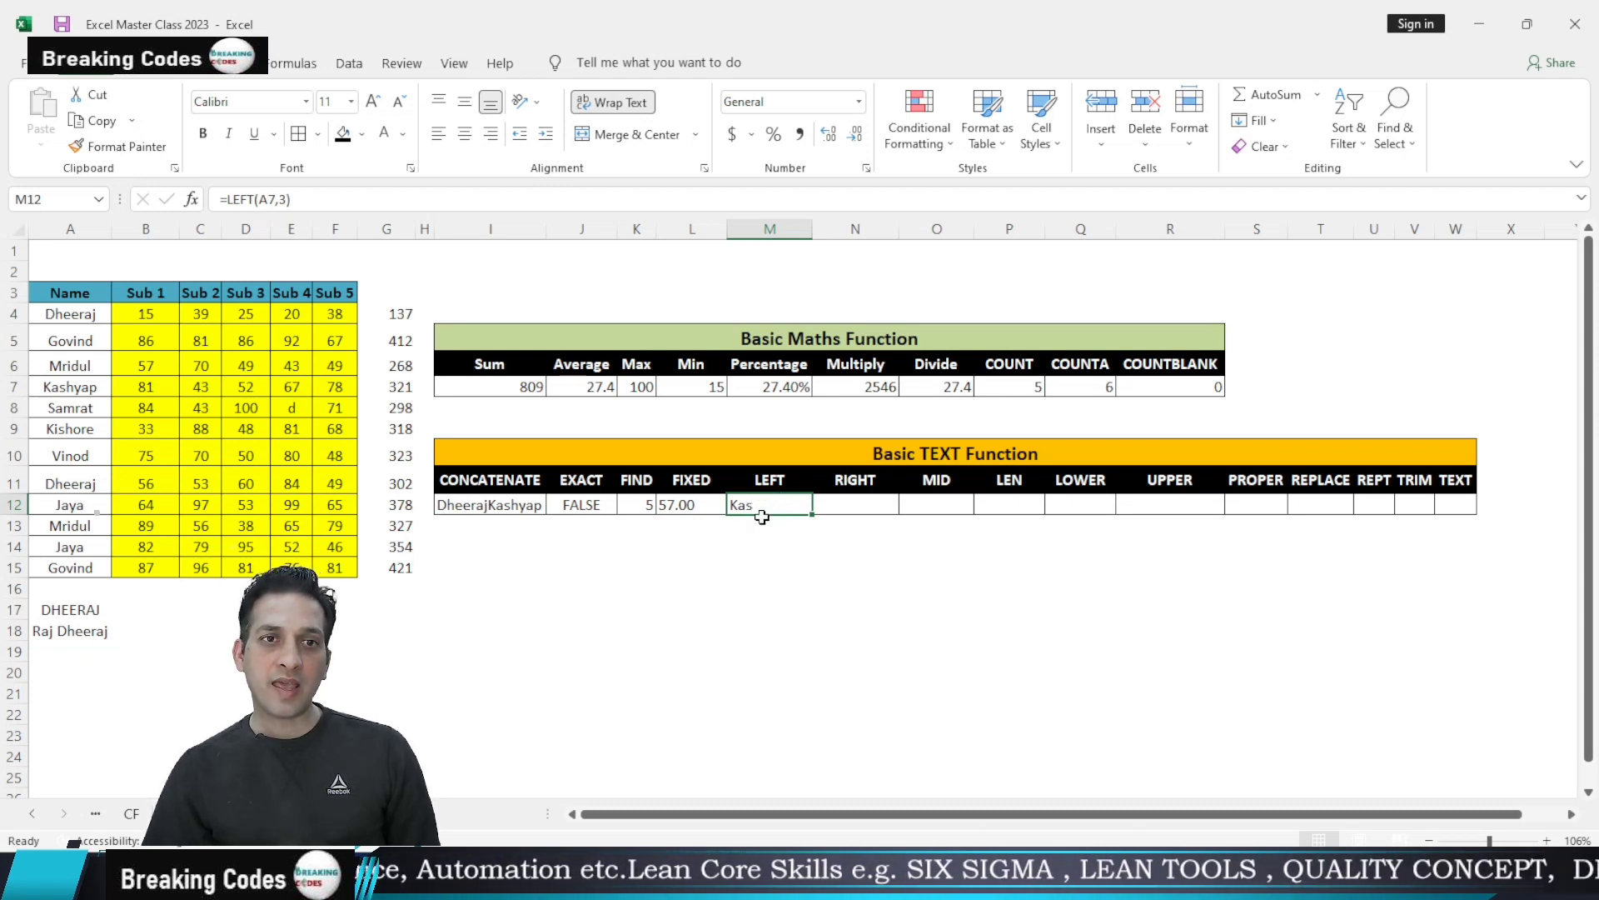
Enter the formula =RIGHT(A7,3) in cell N12 under the RIGHT heading
click(877, 508)
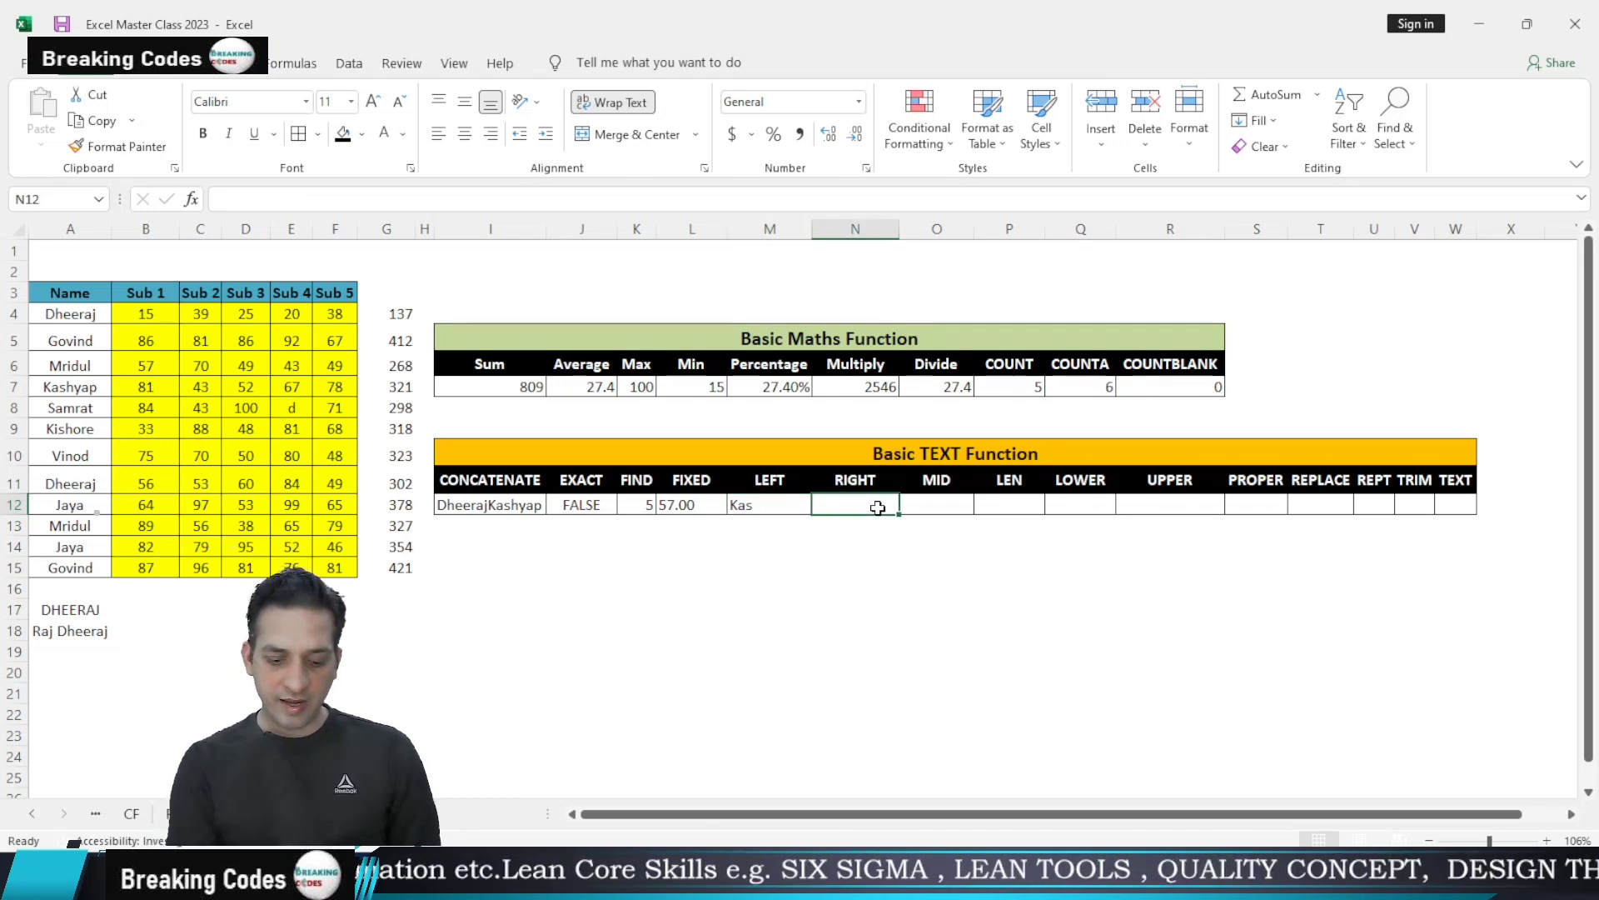
text(=)
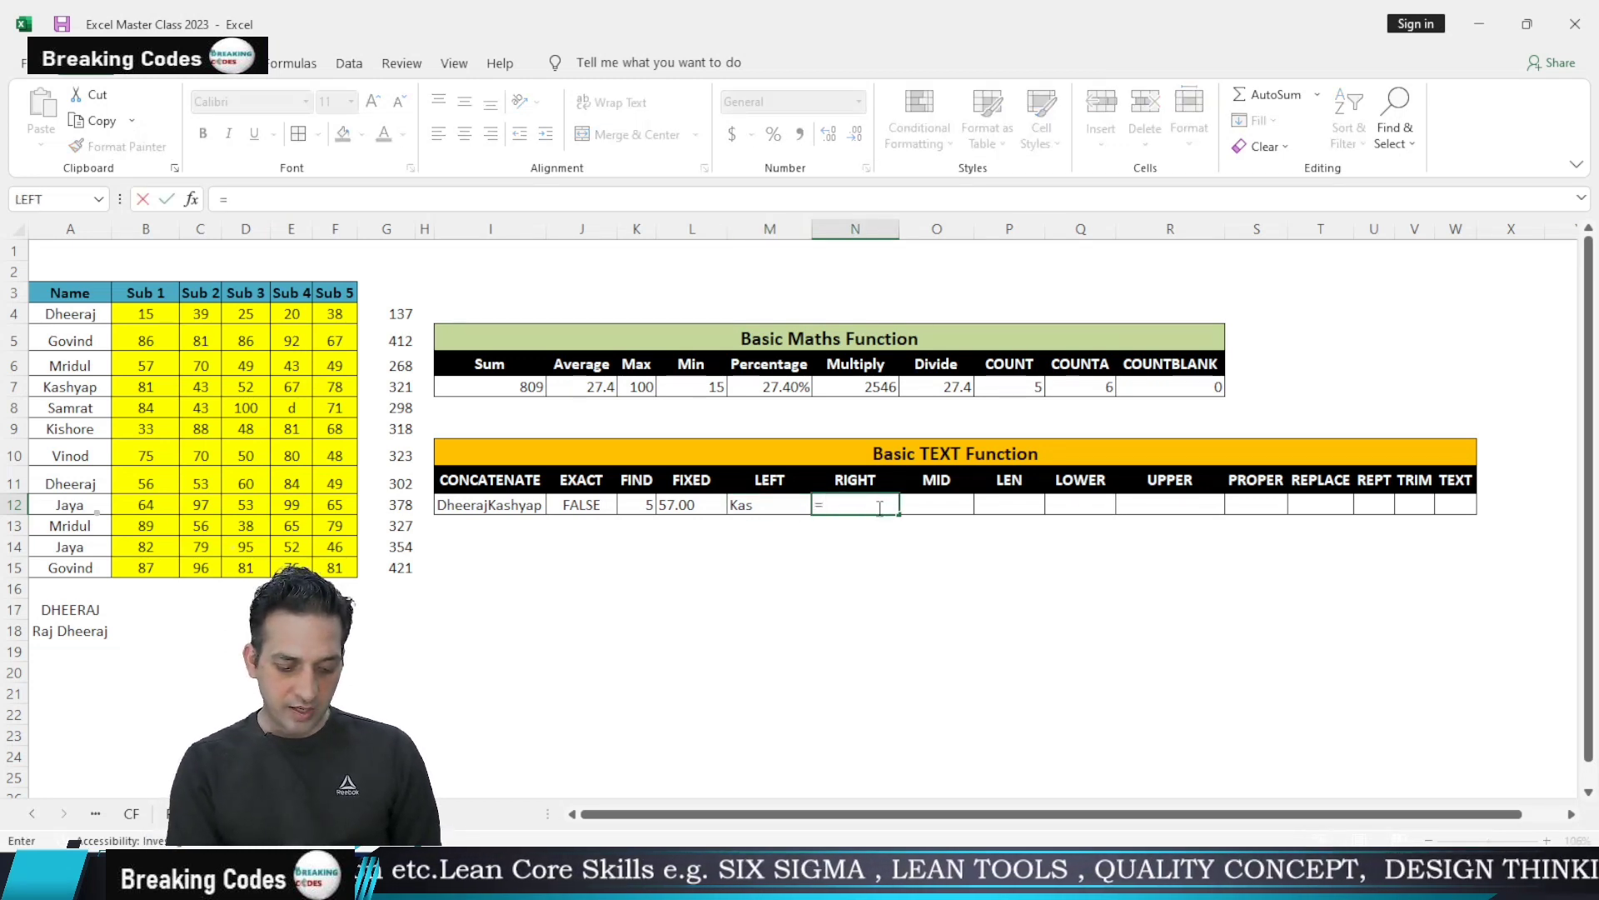
text(RIGH()
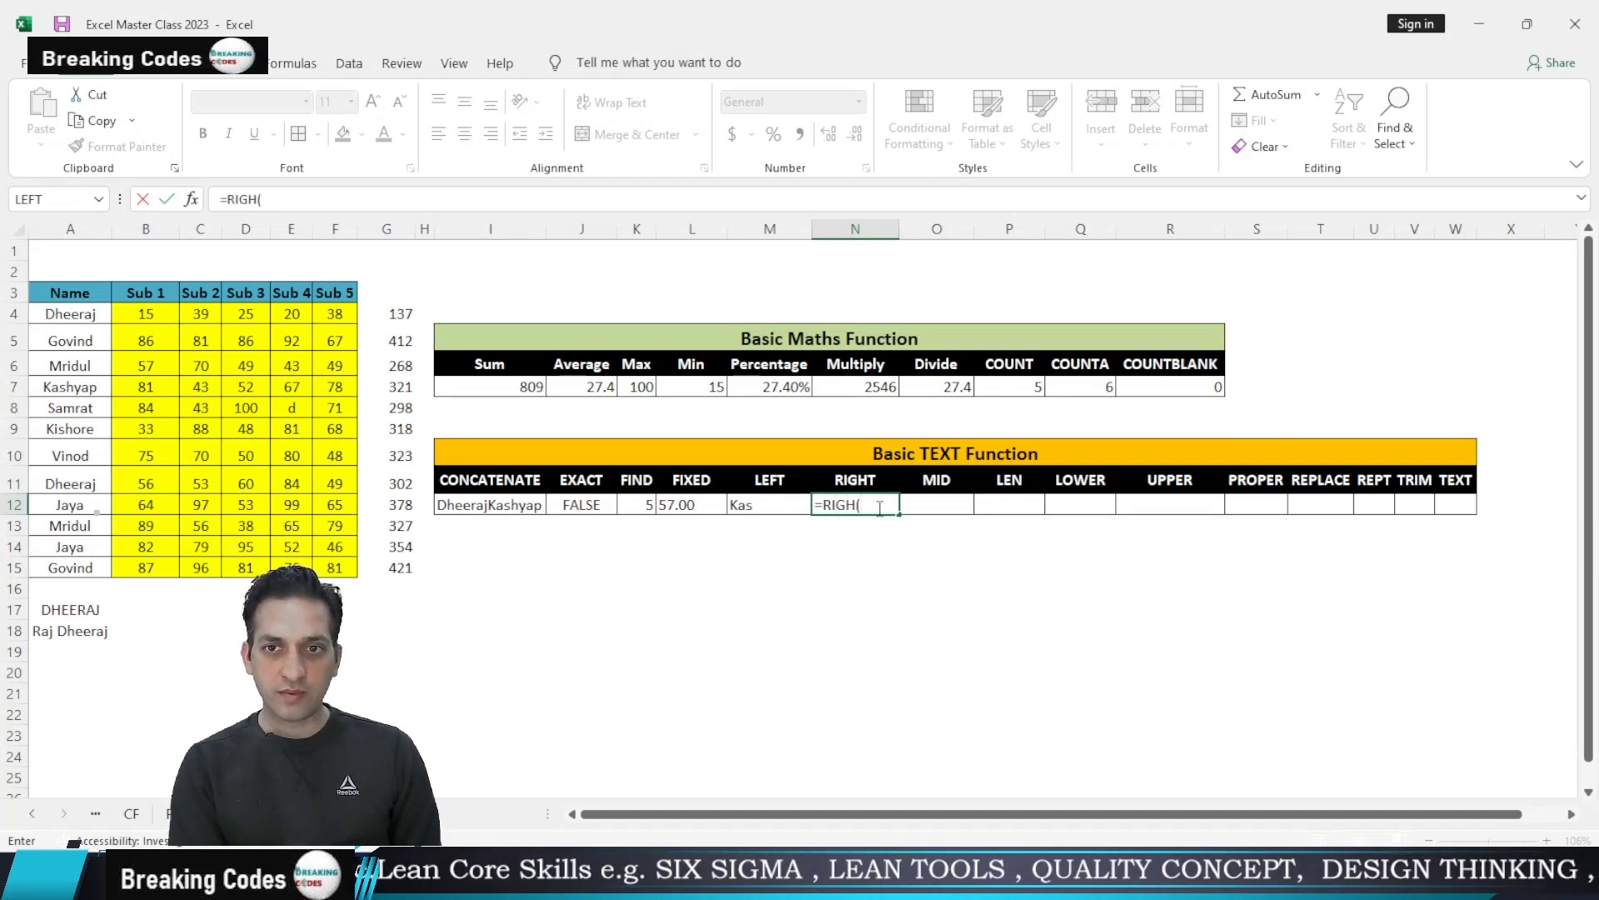
key(BackSpace)
text(T()
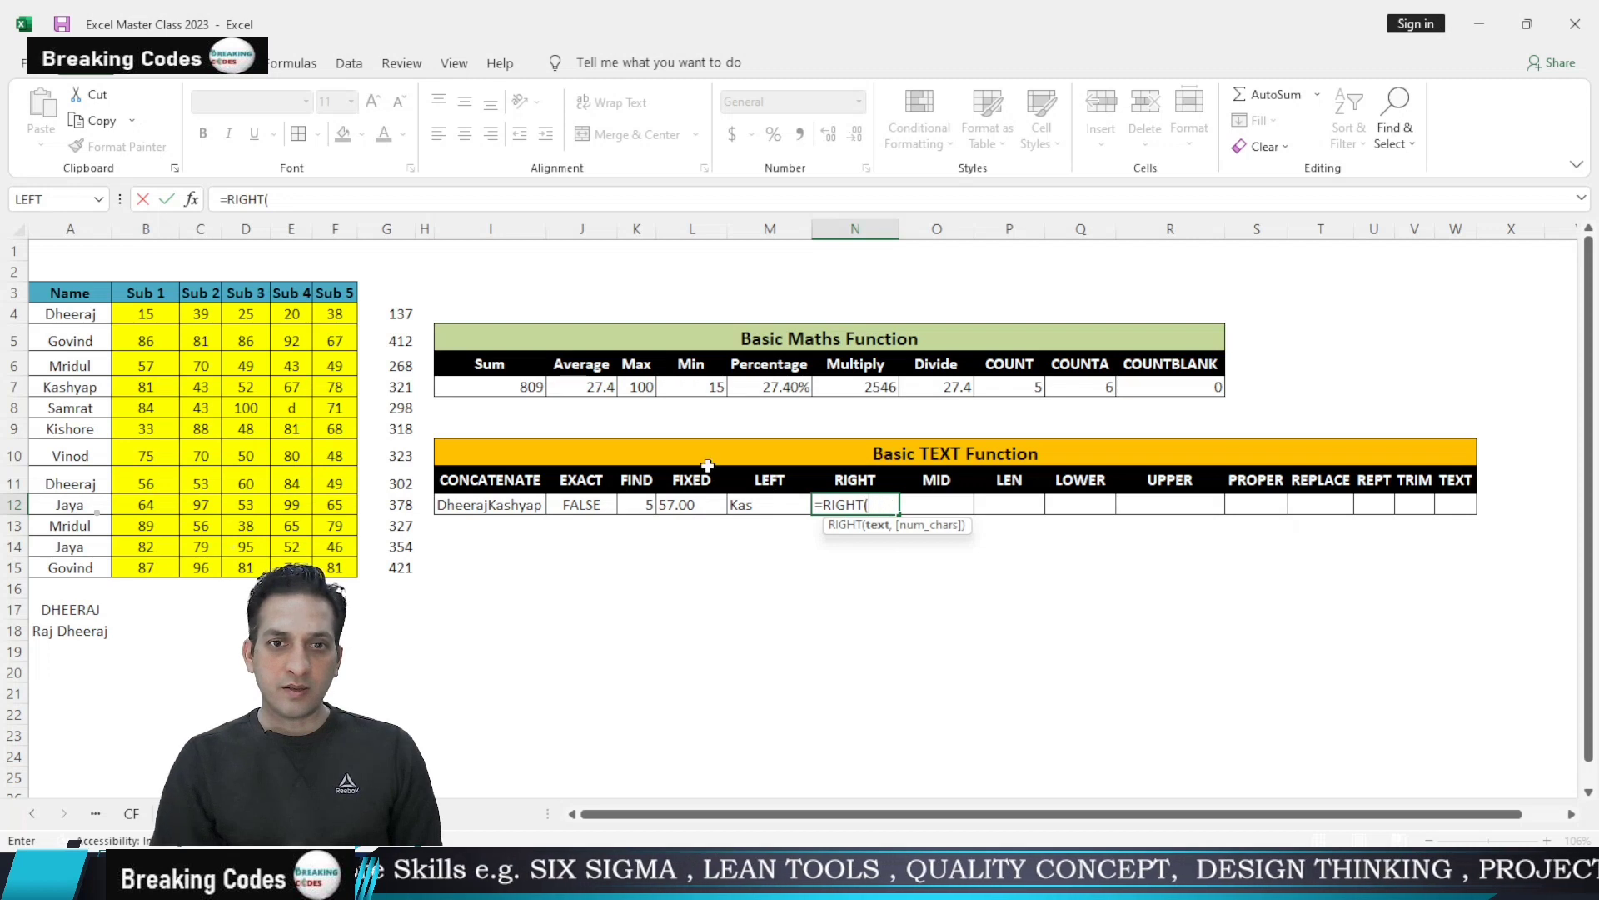
click(73, 388)
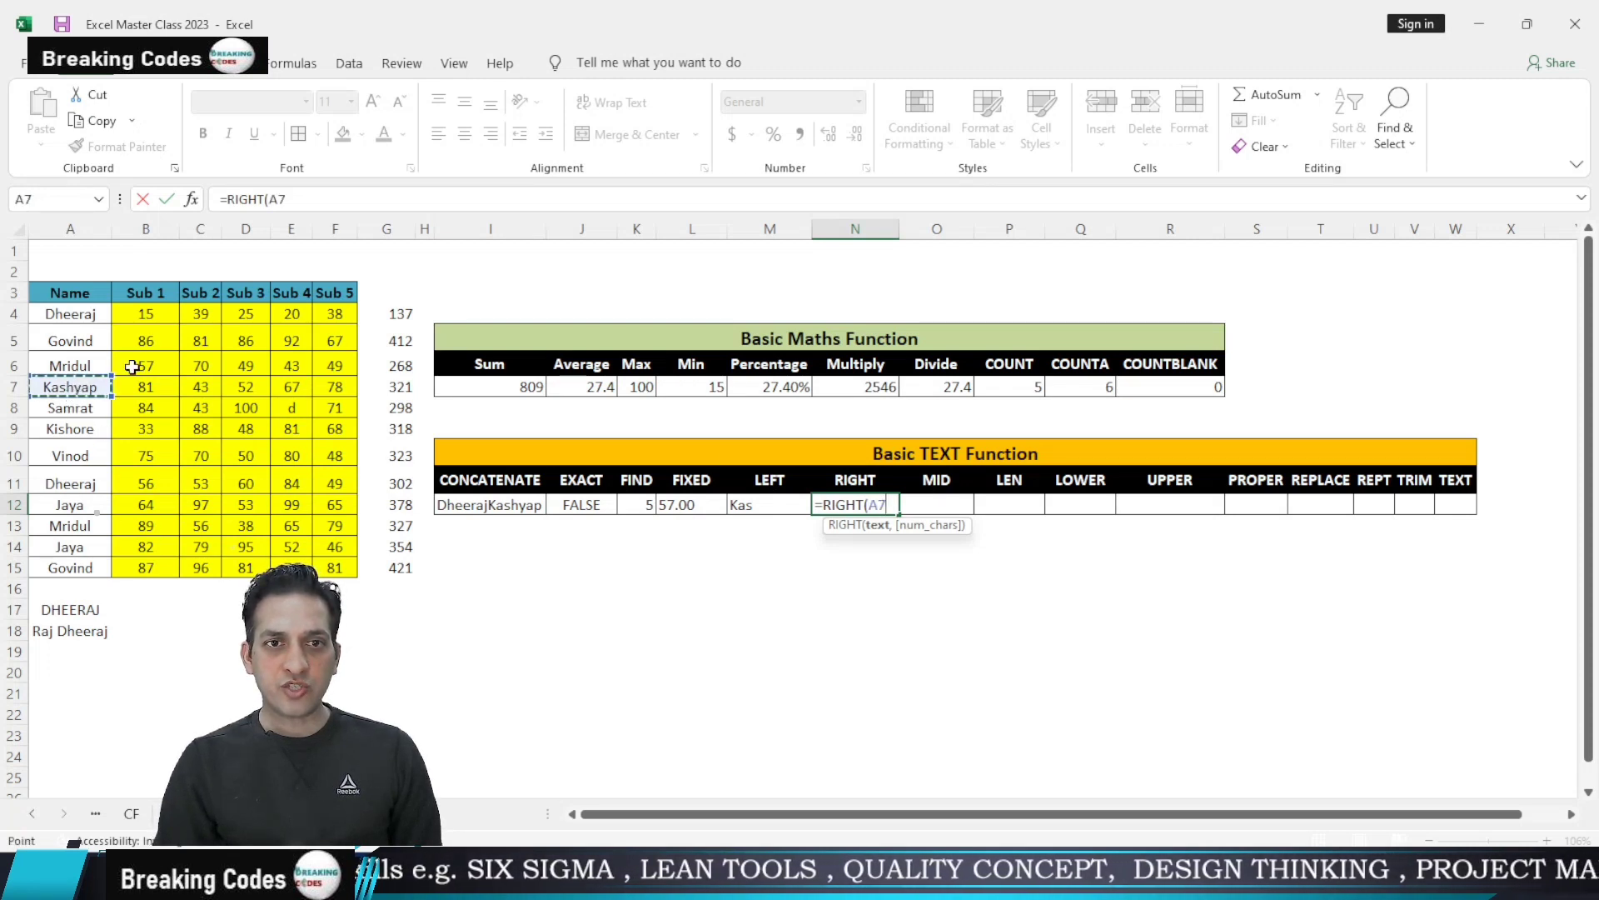
text(,)
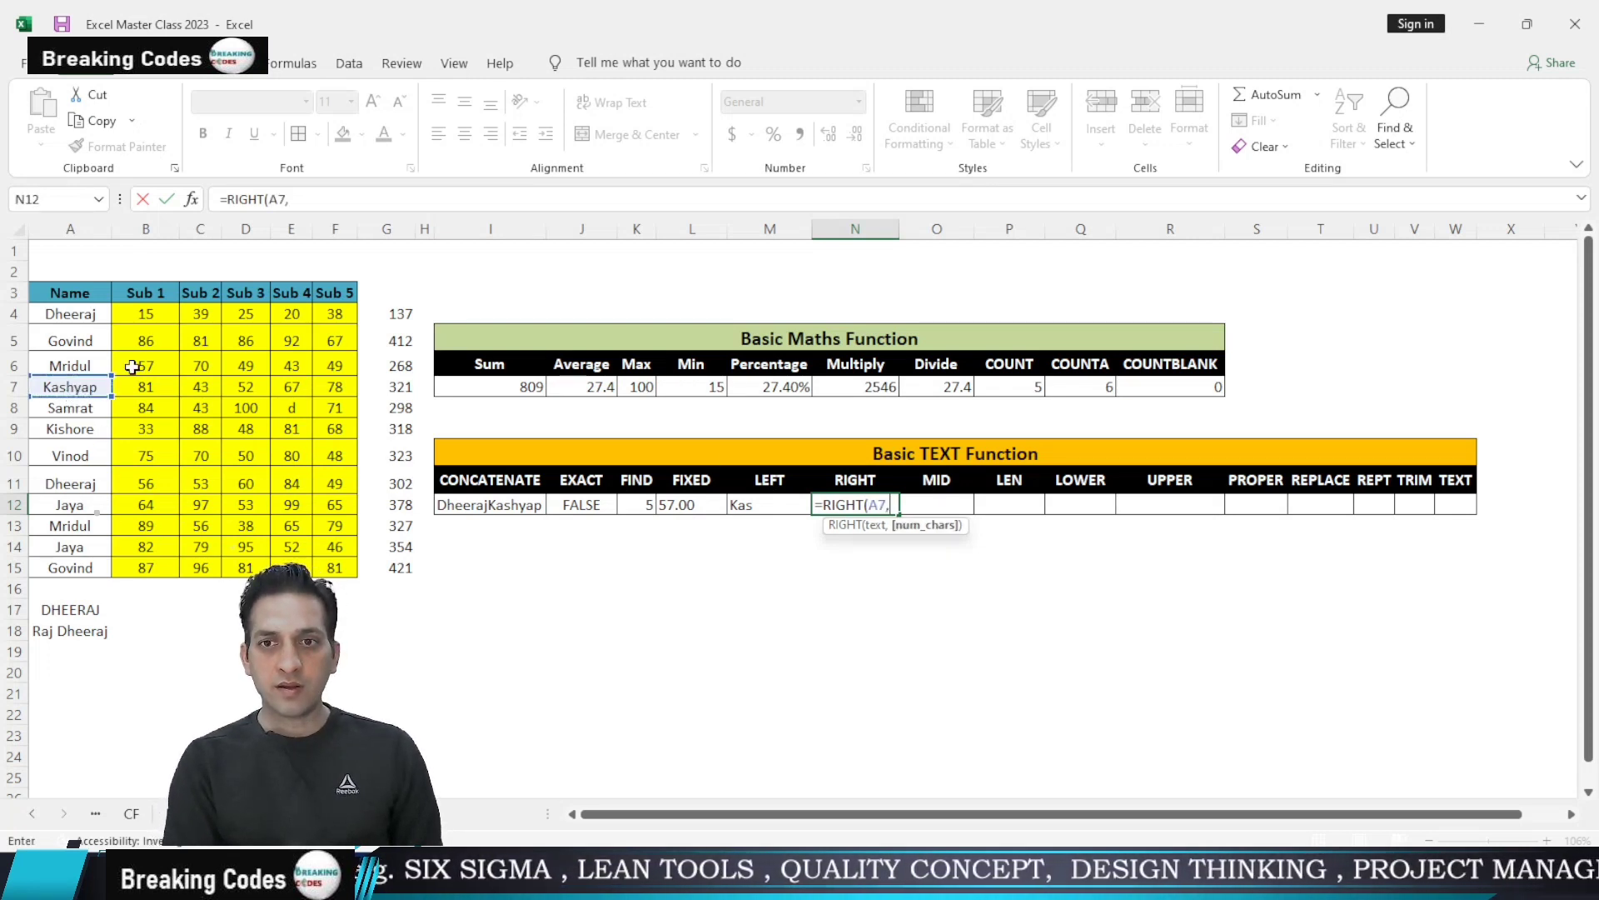
text(3))
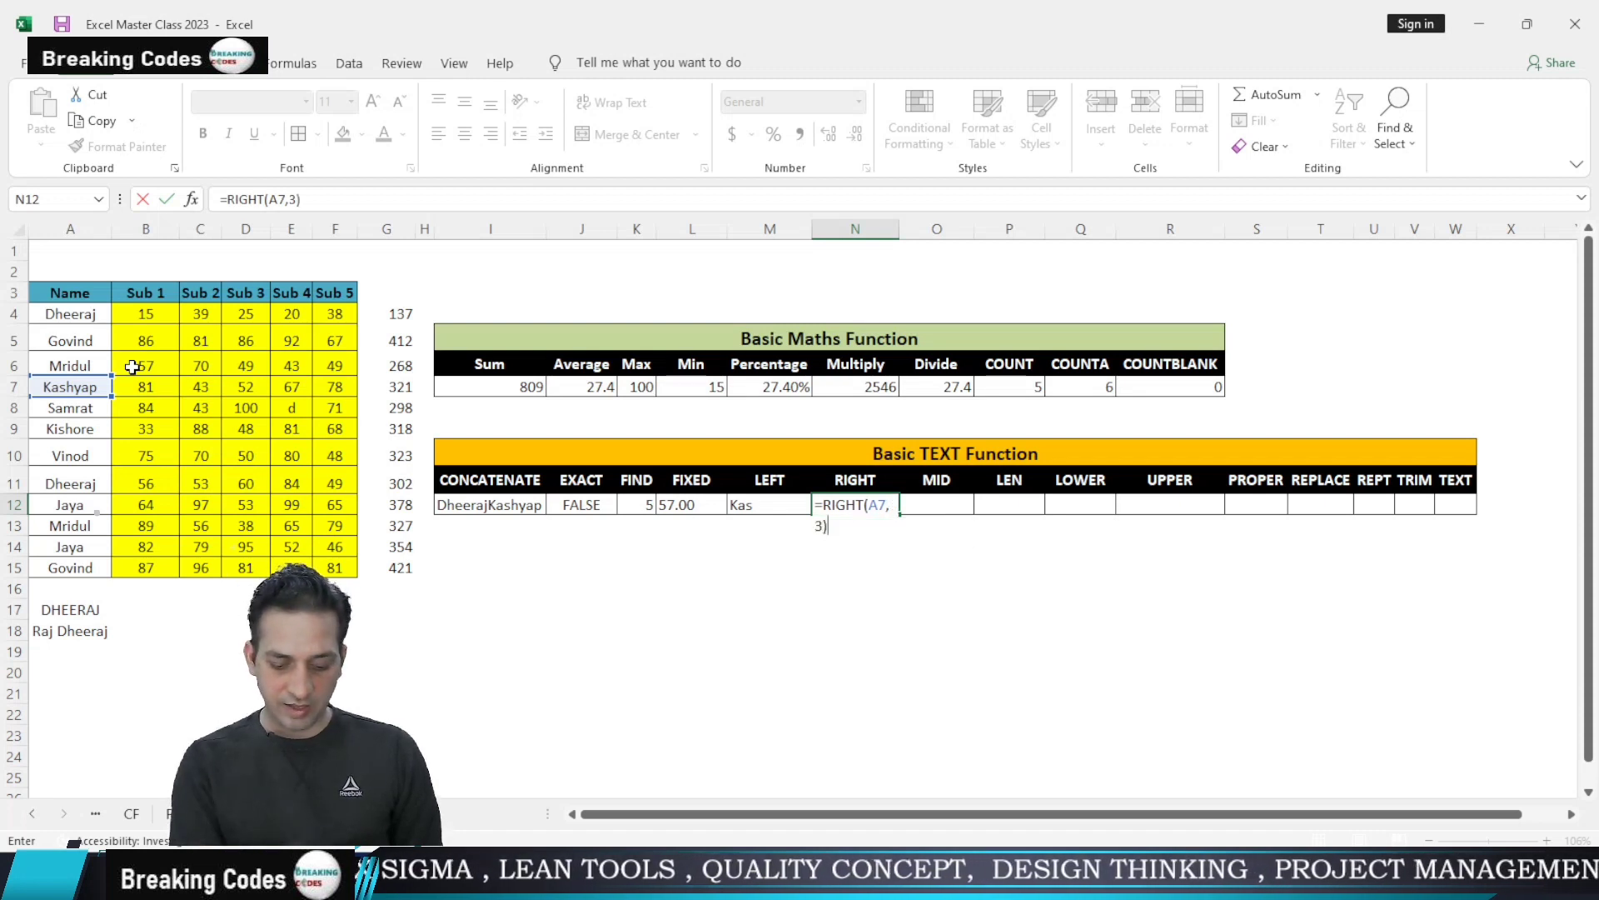
key(Return)
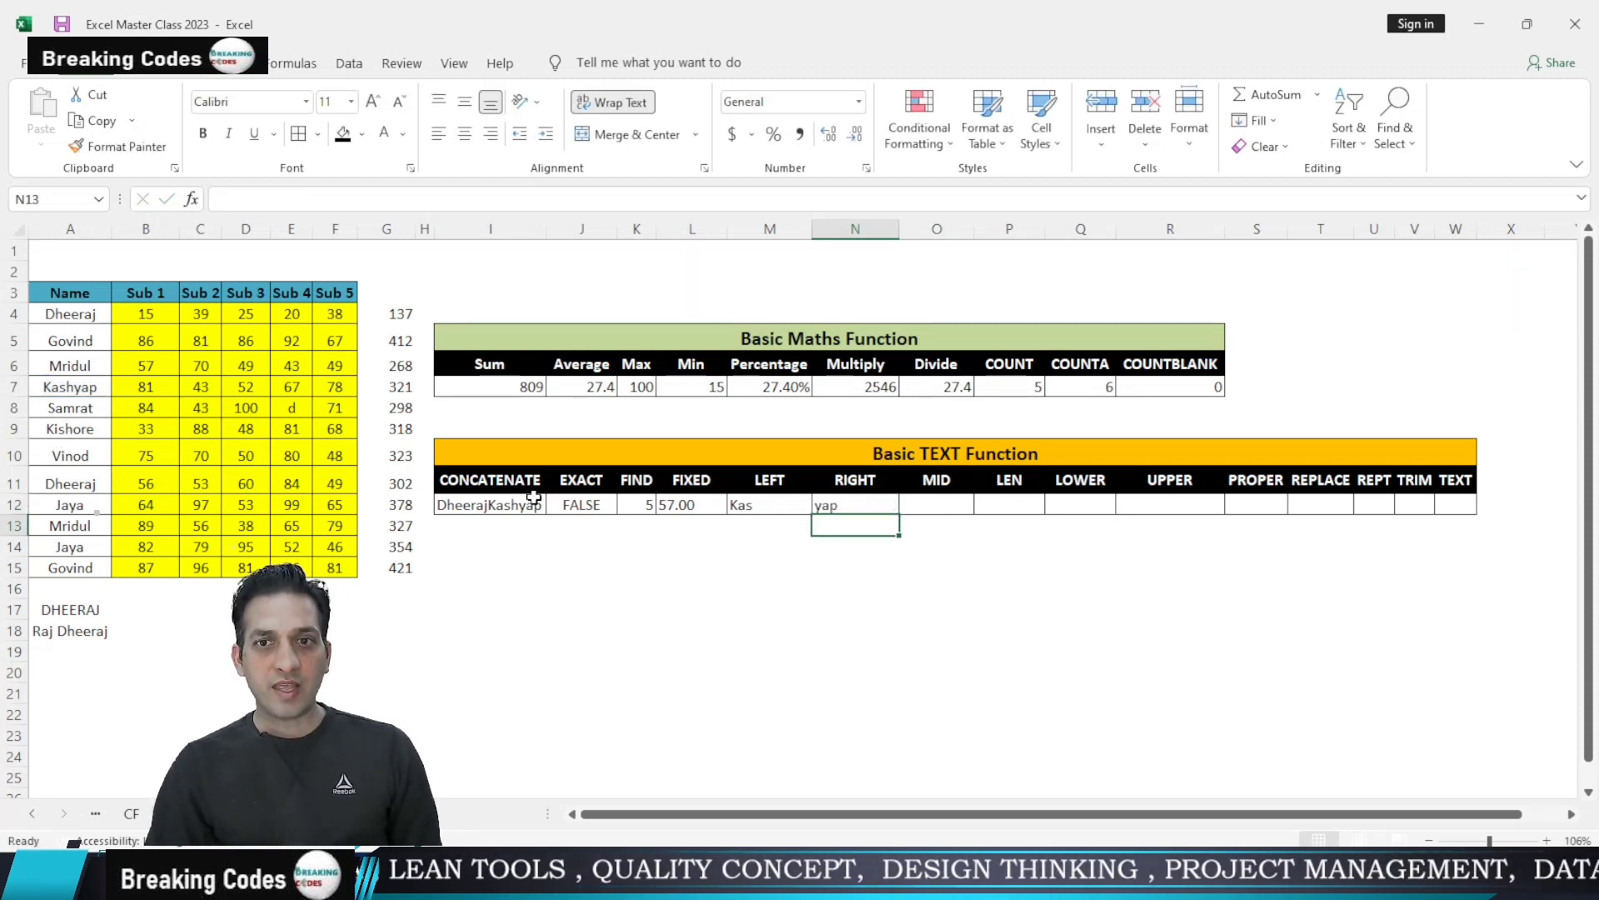
Insert the MID function from the Text category in cell O12, with A7 as the text, 4 as the start number and 3 characters
click(935, 504)
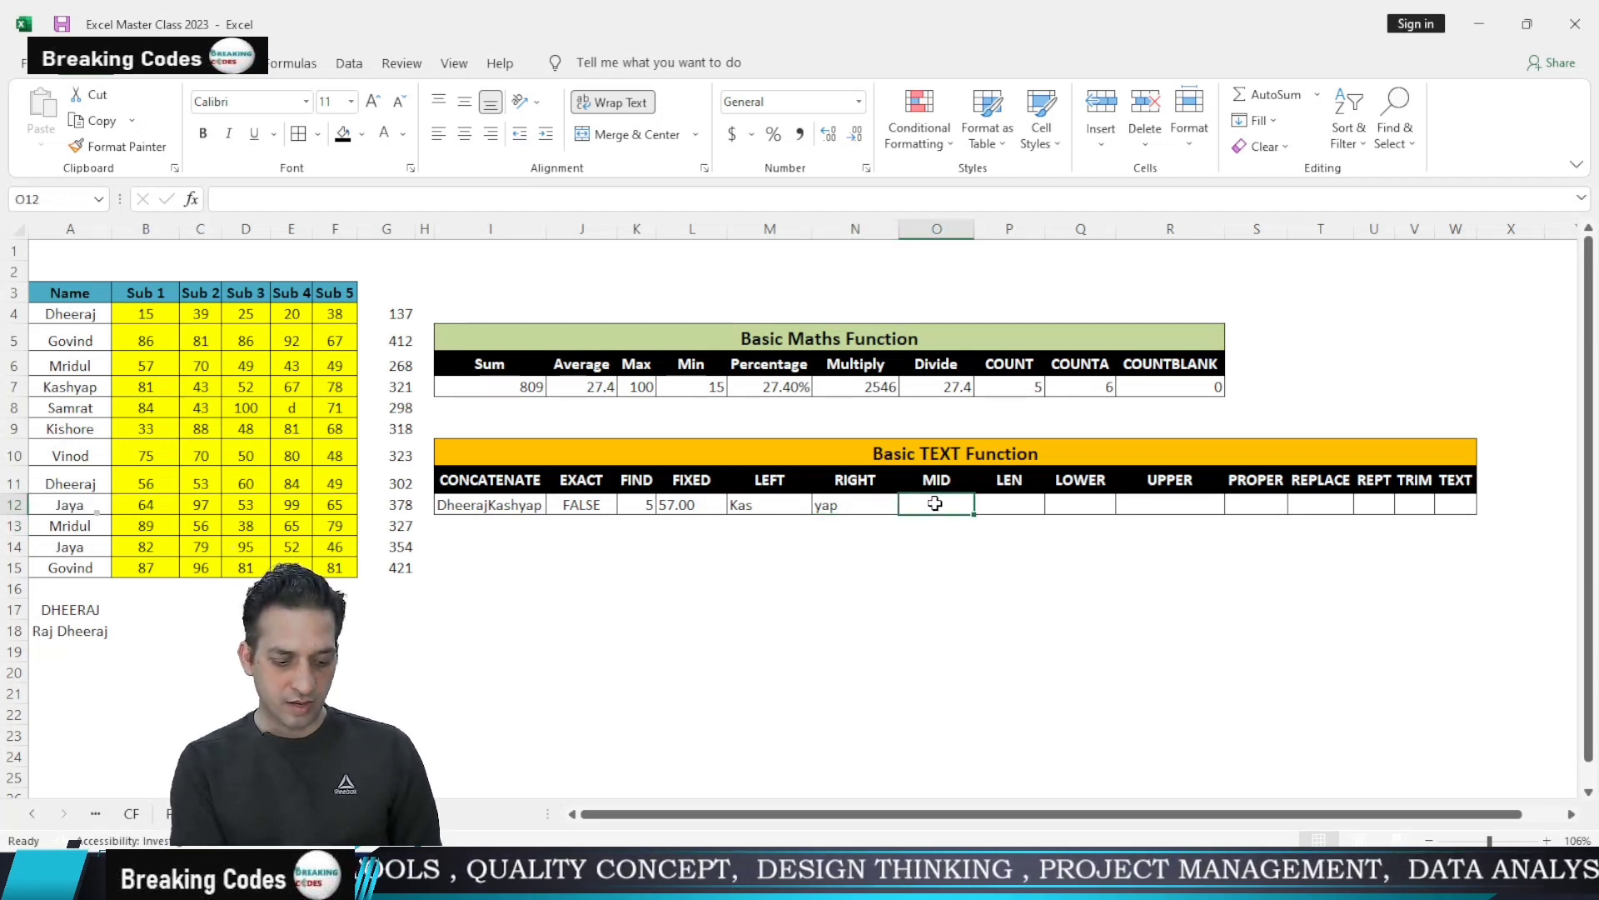
key(shift+F3)
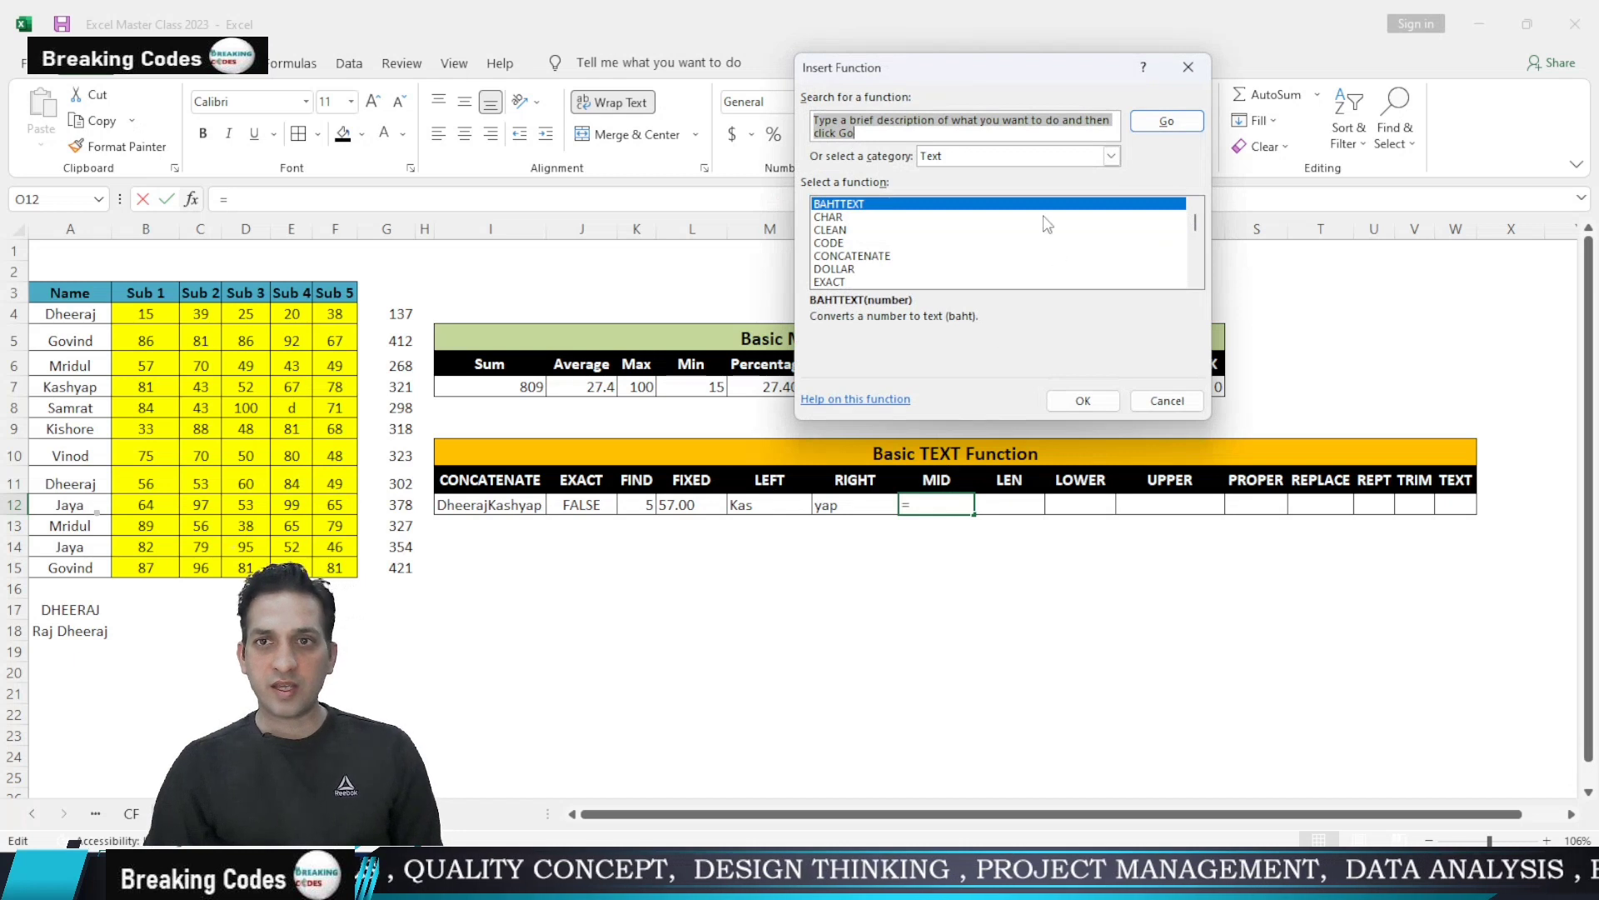
click(897, 258)
key(m)
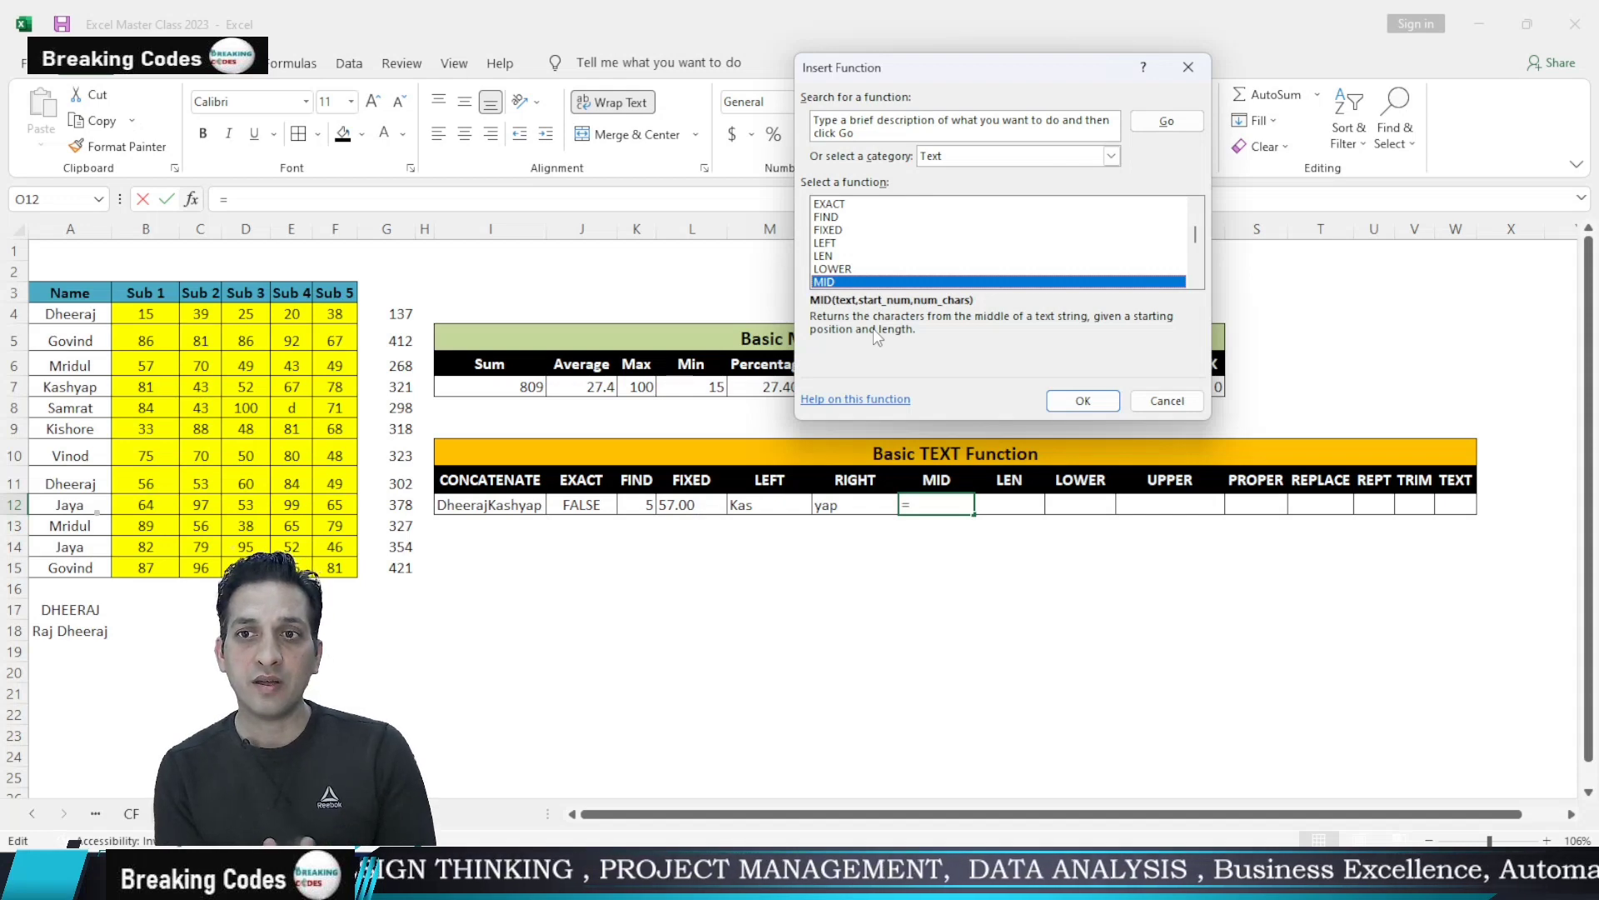
click(1083, 403)
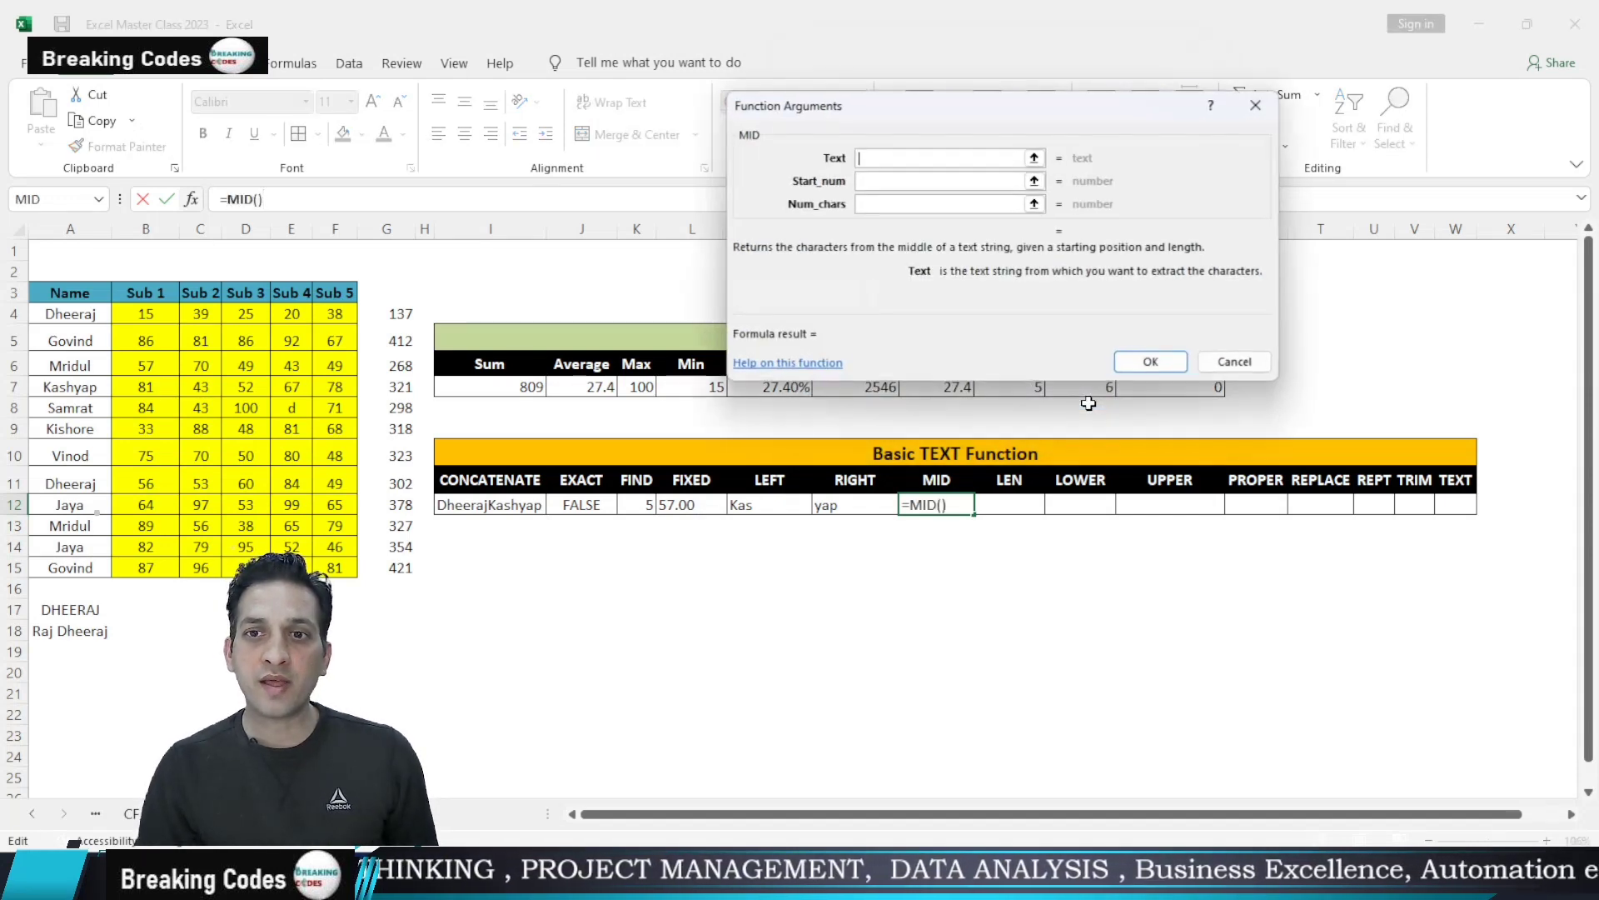
click(75, 389)
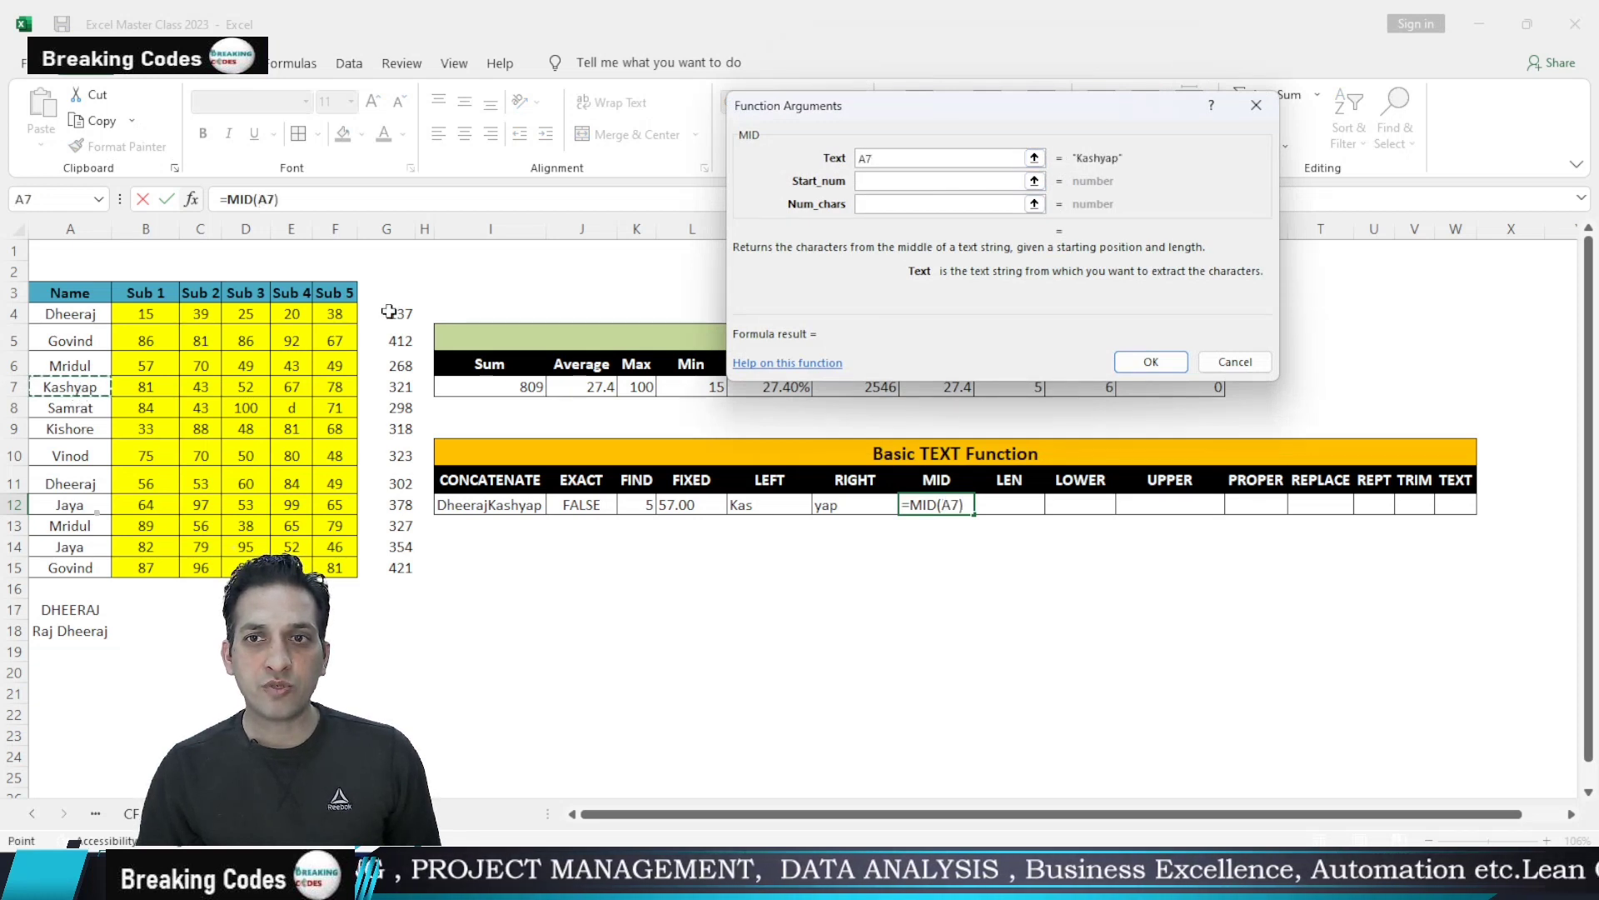
click(940, 185)
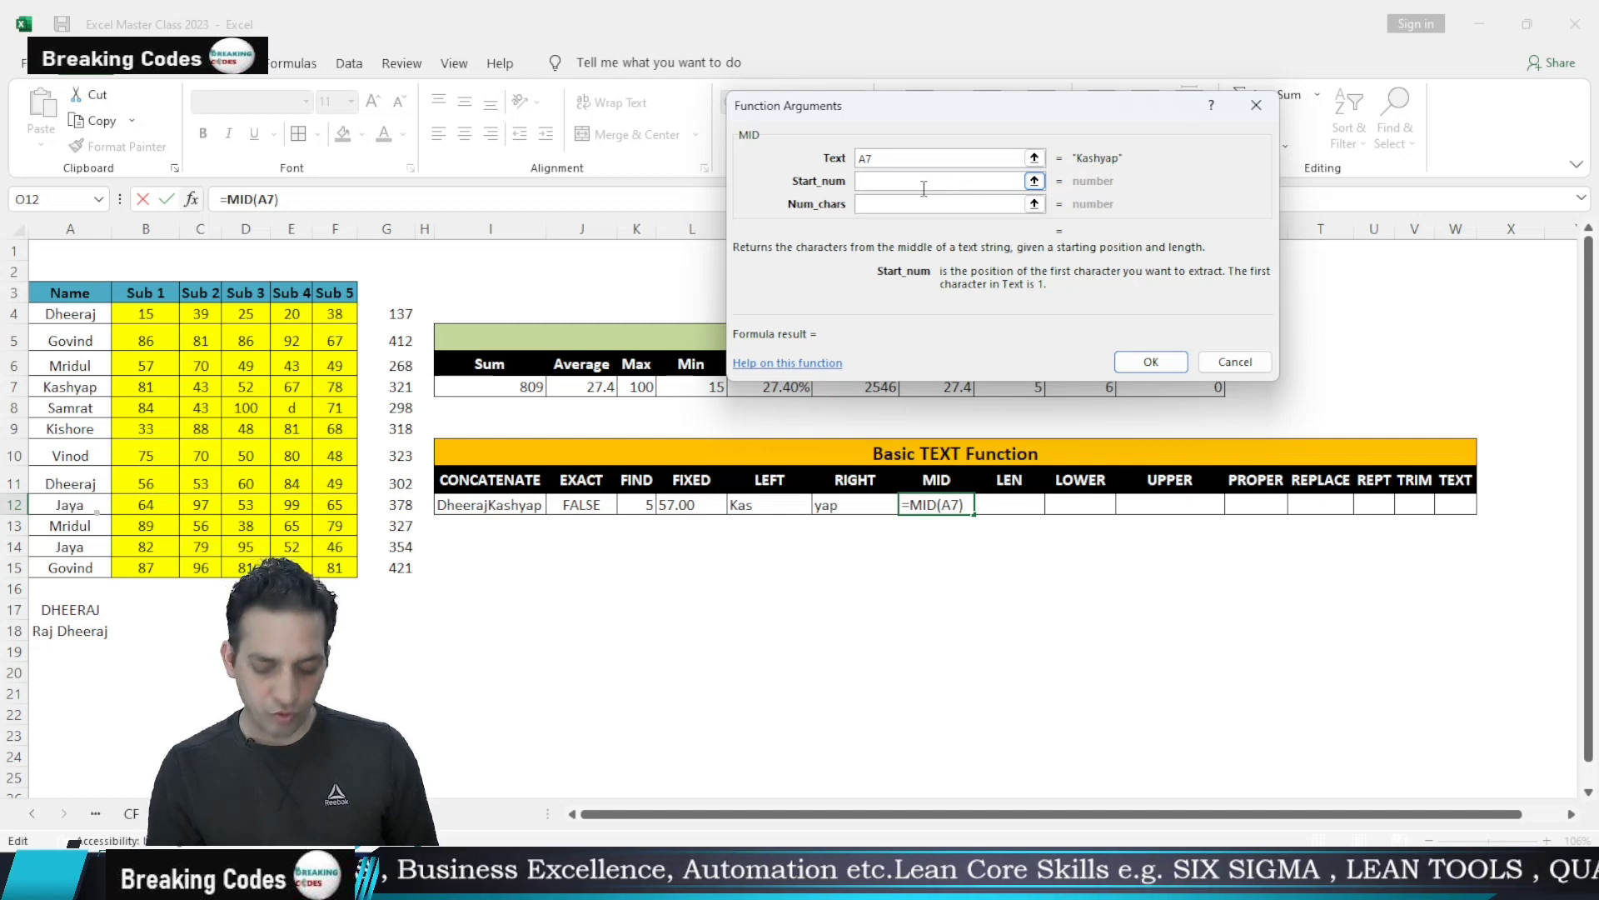
text(4)
click(905, 205)
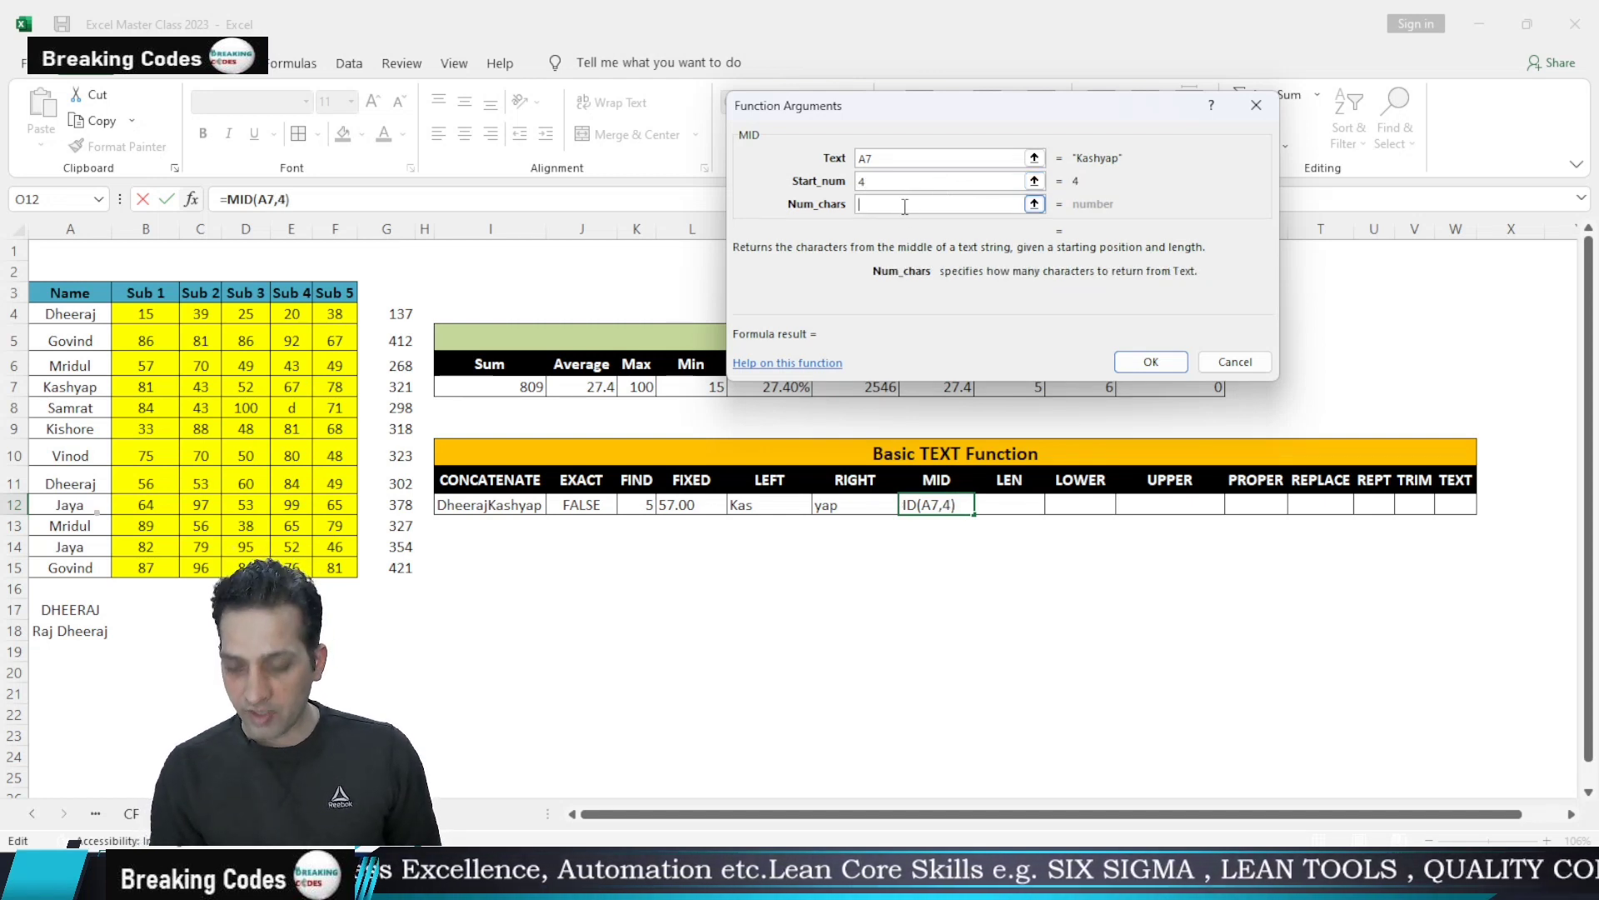
text(3)
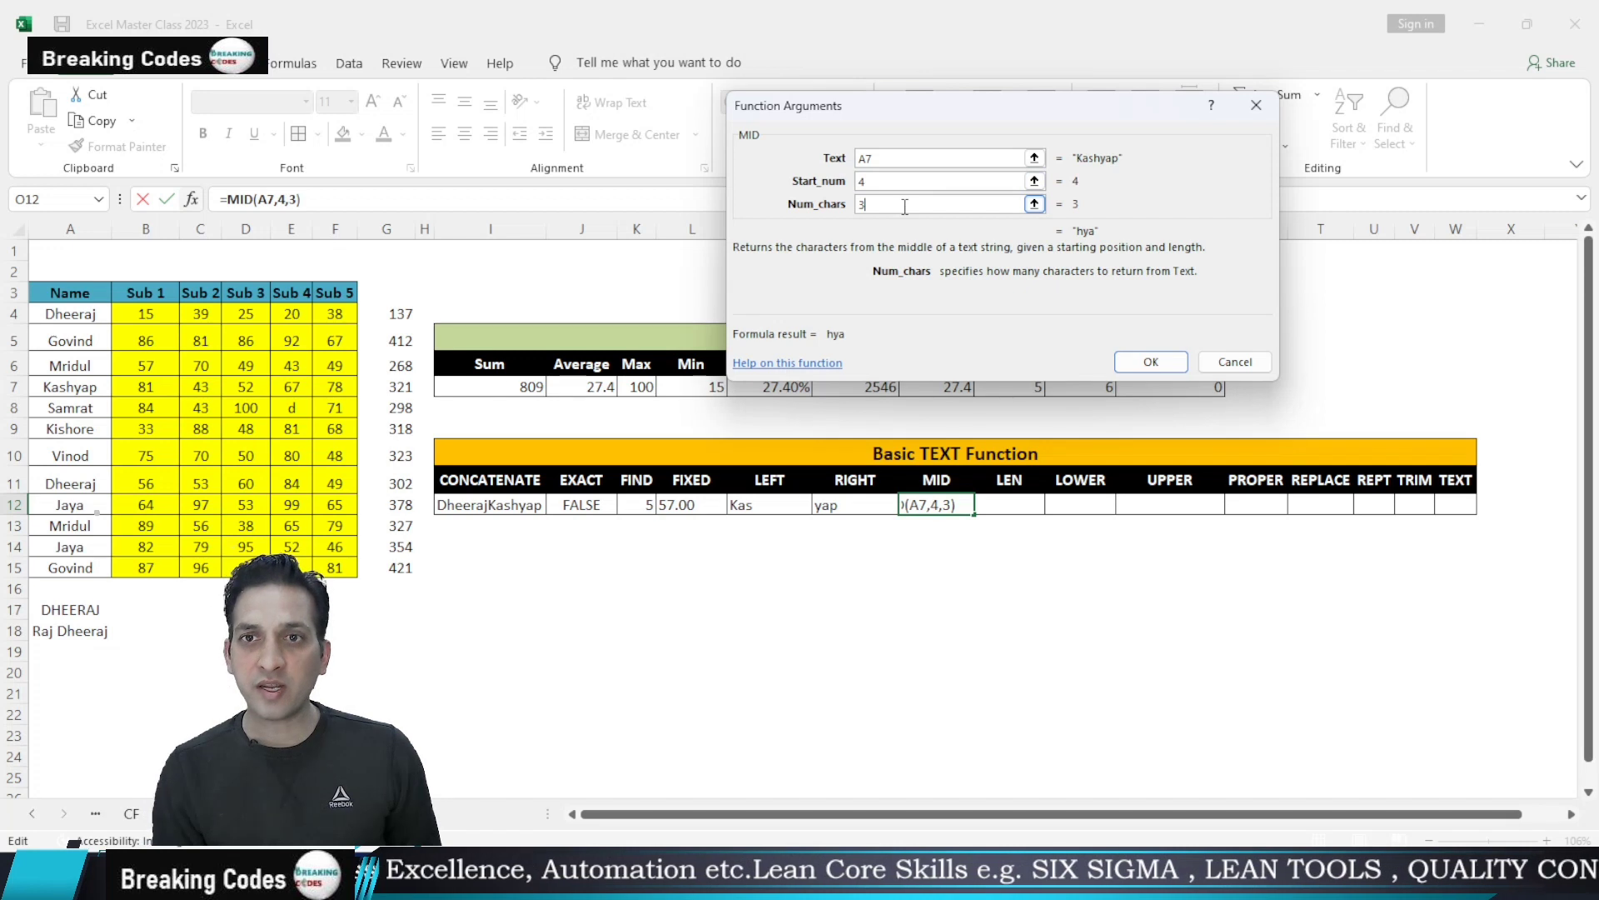
click(1171, 365)
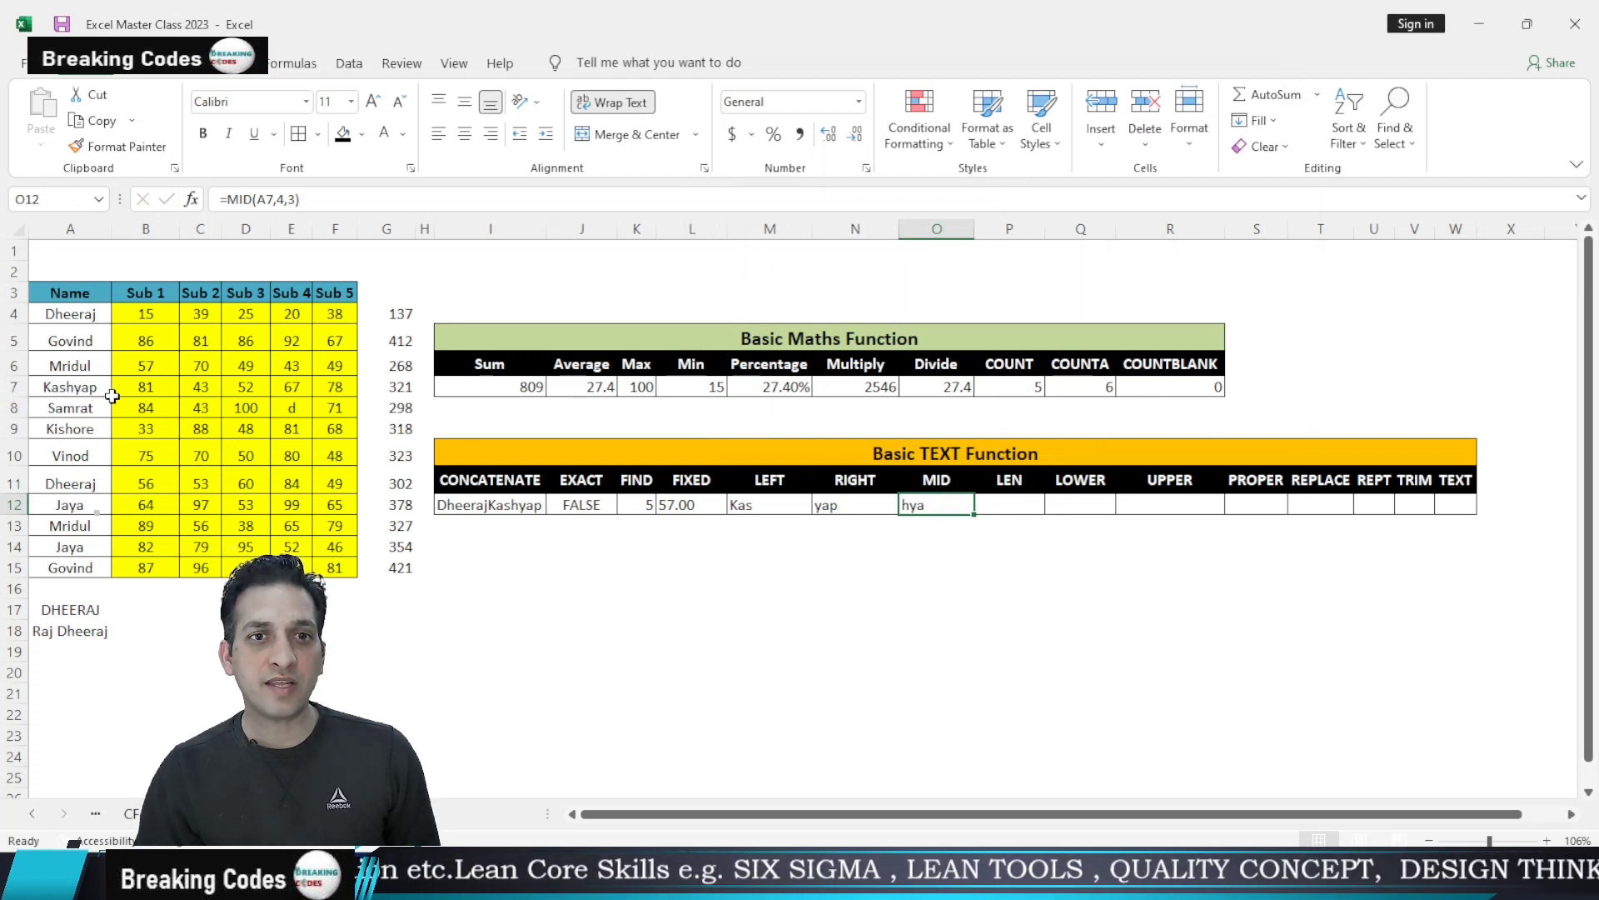
Enter the formula =LEN(A7) in cell P12 under the LEN heading and reselect the cell to review it
click(1013, 505)
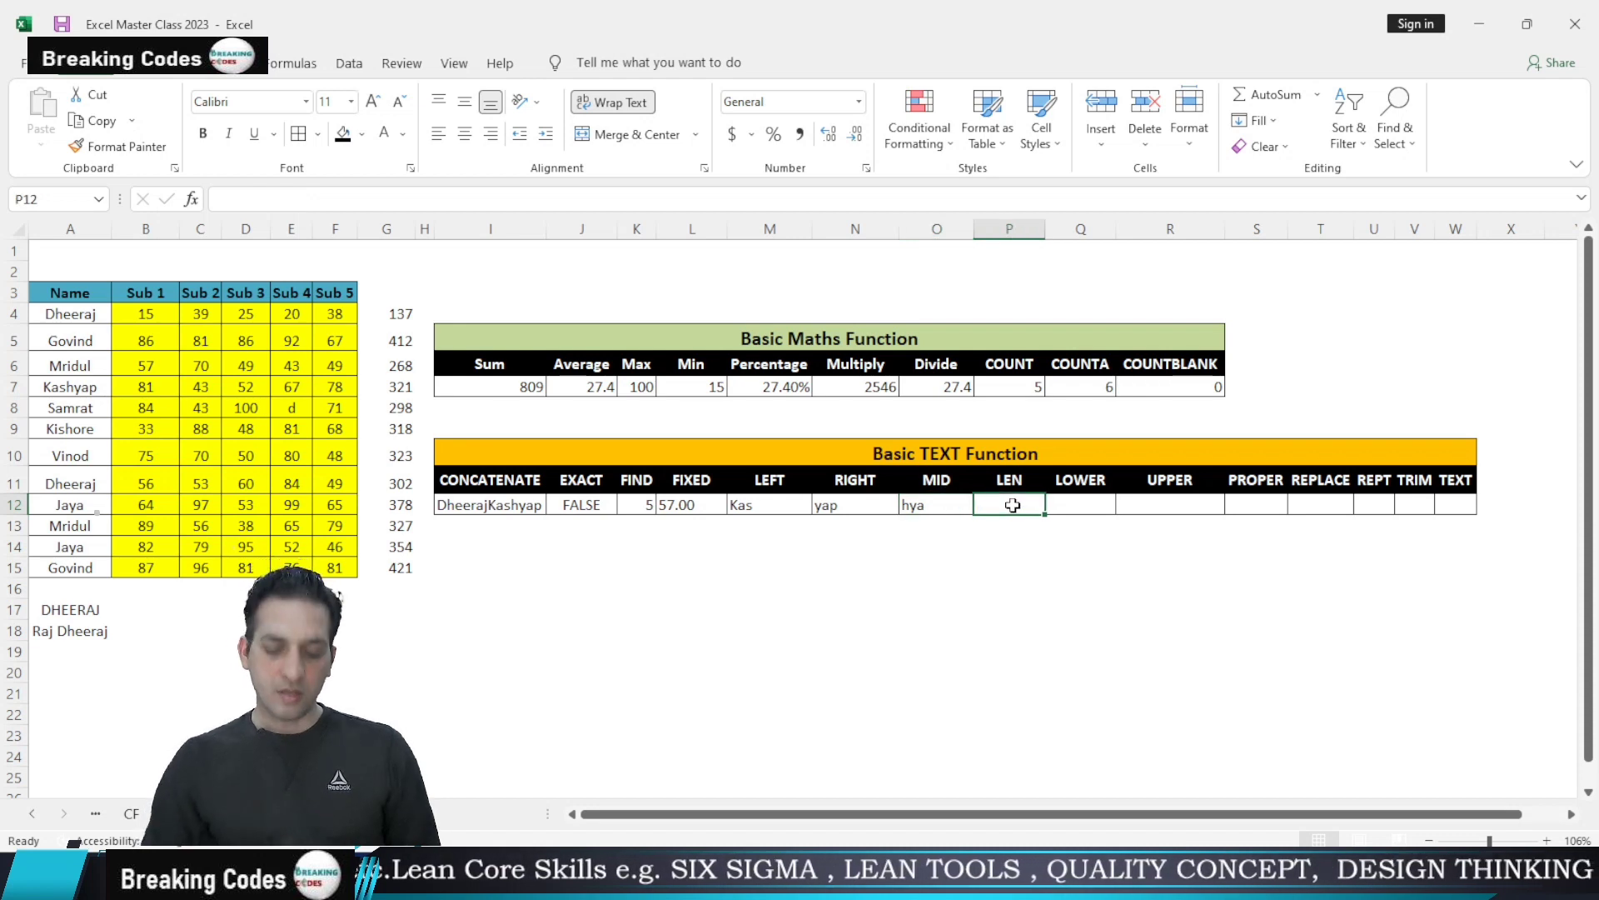
text(=len)
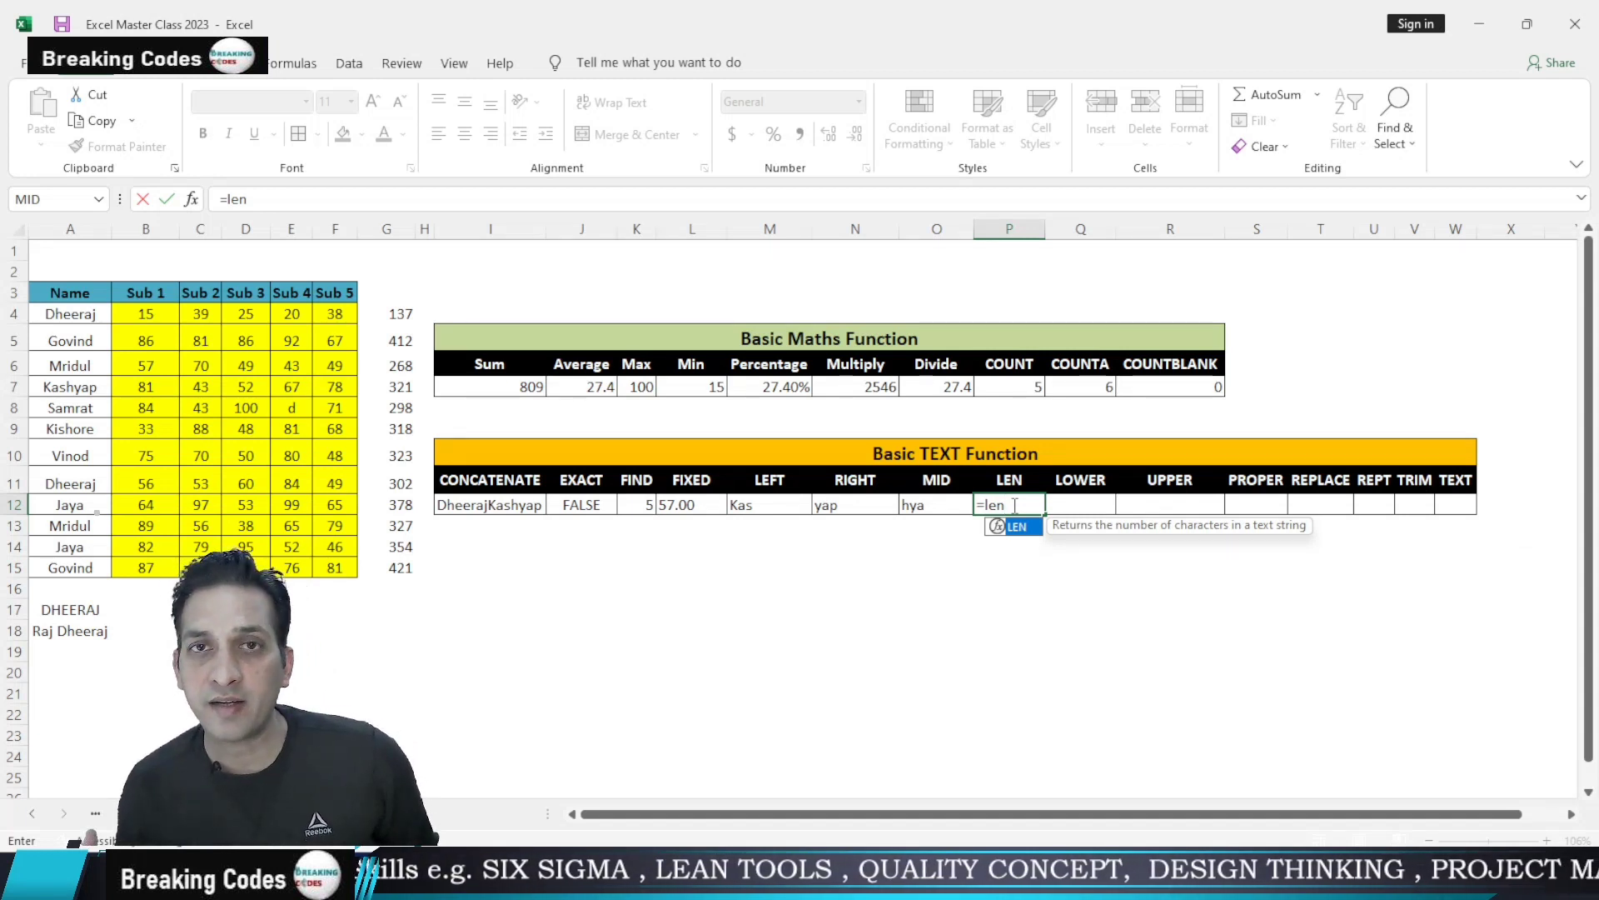
text(()
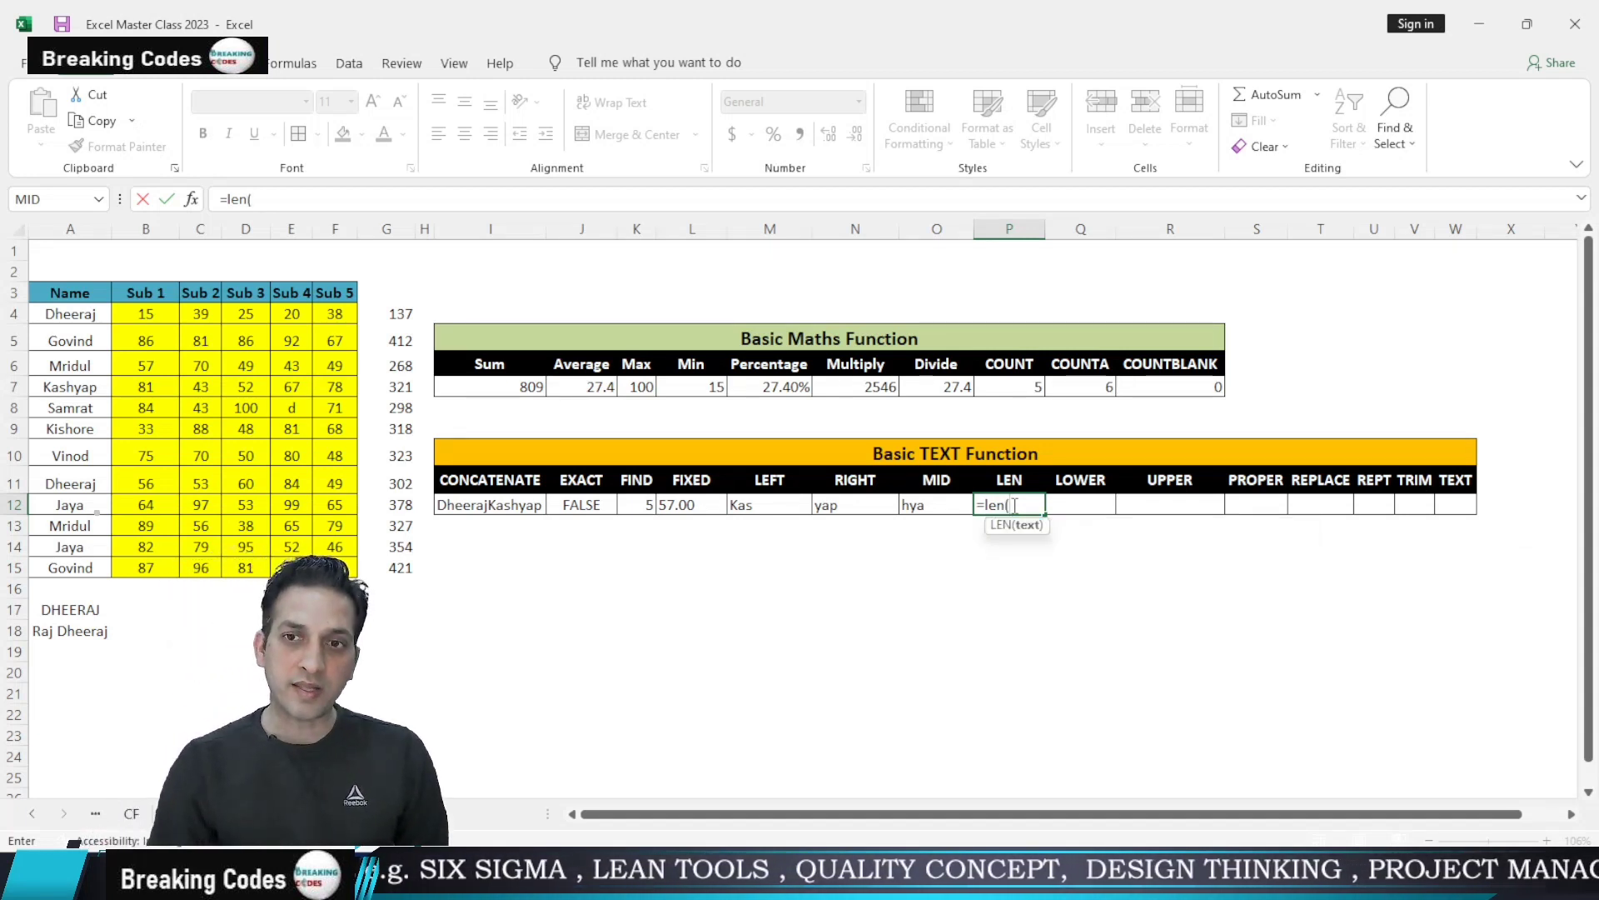
click(48, 388)
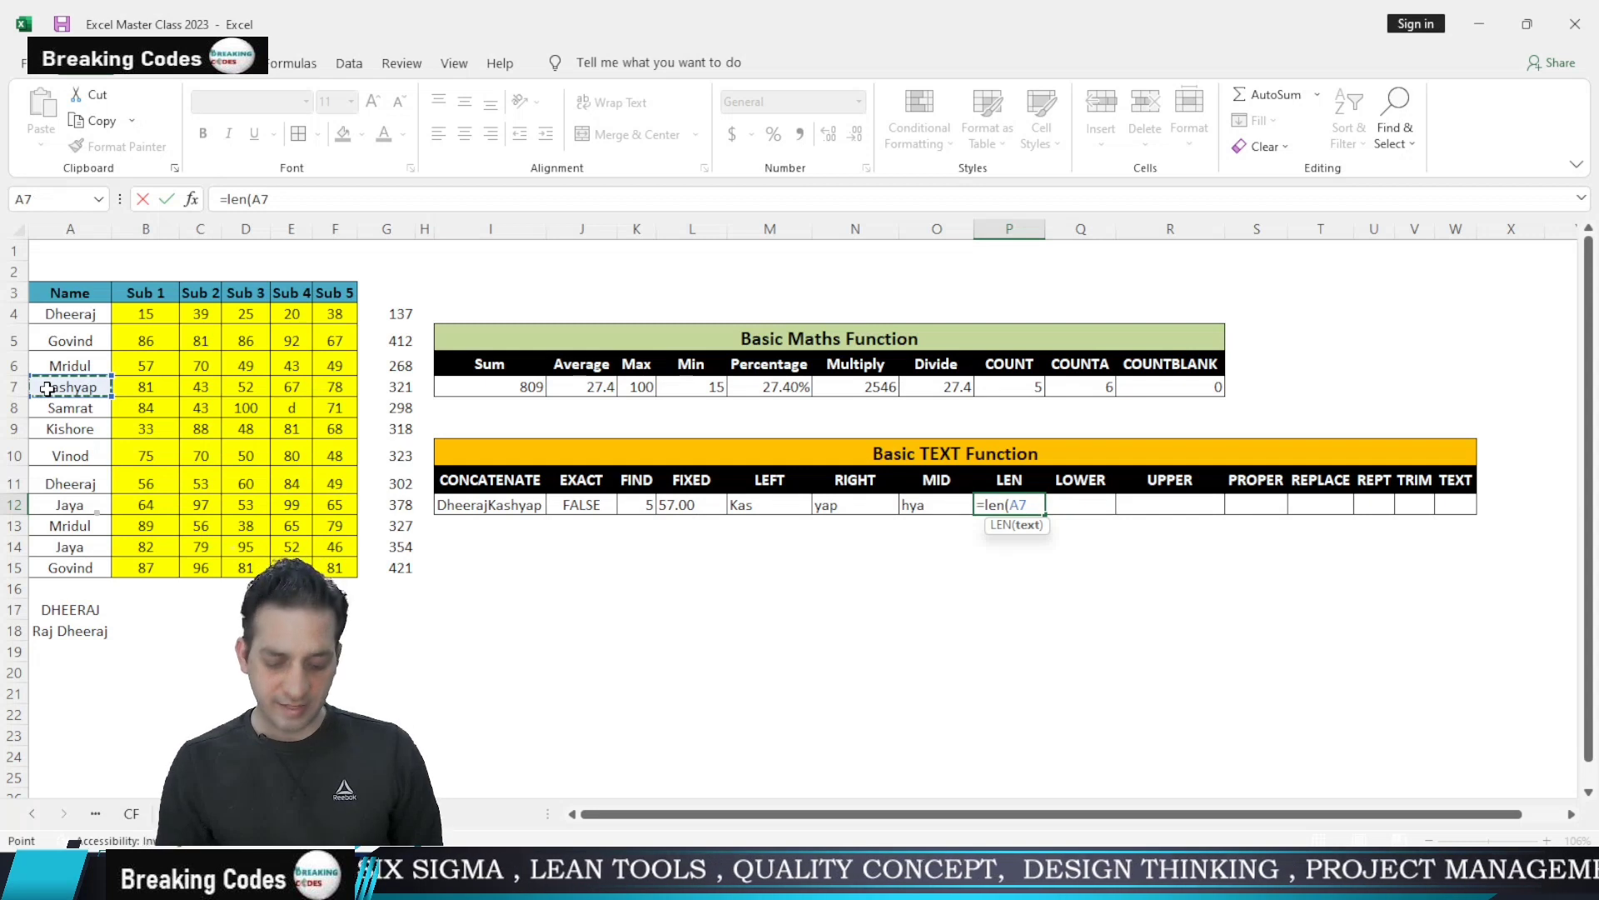
text())
key(Return)
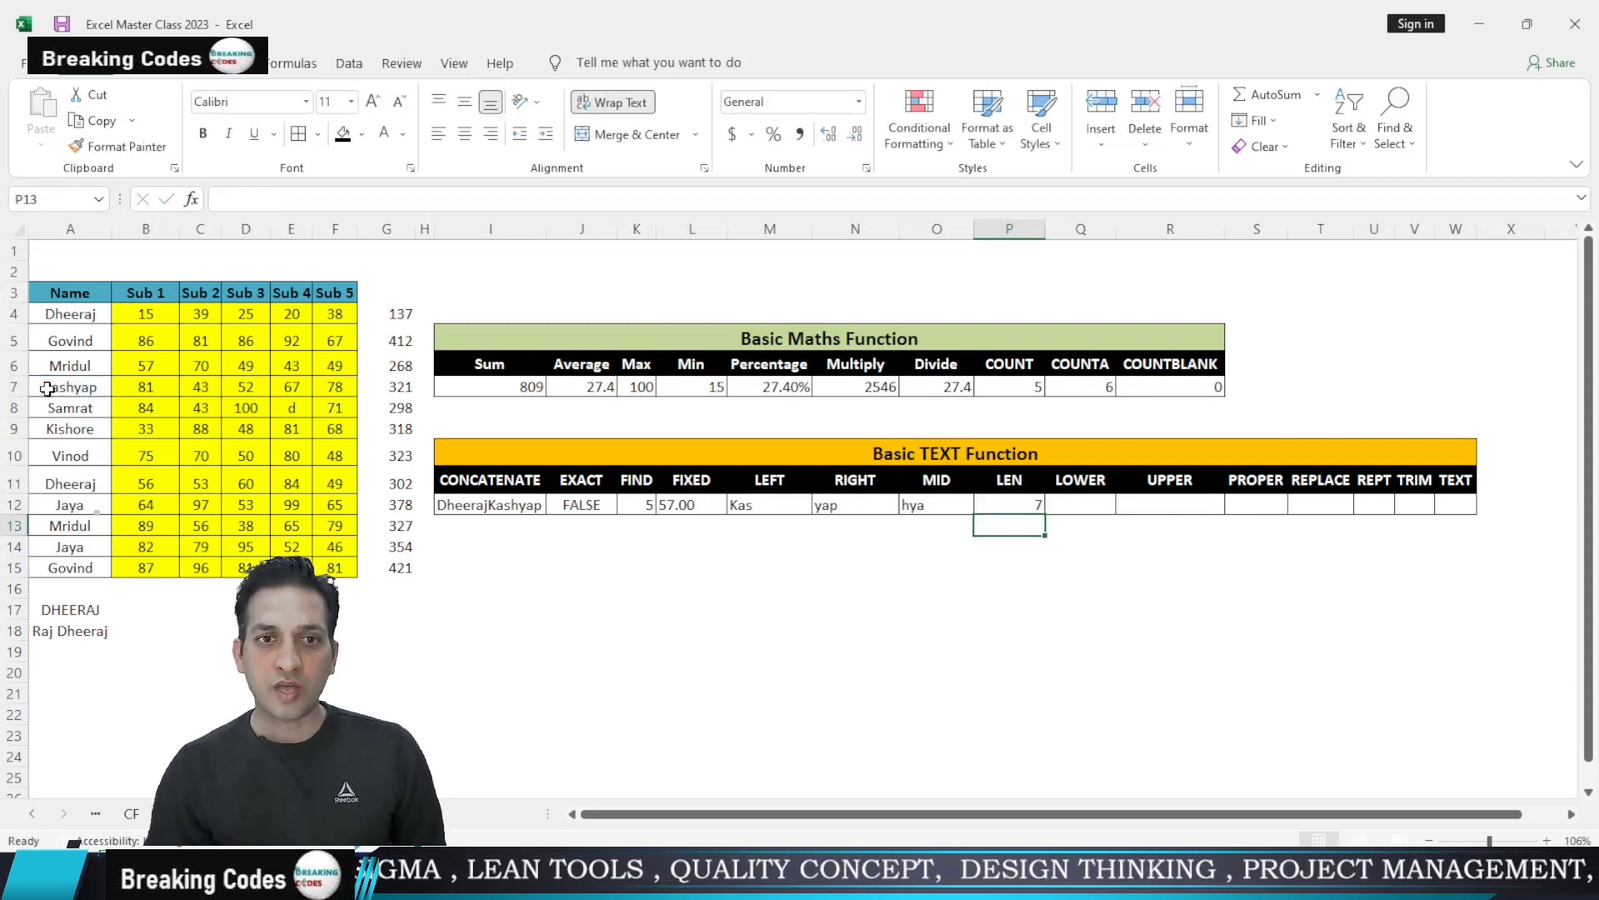
click(48, 389)
click(1026, 504)
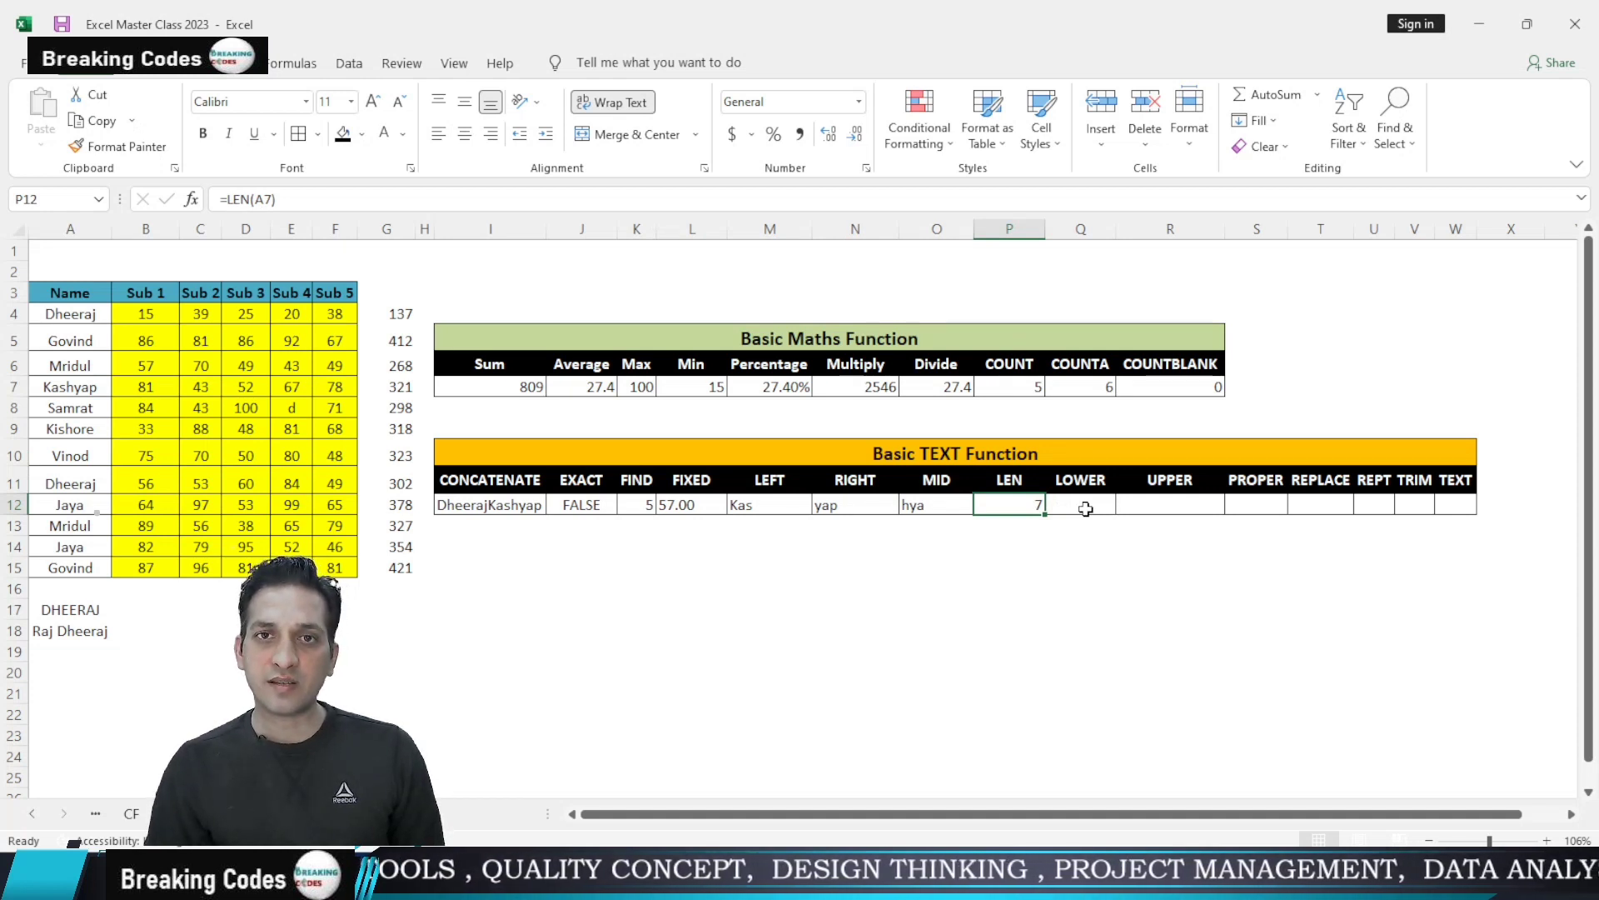
Enter the formula =LOWER(A17) in cell Q12 under the LOWER heading
click(1085, 509)
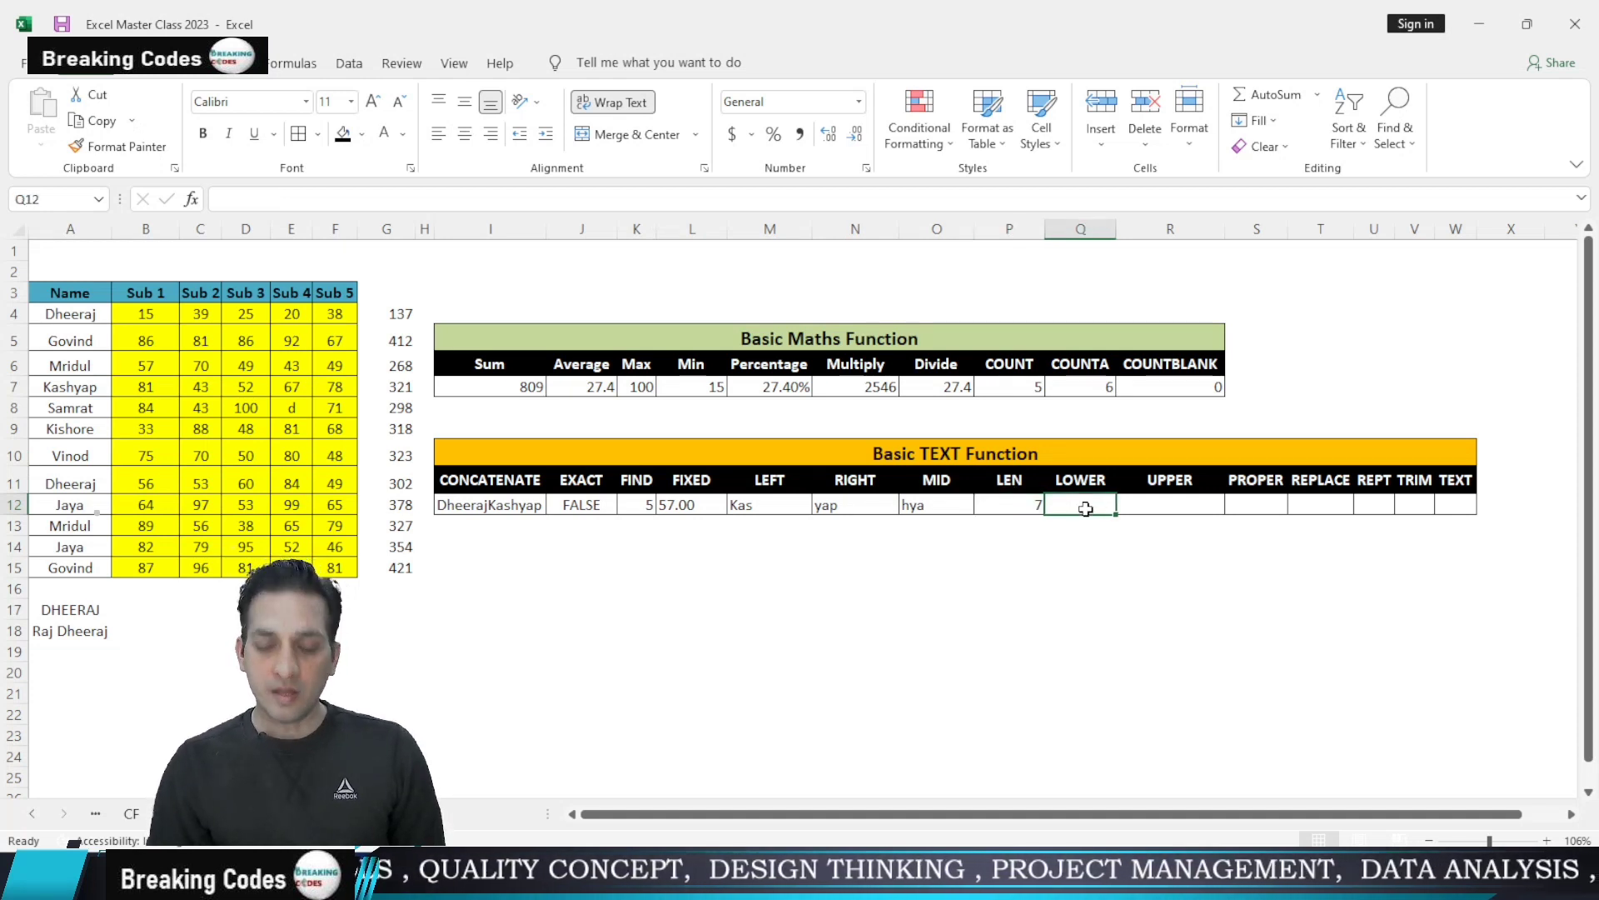
text(=)
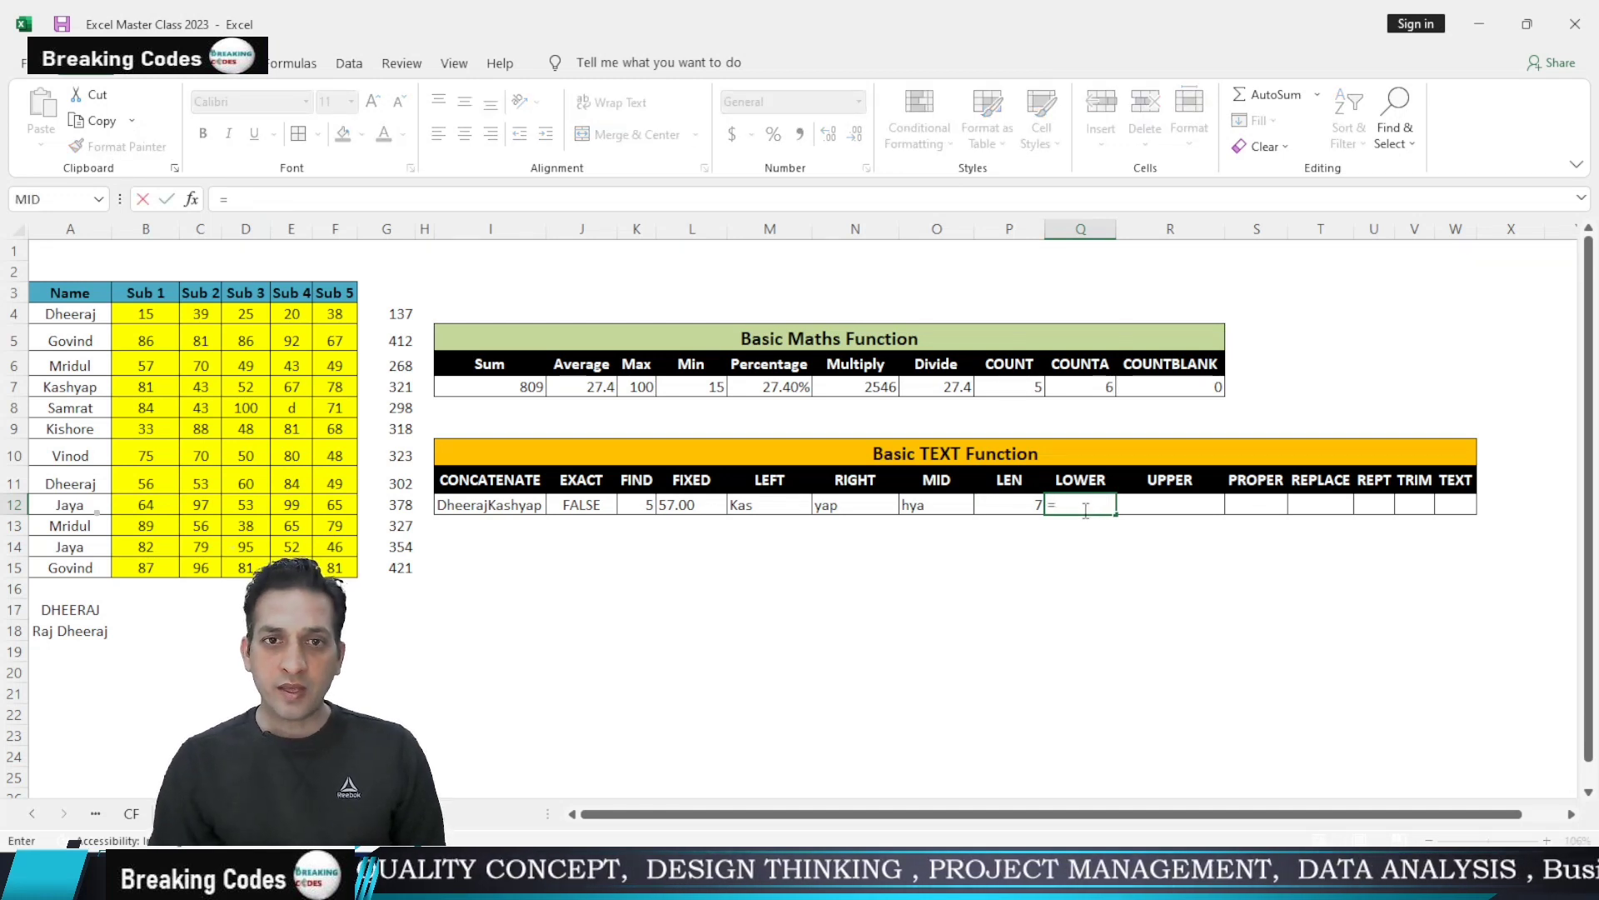
text(LOWER()
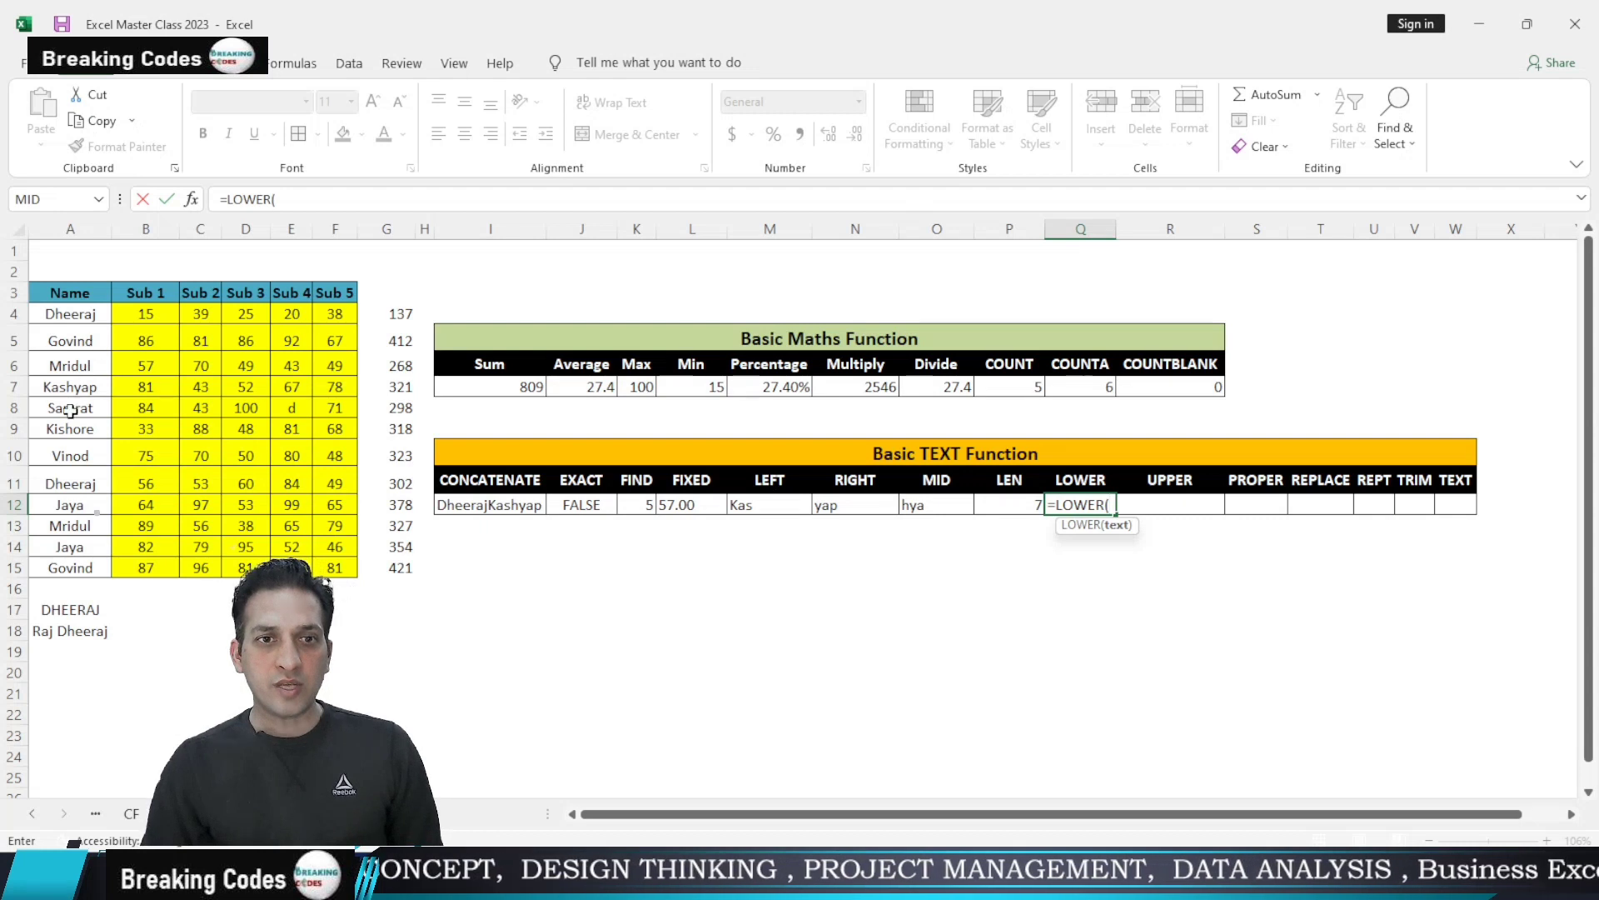
click(81, 612)
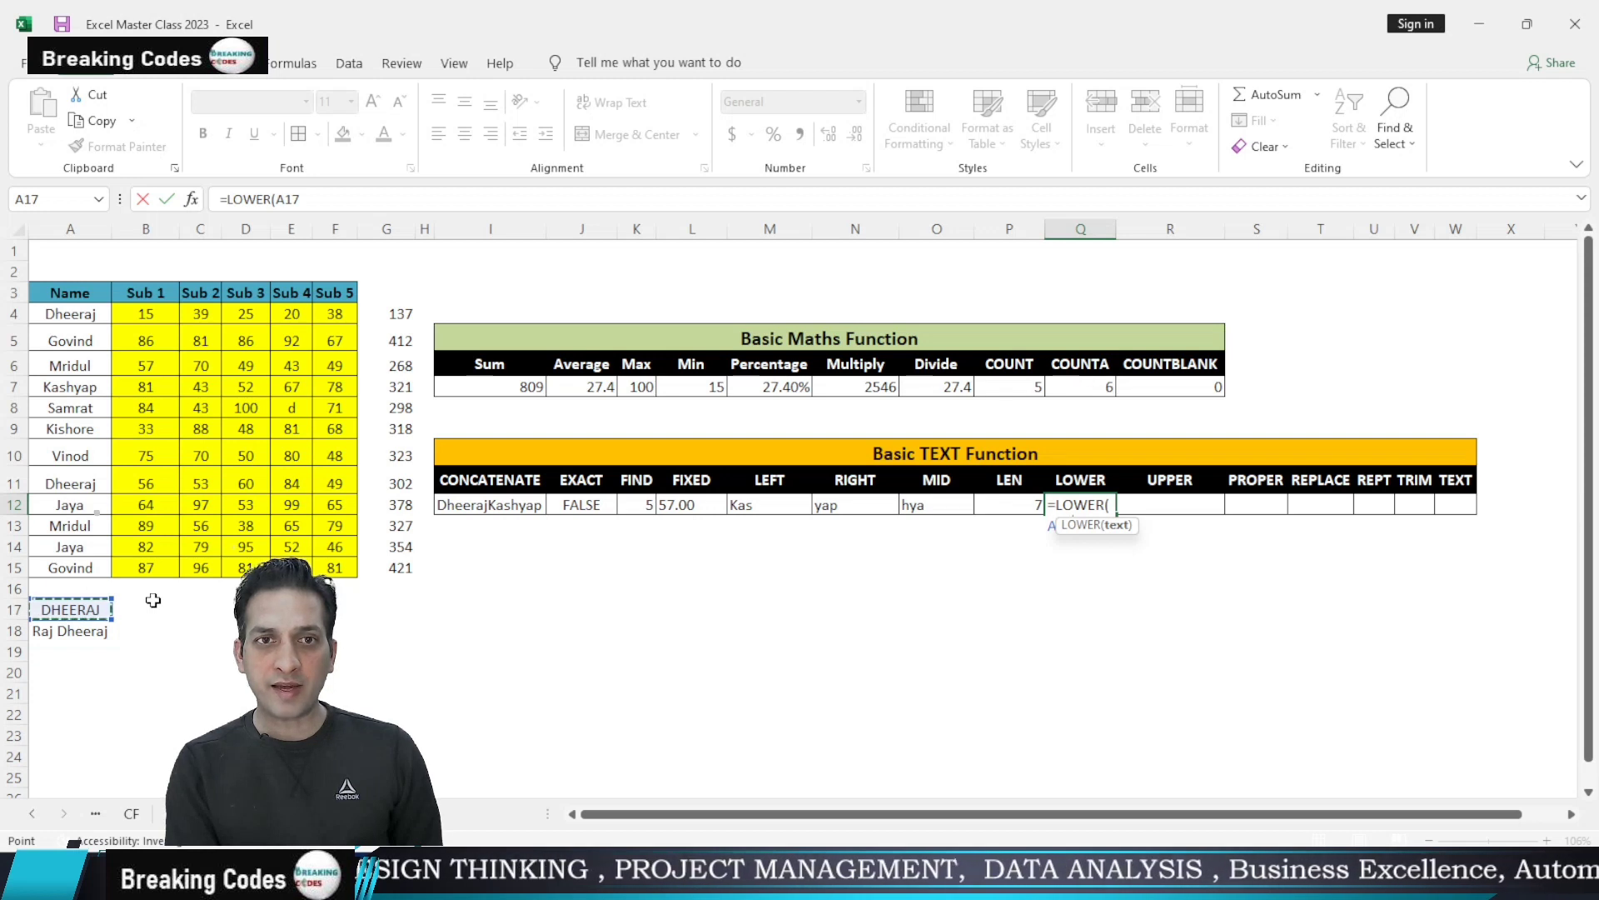
text())
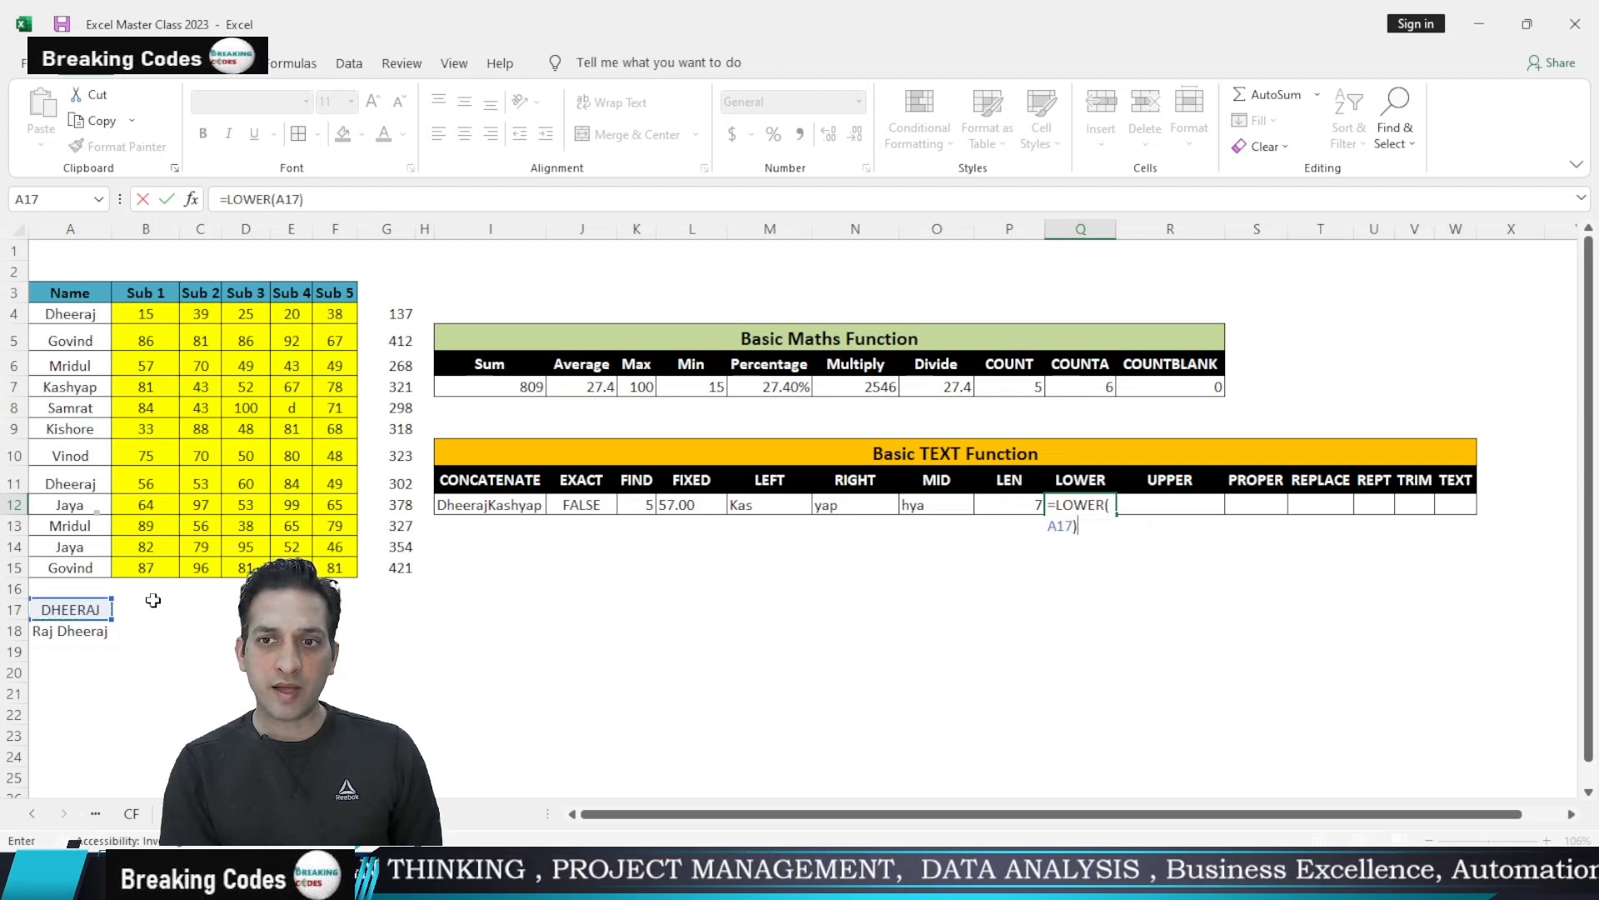
key(Return)
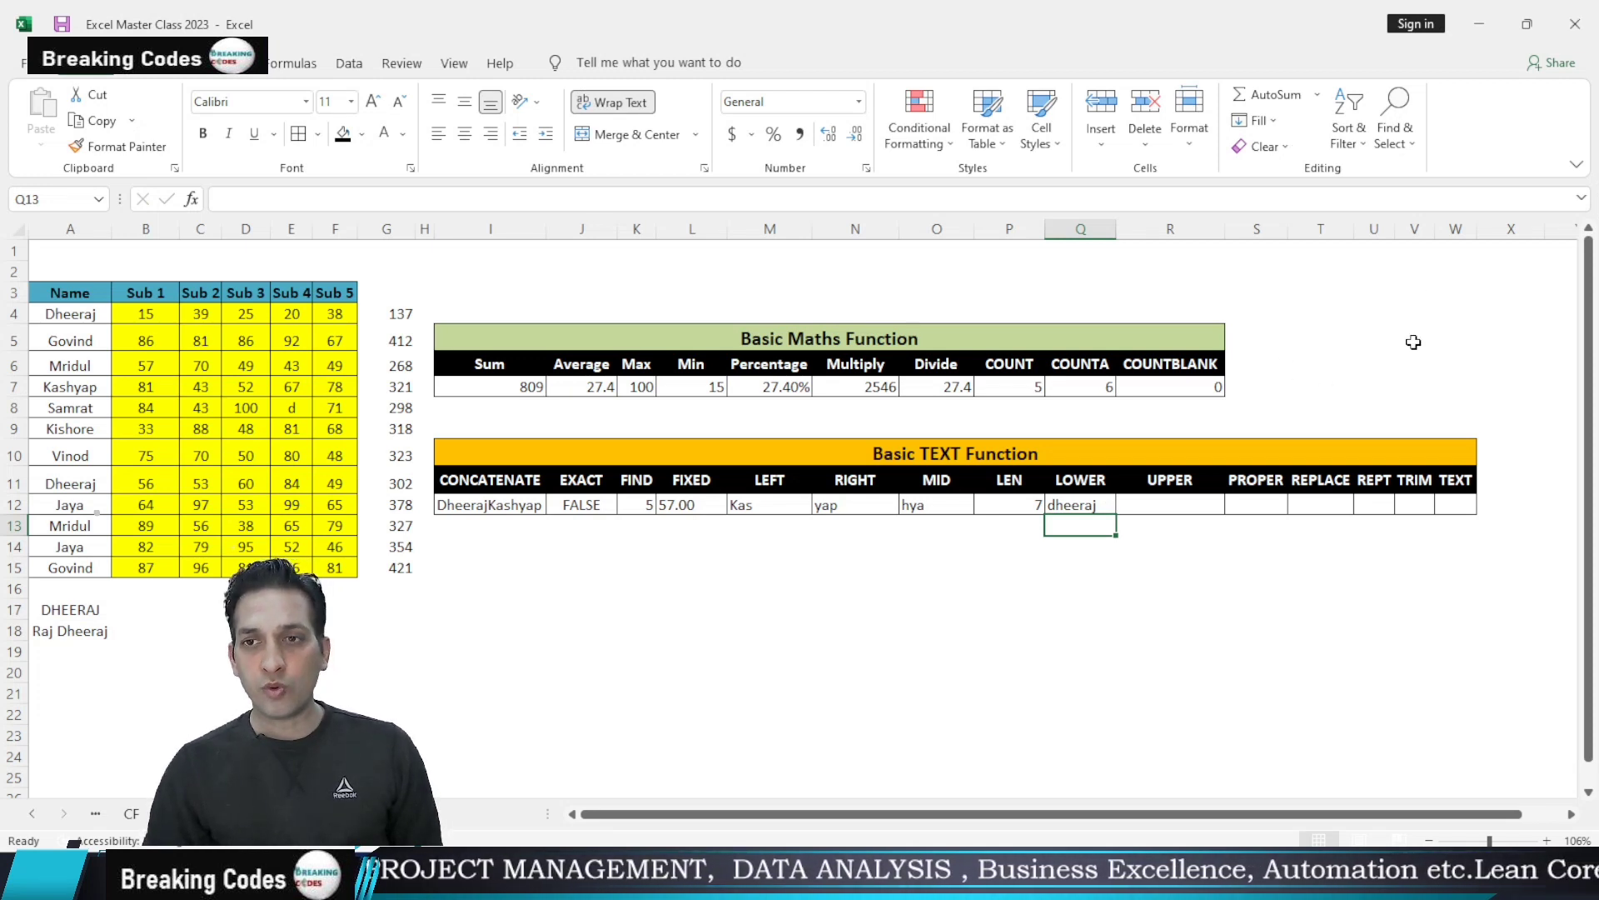
Enter the formula =UPPER(A5) in cell R12 under the UPPER heading
click(1191, 510)
text(=)
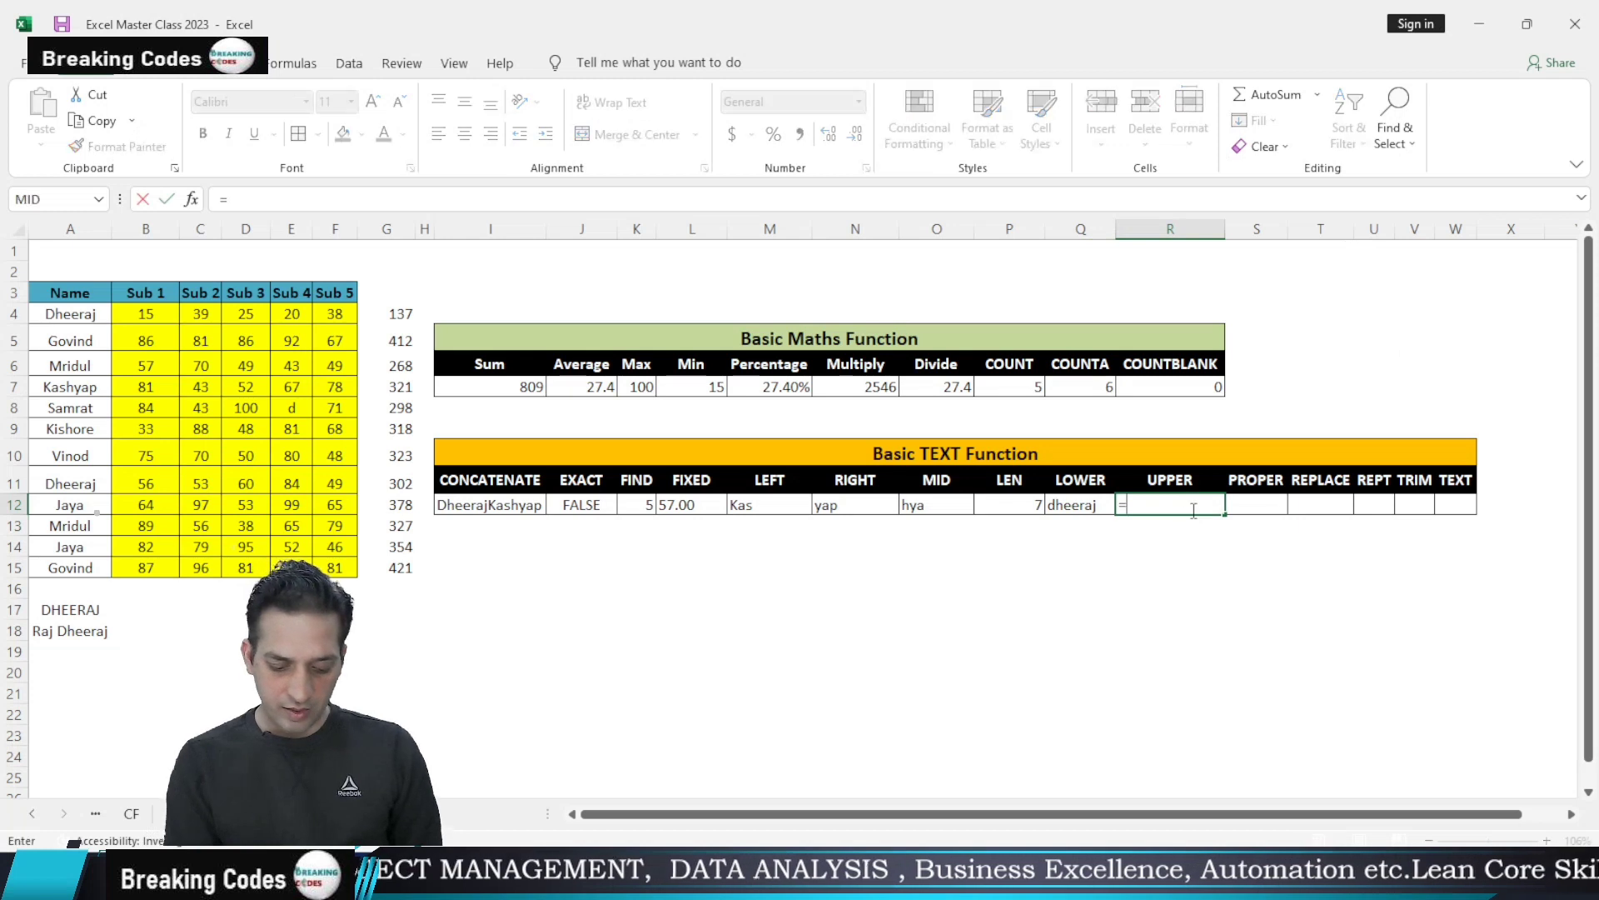
text(UPPER()
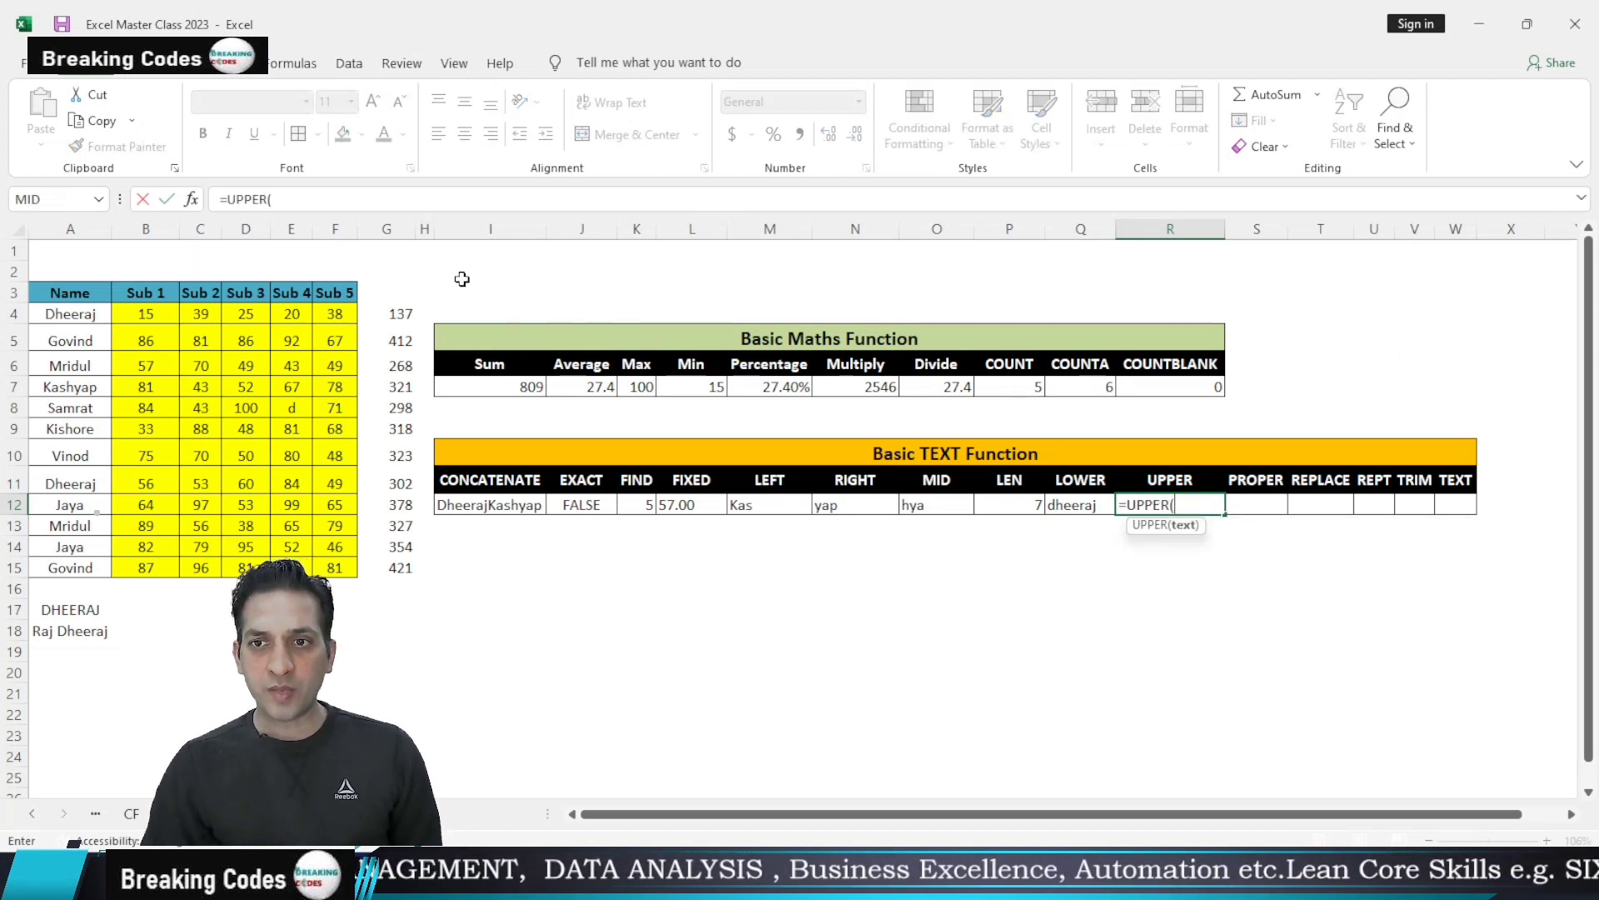
click(79, 331)
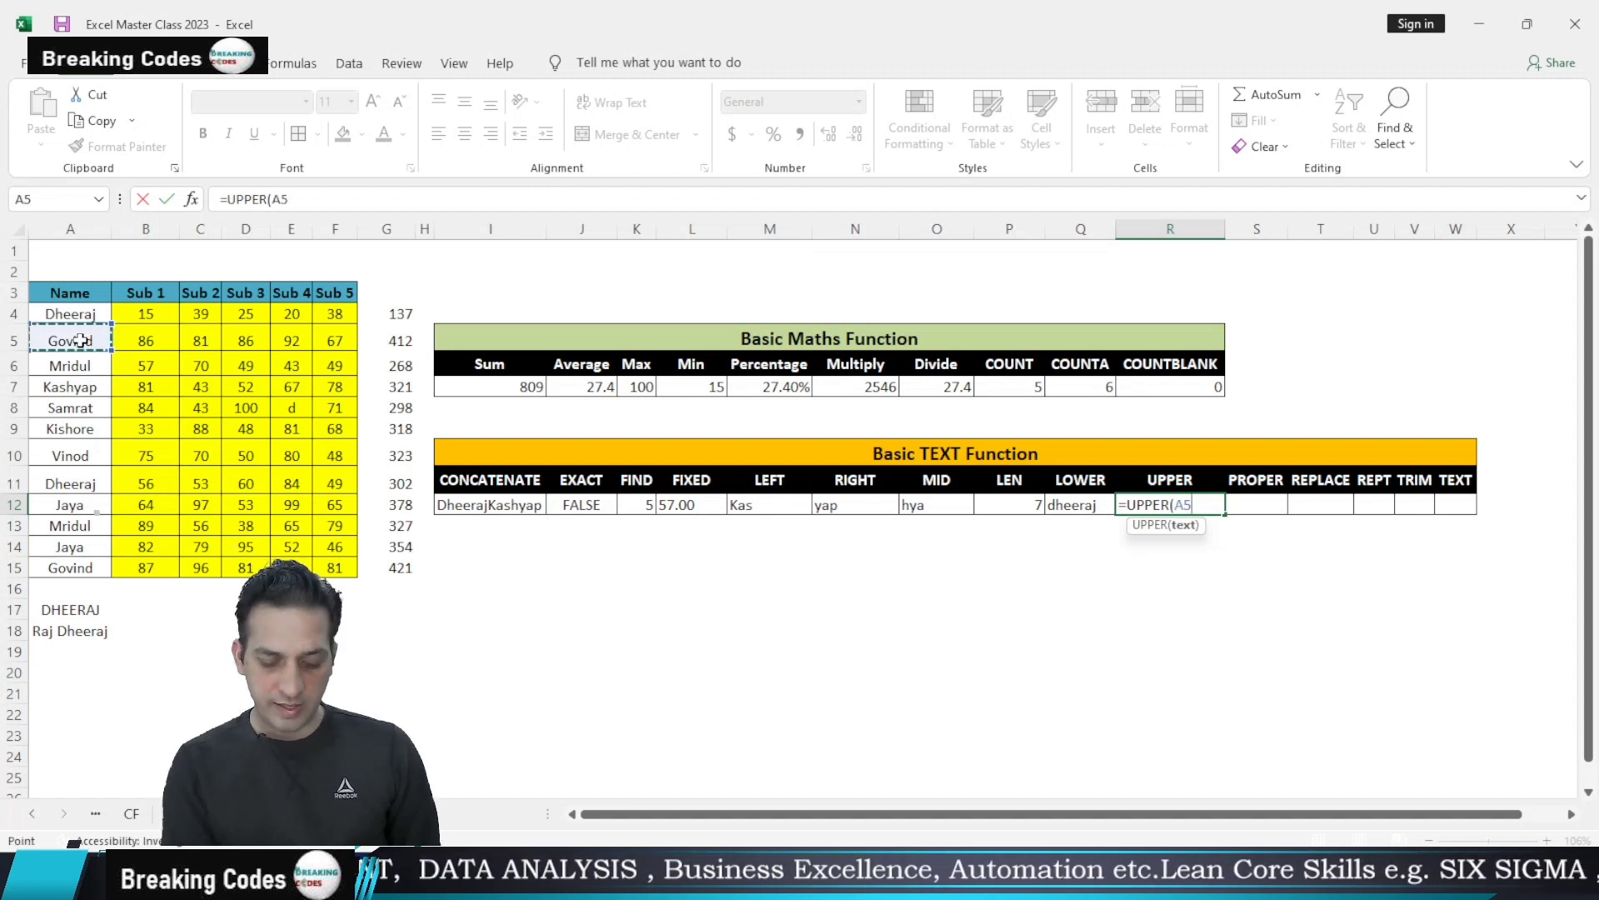
text())
key(Return)
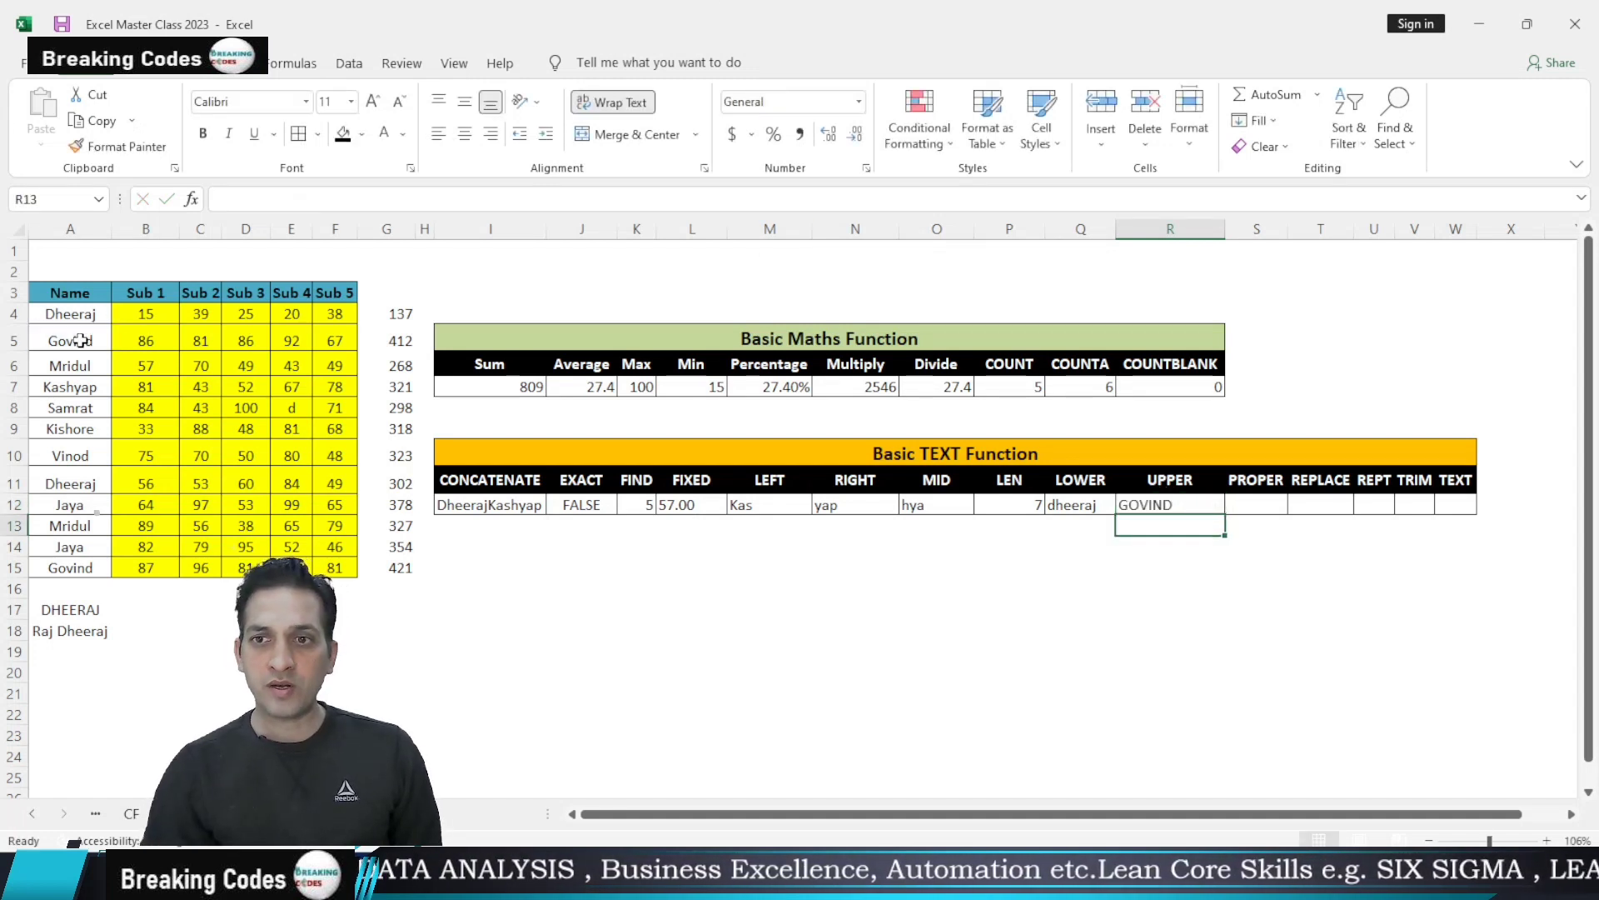
Enter the formula =PROPER(A17) in cell S12 under the PROPER heading
click(1269, 503)
text(=)
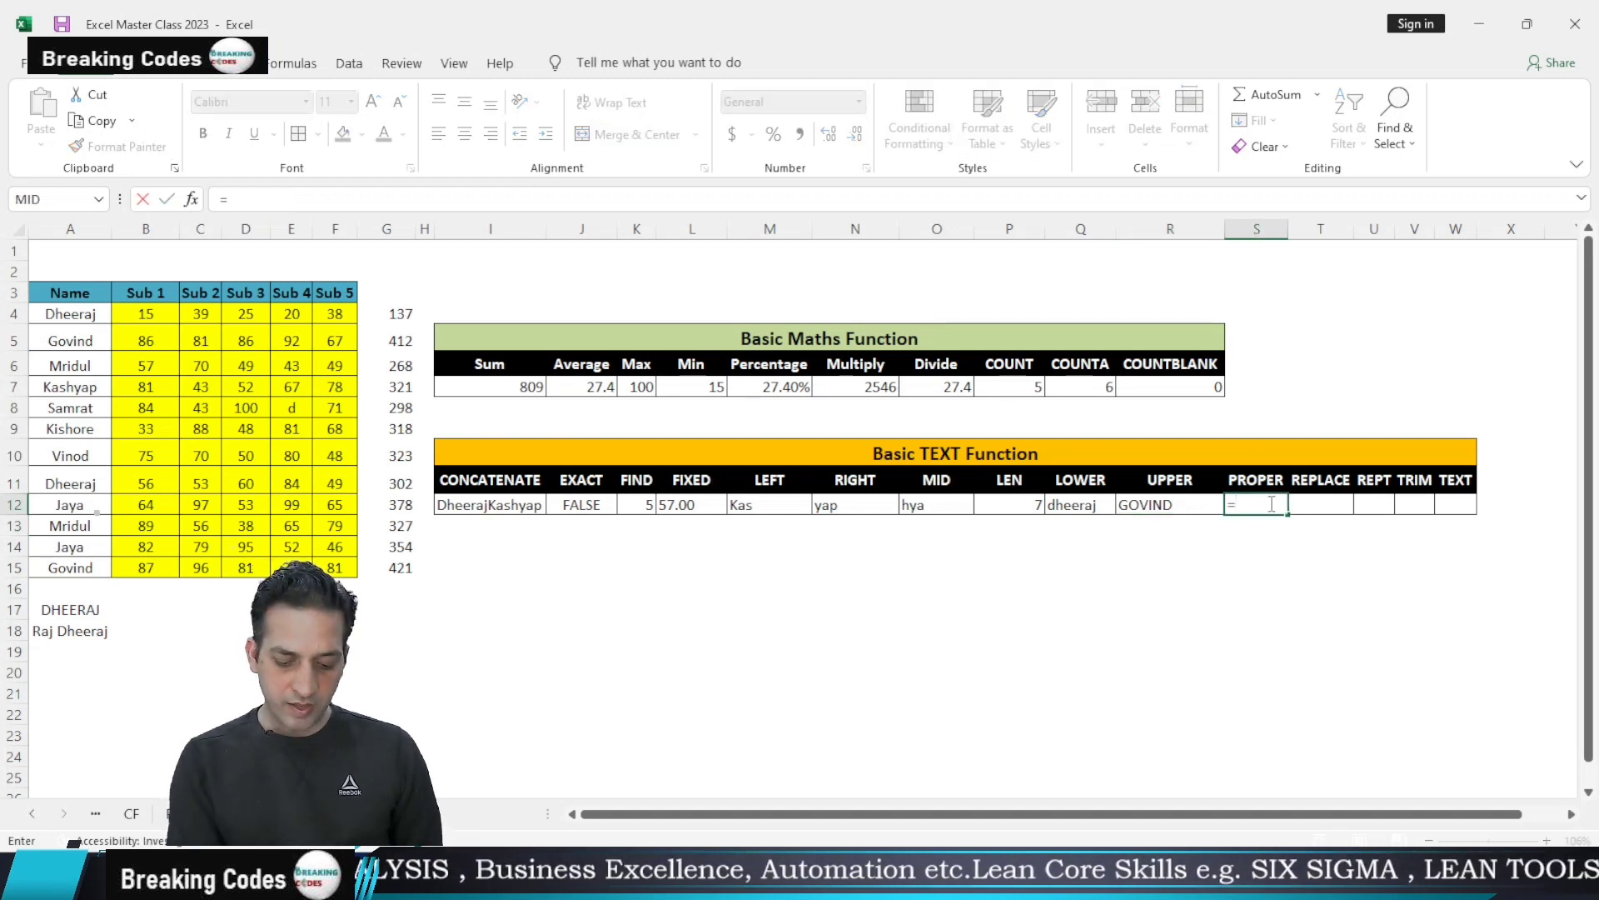
text(PR)
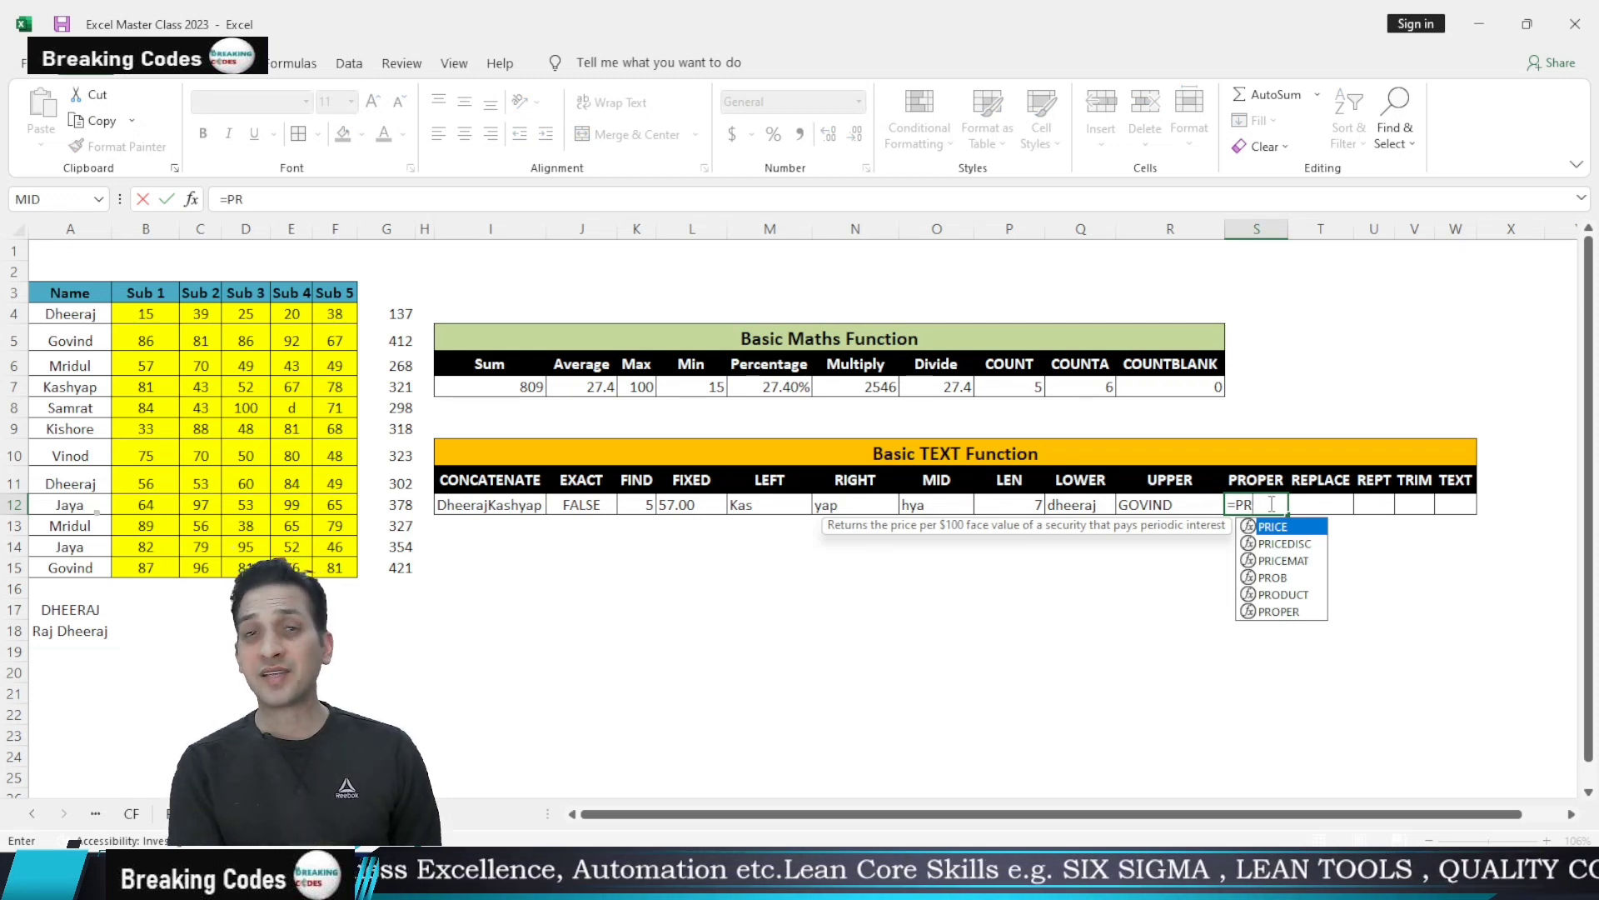
text(OPER)
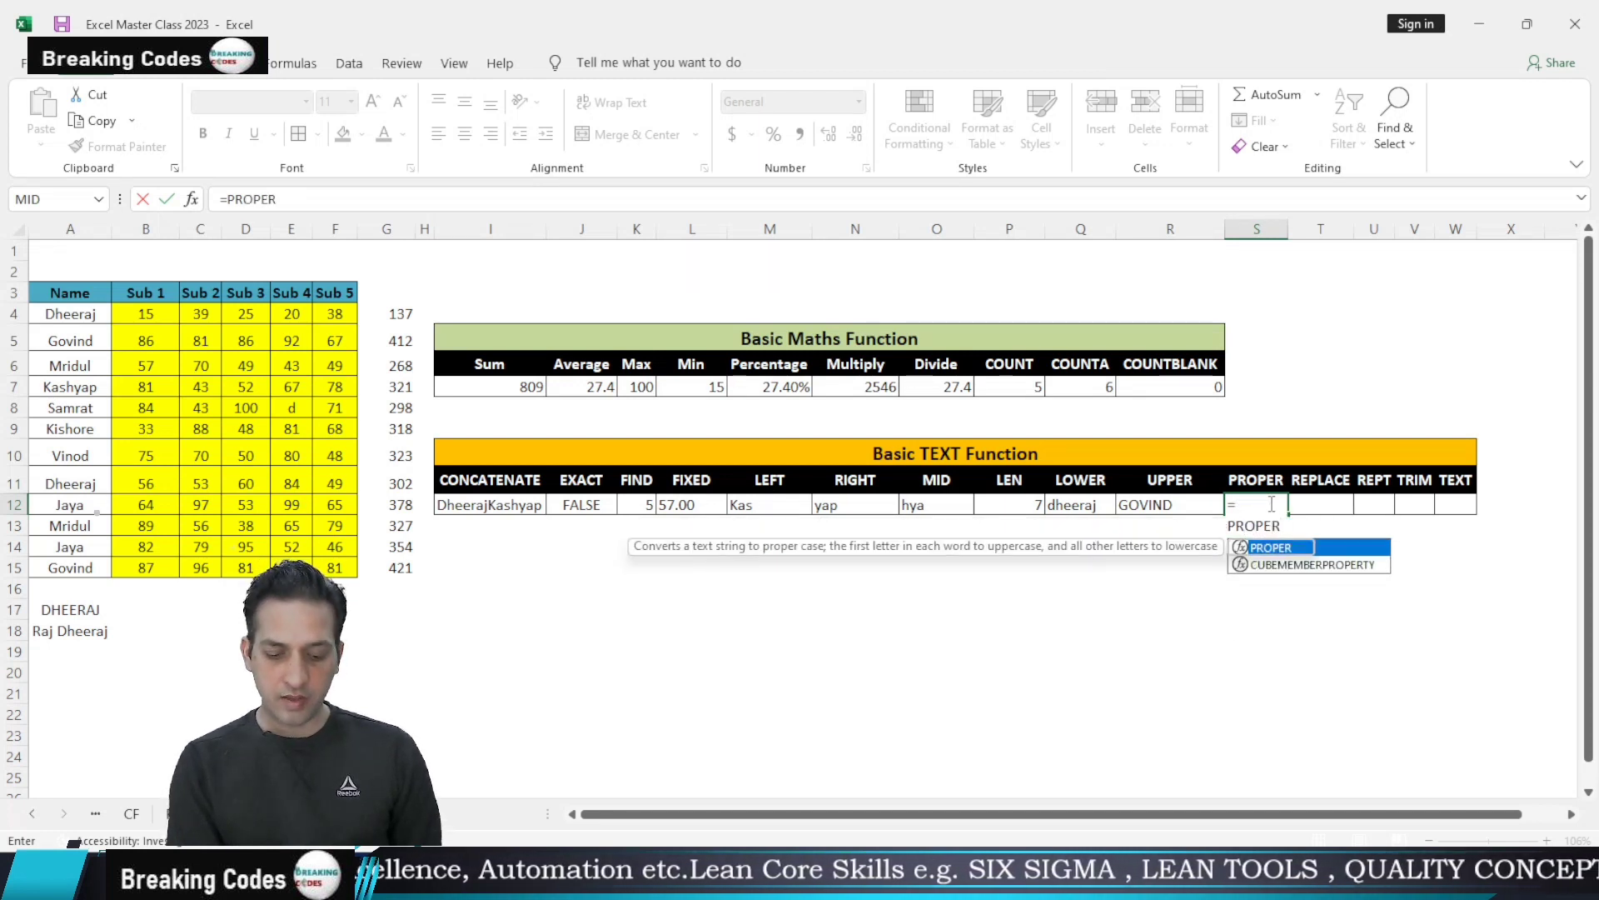
key(Tab)
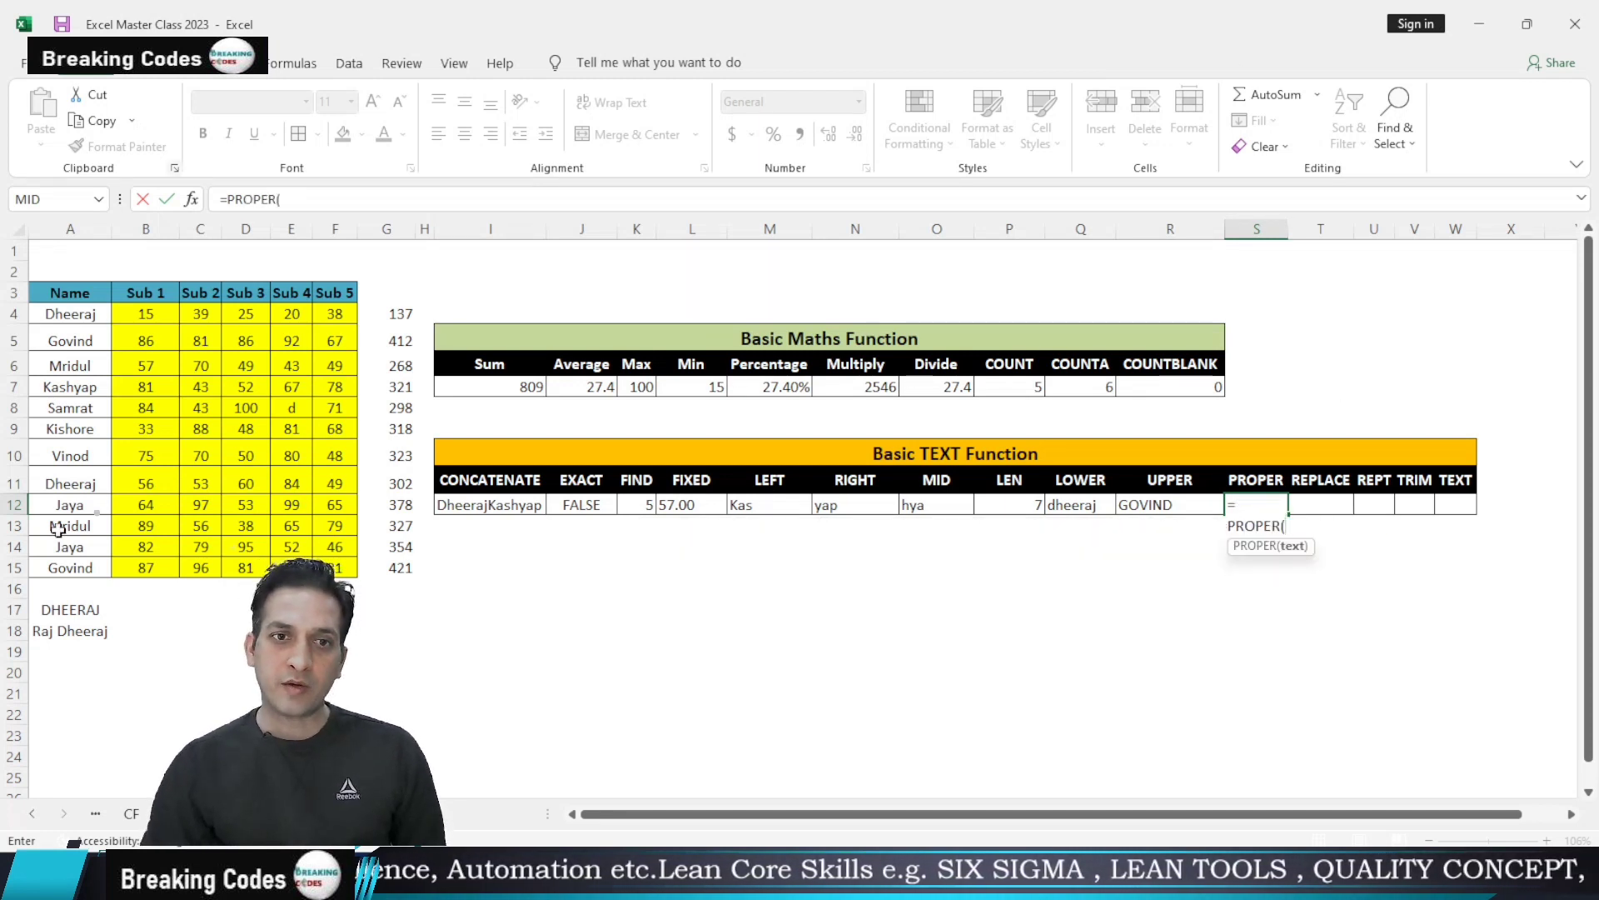
click(81, 610)
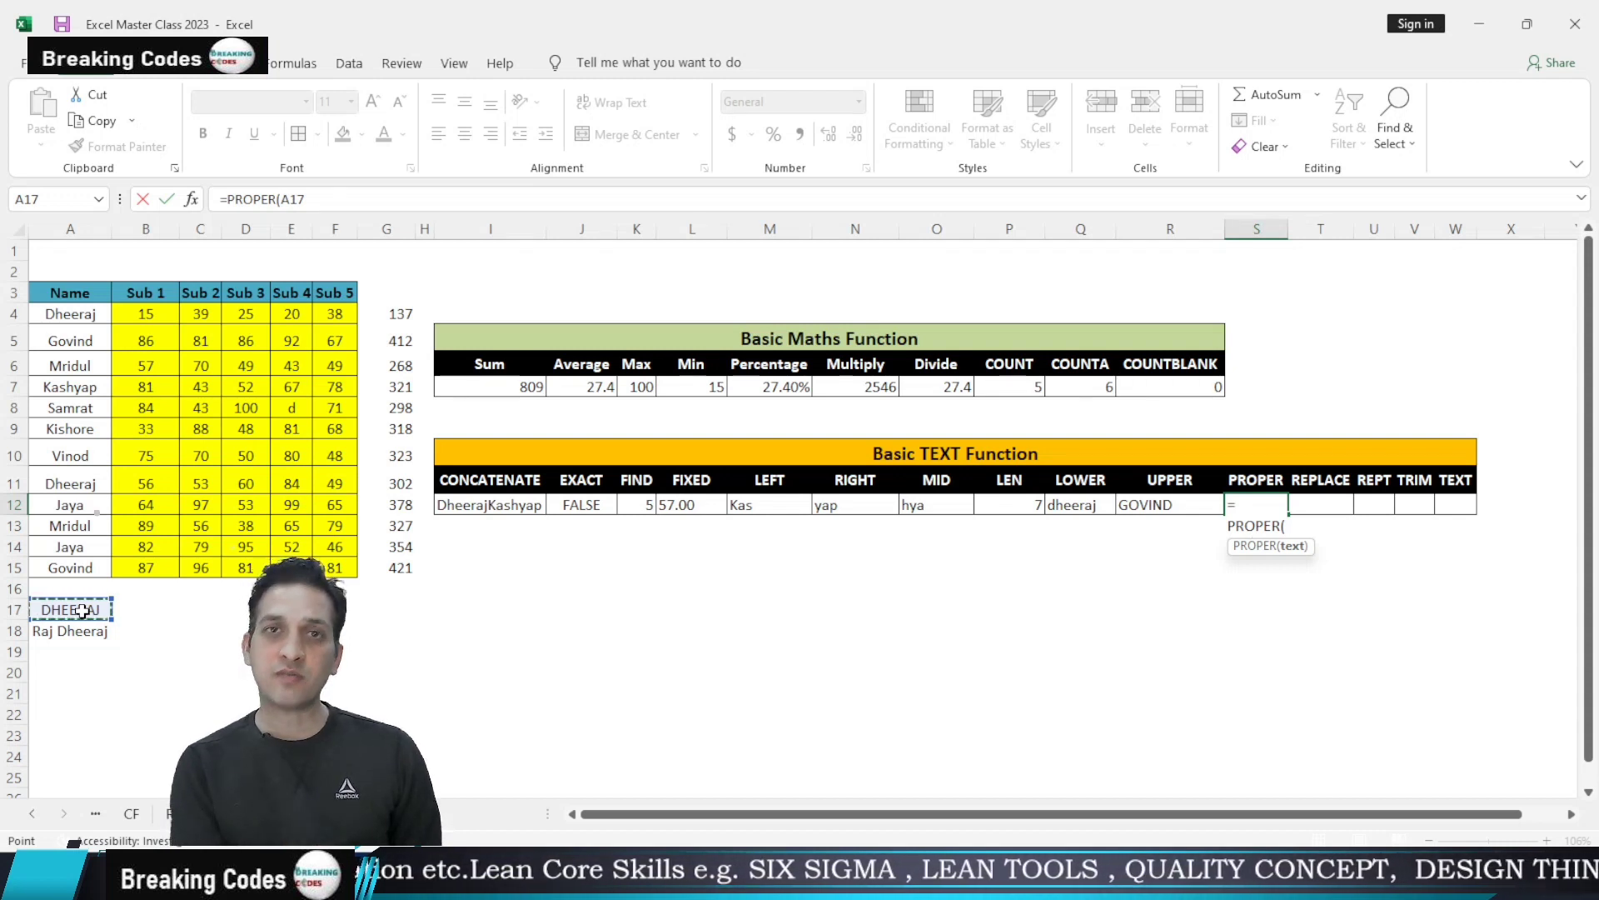
text())
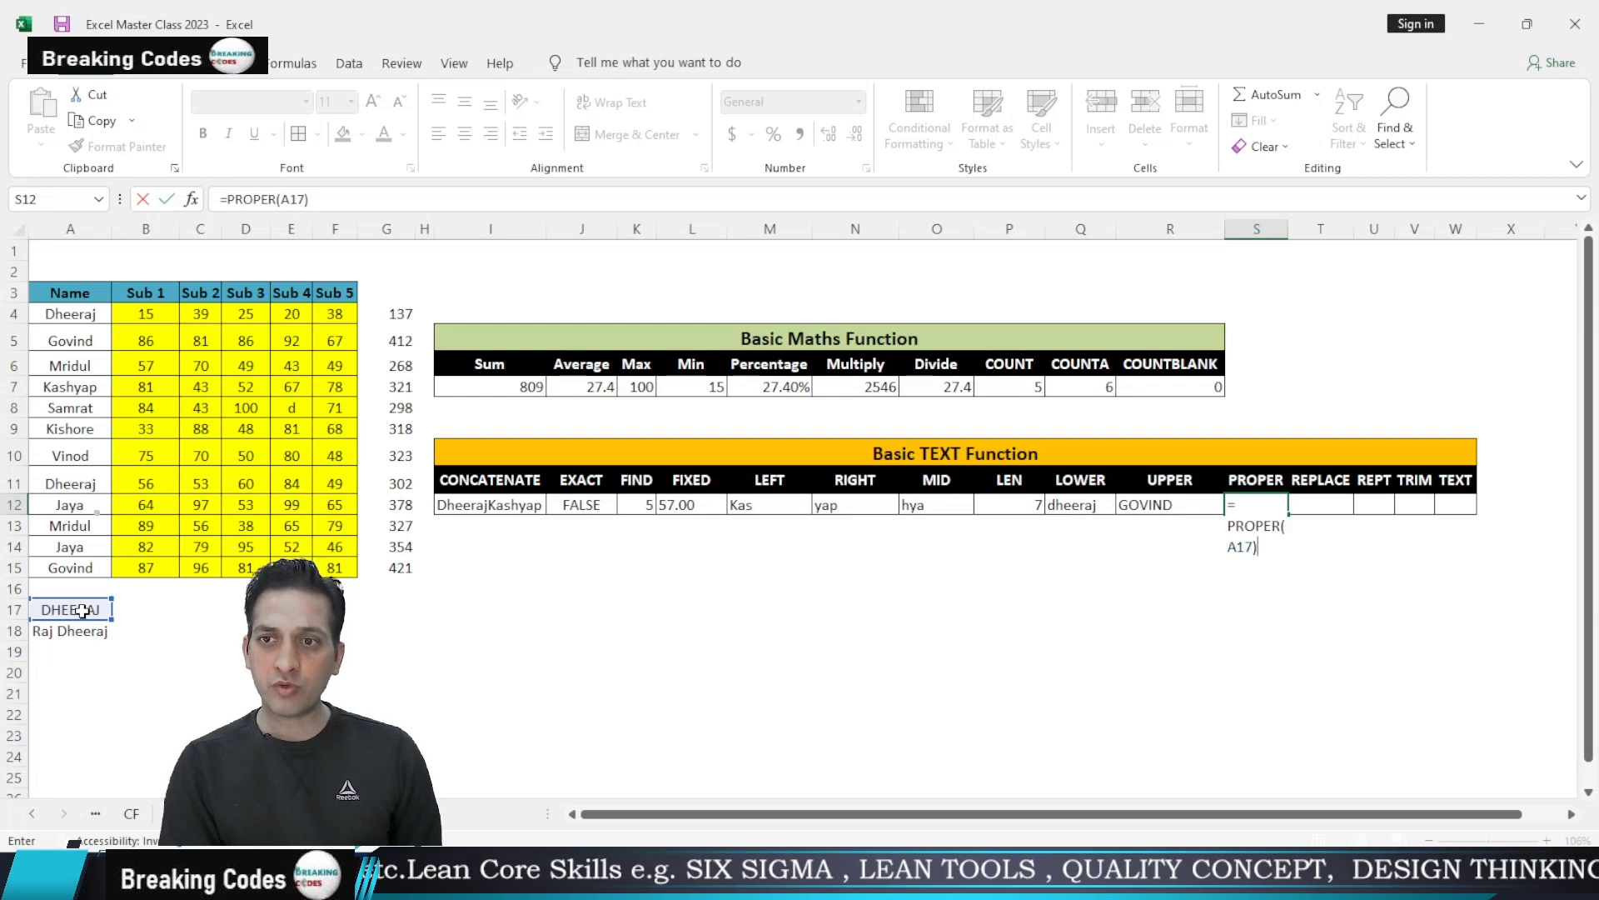
key(Return)
Insert the REPLACE function from the Text category into cell T12 under the REPLACE heading, opening its arguments
click(1336, 505)
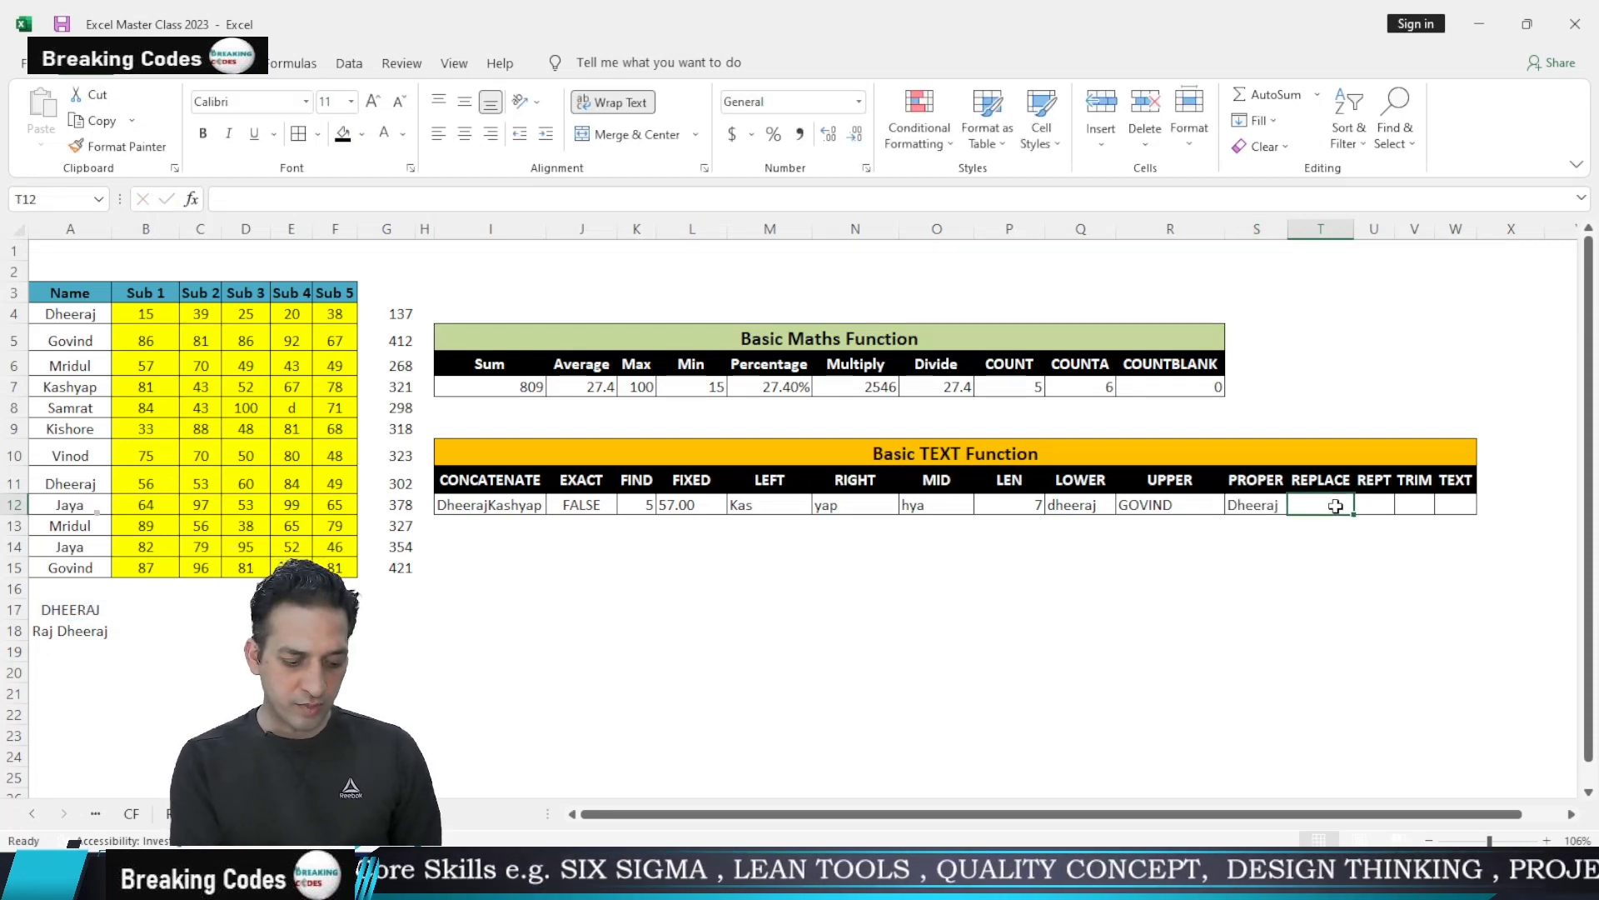
key(shift+F3)
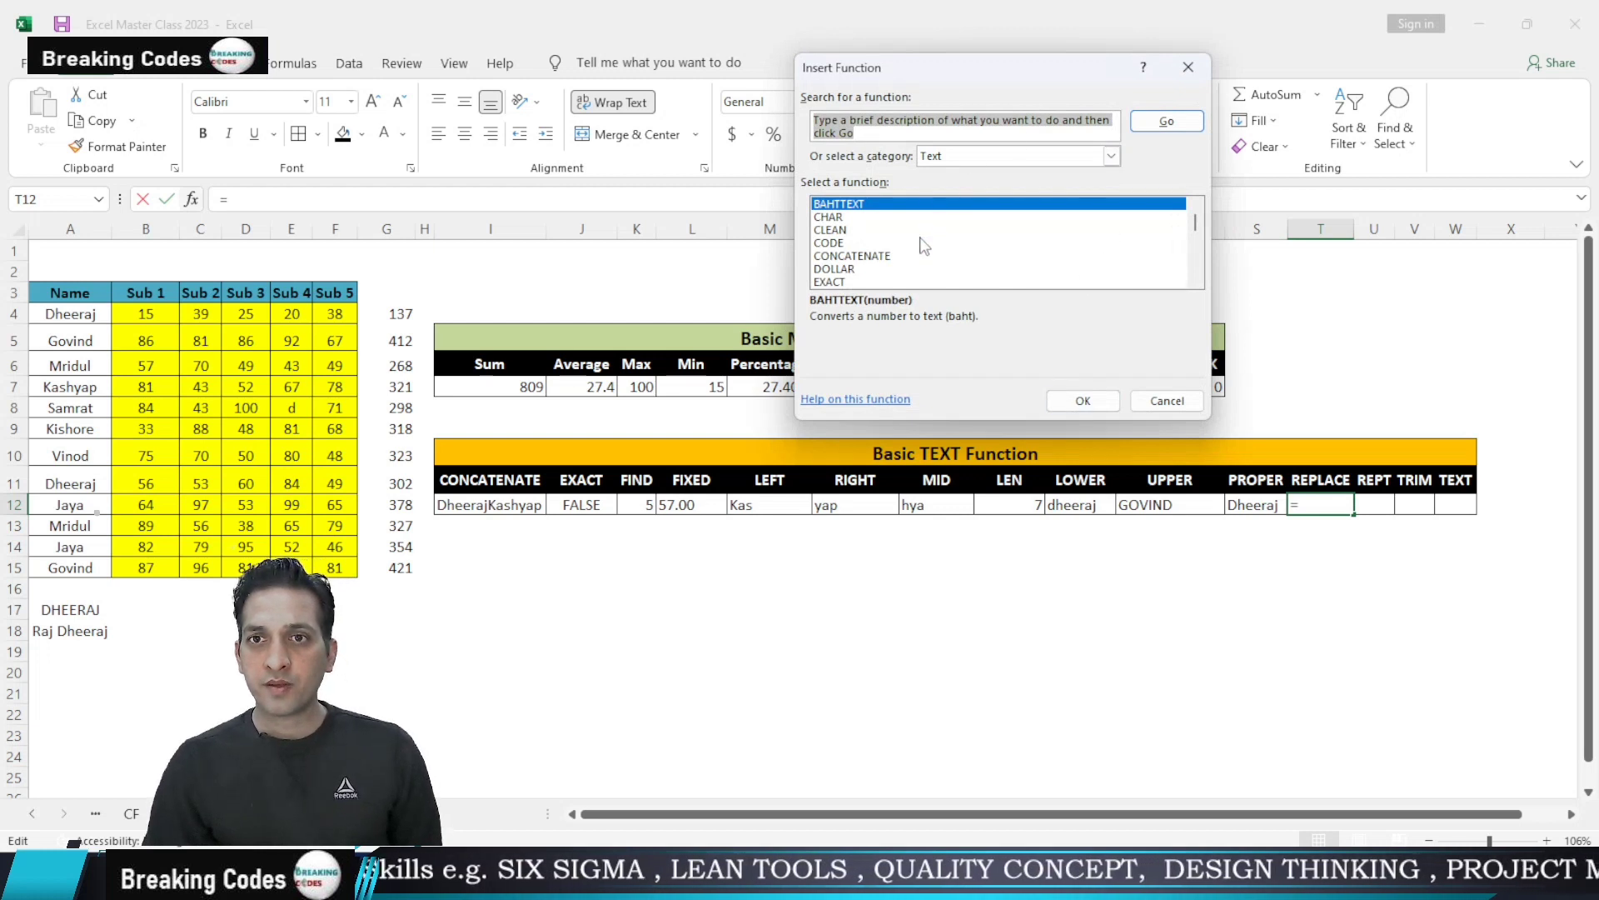
click(915, 268)
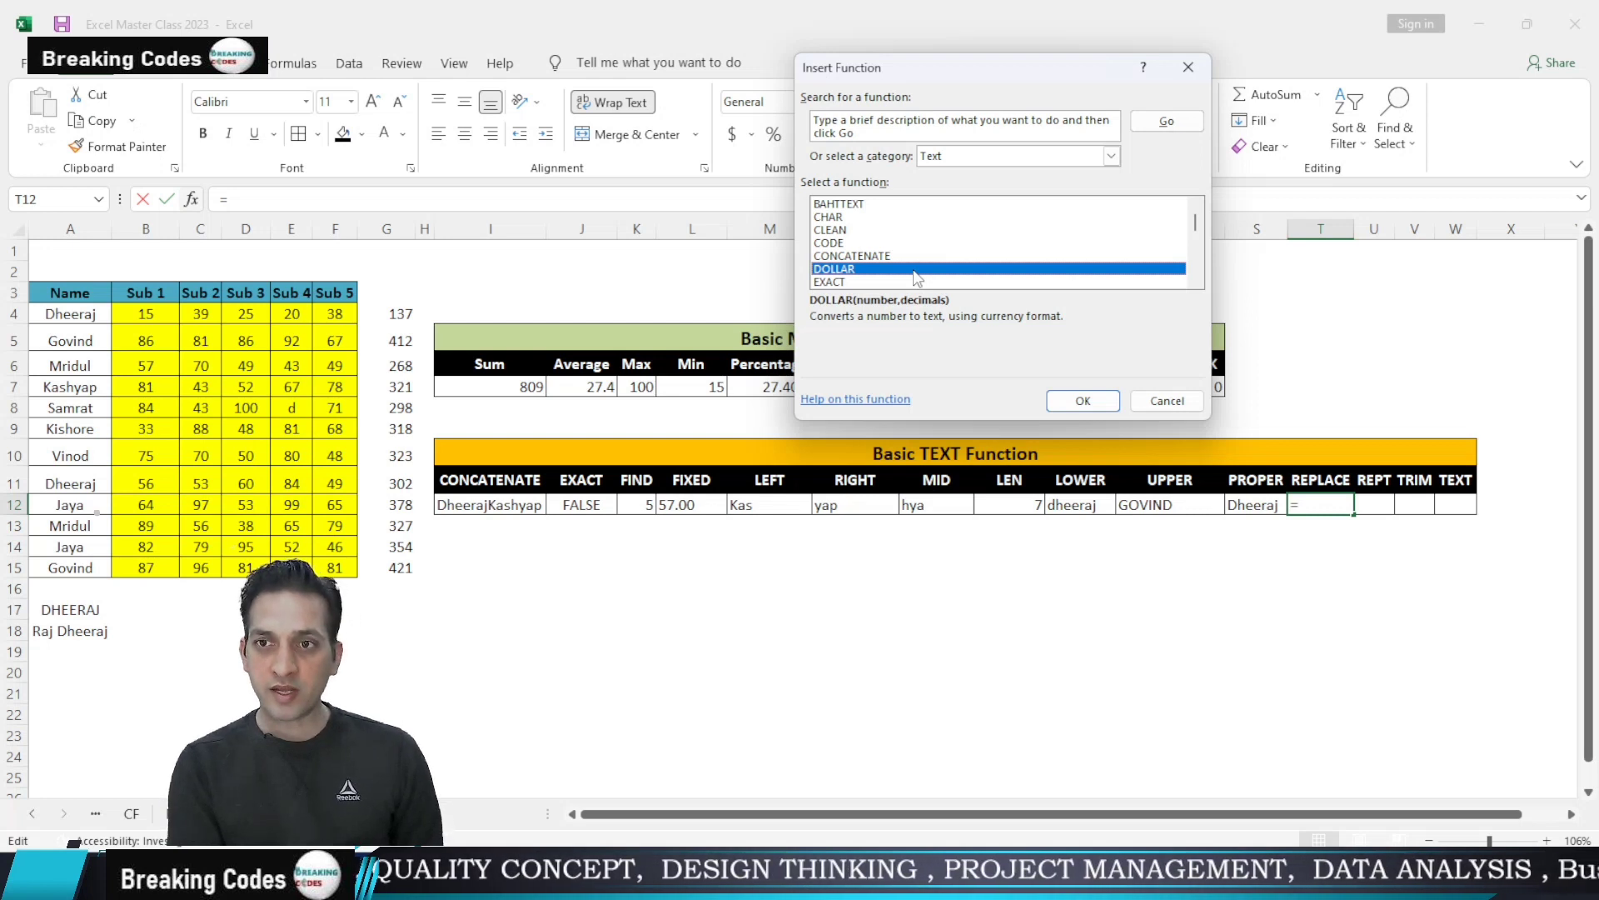
key(r)
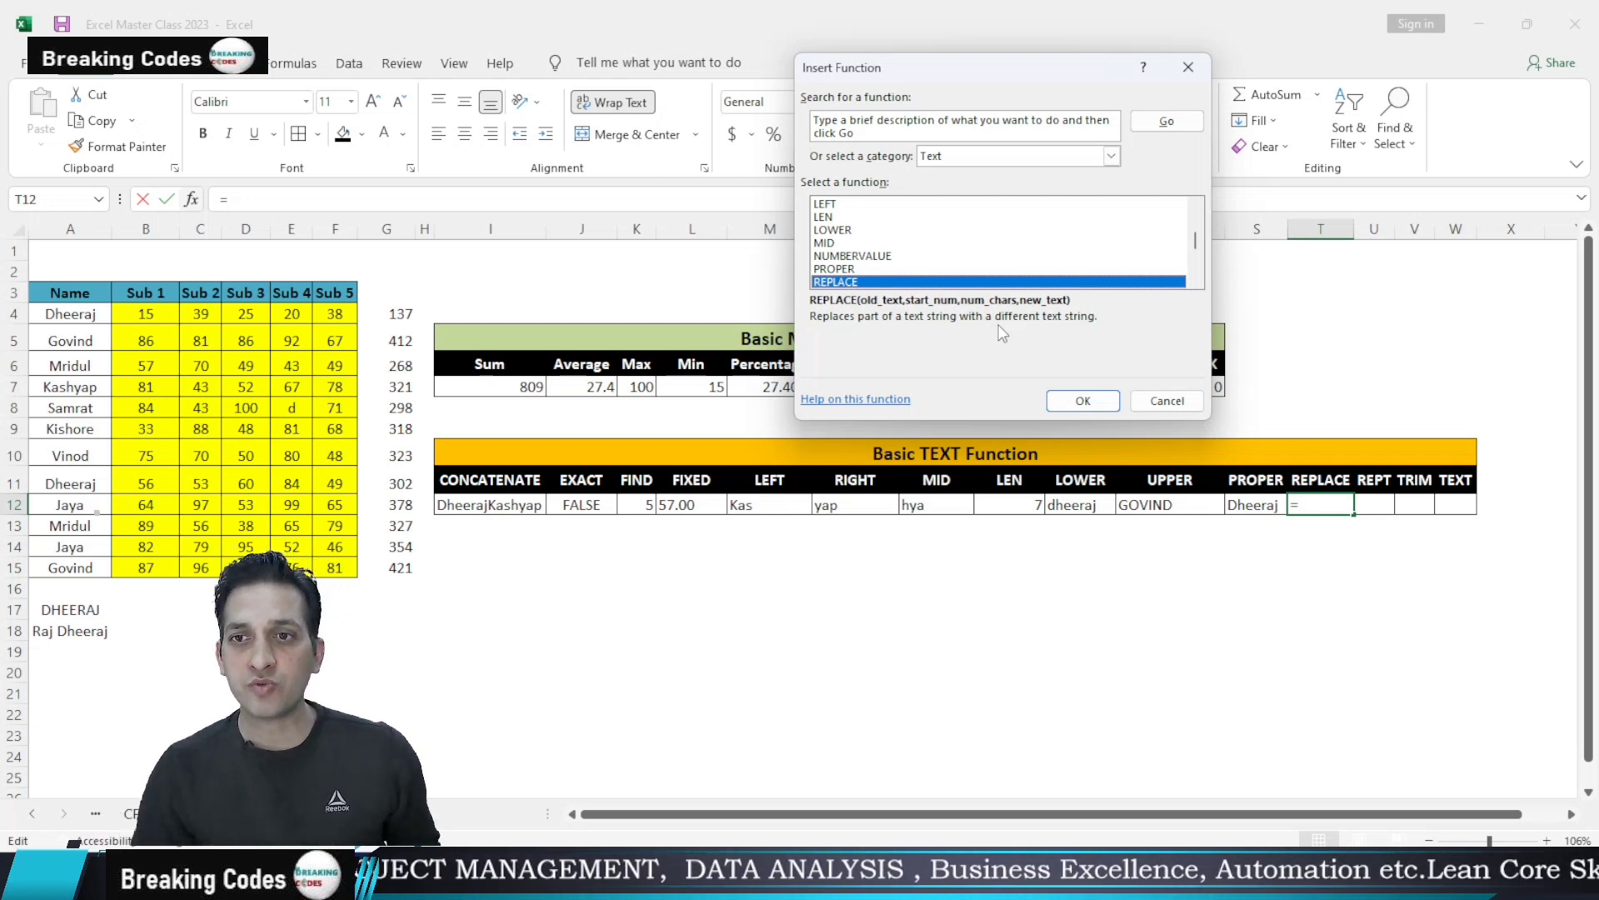
click(1085, 401)
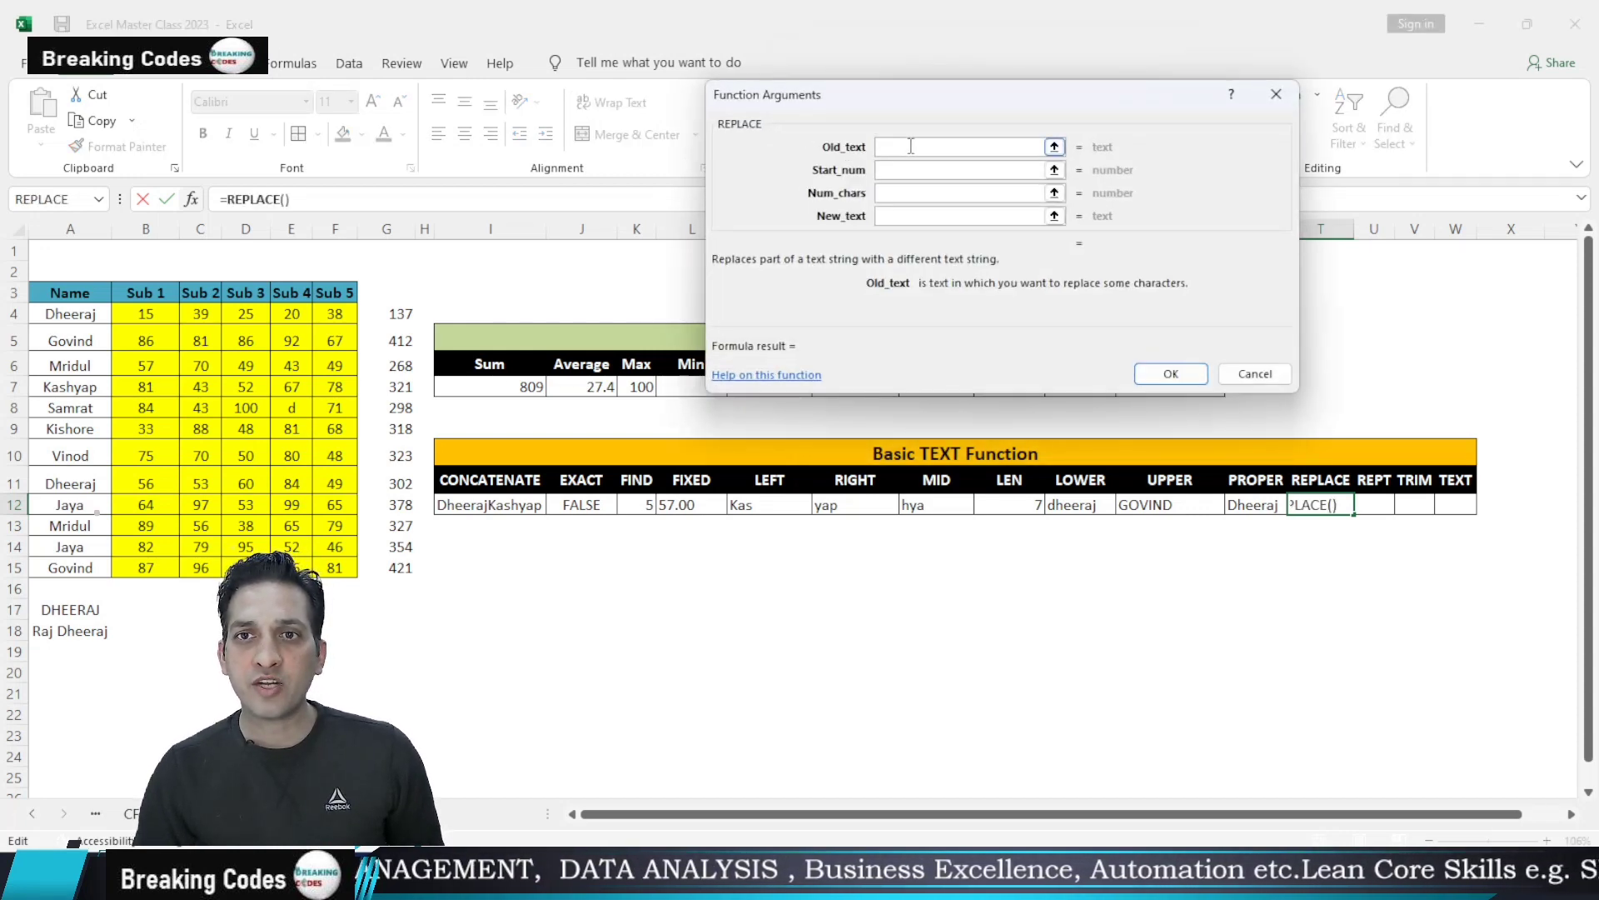
Set the REPLACE arguments to A17 as the old text, 5 as the start number and 3 as the number of characters
click(77, 611)
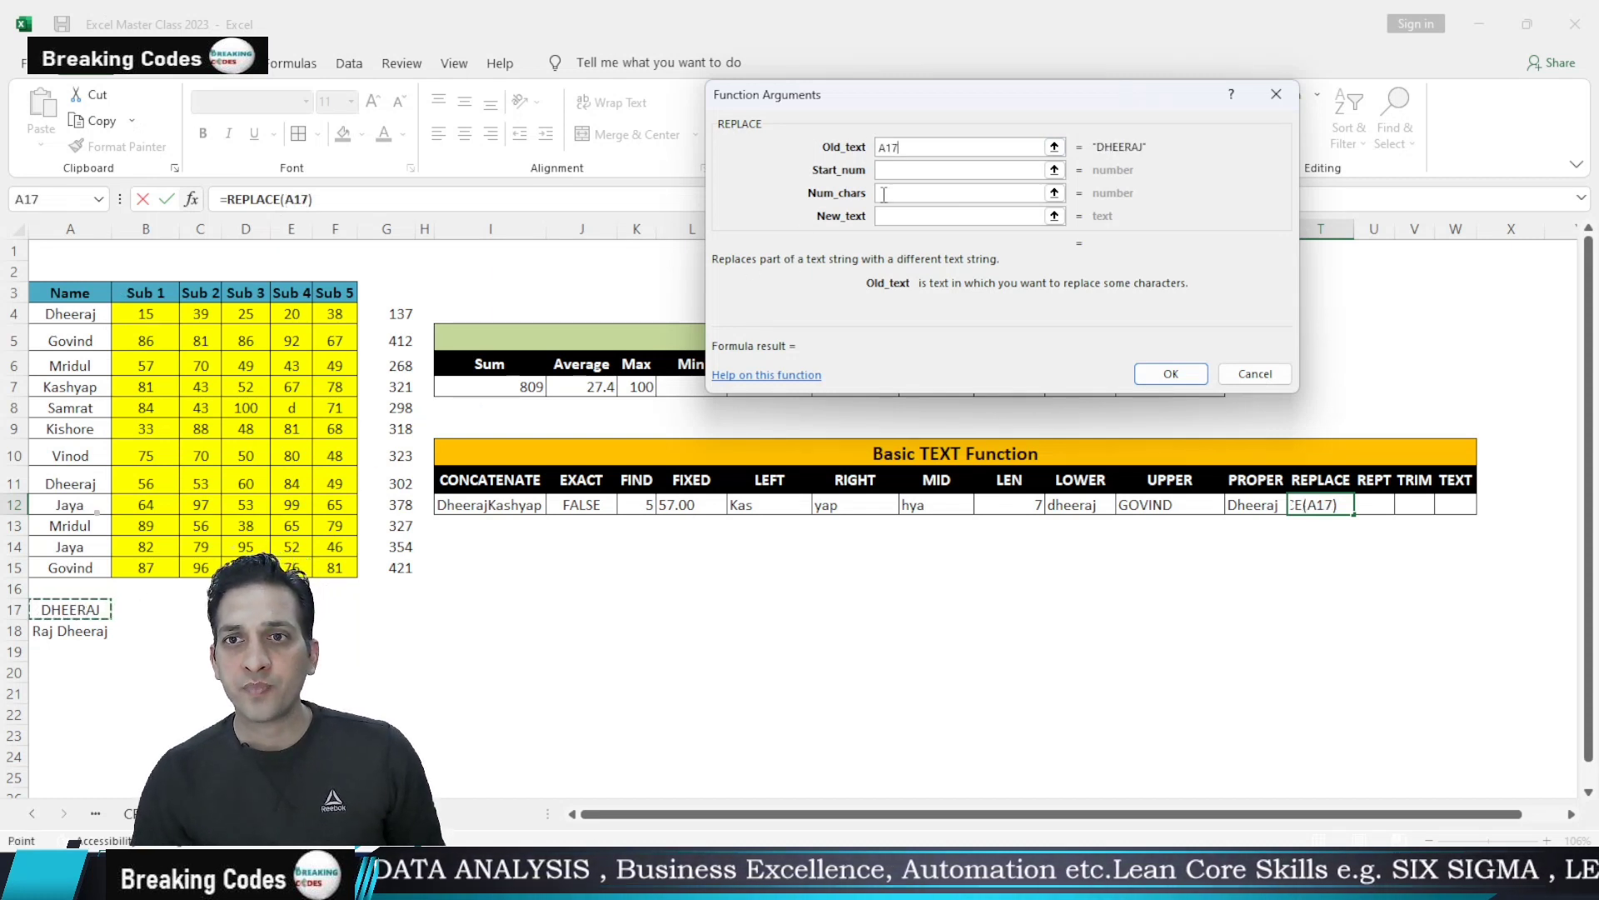
click(968, 167)
click(896, 171)
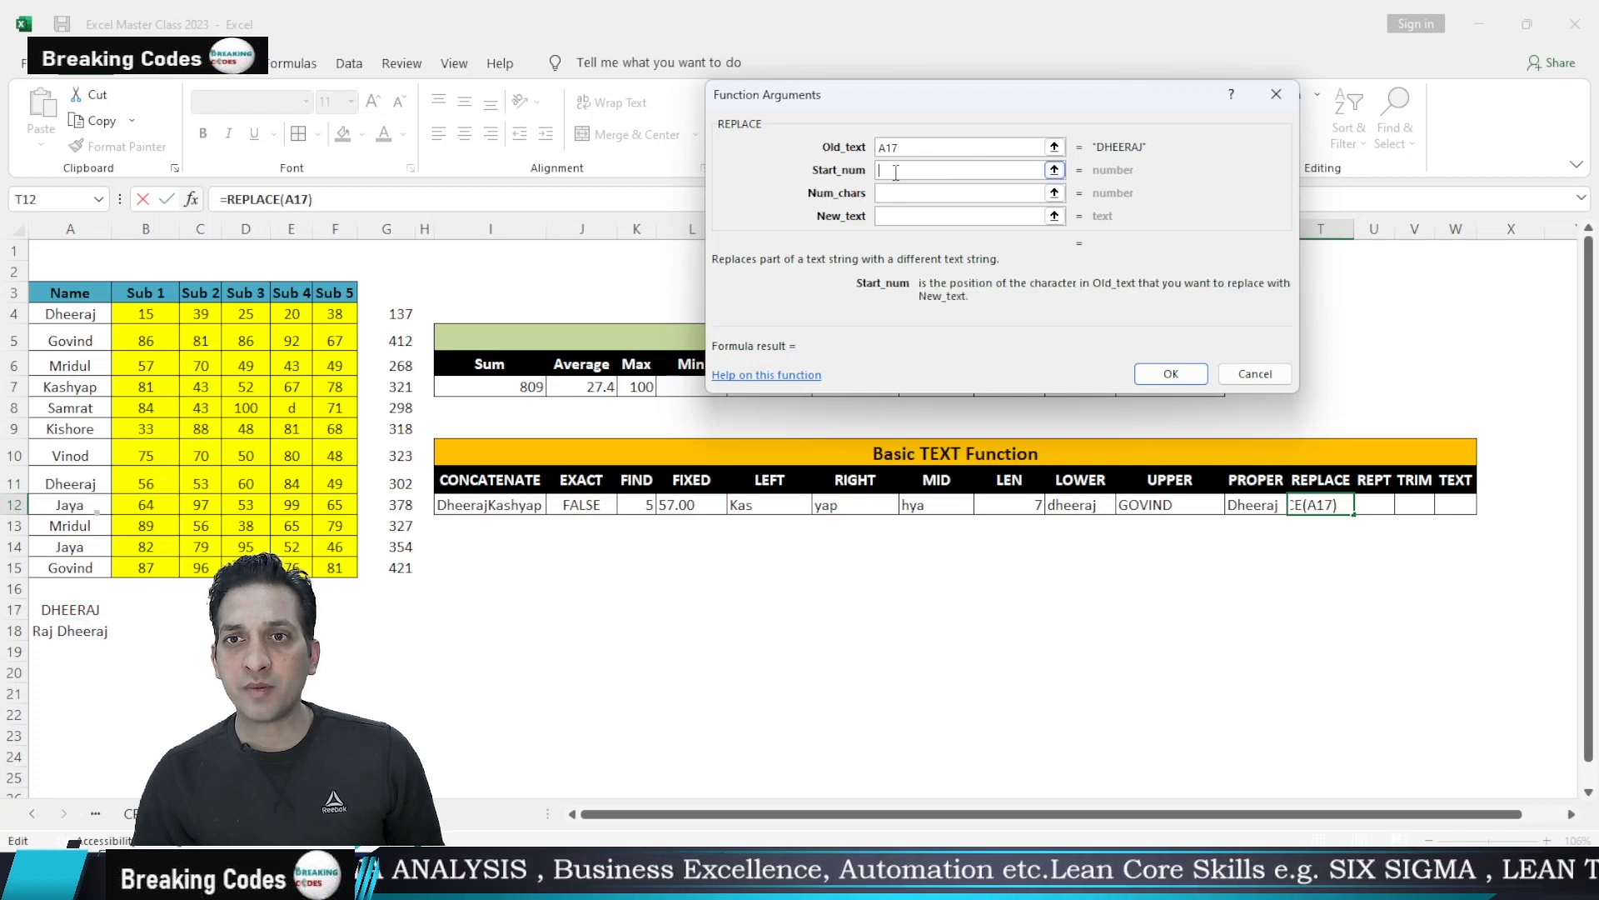
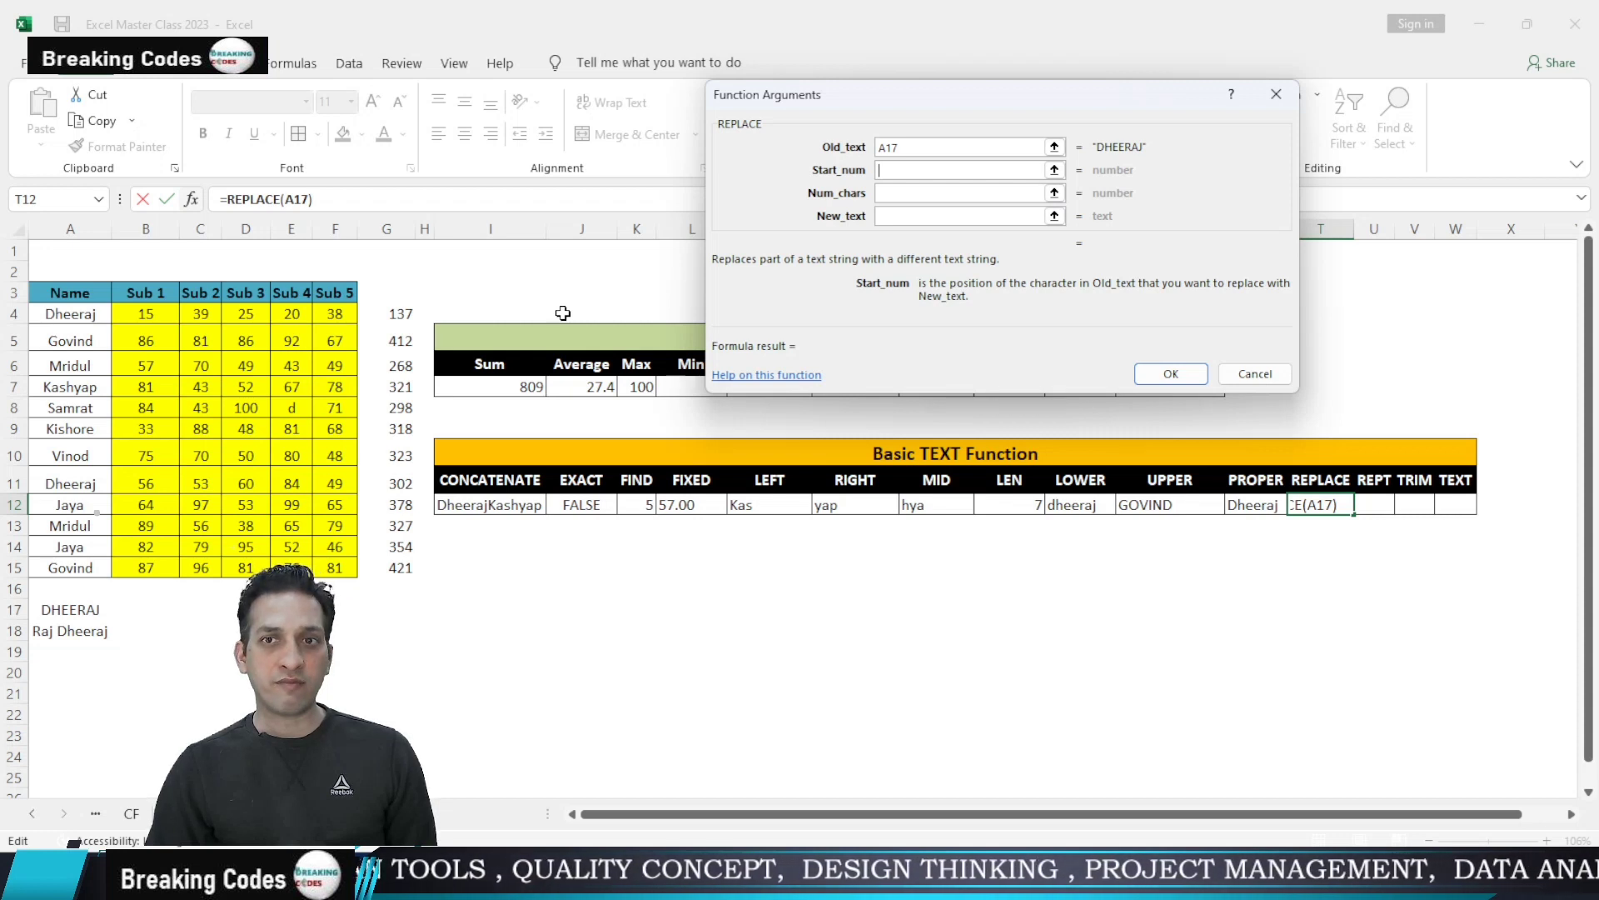
text(5)
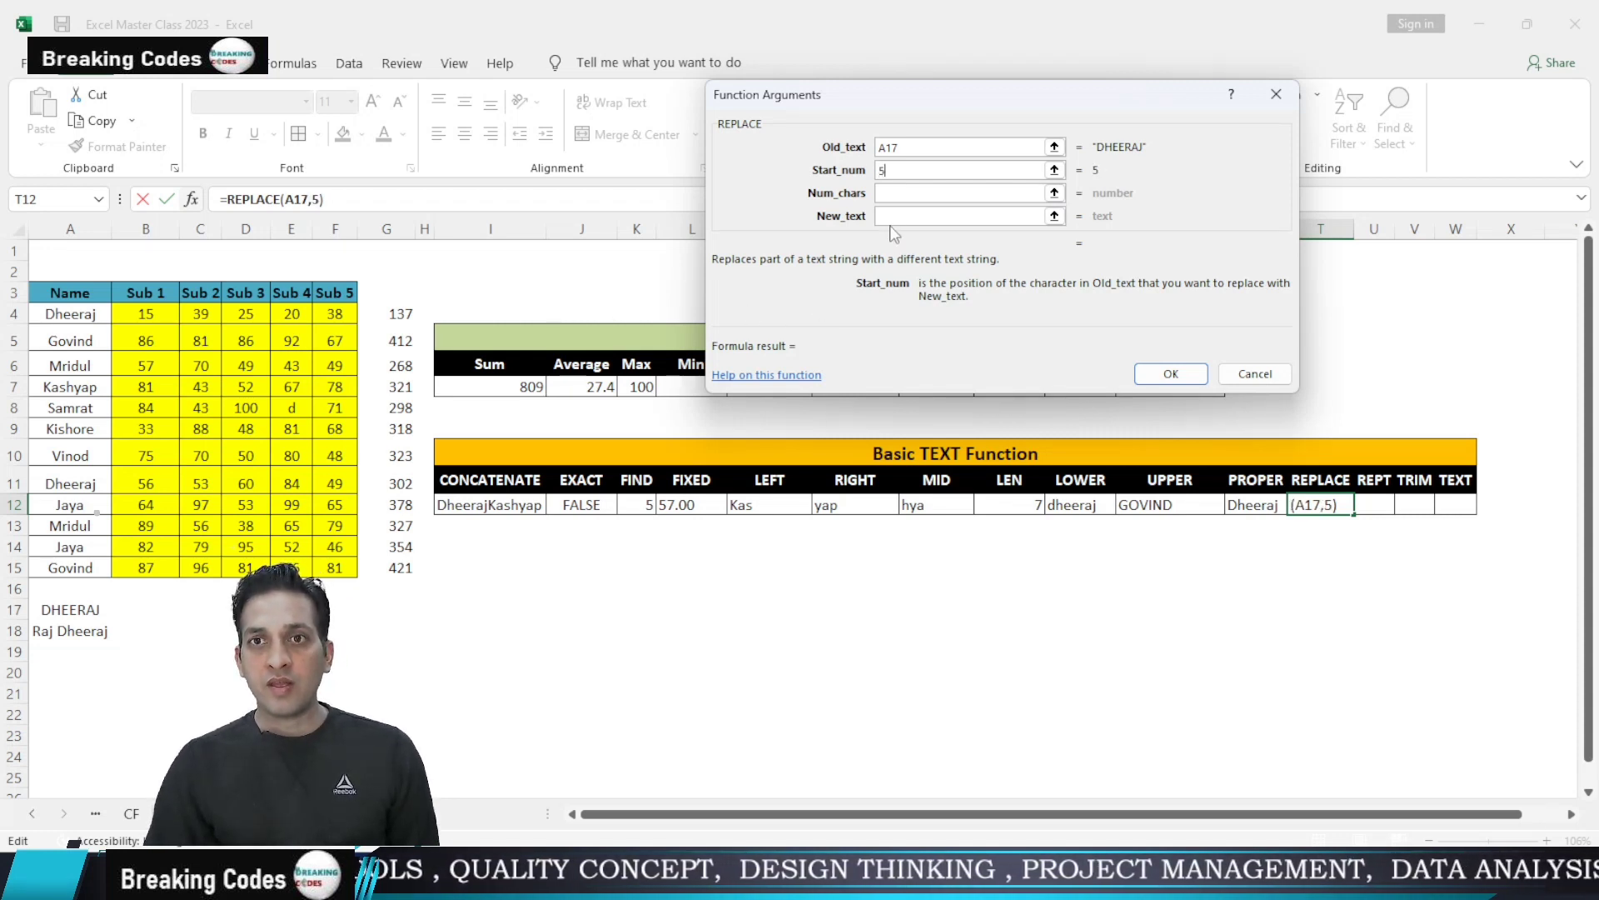
click(898, 194)
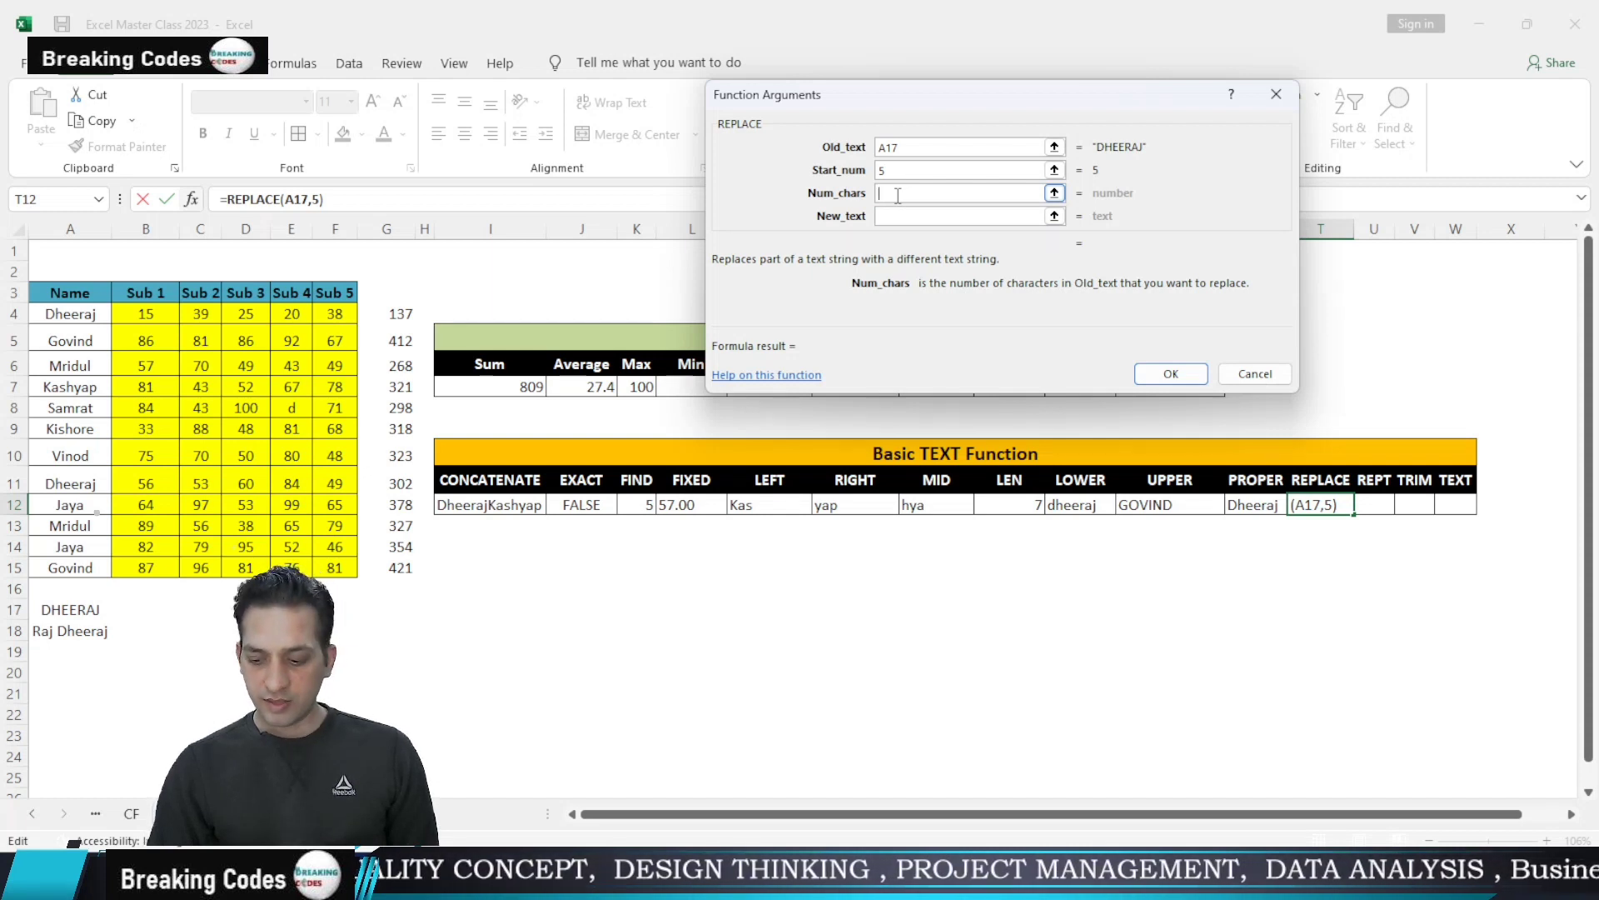
text(3)
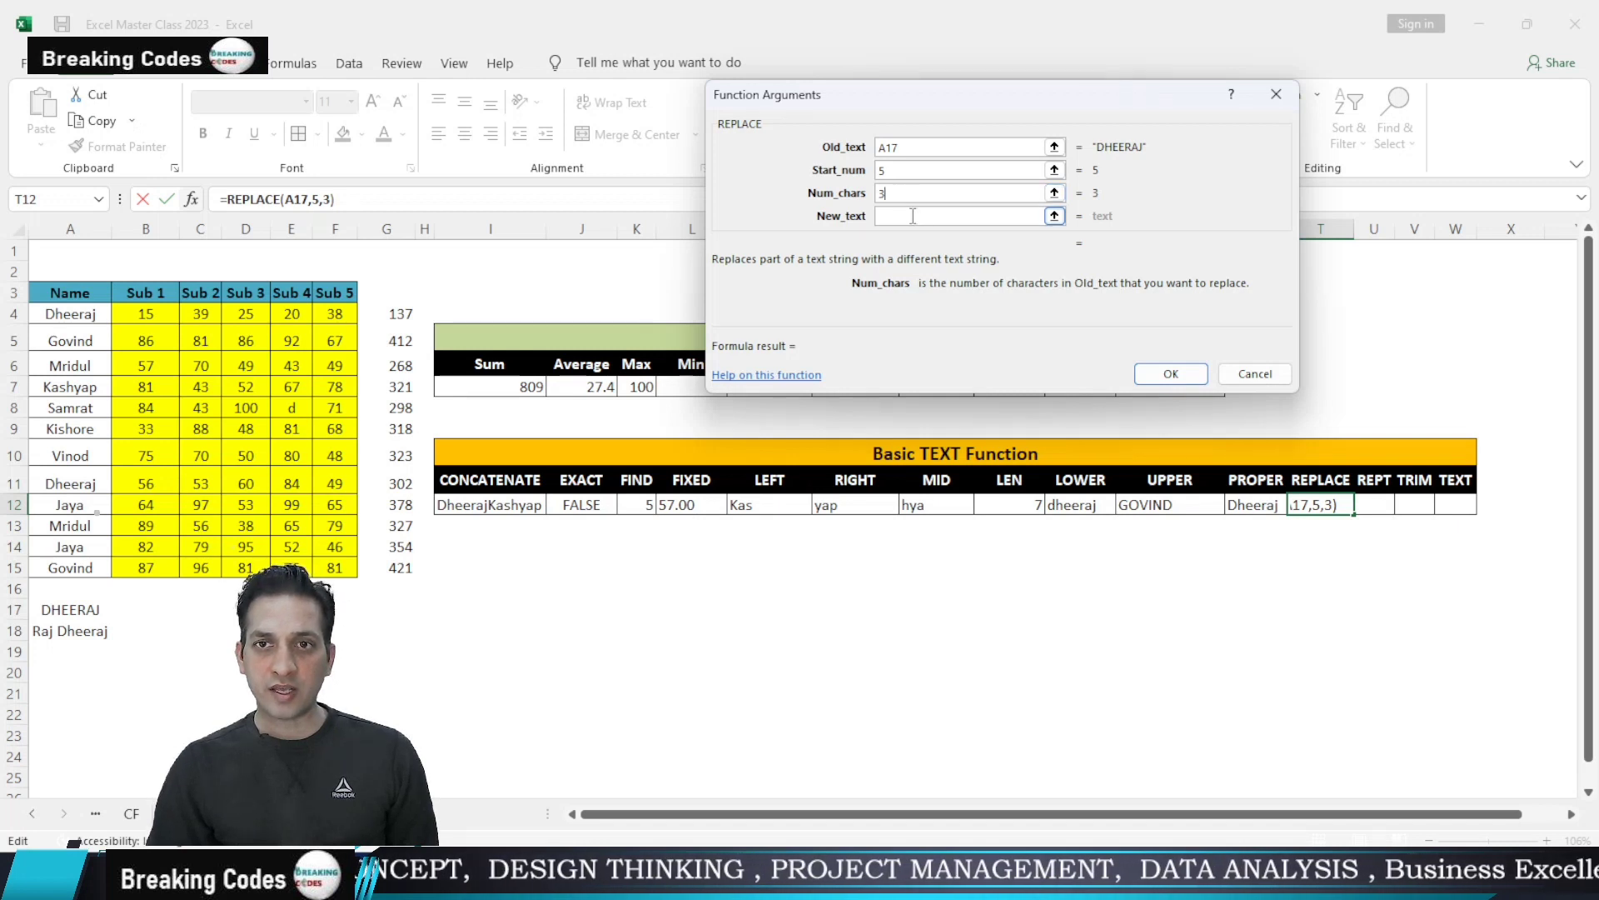
Complete the REPLACE function with MAN as the new text and auto-fit the width of column T
click(912, 216)
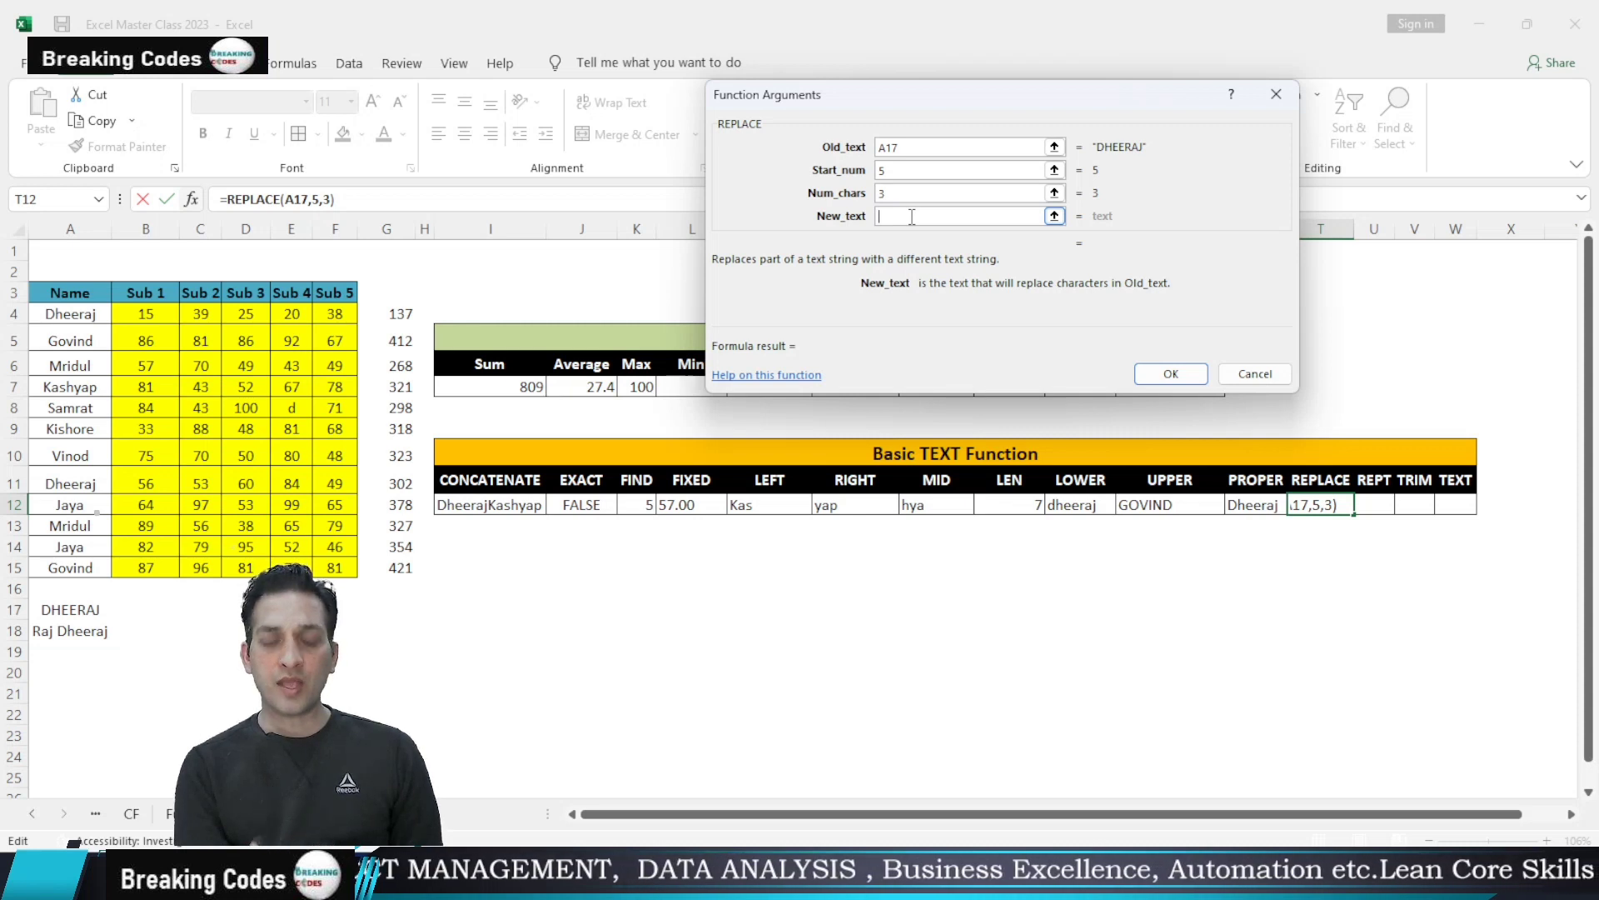
text(NA)
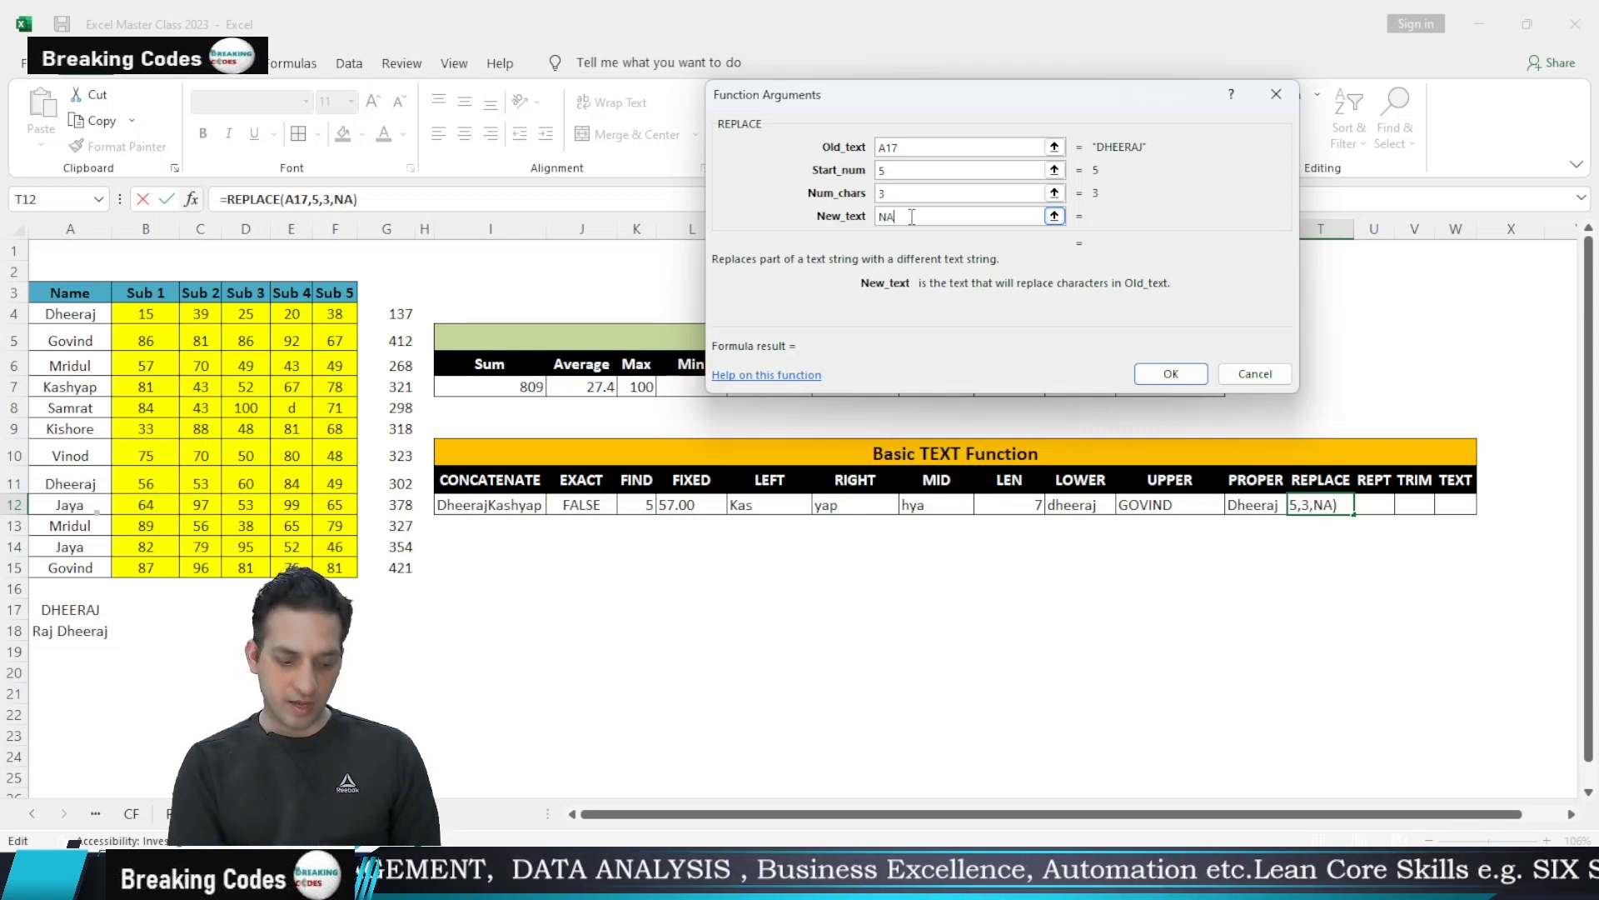
key(BackSpace)
key(BackSpace)
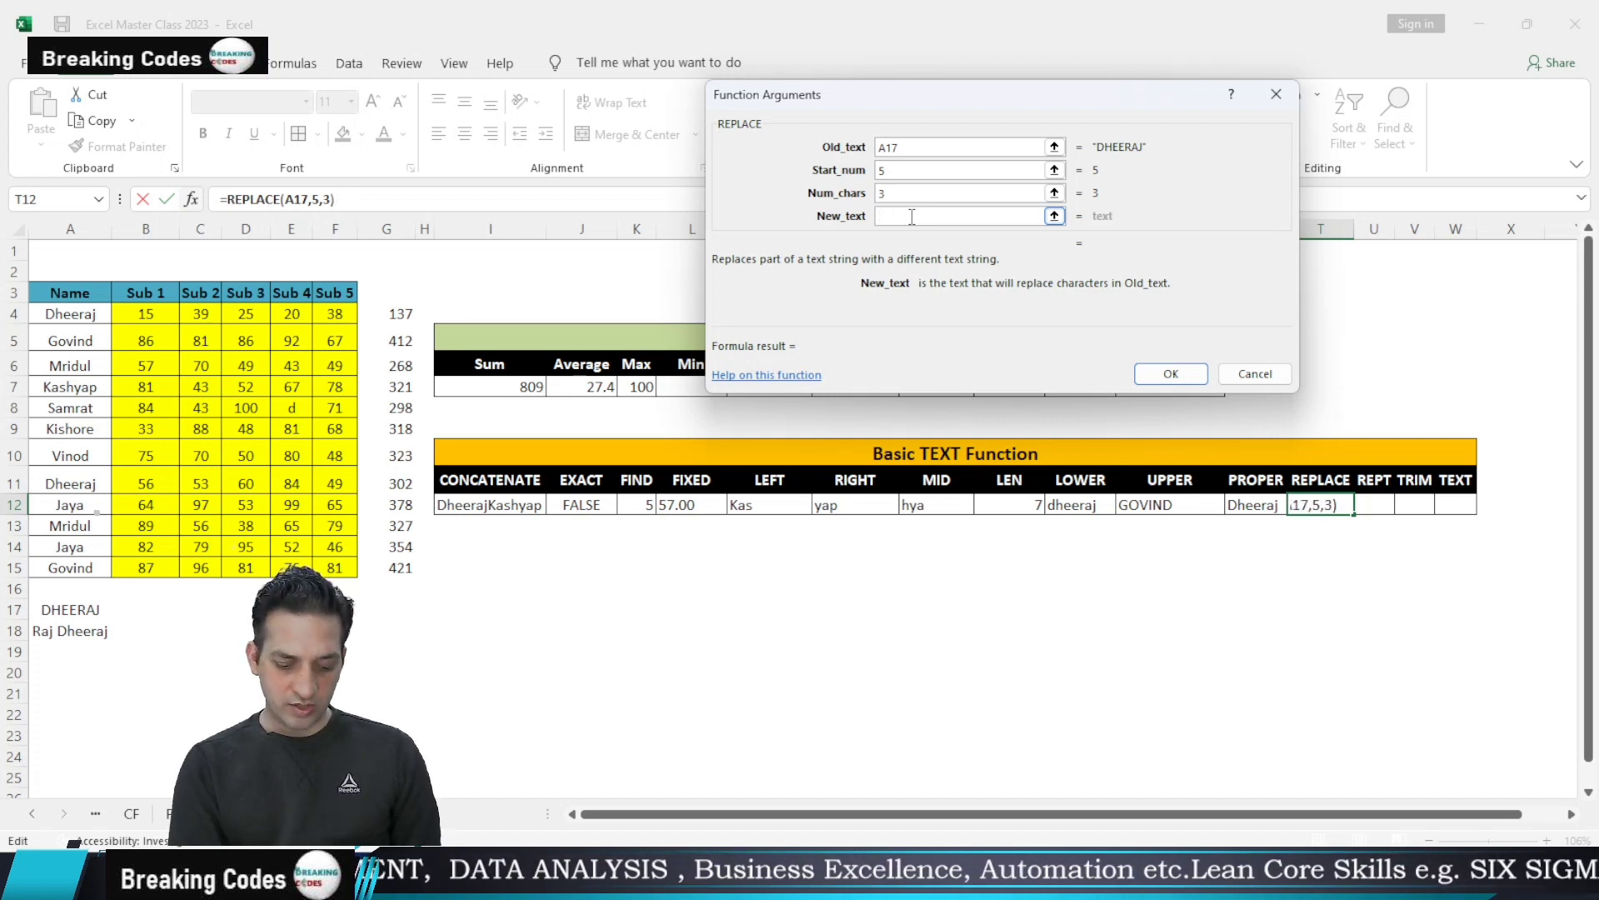
text(MAN)
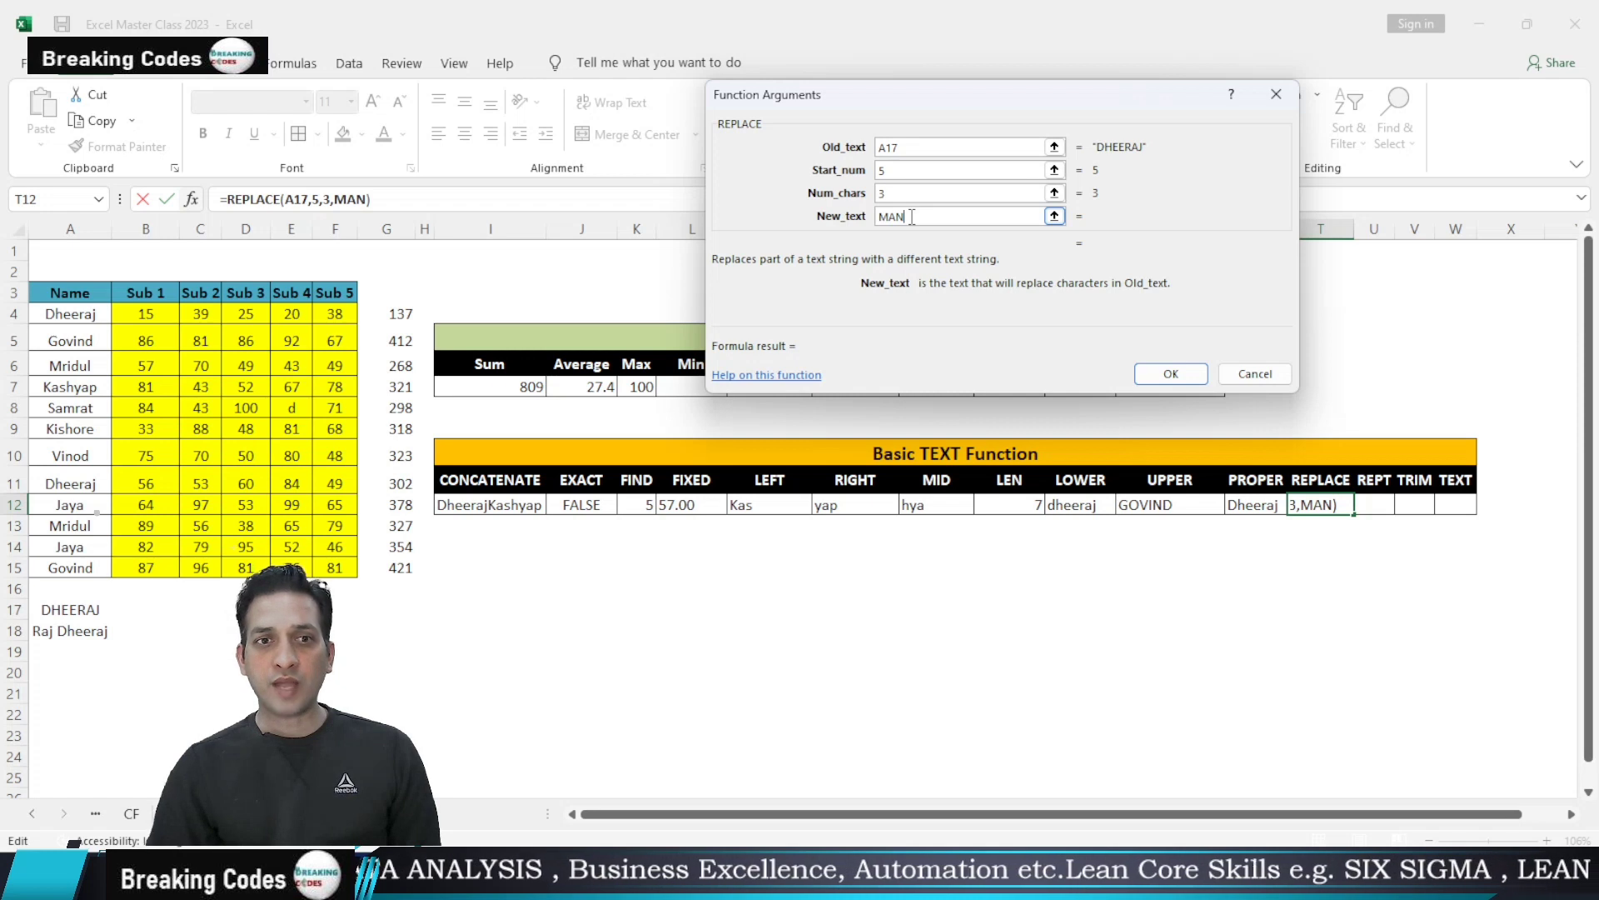
click(1189, 382)
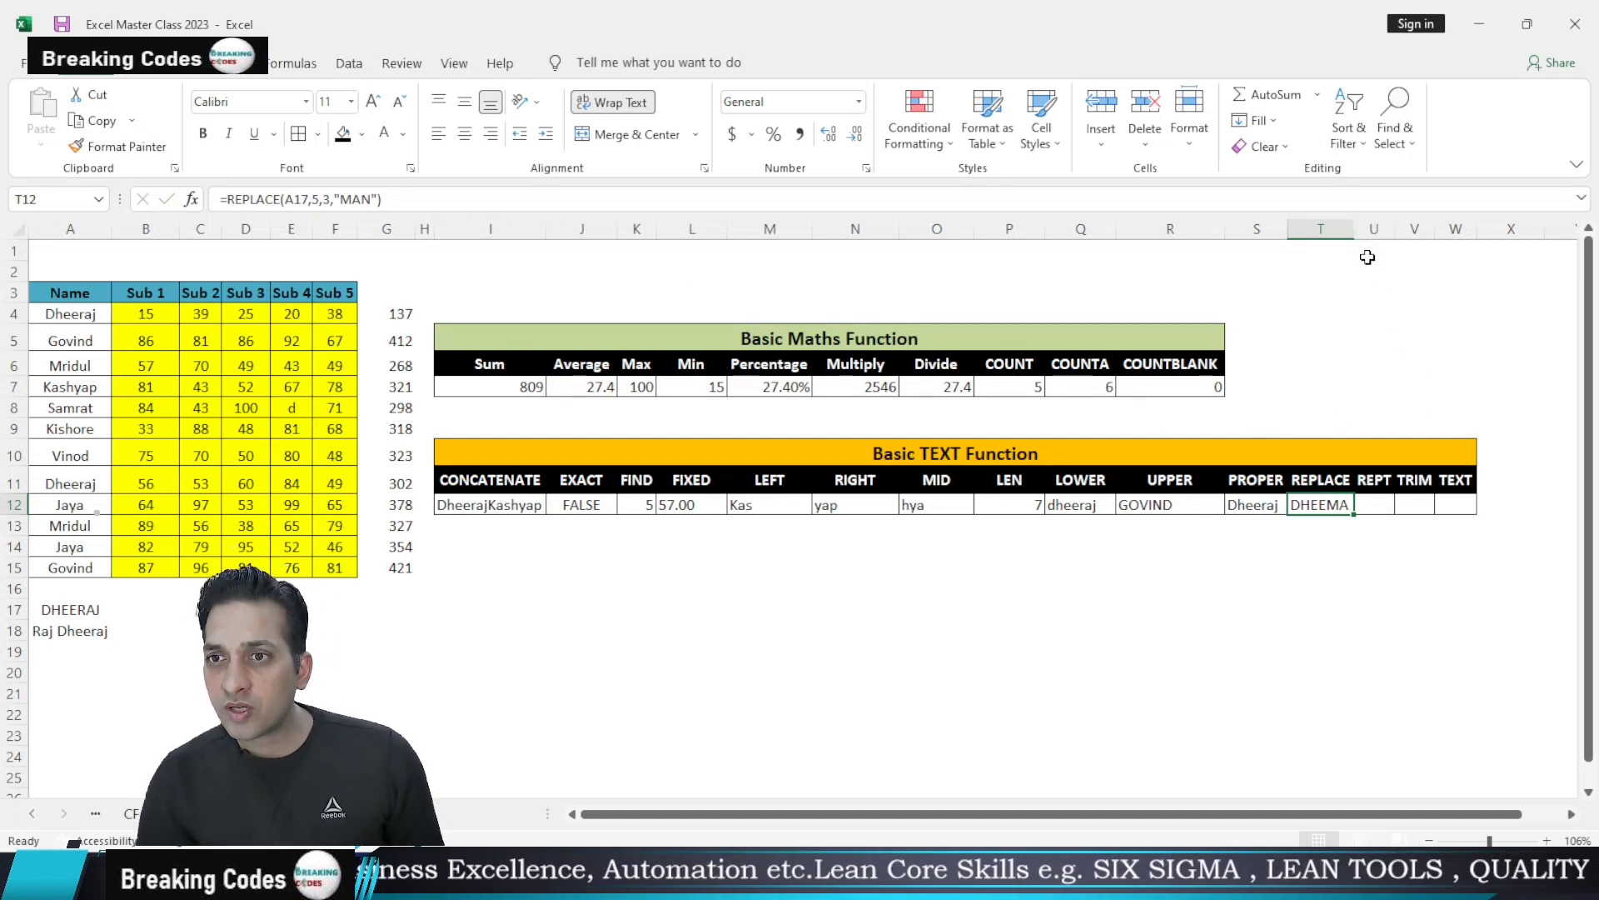
double_click(1353, 231)
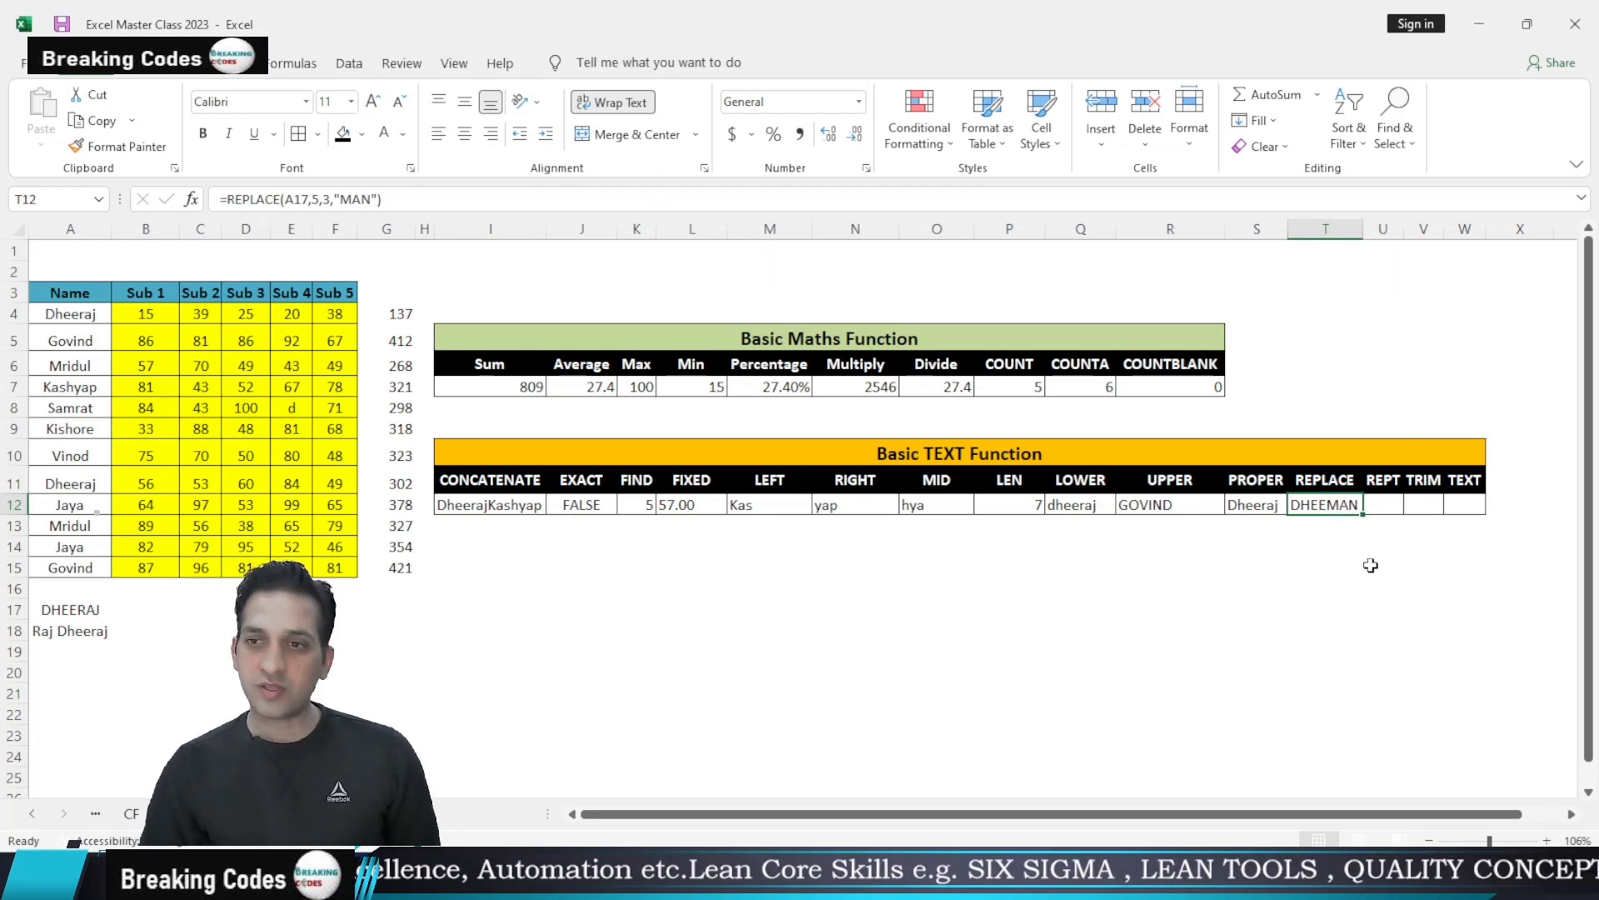
Enter the formula =REPT(A7,10) in cell U12 under the REPT heading
click(1394, 506)
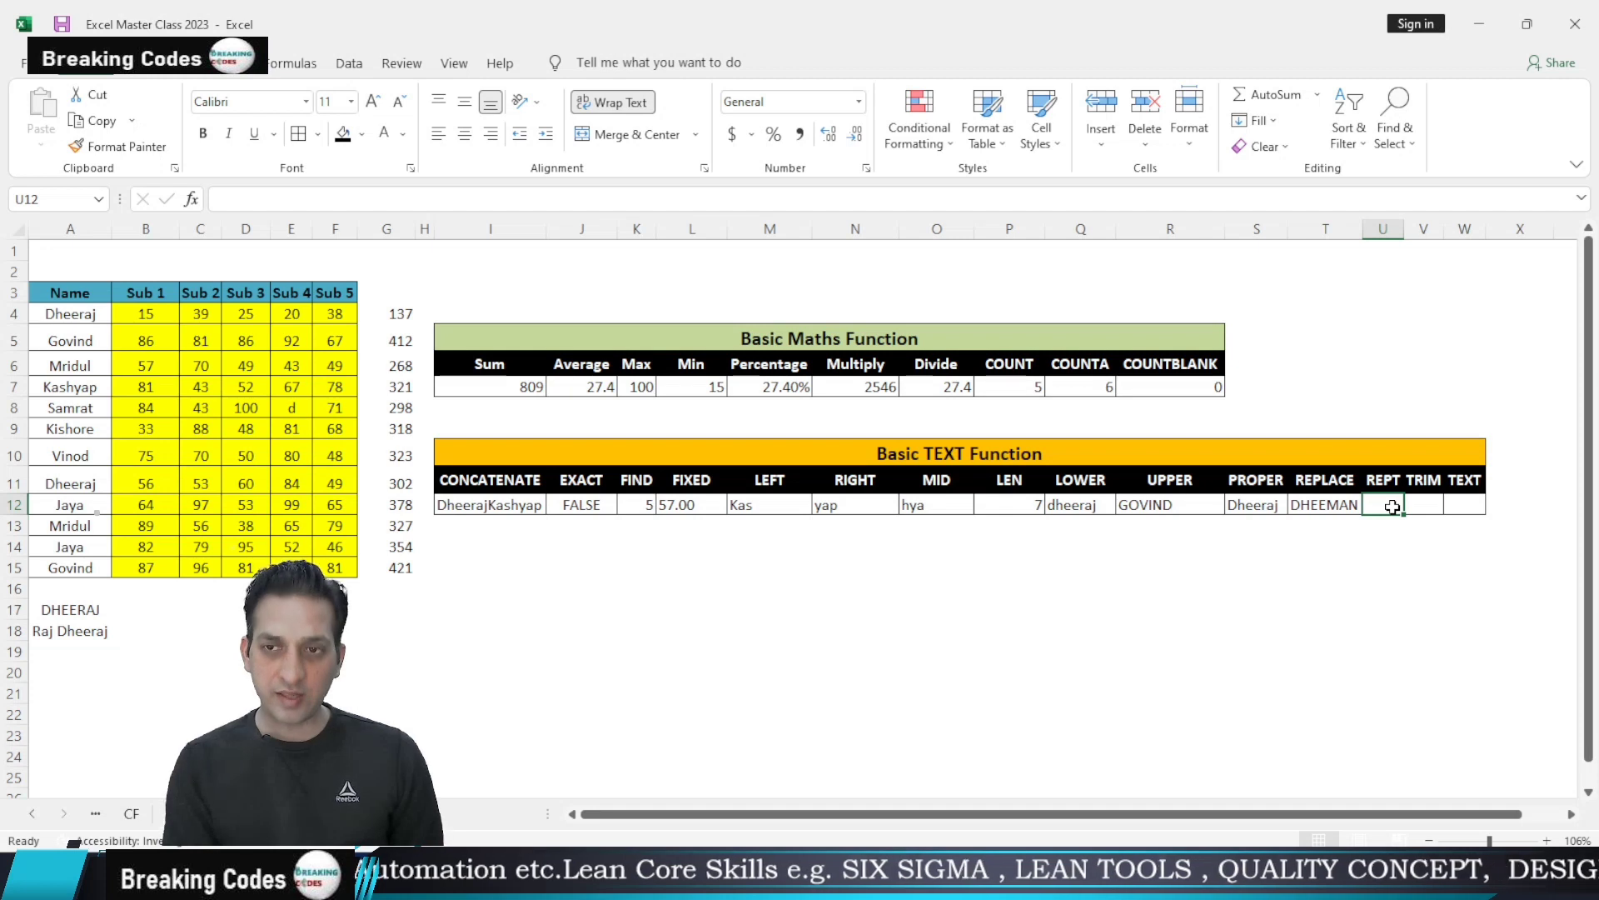
text(=)
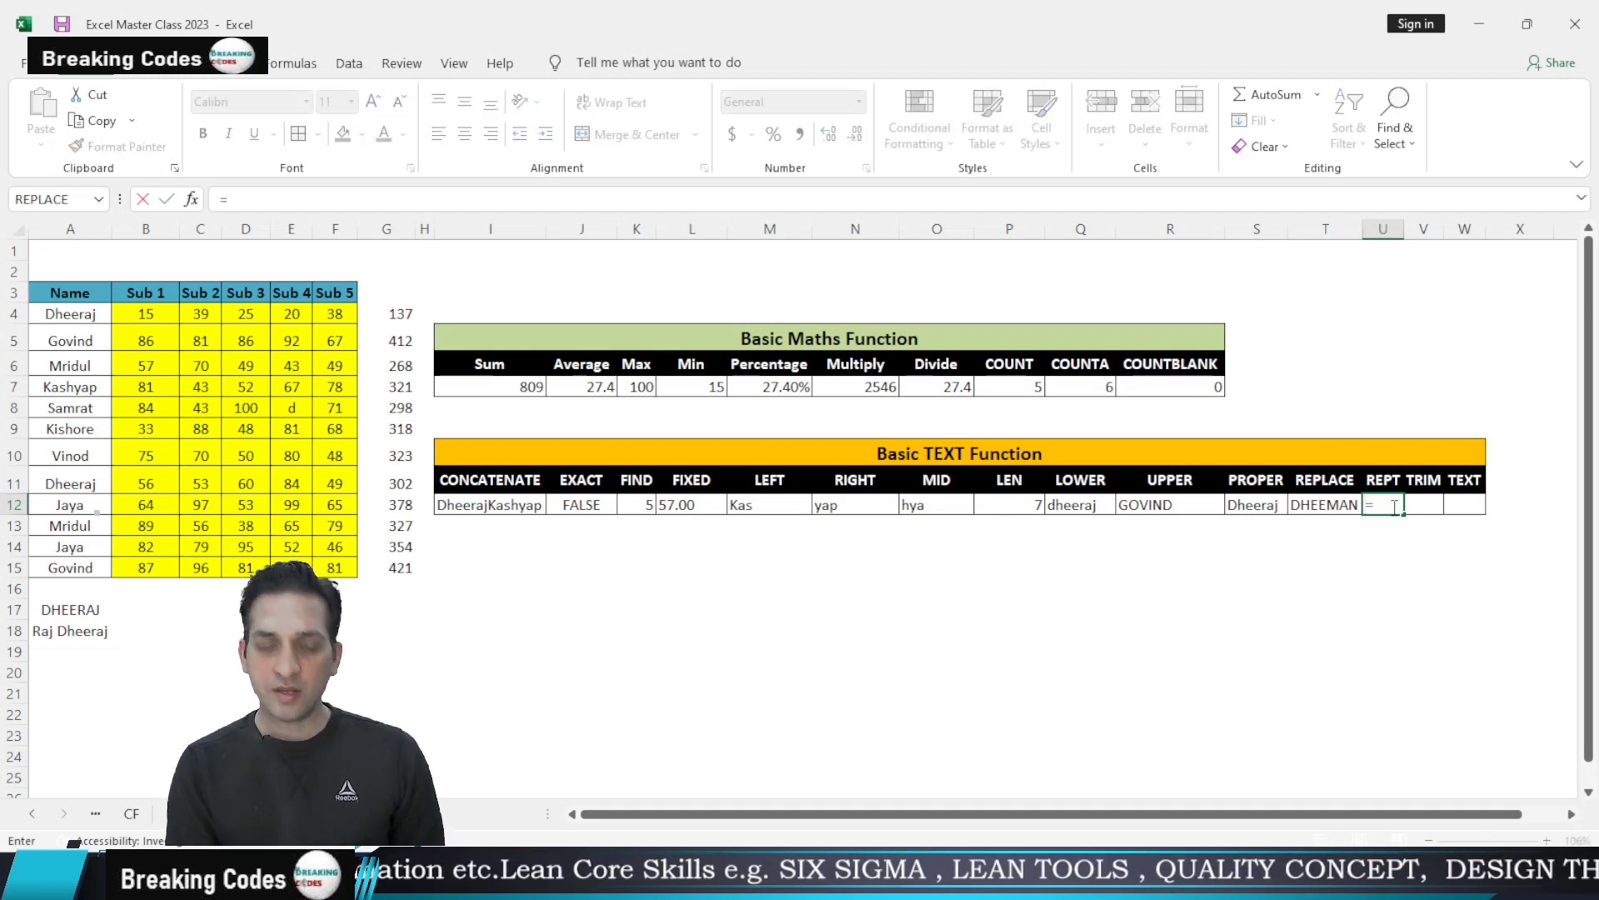
text(RE)
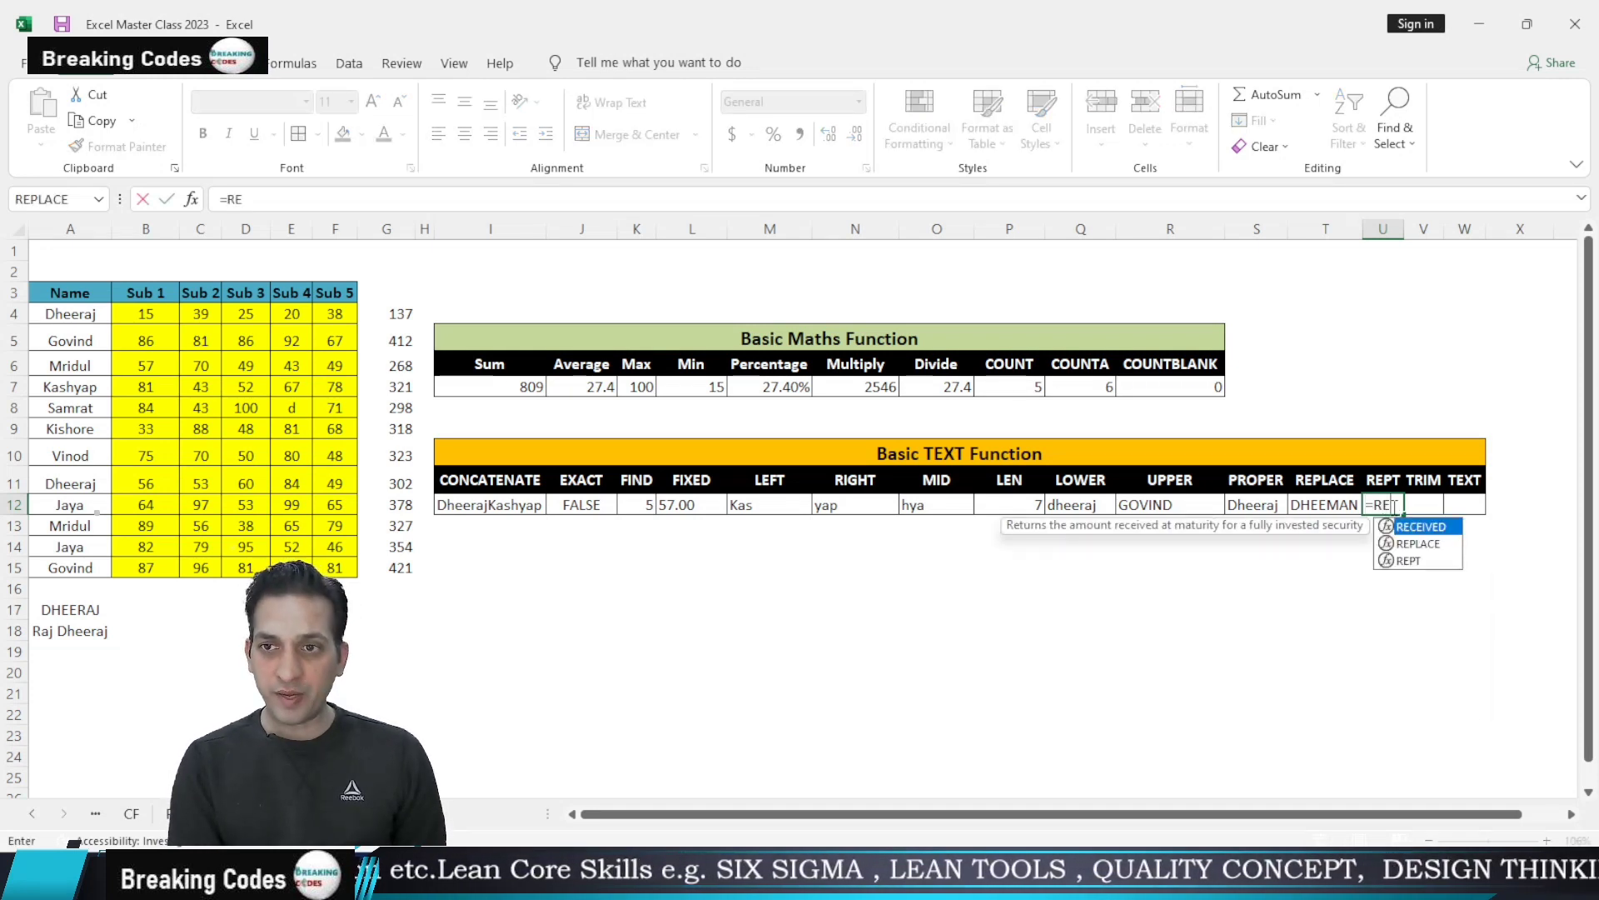
text(P)
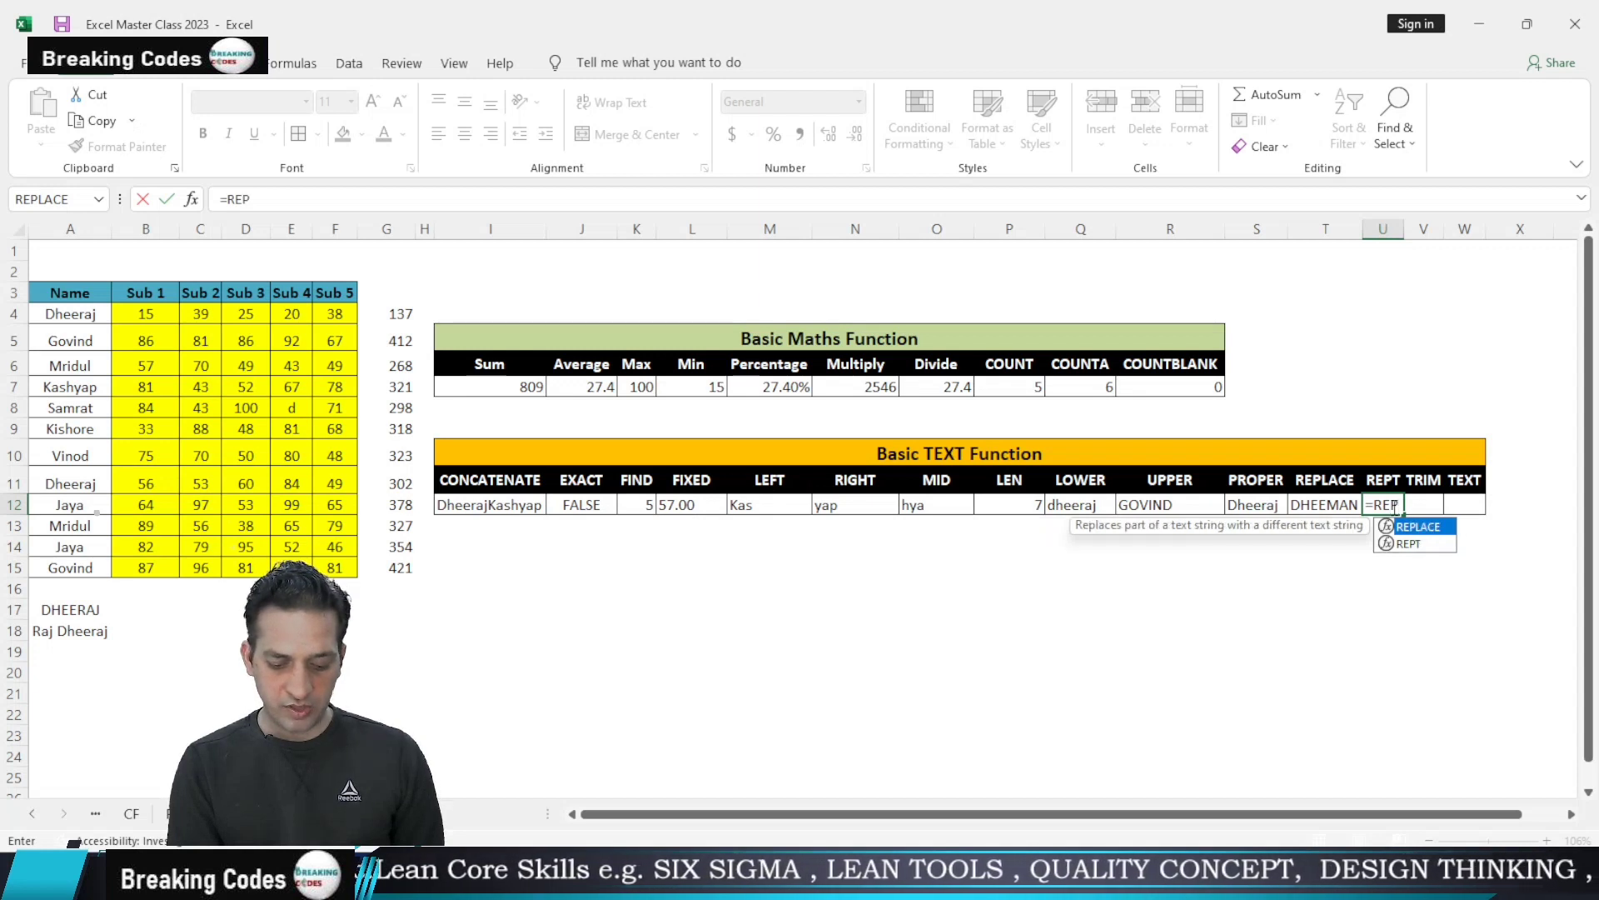
text(T)
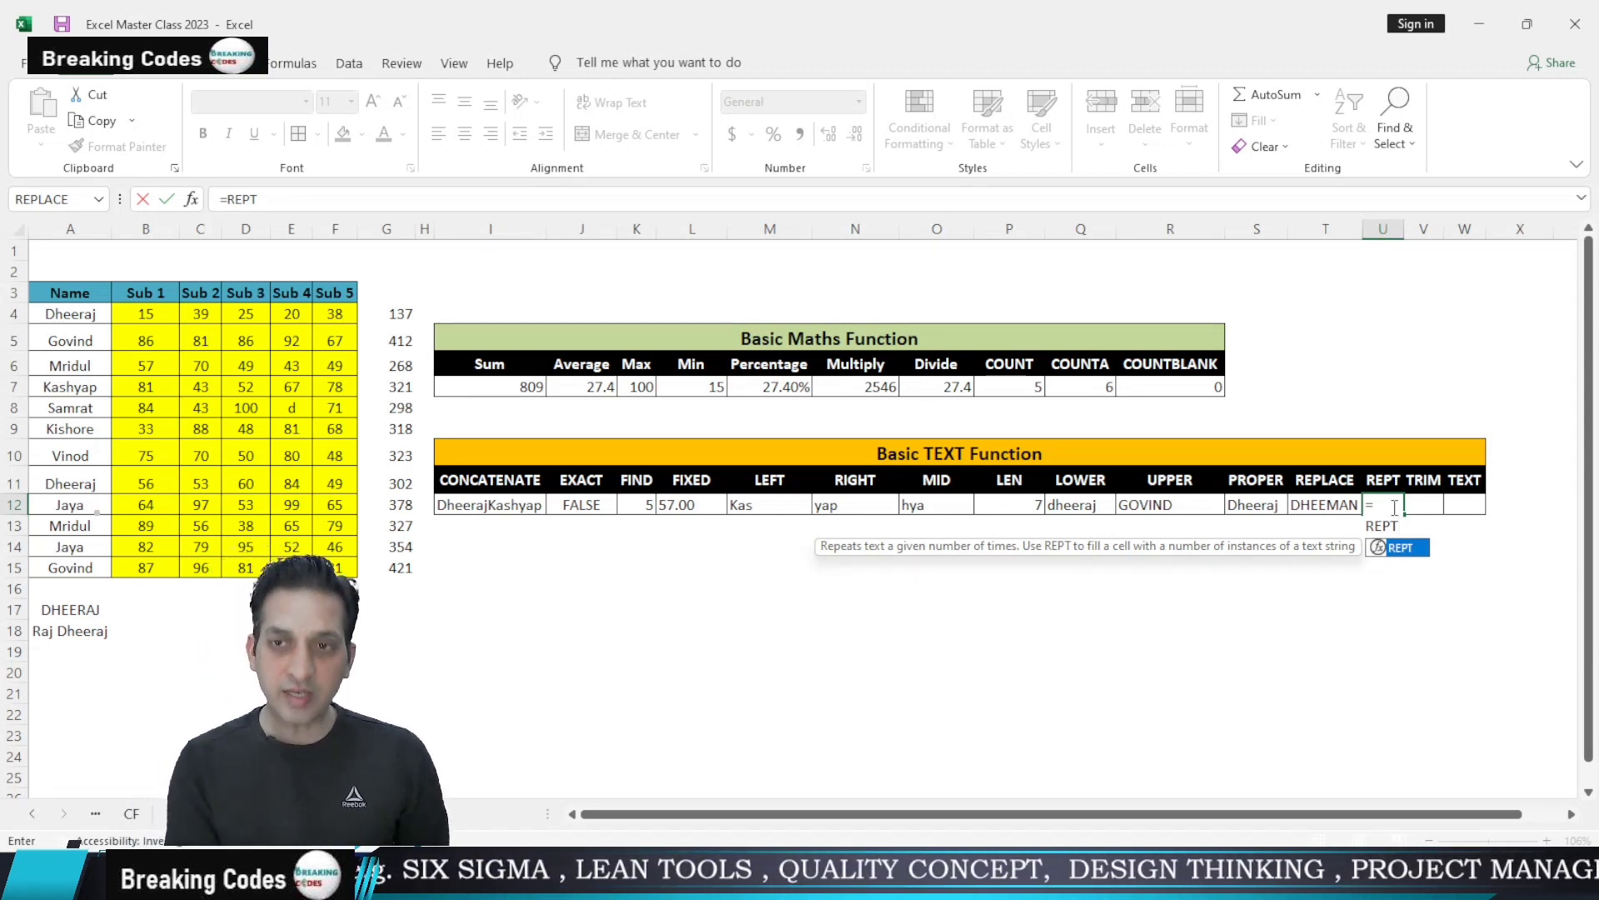
text(()
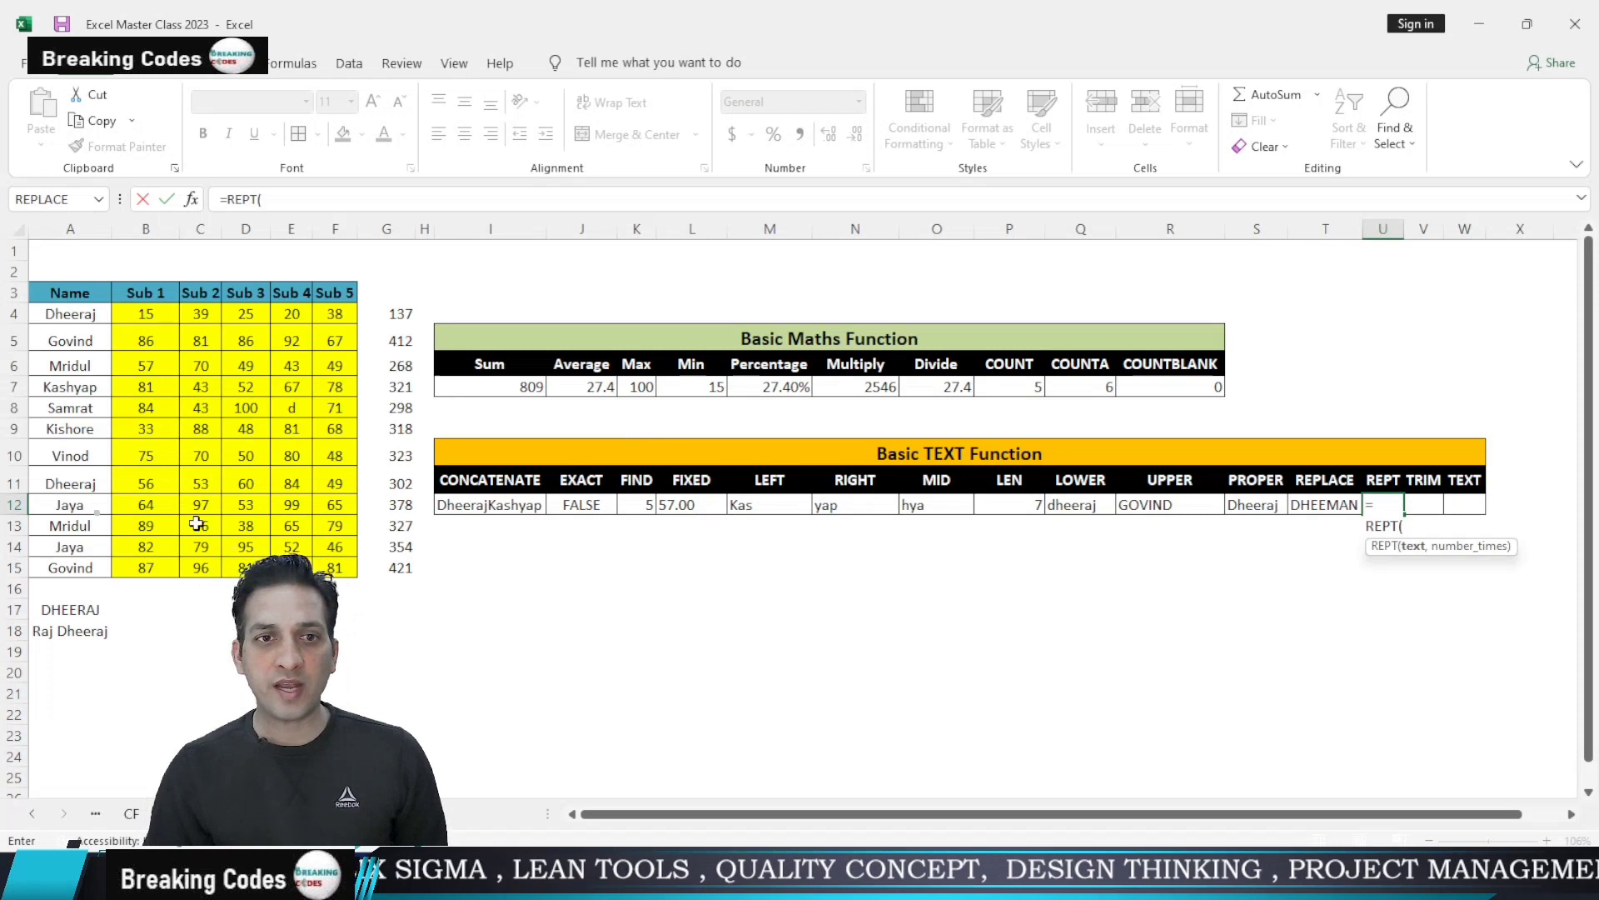
click(60, 388)
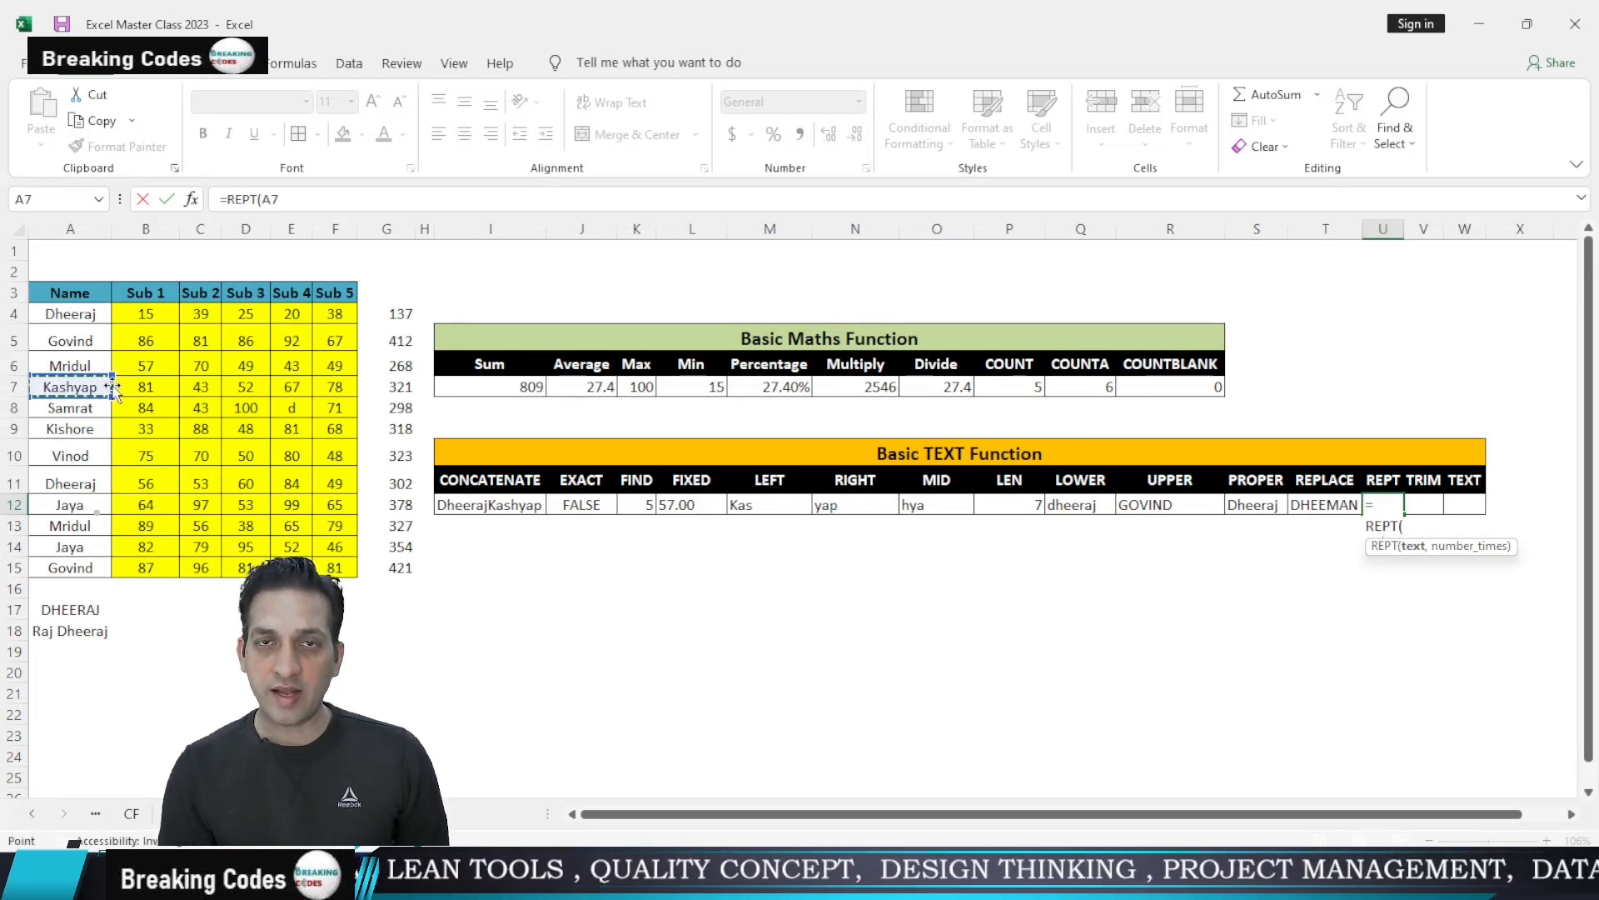
text(,)
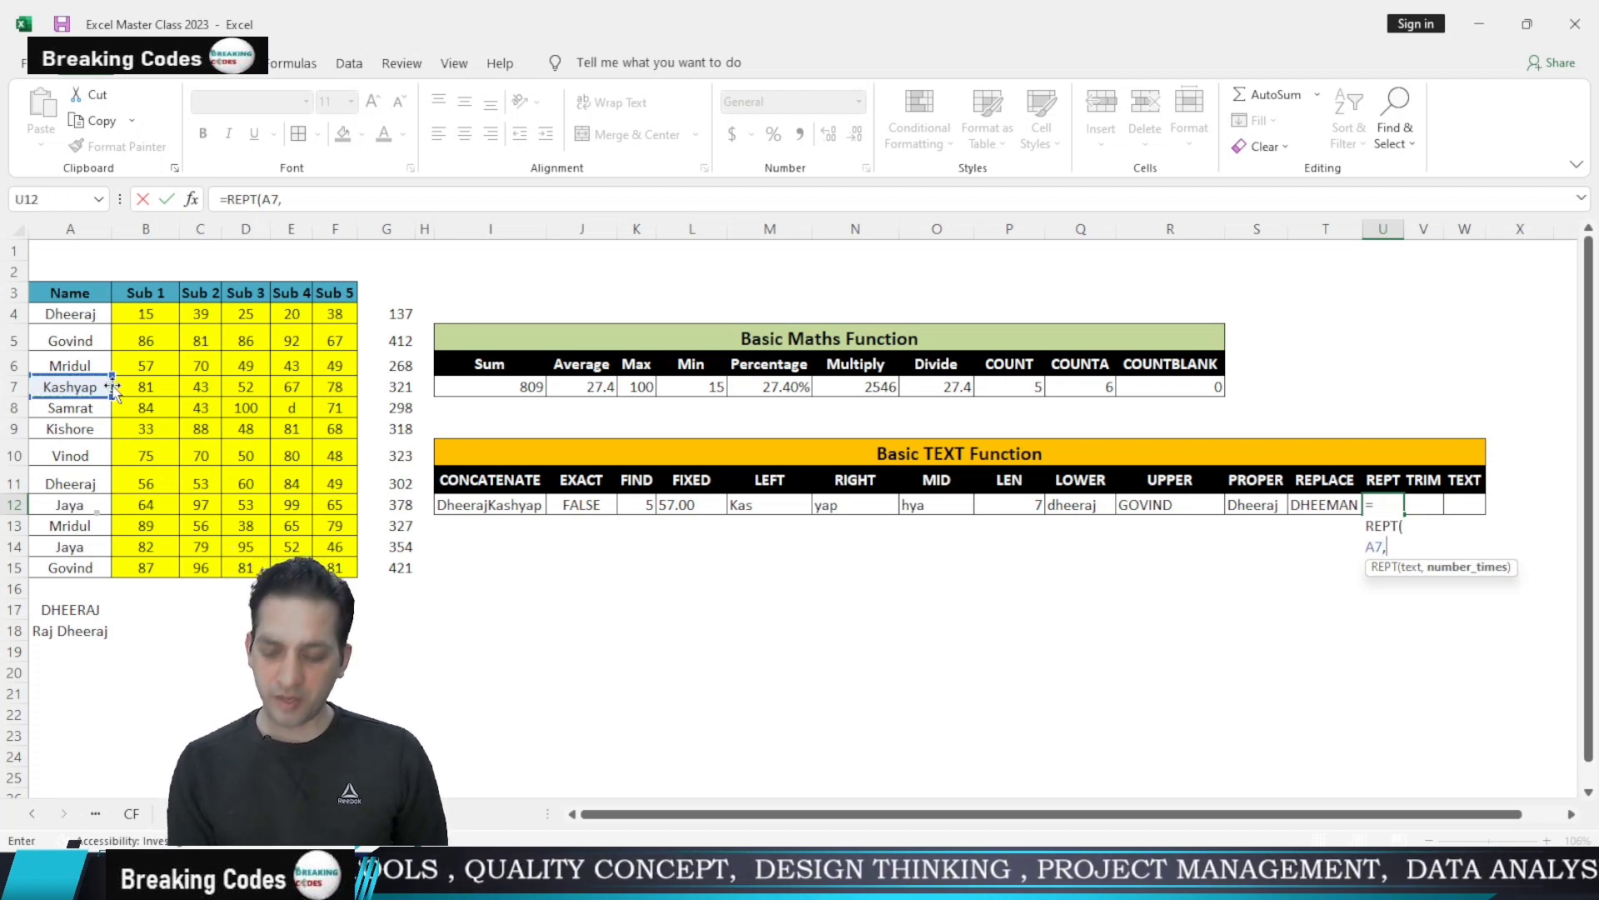
text(10))
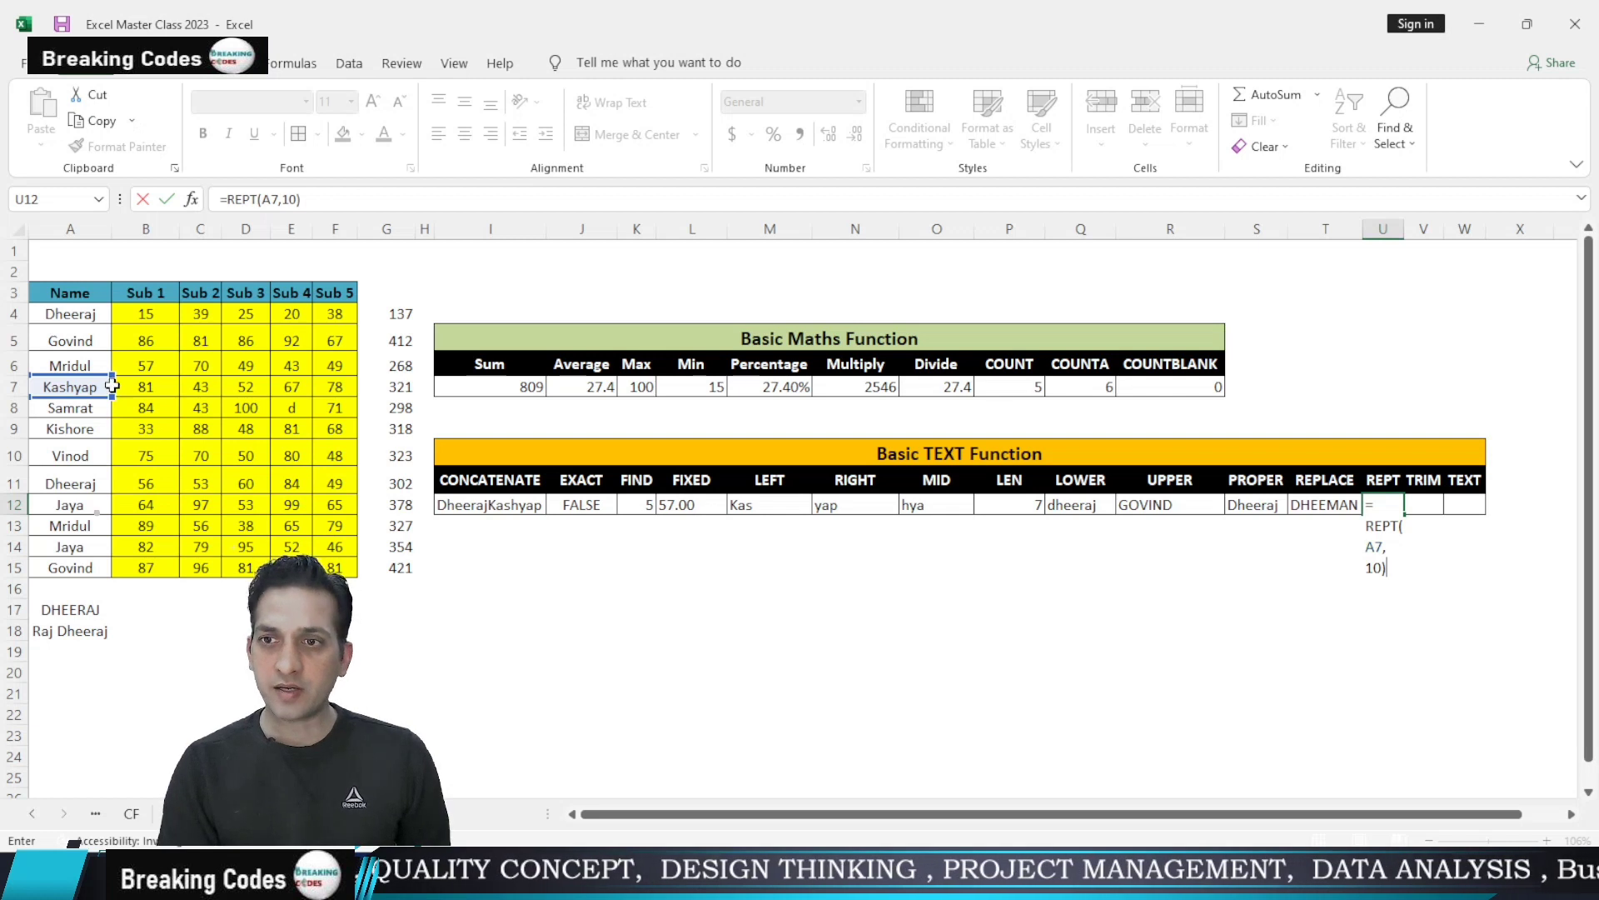
key(Return)
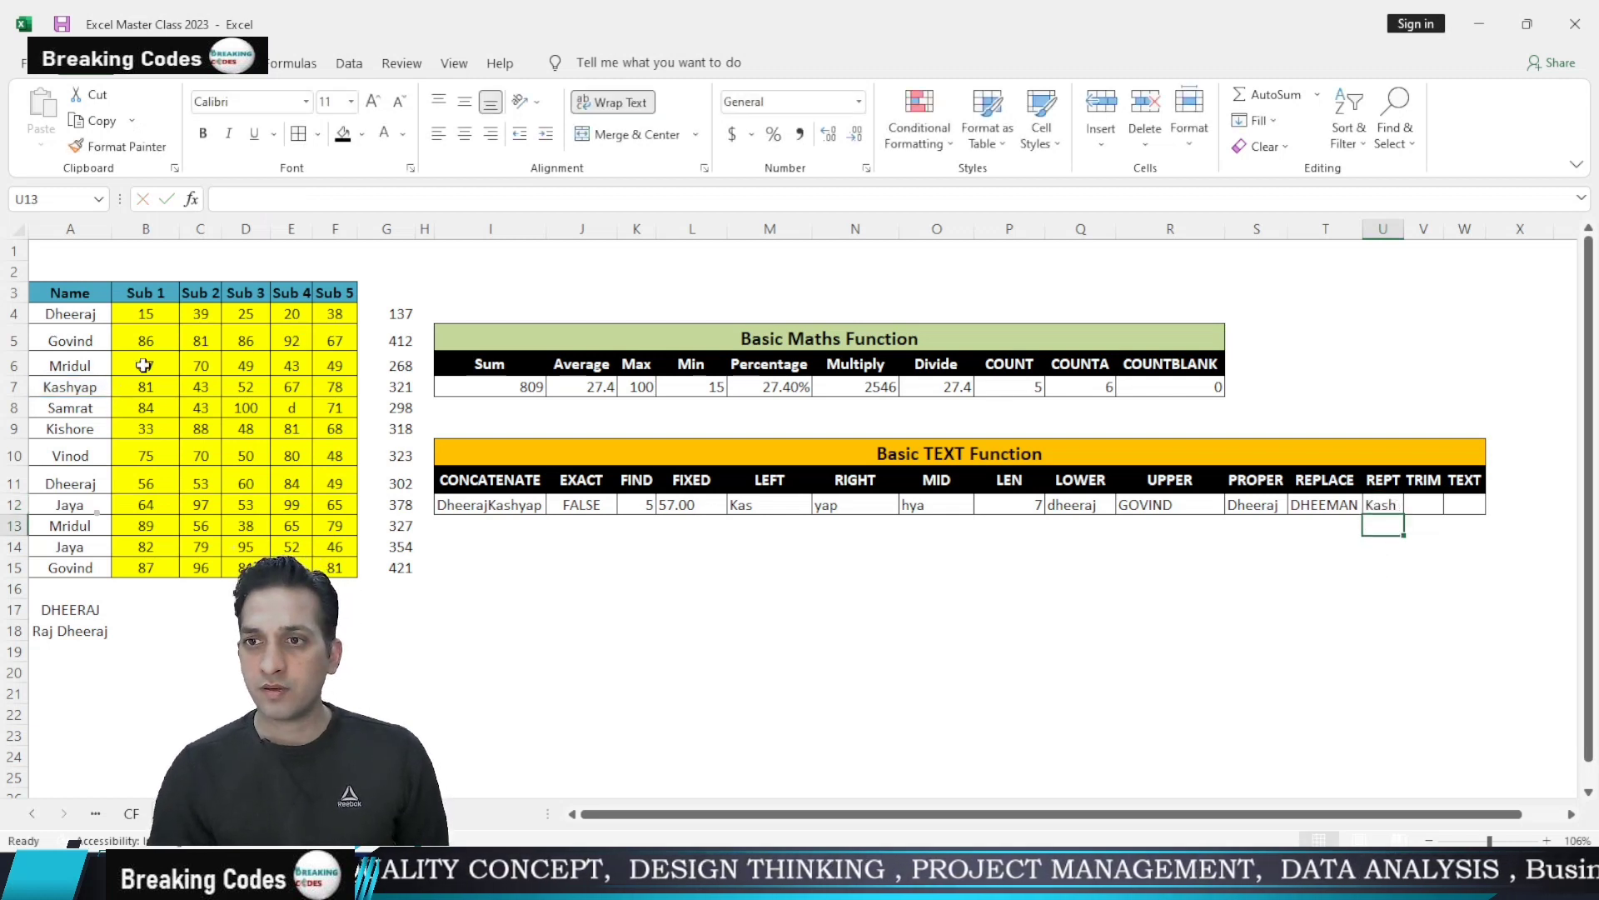
Auto-fit column U to view the full repeated text in U12, and undo the width change
click(1383, 505)
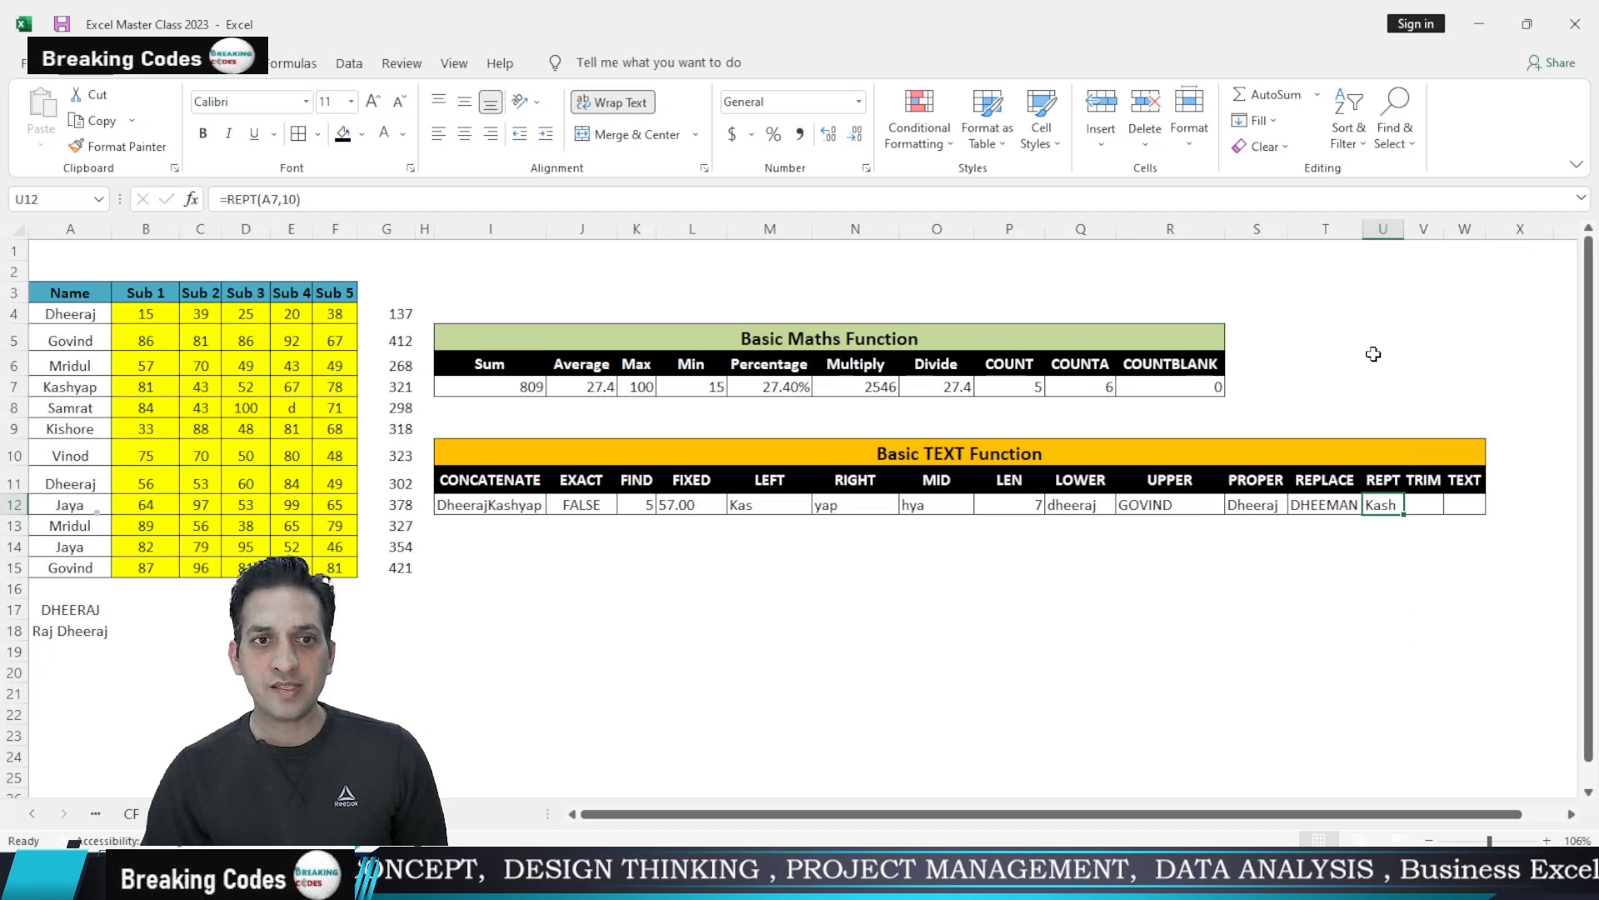
double_click(1407, 235)
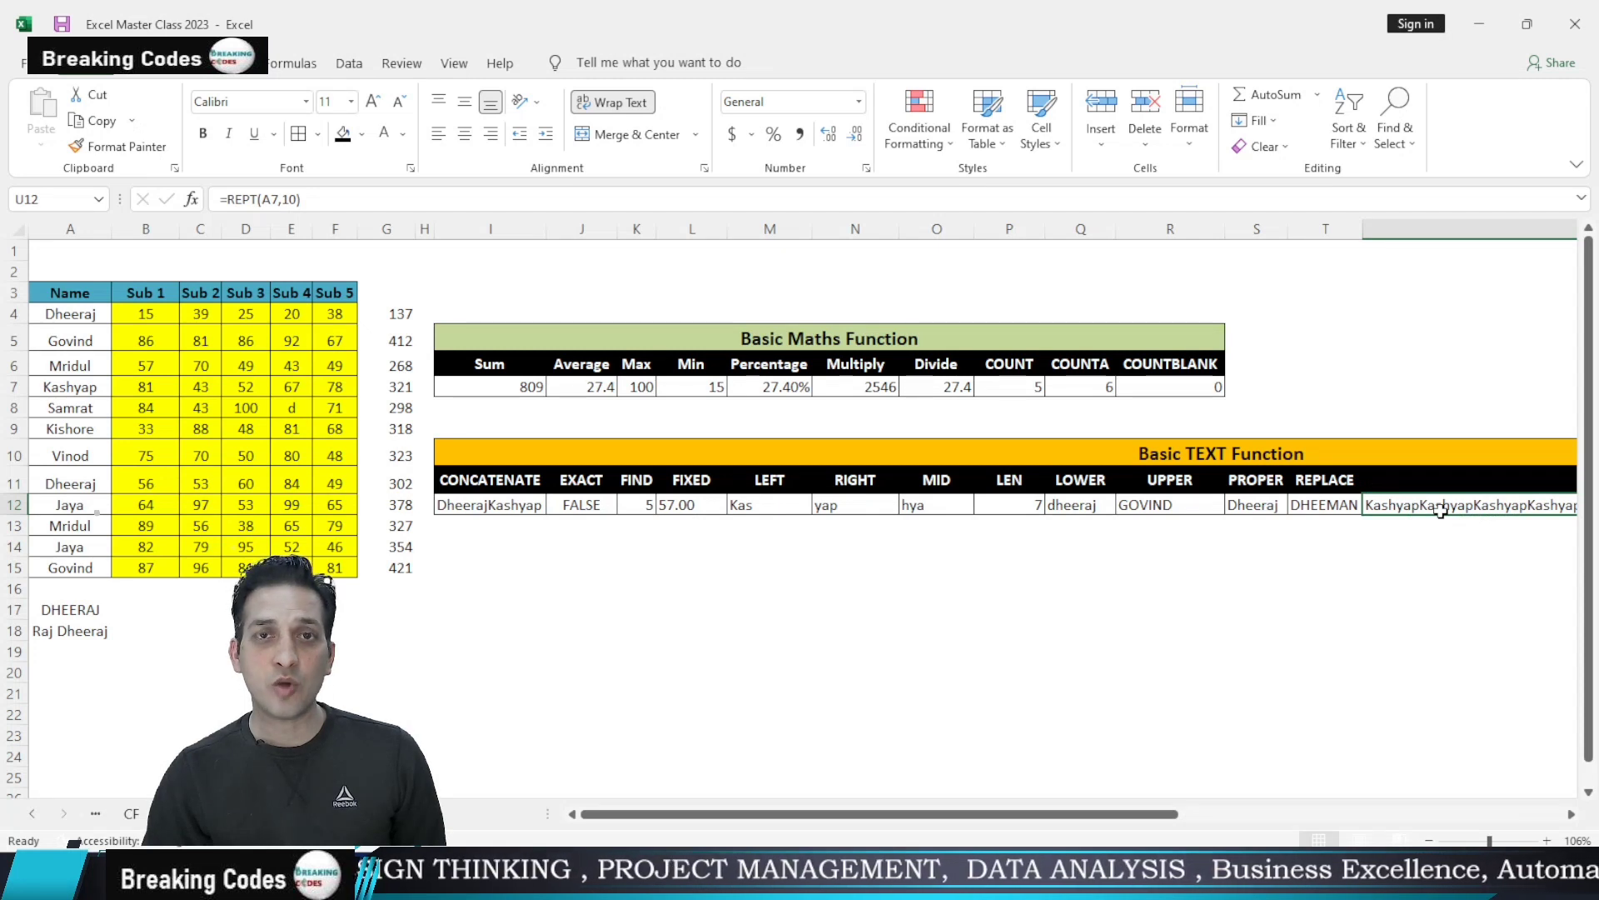
scroll(1441, 510, right, 5)
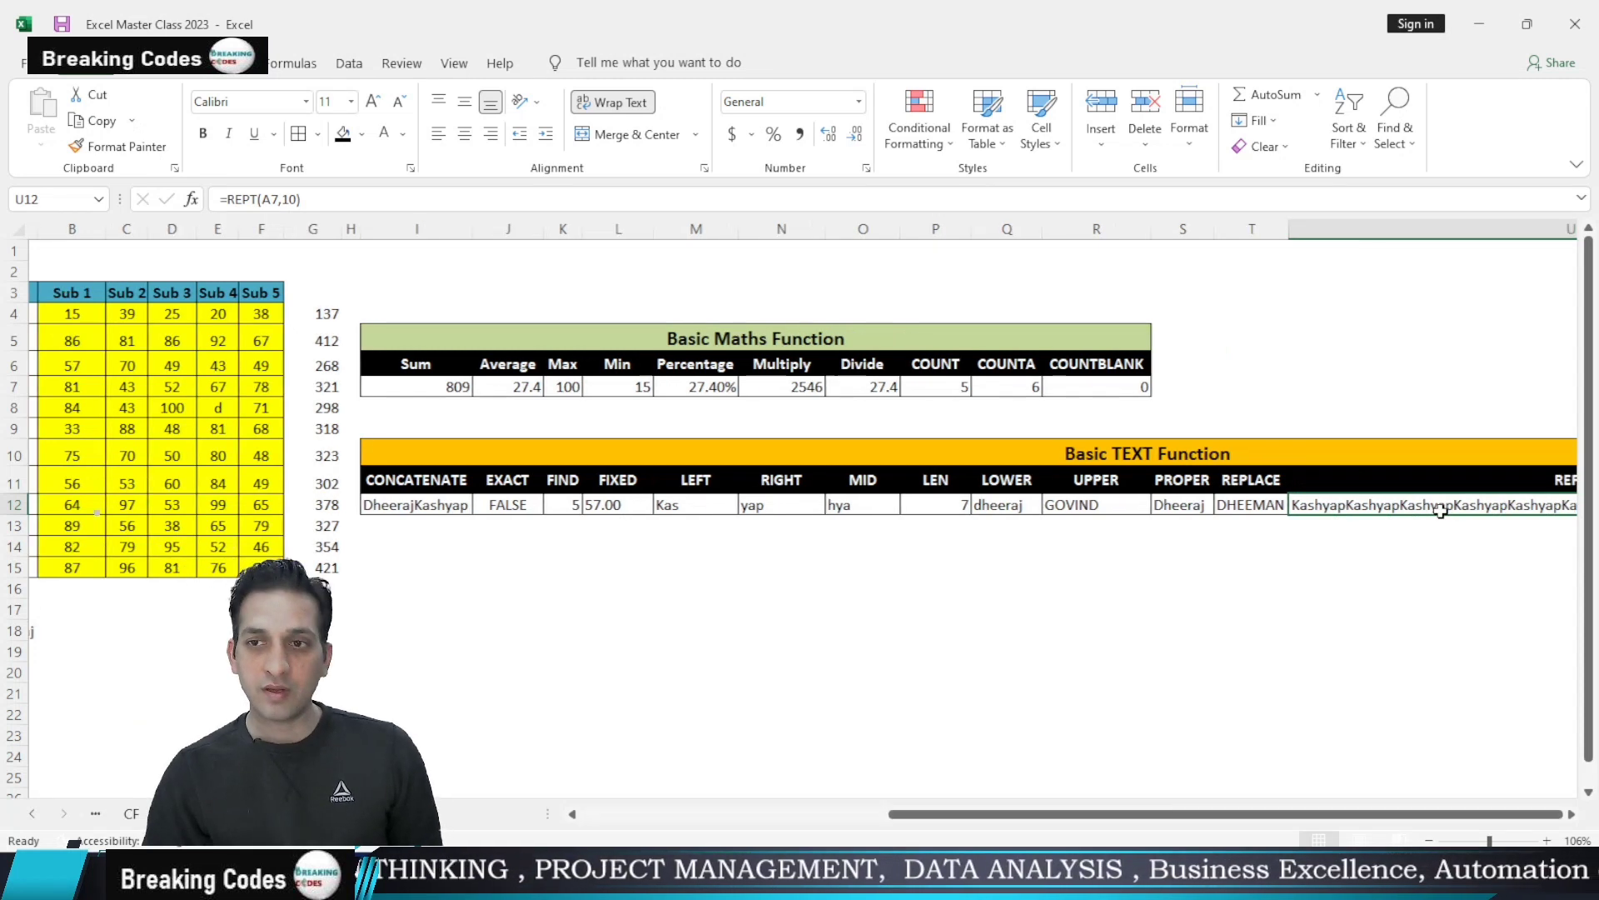
key(ctrl+z)
drag(995, 814, 693, 823)
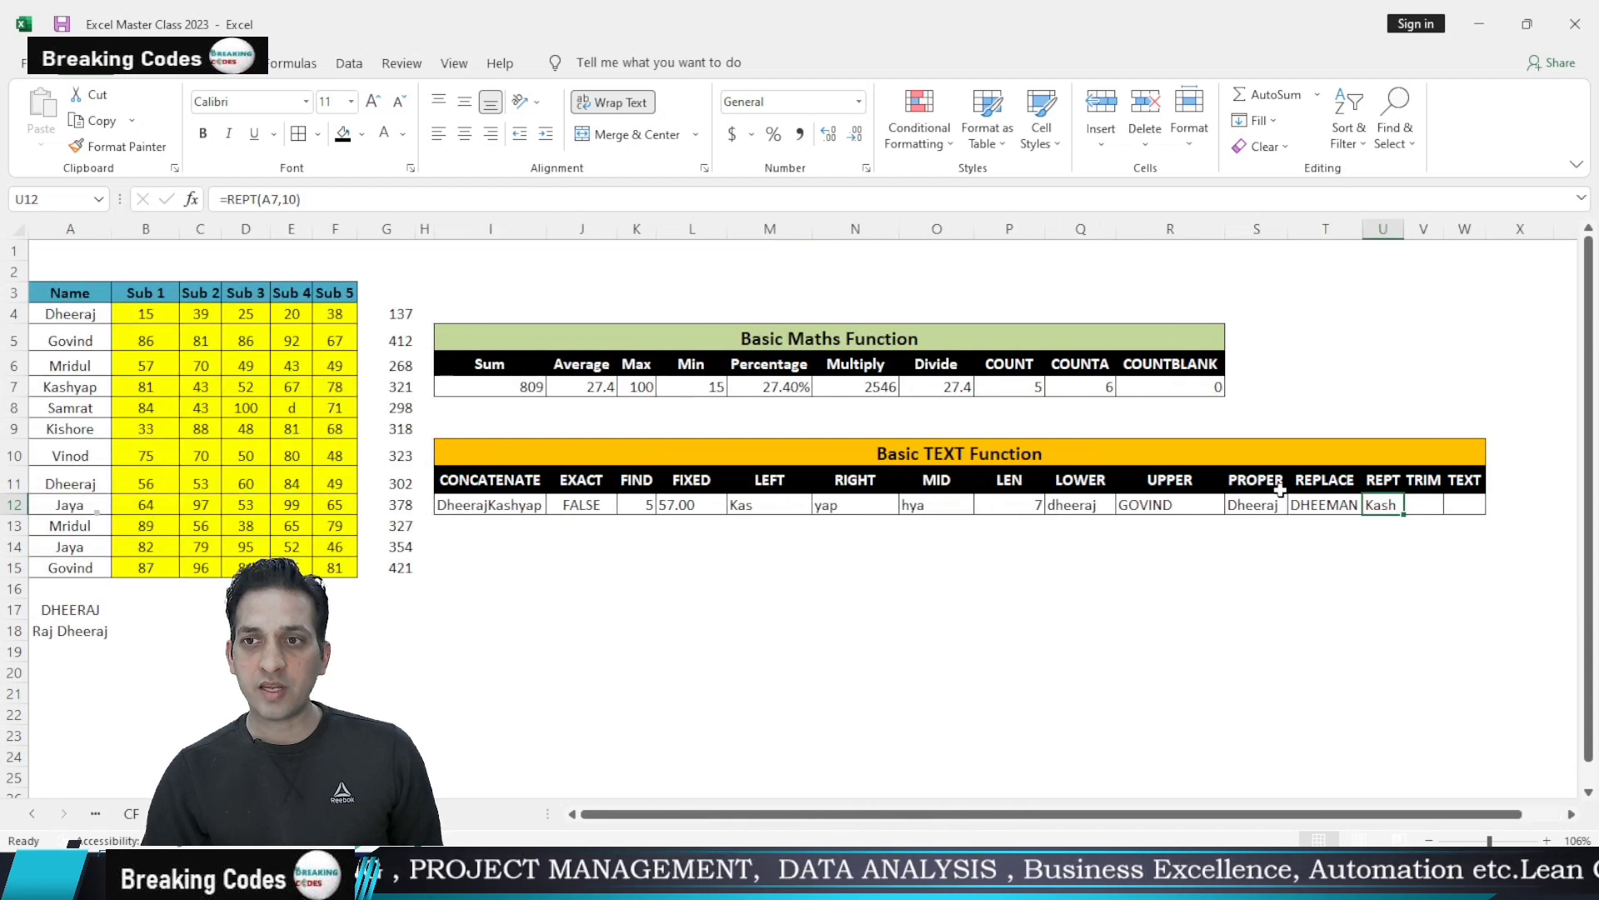
click(1424, 543)
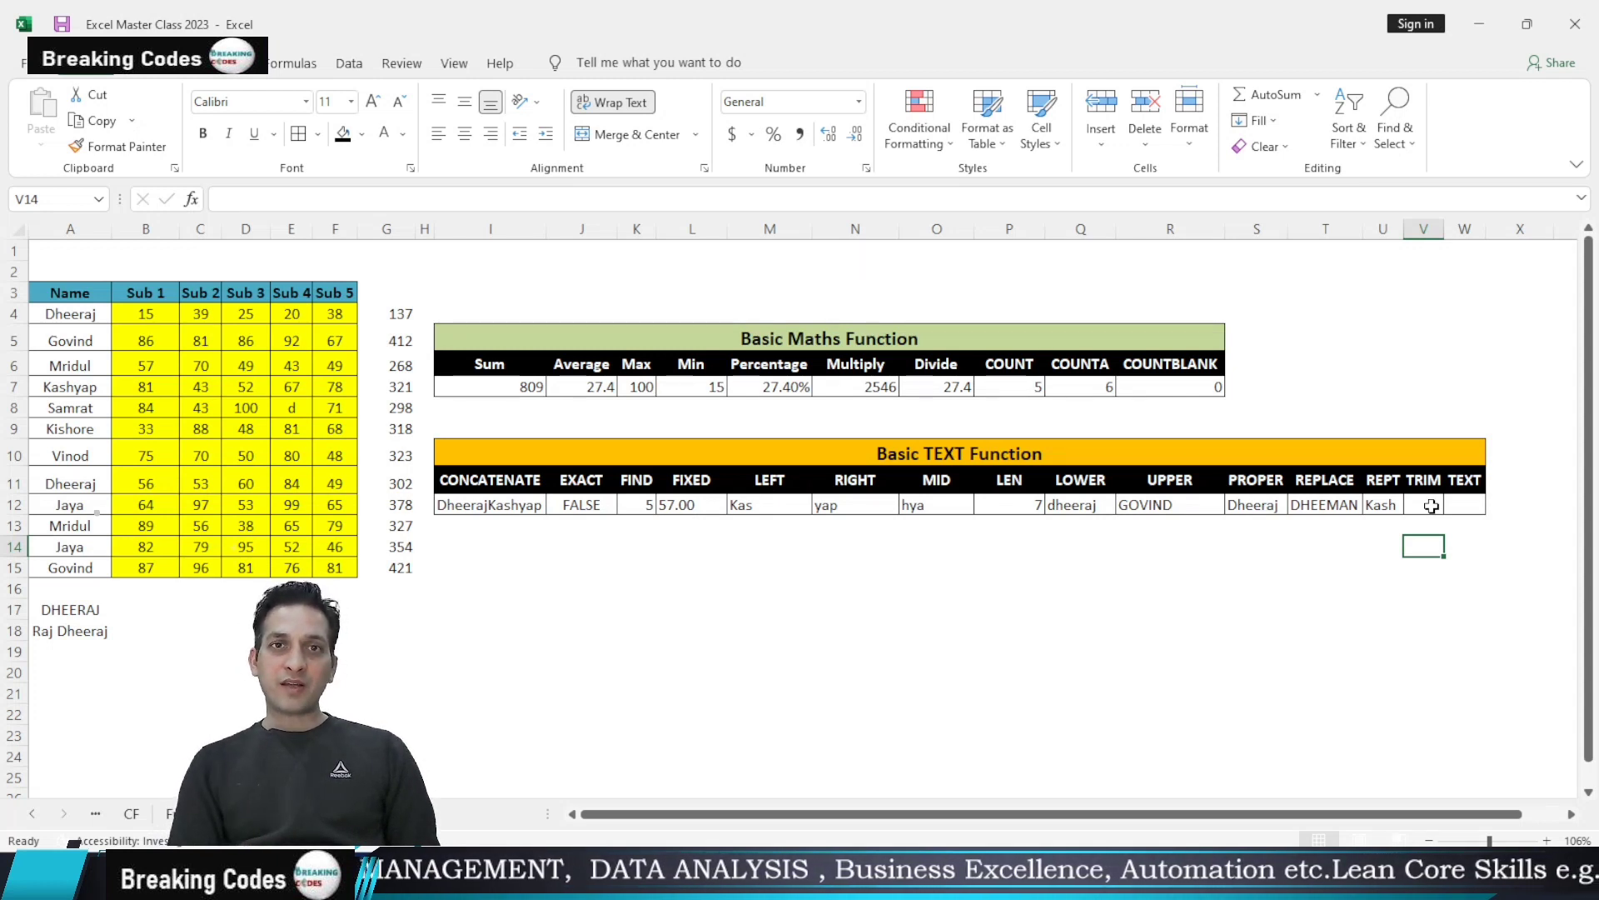
click(1430, 506)
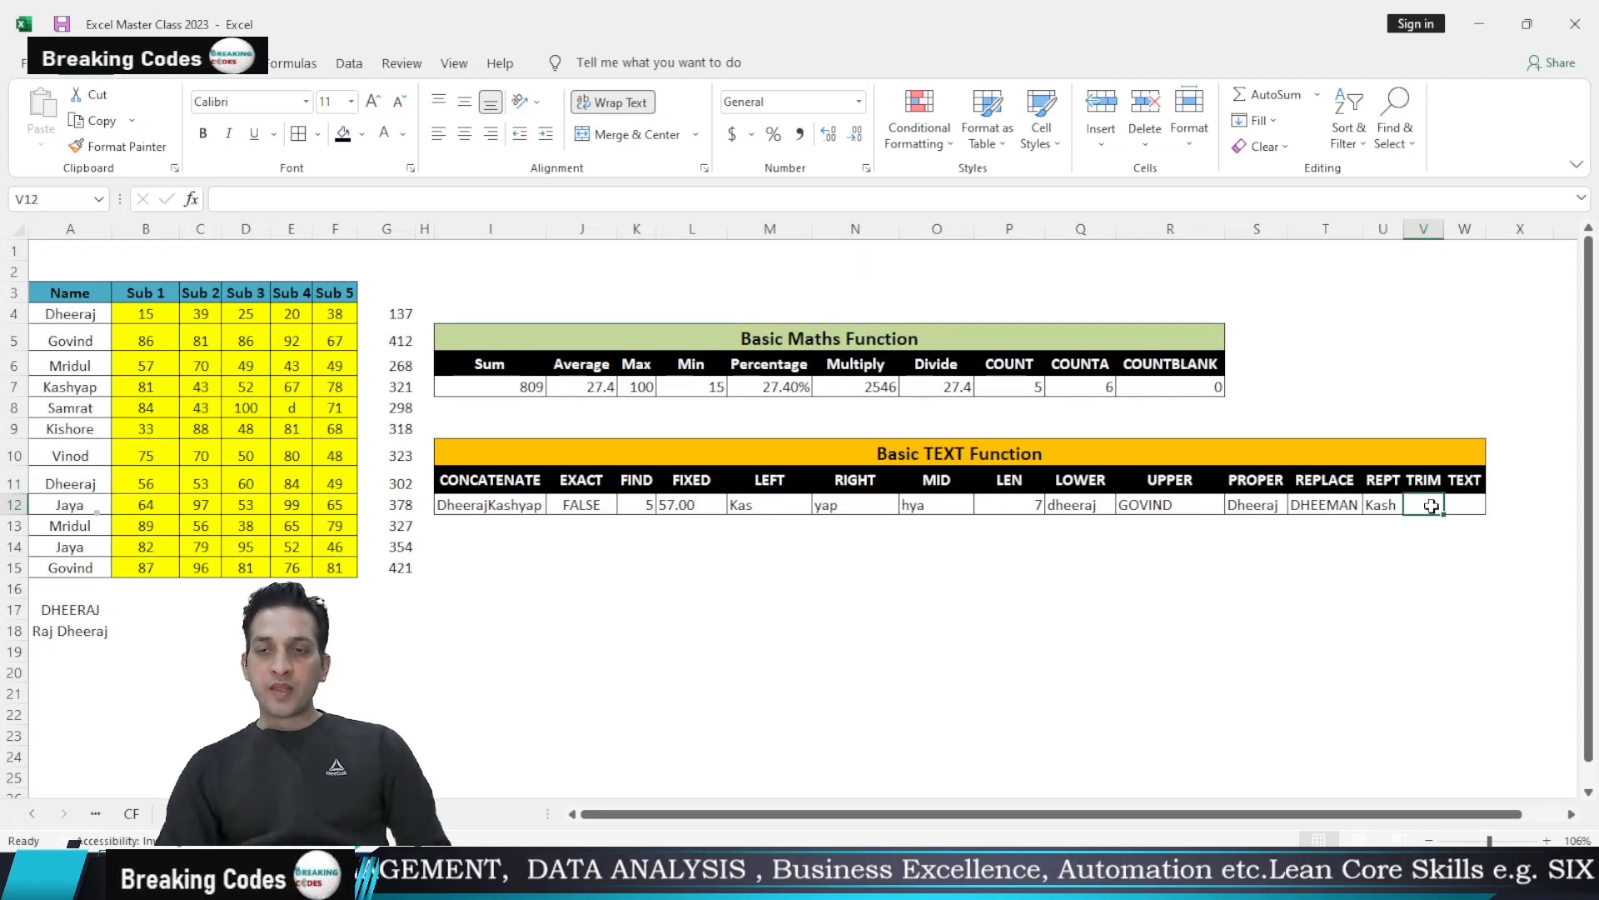
text(=tr)
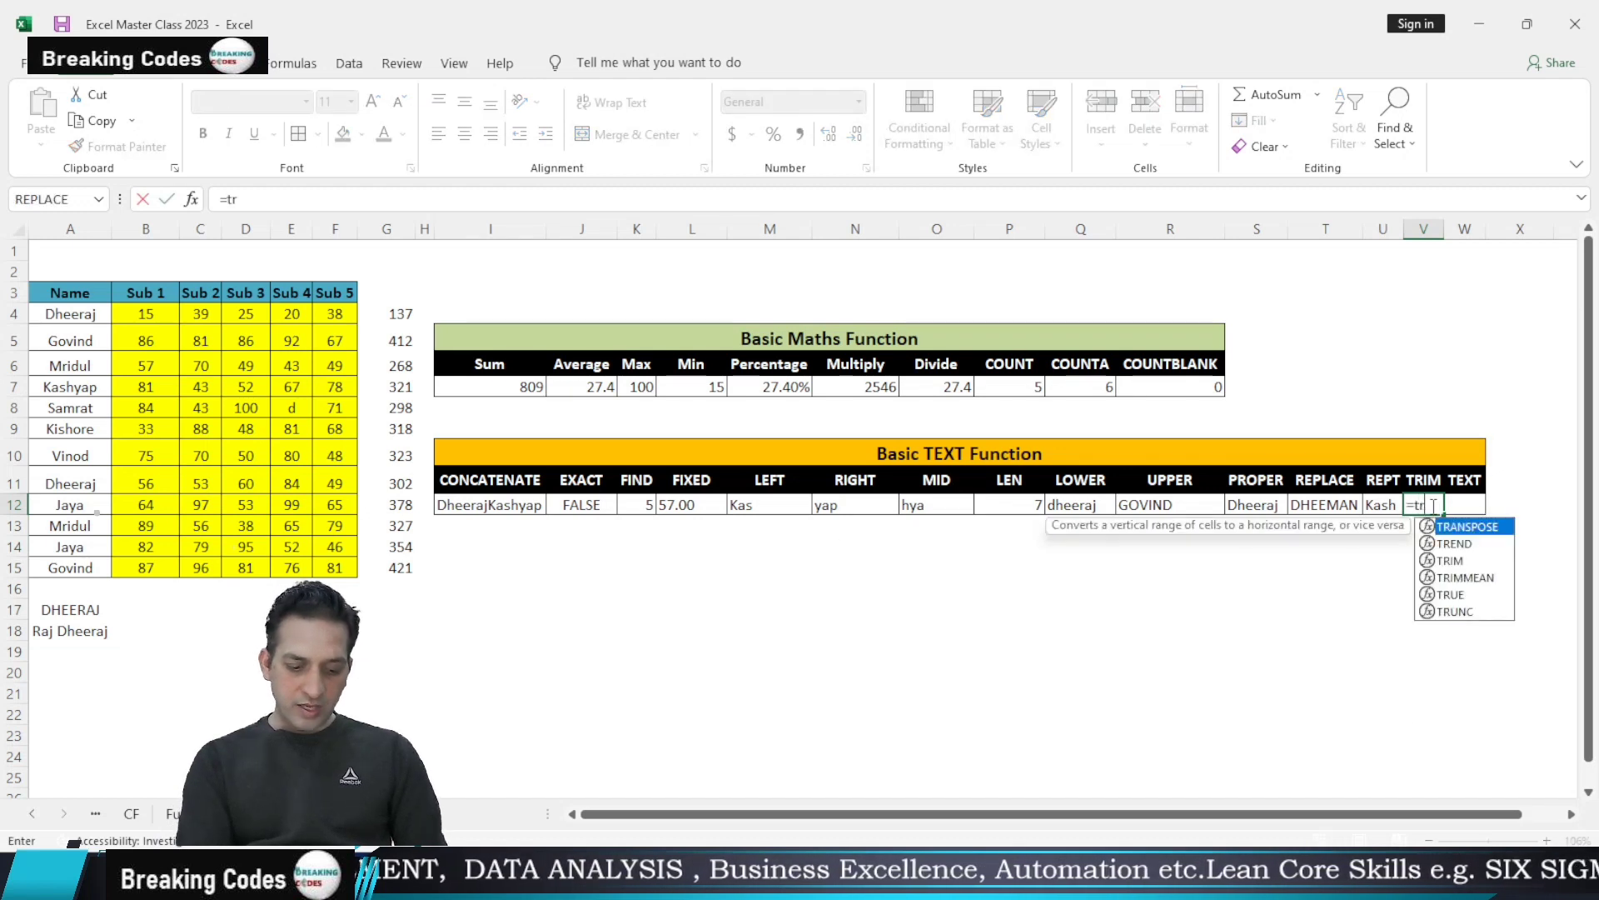
text(im()
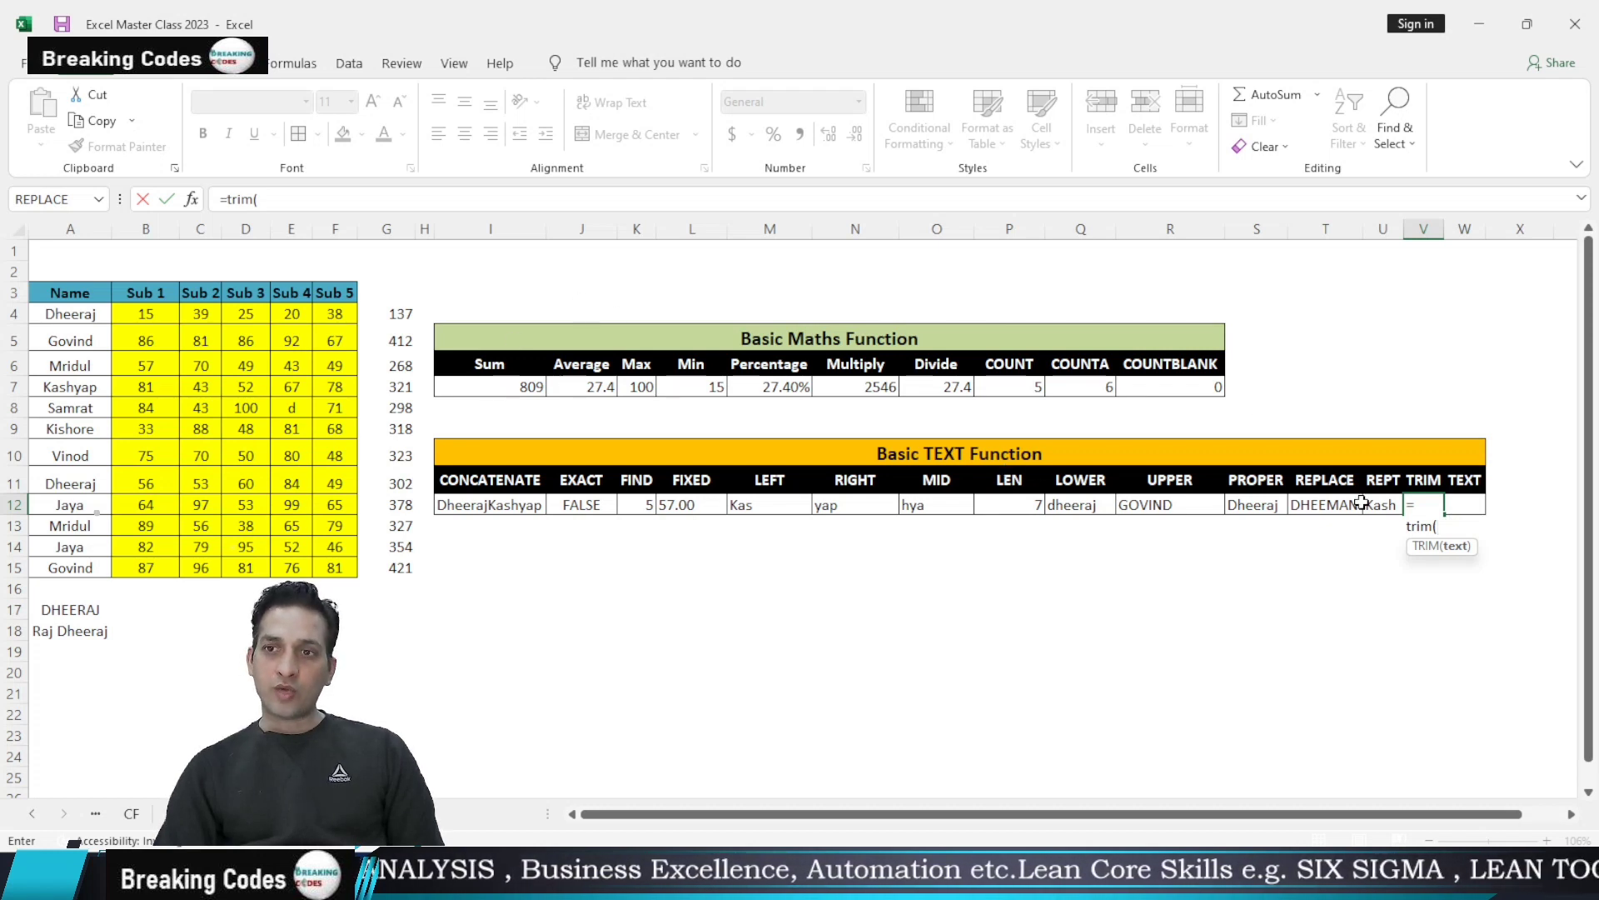
click(1433, 503)
key(BackSpace)
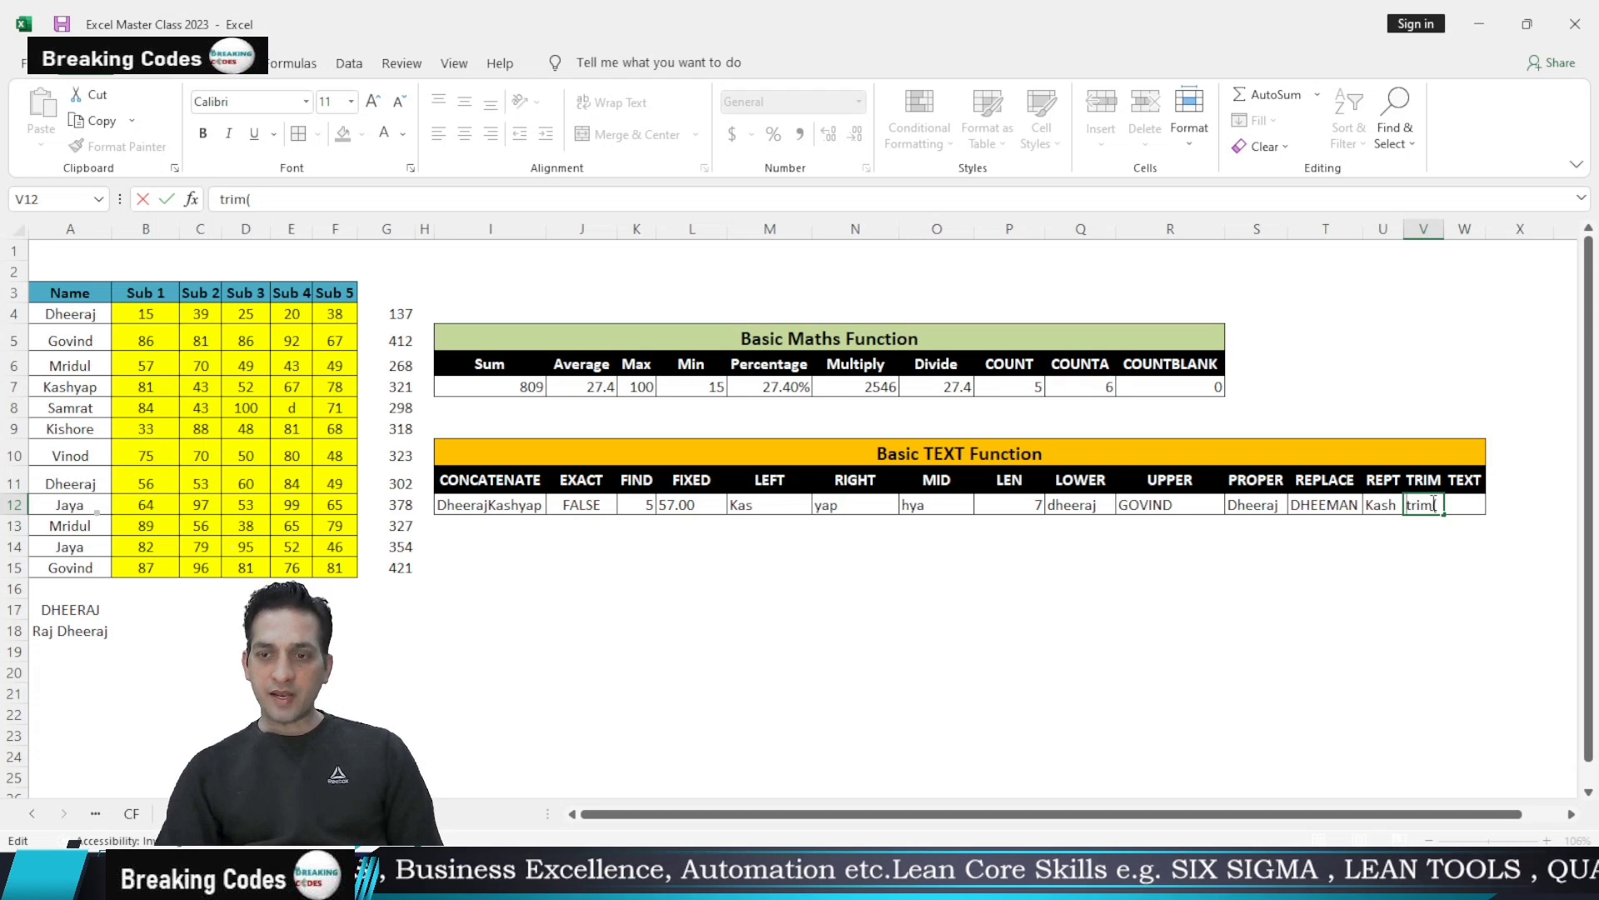
text(')
key(Delete)
key(Delete)
key(Delete)
key(Delete)
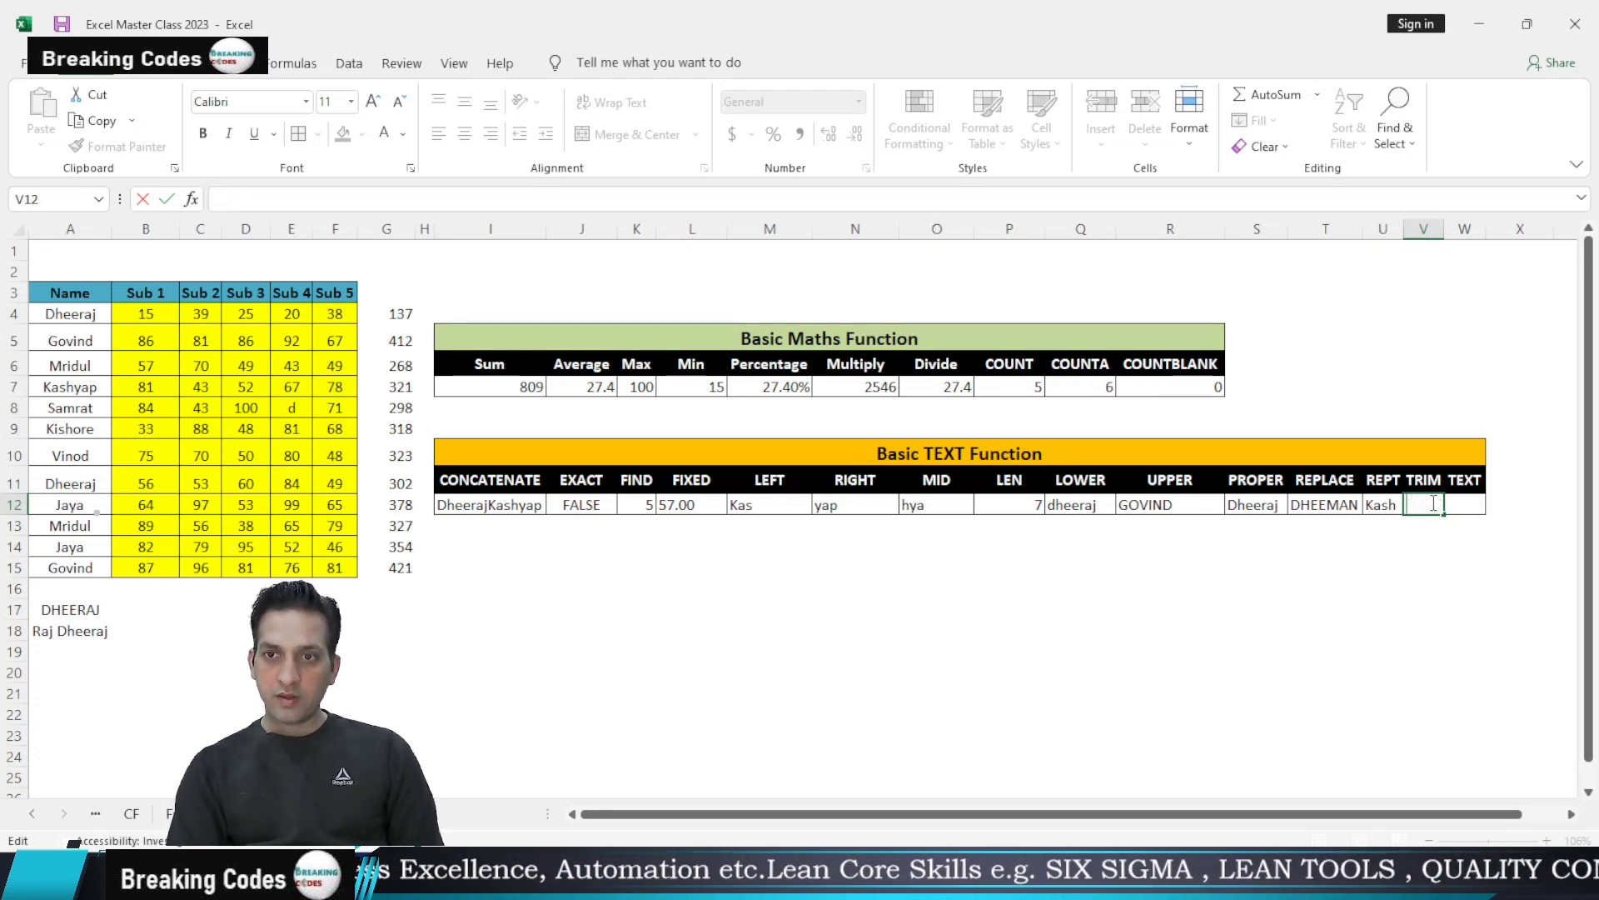
click(245, 652)
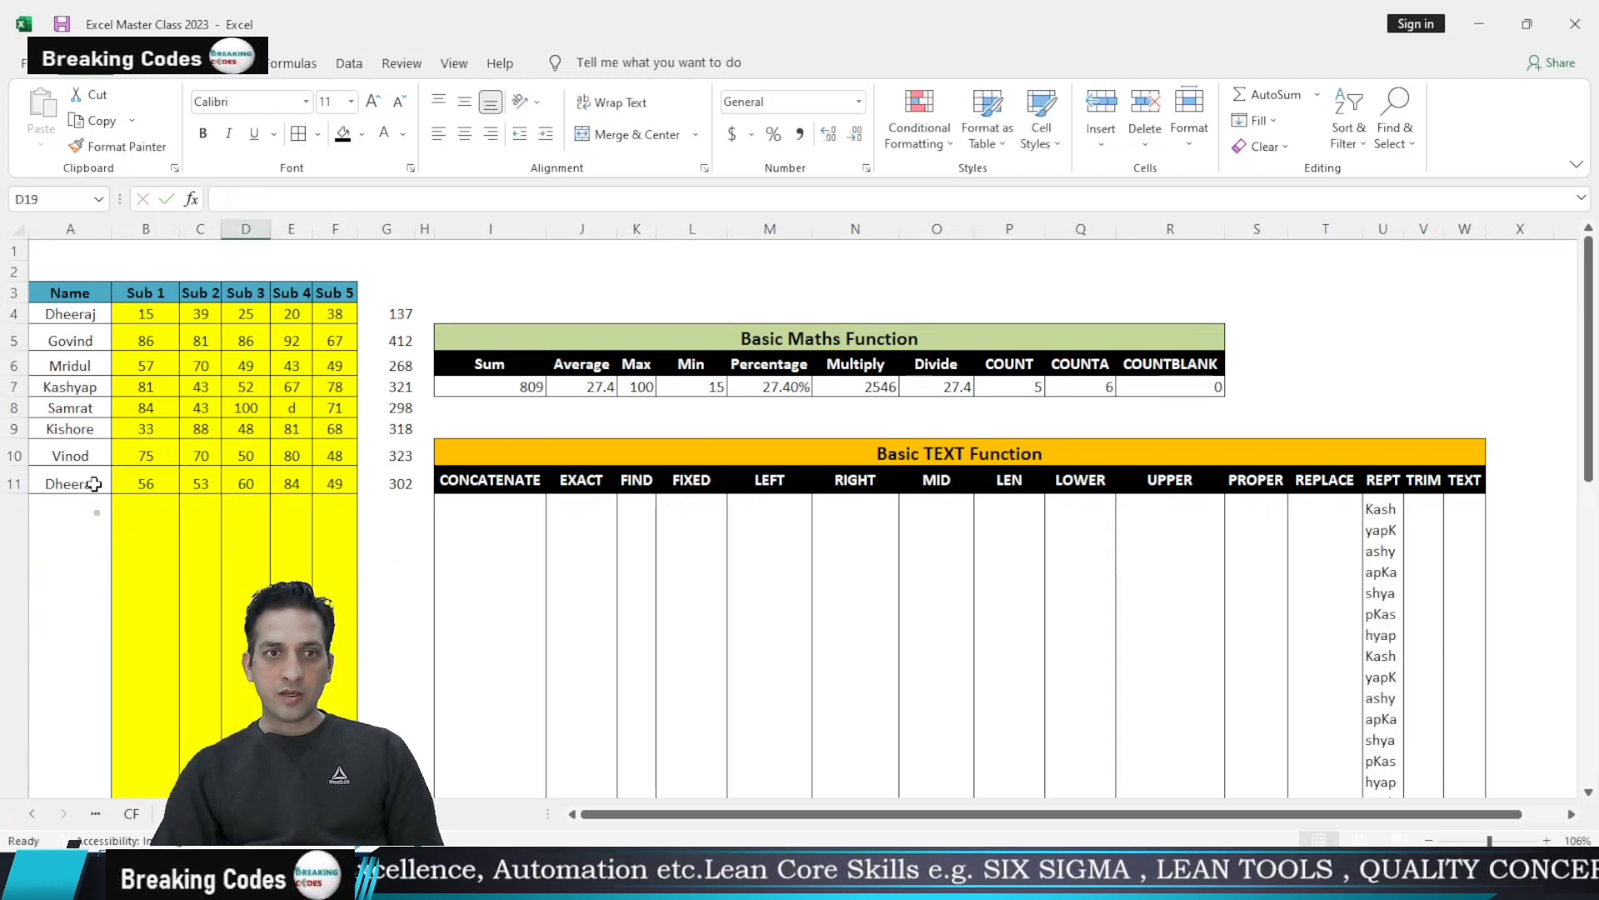
Add leading spaces before the names in cells A4, A6 and A8
double_click(49, 314)
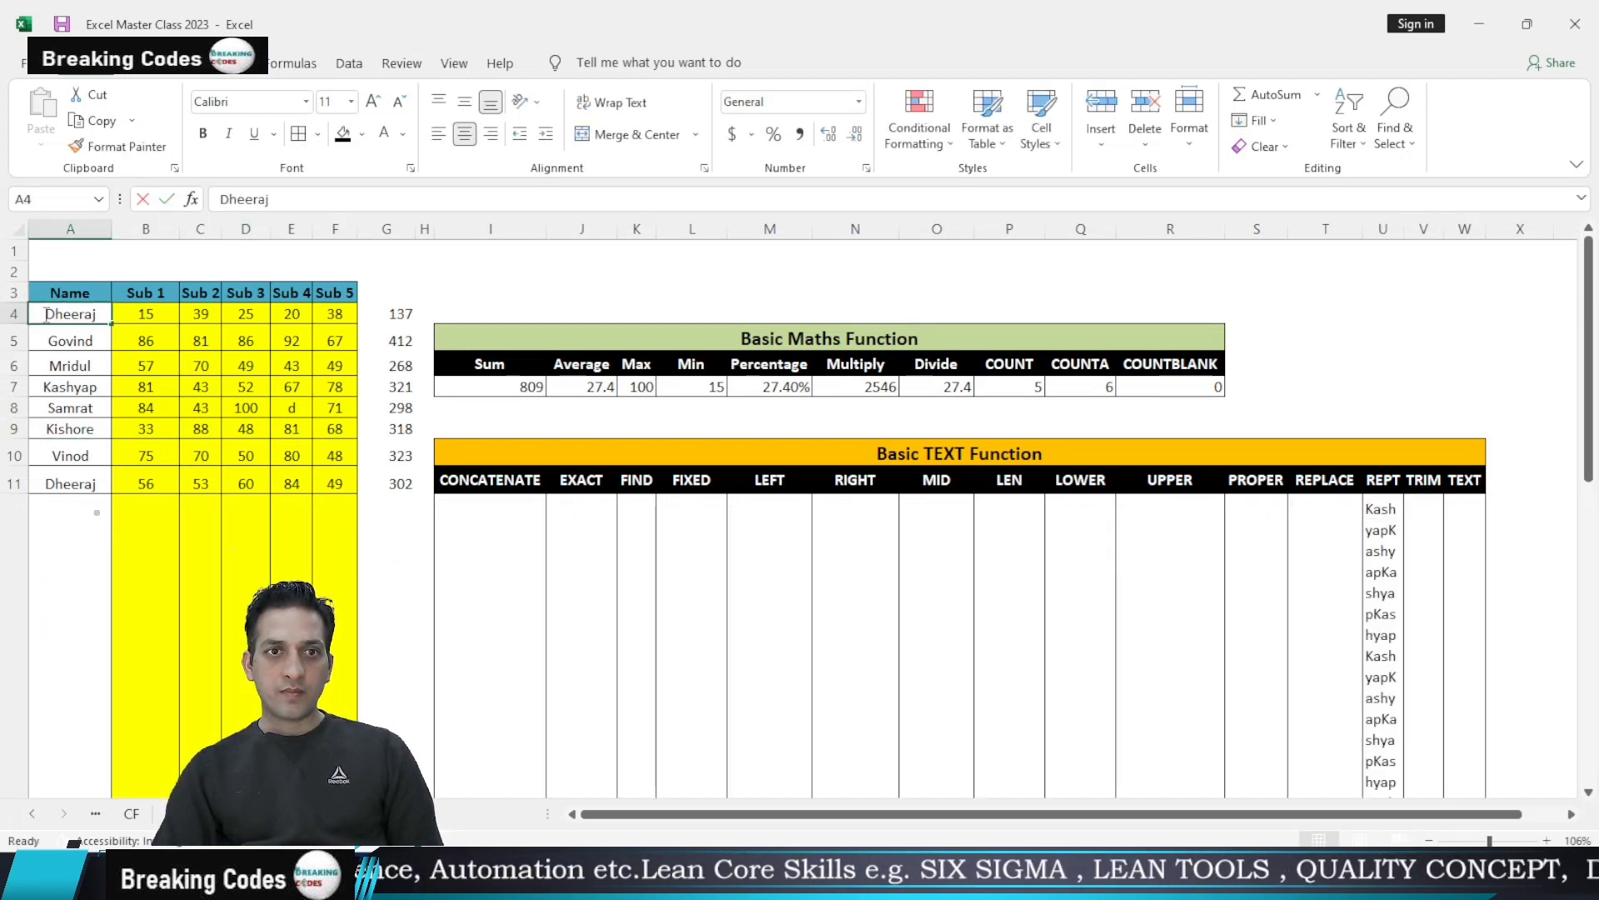
double_click(53, 364)
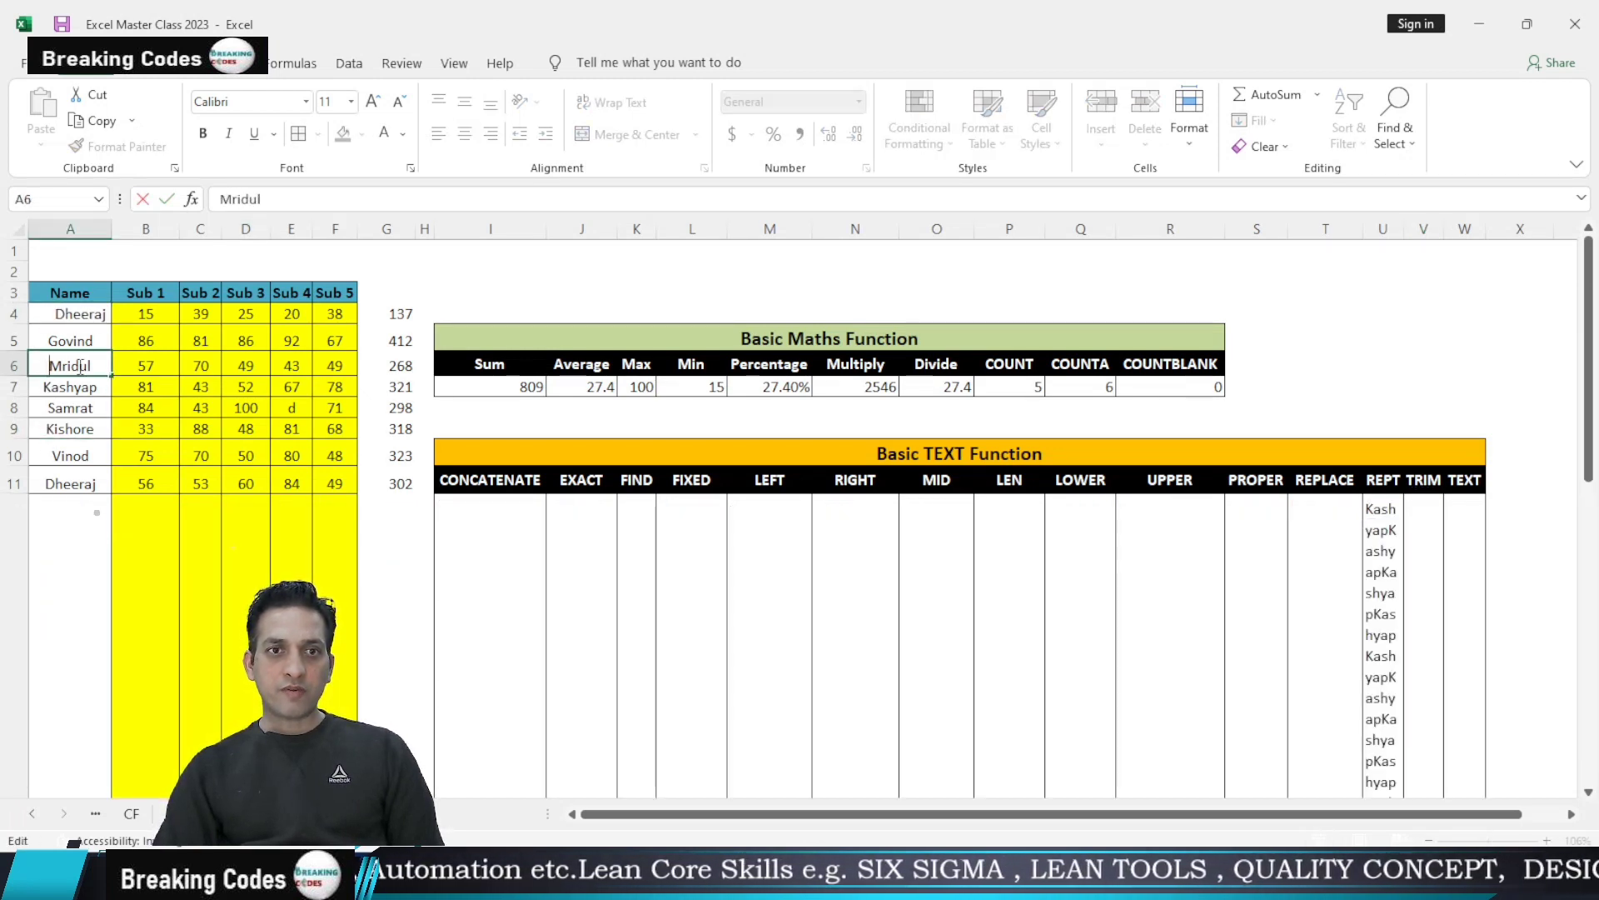
double_click(47, 410)
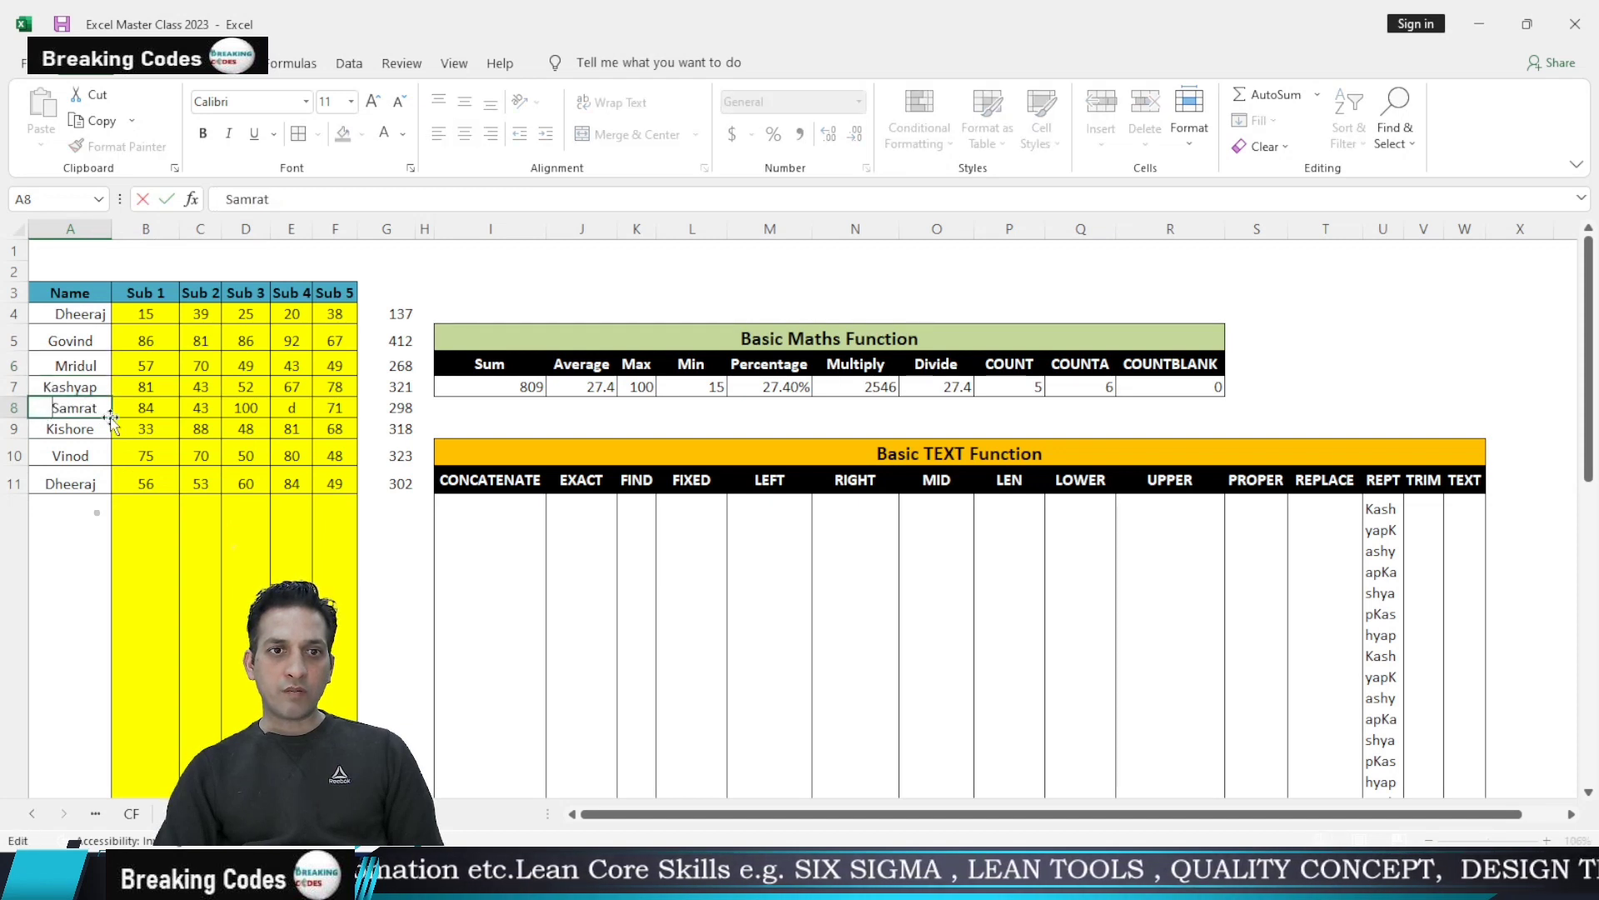
click(514, 275)
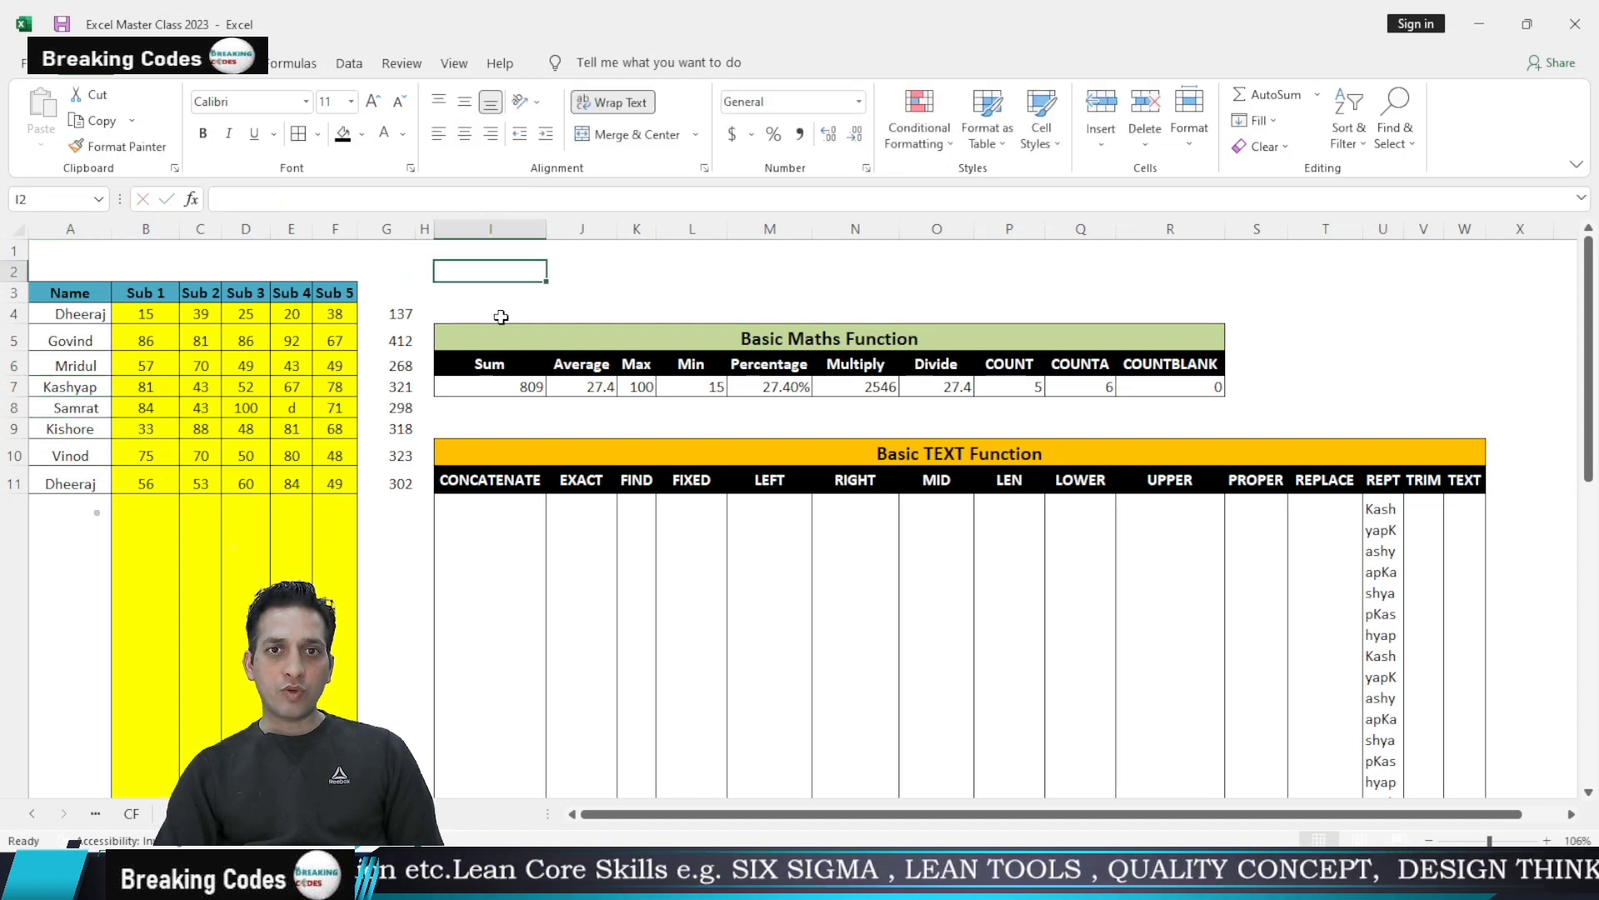
Turn off text wrapping for the repeated text in cell U12
click(1387, 563)
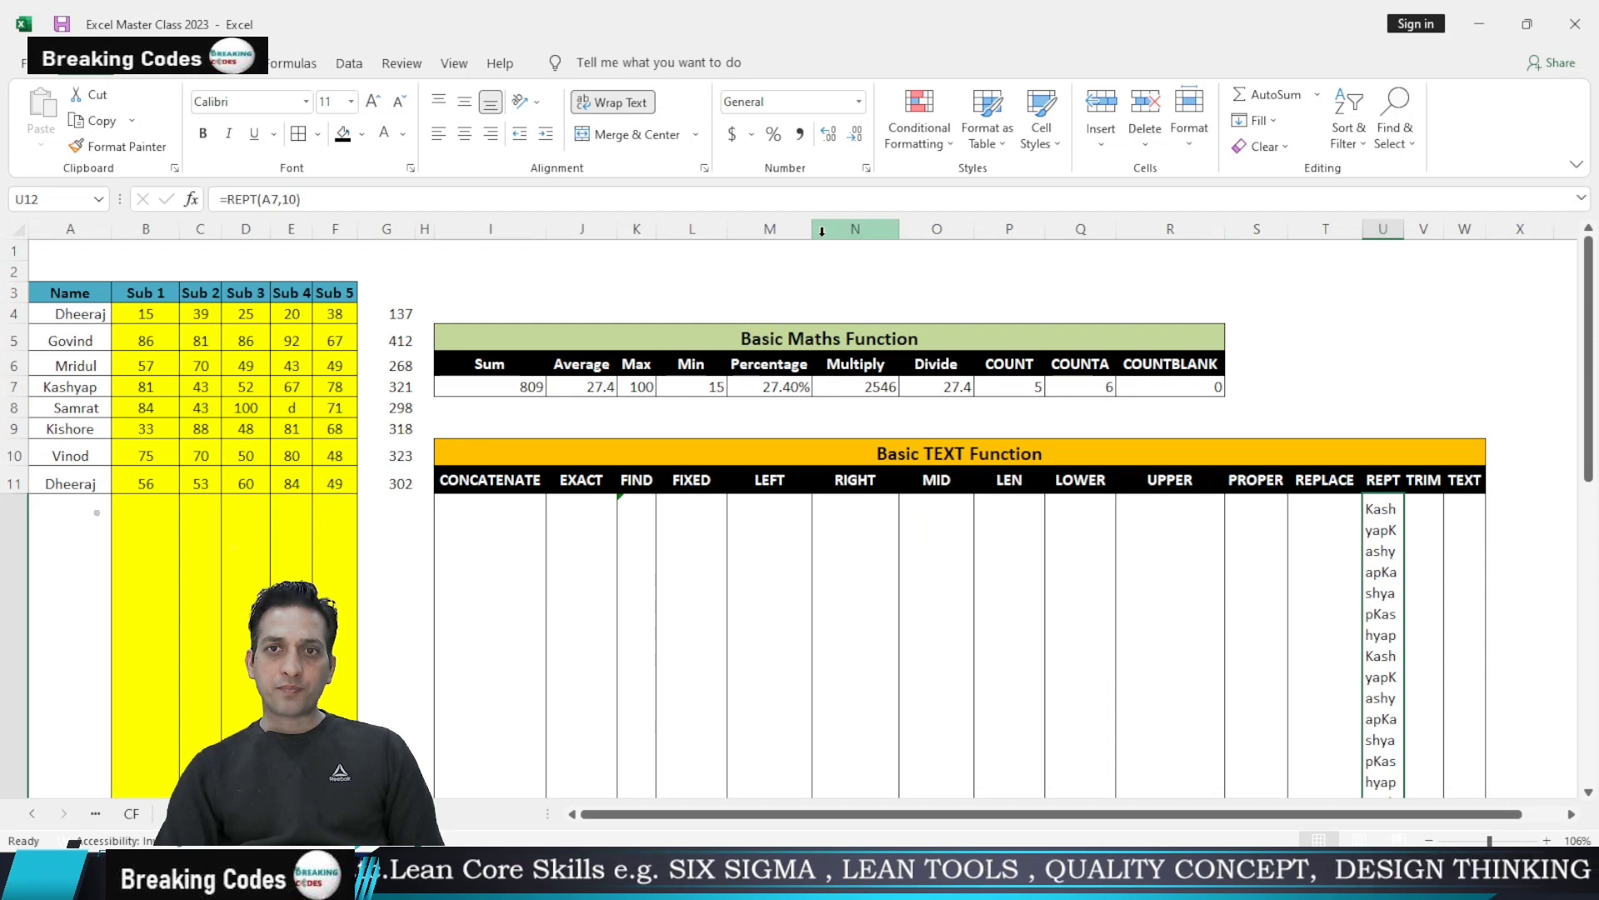
click(616, 102)
scroll(958, 378, down, 1)
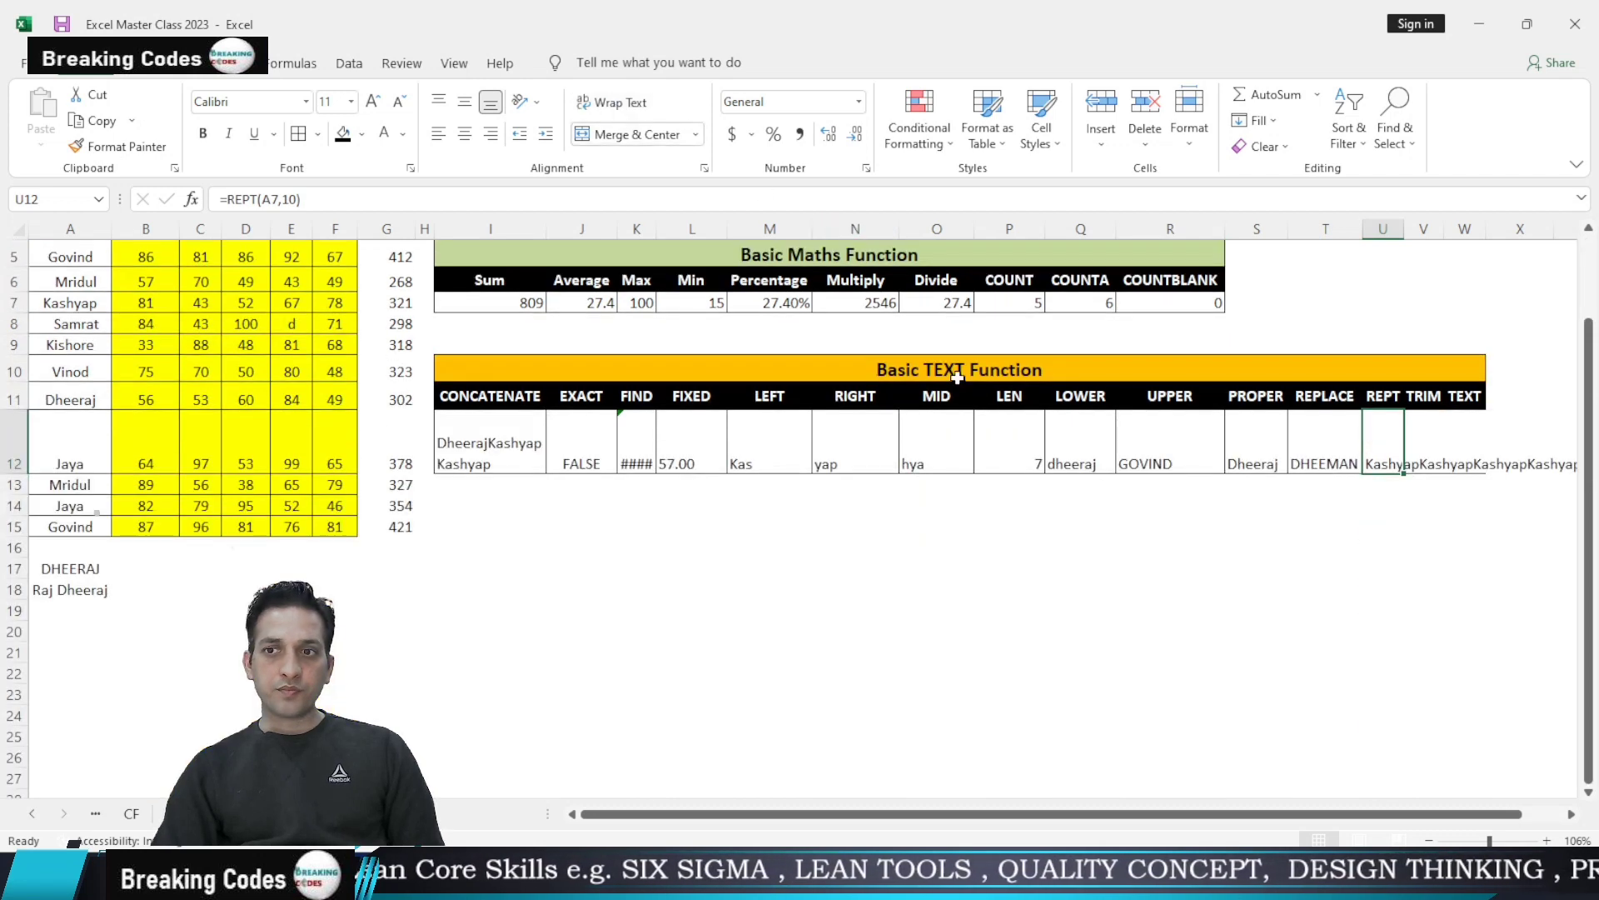
Enter the formula =TRIM(A4) in cell V12 under the TRIM heading and widen column V to fit the result
click(1199, 553)
click(1451, 448)
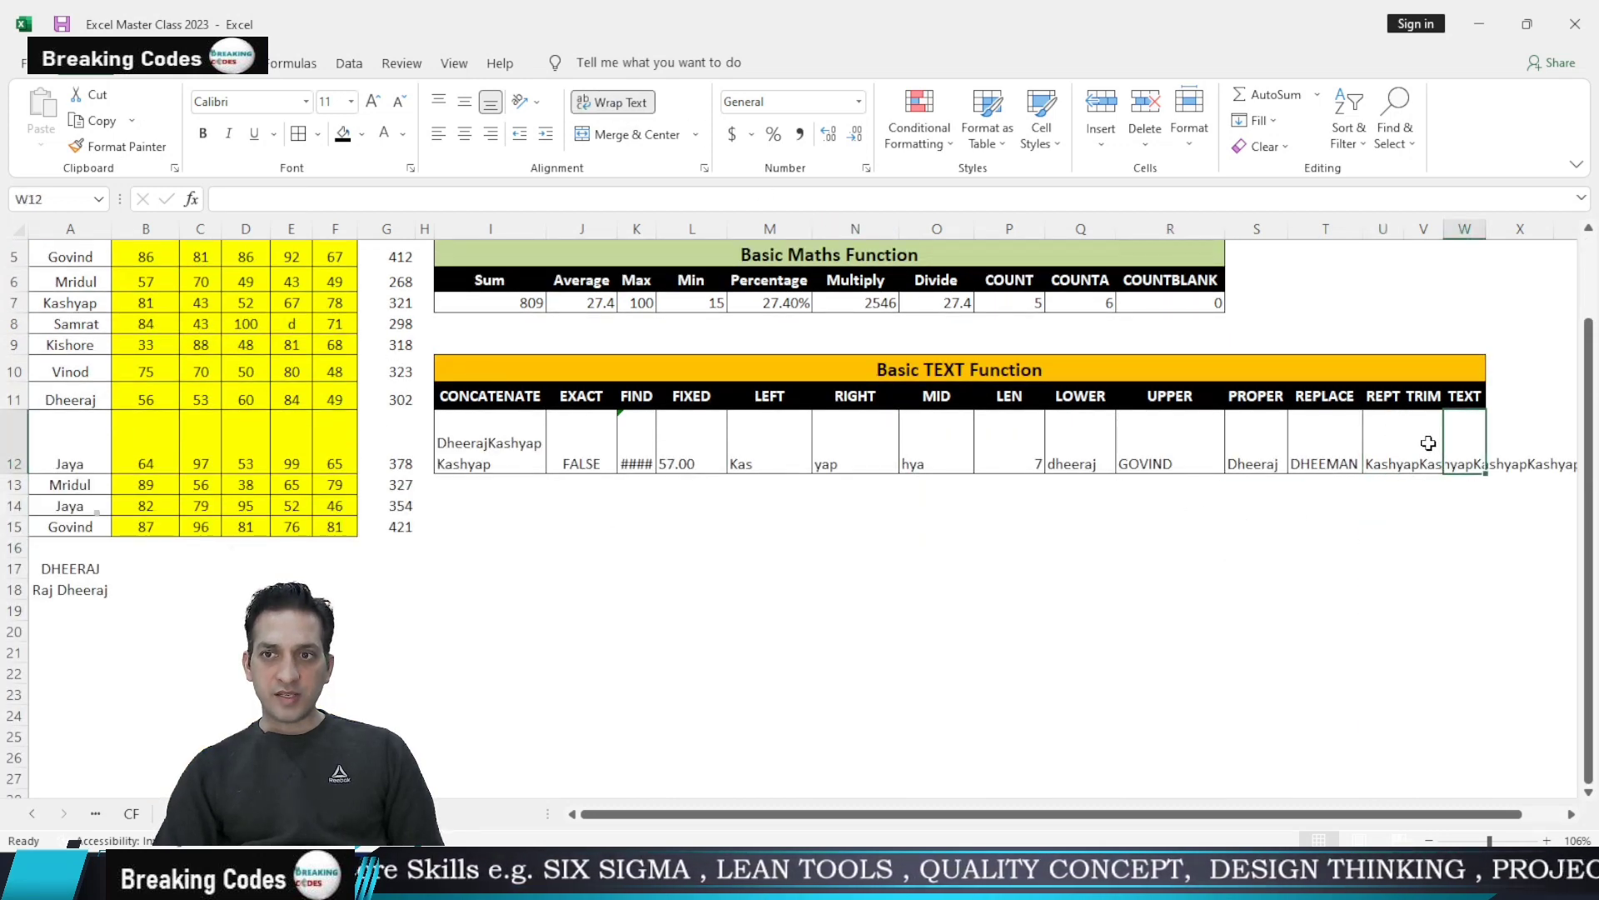
click(1428, 443)
scroll(1435, 498, up, 1)
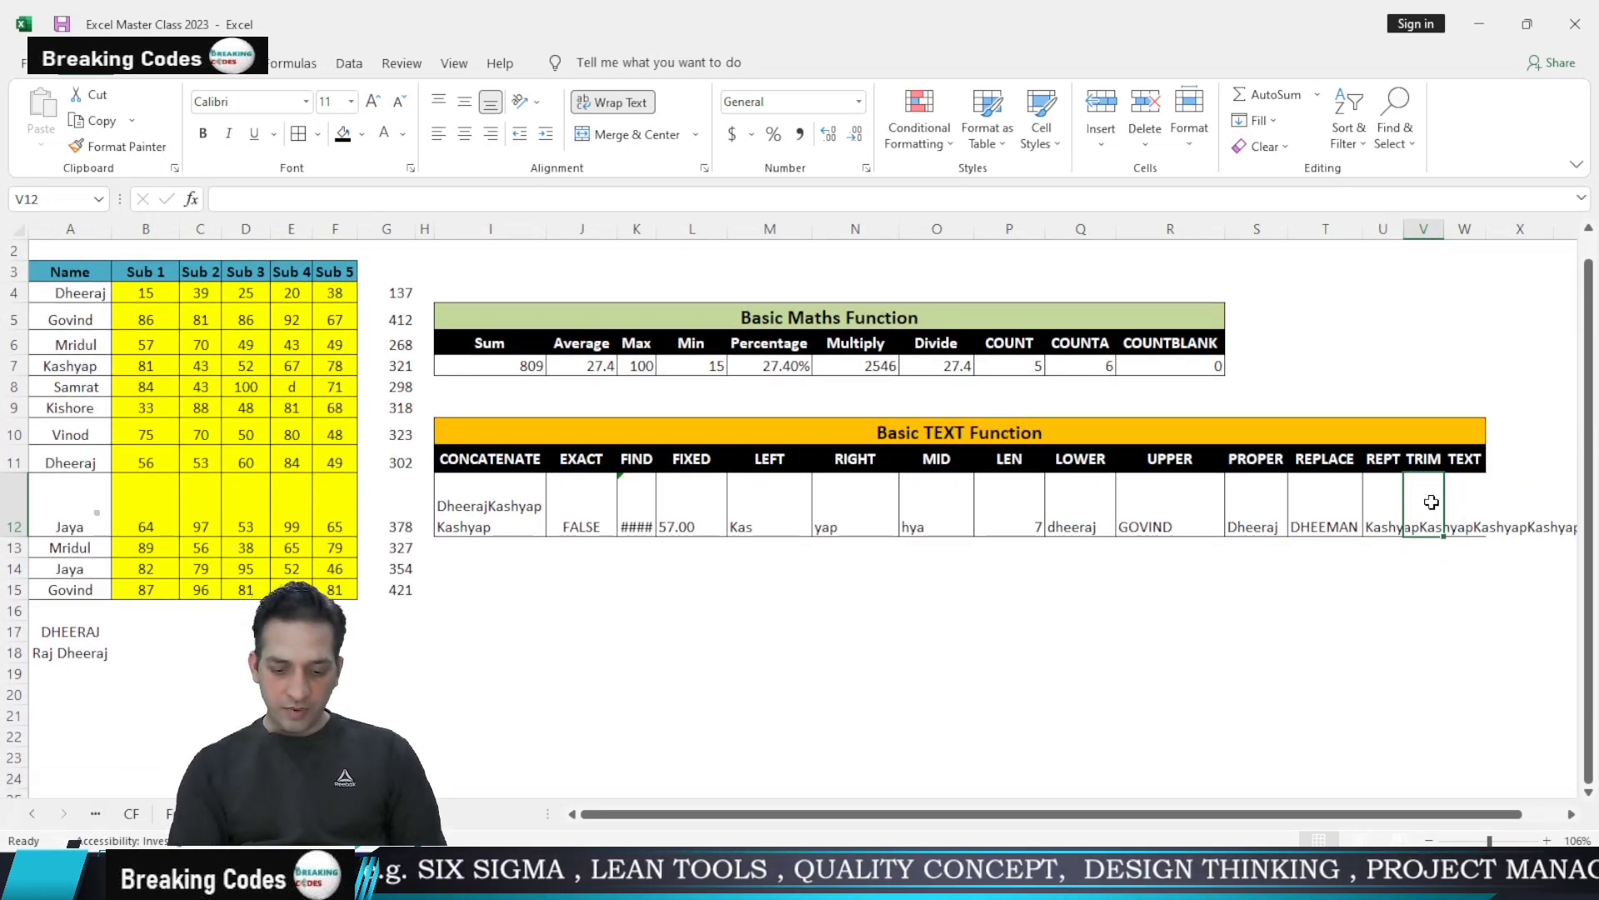
text(=trim()
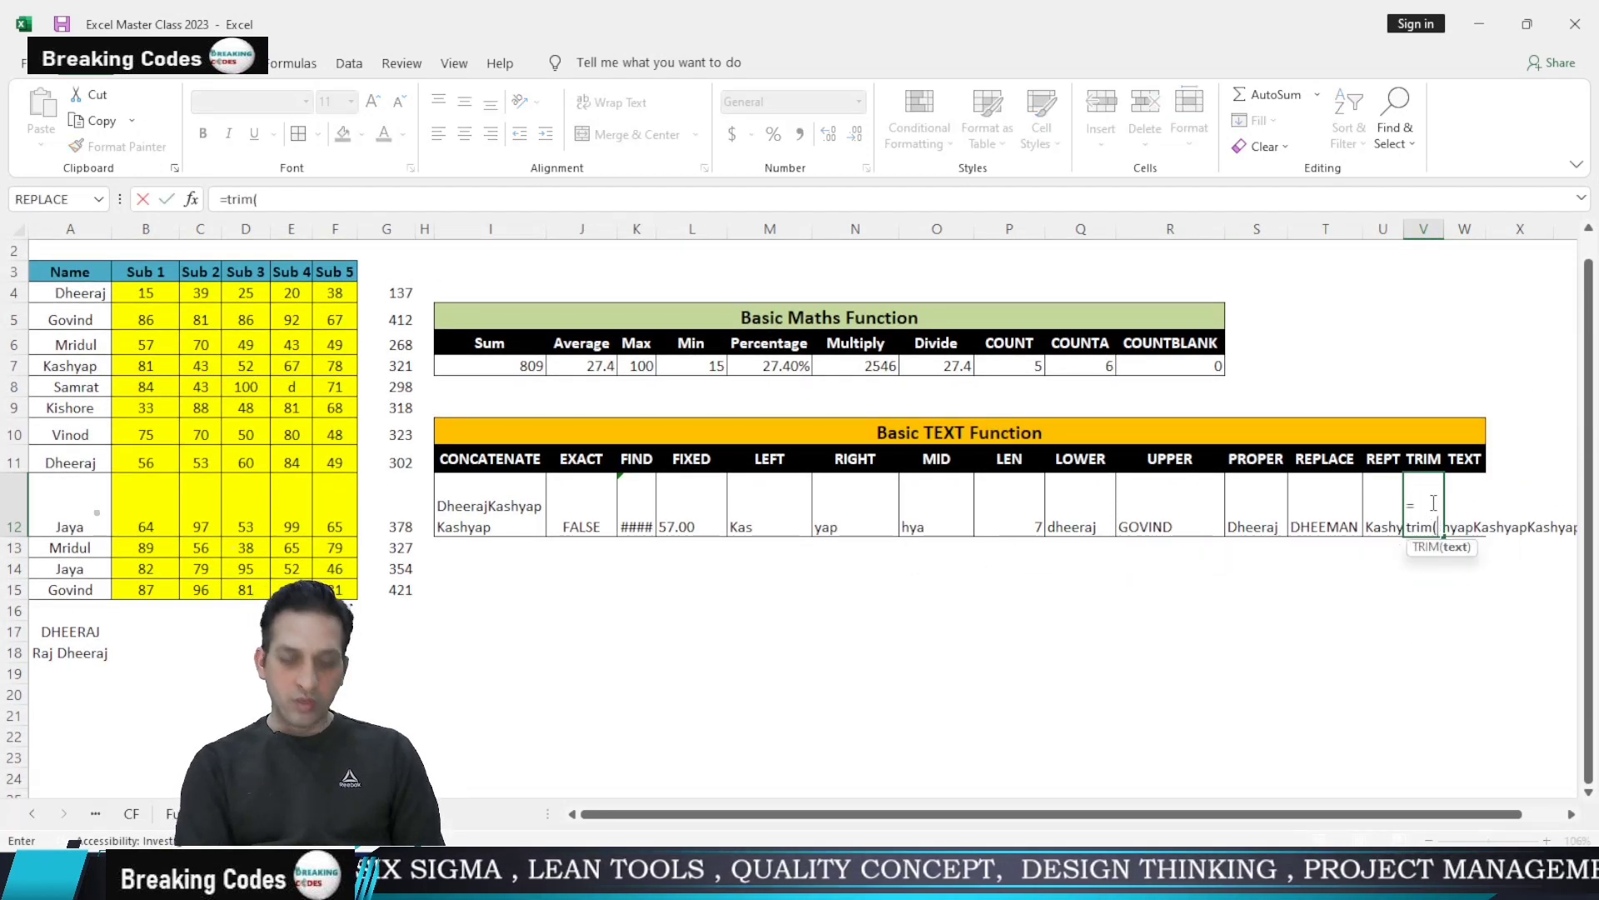
click(74, 293)
text())
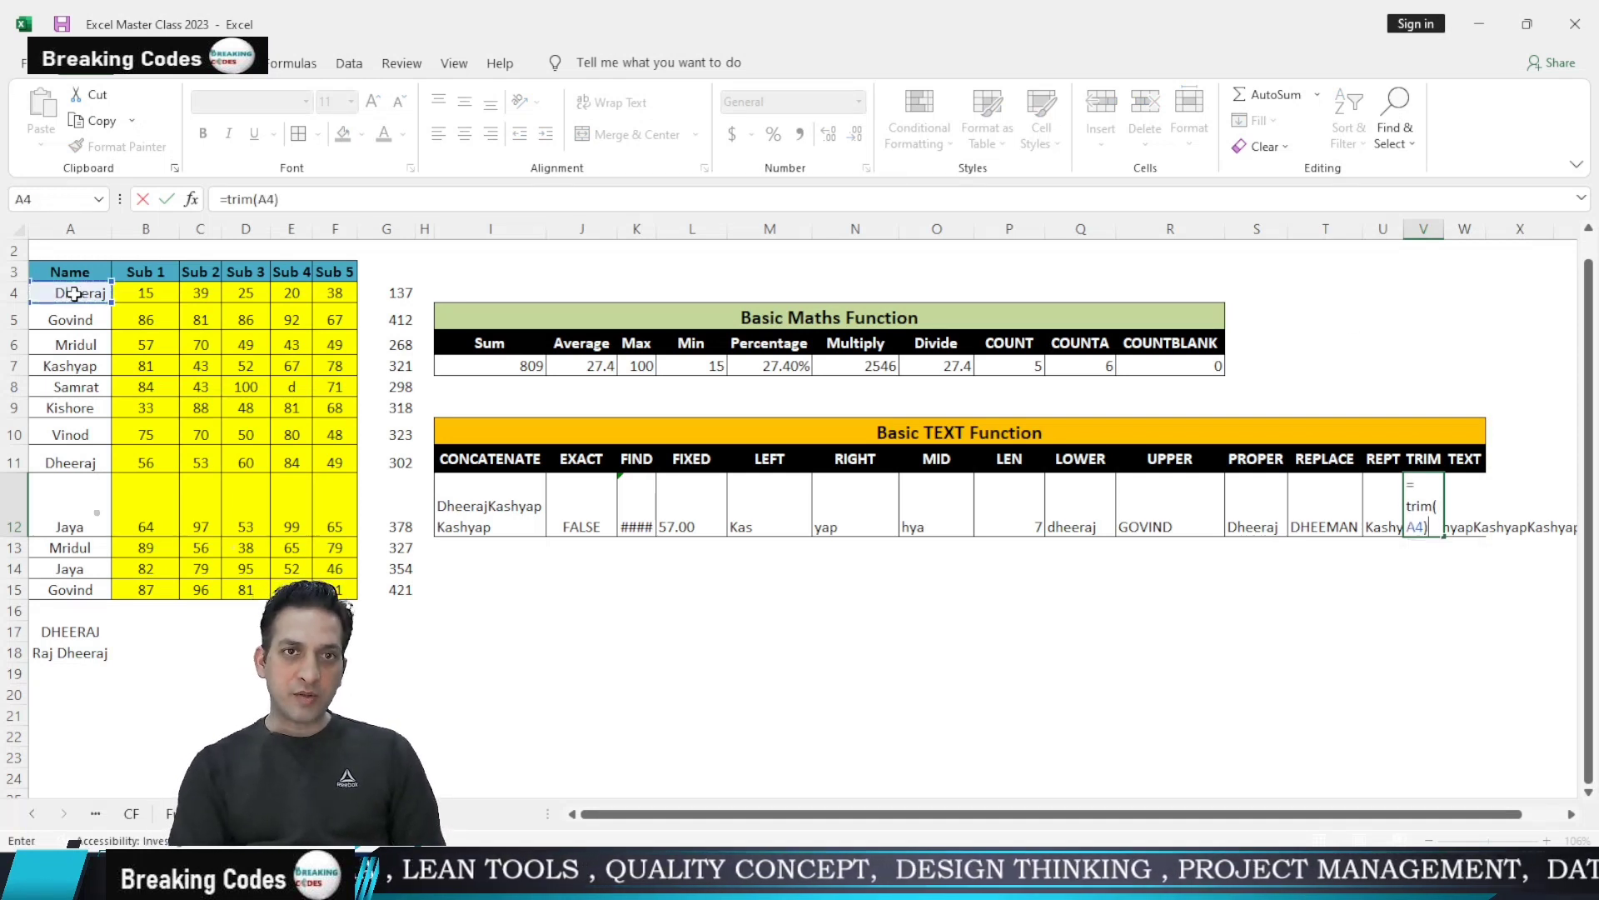
key(Return)
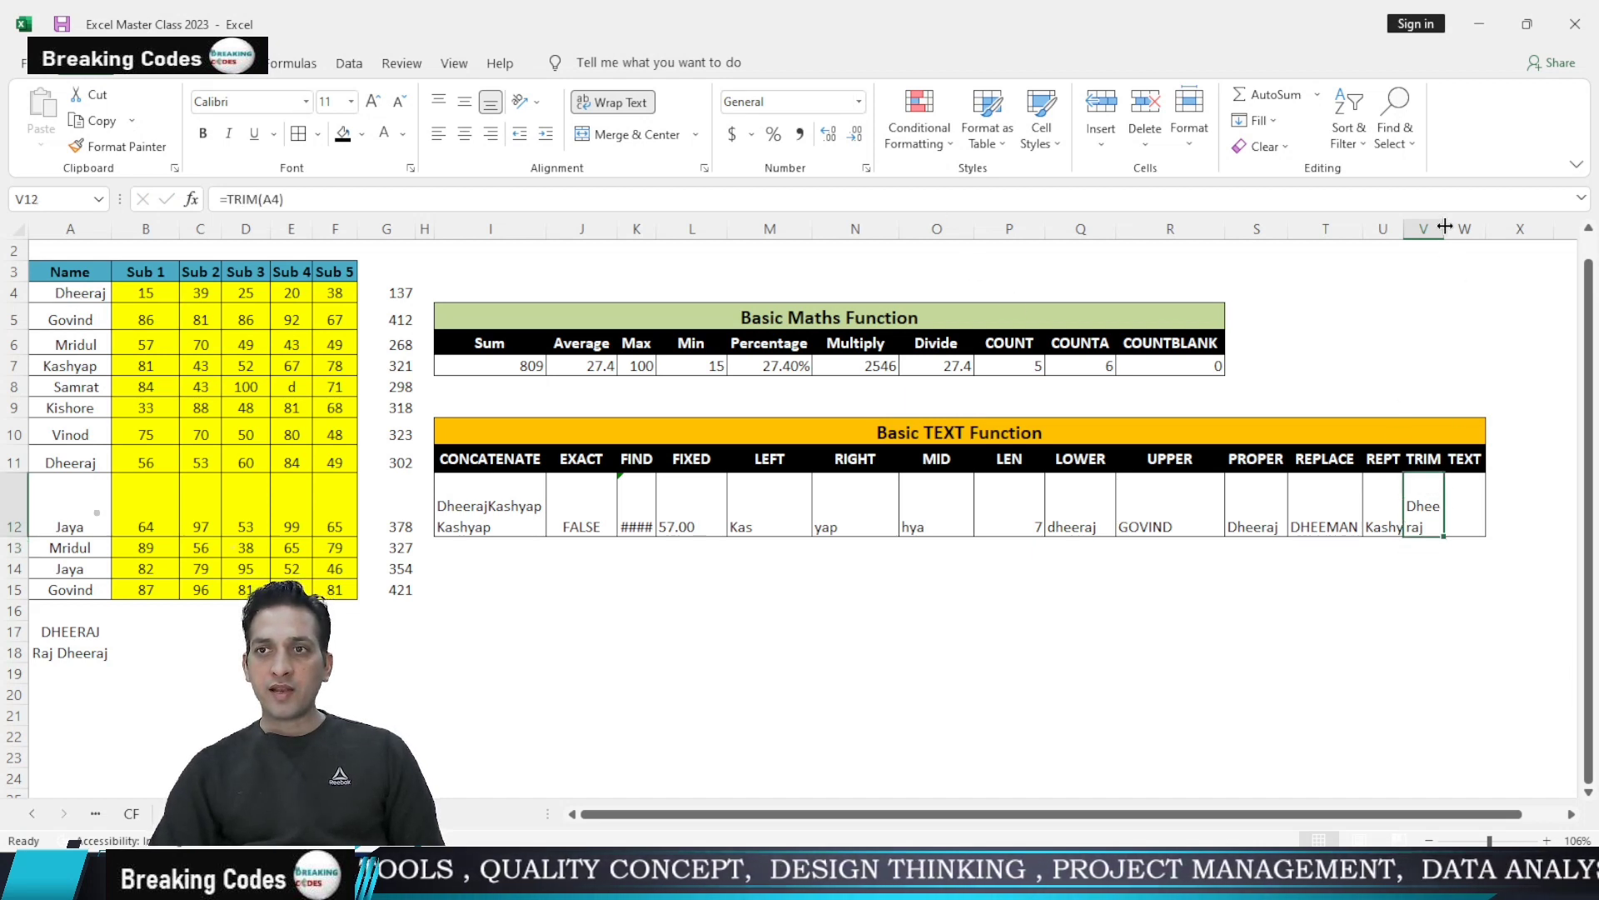
drag(1445, 226, 1484, 225)
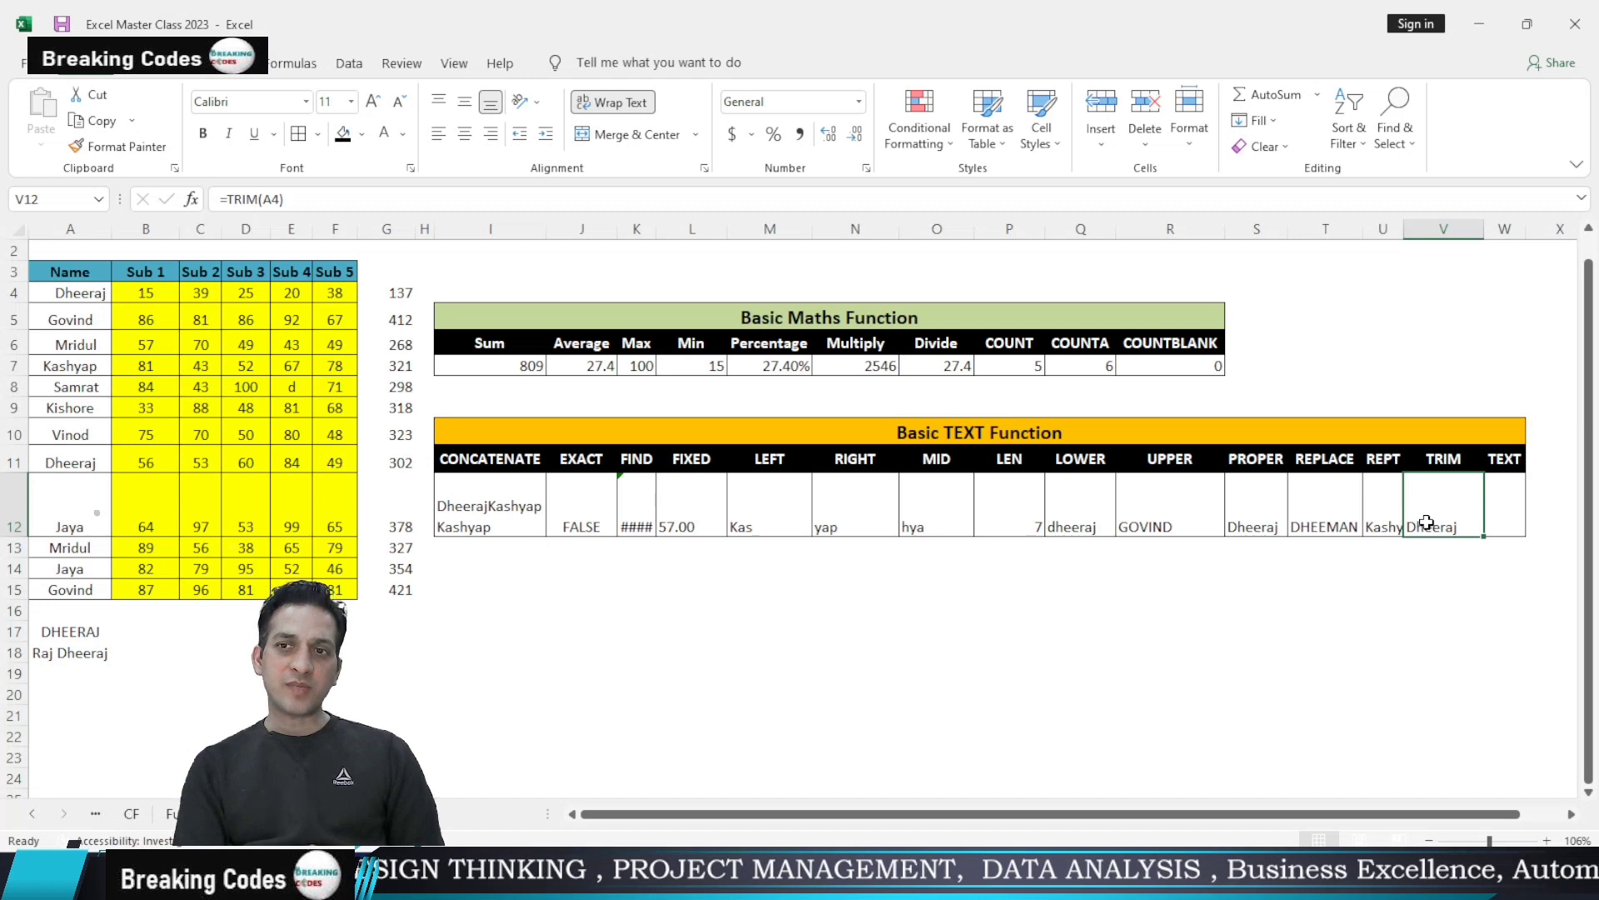
Enter the formula =TODAY() in the empty cell I19 below the text function table
click(1516, 513)
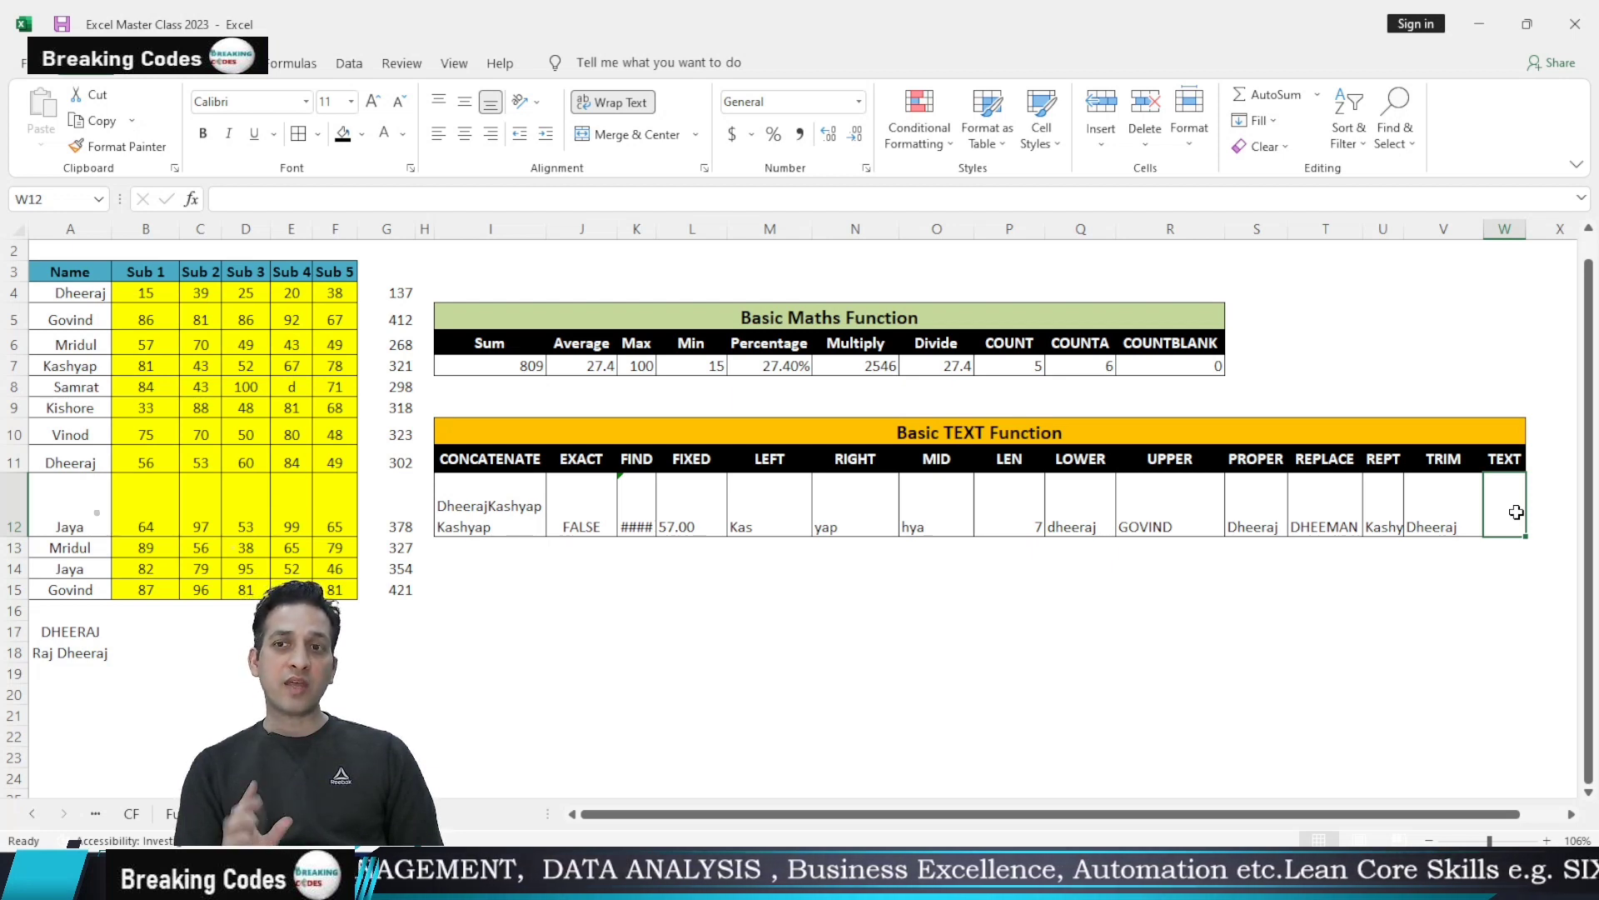
click(515, 666)
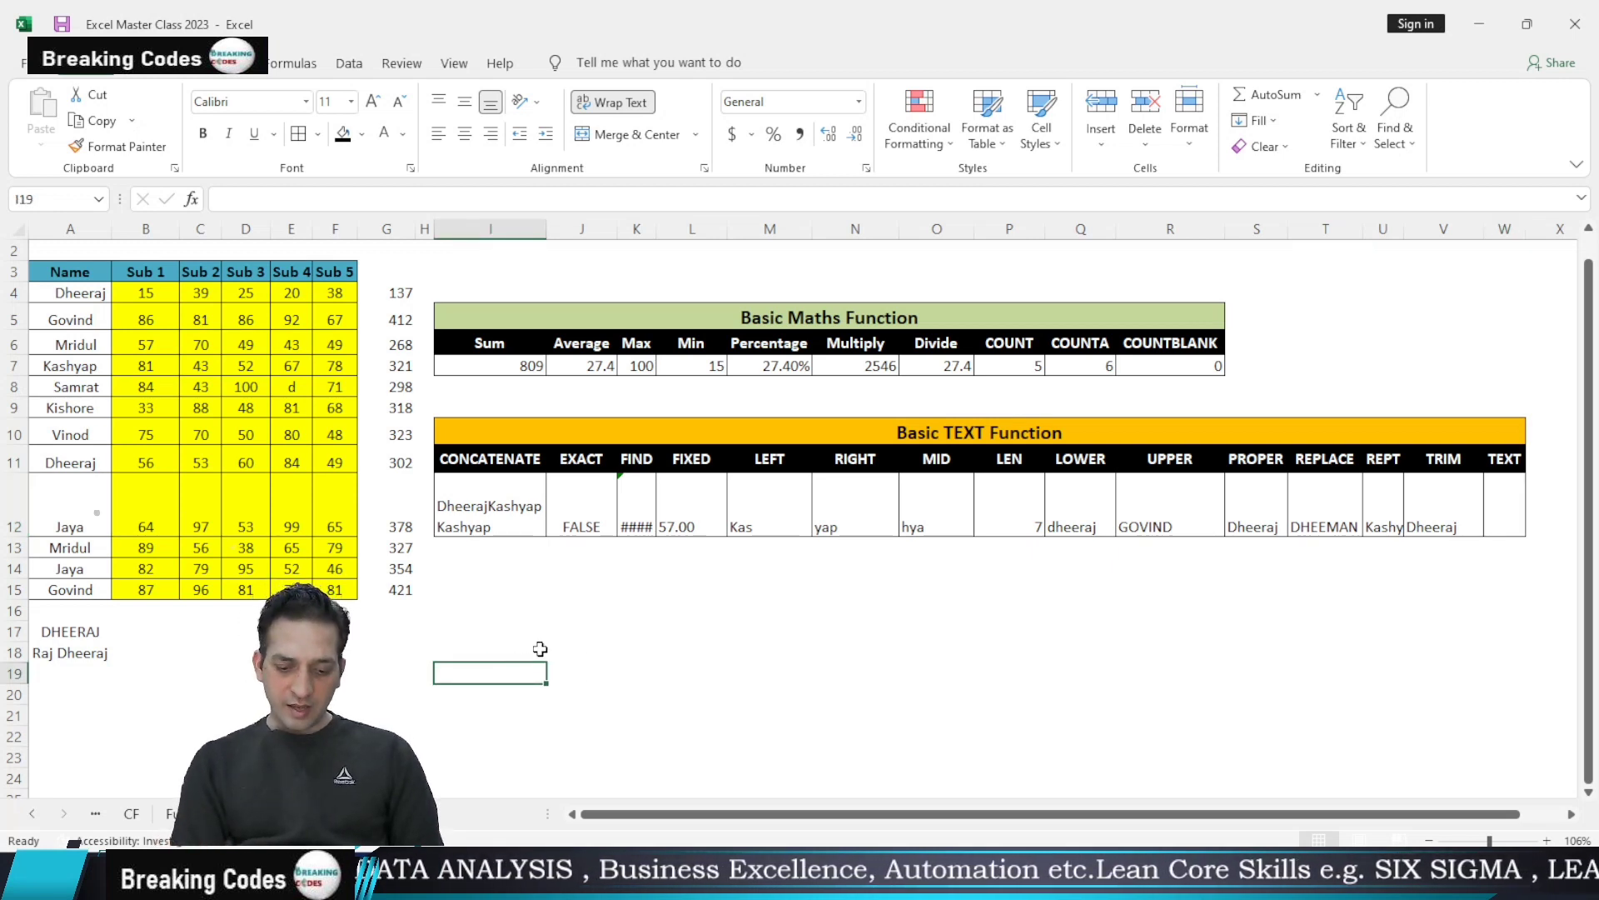
text(=today)
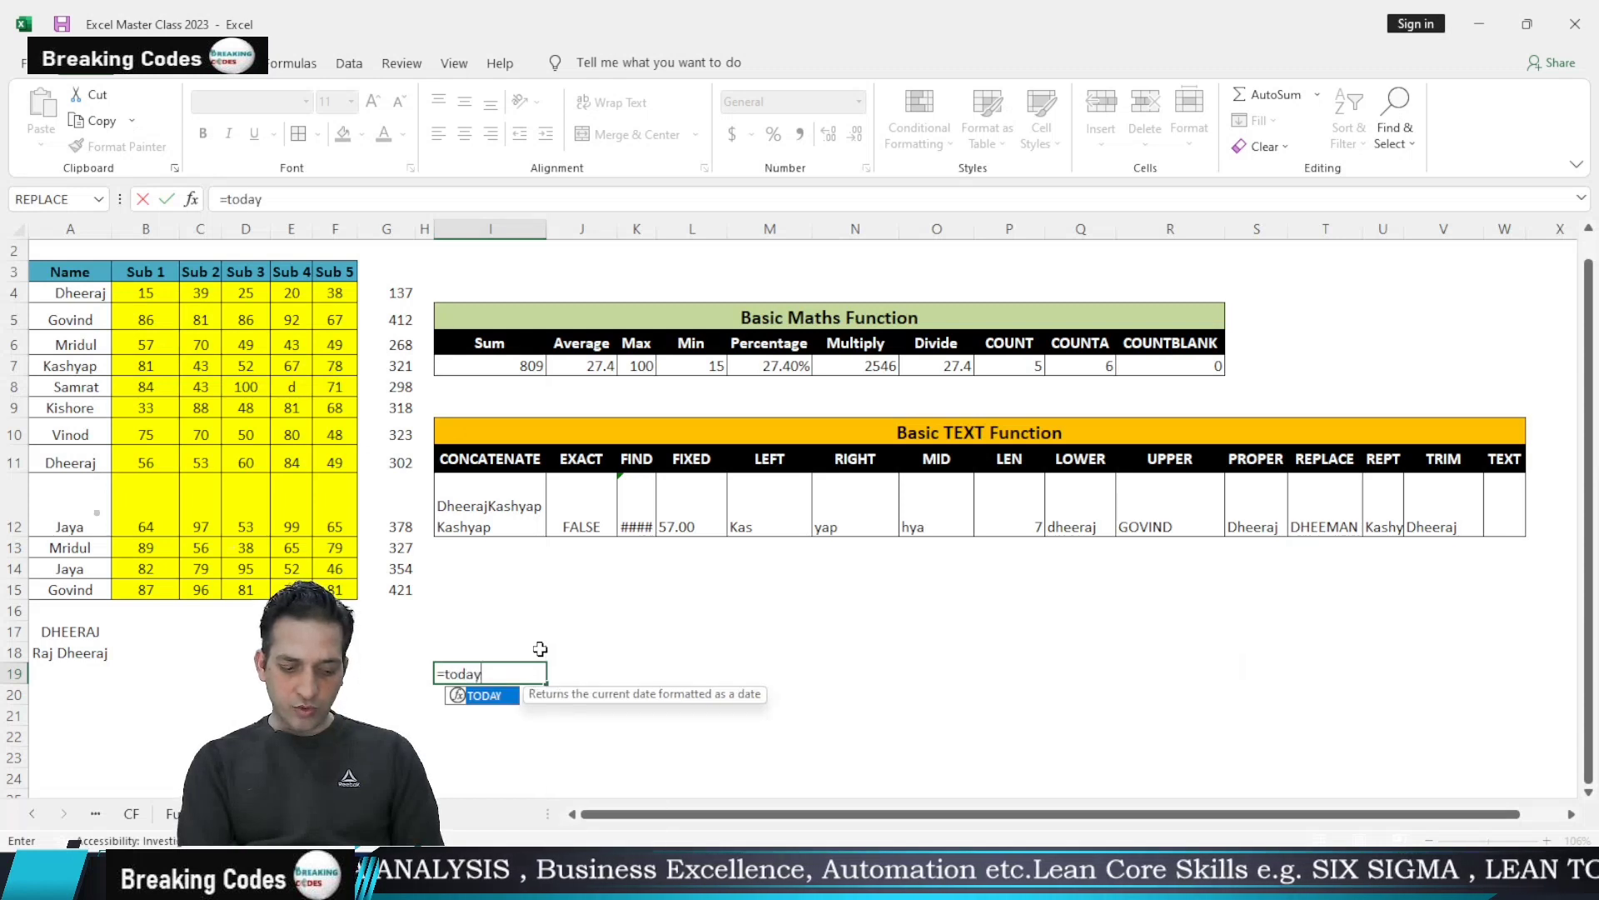
text(()
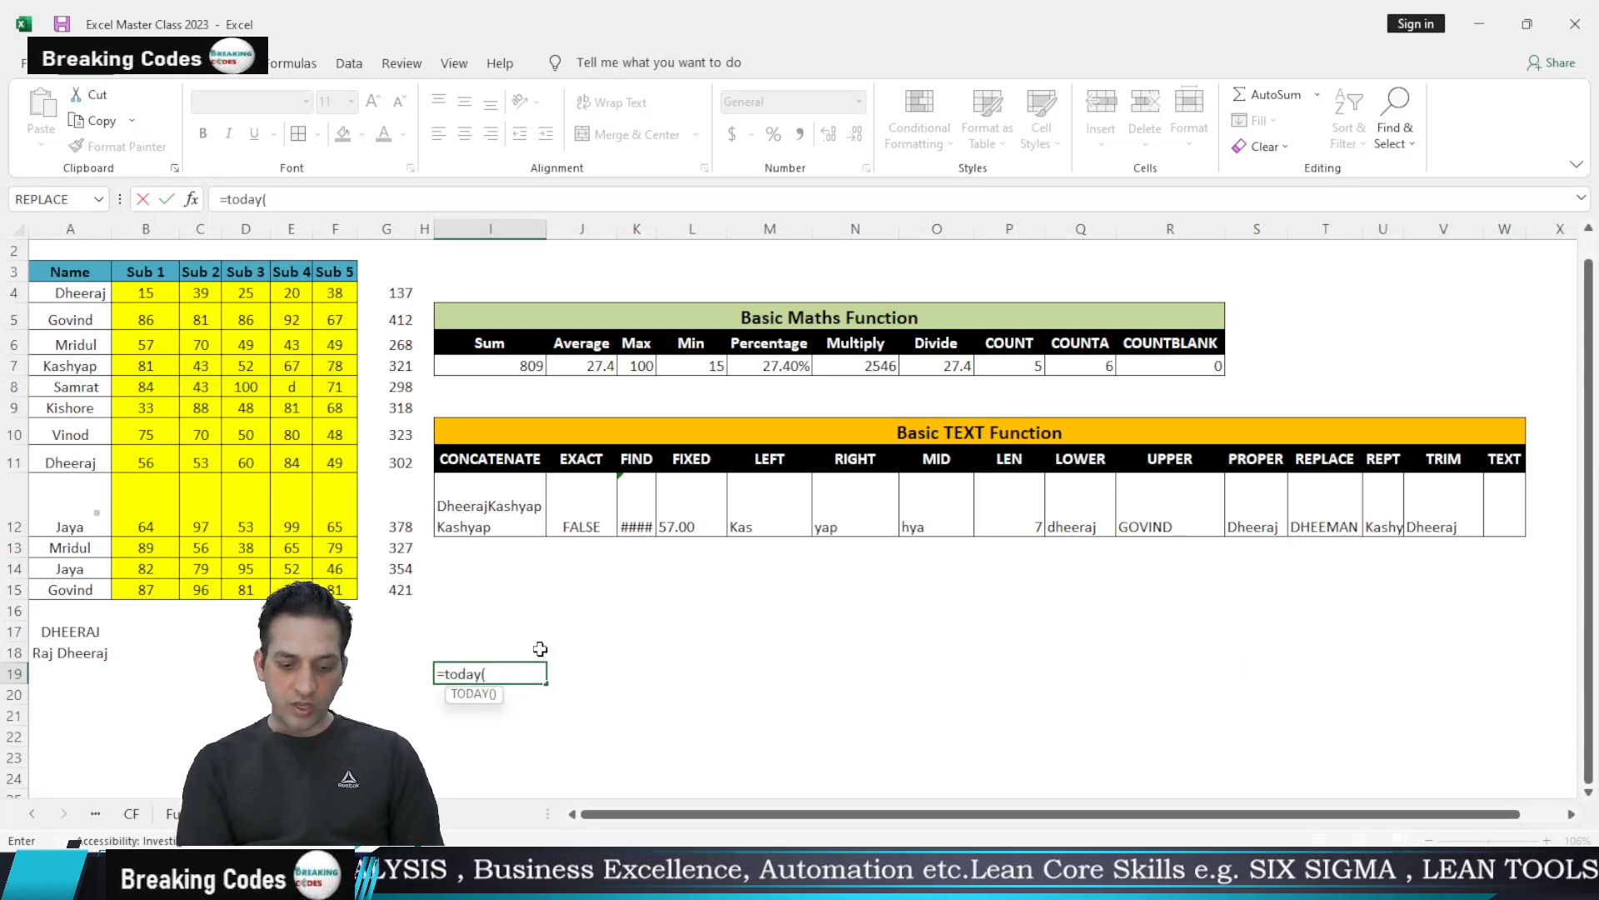
text())
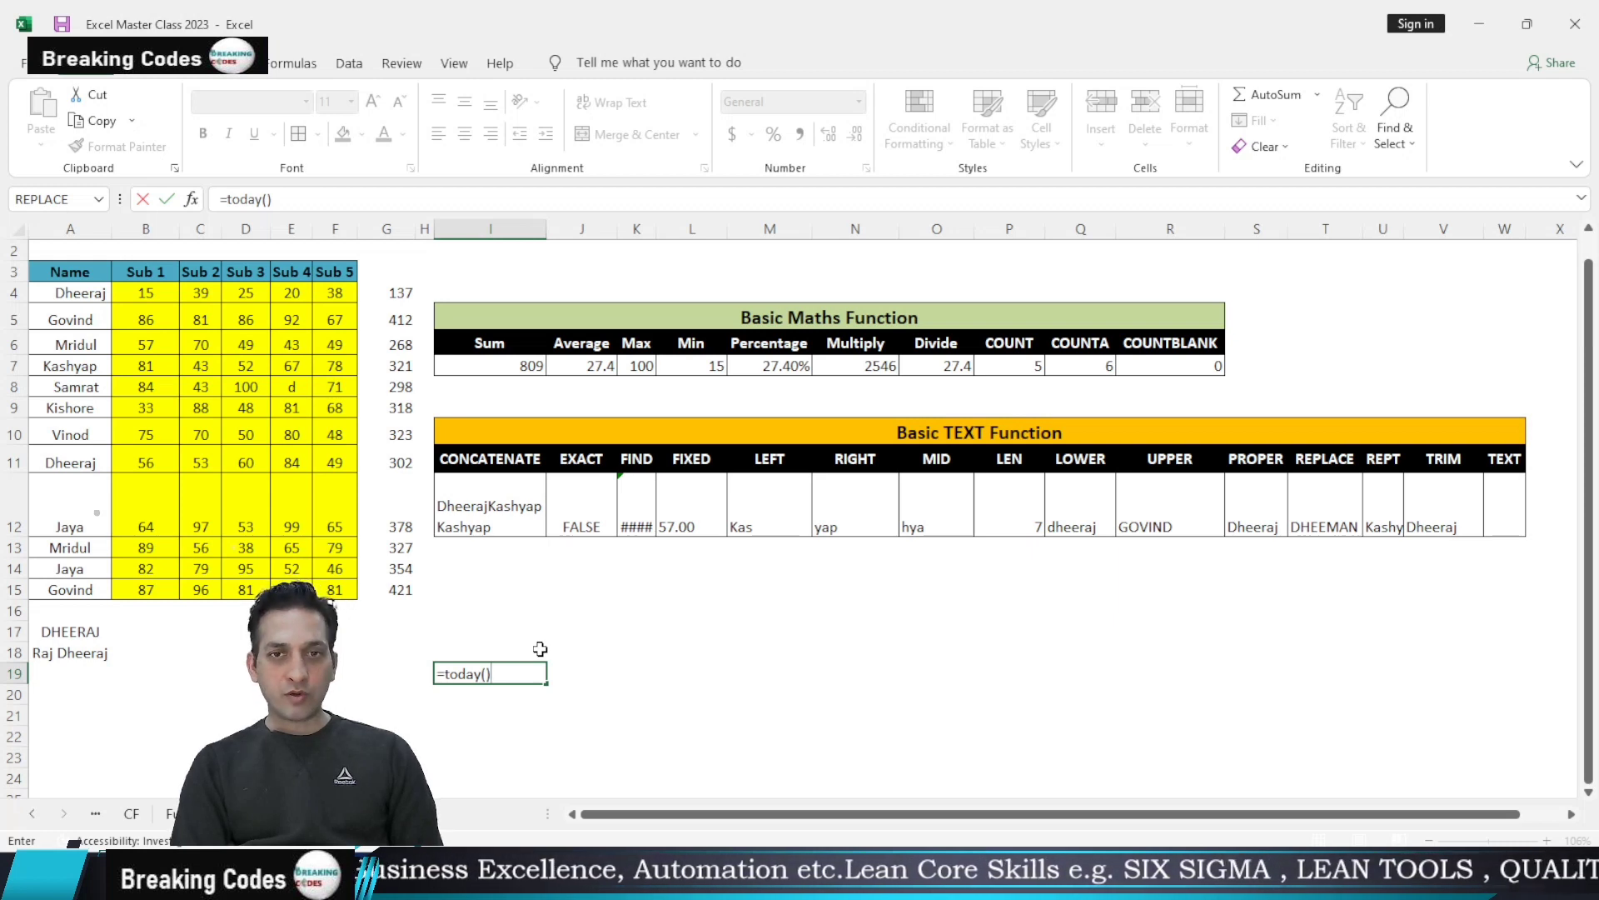
key(Return)
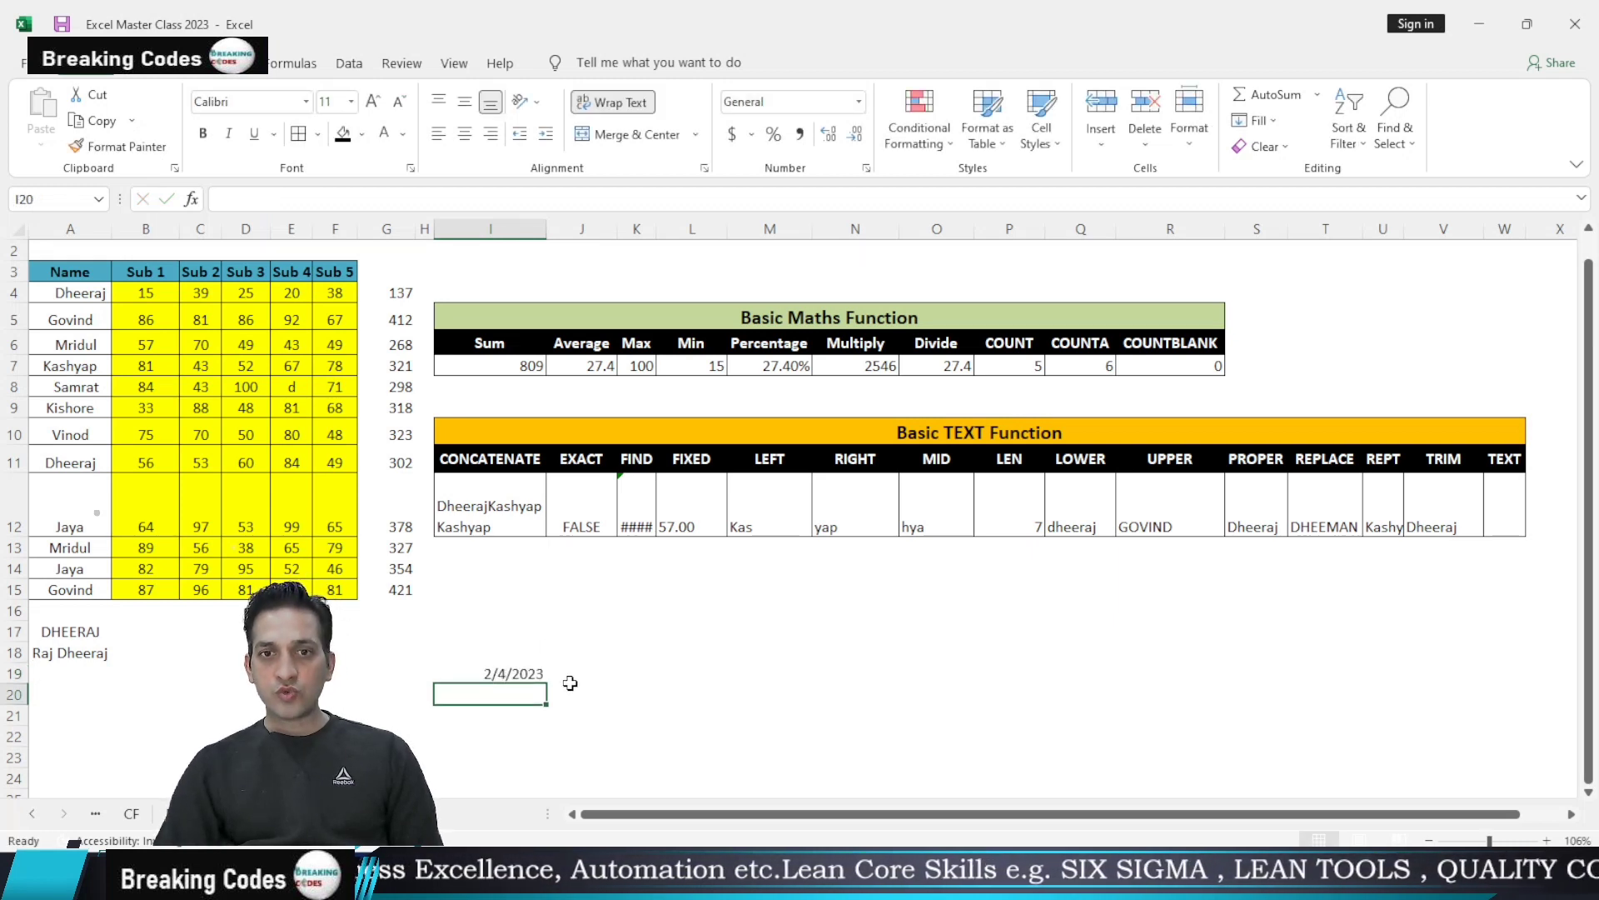
Enter the formula =TEXT(I19,"DDDD") in cell W12 under the TEXT heading to return the date's full weekday name
click(1512, 500)
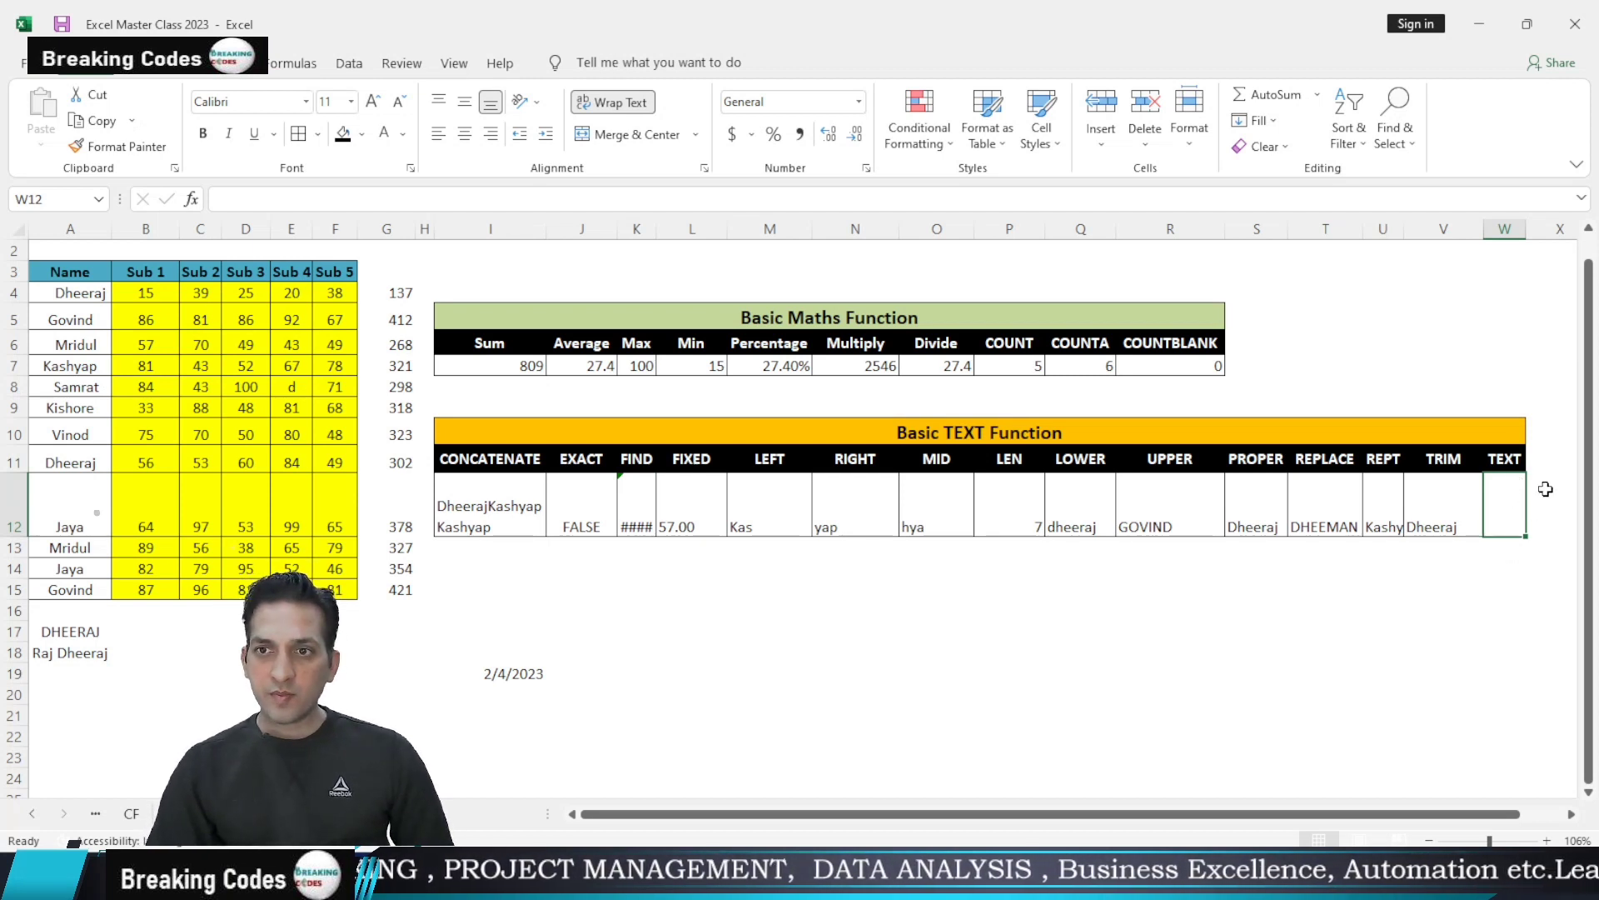
text(=TEXT)
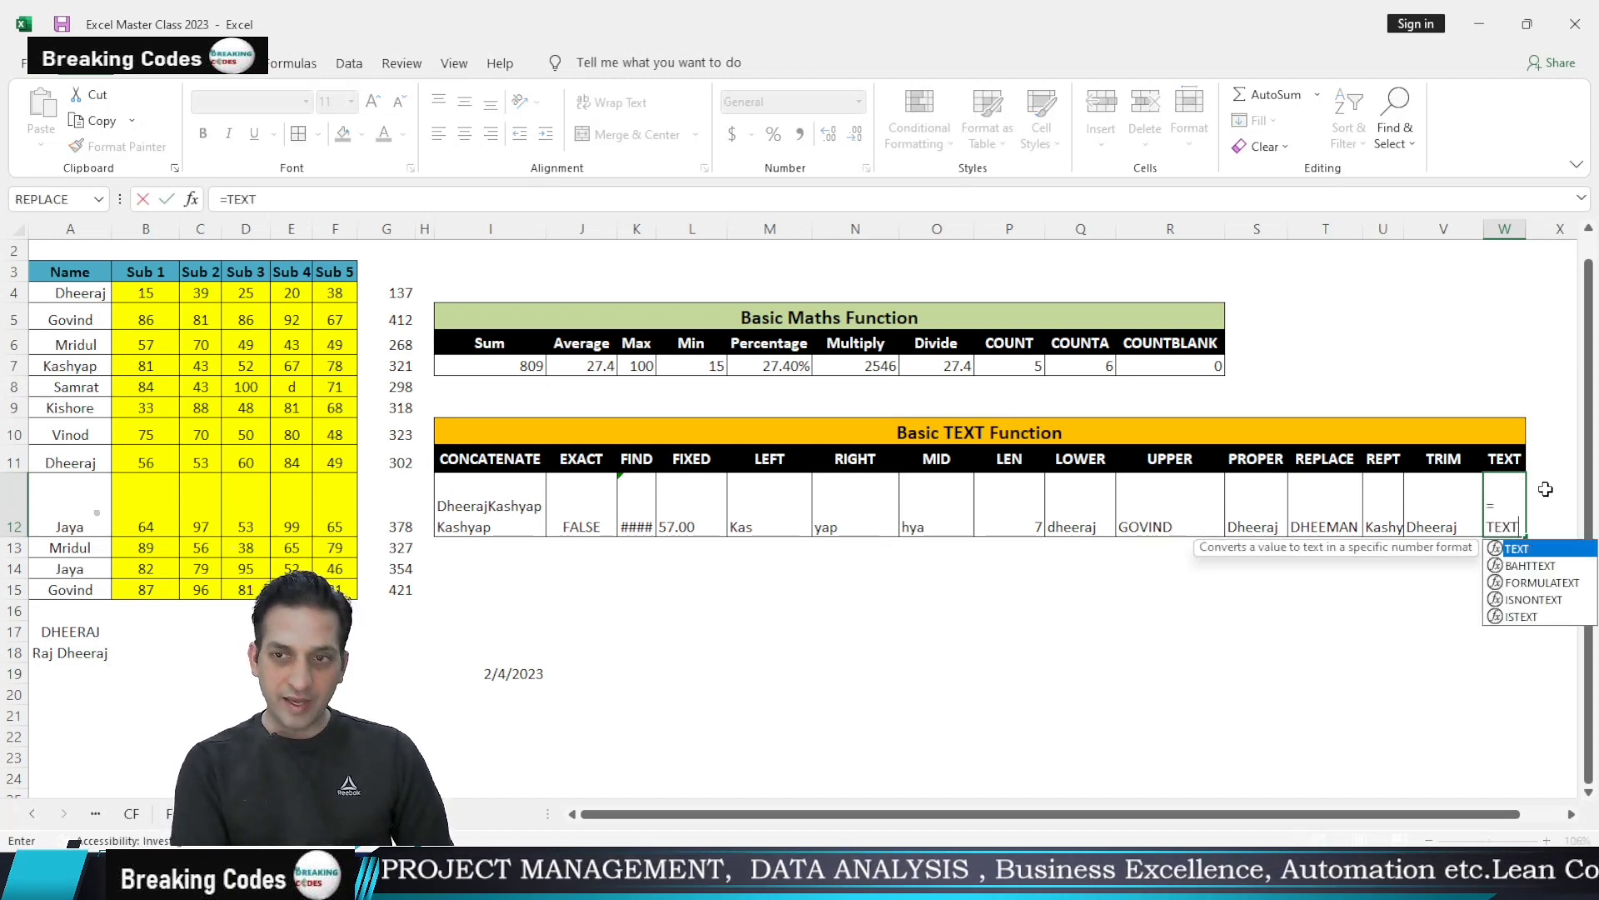
text(99)
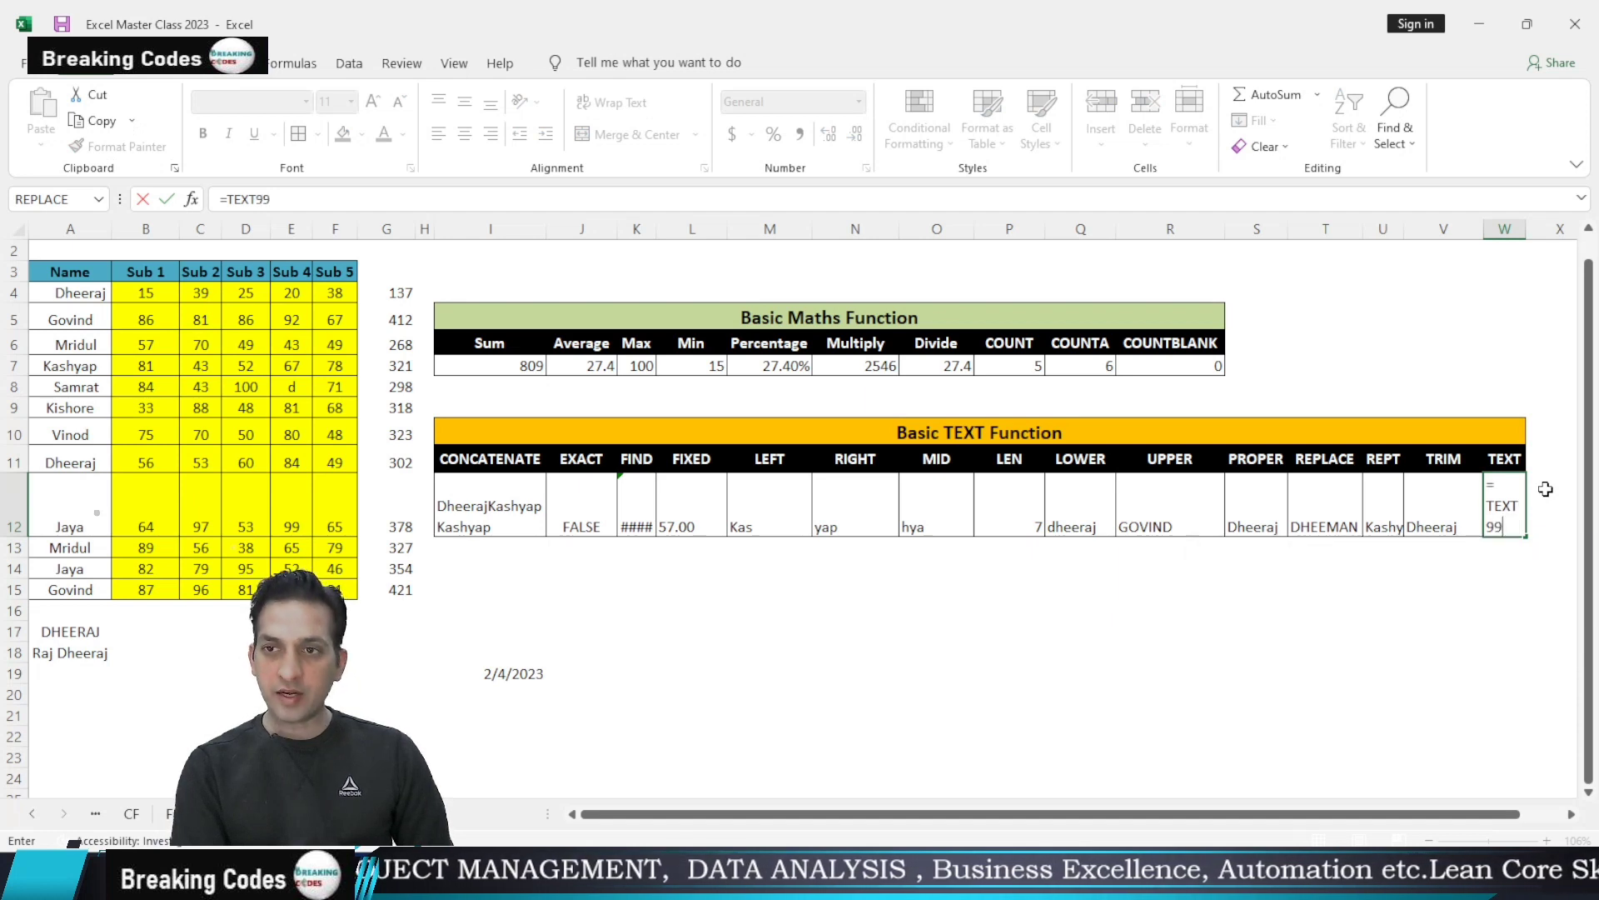
key(BackSpace)
key(BackSpace)
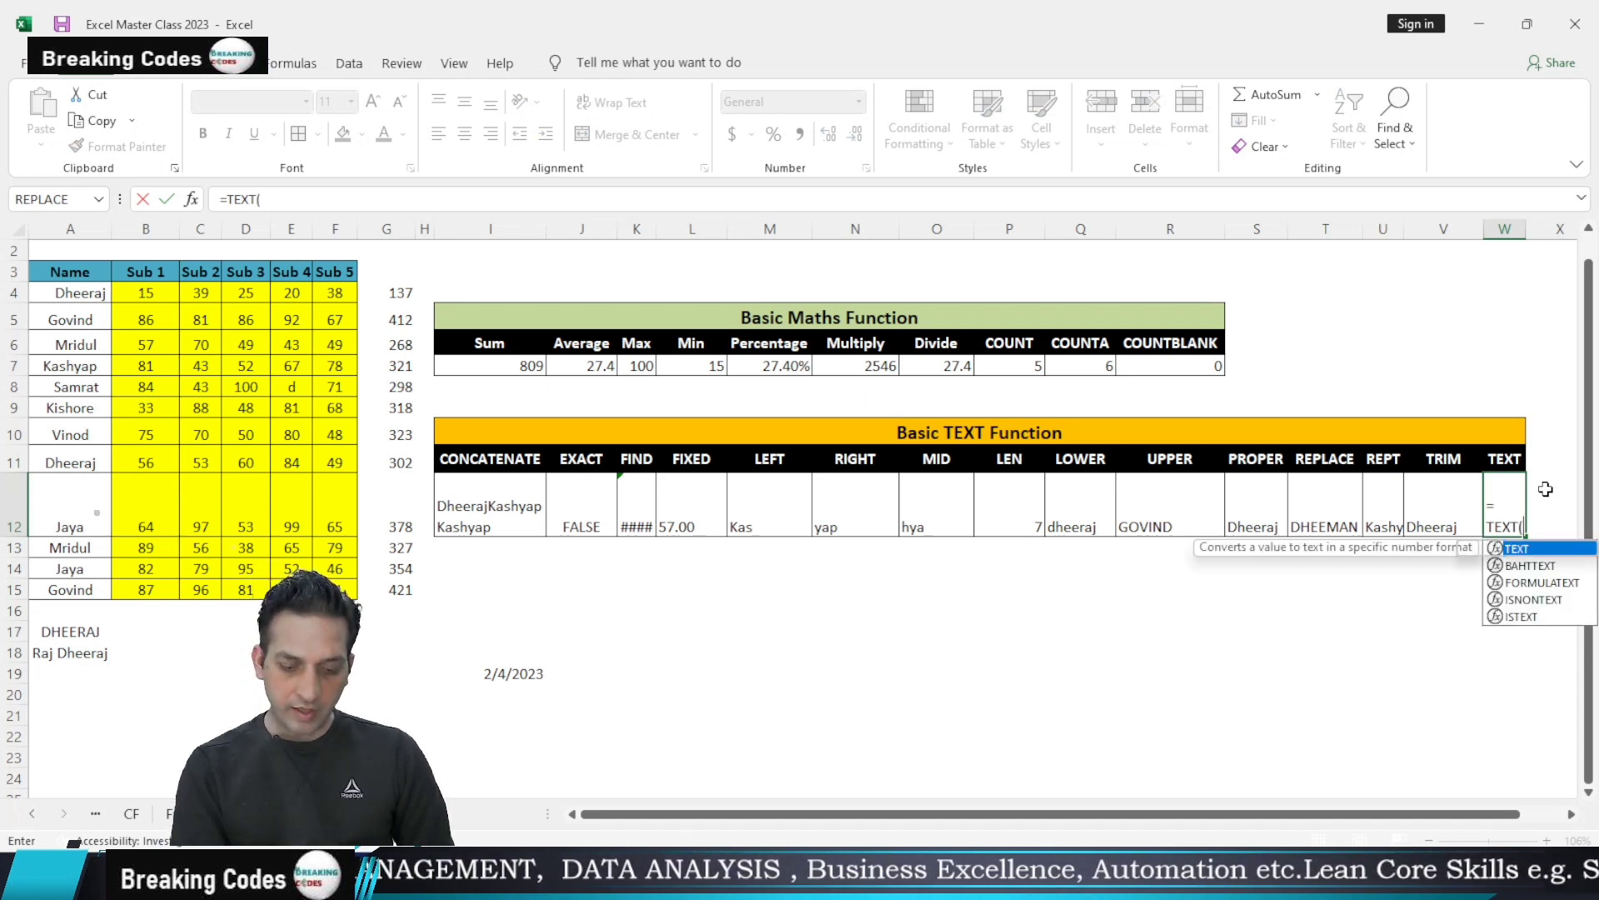
text(()
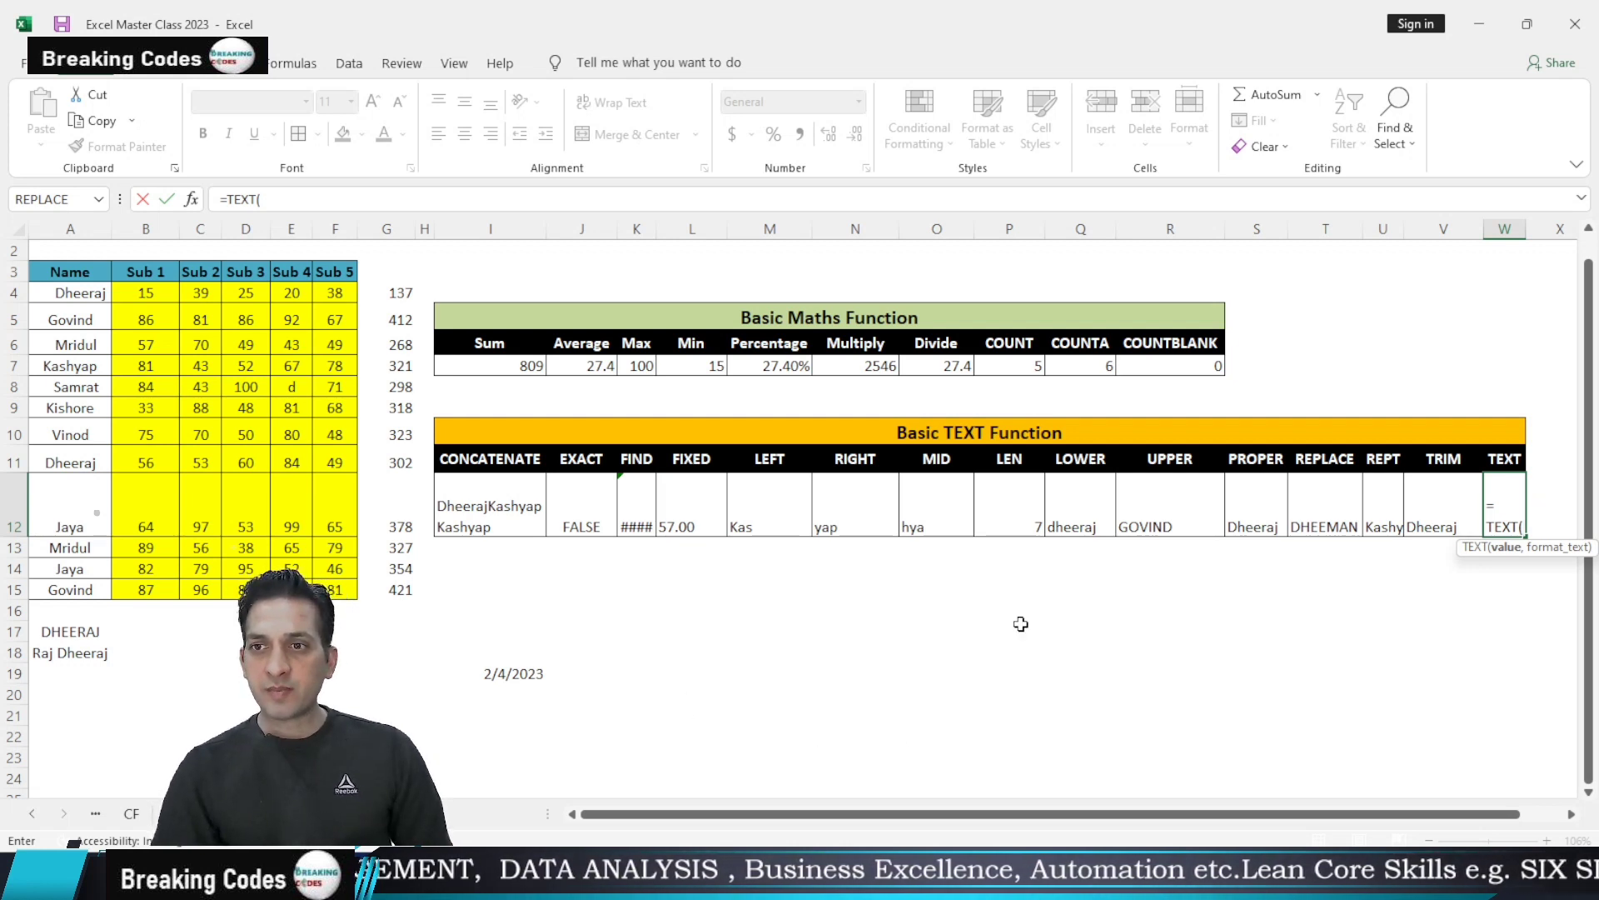
click(526, 673)
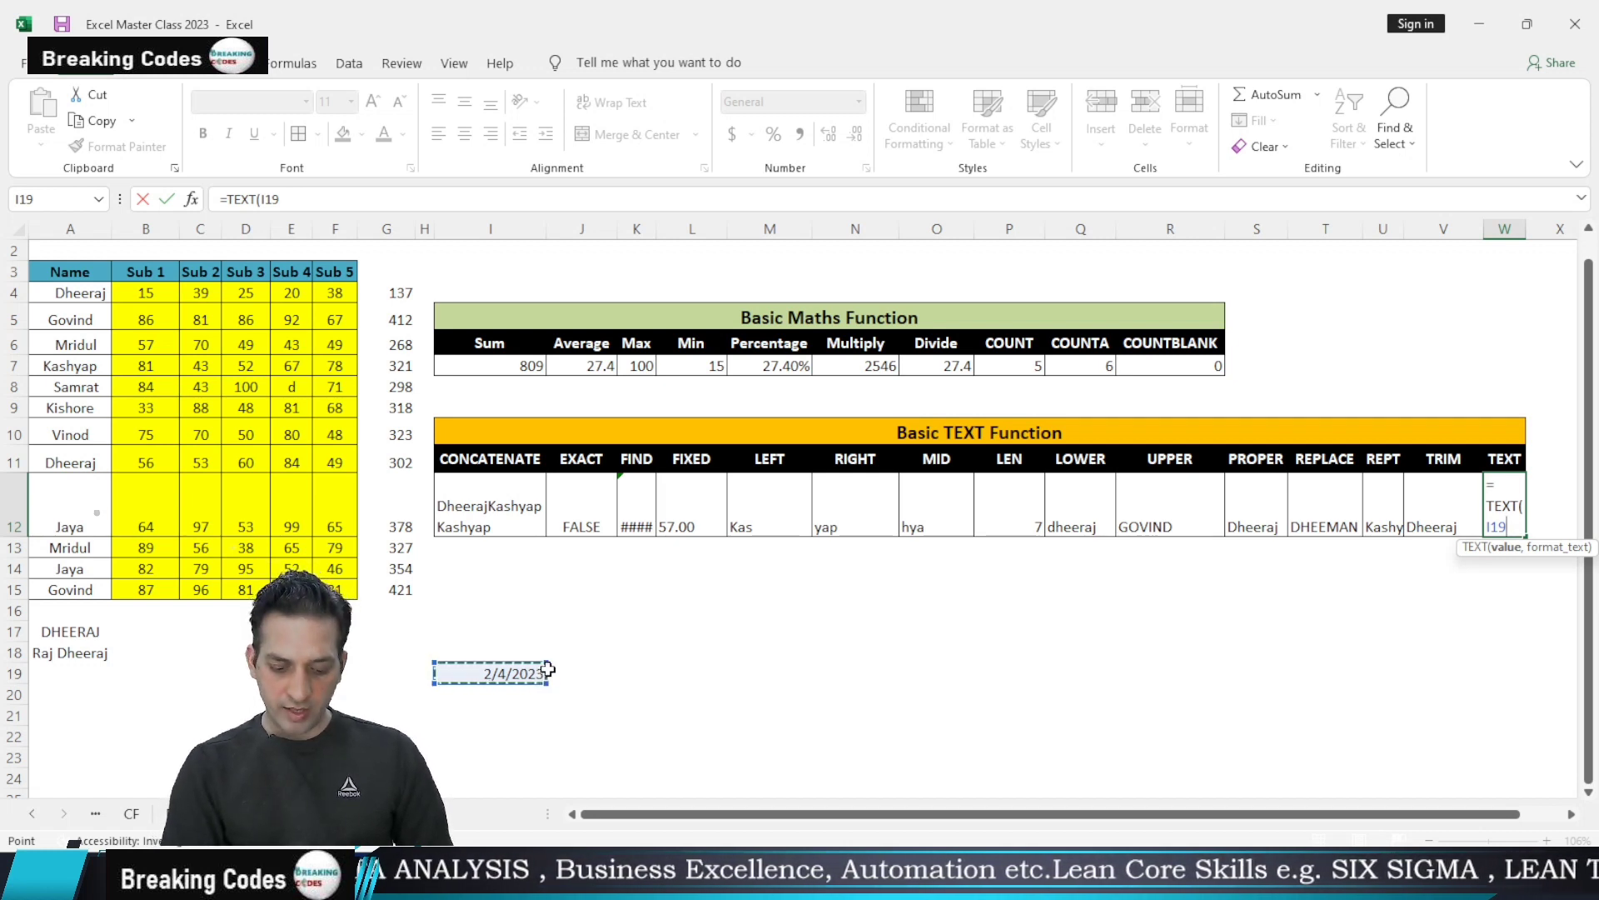
text(,)
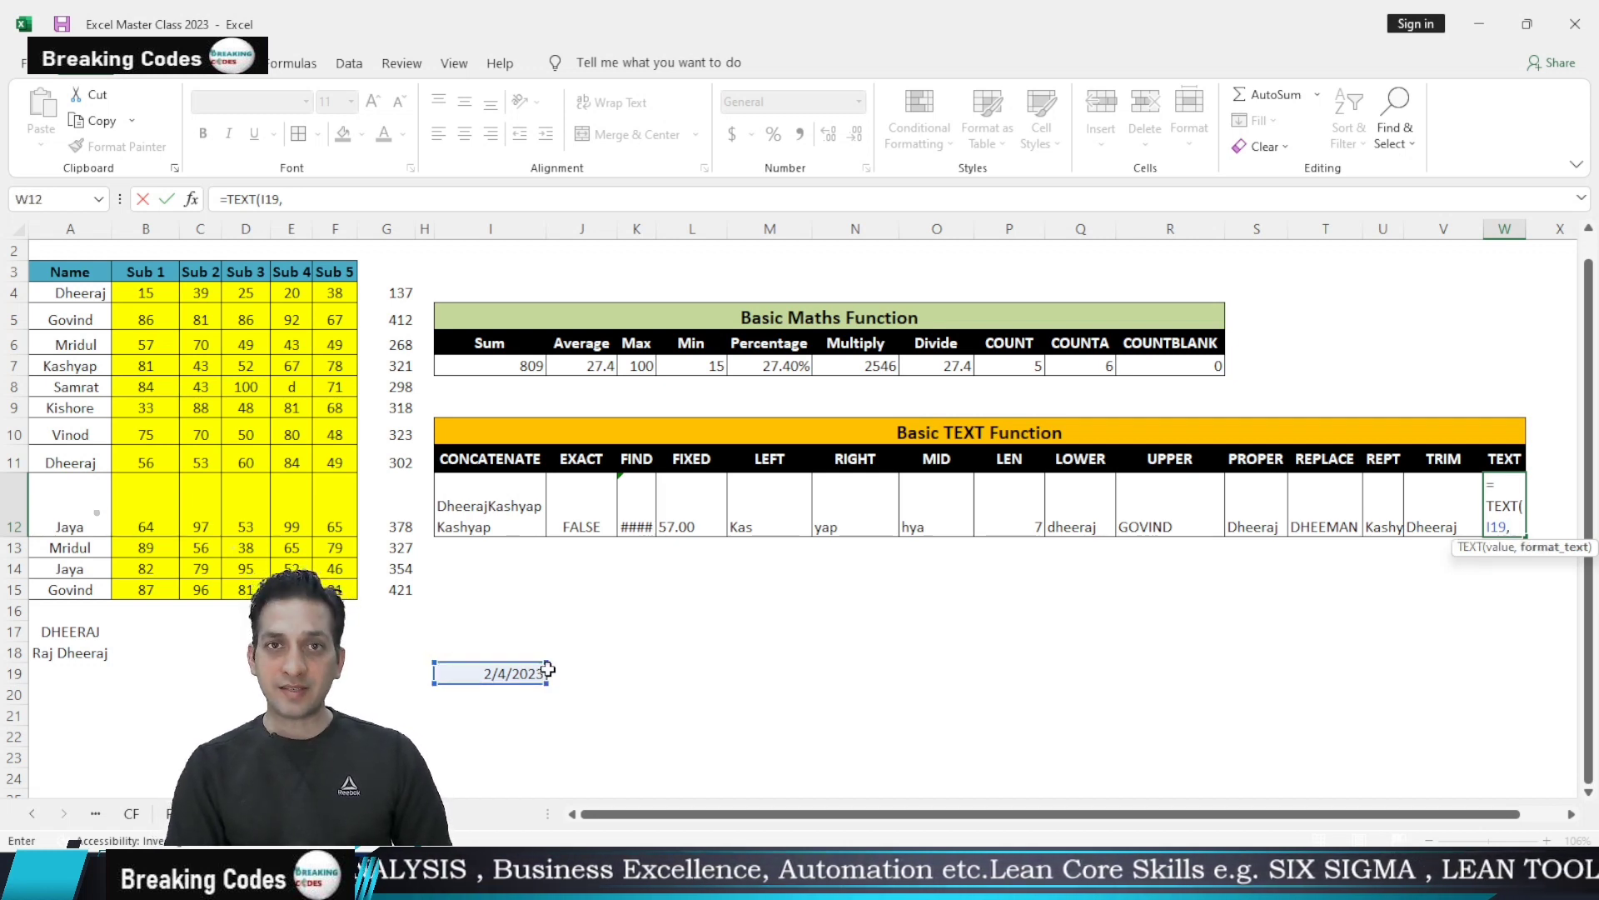
text(")
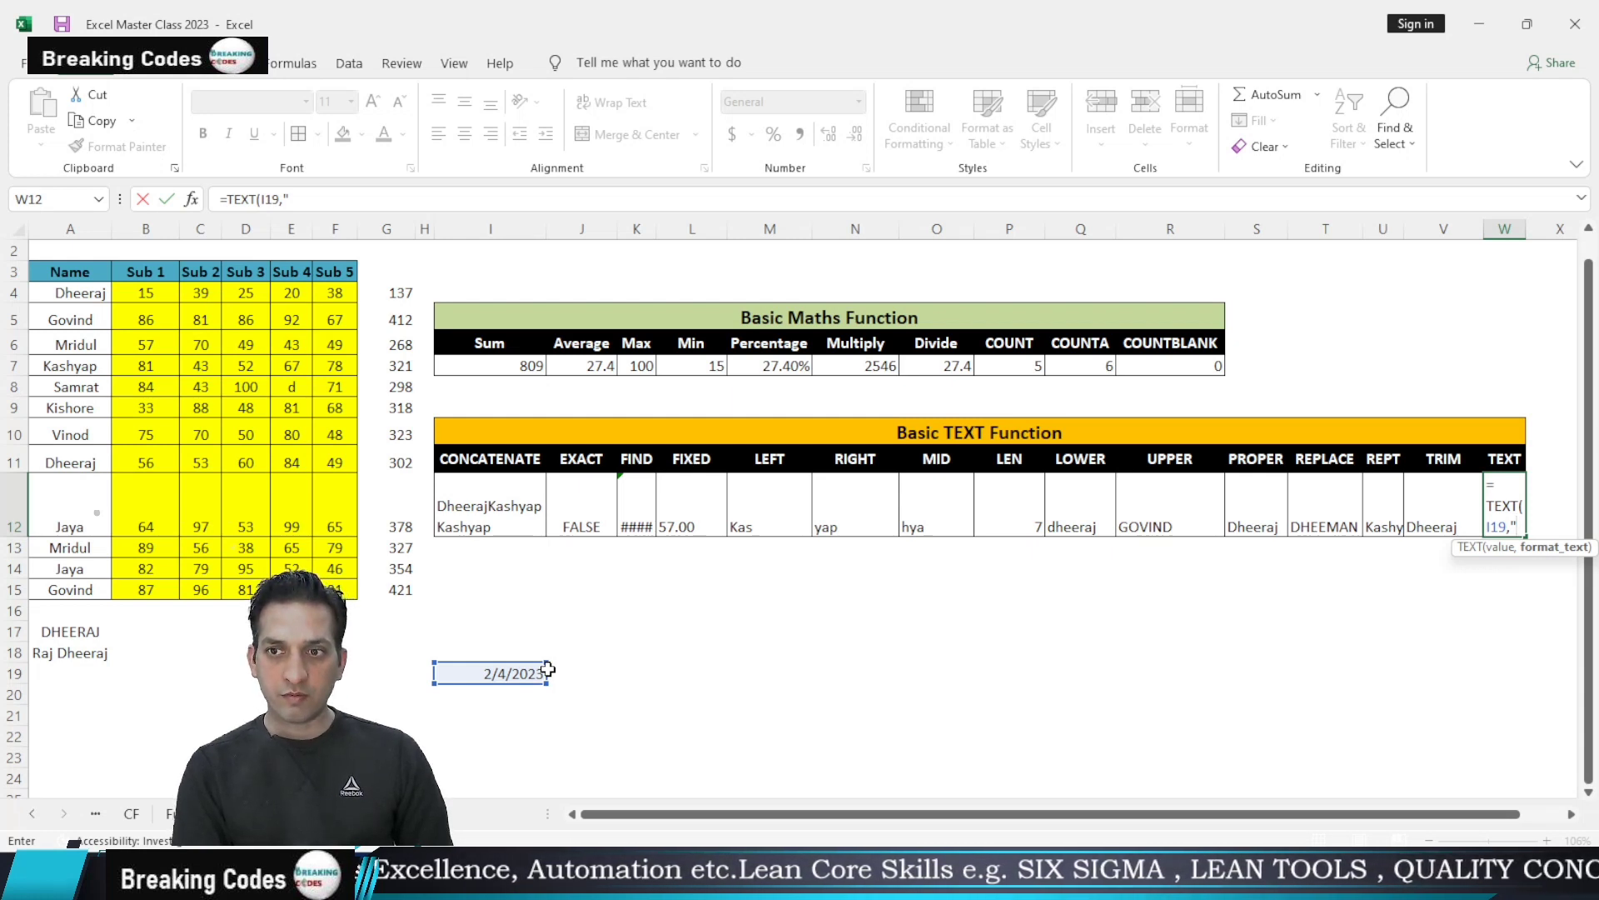
text(DDD)
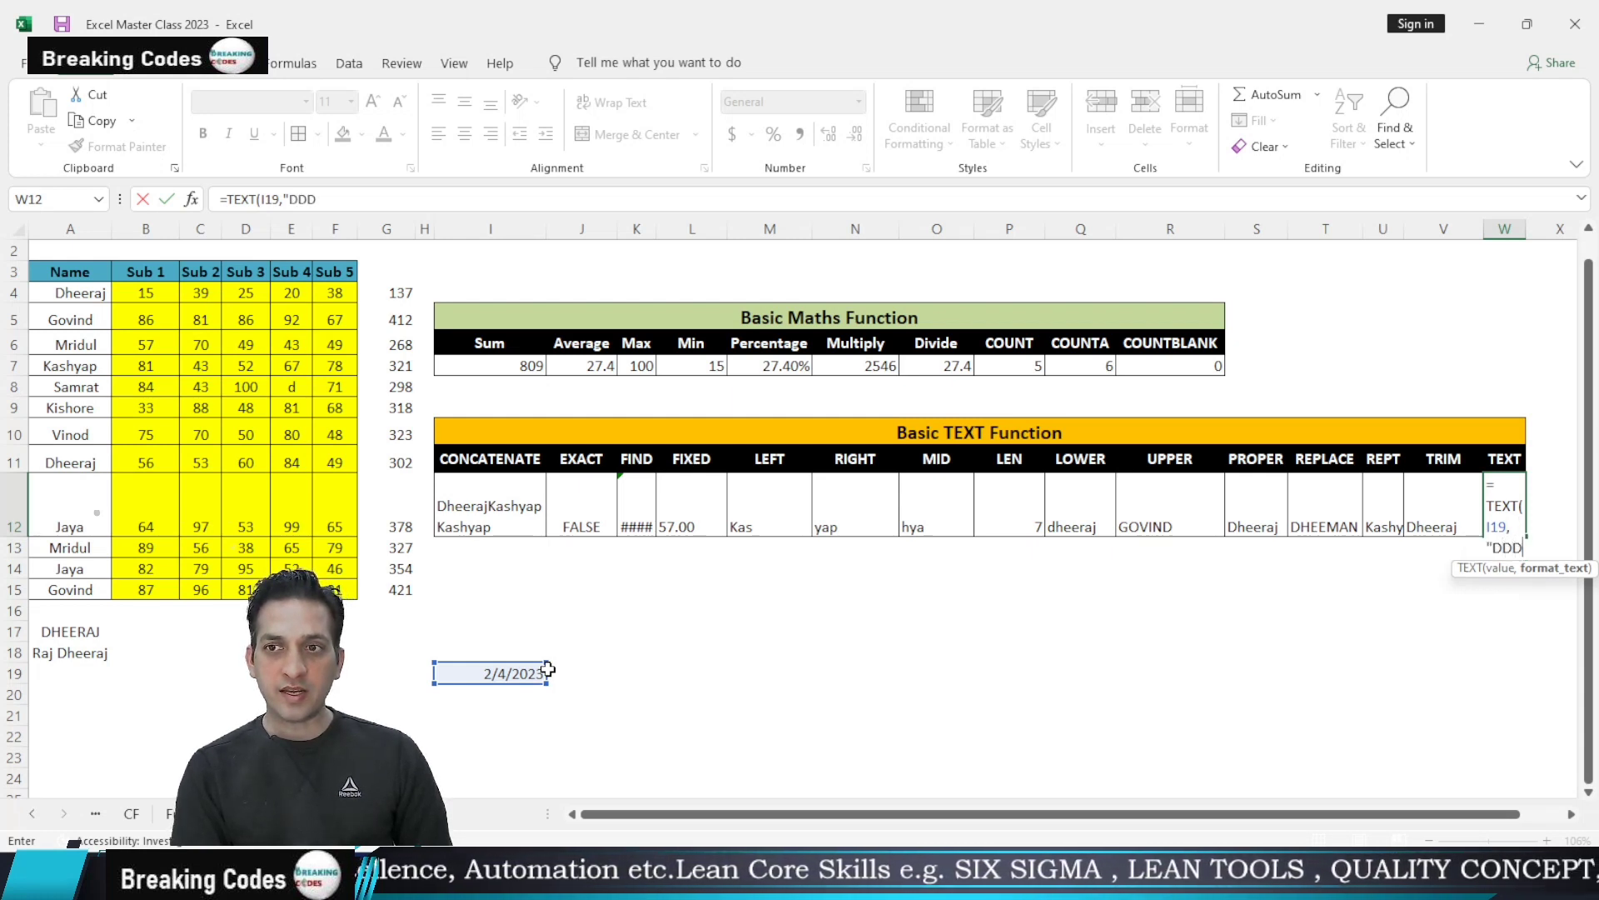
text(D)
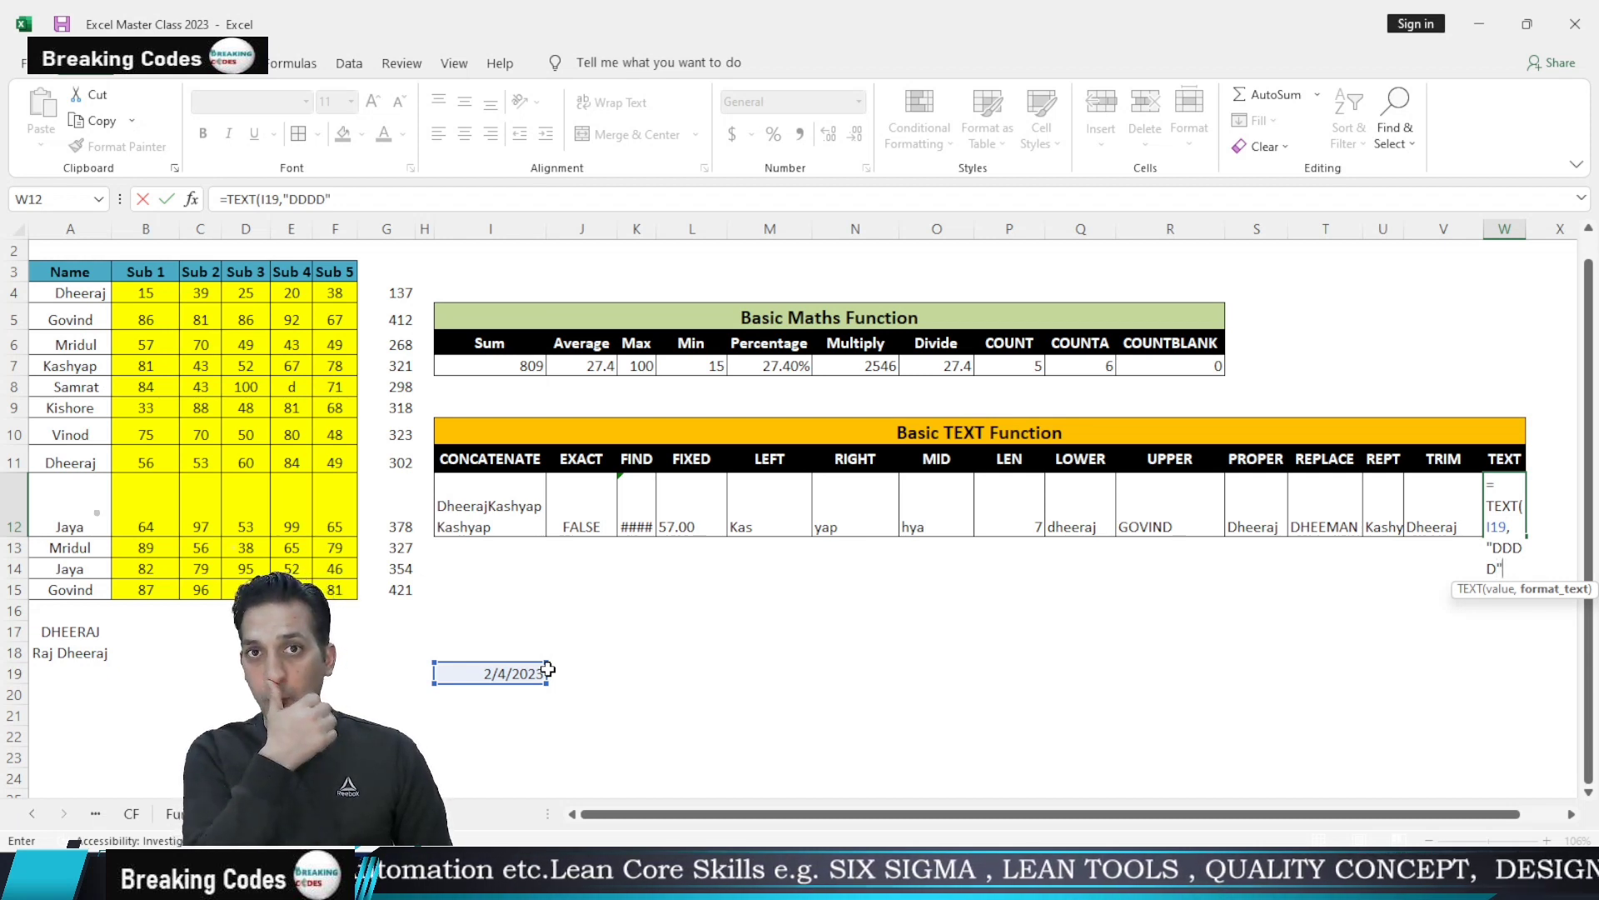
text("))
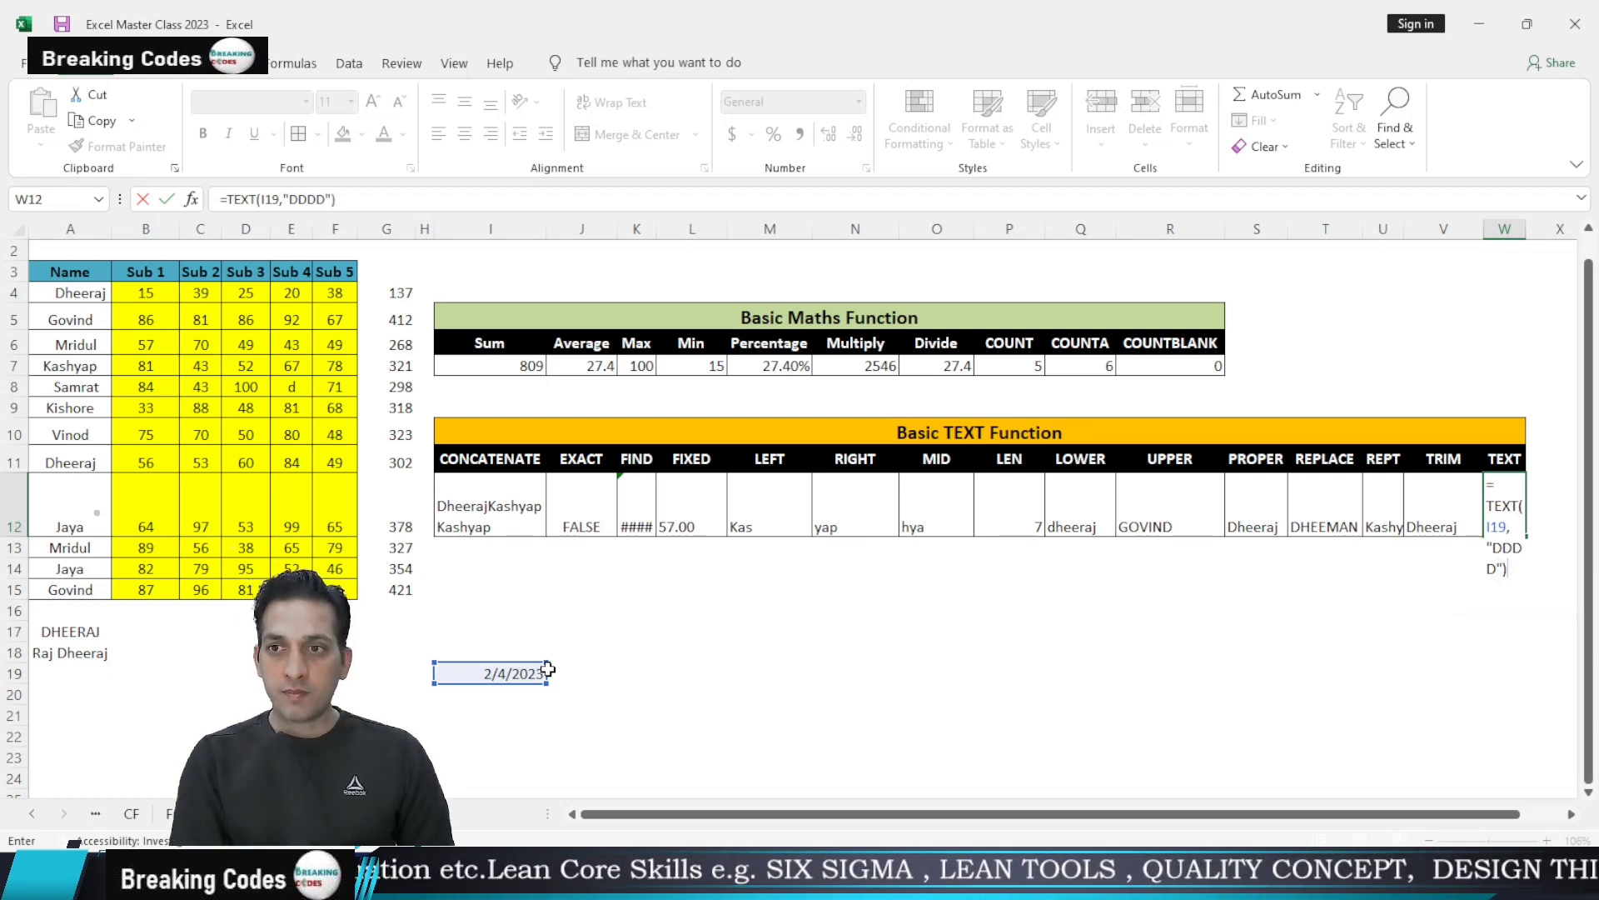
key(Return)
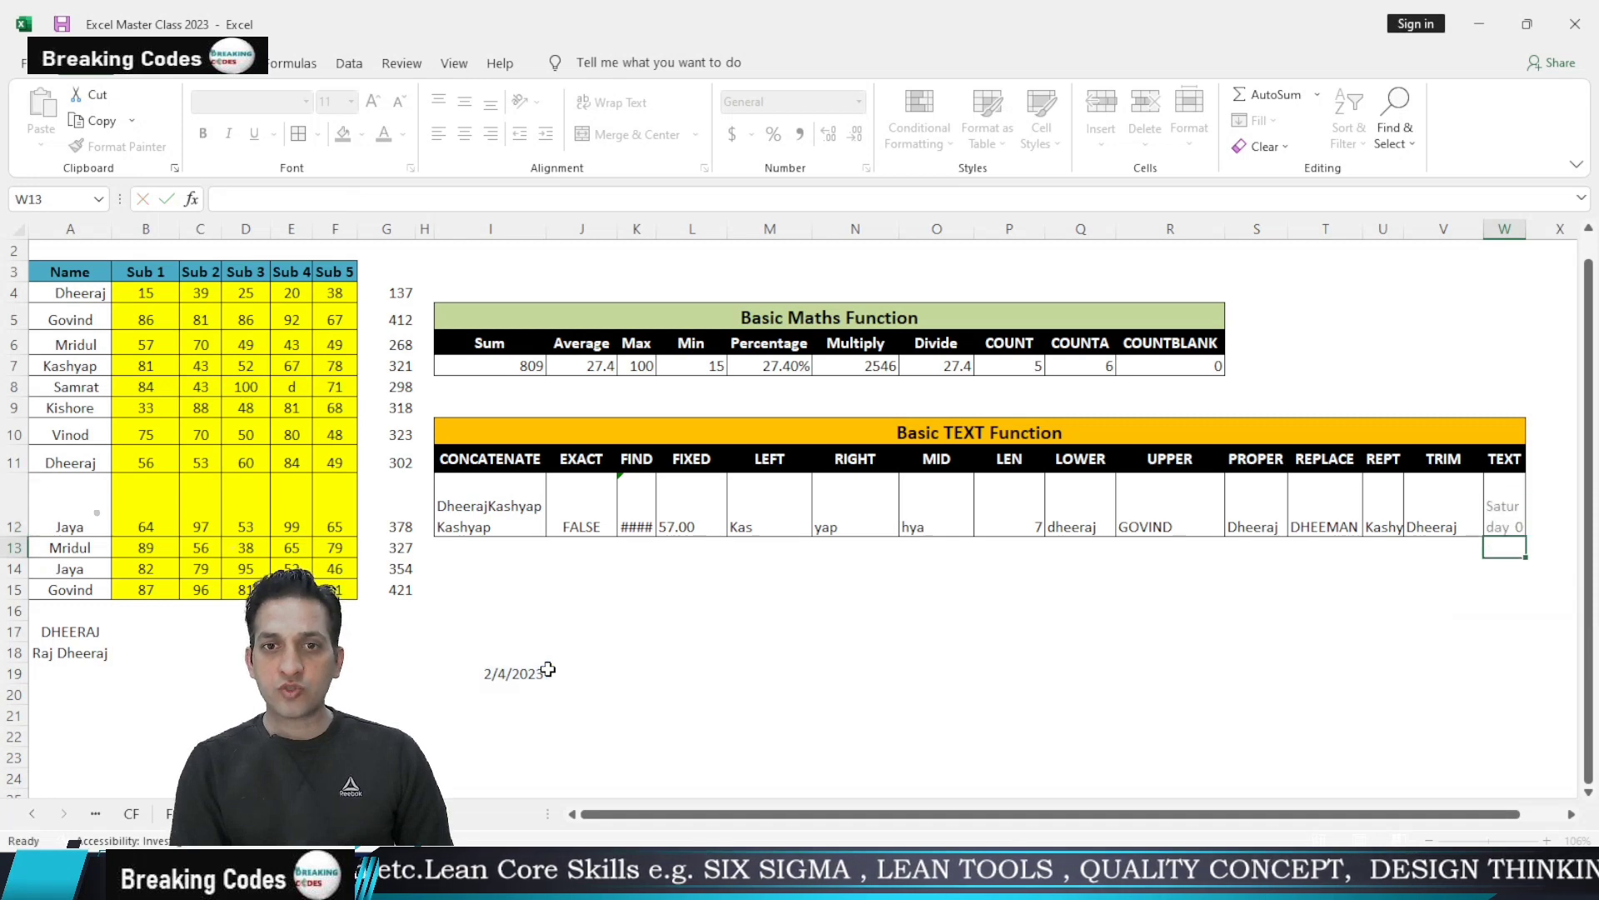
Widen column W so the weekday name in W12 fits on one line
scroll(1530, 755, up, 1)
click(1500, 537)
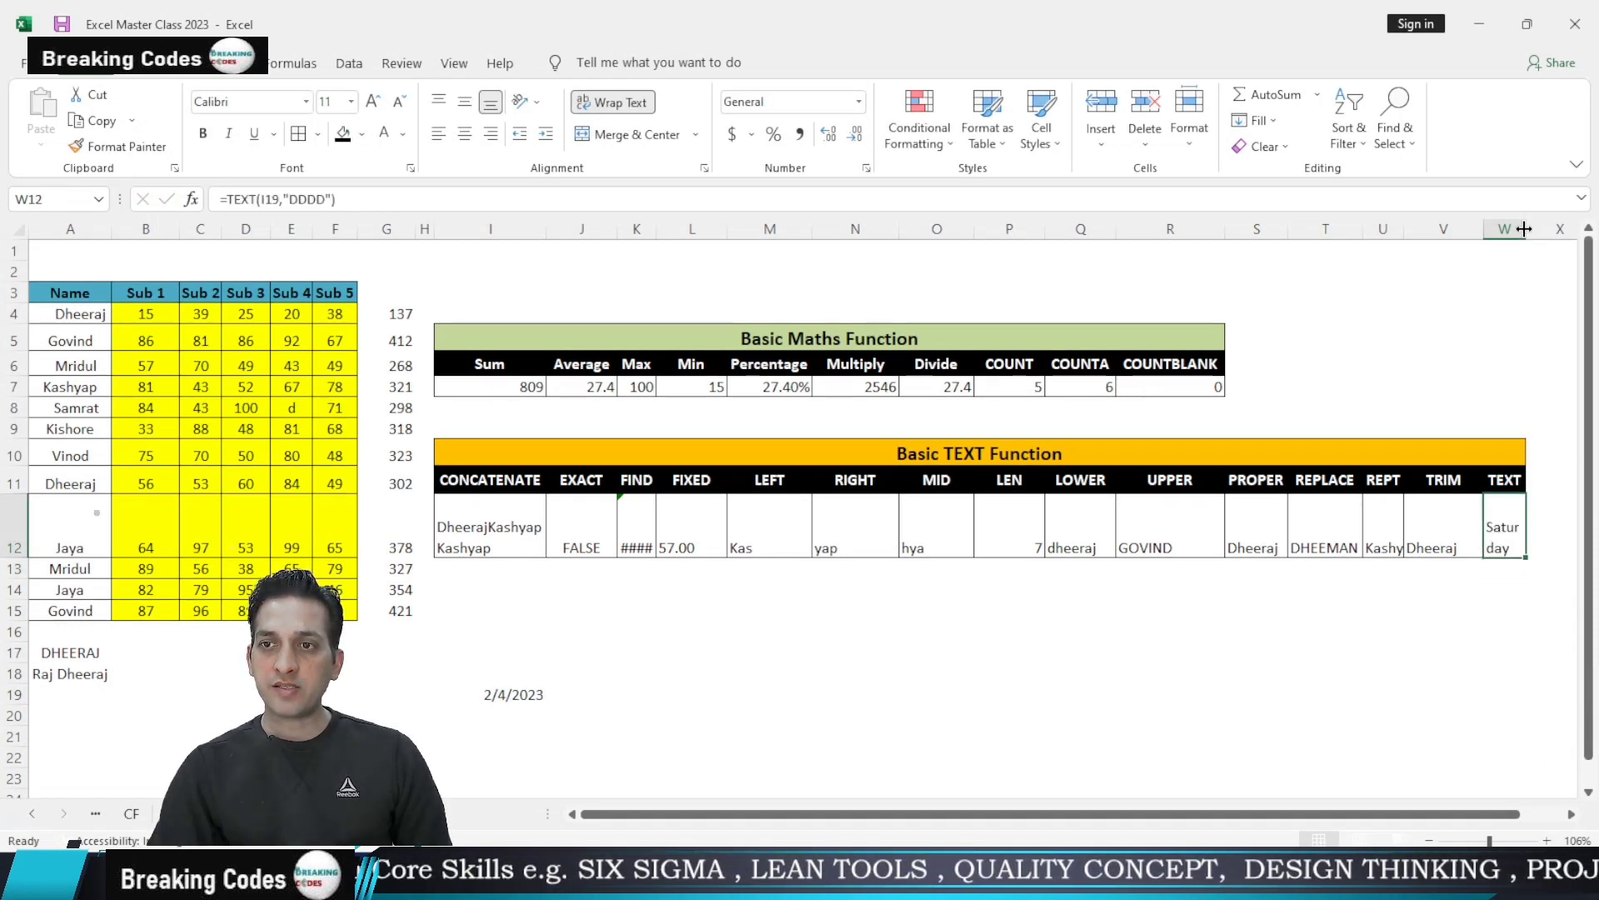
drag(1524, 229, 1549, 229)
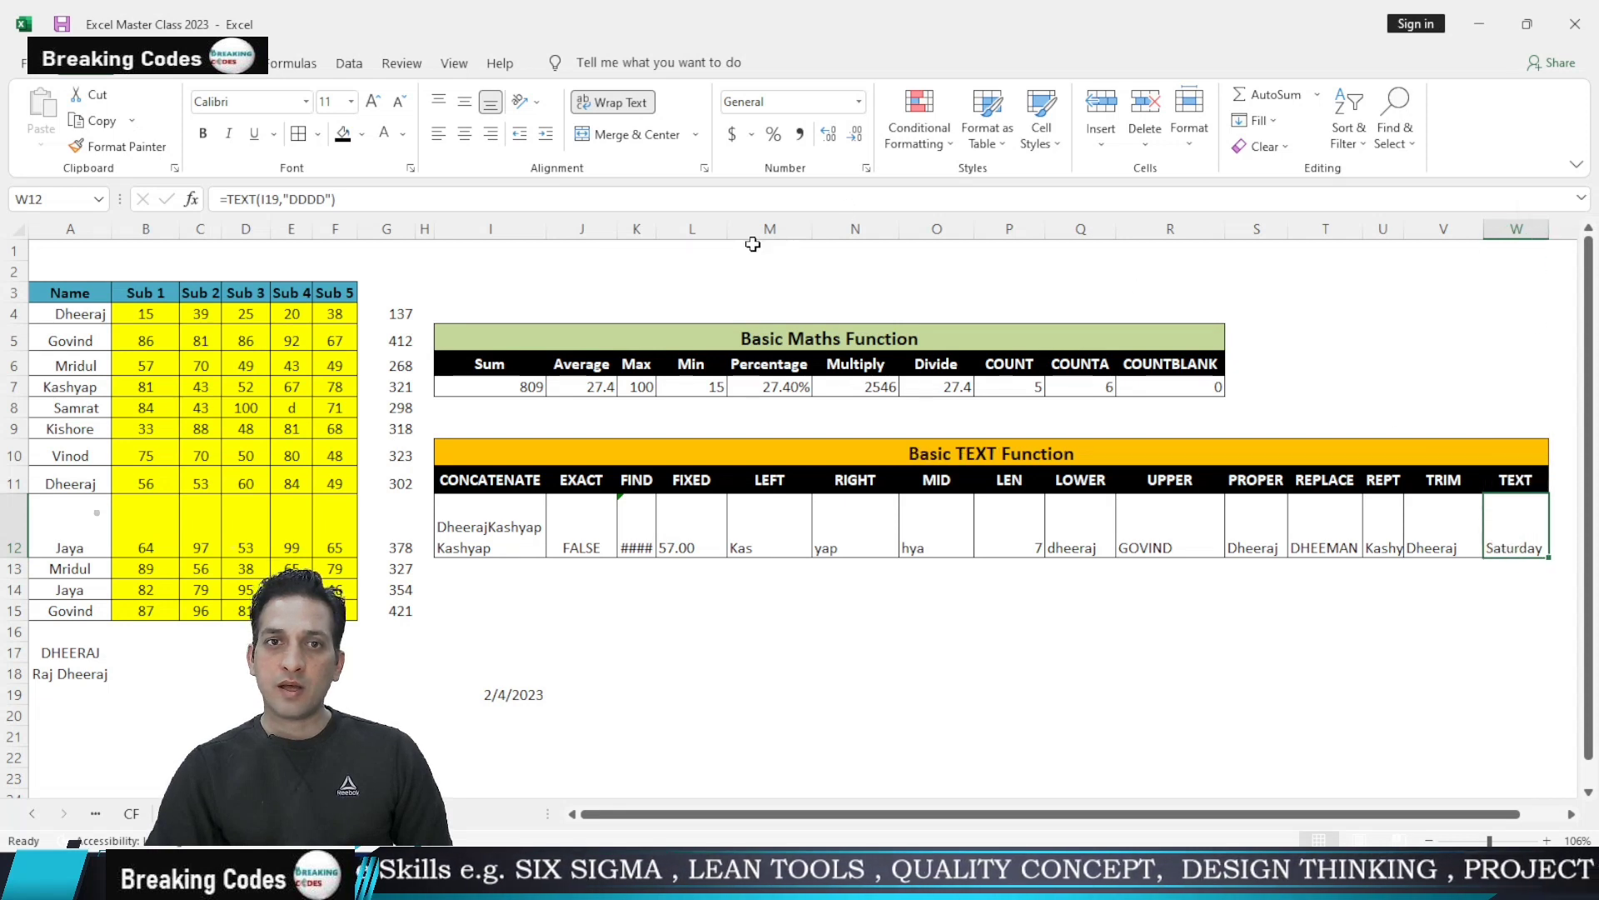
Shorten the format code in W12's TEXT formula to "DDD" for the abbreviated weekday name
click(319, 200)
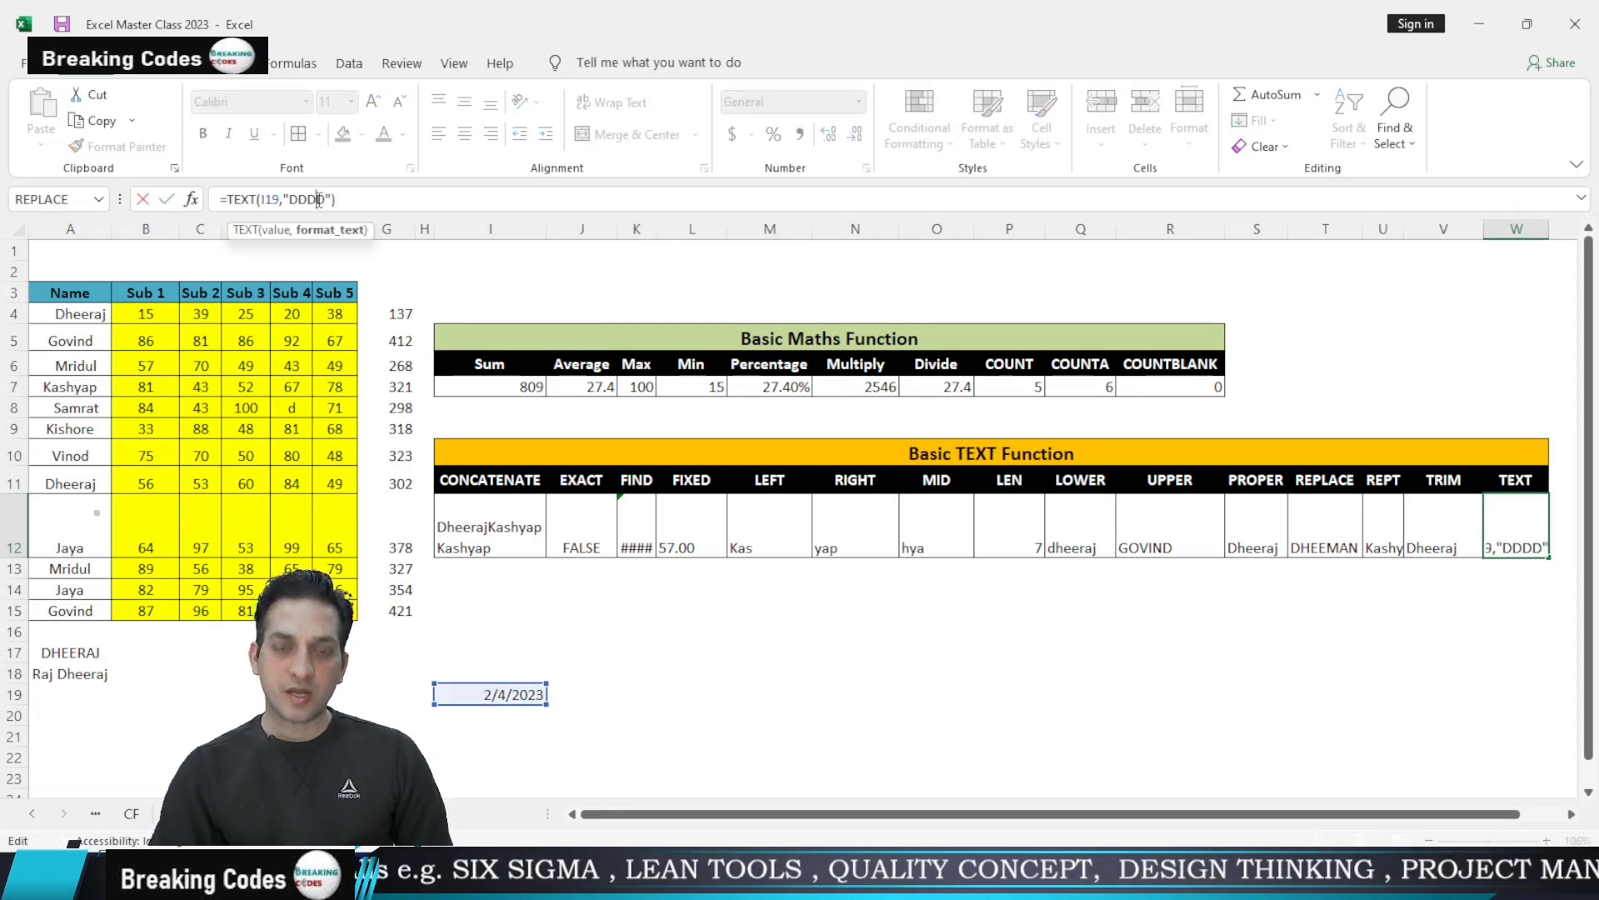
key(BackSpace)
key(Return)
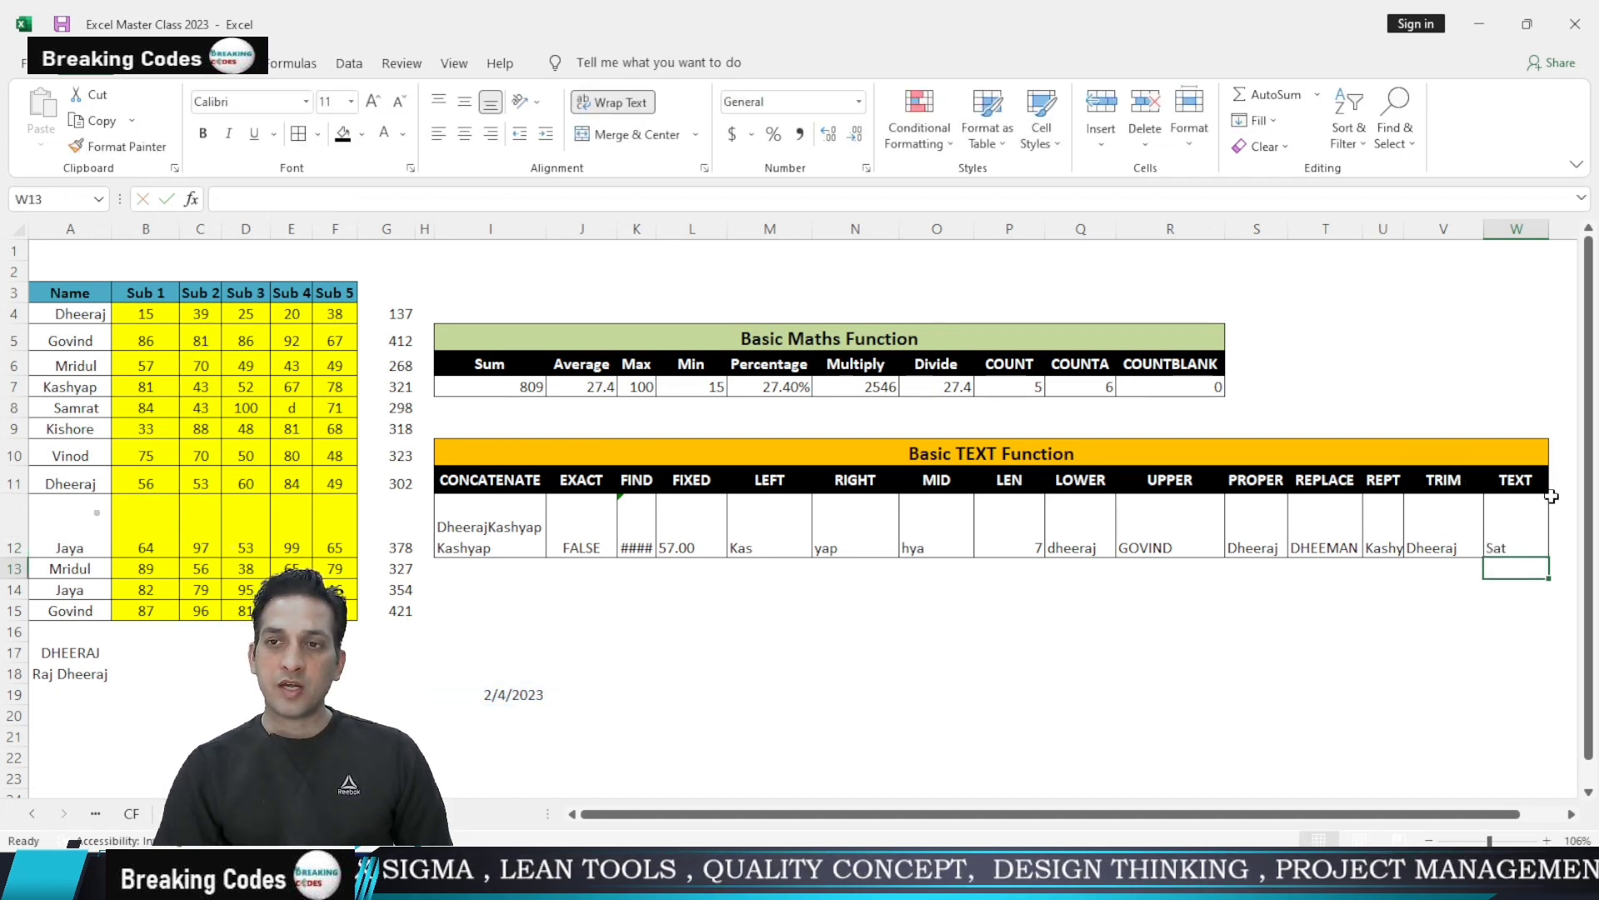
Replace the day format code in W12's TEXT formula with "MM" to return the month as a number
click(1513, 525)
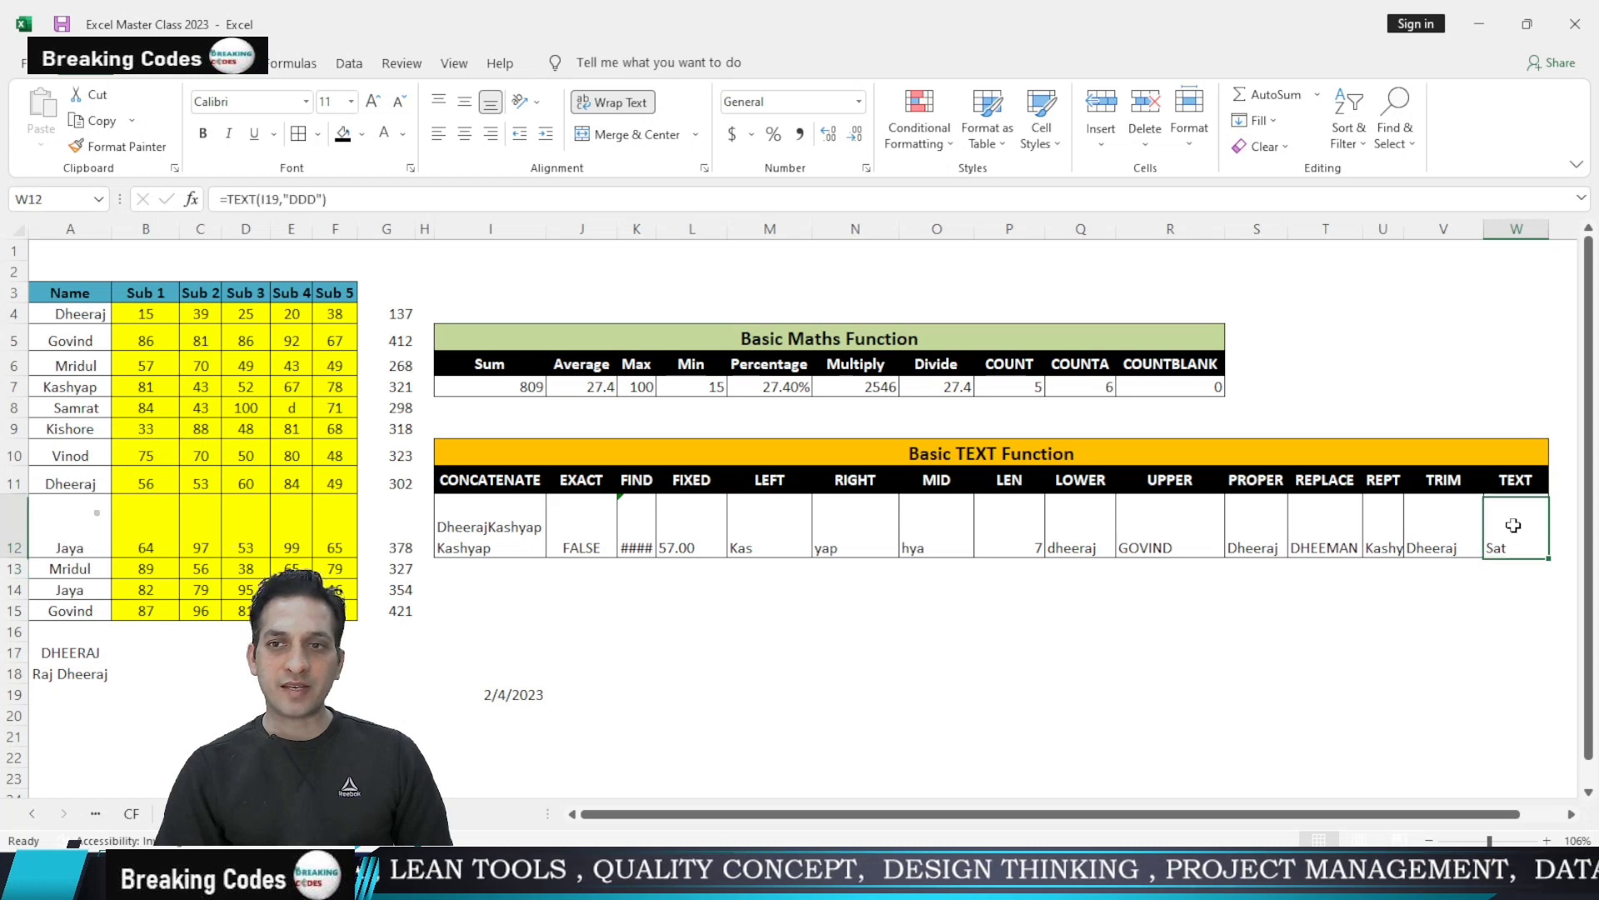
click(311, 200)
key(BackSpace)
key(BackSpace)
key(BackSpace)
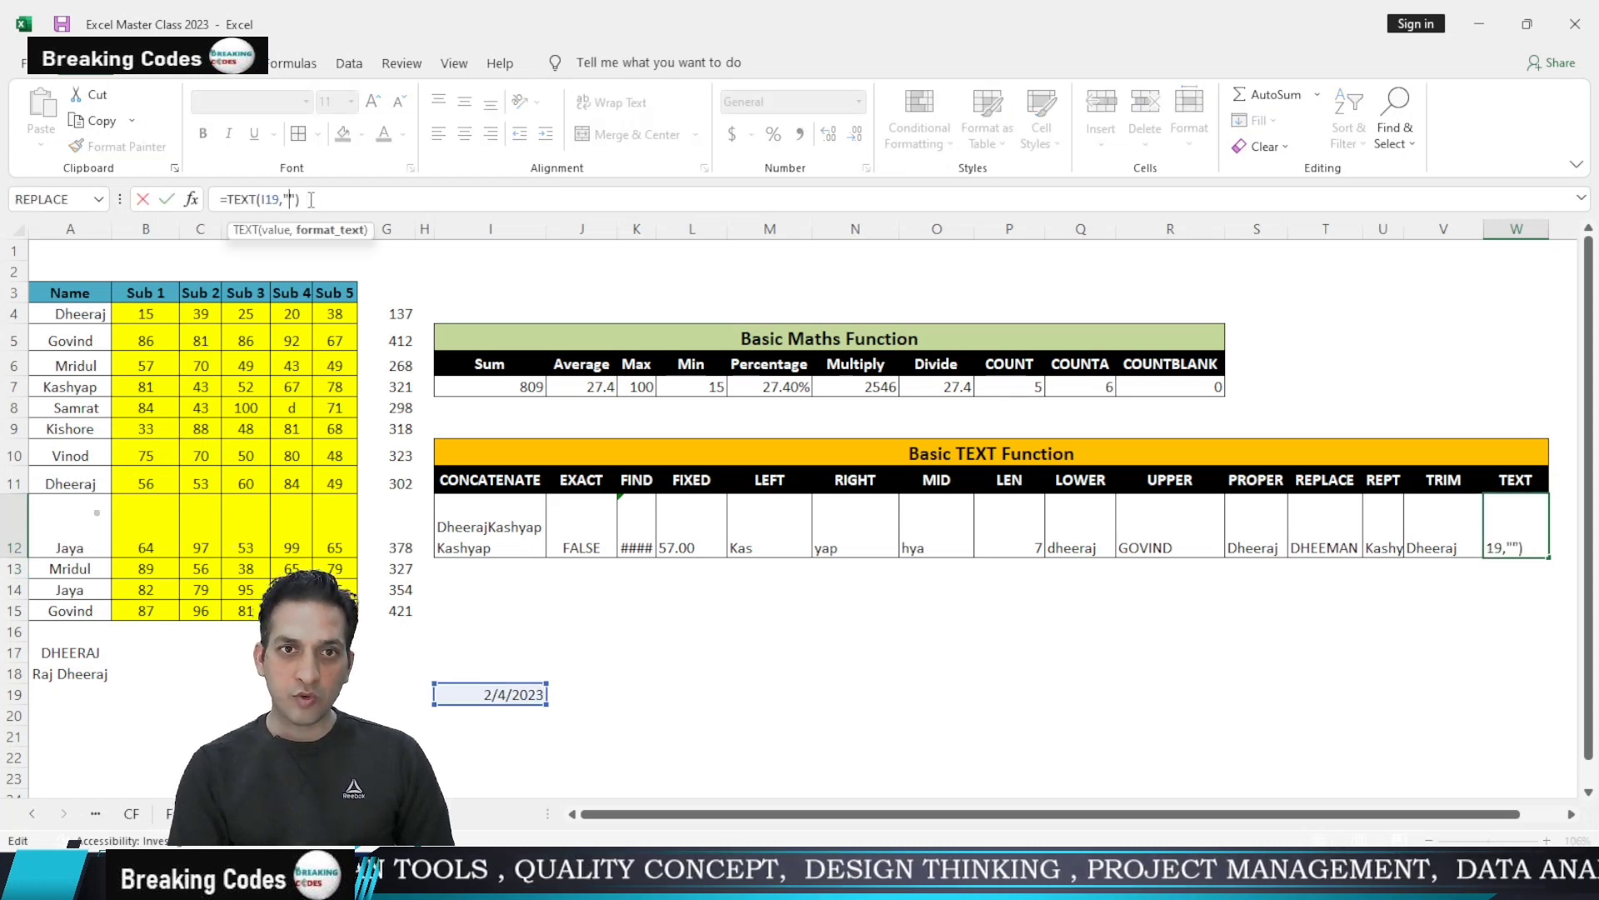
text(MM)
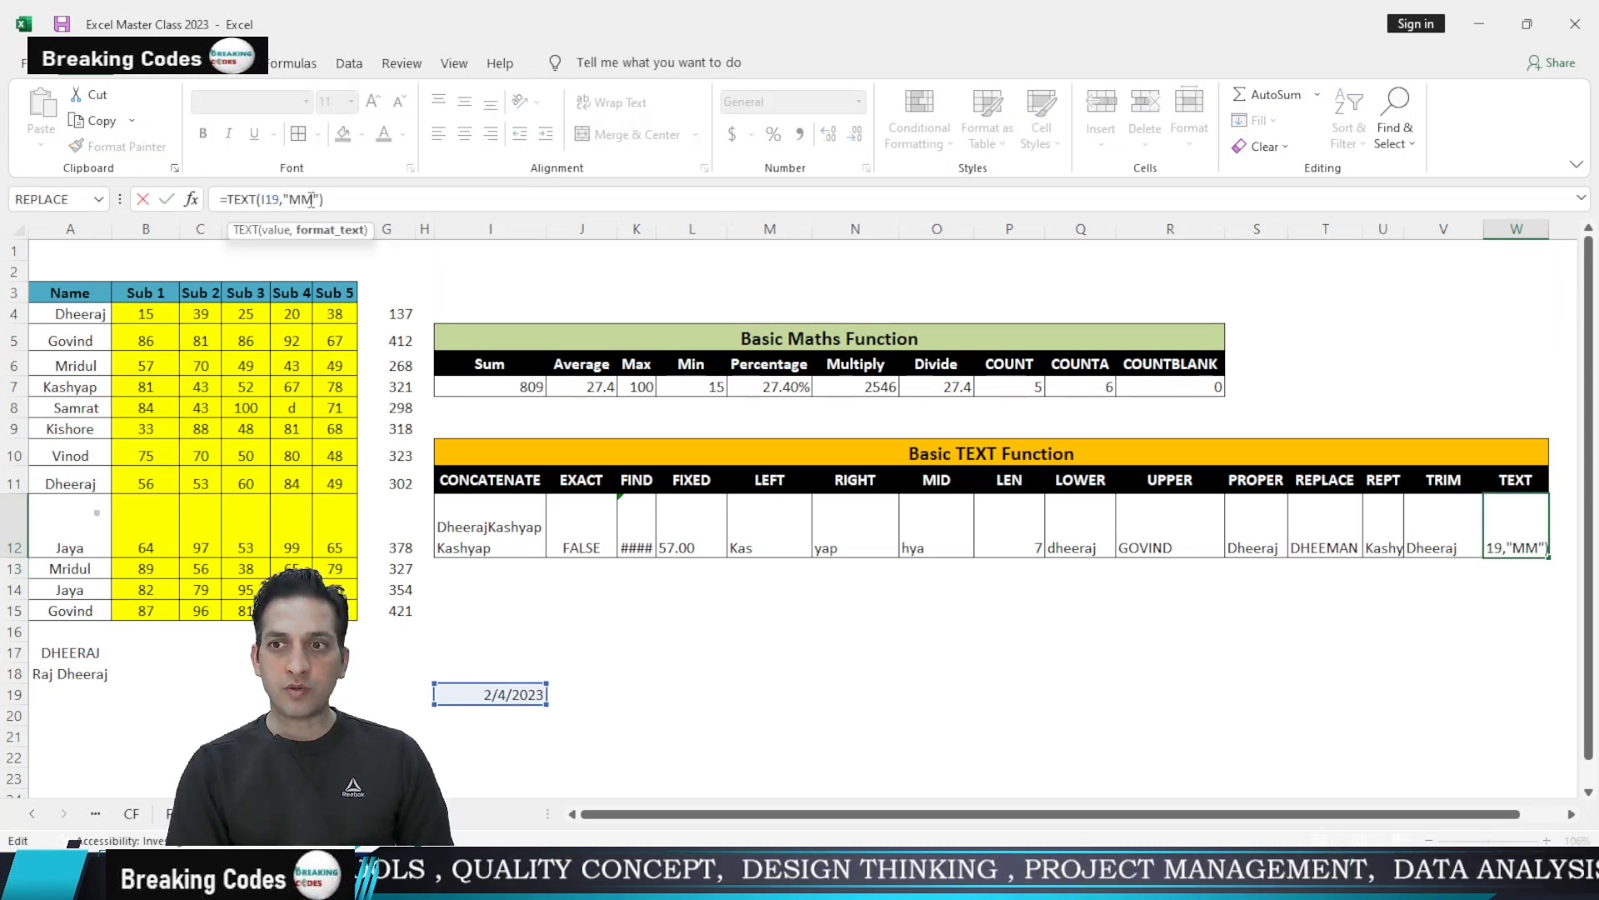
key(Return)
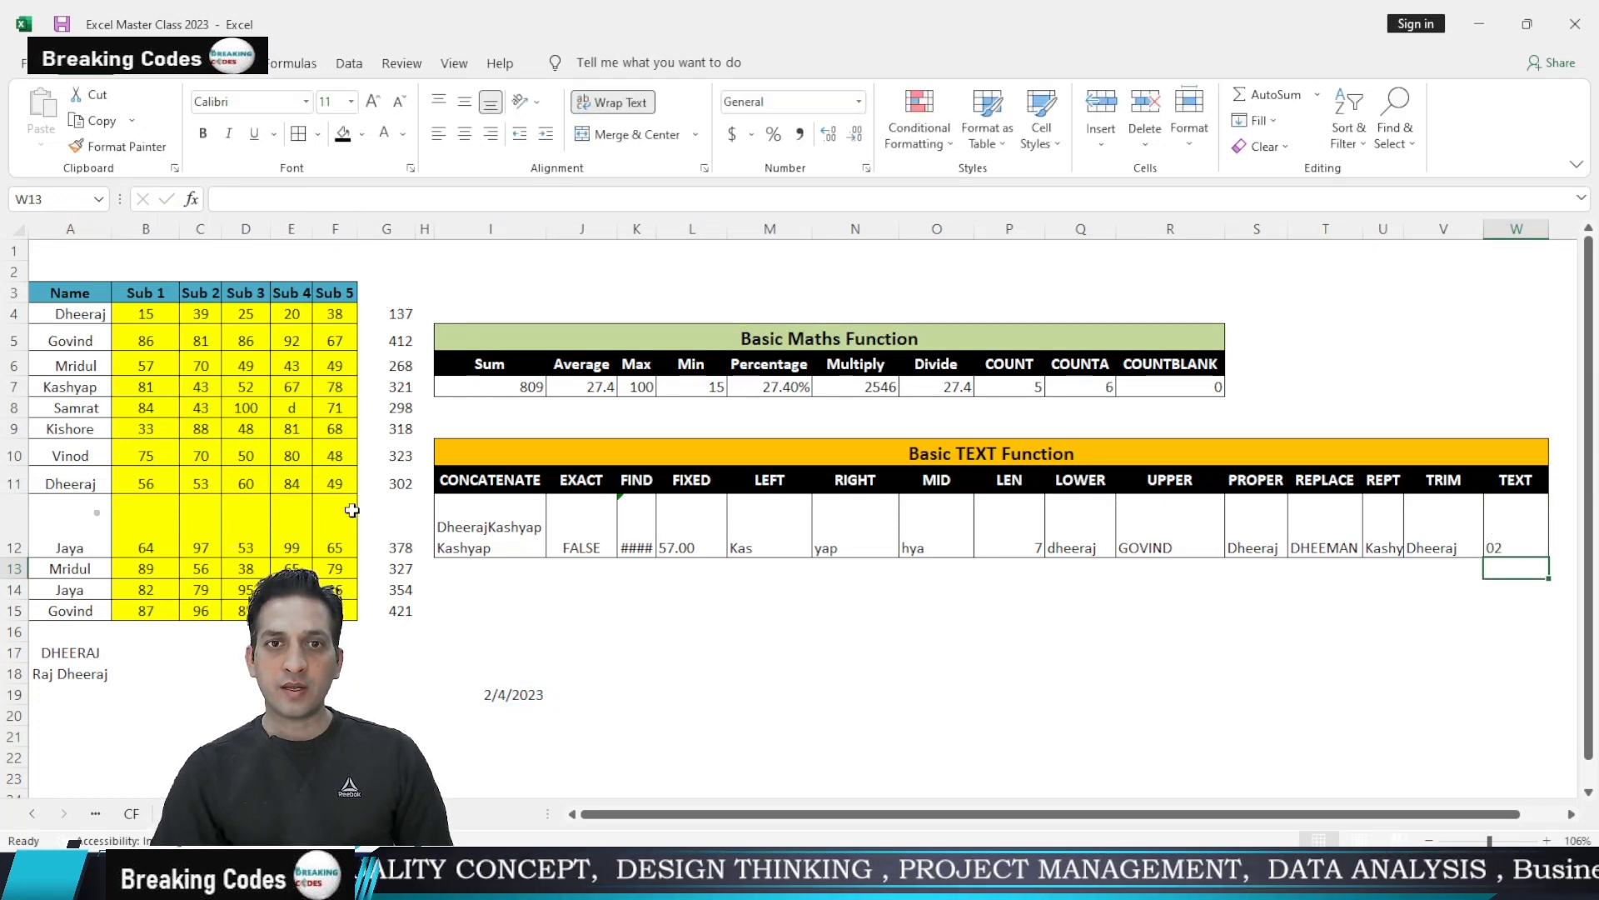
Extend the format code in W12's TEXT formula to "MMM" for the abbreviated month name
click(1514, 526)
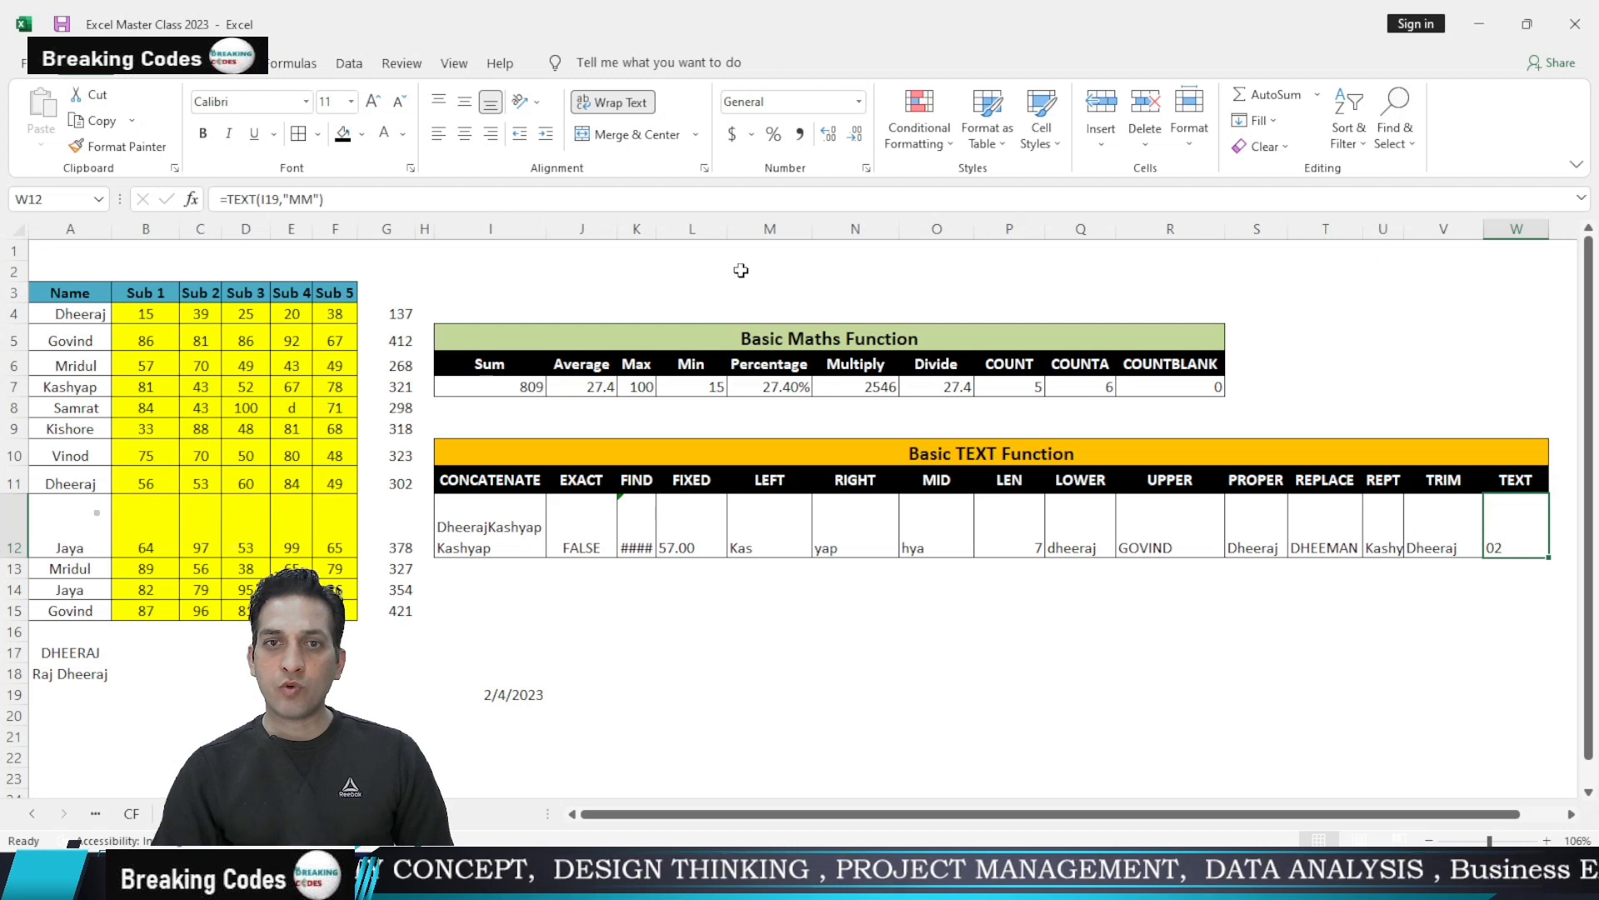
click(307, 200)
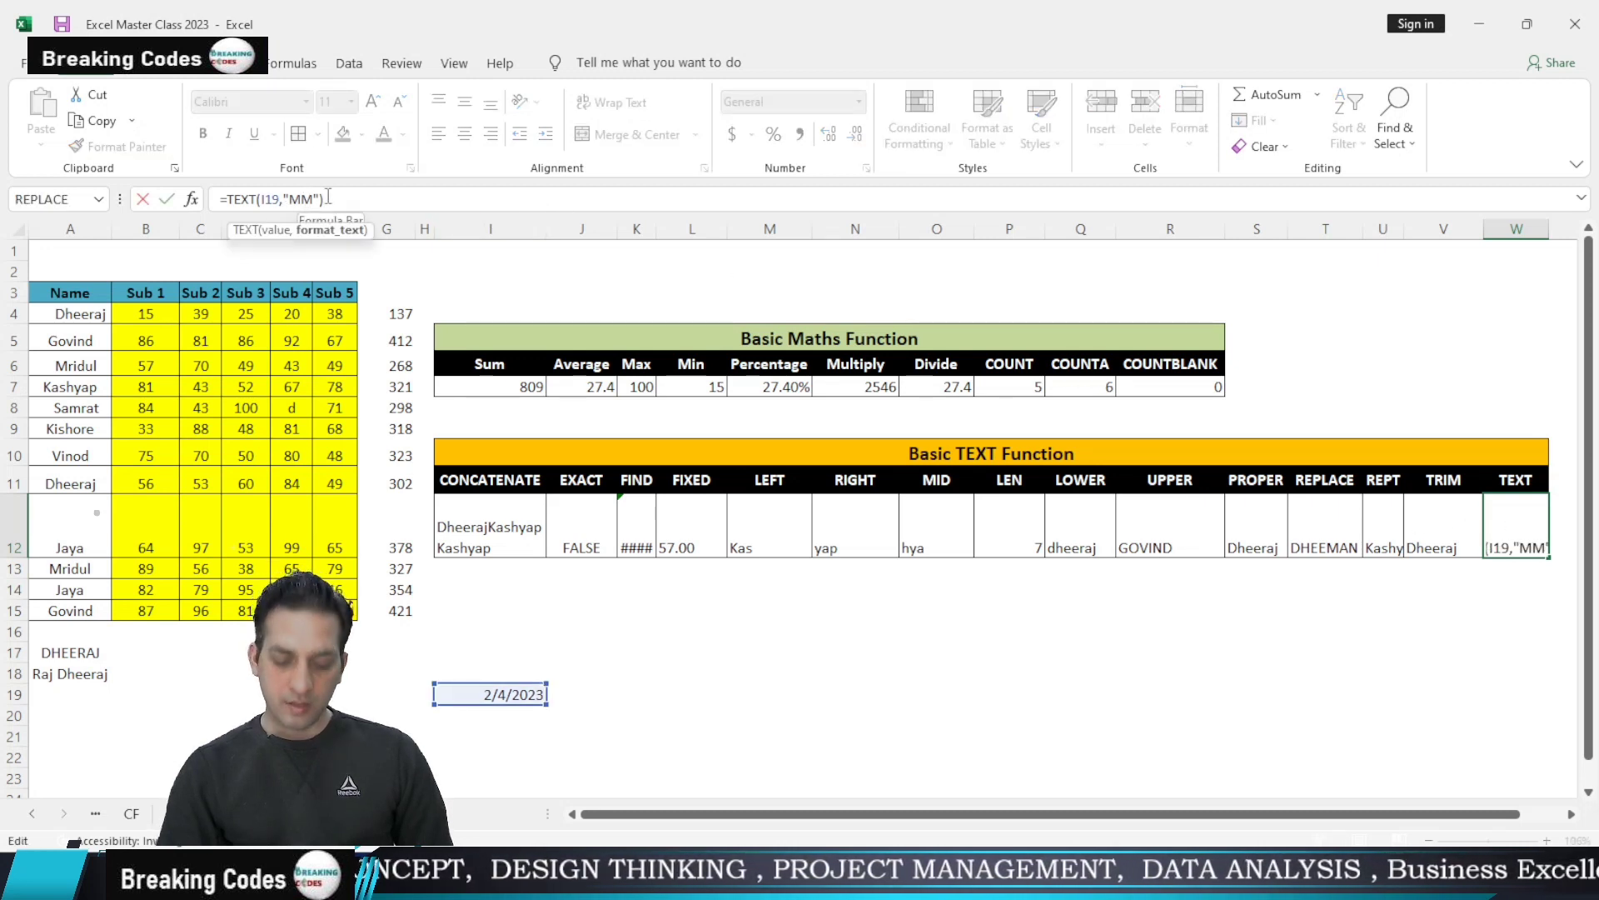
text(M)
key(Return)
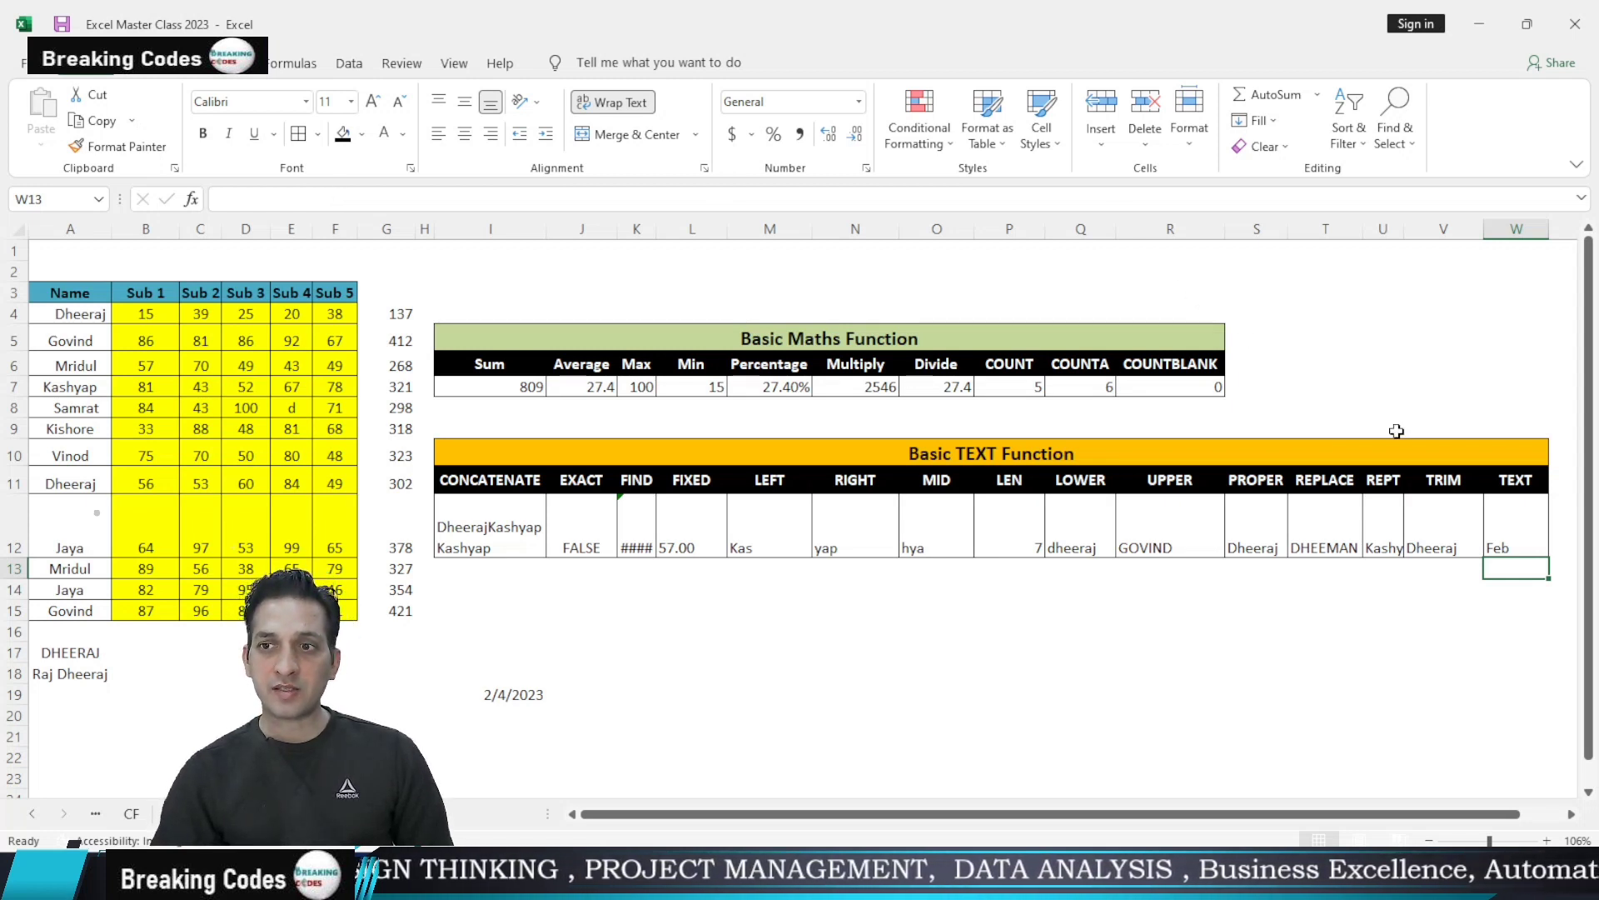
Extend the format code in W12's TEXT formula to "MMMM" for the full month name
click(1525, 539)
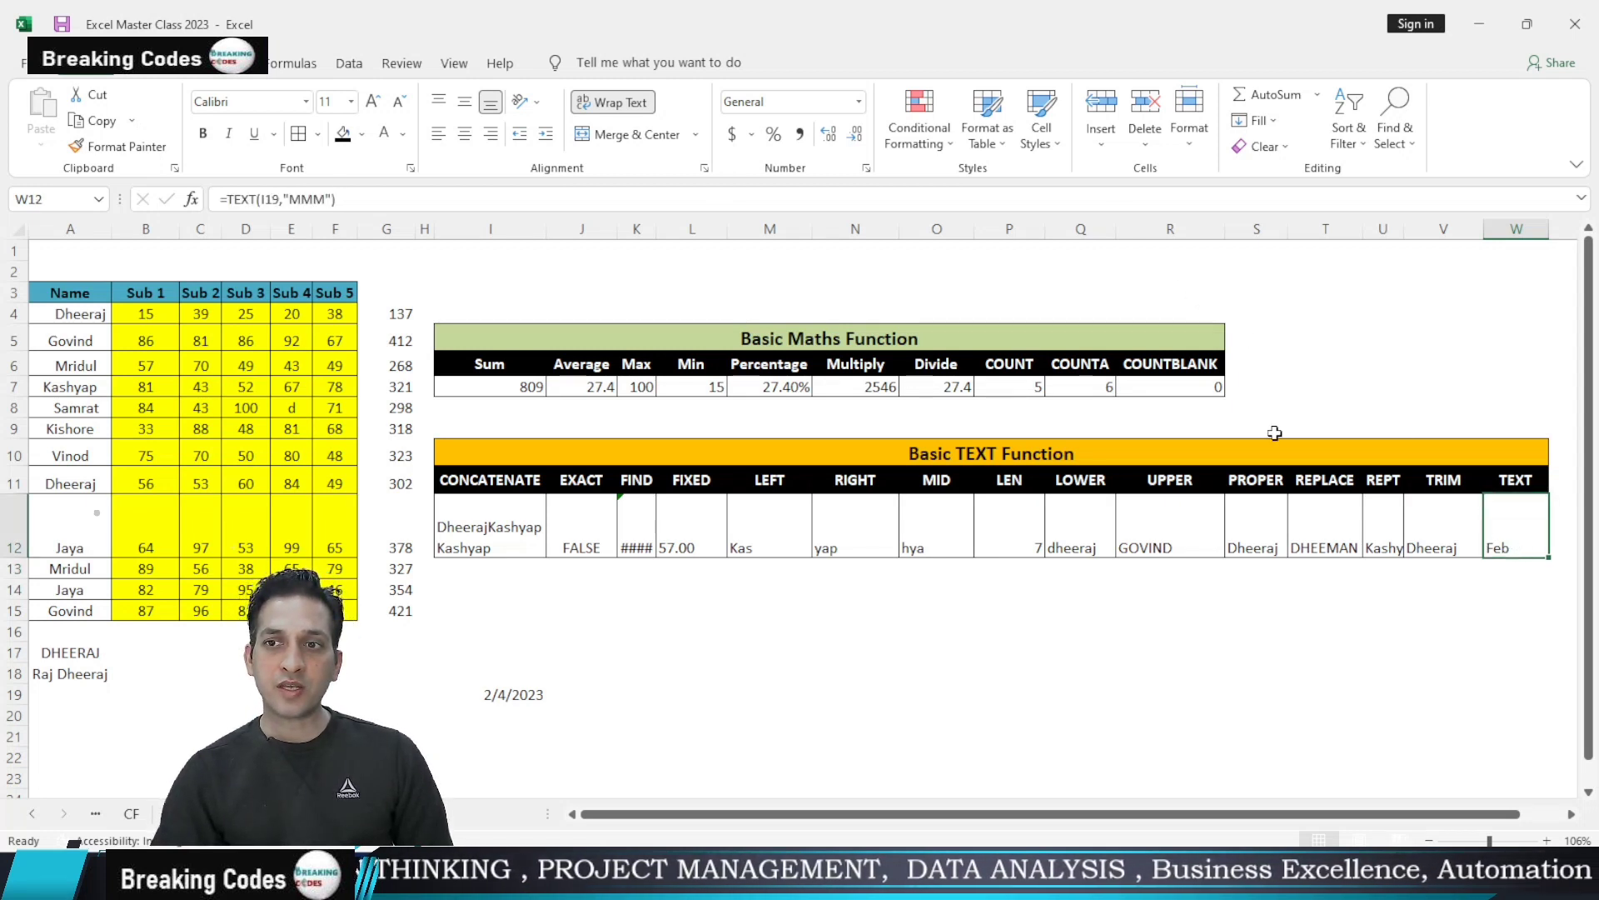
click(309, 200)
text(M)
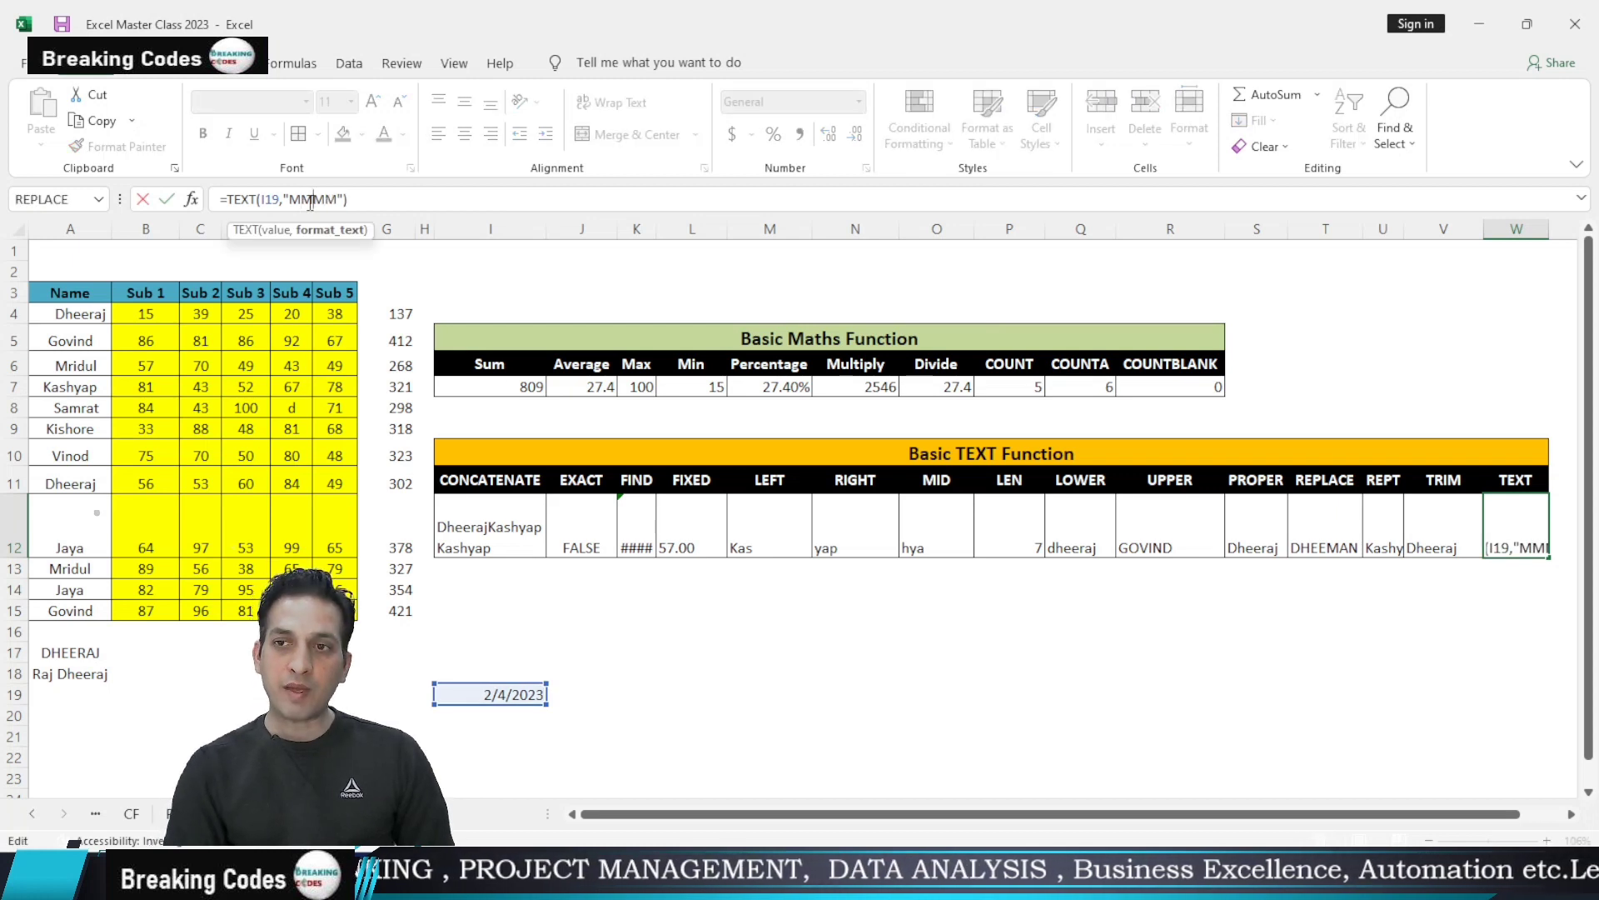
key(Return)
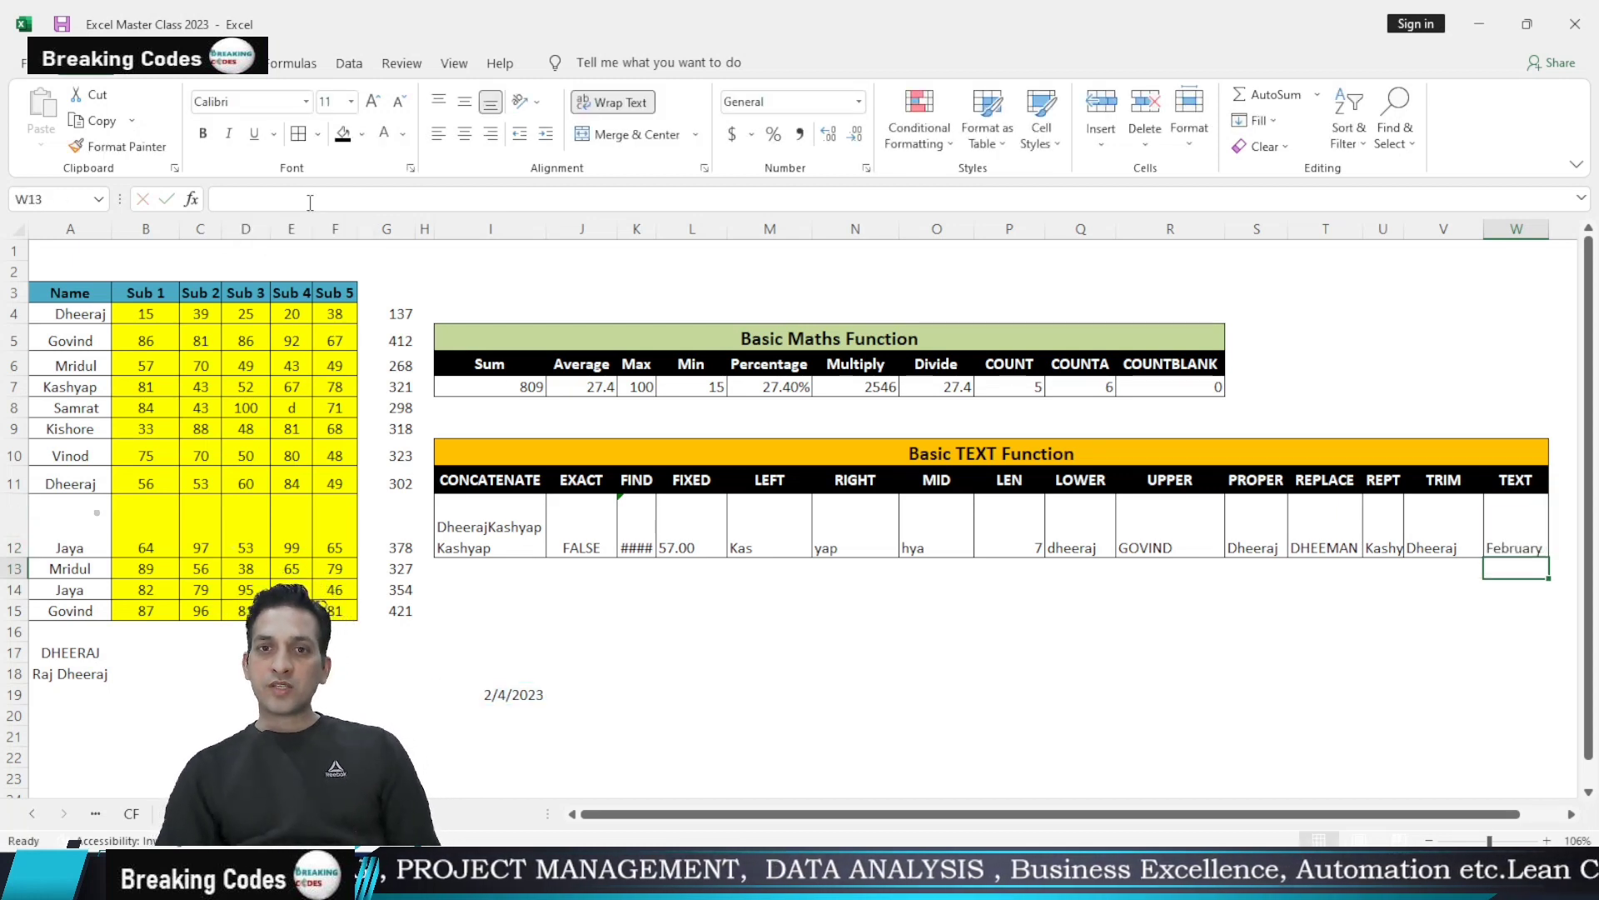